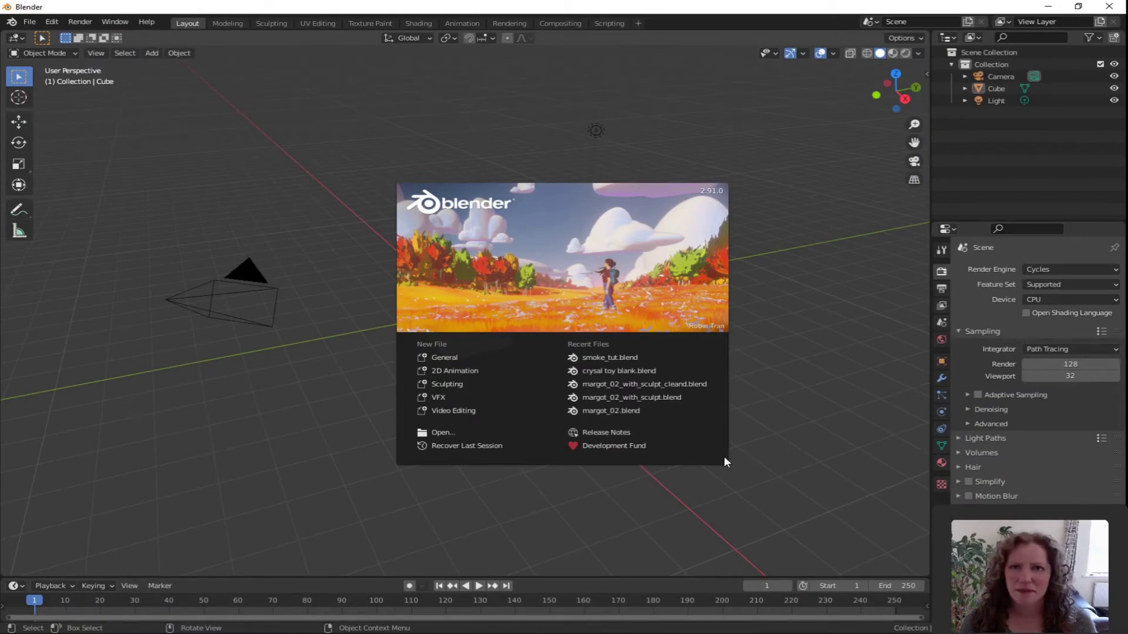
Step: Start a new General file and delete the default camera, cube and light
left_click(439, 357)
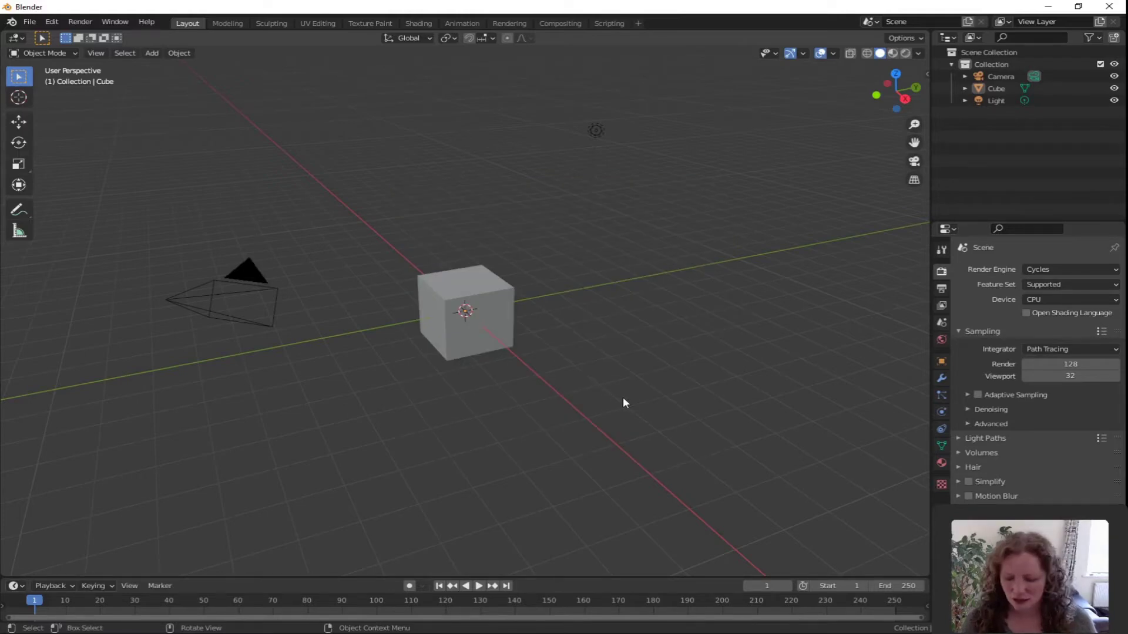
key("a")
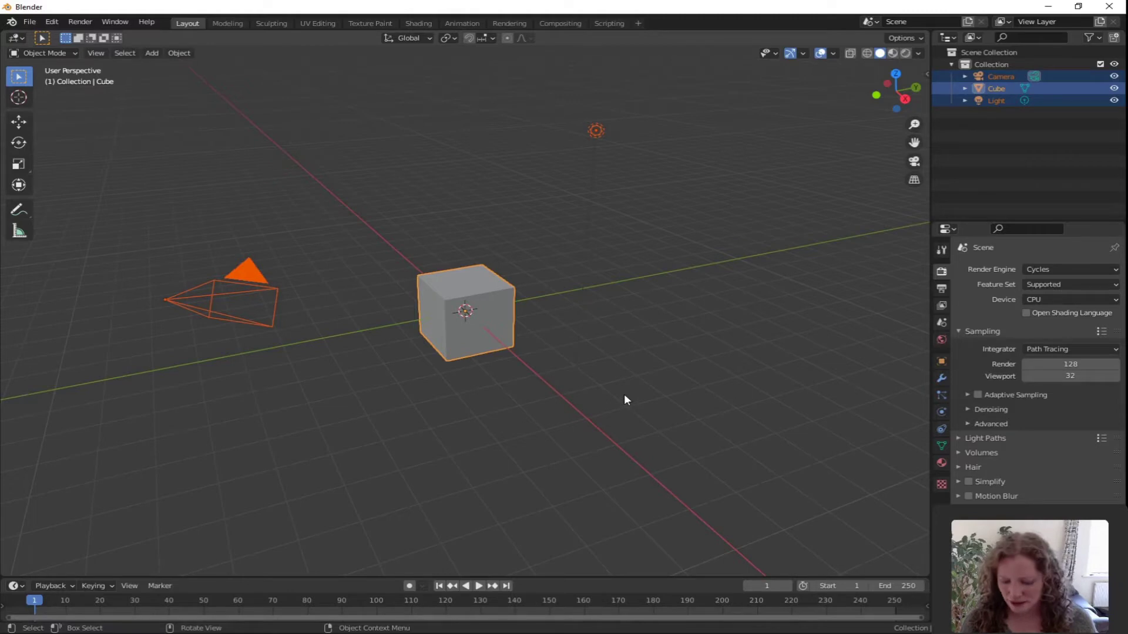
key("x")
left_click(604, 395)
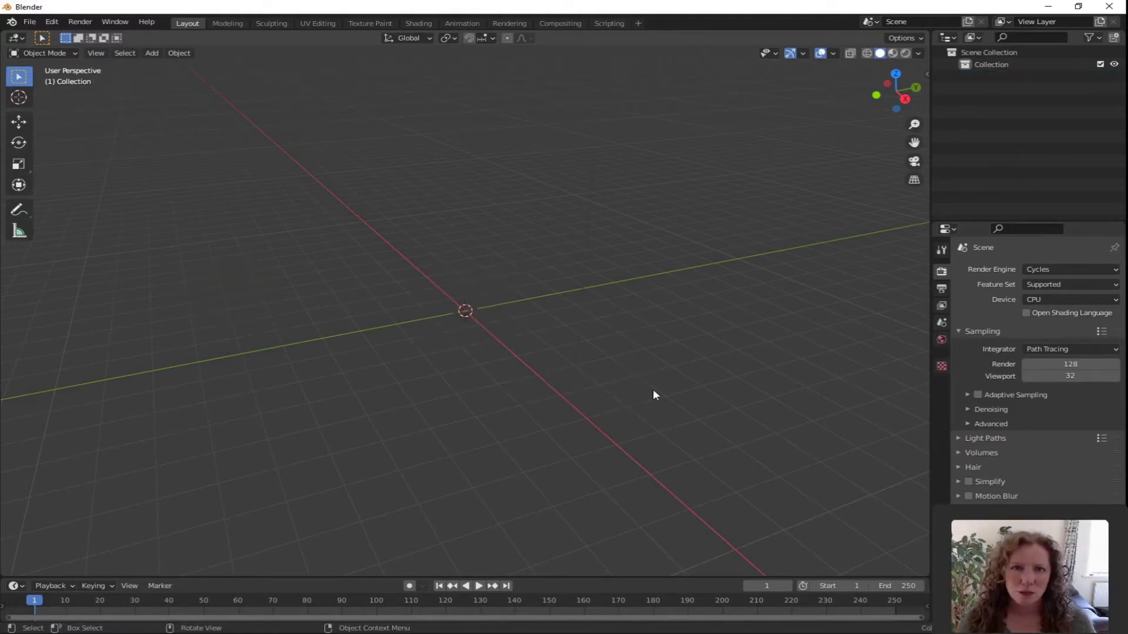
Step: Load the pendant photo with the blue background as a reference image aligned to the front view
key("KP_1")
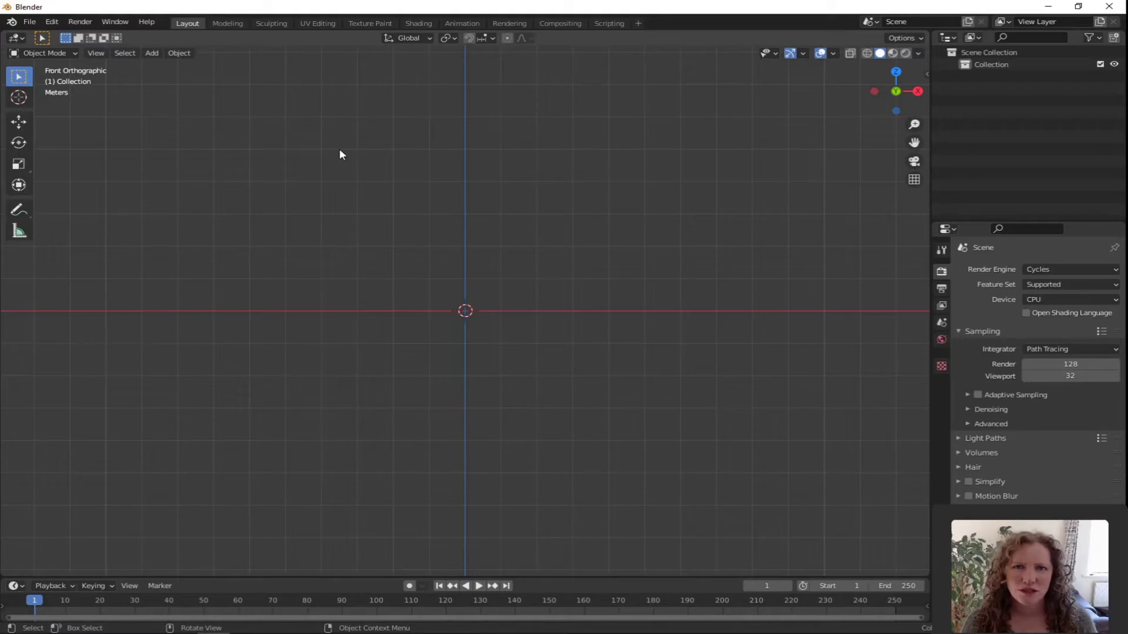
key("shift+a")
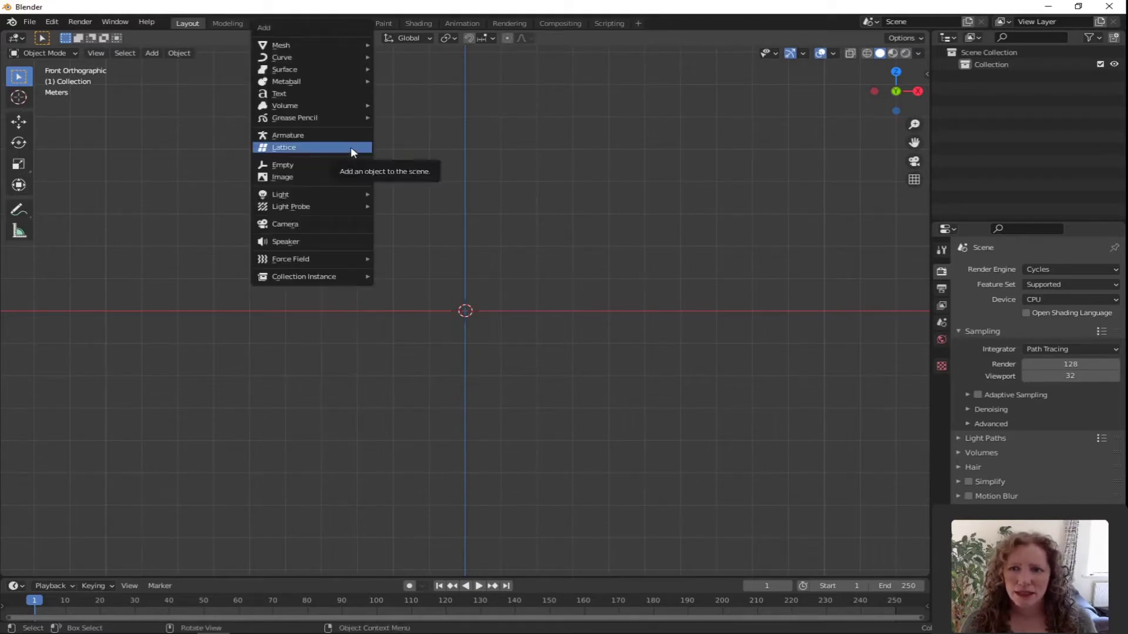
mouse_move(308, 179)
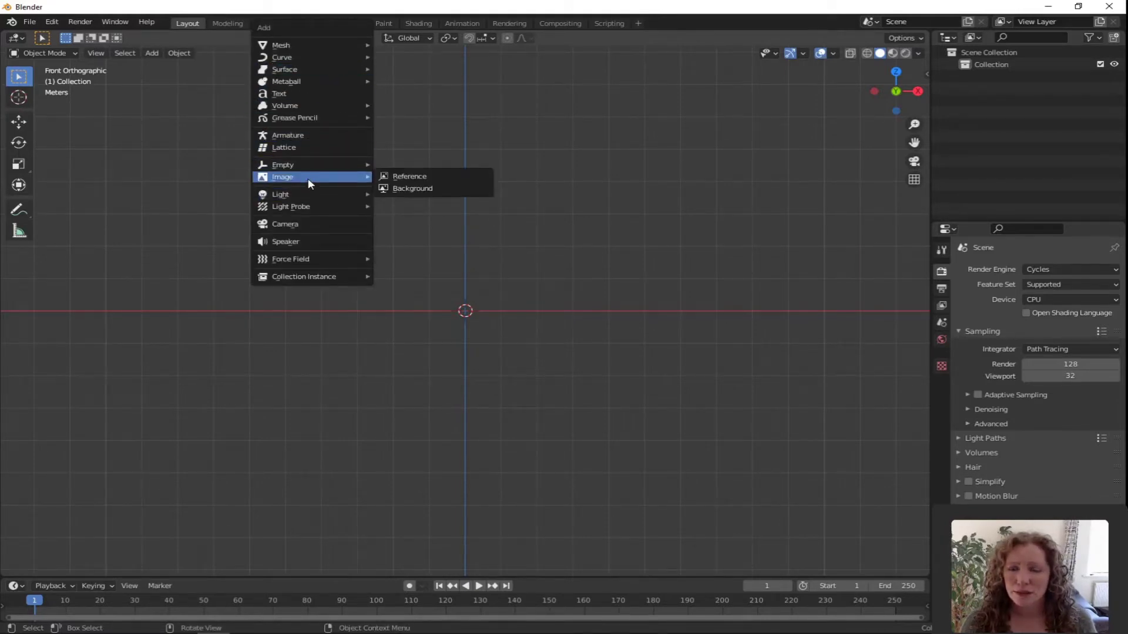
left_click(420, 177)
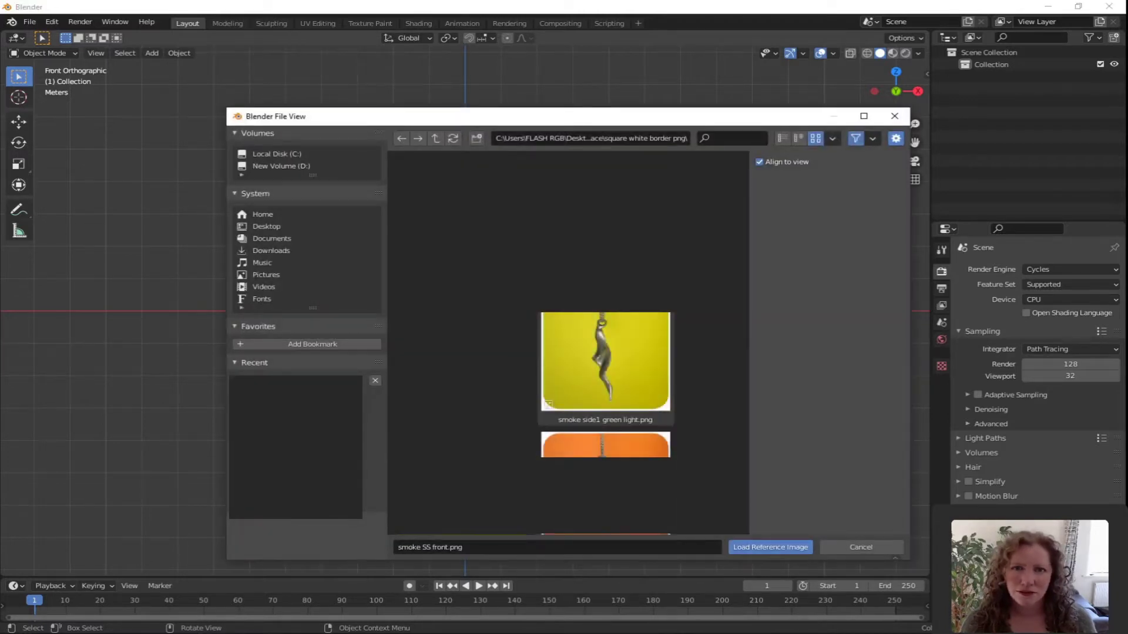
scroll(605, 352, "down", 8)
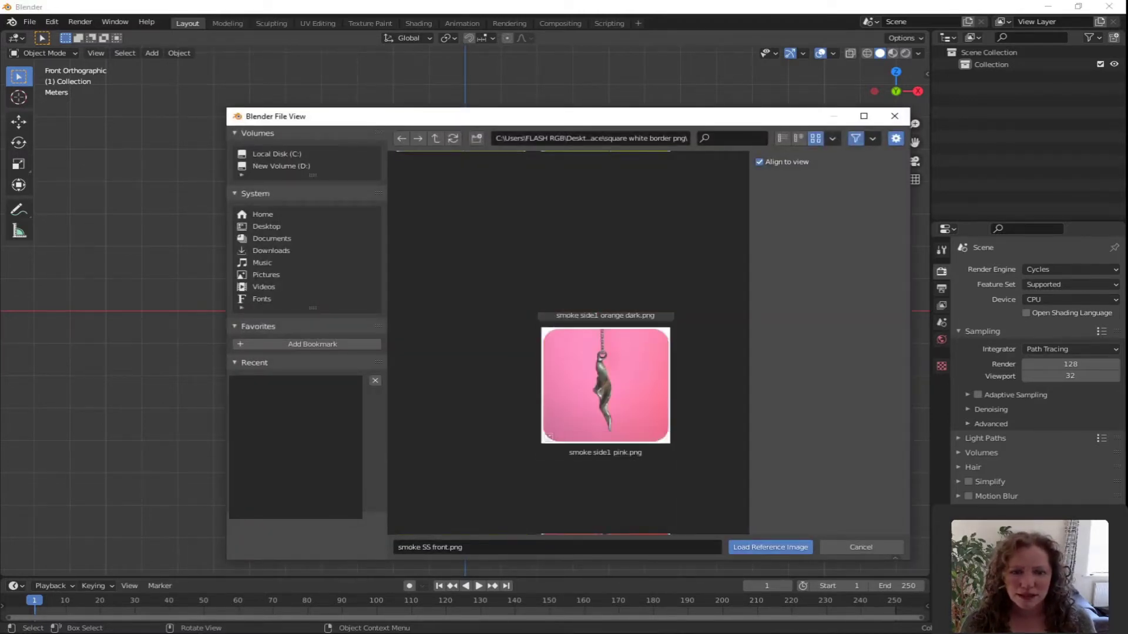
left_click(769, 546)
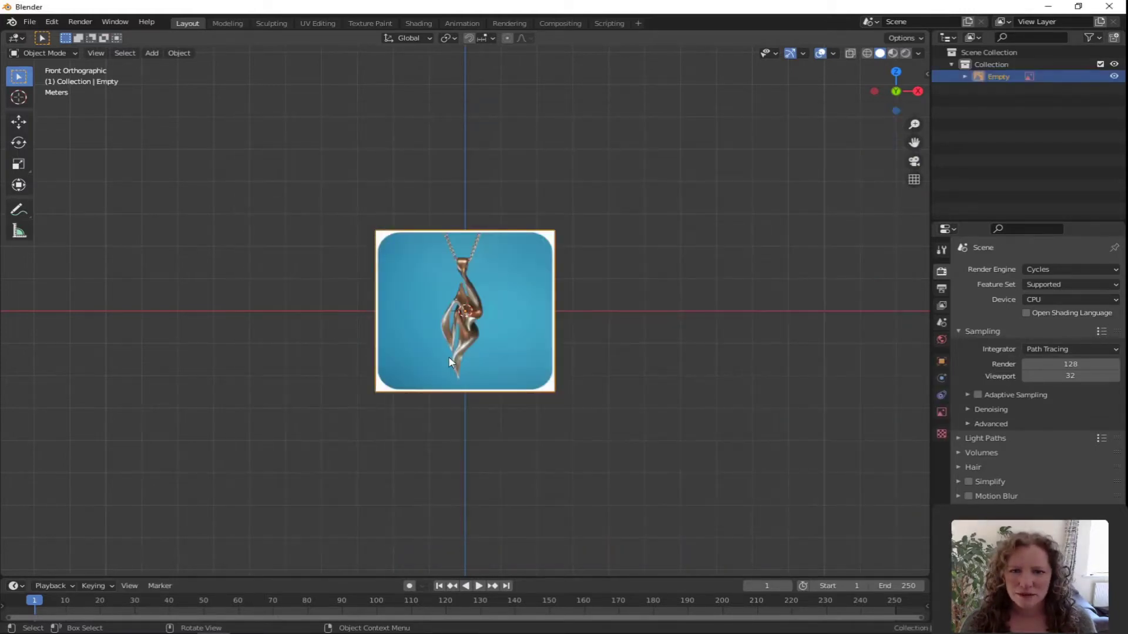
scroll(449, 359, "up", 8)
scroll(448, 356, "down", 3)
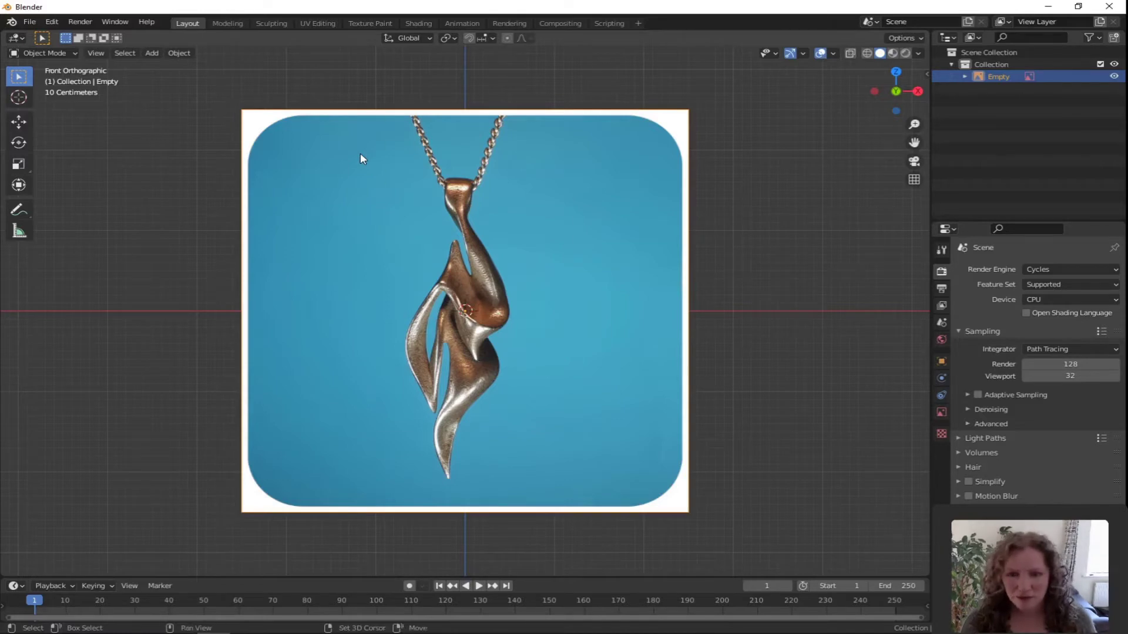
Step: Add a mesh plane and rotate it 90° about the global X axis so it stands parallel to the reference image
key("shift+a")
mouse_move(305, 46)
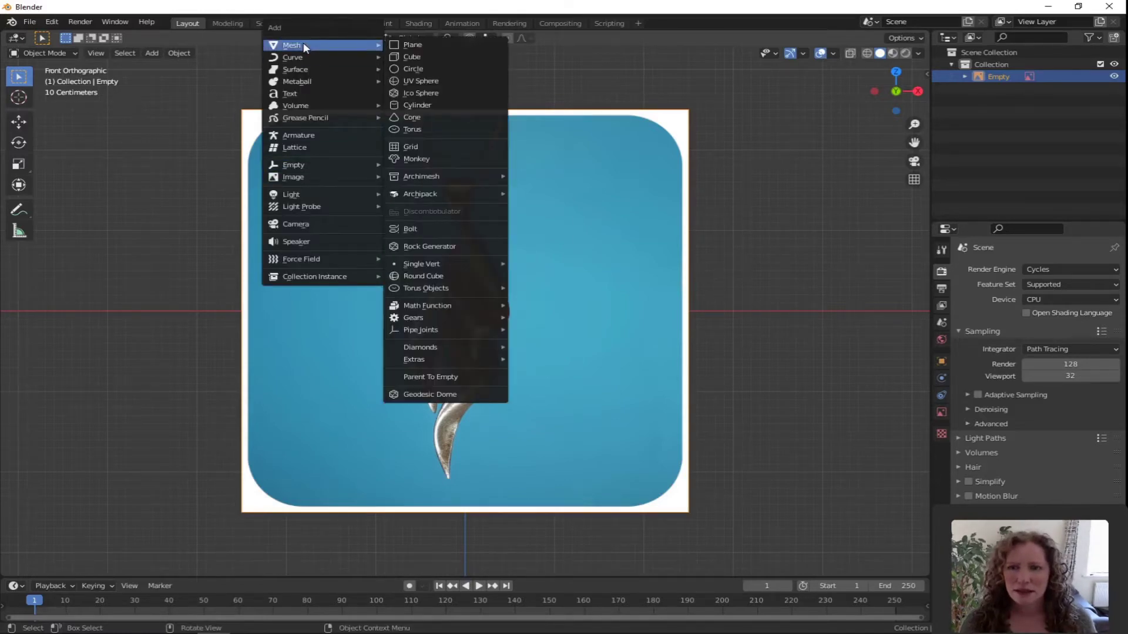
left_click(414, 44)
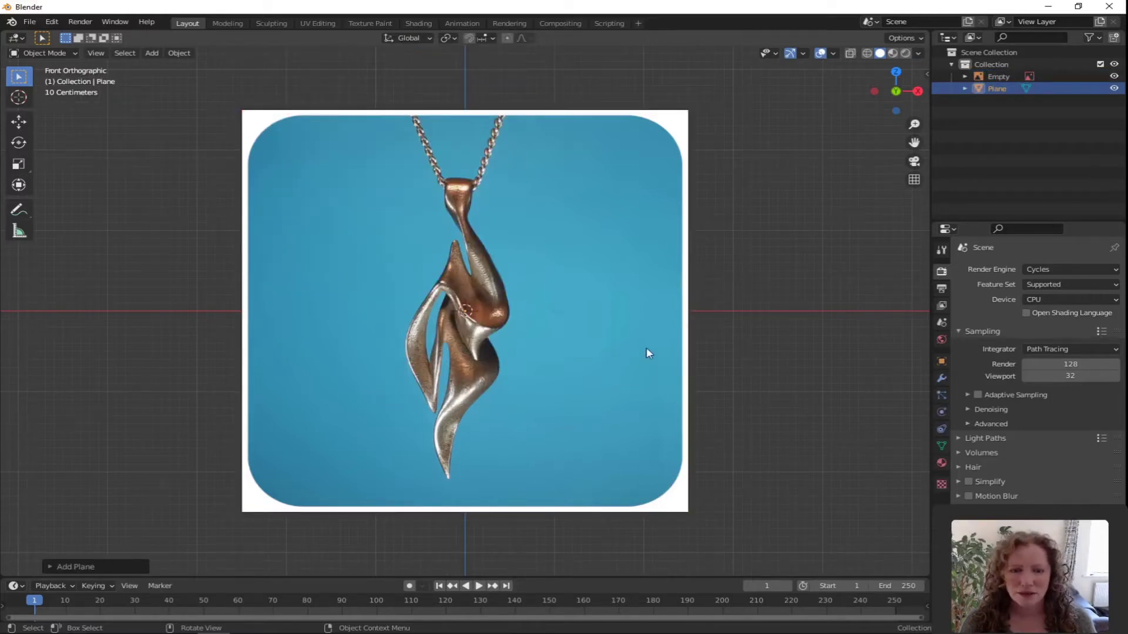
middle_click_drag(646, 347, 572, 391)
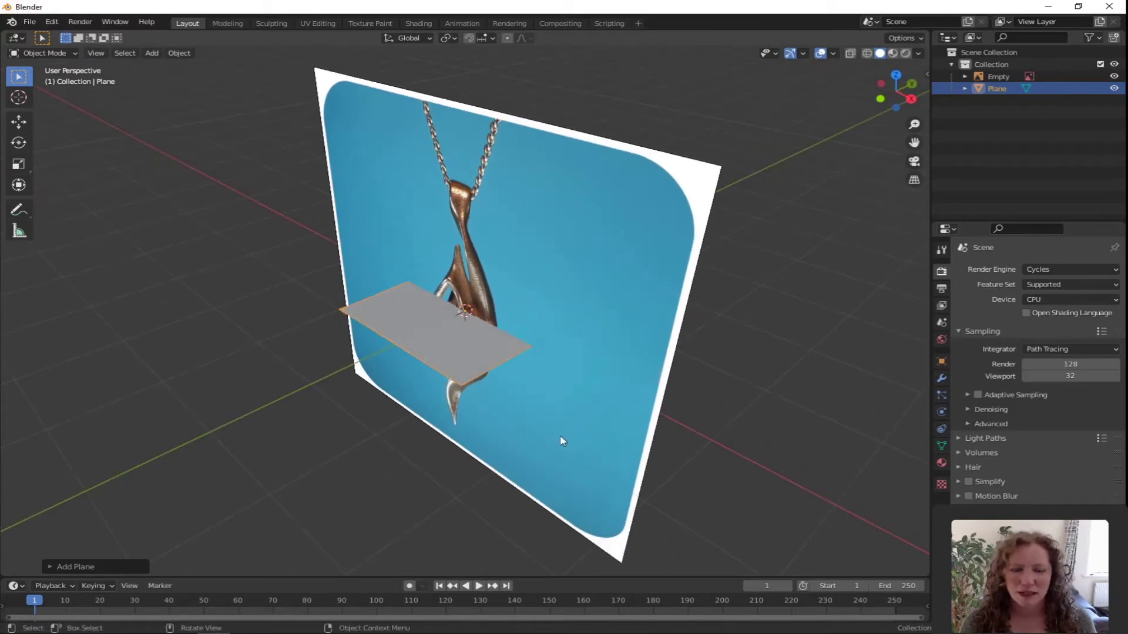
key("r")
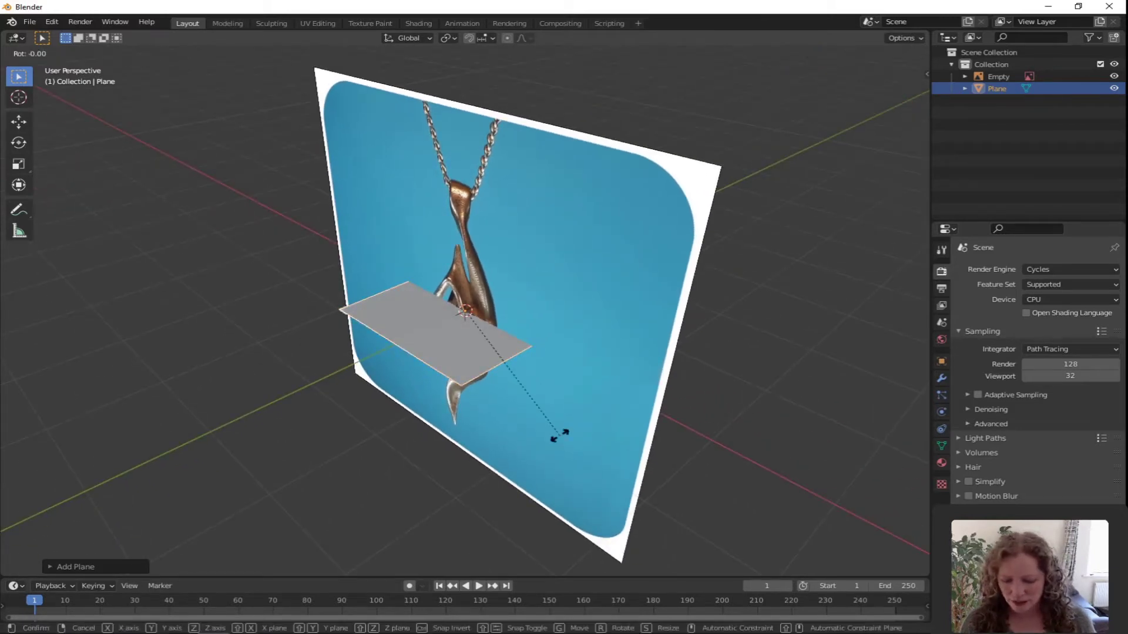
type("x")
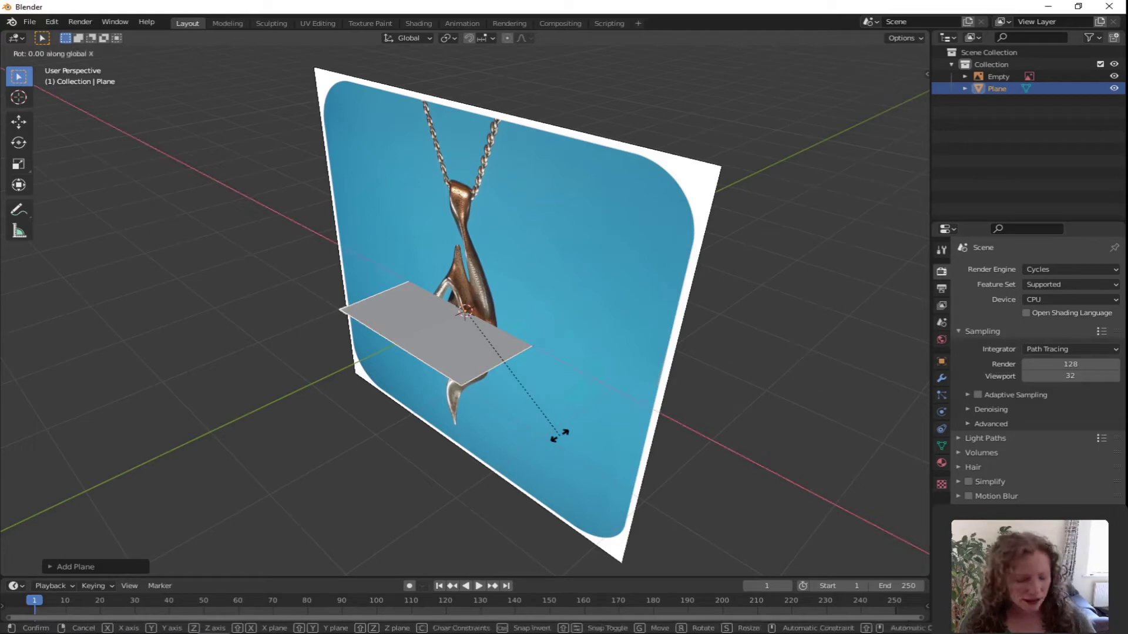
type("90")
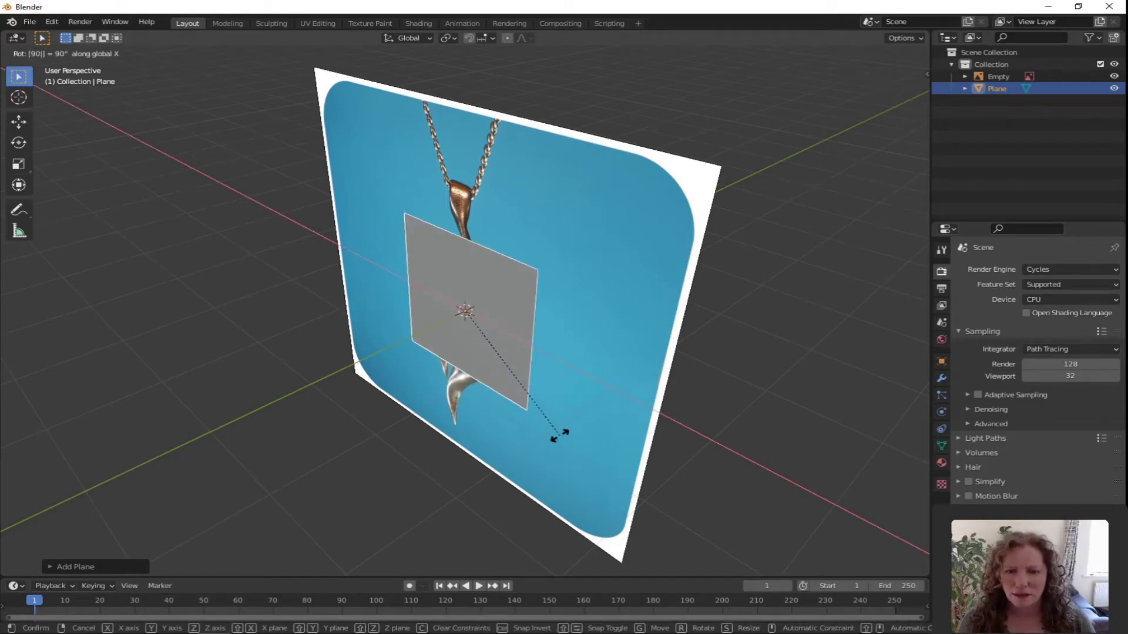
key("Return")
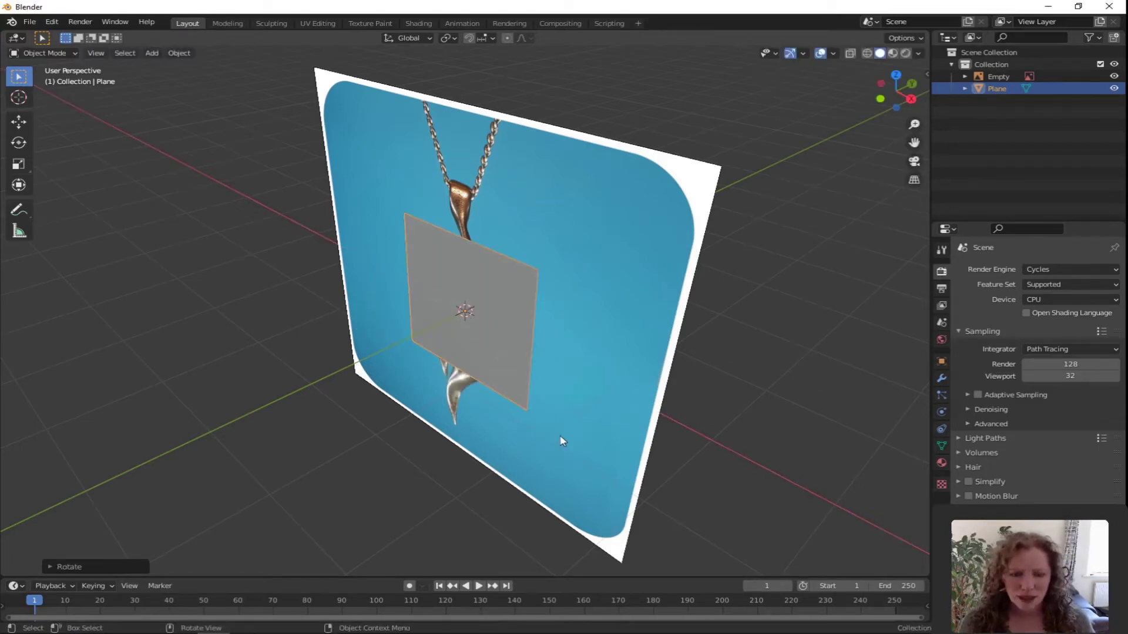
Step: With X-ray enabled, scale the plane's mesh down to a small square in Edit Mode and move it onto the pendant's lower tip
key("KP_1")
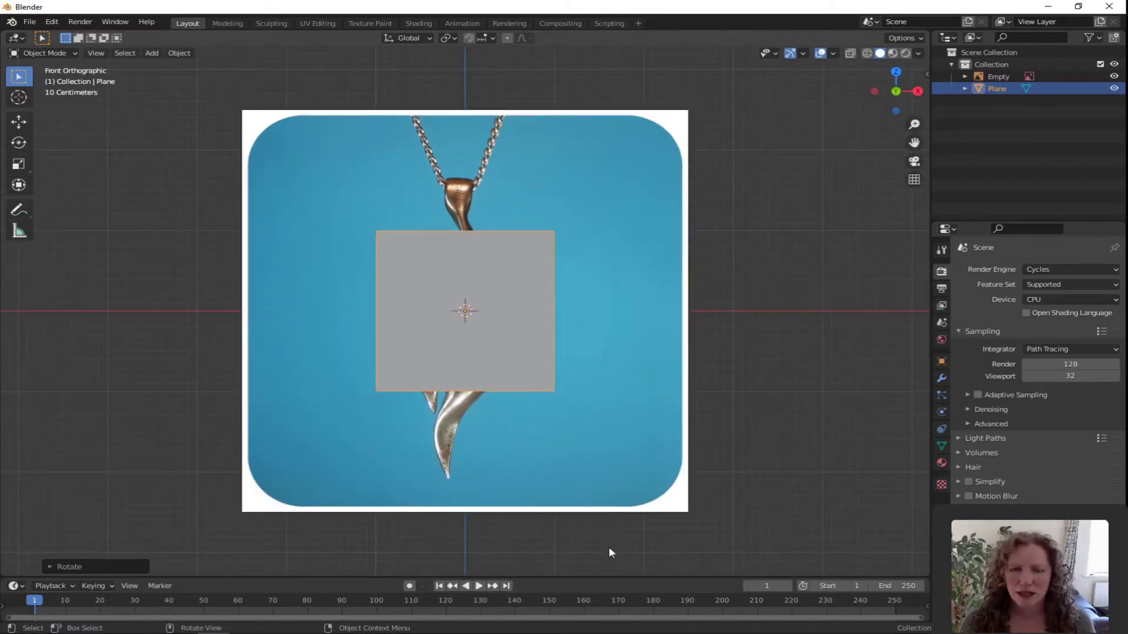
left_click(850, 53)
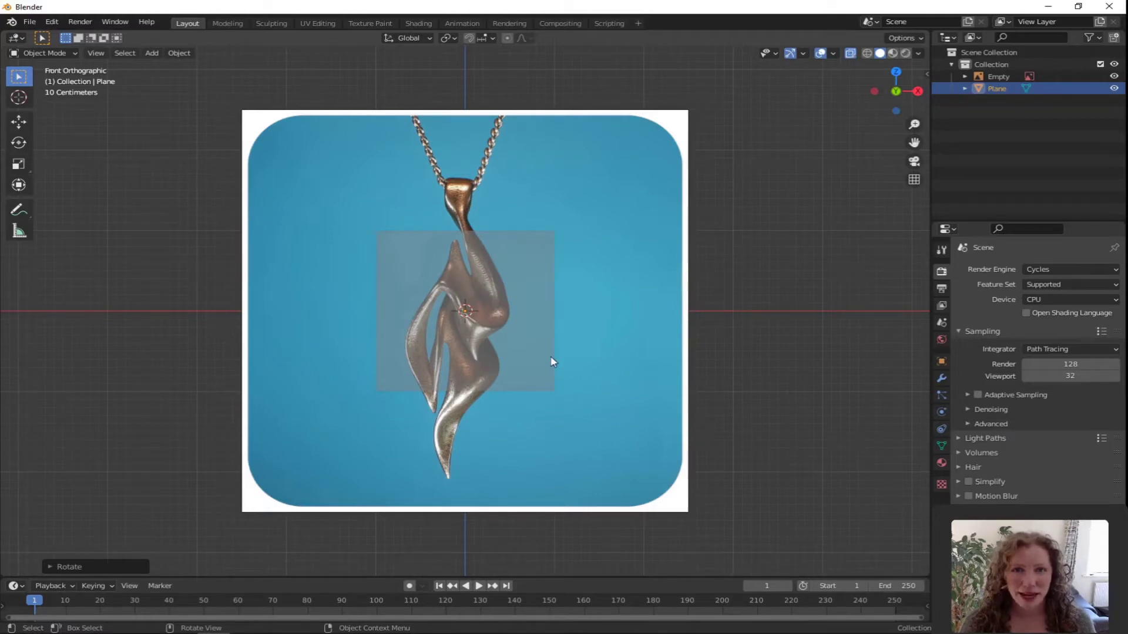
key("Tab")
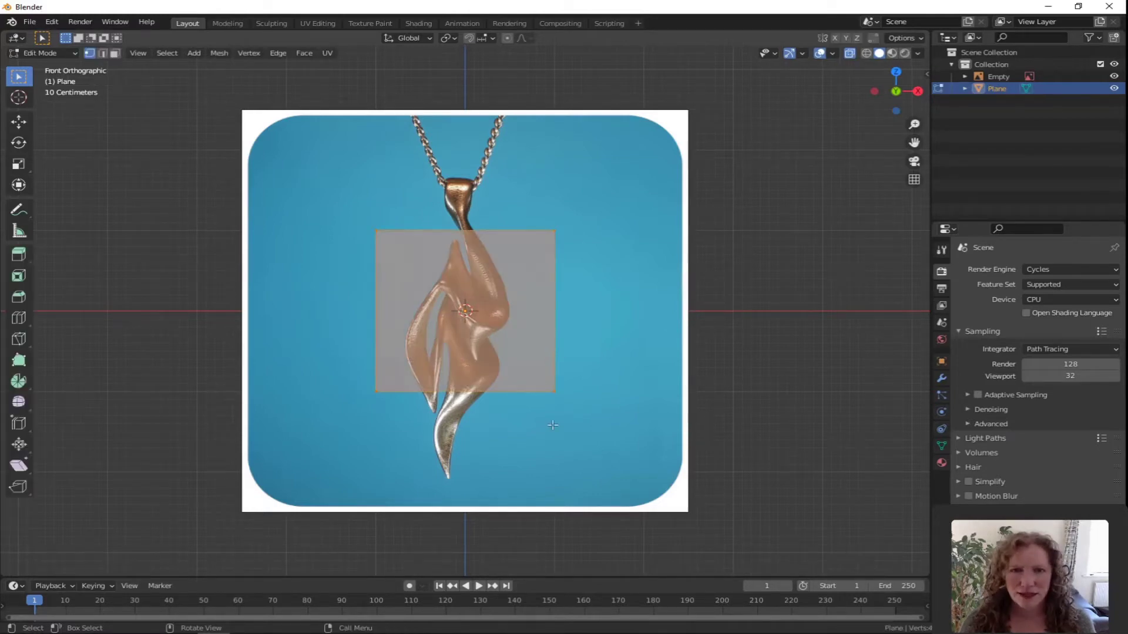
key("s")
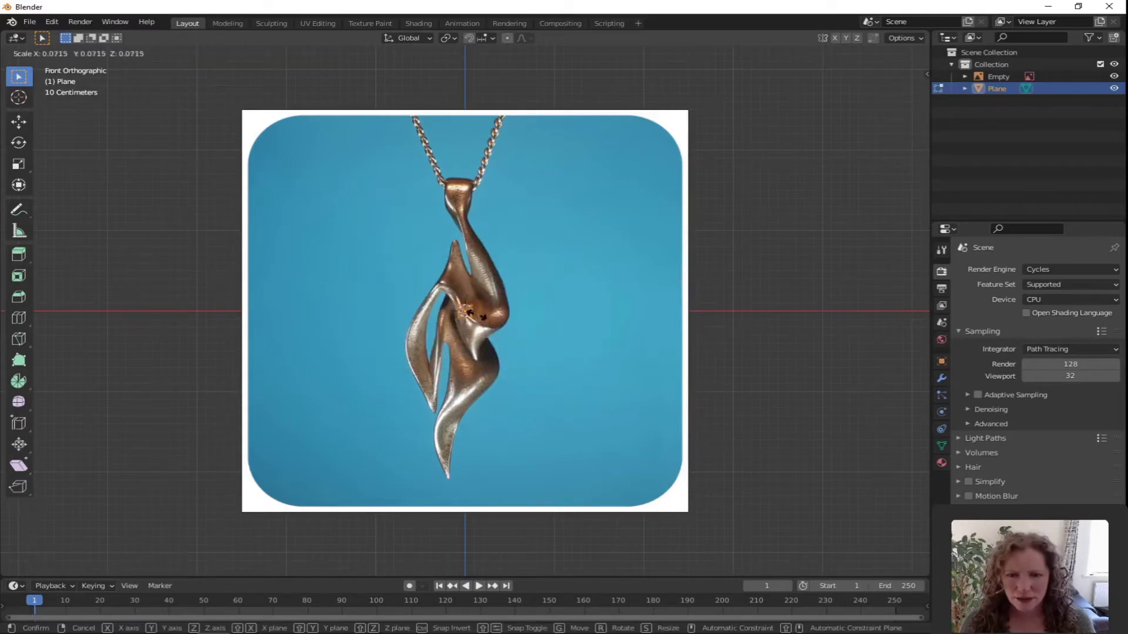
left_click(475, 322)
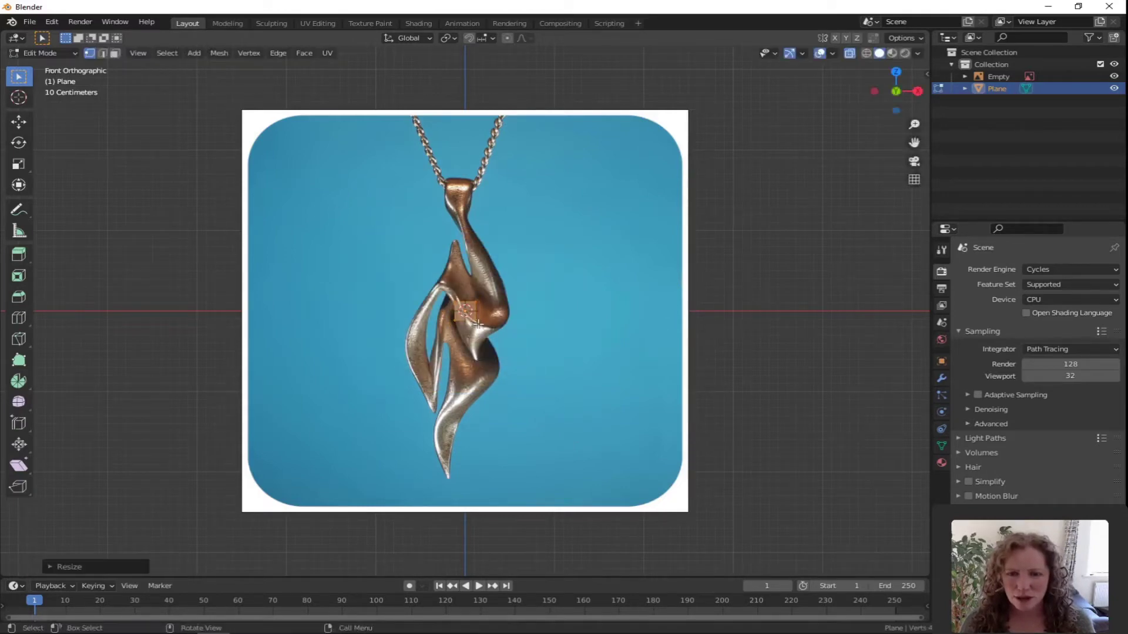
key("g")
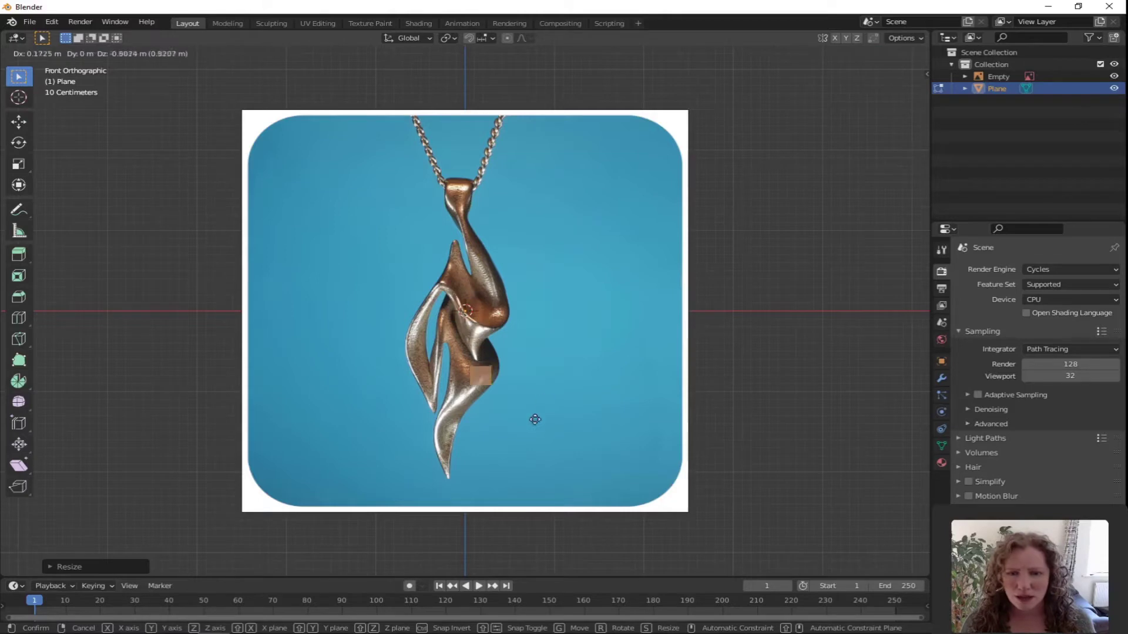
left_click(505, 497)
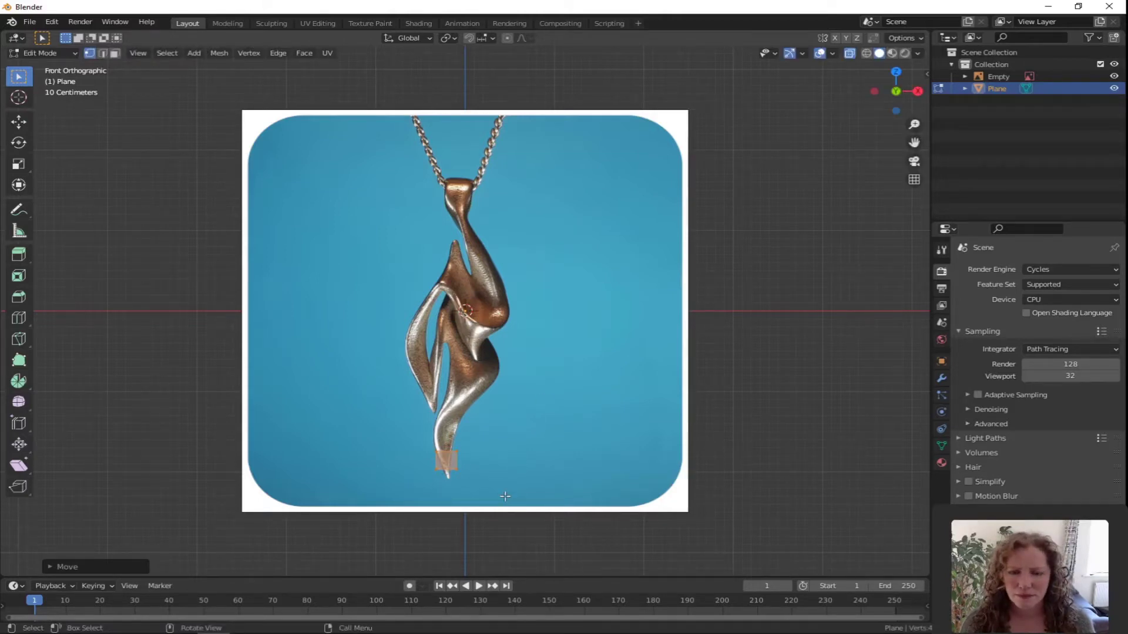
Step: Move the plane's two lower vertices together onto the very point of the pendant's lower tip
middle_click_drag(491, 466, 558, 336, "shift")
scroll(502, 403, "up", 5)
scroll(517, 411, "down", 2)
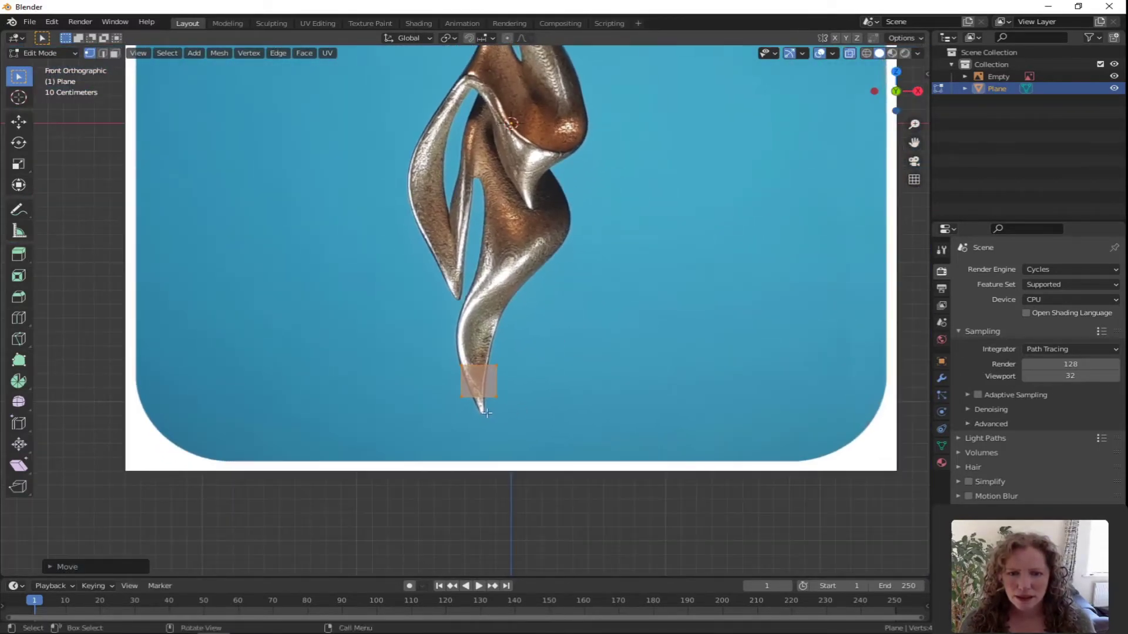
left_click(461, 398)
key("g")
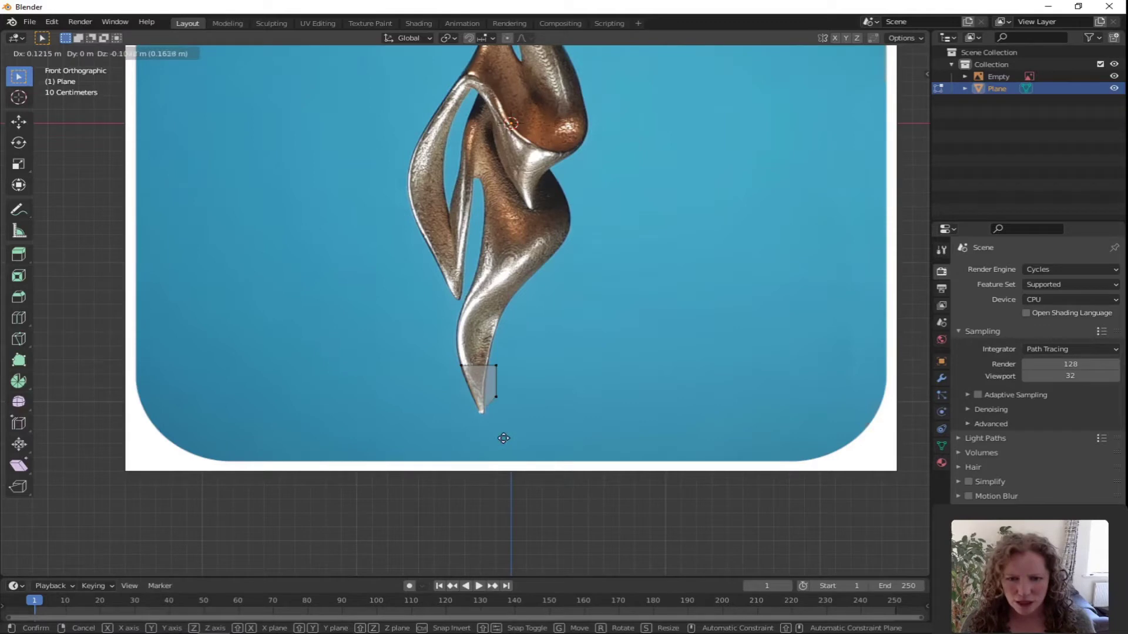
left_click(504, 439)
left_click(497, 397)
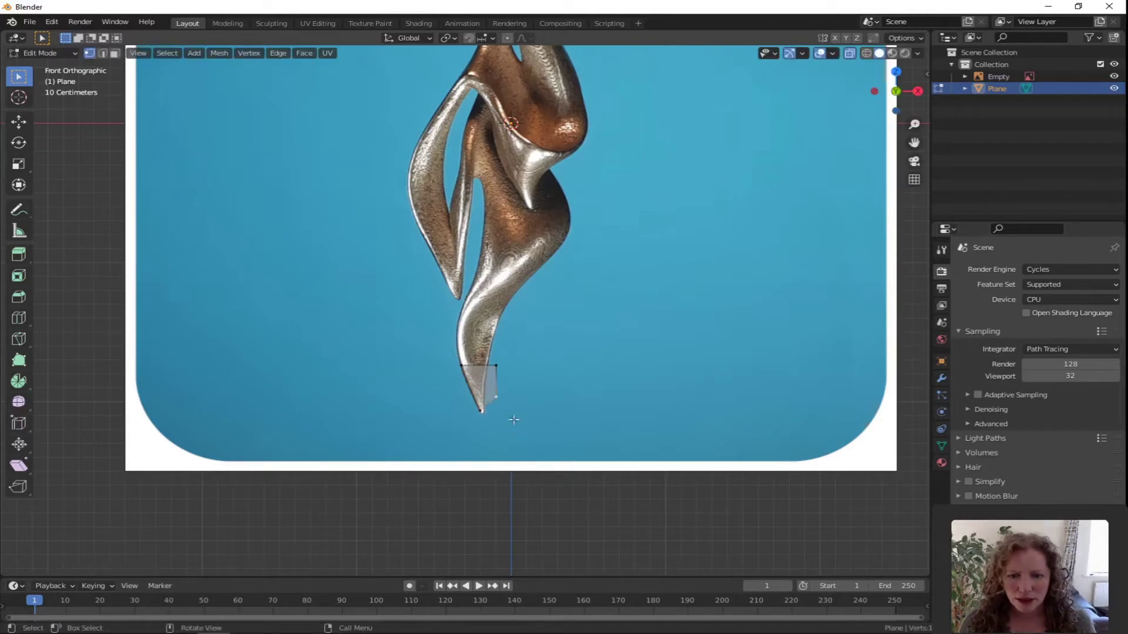
key("g")
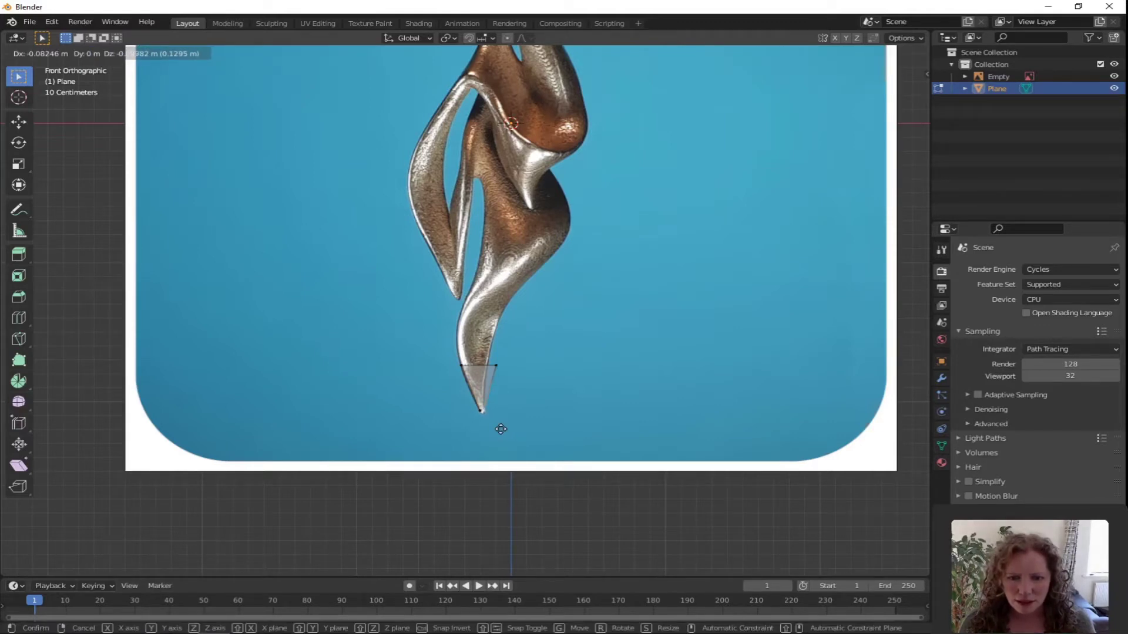
left_click(501, 429)
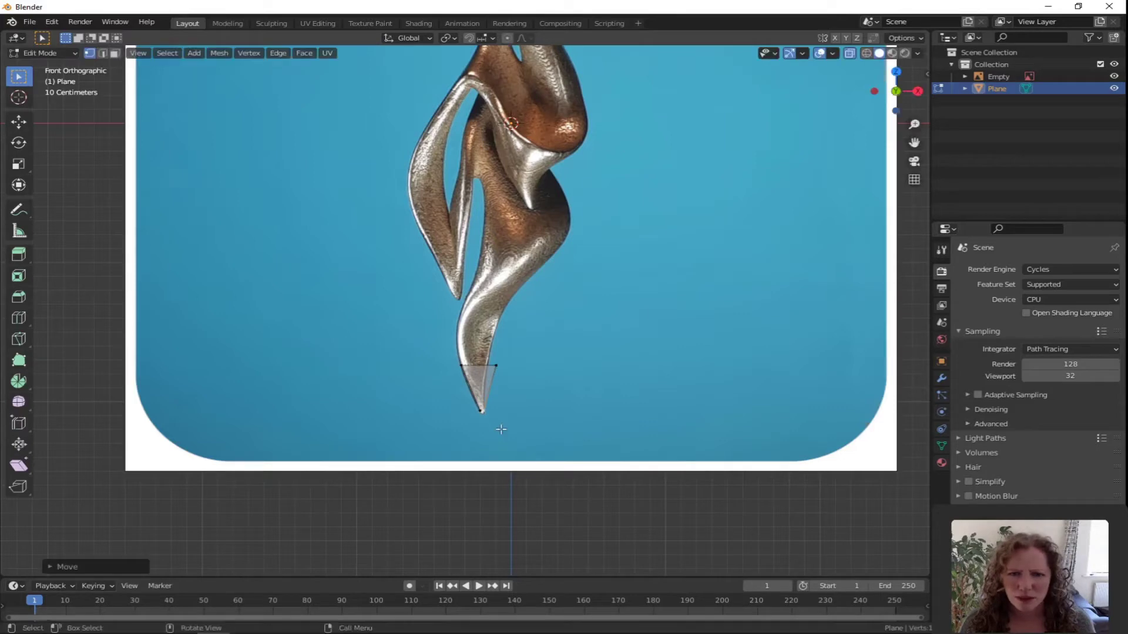
Step: Move the plane's two upper vertices onto the opposite outlines of the pendant just above its lower tip
left_click(459, 364)
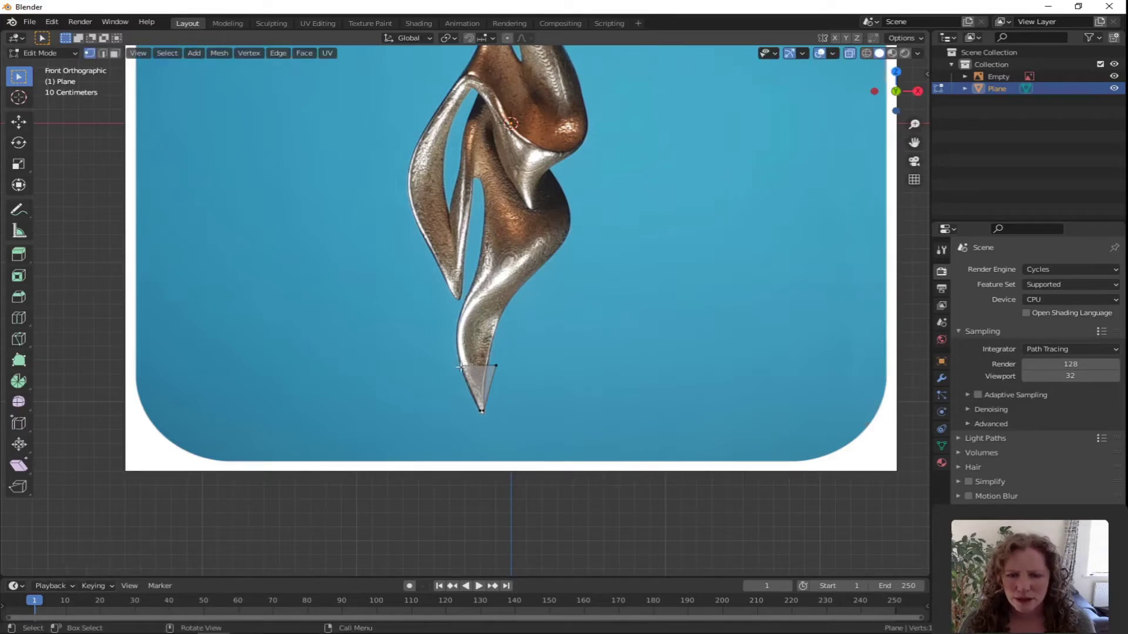
key("g")
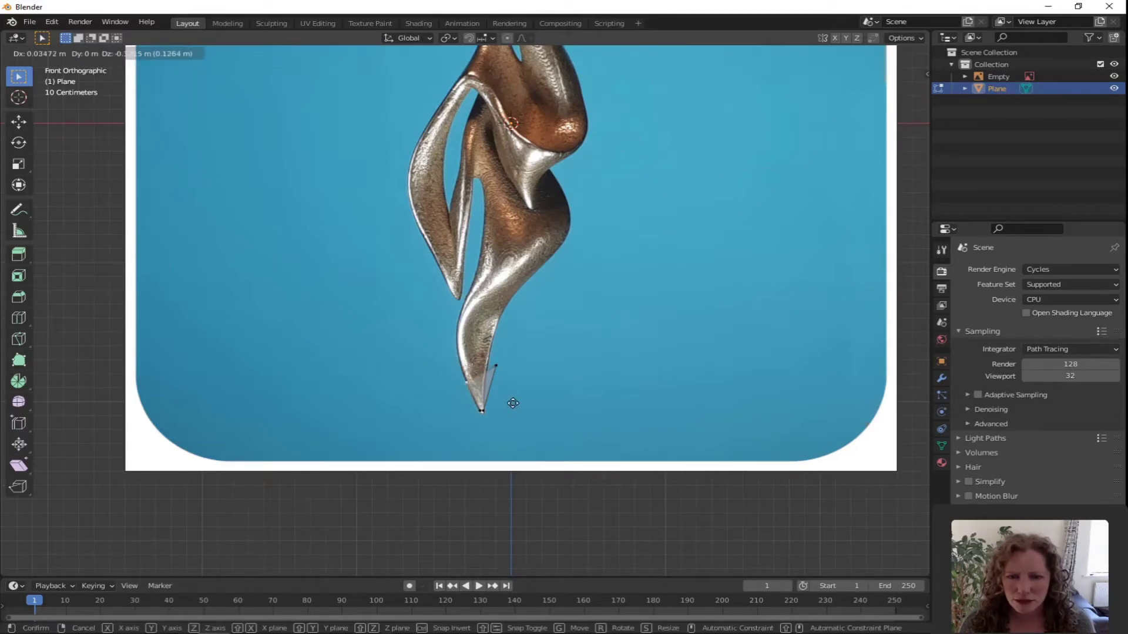
left_click(510, 404)
left_click(499, 366)
key("g")
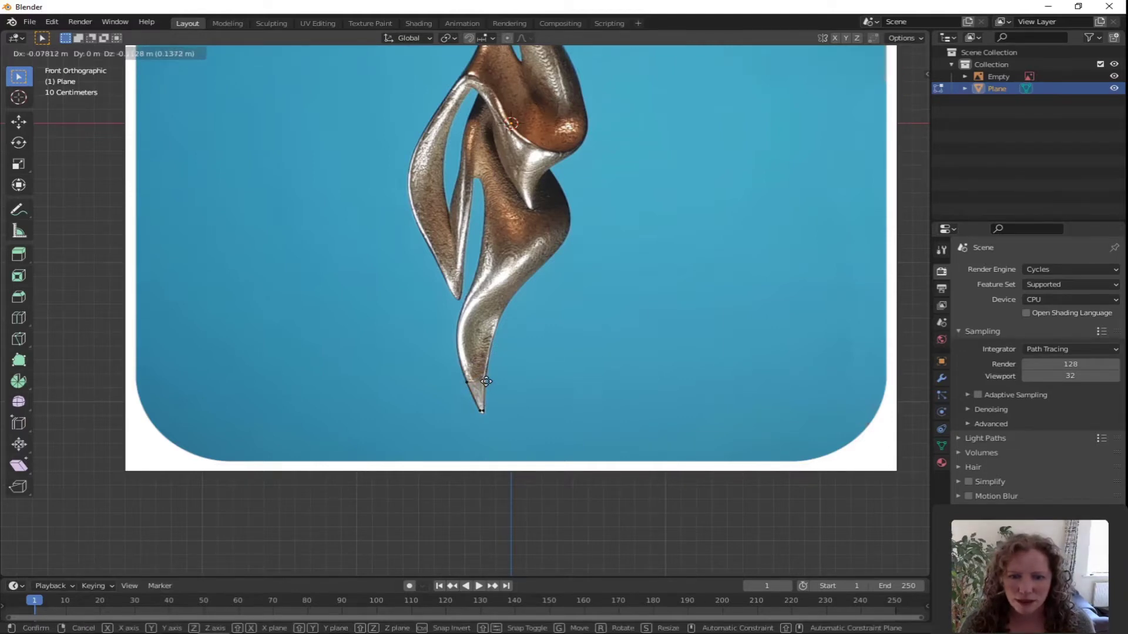
left_click(486, 381)
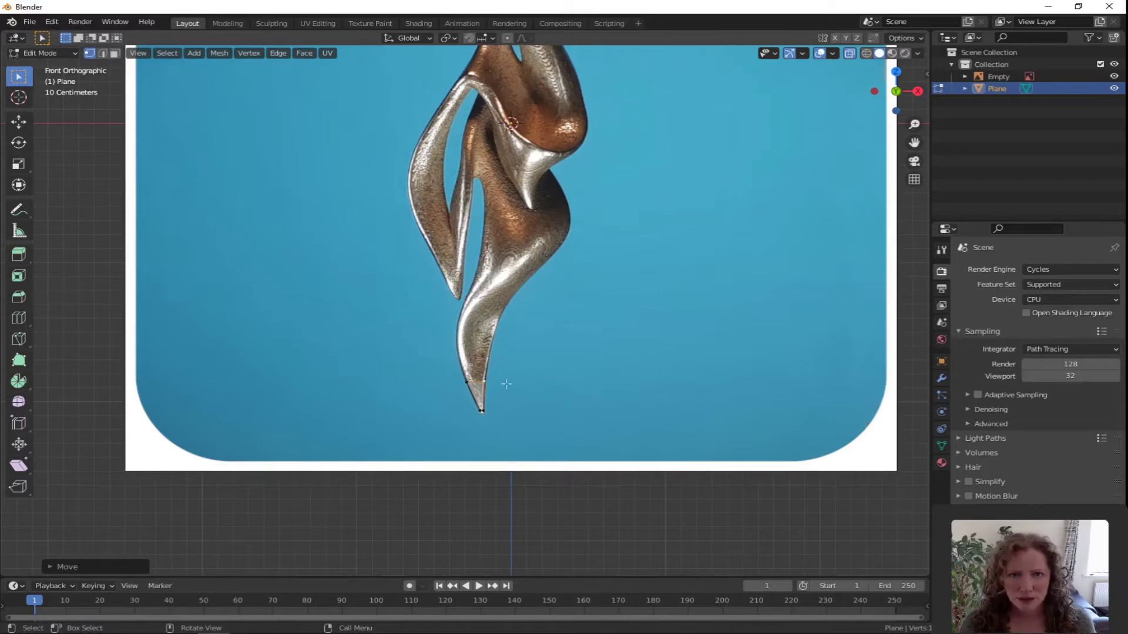
Step: Select the plane's two upper vertices and extrude them upward to add a second segment along the pendant's lower tail
key("c")
mouse_move(496, 366)
left_mouse_down()
mouse_move(460, 380)
mouse_move(501, 376)
left_mouse_up()
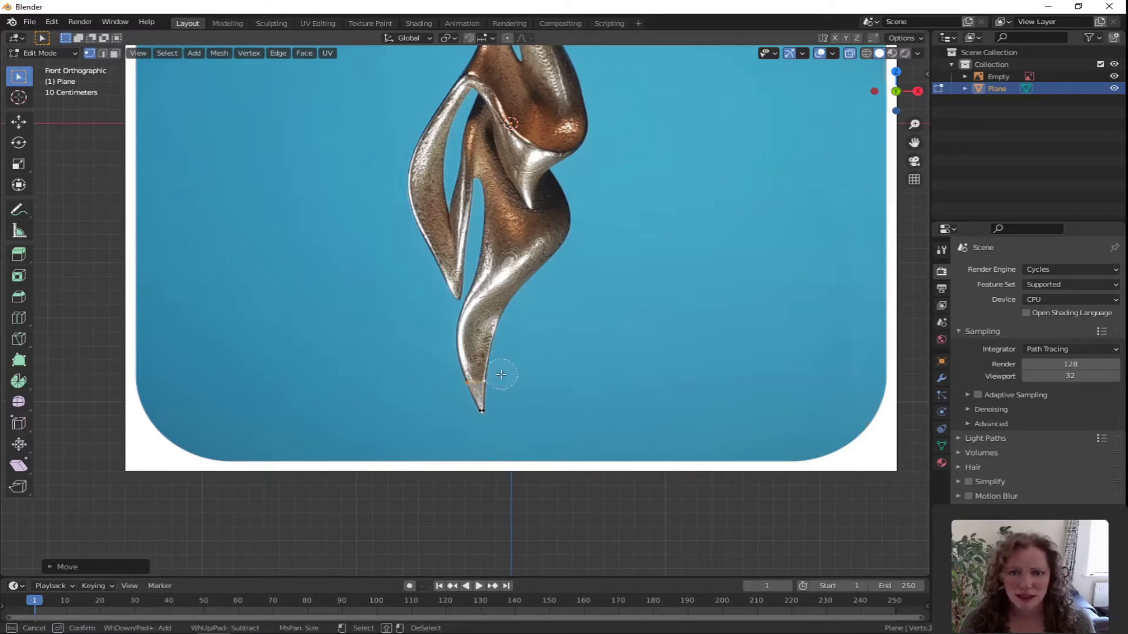
key("Escape")
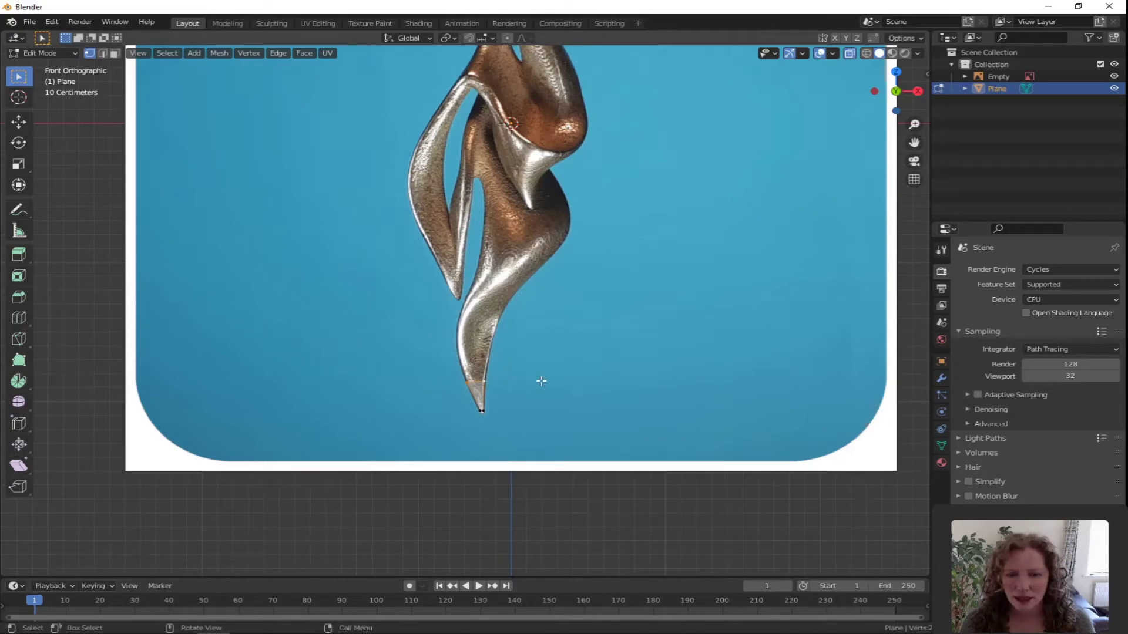
key("e")
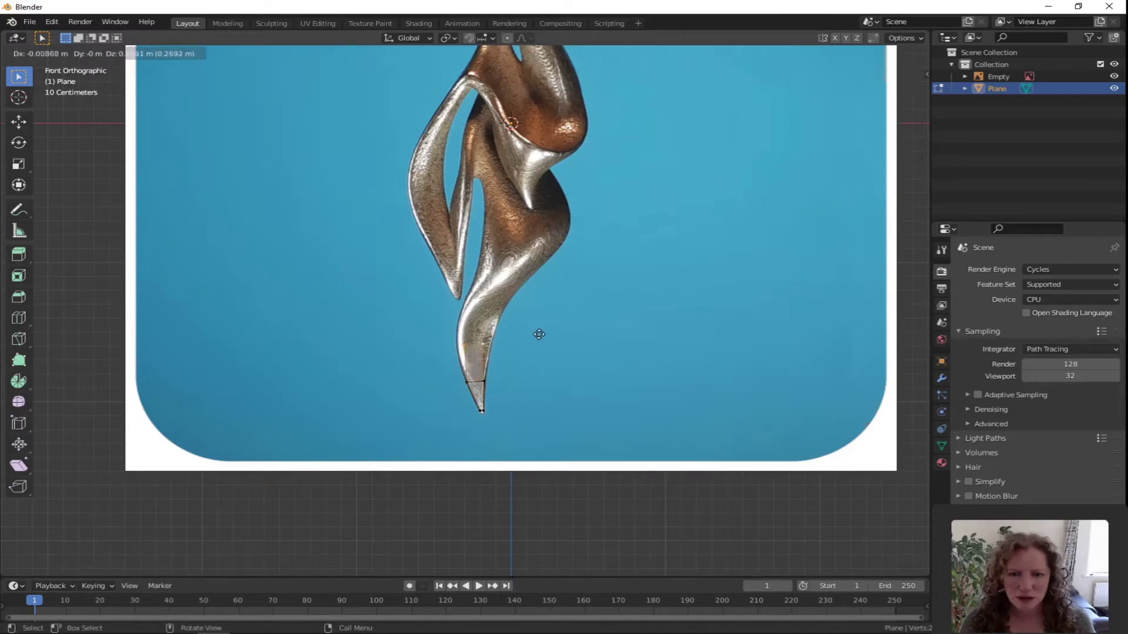
left_click(536, 339)
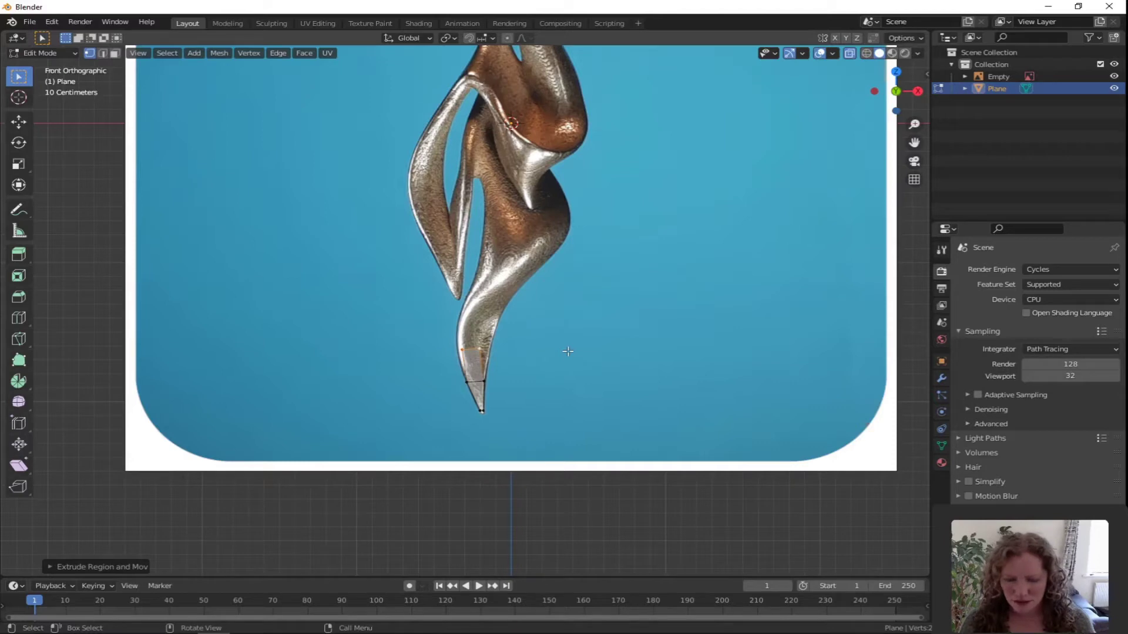
Step: Scale, move and slightly rotate the newly extruded edge until its ends meet both outlines of the pendant's tail
key("s")
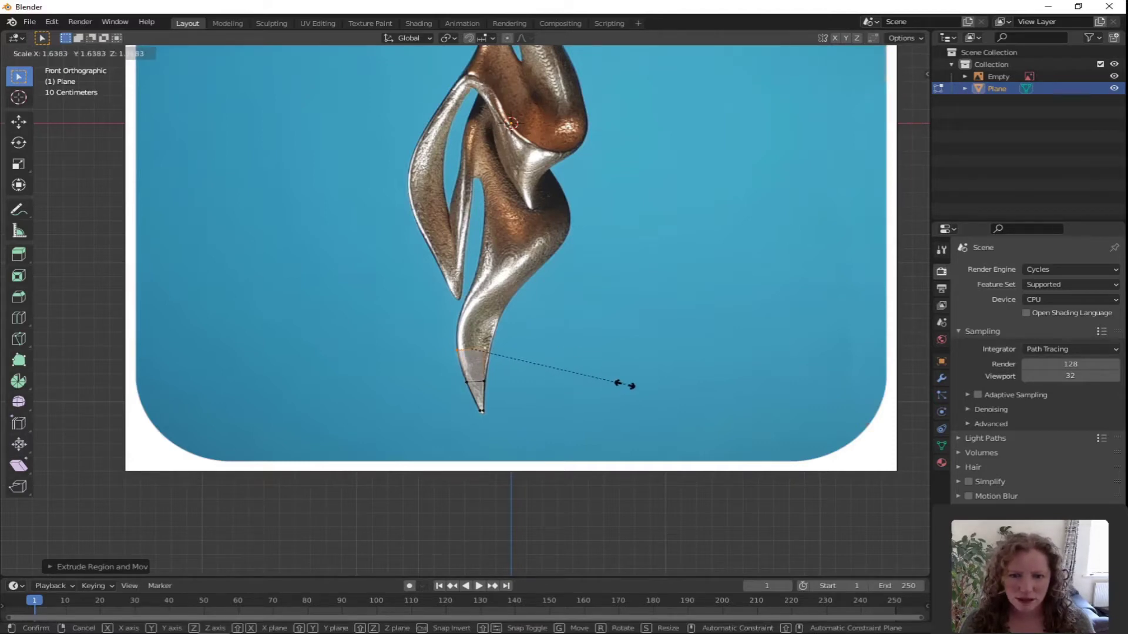
left_click(633, 387)
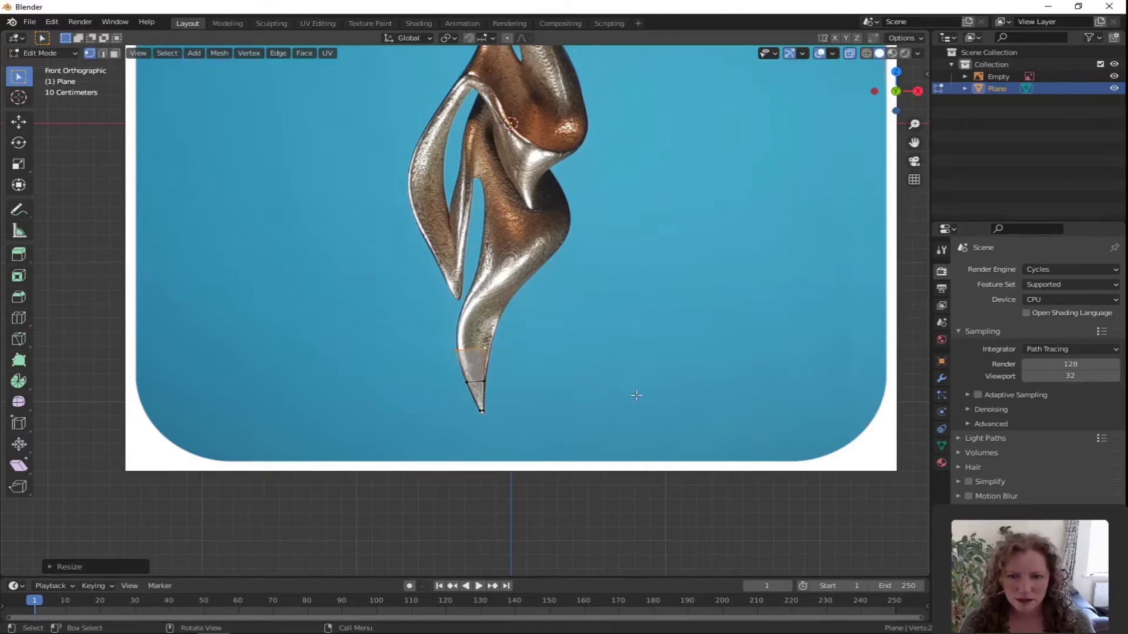
key("g")
left_click(599, 374)
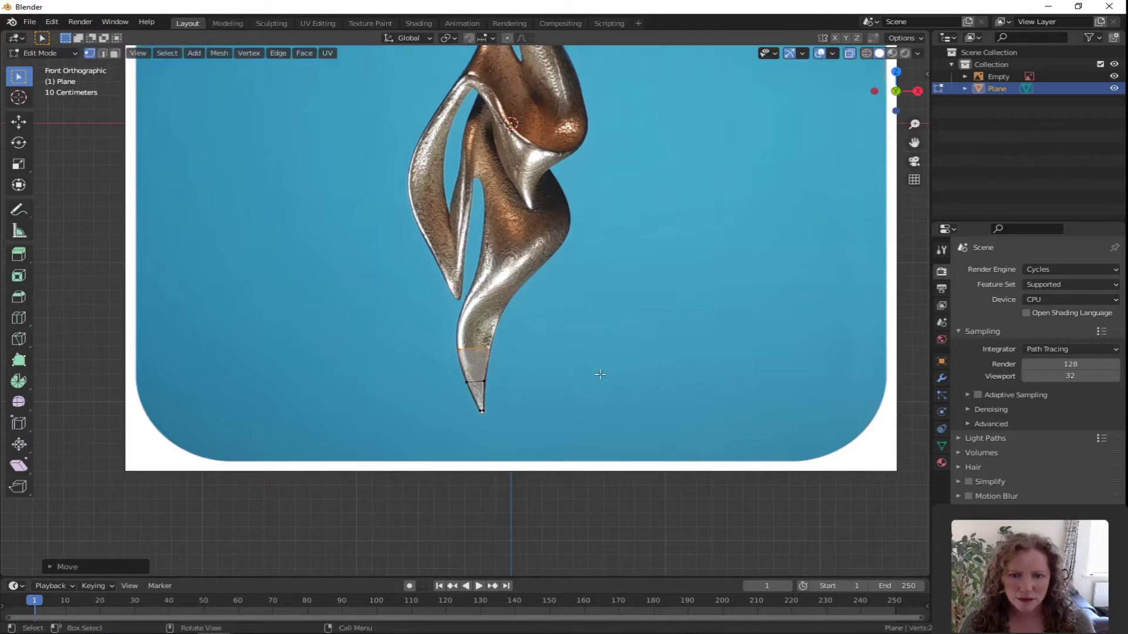
key("r")
left_click(614, 394)
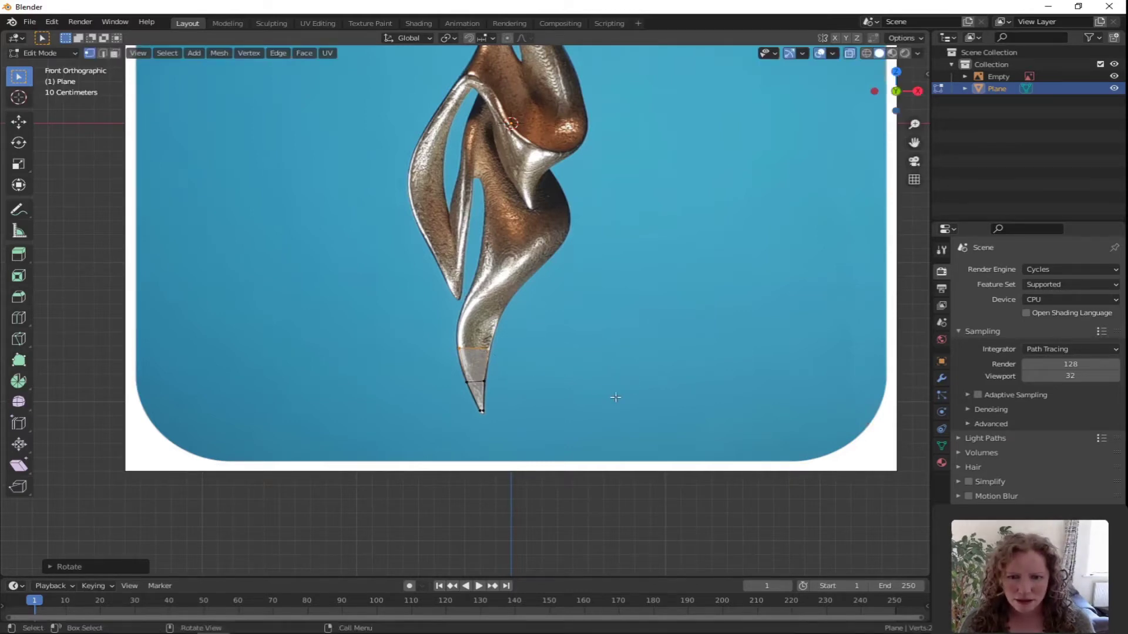
key("s")
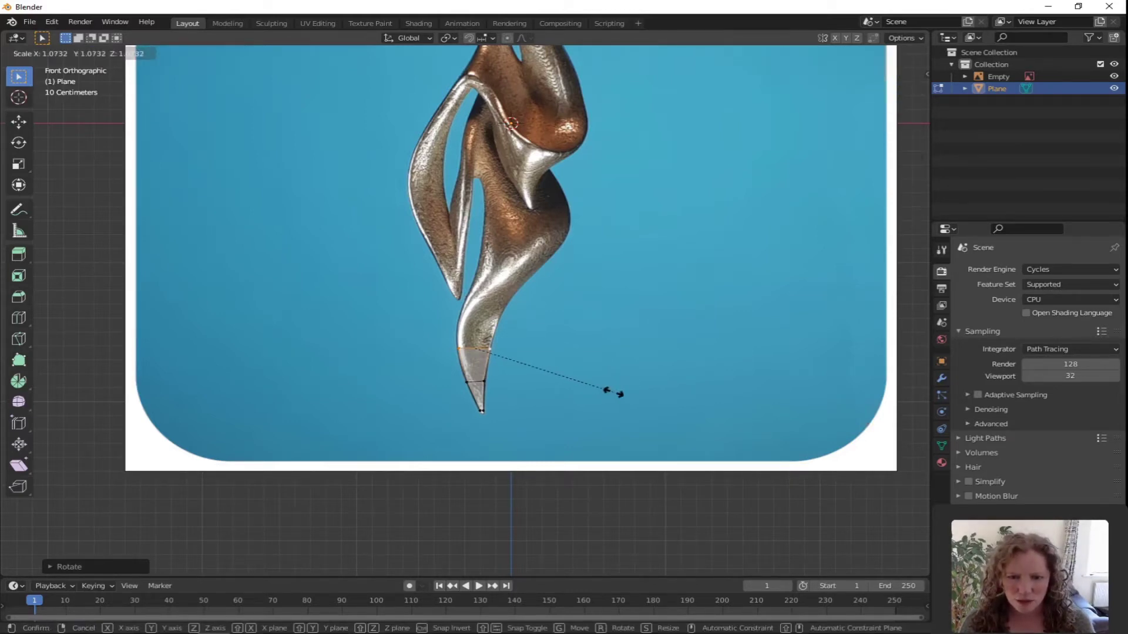
left_click(614, 392)
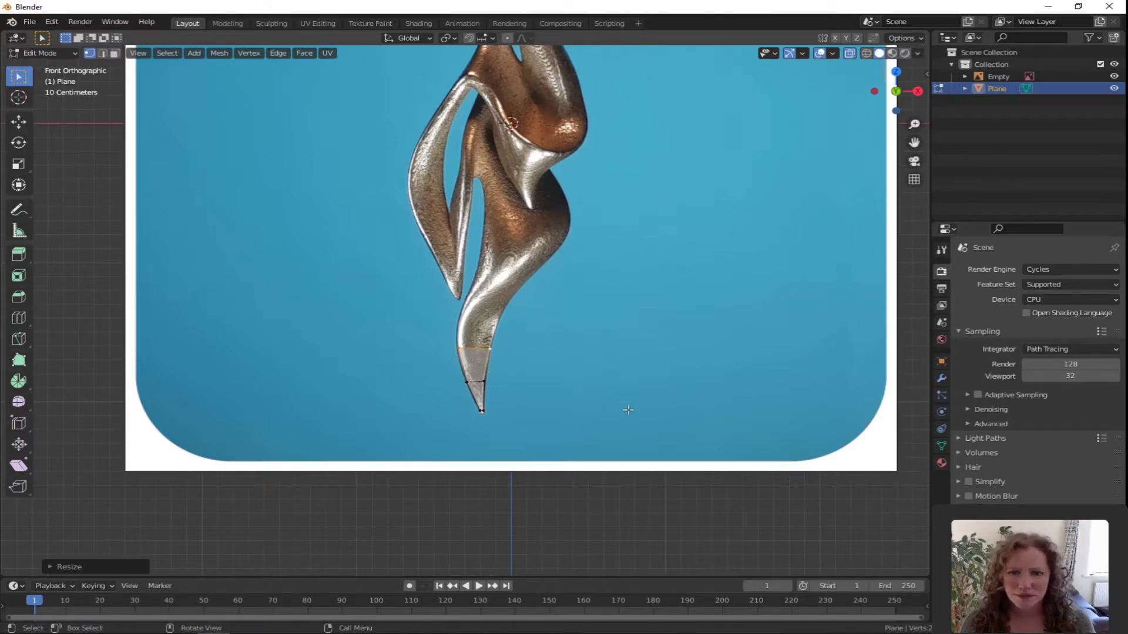
Step: Extrude another segment up the tail, then rotate, scale and shift its edge along Z to fit the start of the curve
key("e")
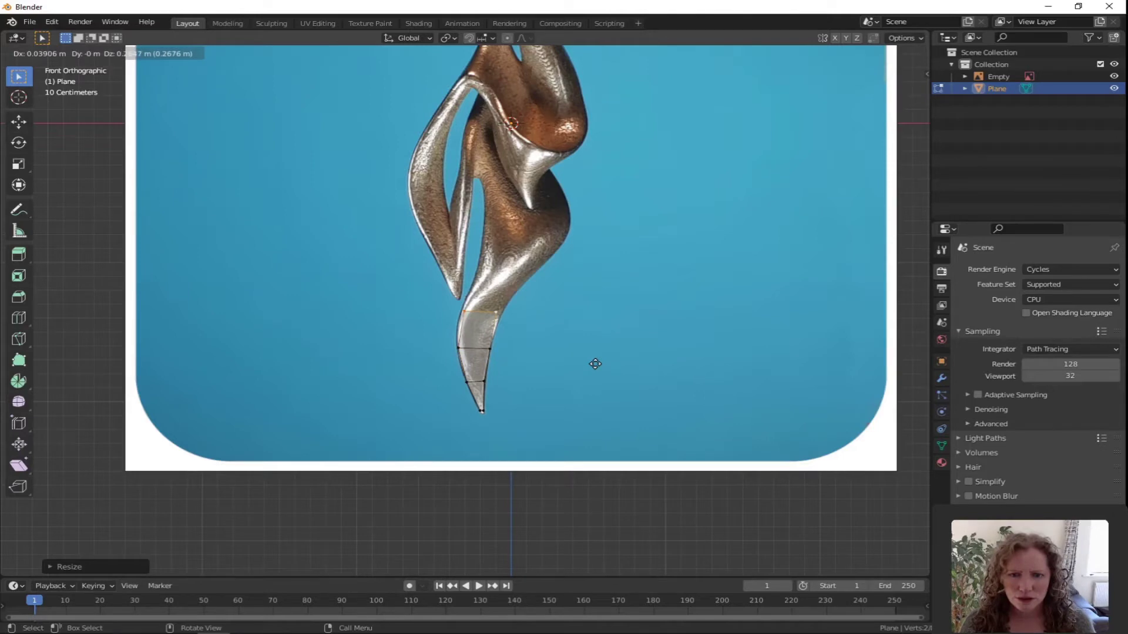
left_click(593, 367)
key("r")
left_click(612, 401)
key("s")
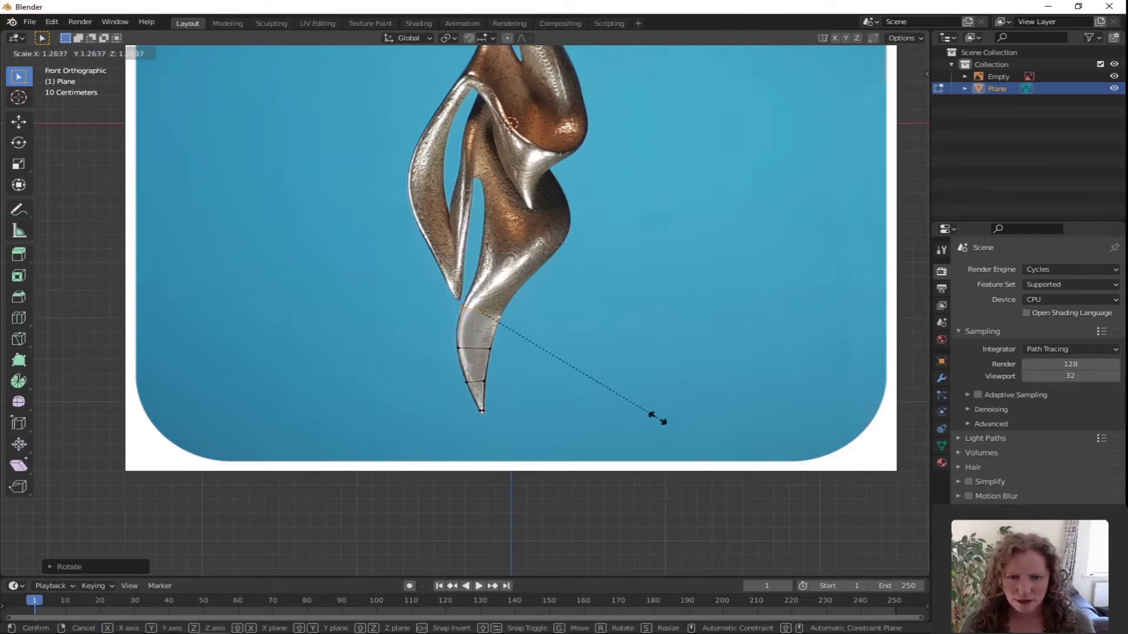
left_click(658, 417)
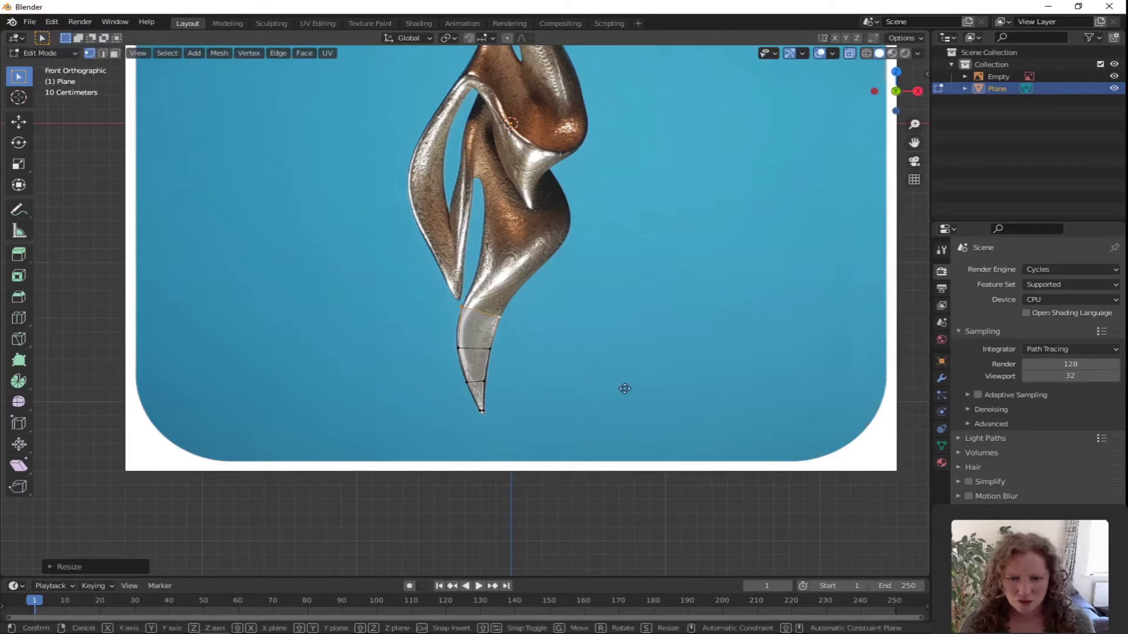
key("g")
key("z")
left_click(625, 391)
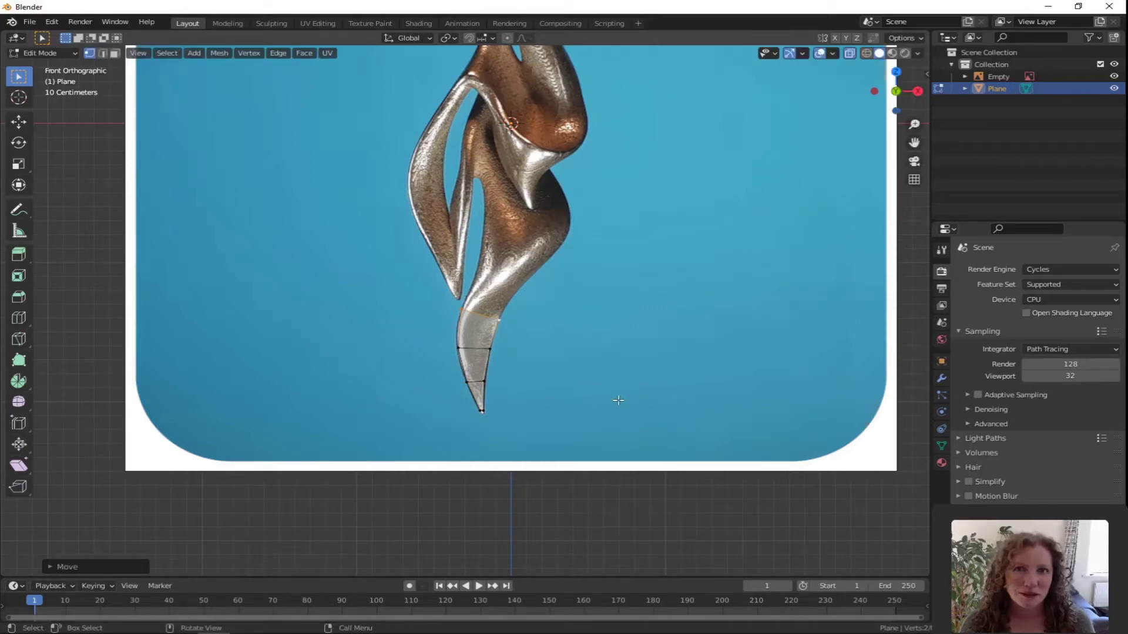
Step: Extrude two more segments up the widening curve, scaling and moving their edges to follow both outlines of the pendant
key("e")
key("s")
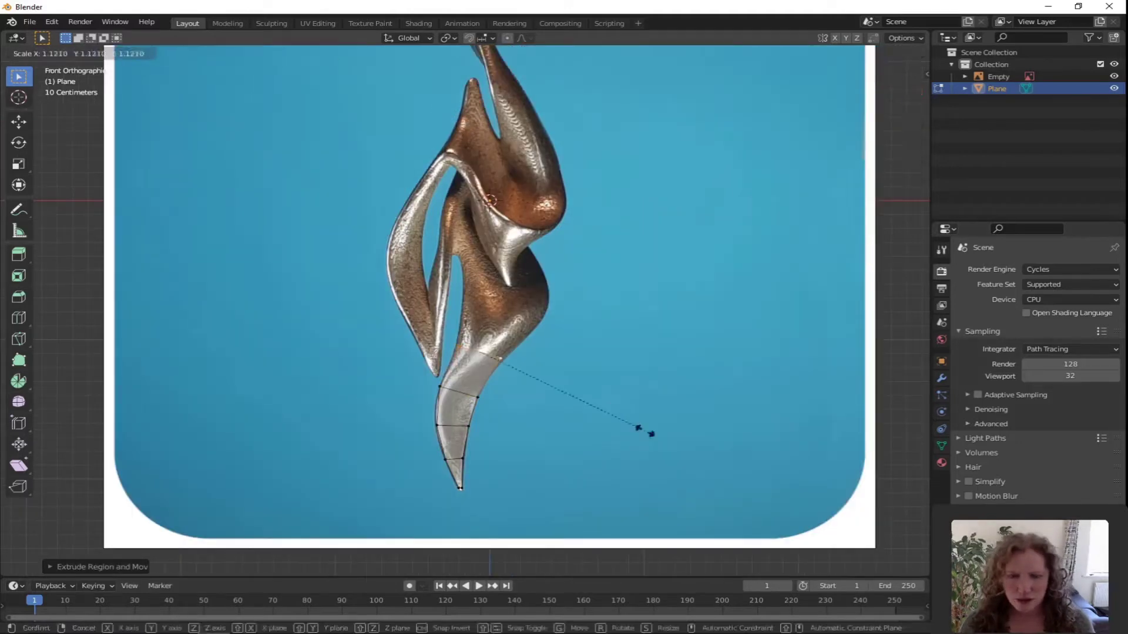
left_click(644, 430)
key("g")
left_click(629, 437)
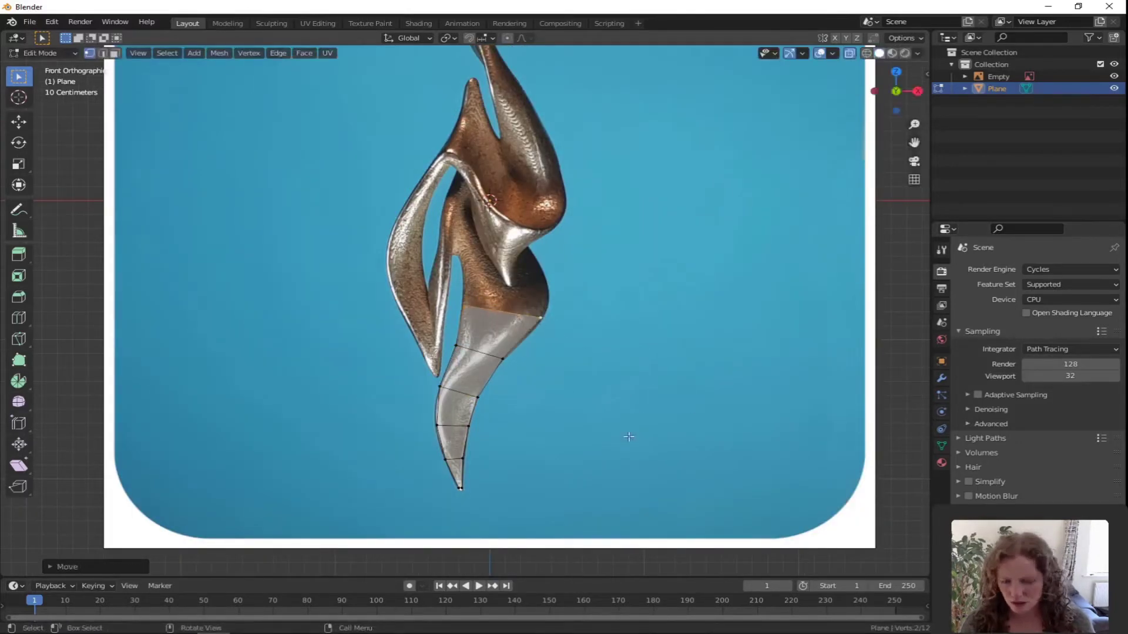
Step: Continue extruding past the pendant's widest bulge, scaling, rotating and moving each edge to follow the body up behind the overlapping fold
key("e")
key("s")
left_click(676, 405)
key("r")
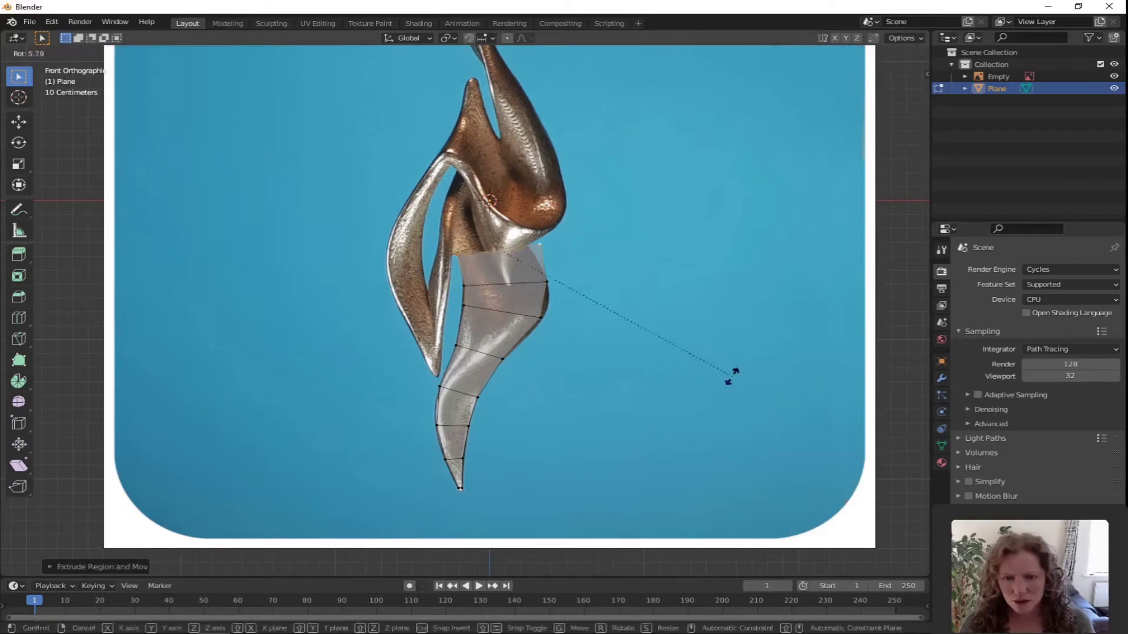
left_click(692, 360)
key("g")
left_click(700, 346)
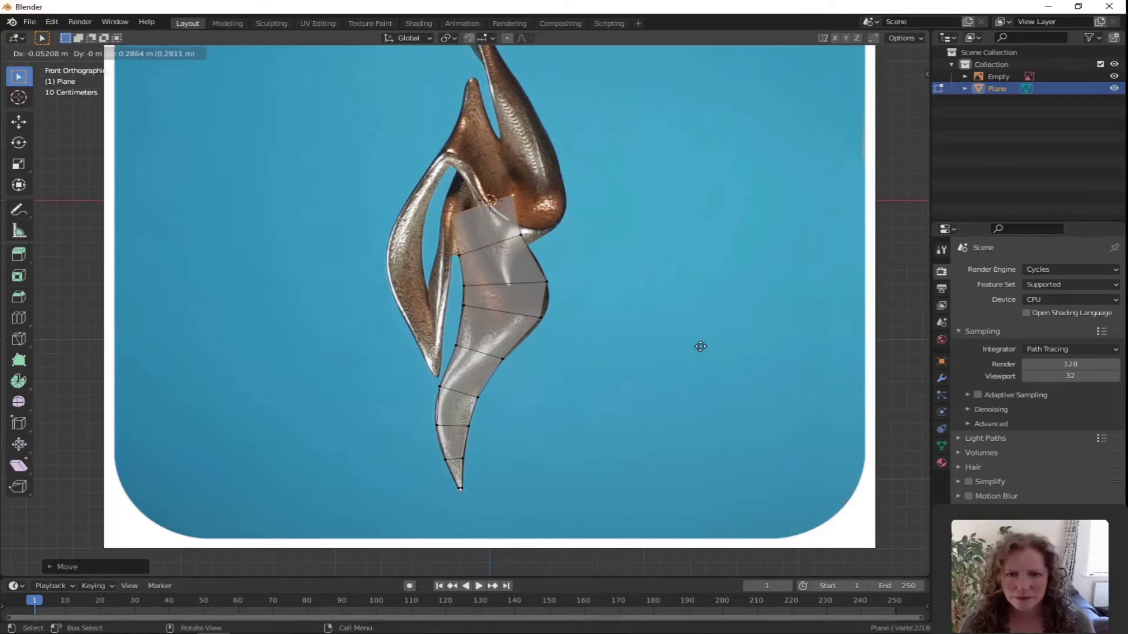
Step: Narrow the top edge and extrude further segments upward, scaling the last one down to a near point behind the fold
key("s")
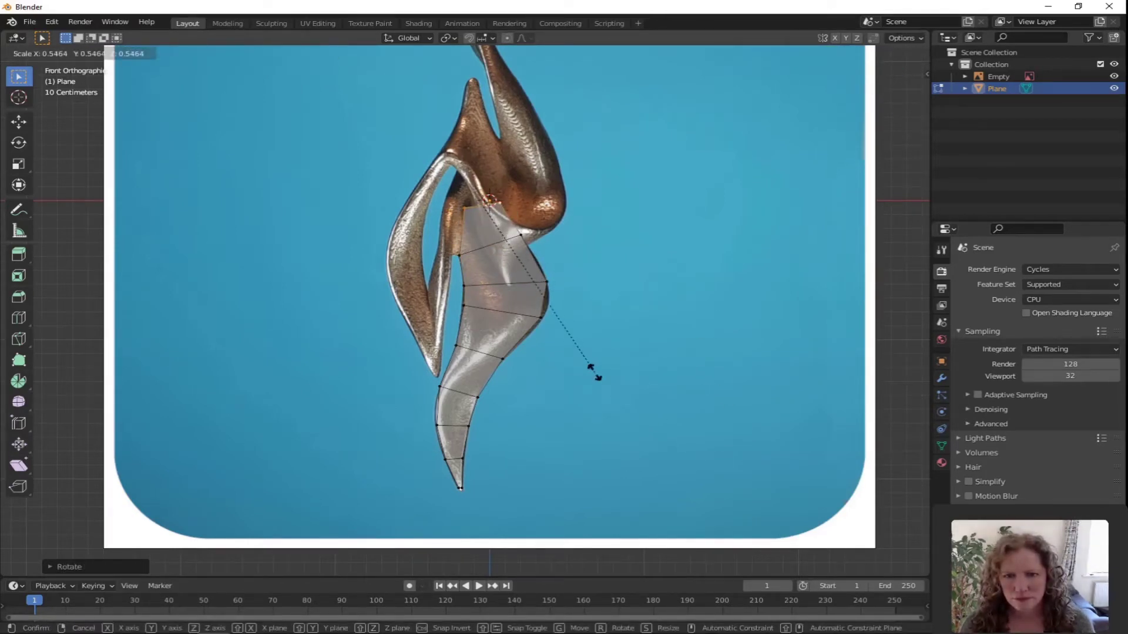
left_click(588, 355)
key("e")
left_click(646, 371)
key("s")
left_click(599, 326)
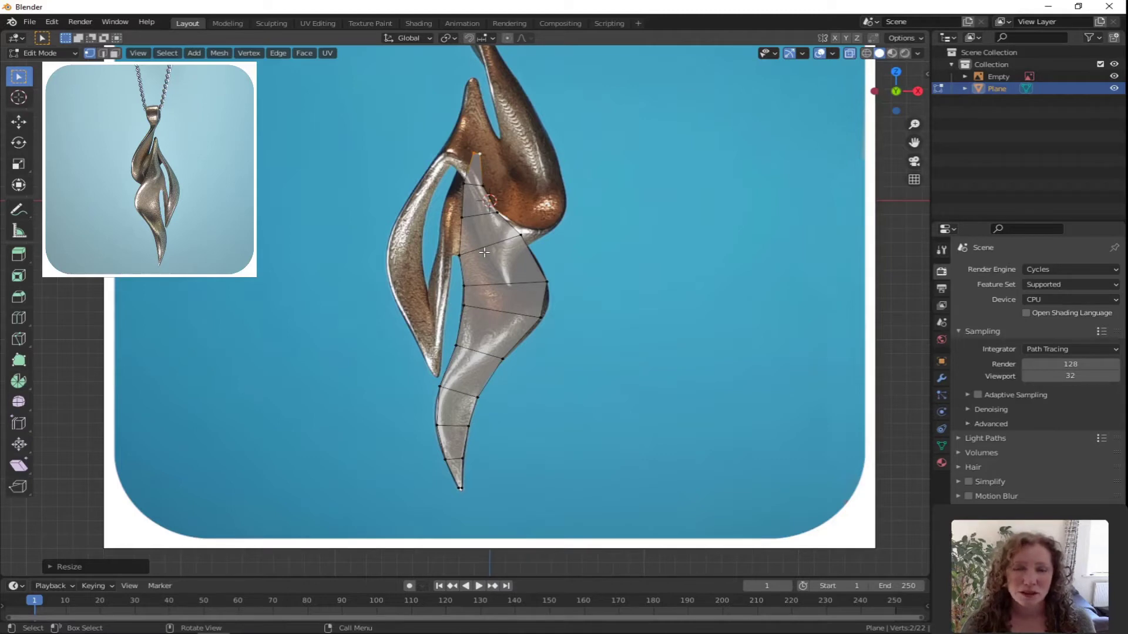
Step: Select the four uppermost vertices on the strip's left side and extrude them about 0.12 m to the left
key("alt+a")
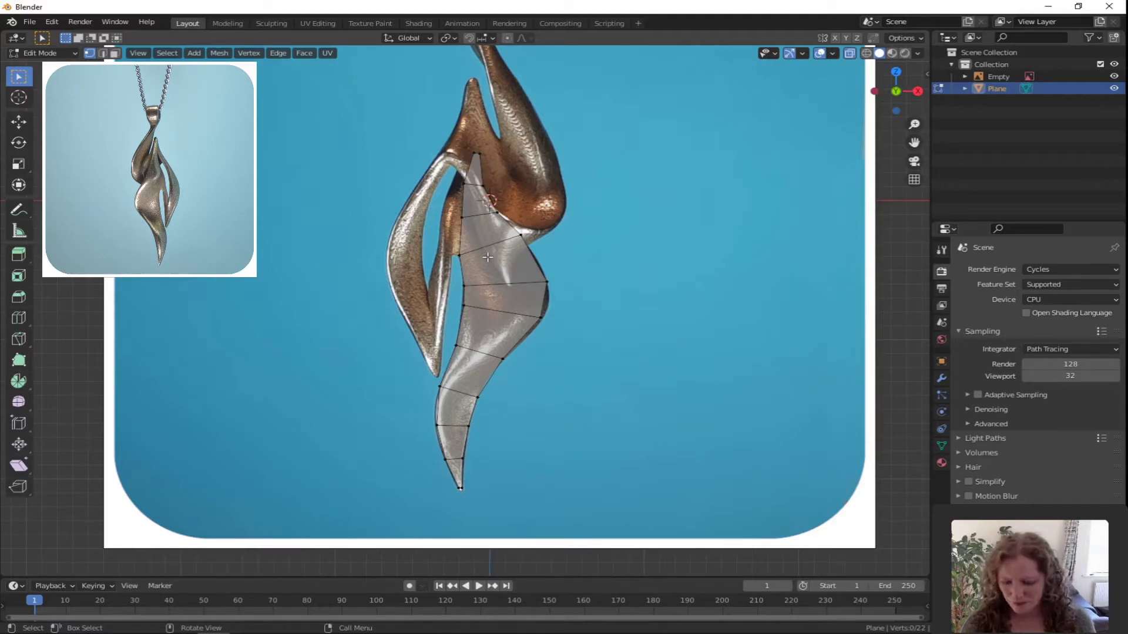
key("c")
left_click_drag(457, 251, 462, 157)
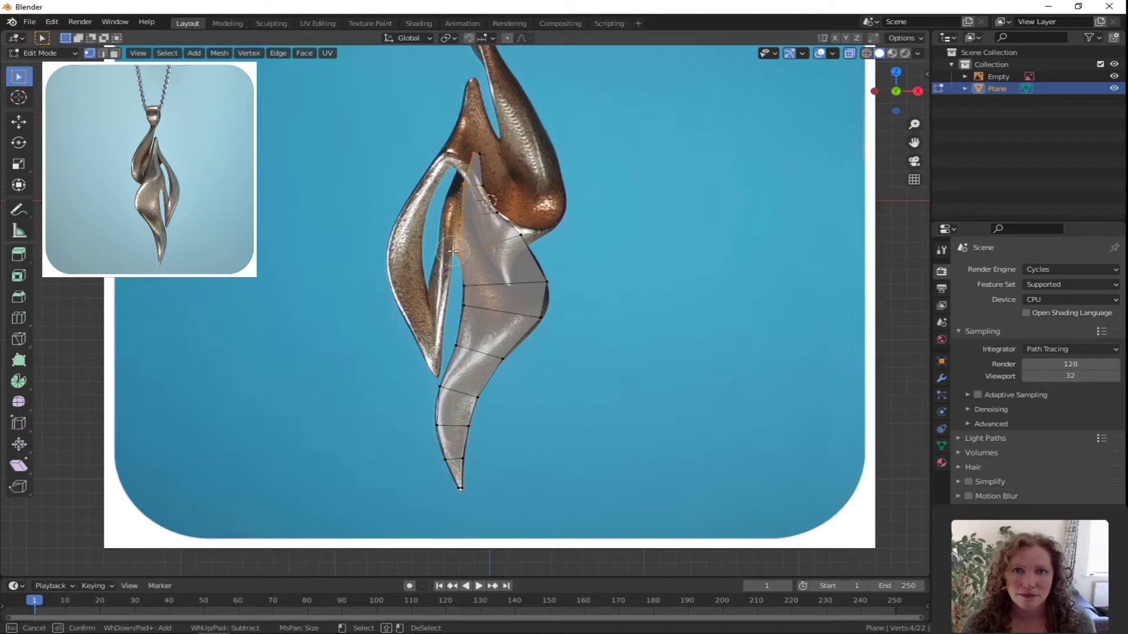
right_click(457, 253)
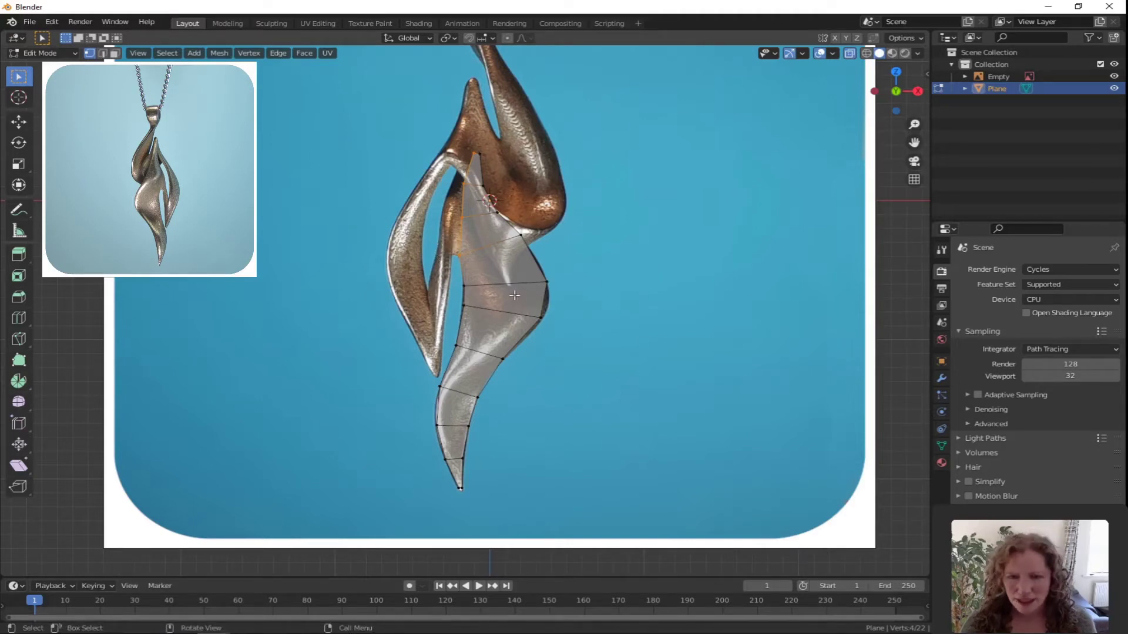
key("e")
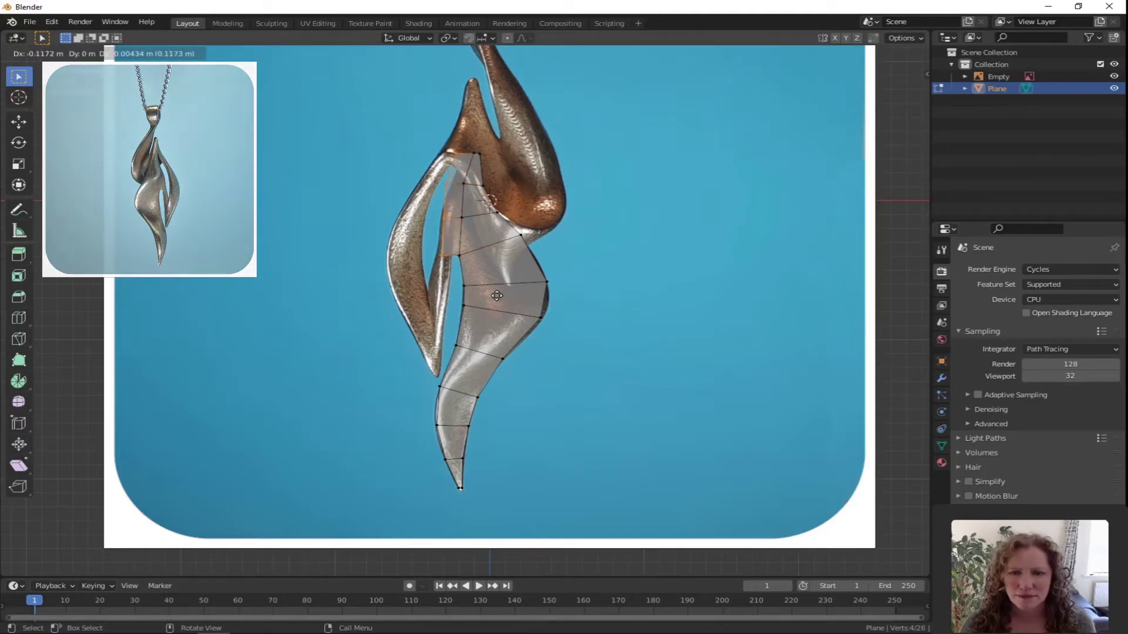
left_click(495, 295)
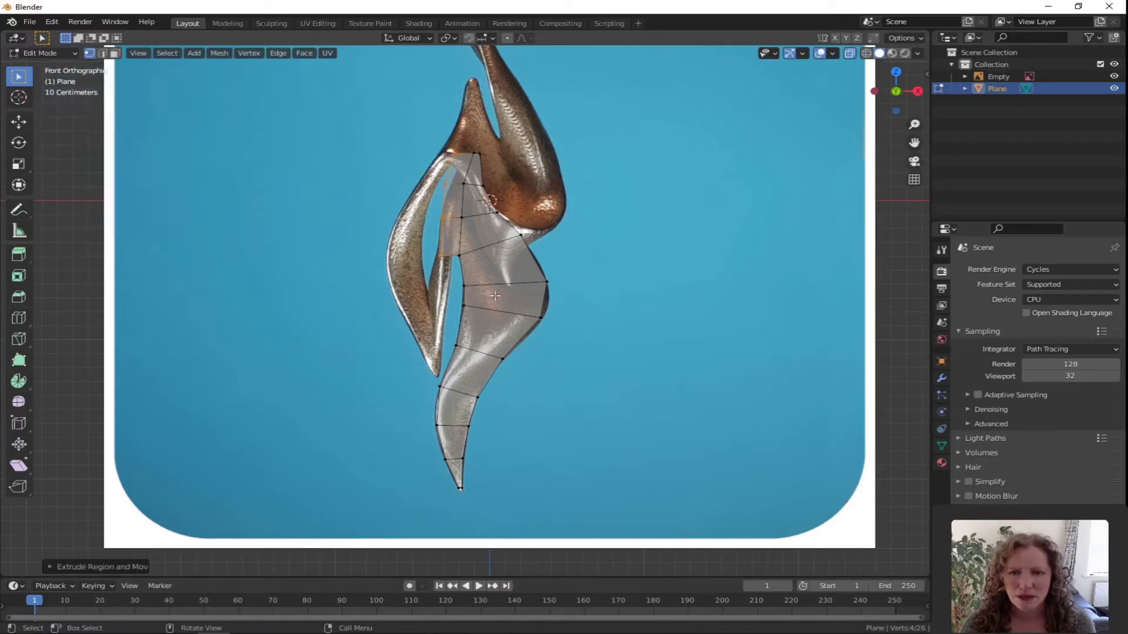
Step: Move the extruded side vertices individually to match the outer outline of the narrow inner strand
left_click(441, 151)
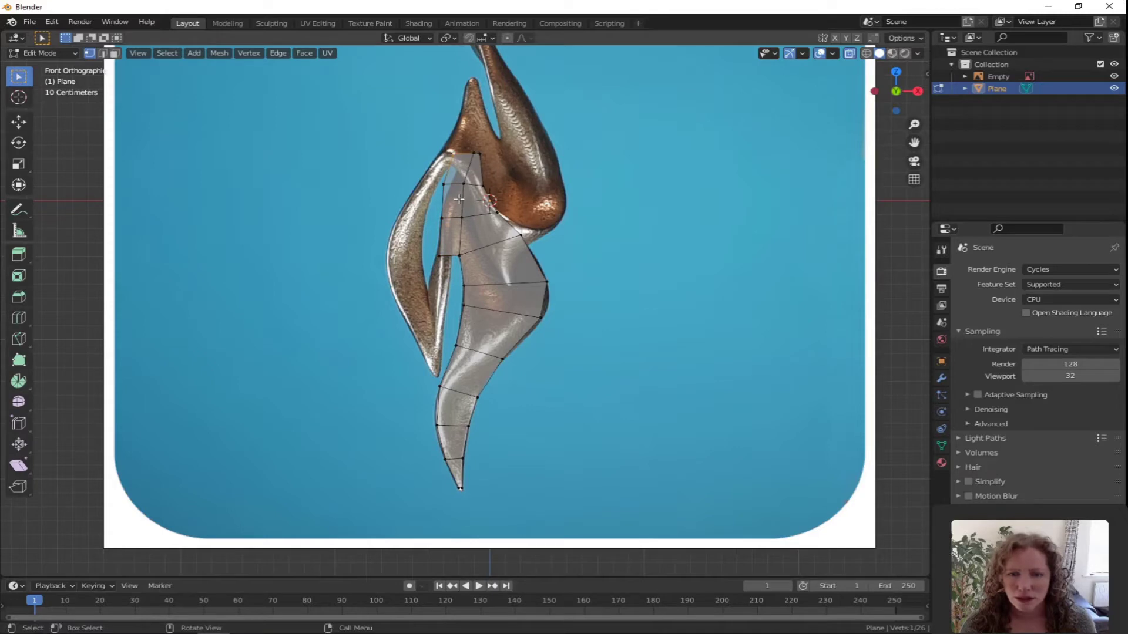
key("g")
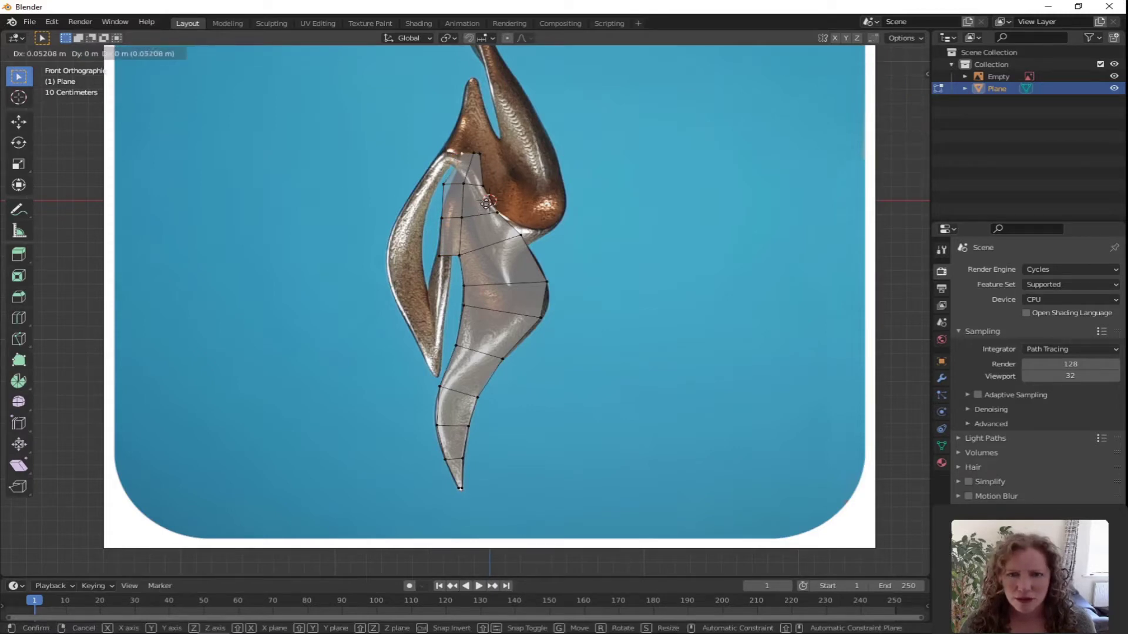
left_click(483, 208)
key("g")
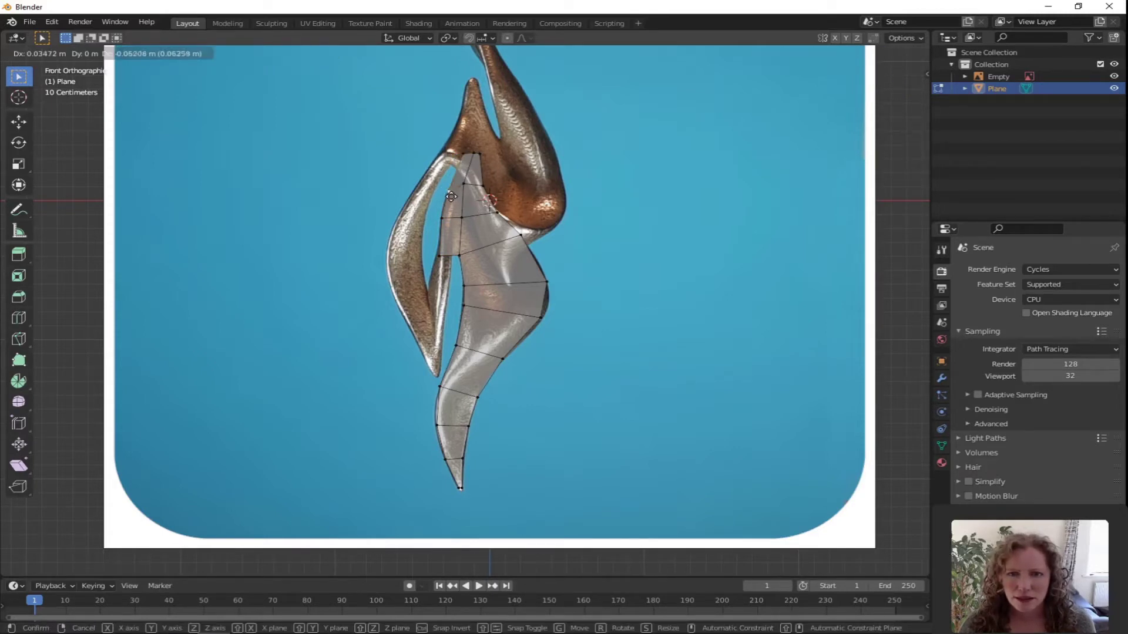
left_click(449, 209)
key("g")
left_click(442, 214)
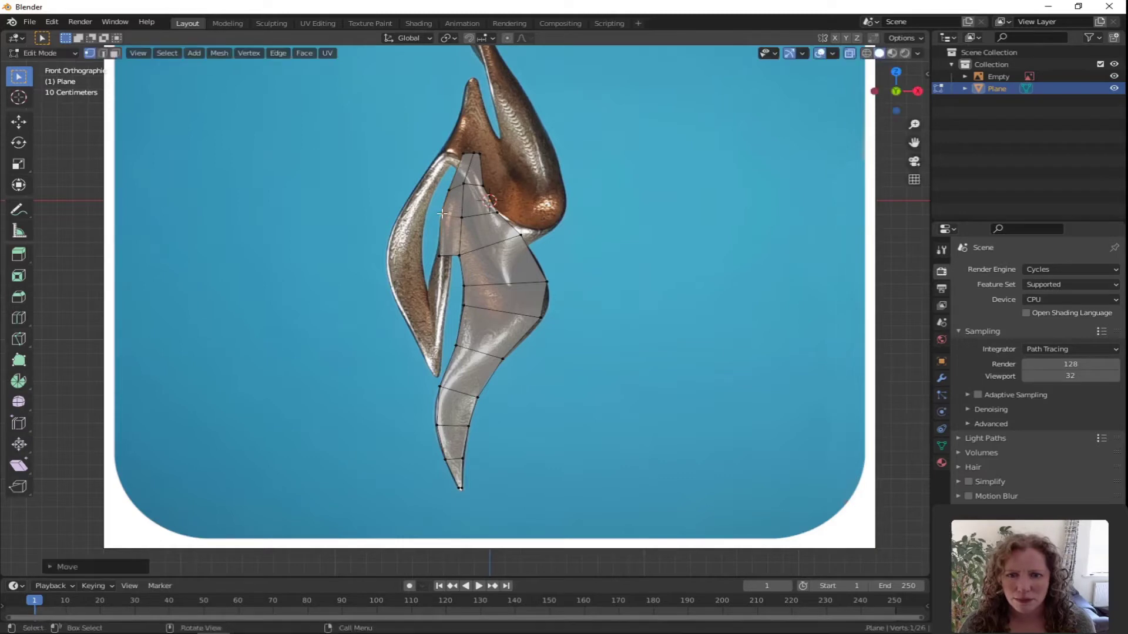
left_click(435, 254)
key("g")
left_click(436, 255)
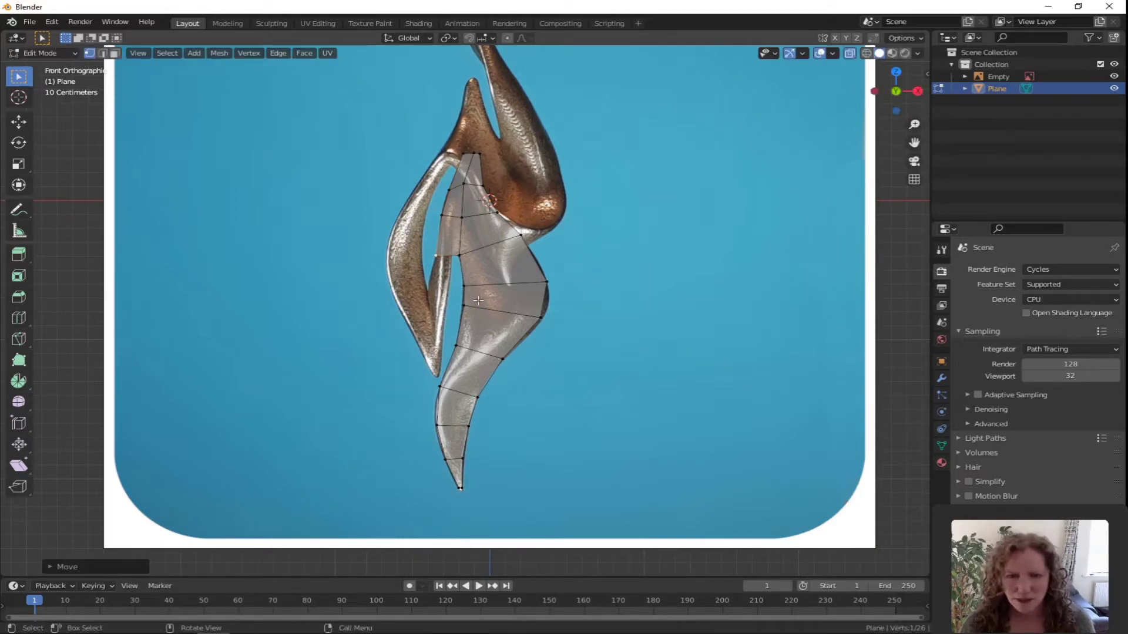
Step: Extrude the bottom edge of the side strip downward along the inner strand, positioning the new edge just above the strand's narrow part
key("alt+a")
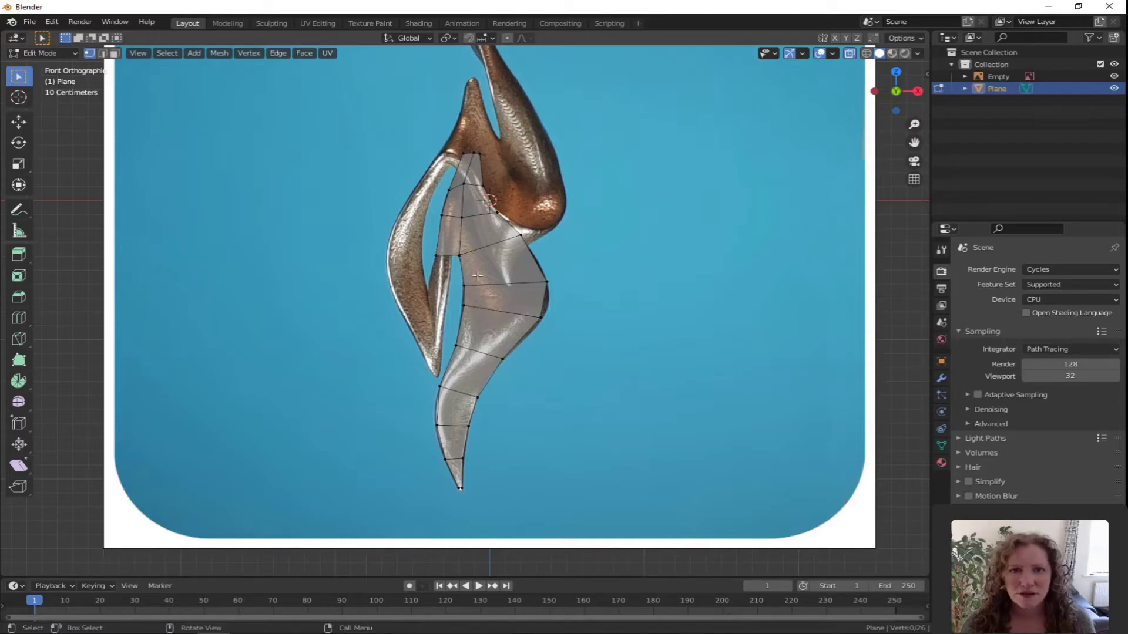
left_click(435, 255)
left_click(460, 254, "shift")
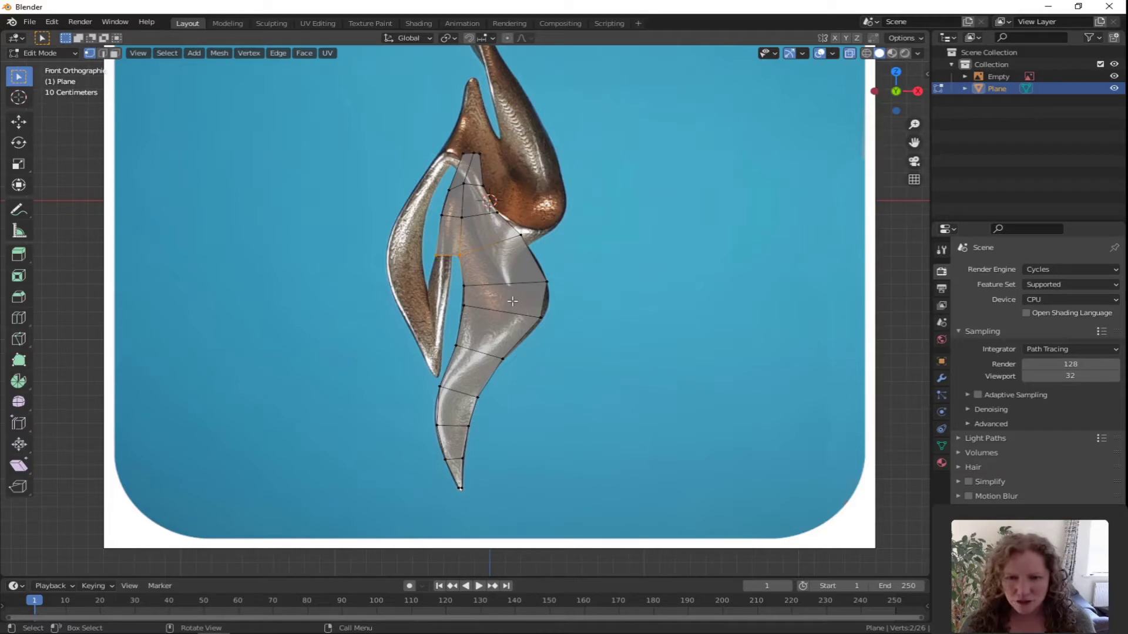
key("e")
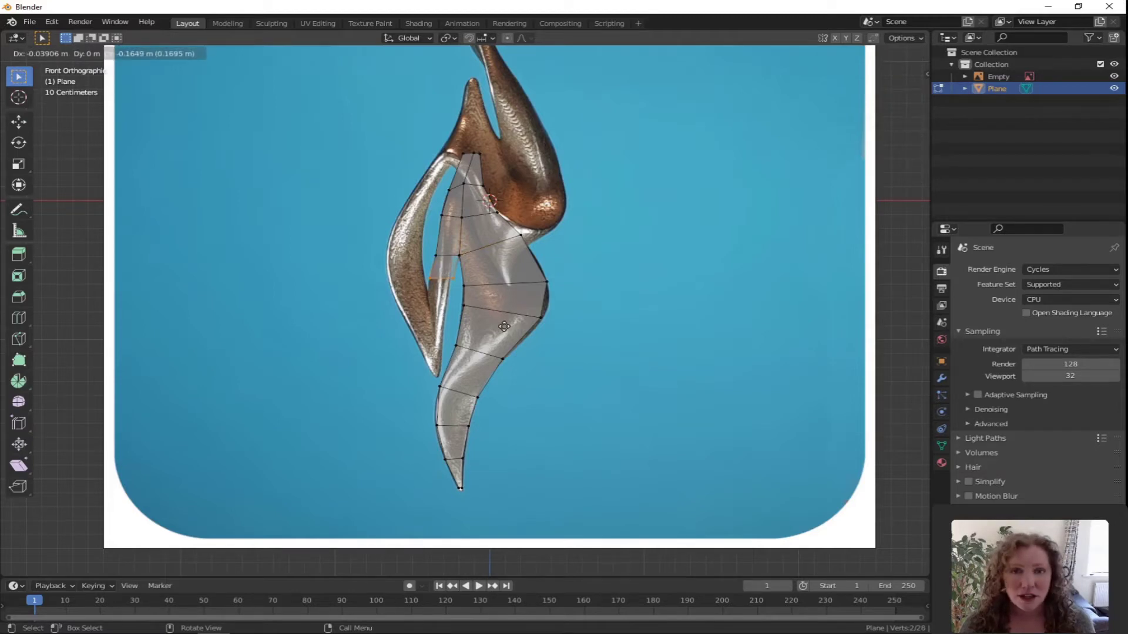
key("s")
left_click(456, 336)
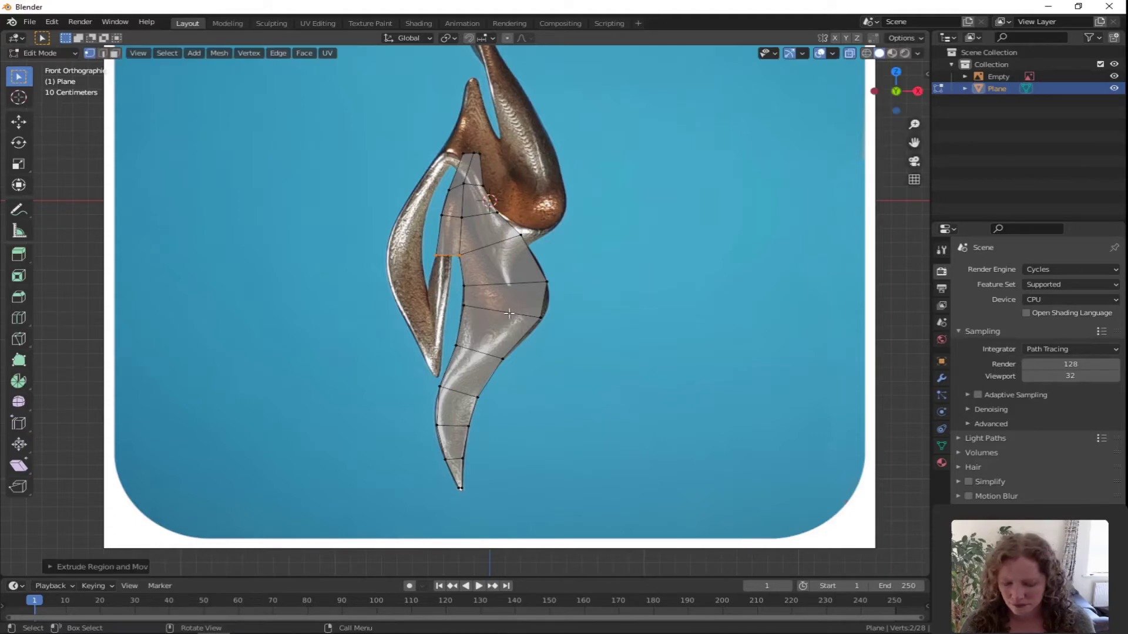
key("g")
left_click(501, 343)
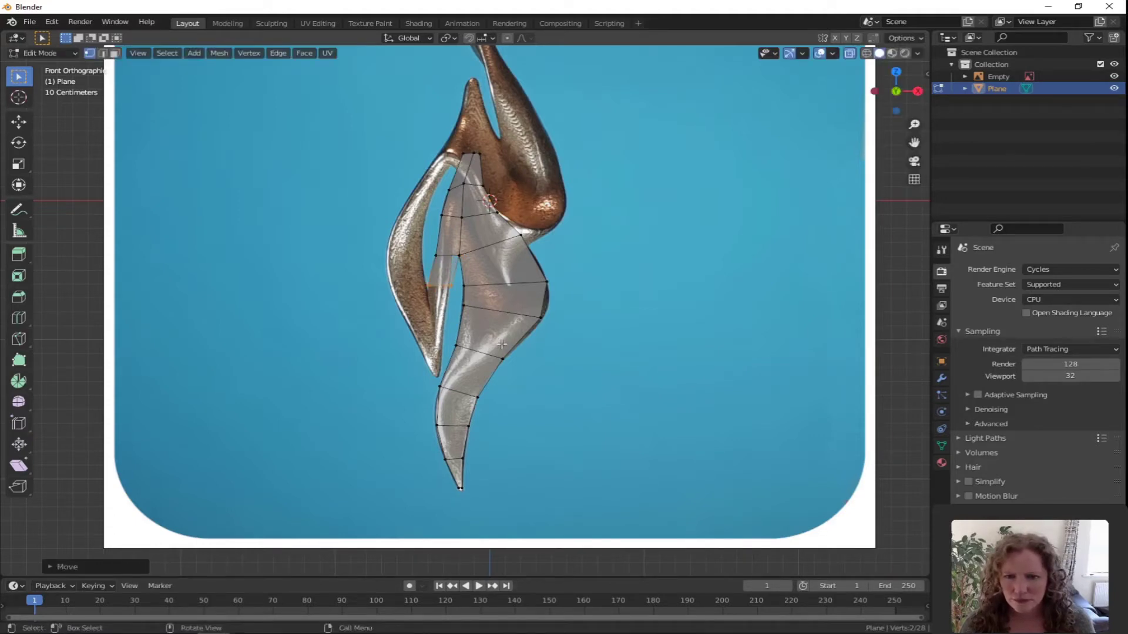
Step: Scale and rotate the side strip's bottom edge, and move it up about 0.05 m to fit the inner strand's width
key("s")
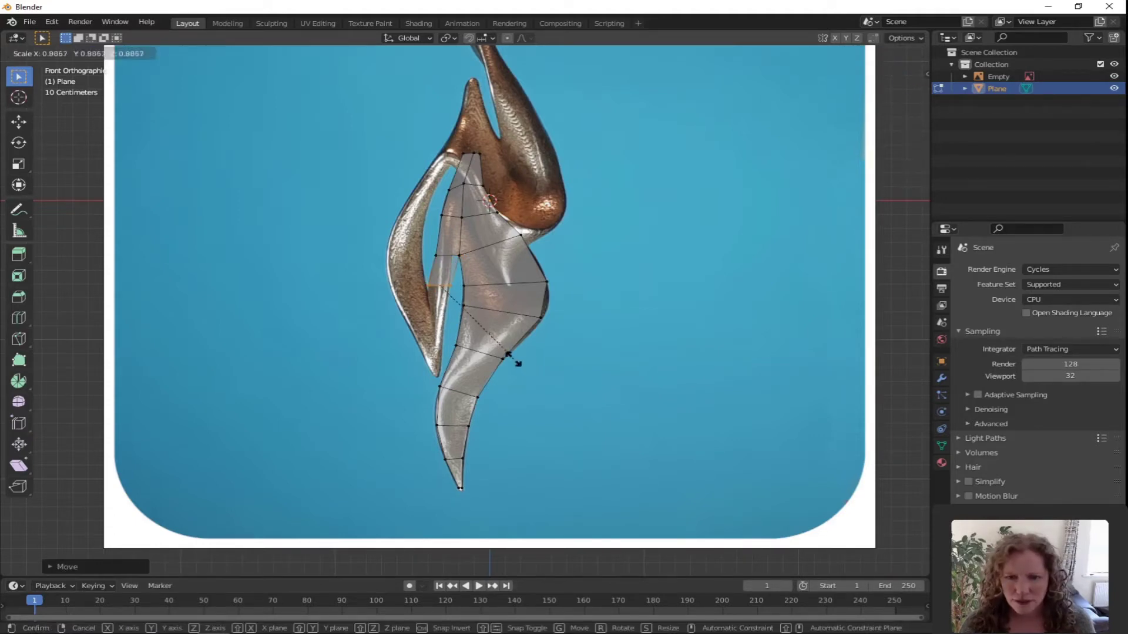
left_click(516, 361)
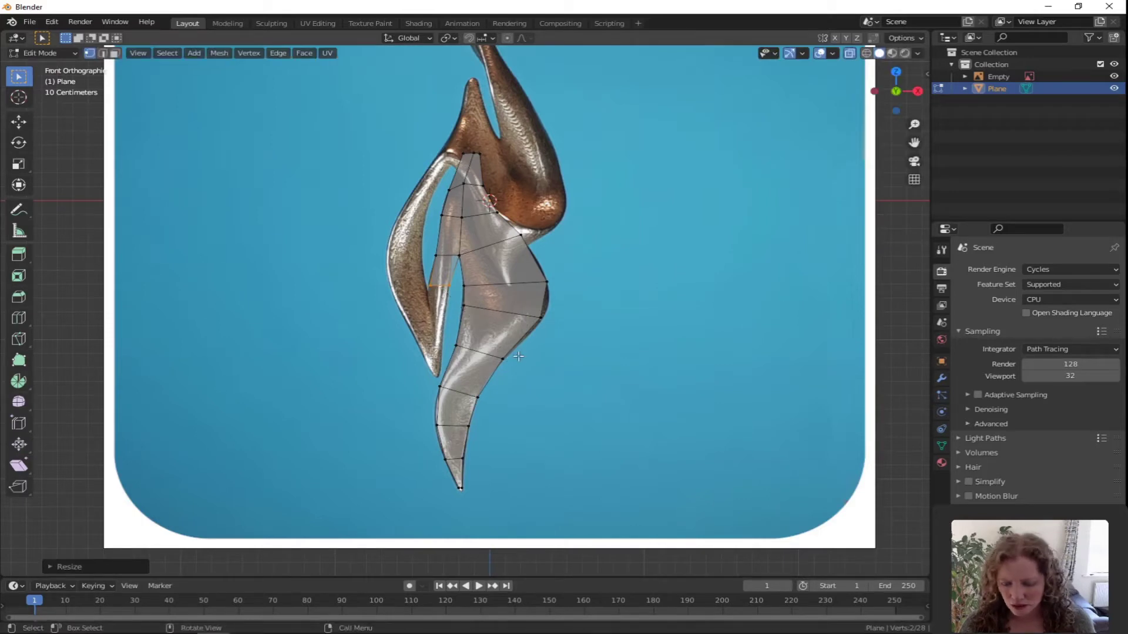
key("r")
left_click(520, 357)
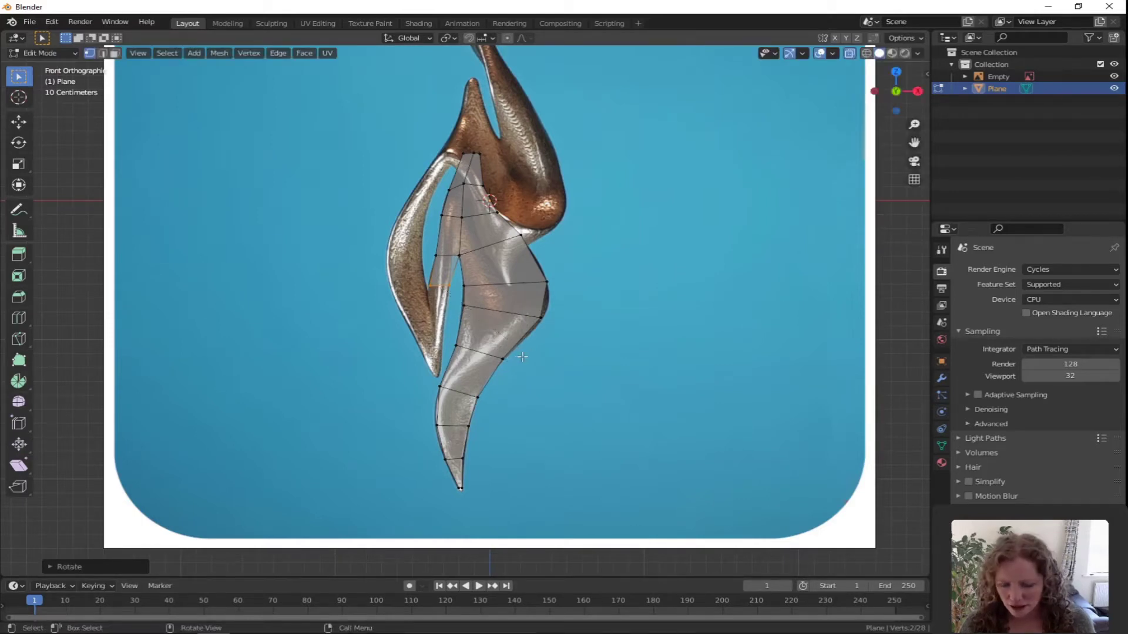
key("g")
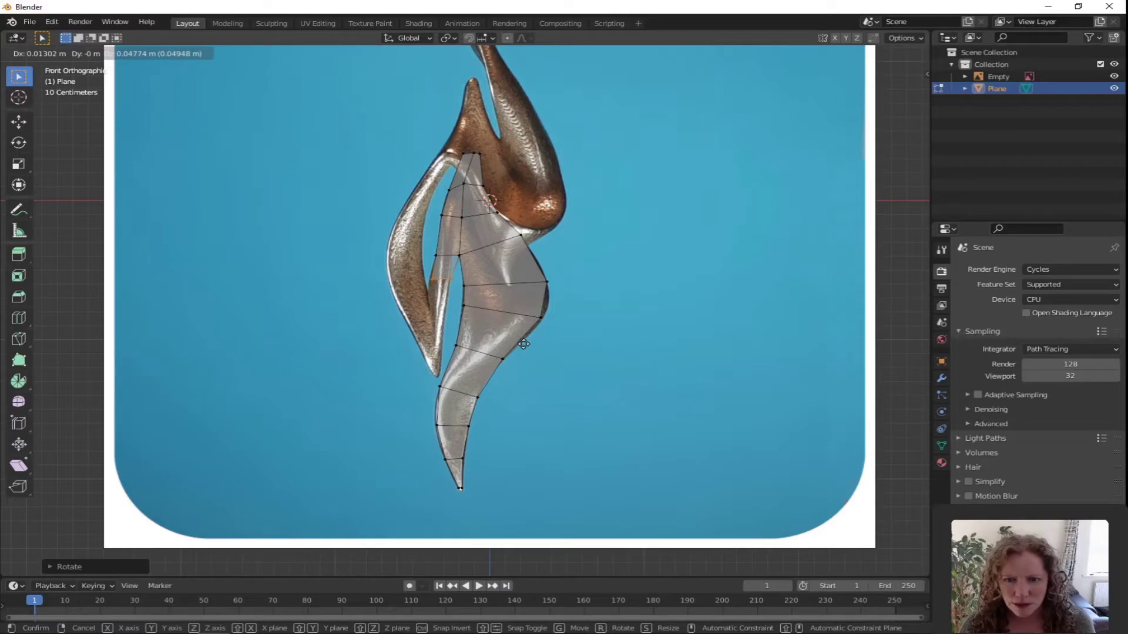
left_click(522, 346)
Step: Extrude two more segments down the inner strand and scale the end edge to about 0.66
key("e")
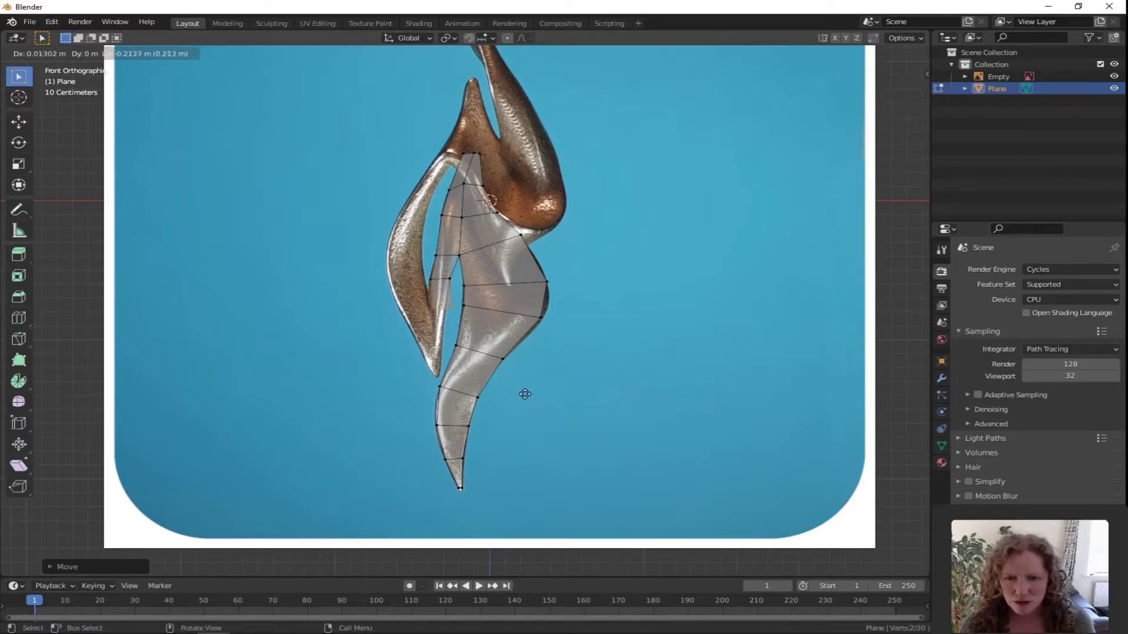
left_click(536, 365)
key("e")
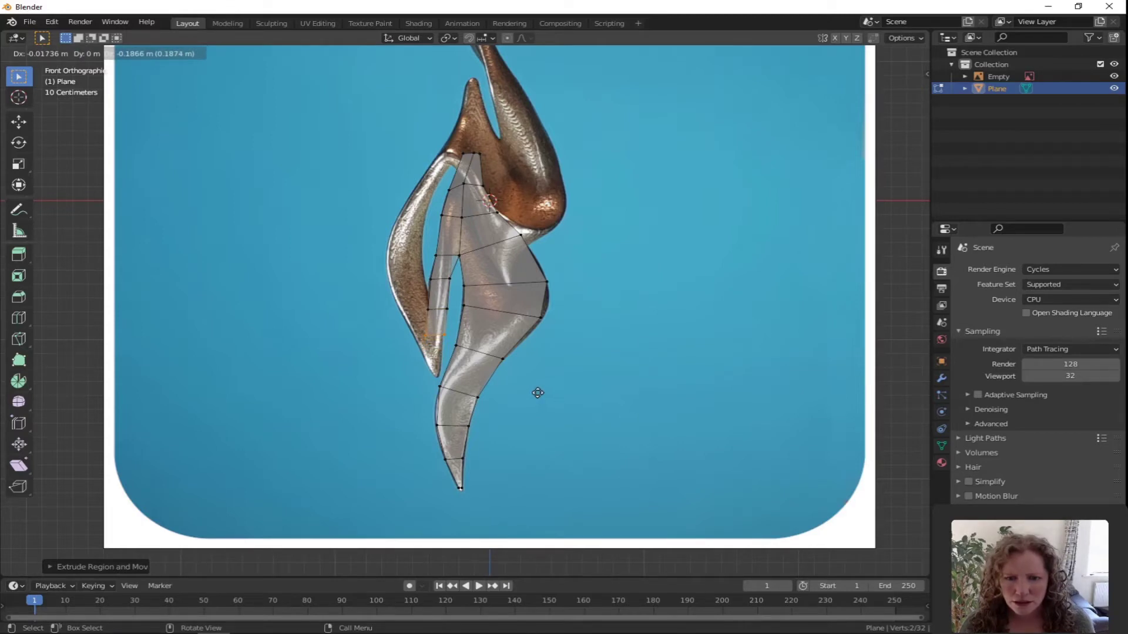
left_click(537, 392)
key("s")
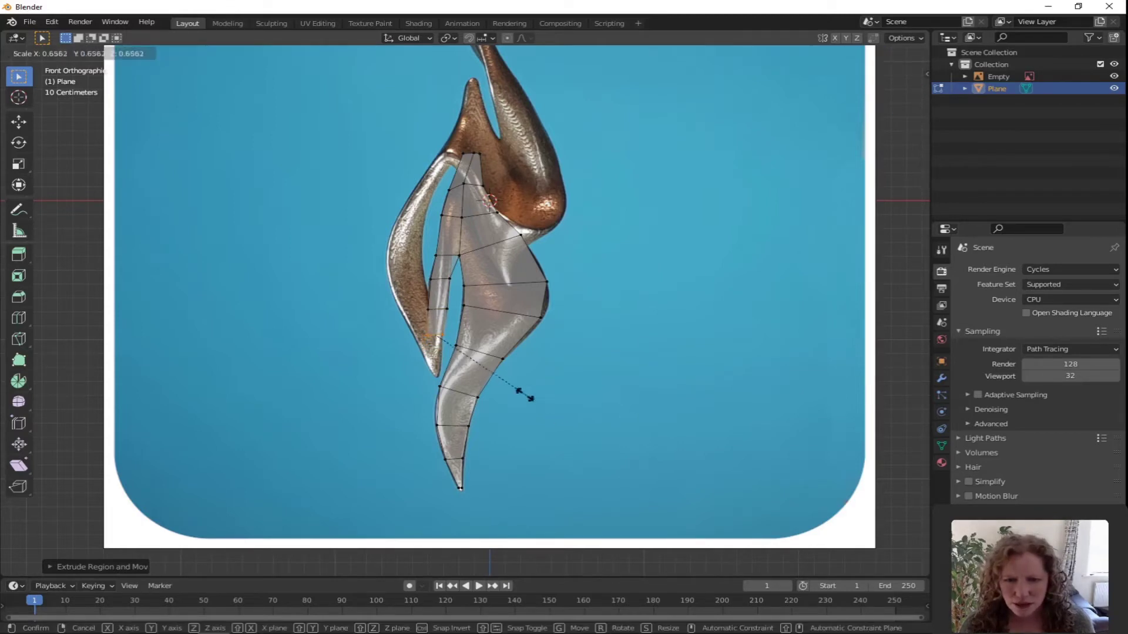
left_click(528, 395)
Step: Extrude the edge about 0.28 m down to the strand's tip, scale it to about 0.28 and move it onto the point
key("e")
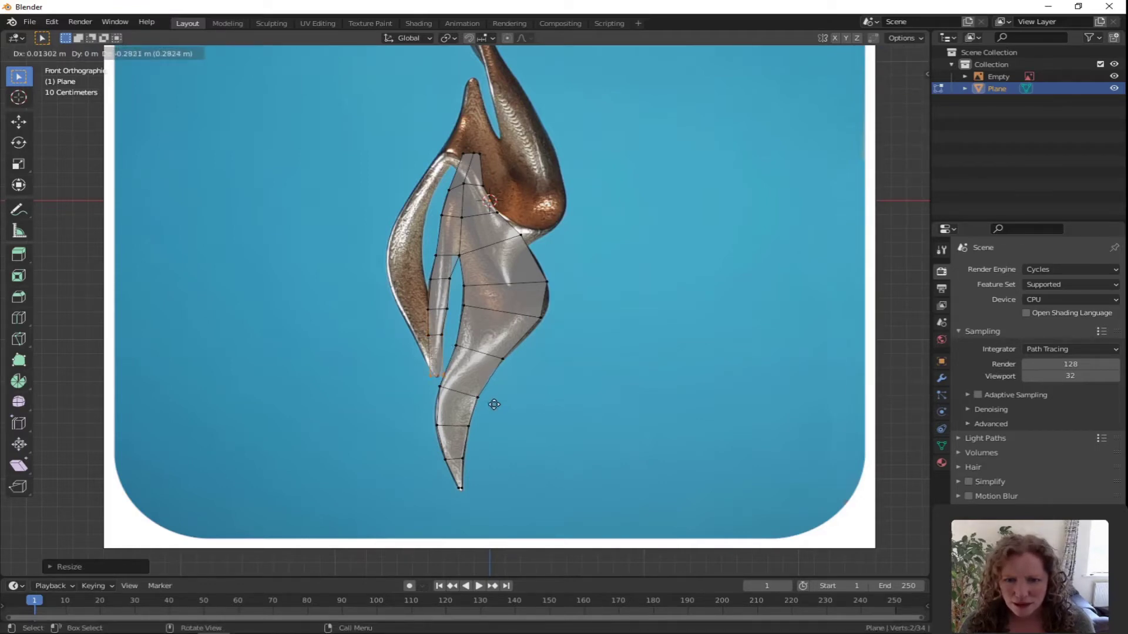
left_click(503, 407)
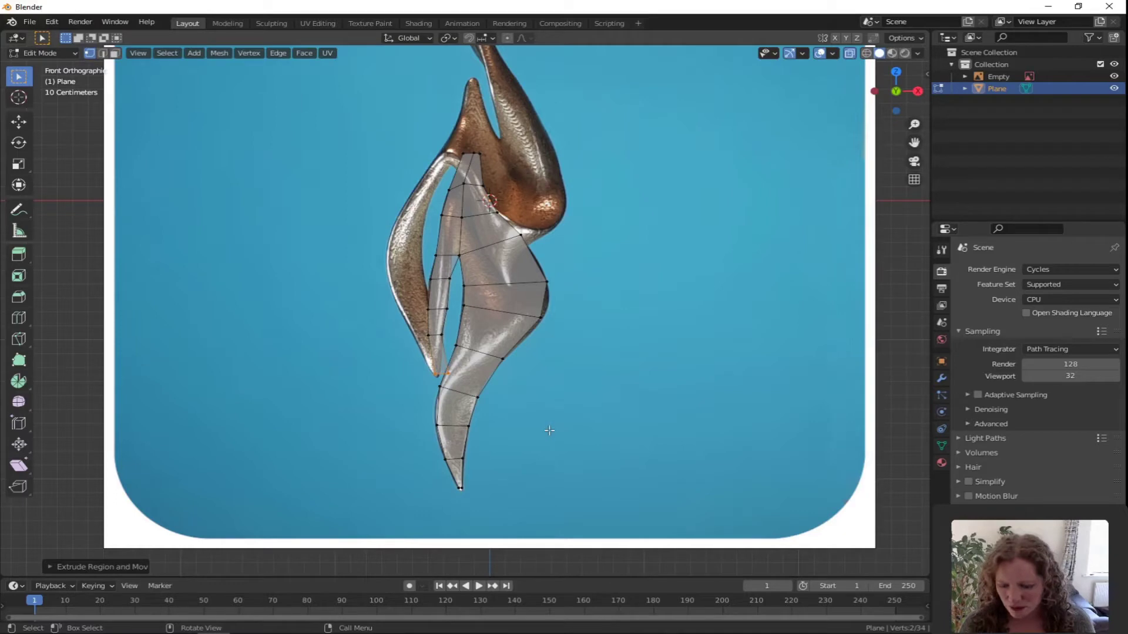
key("s")
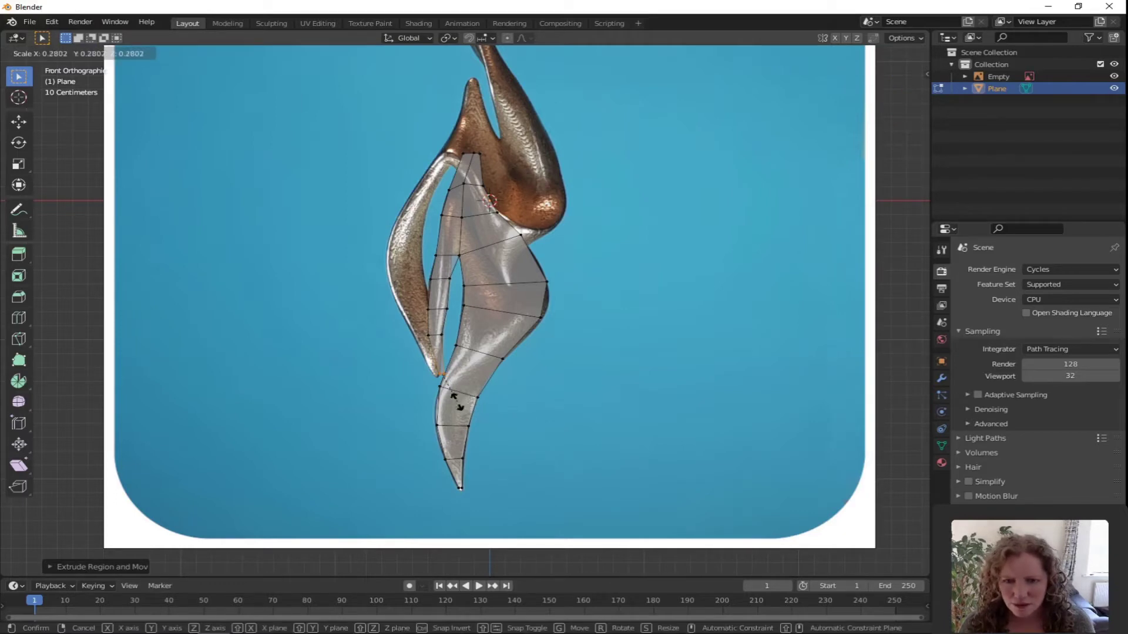
left_click(457, 402)
key("g")
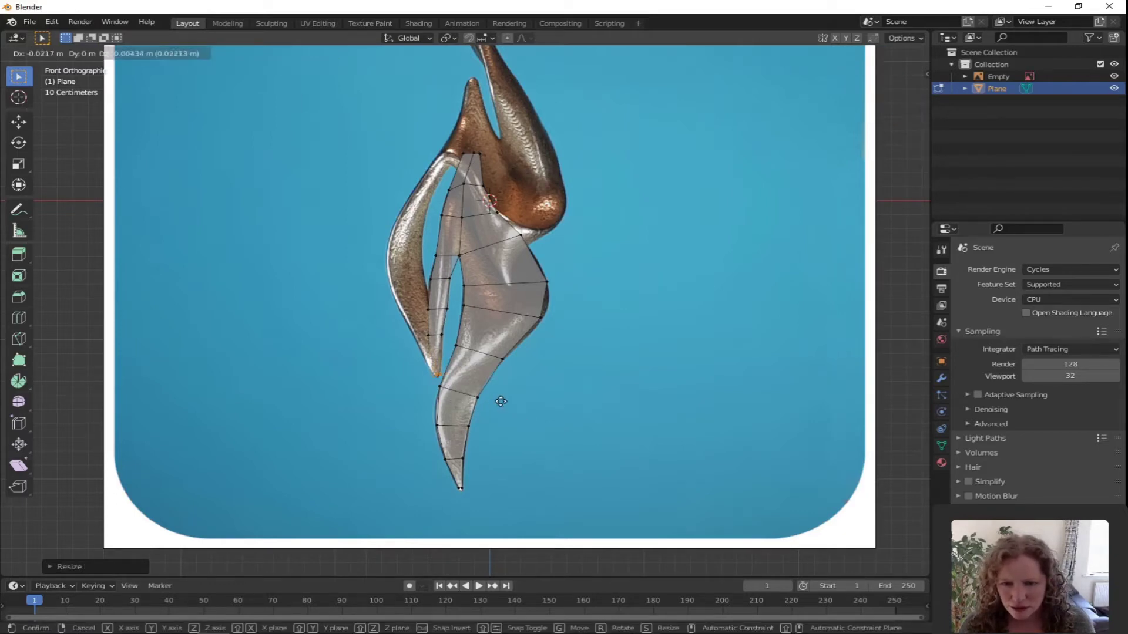
left_click(501, 402)
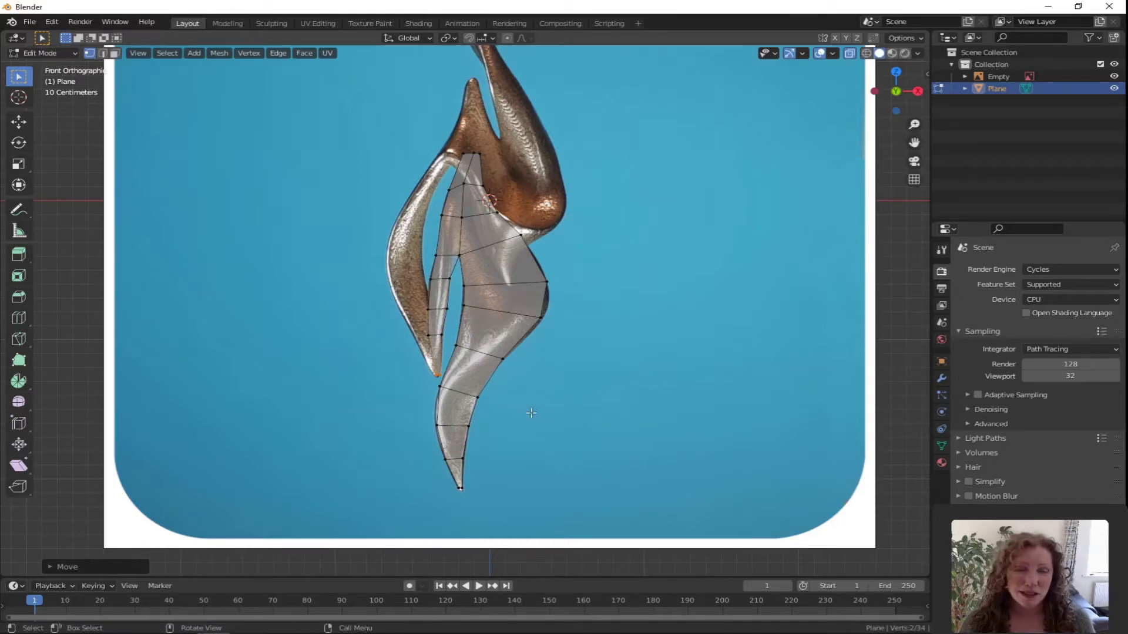
Step: Select the three lowest vertices on the inner strand's left side and extrude them about 0.11 m to the left
left_click(529, 423)
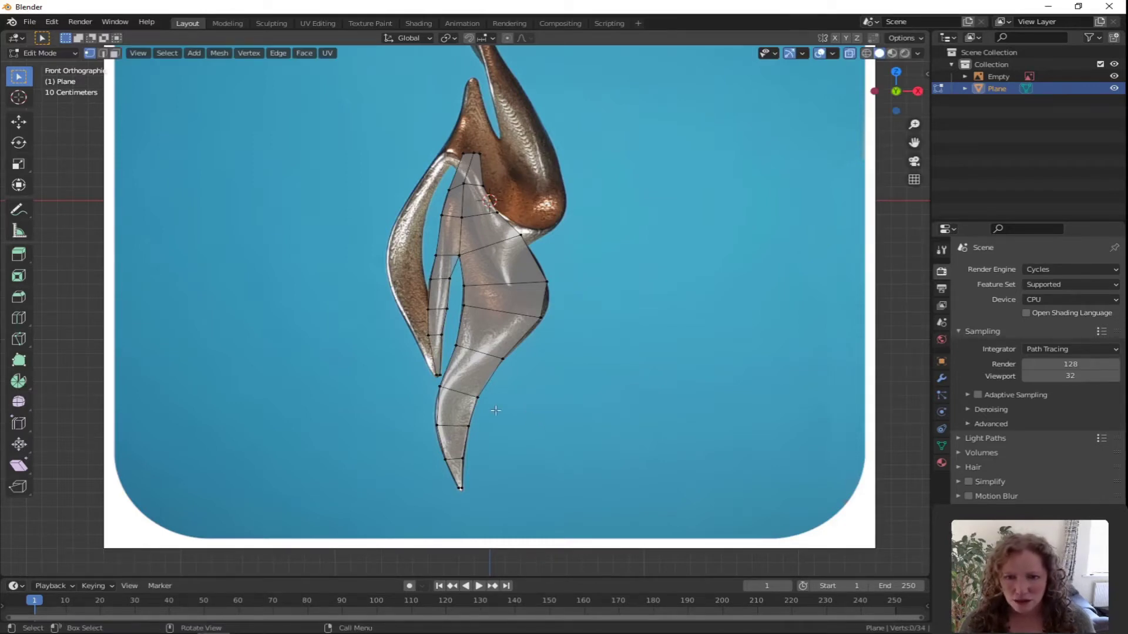
key("c")
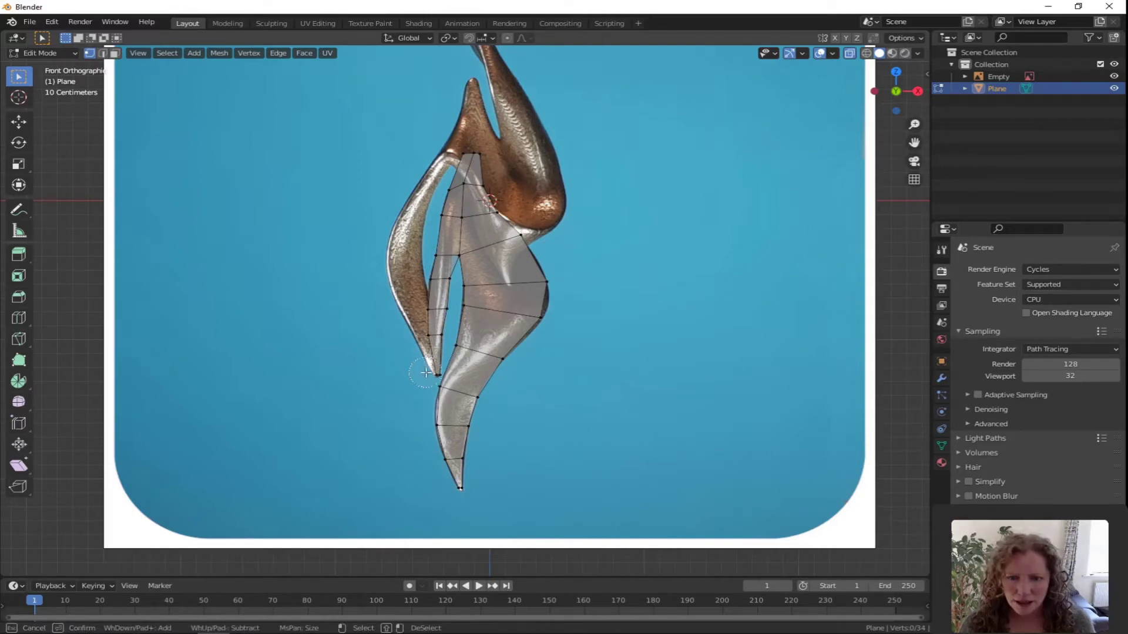
mouse_move(420, 375)
left_mouse_down()
mouse_move(418, 316)
mouse_move(413, 335)
left_mouse_up()
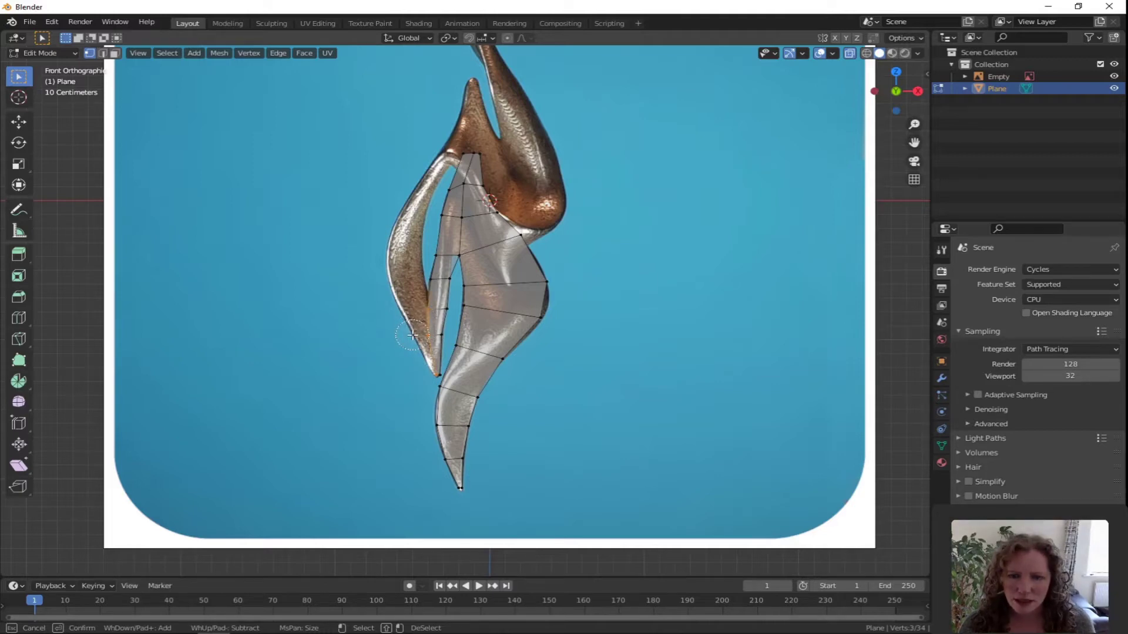
right_click(411, 334)
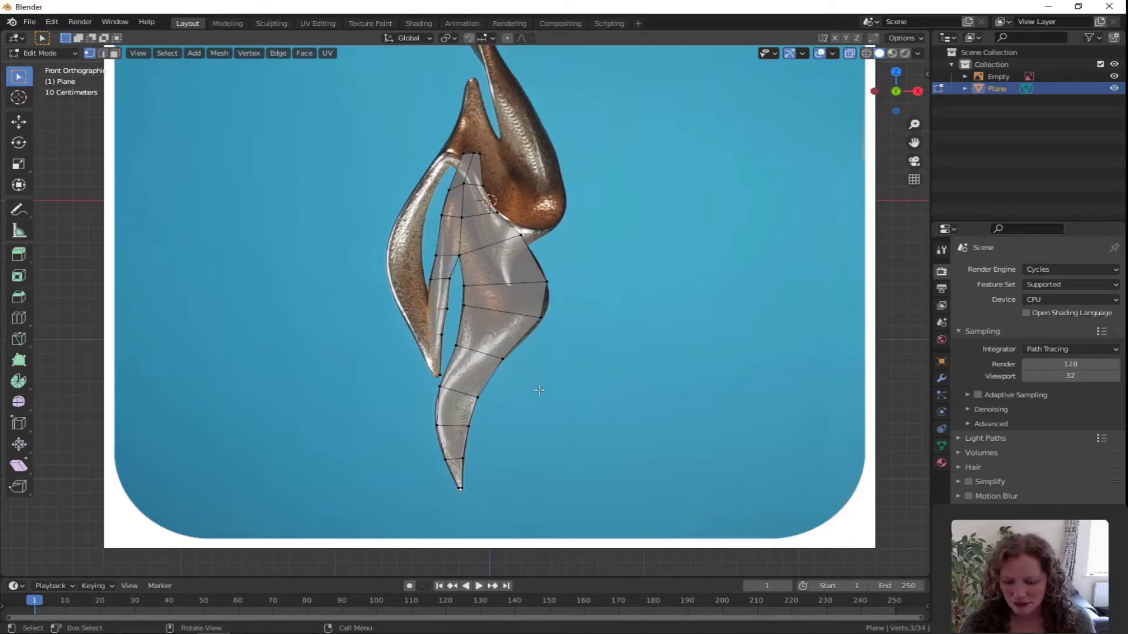
key("e")
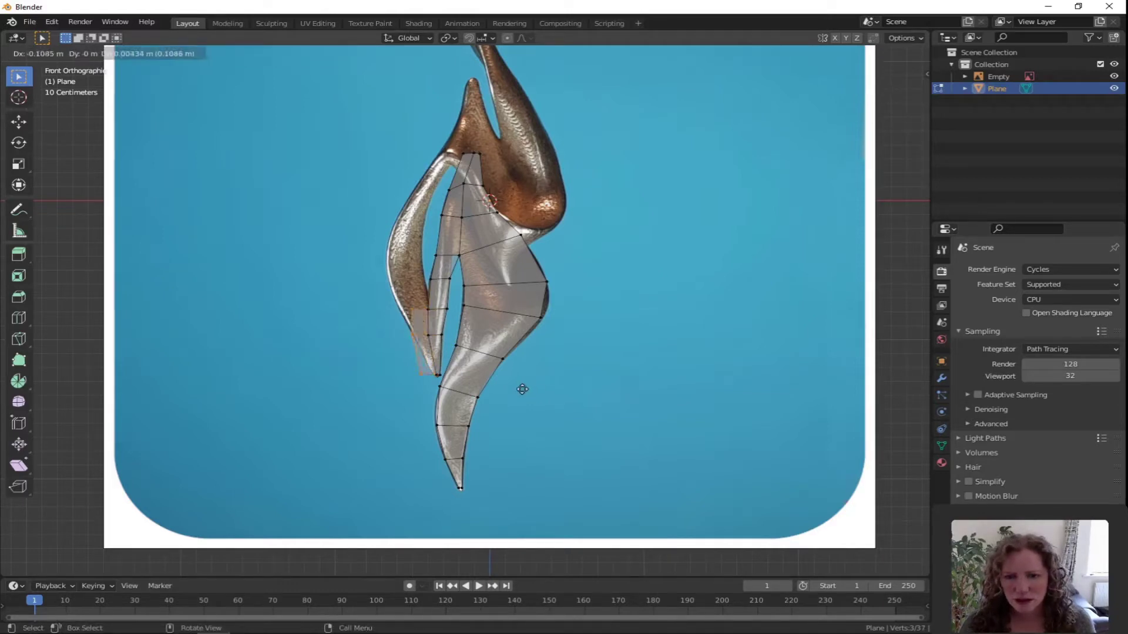
left_click(522, 391)
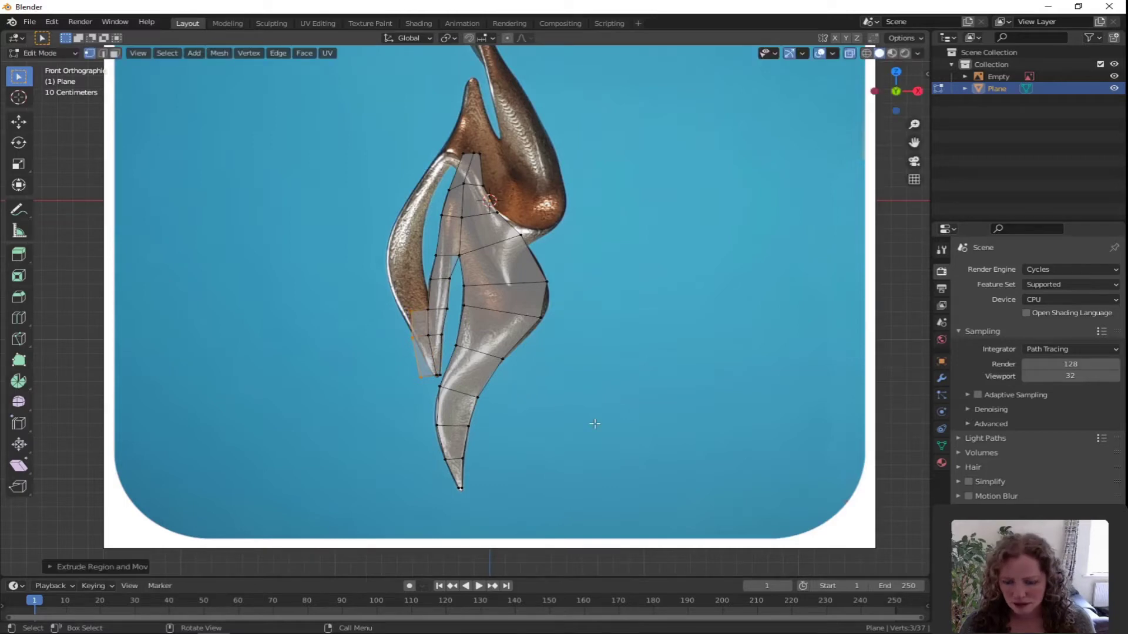
Step: Rotate the extruded vertices about 16° and shift them slightly to follow the outer strand's lower outline
key("r")
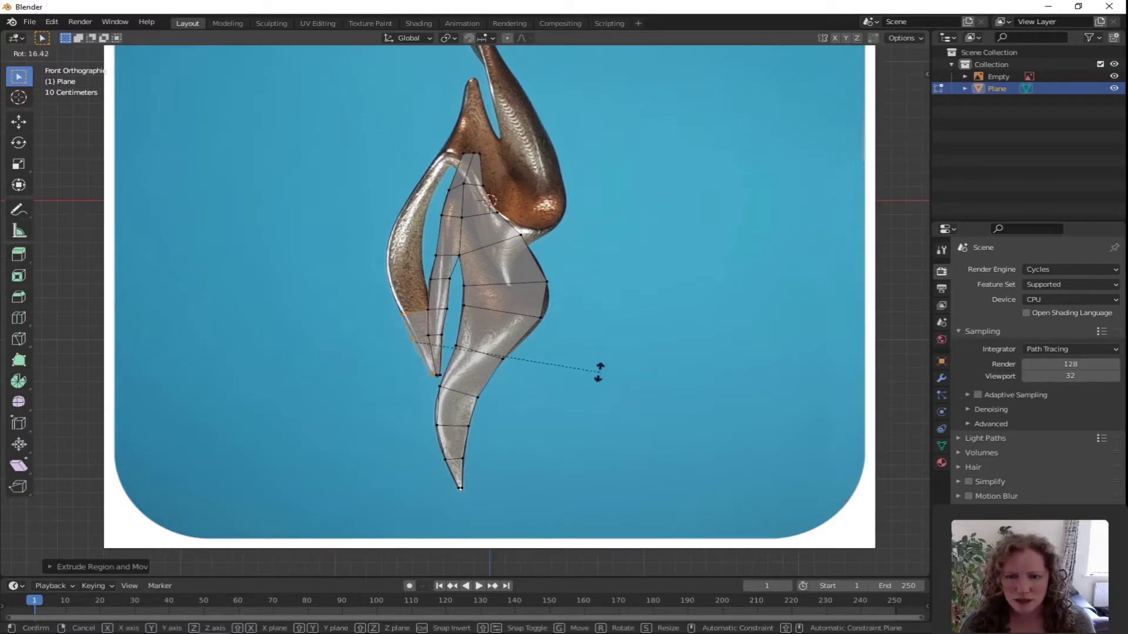
left_click(594, 370)
key("g")
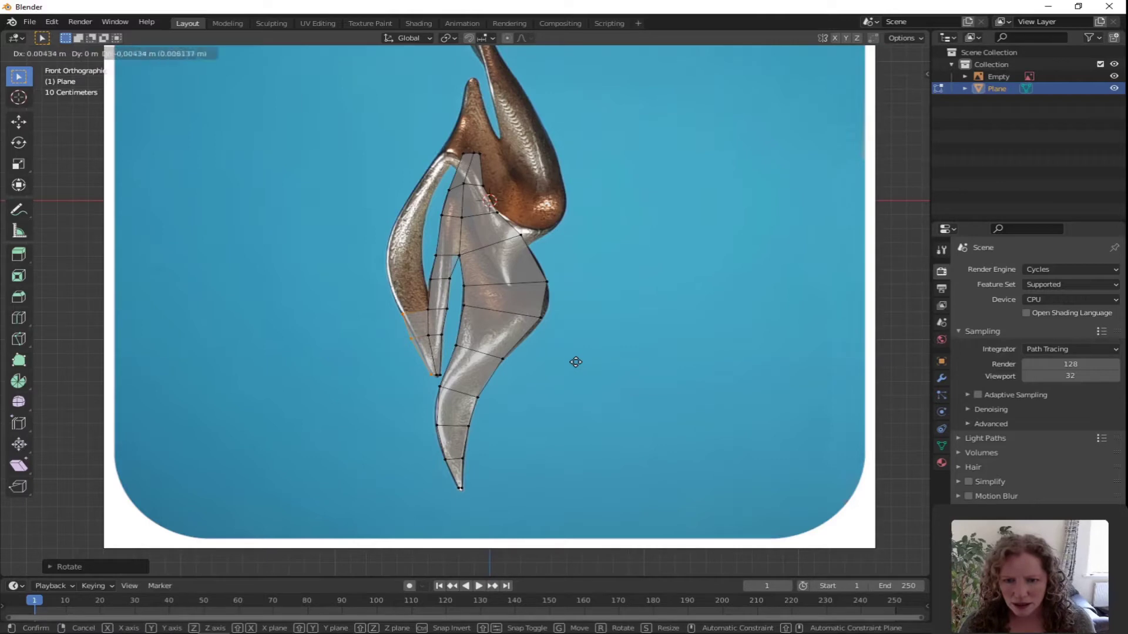
right_click(577, 362)
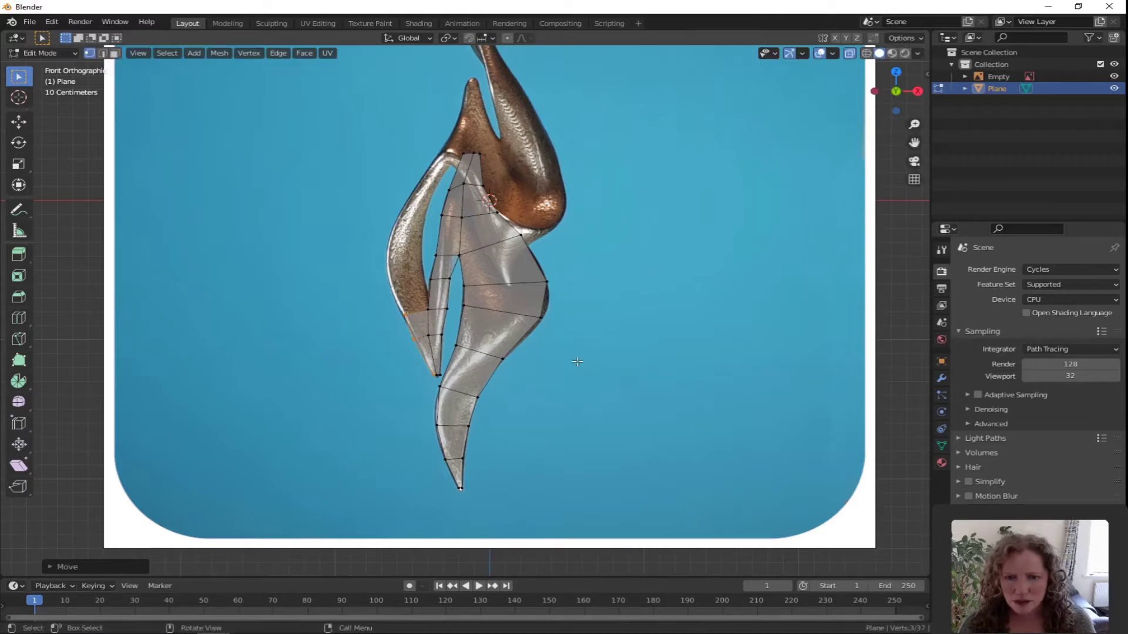
Step: Move the middle and upper outer vertices of the new strip individually onto the outer strand's edge
left_click(413, 341)
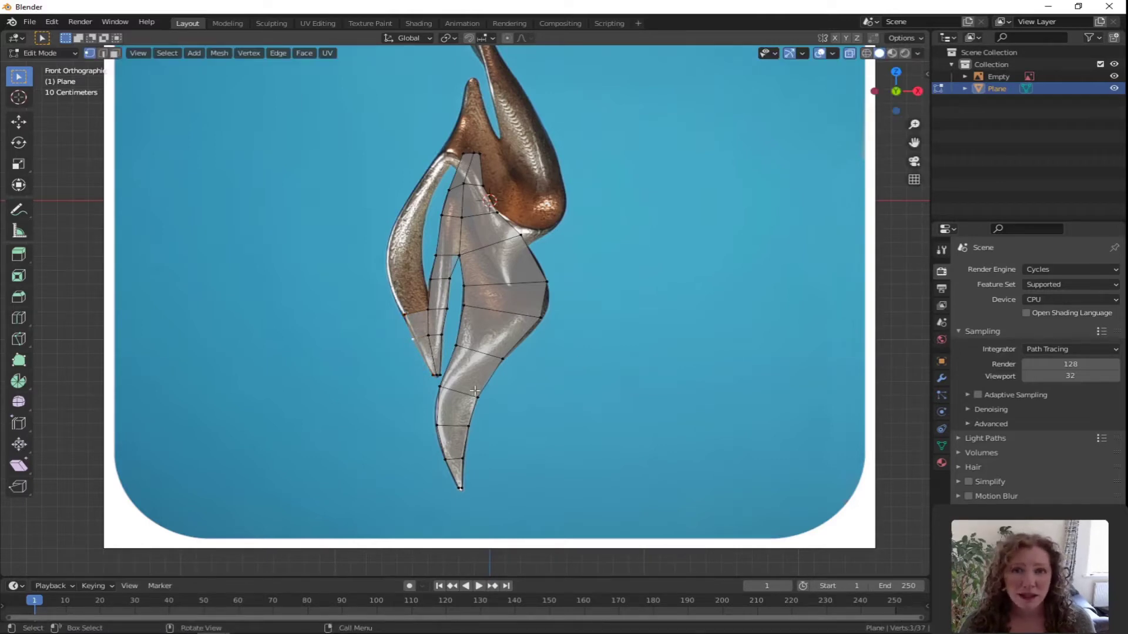
key("g")
left_click(469, 385)
key("g")
left_click(404, 316)
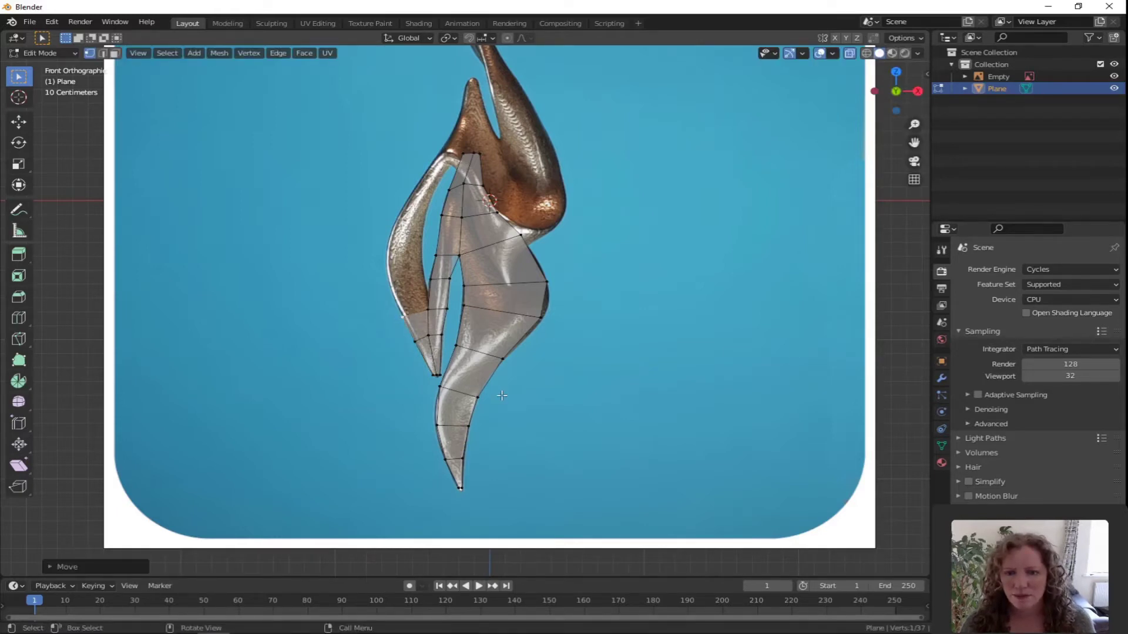
Step: Select the top edge of the outer strip and extrude it about 0.22 m upward along the outer strand
left_click(442, 322)
key("c")
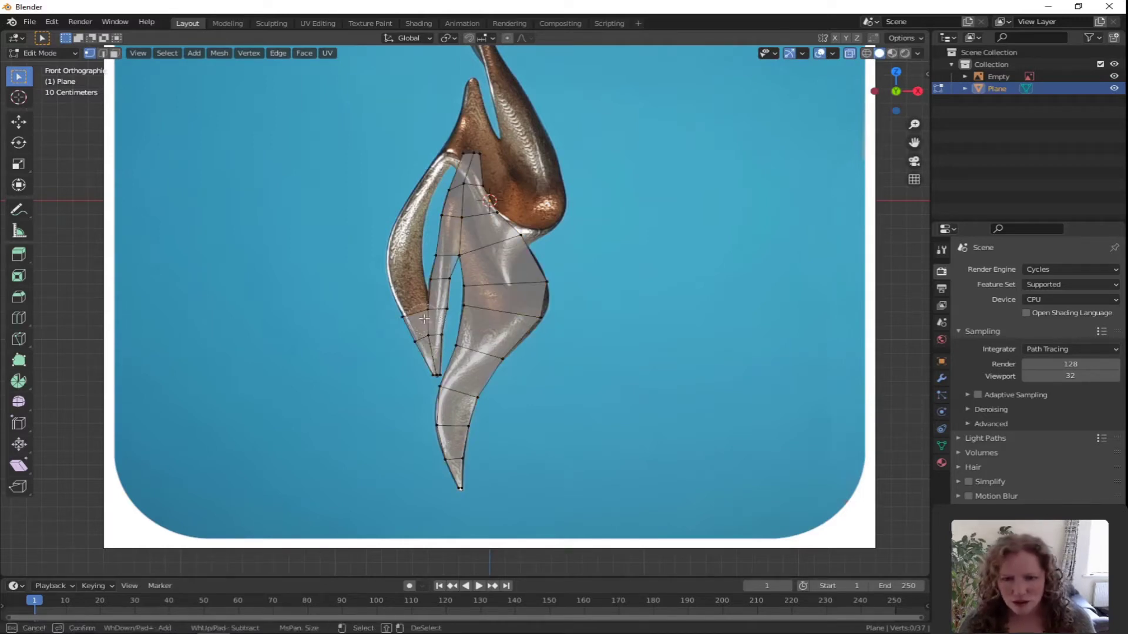
left_click(403, 317)
key("Escape")
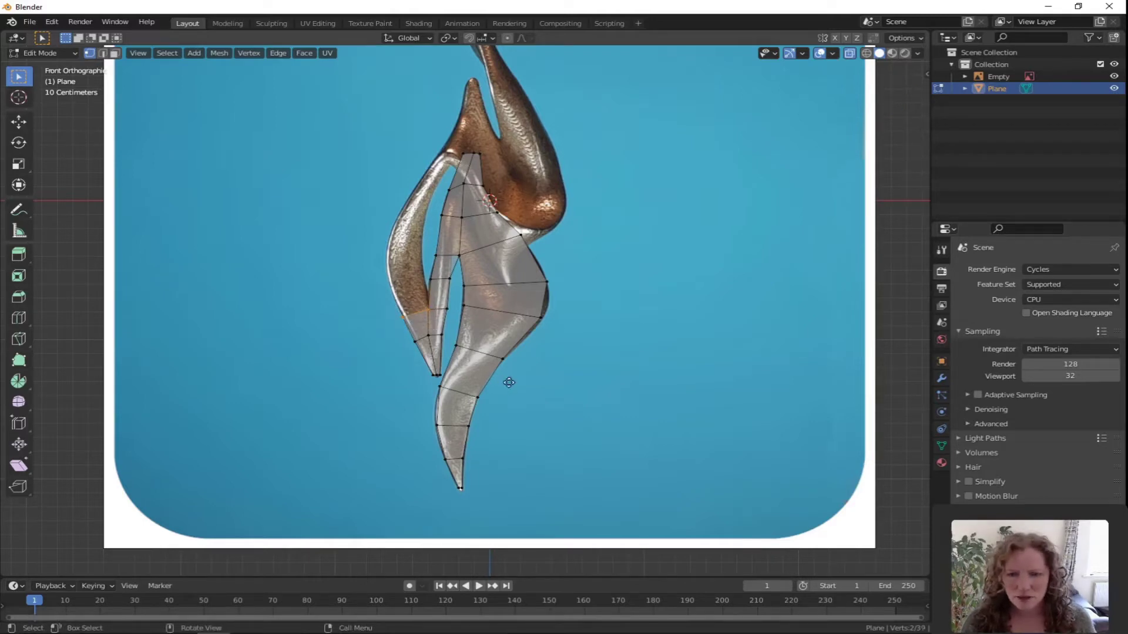
key("e")
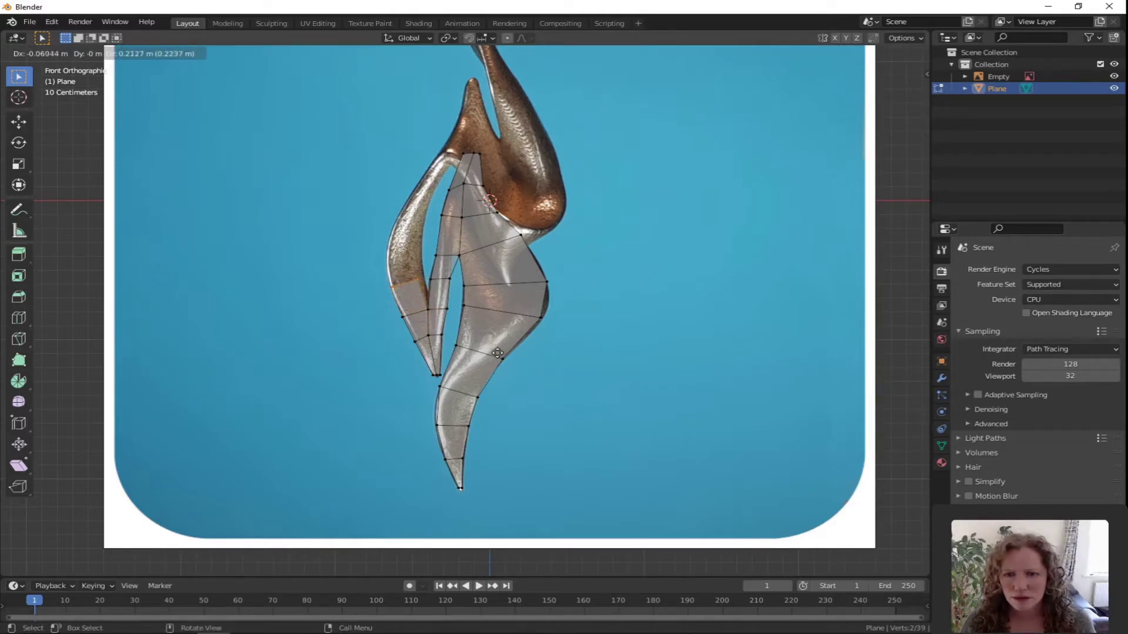
left_click(498, 353)
Step: Widen, rotate and reposition the new top edge to match both outlines of the outer strand
key("s")
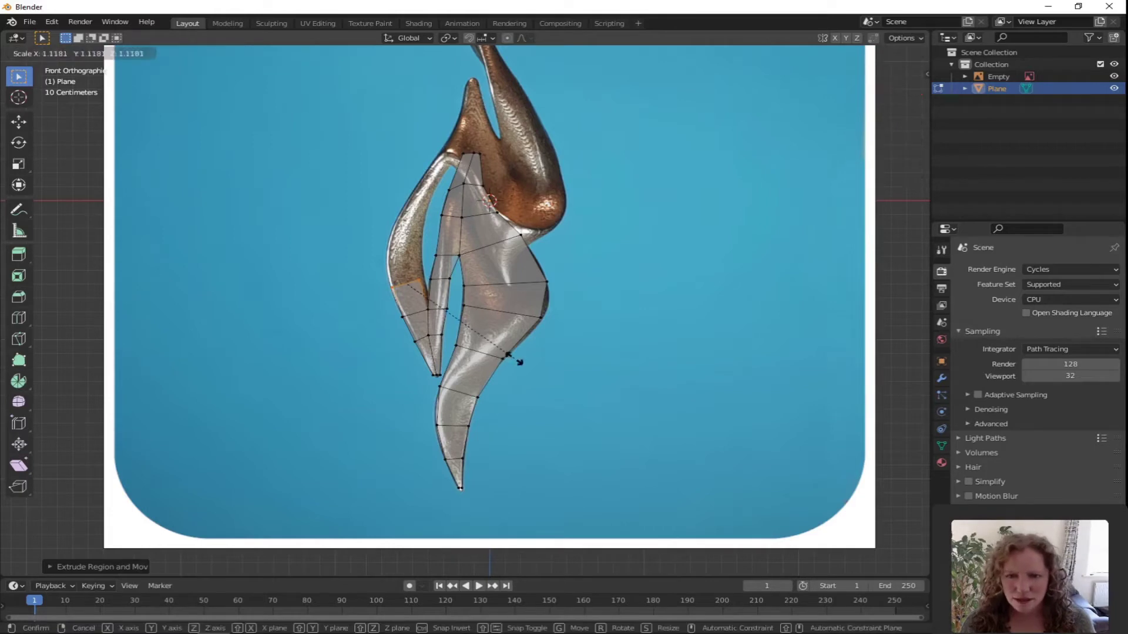
left_click(529, 360)
key("r")
left_click(520, 369)
key("g")
left_click(519, 368)
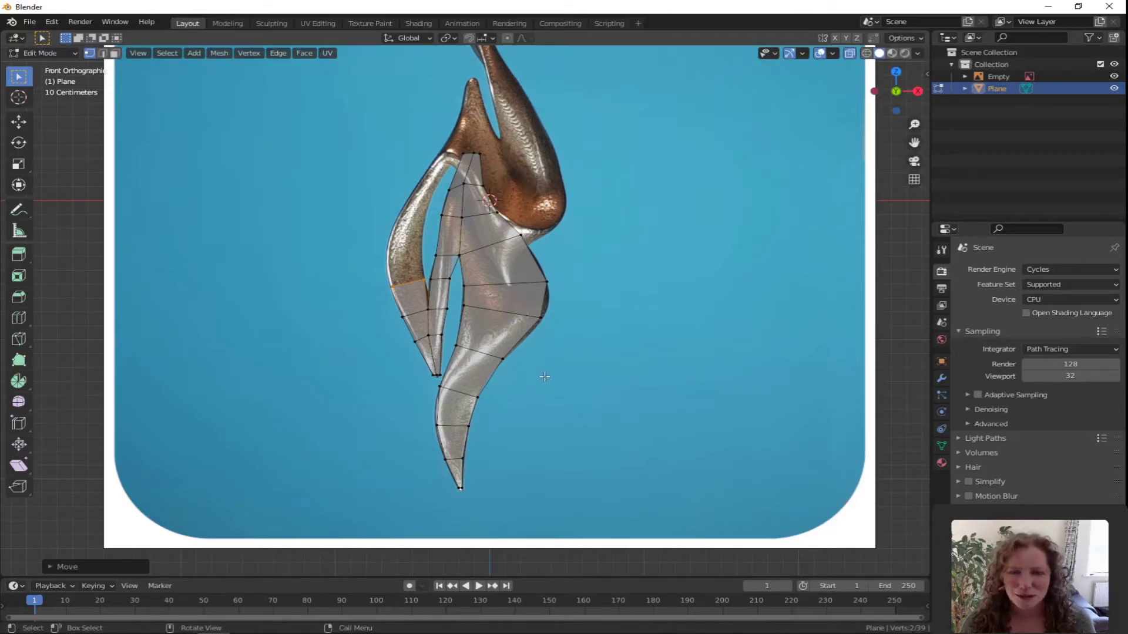
Step: Extrude the top edge about 0.25 m further up the outer strand's widest part and rotate it to fit
key("e")
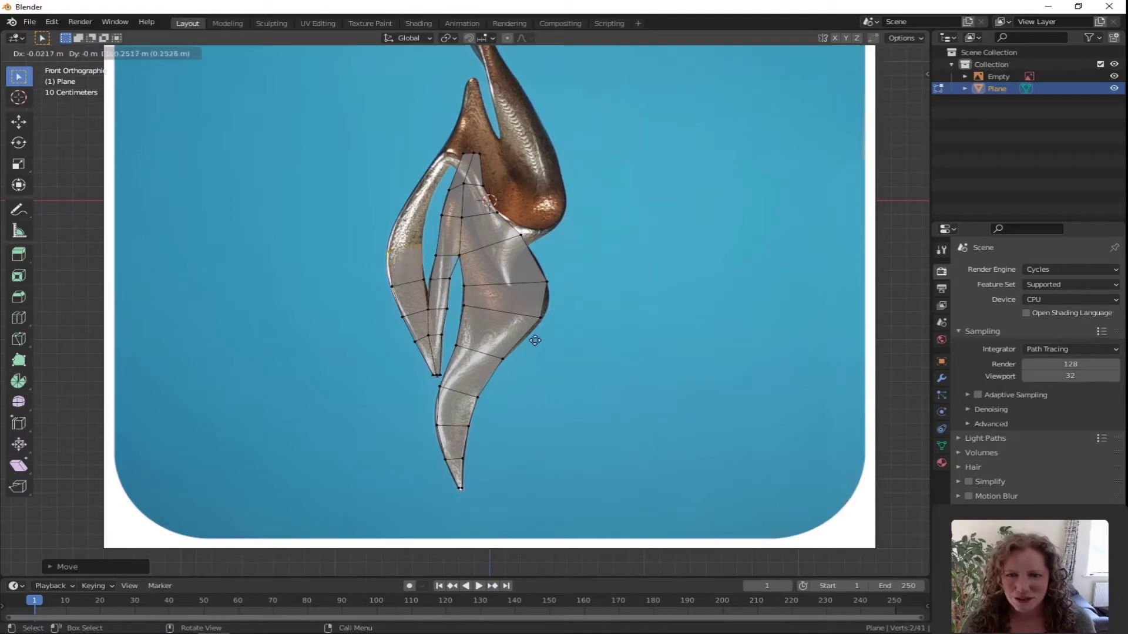
left_click(535, 344)
key("r")
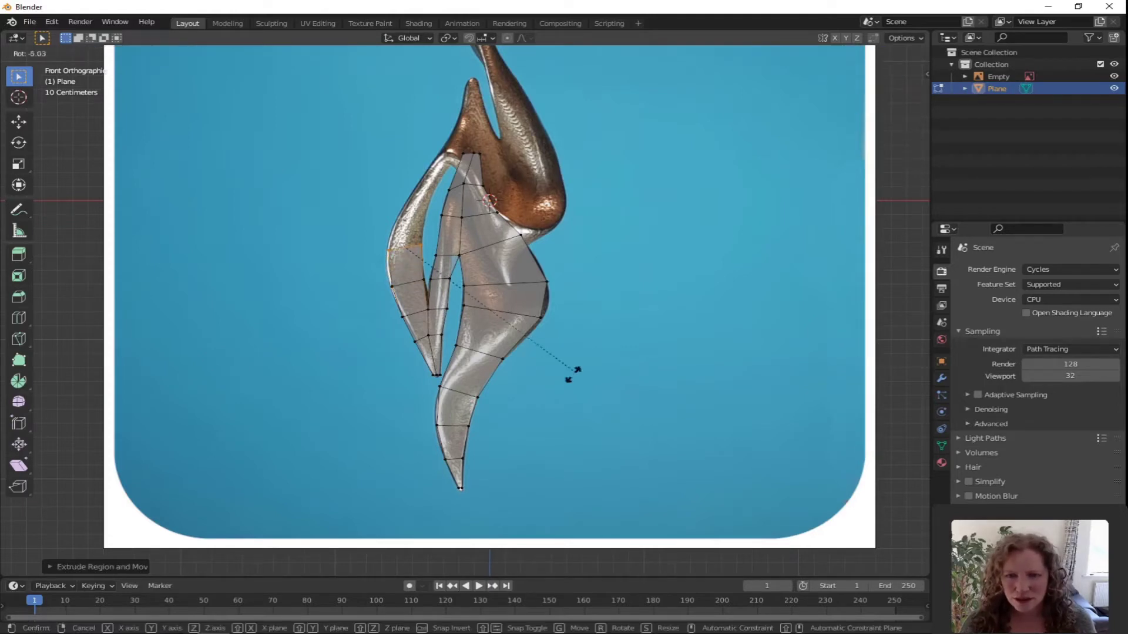
left_click(529, 382)
Step: Extrude another segment up the outer strand, rotate it, scale it to about 0.76, and extrude one more segment toward the upper junction
key("e")
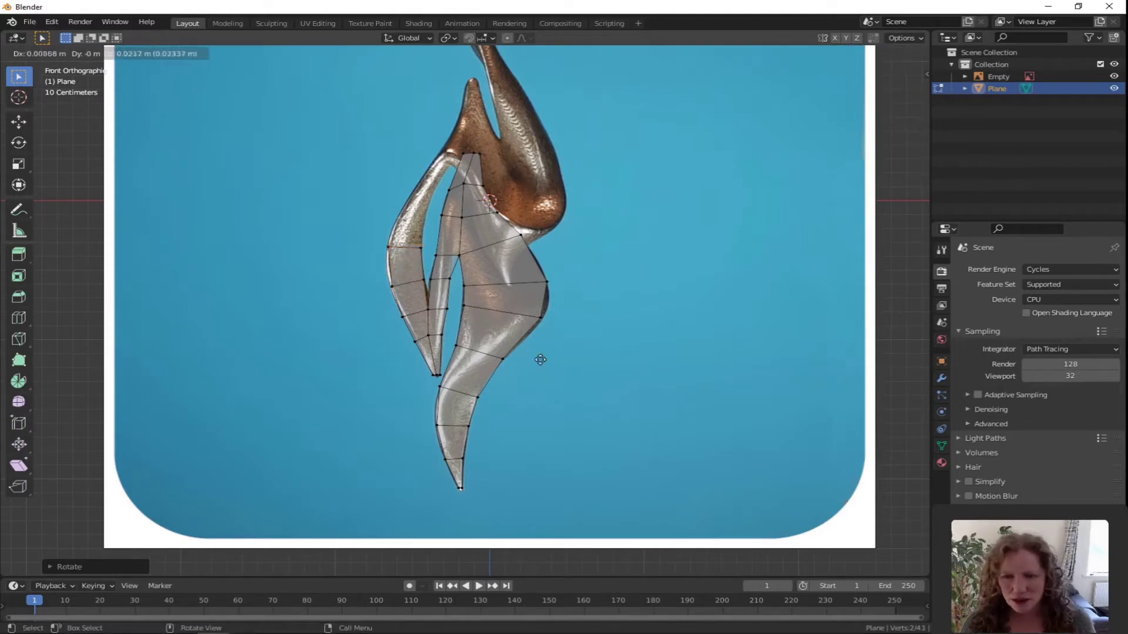
left_click(546, 329)
key("r")
left_click(525, 381)
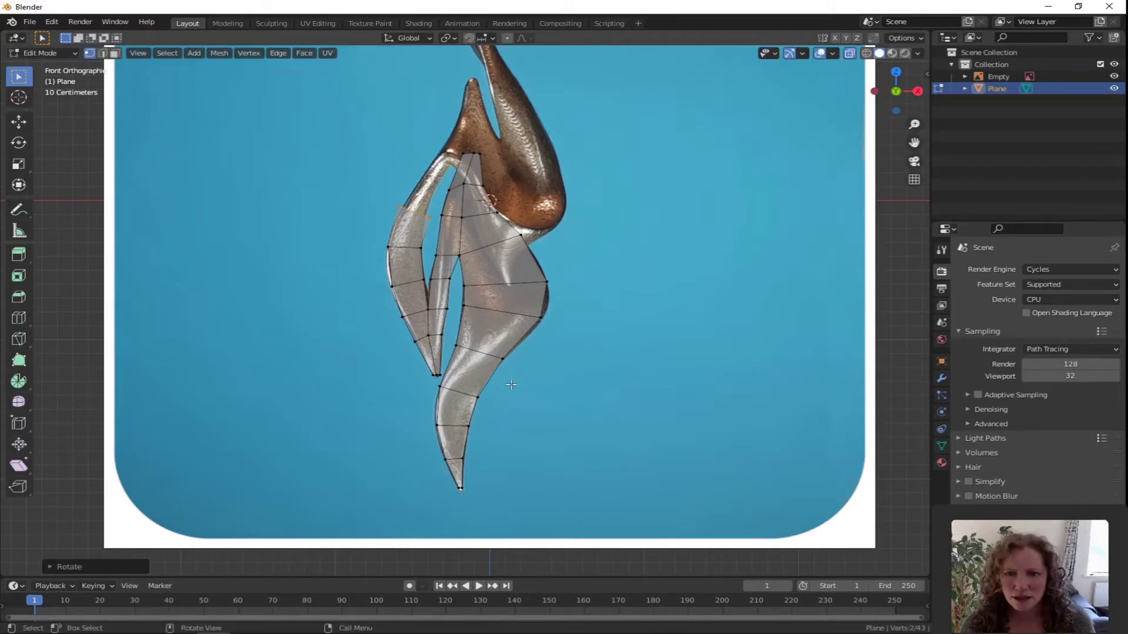
key("s")
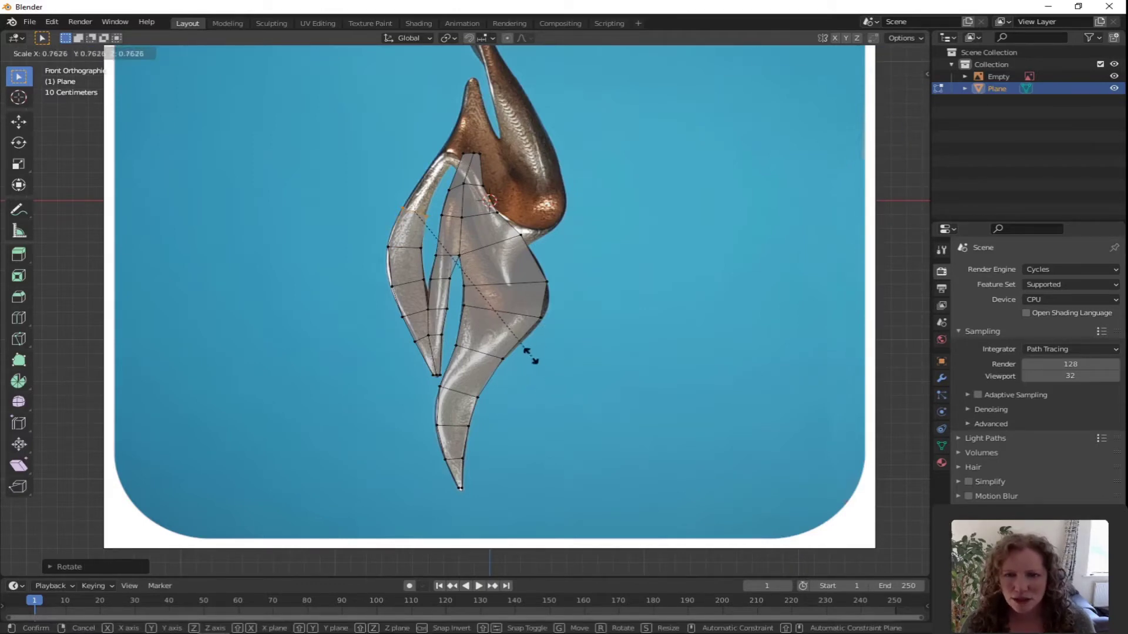
left_click(529, 357)
key("e")
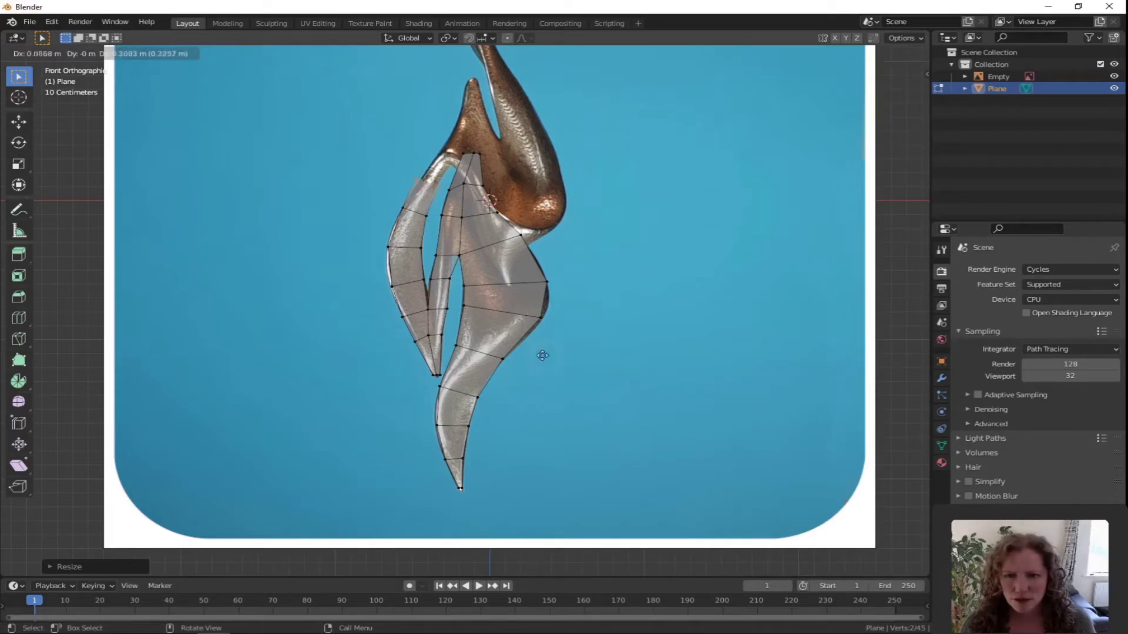
left_click(547, 353)
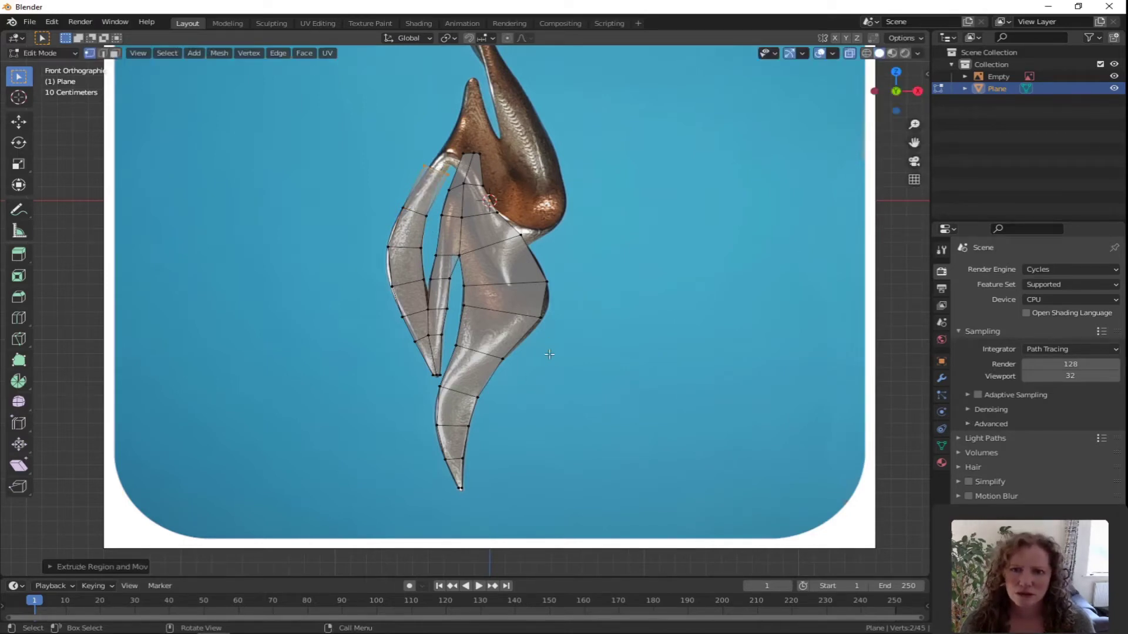
Step: Scale the outer strip's top edge to about 0.57 and extrude it about 0.27 m past the upper junction
key("s")
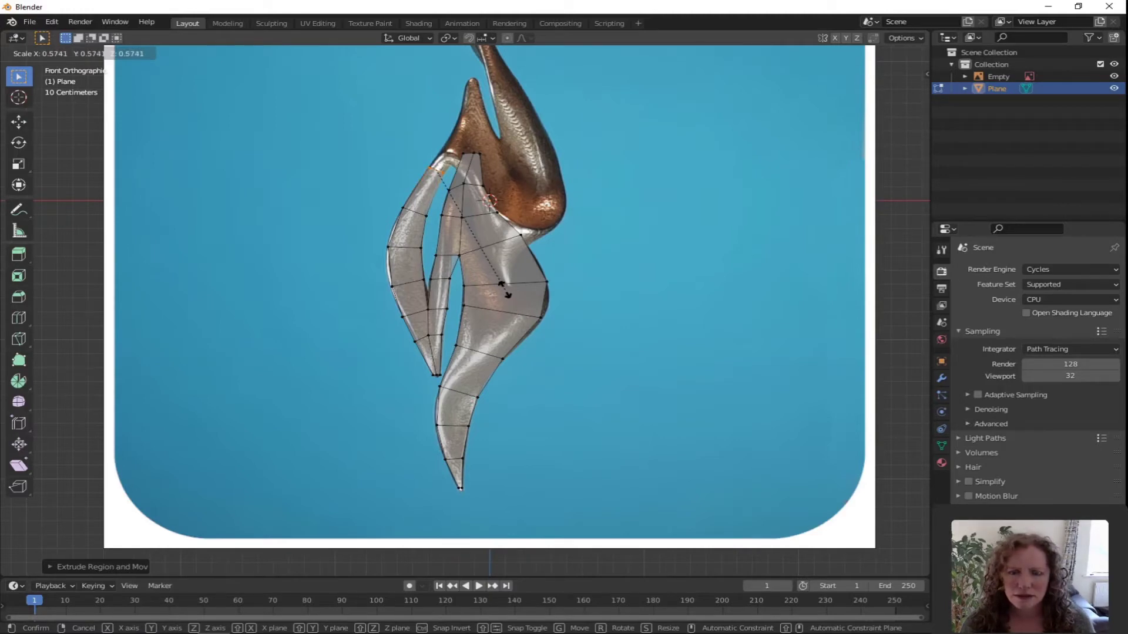
left_click(504, 290)
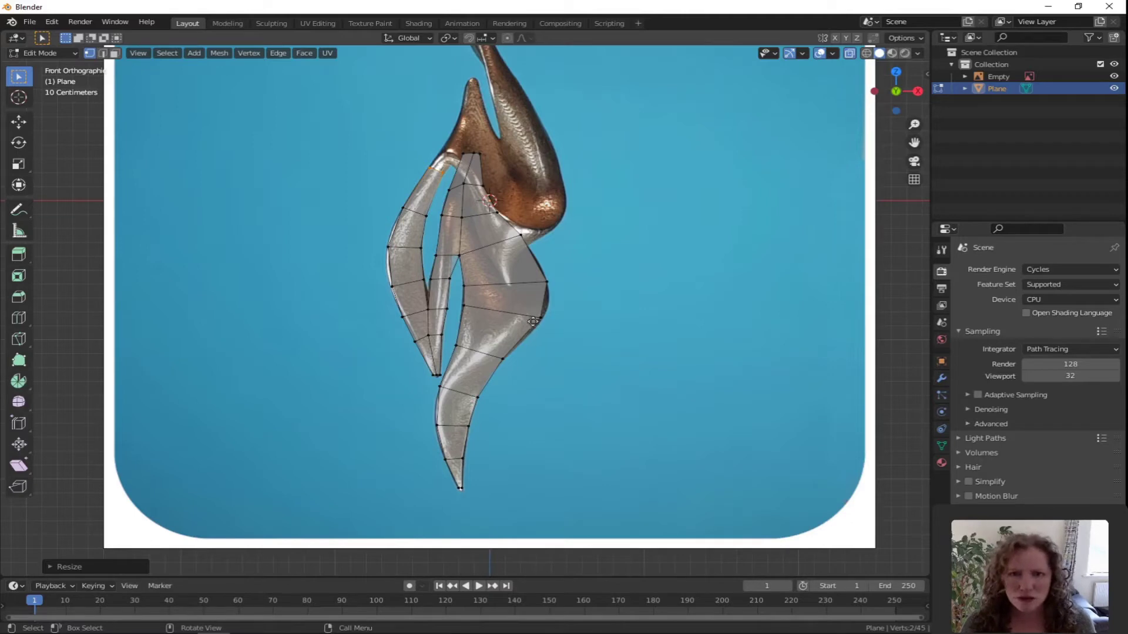
key("e")
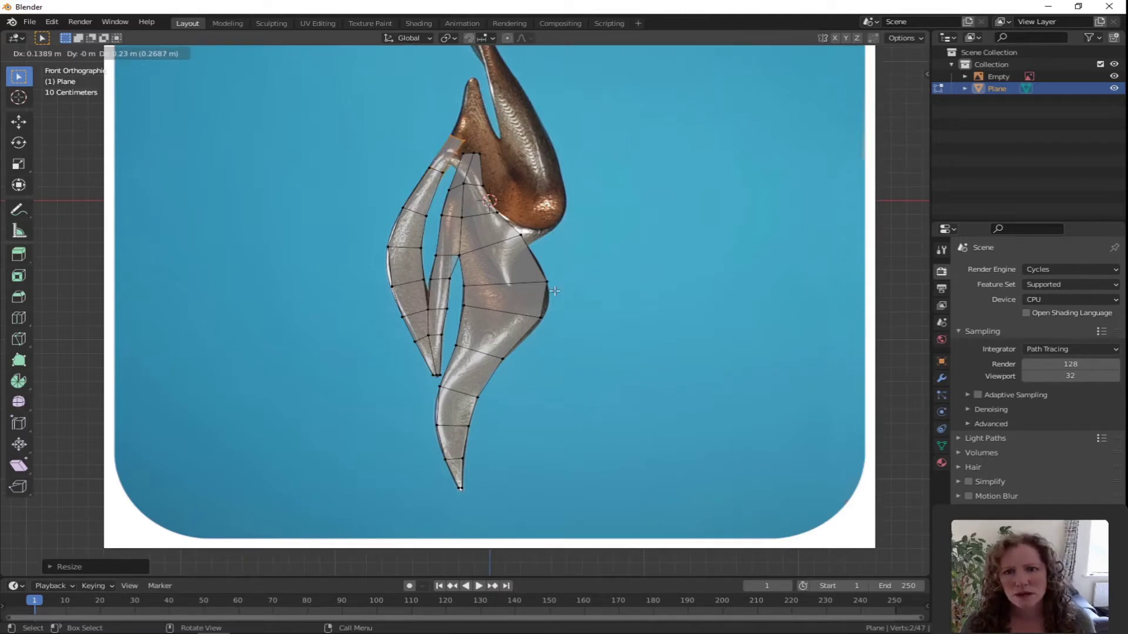
left_click(554, 291)
Step: Extrude the top edge about 0.3 m further up the thin spike, rotating and narrowing it to fit the outline
key("e")
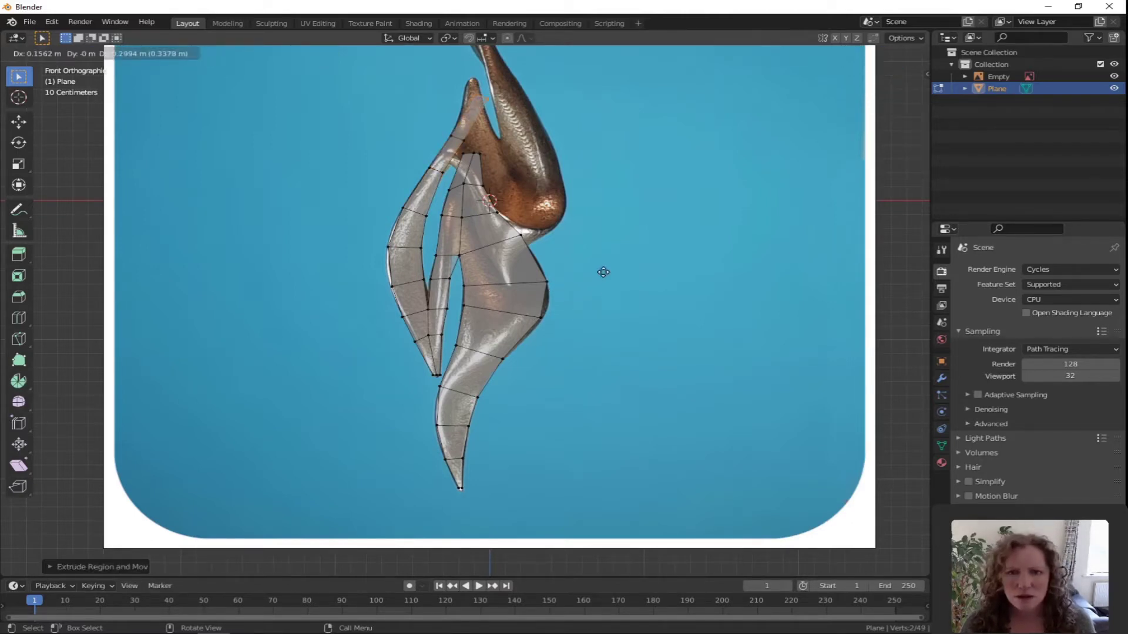
left_click(590, 281)
key("r")
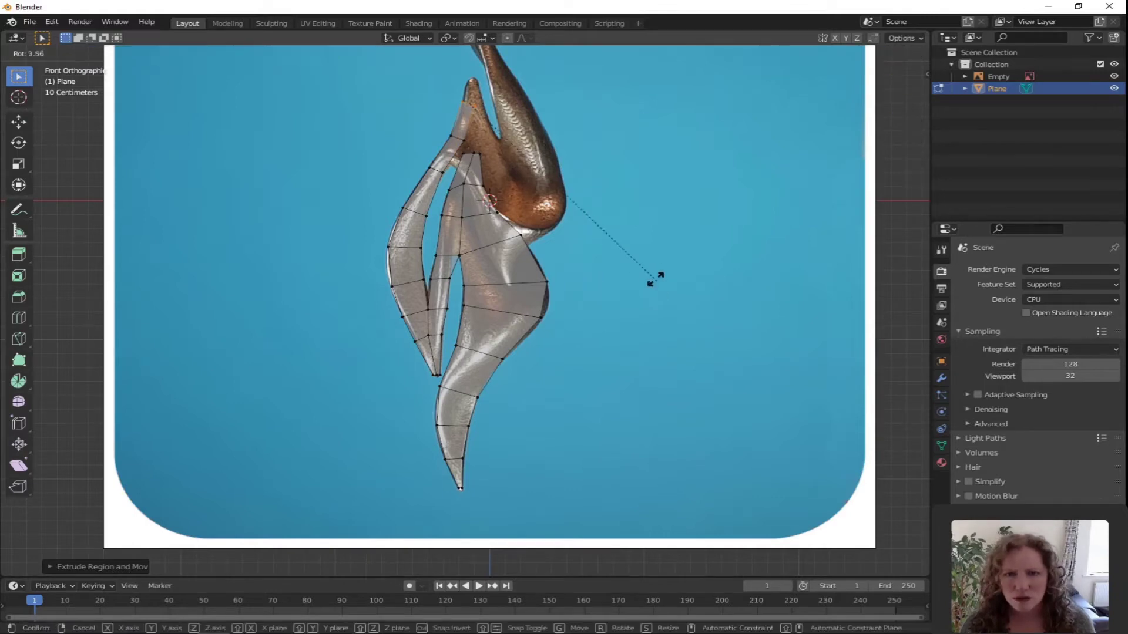
left_click(659, 300)
key("s")
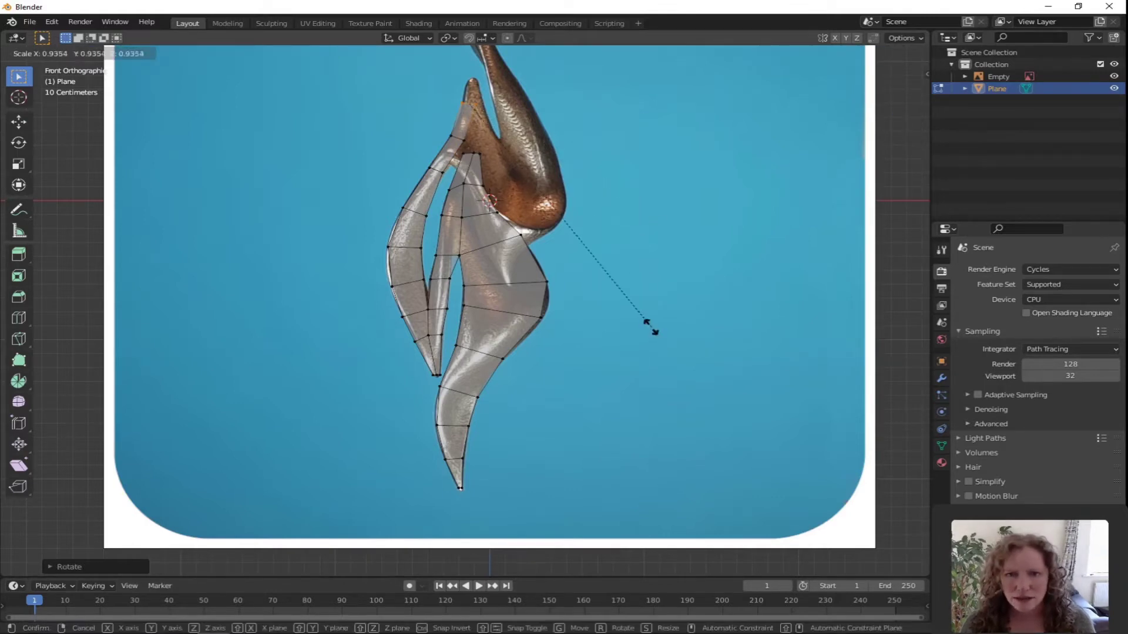
left_click(635, 309)
Step: Extrude the last segment about 0.2 m to the spike's tip, rotate its end edge and scale it to about 0.67
key("e")
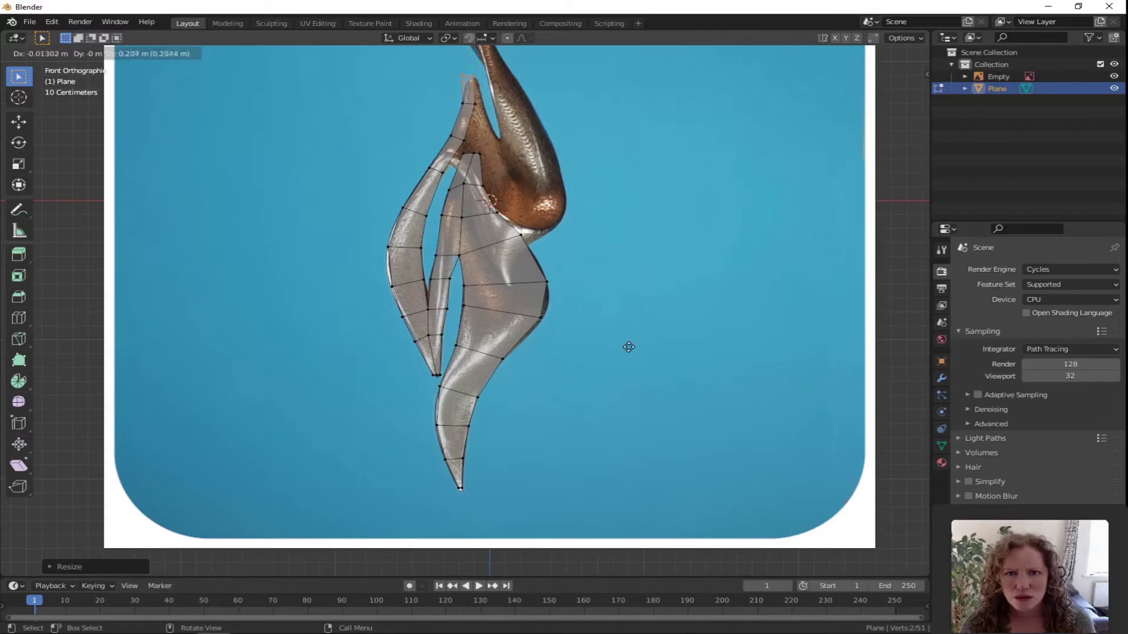
left_click(632, 348)
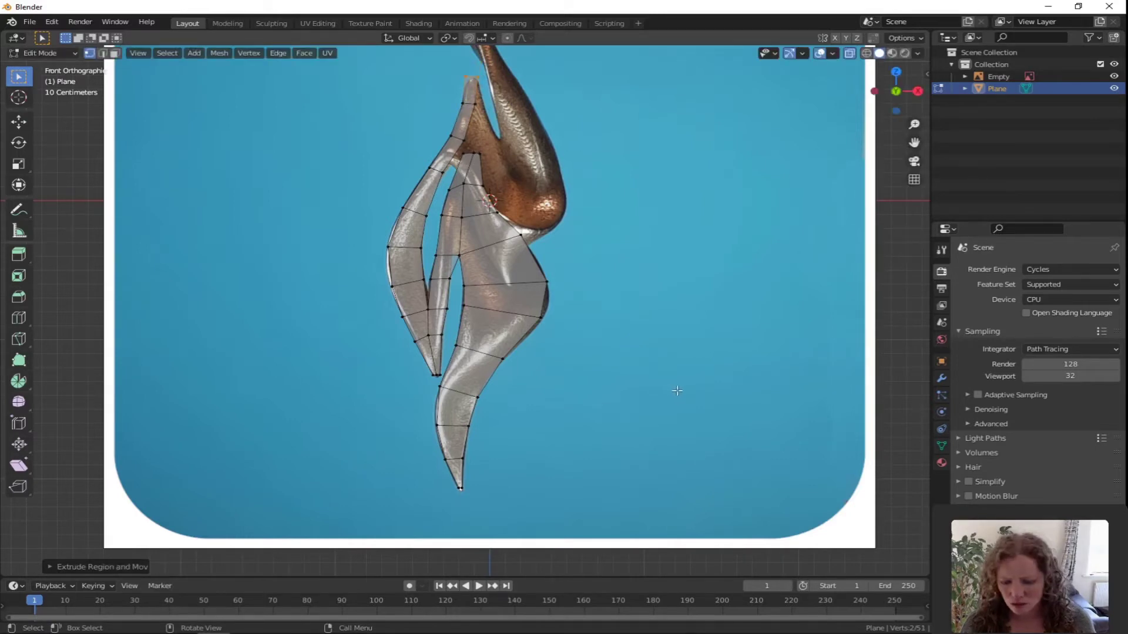
key("r")
left_click(697, 402)
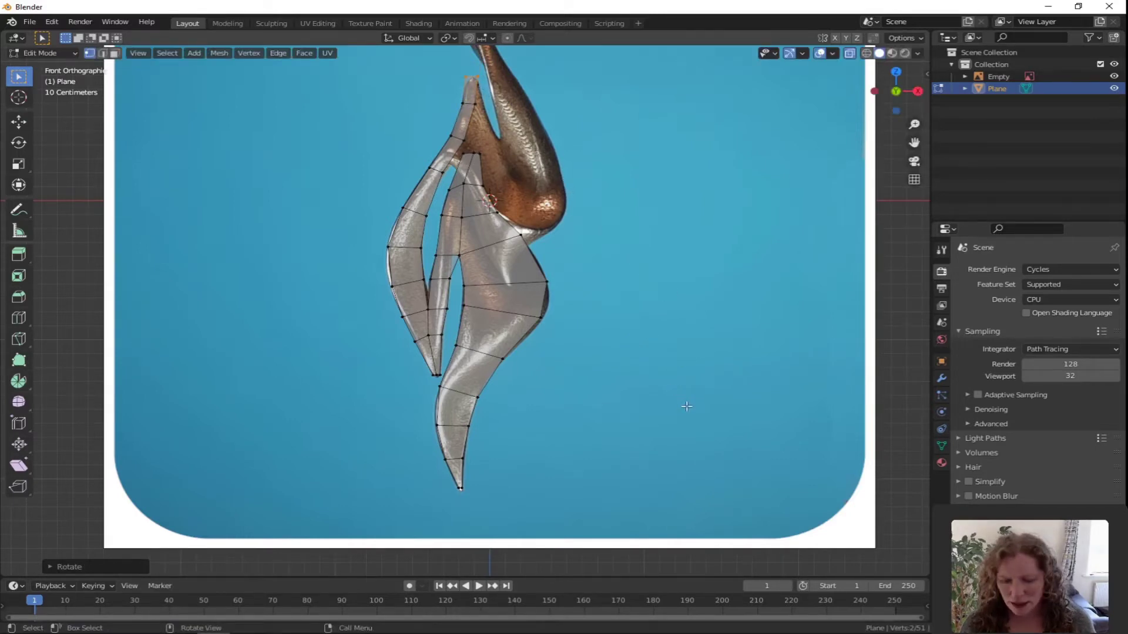
key("s")
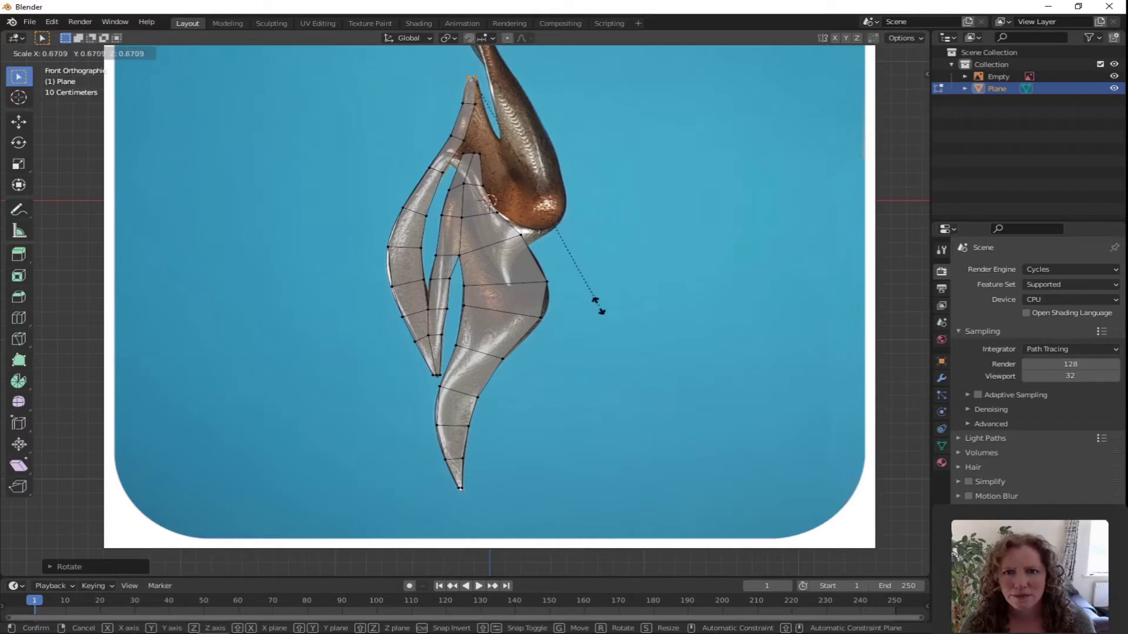
left_click(597, 306)
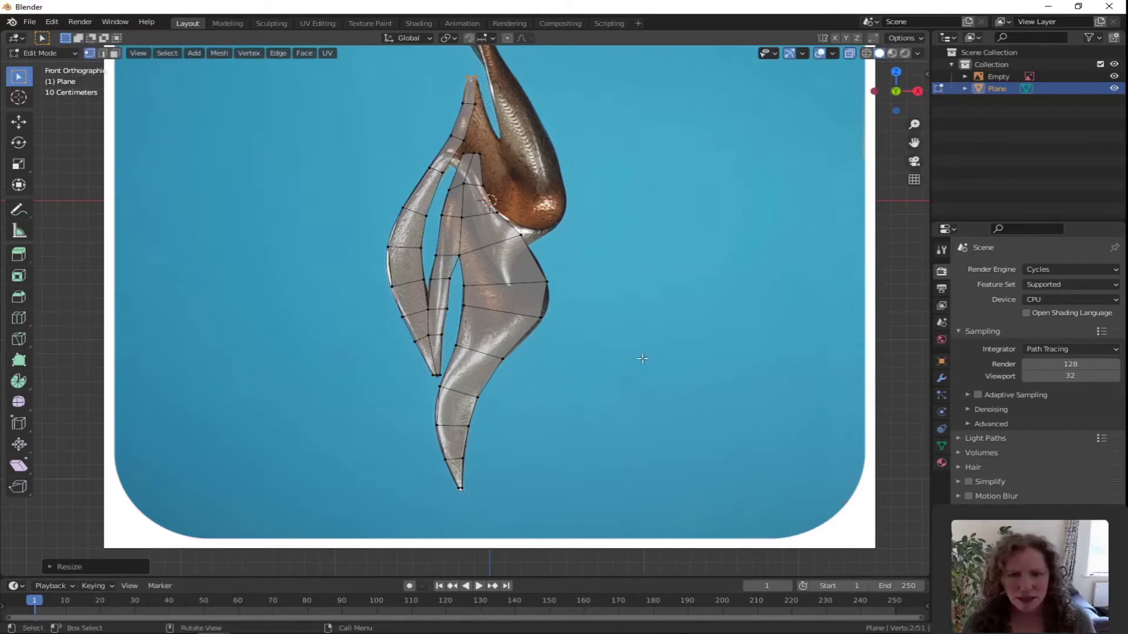
left_click(642, 358)
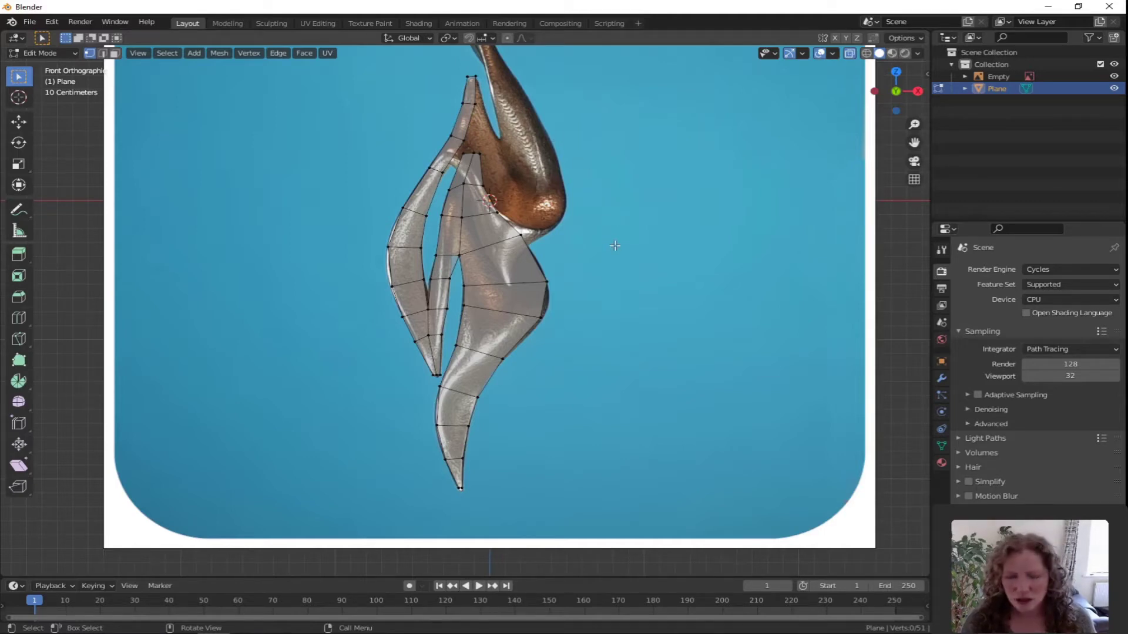
Step: Circle-select the faces of the main body, inner strand and lower outer strand, and hide them
key("3")
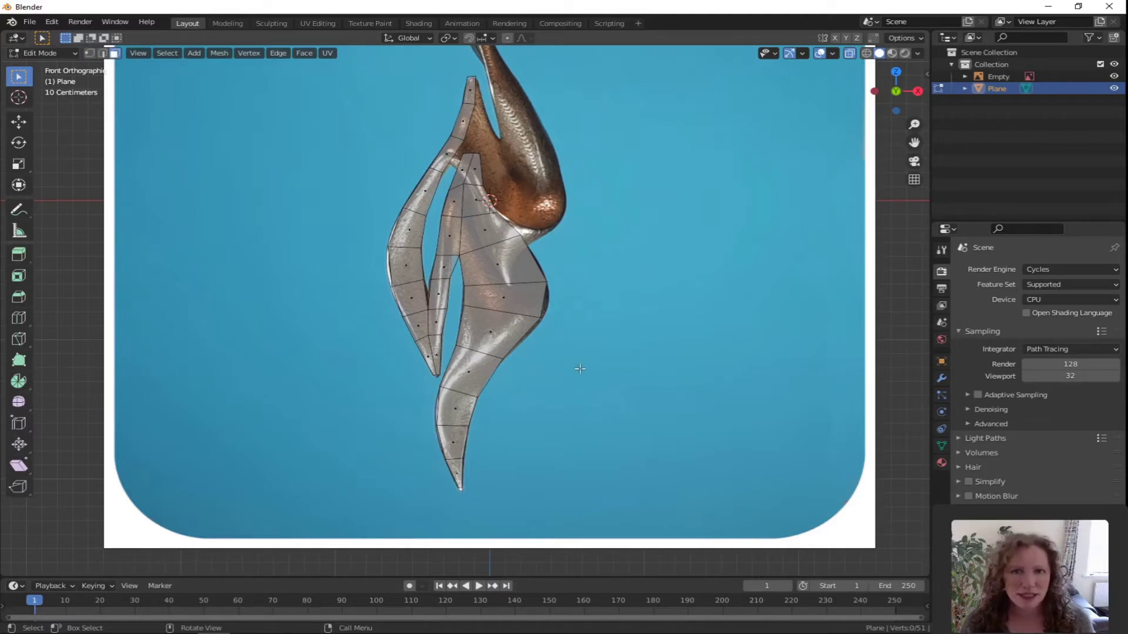
key("c")
mouse_move(439, 470)
left_mouse_down()
mouse_move(457, 396)
mouse_move(489, 350)
mouse_move(498, 286)
mouse_move(474, 179)
mouse_move(434, 361)
mouse_move(409, 226)
mouse_move(396, 245)
left_mouse_up()
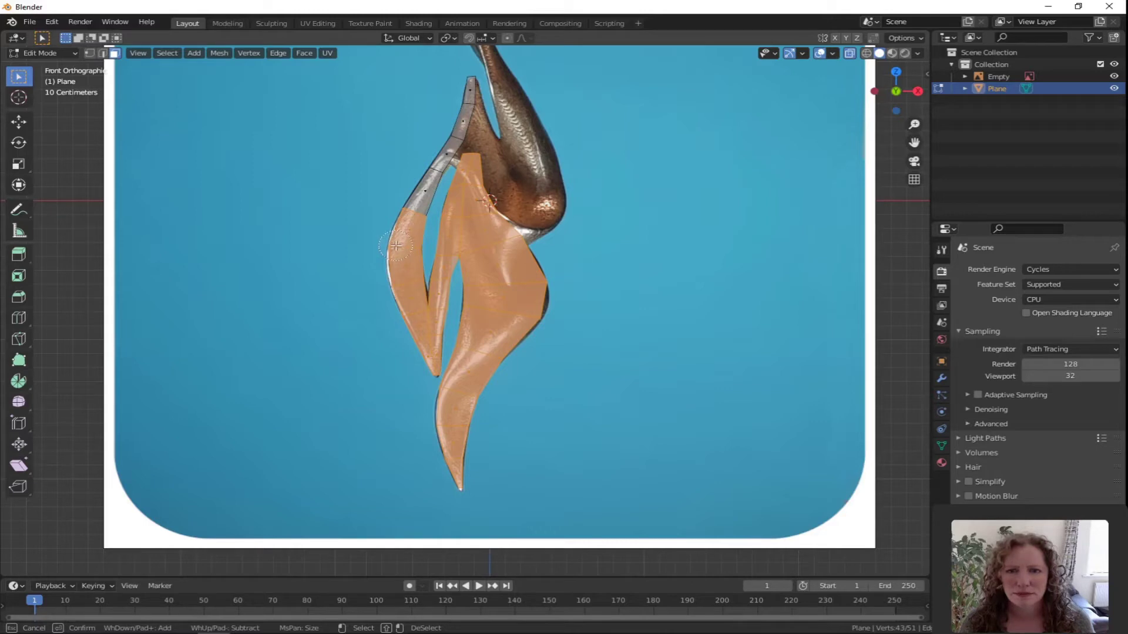
key("Escape")
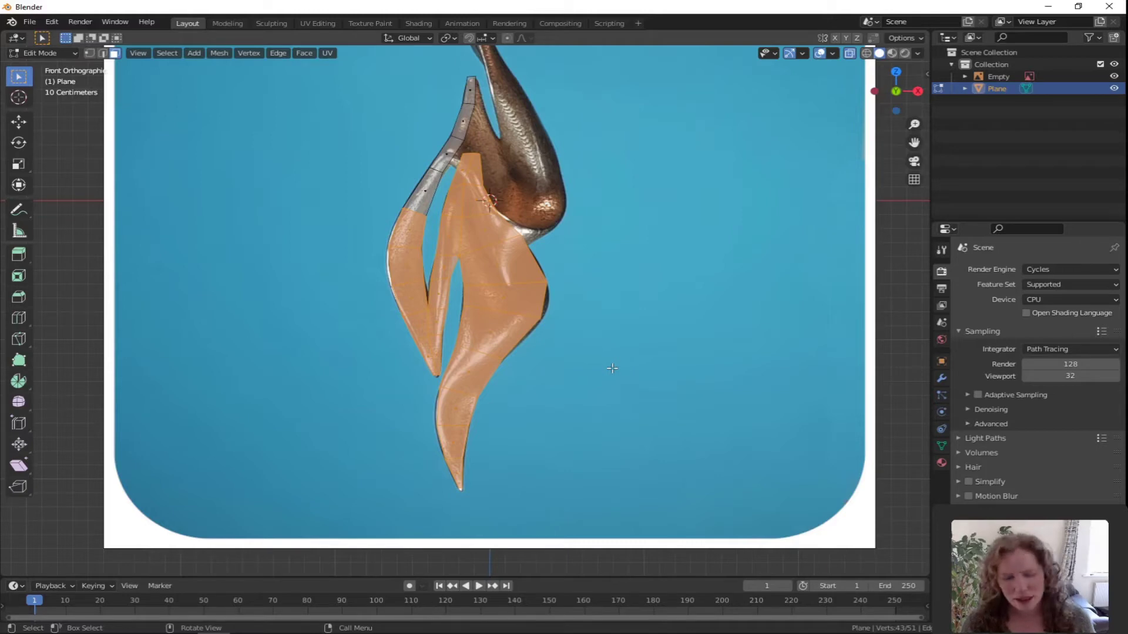
key("h")
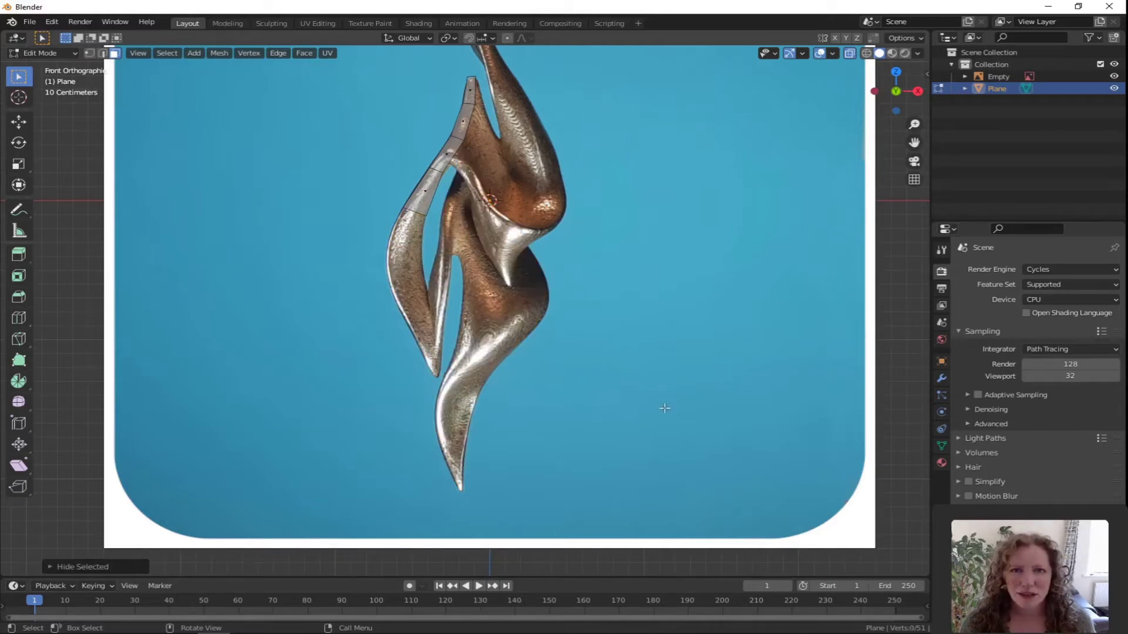
Step: Select the edge at the spike's tip and move it about -0.35 m along Y with smooth proportional editing enabled
key("2")
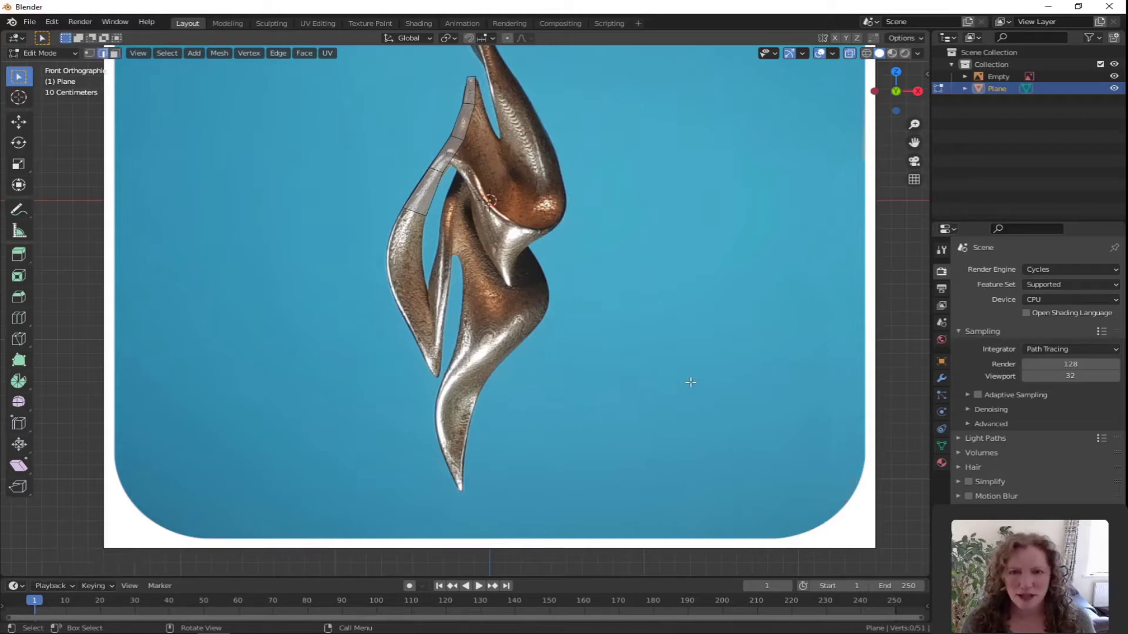
left_click(469, 75)
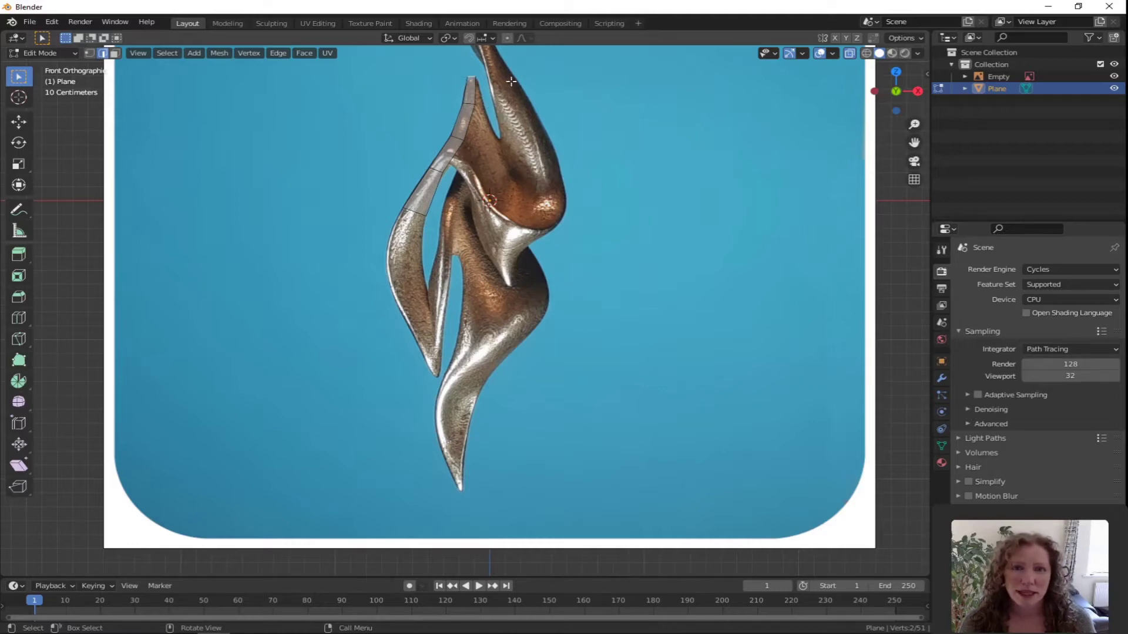
left_click(507, 38)
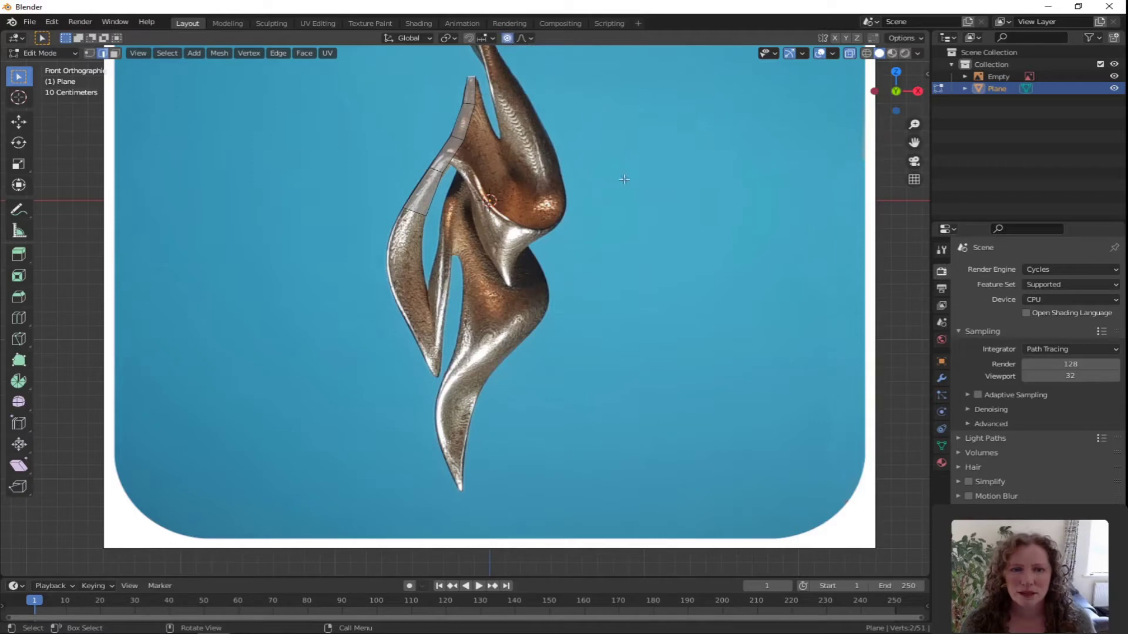
middle_click_drag(683, 173, 638, 203)
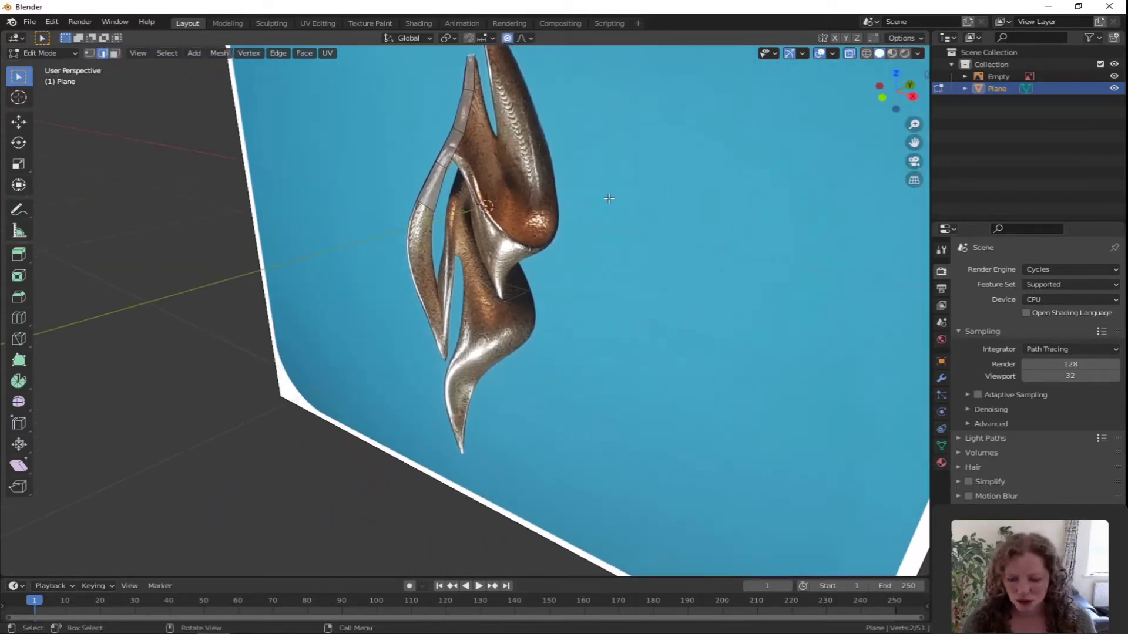
key("g")
key("y")
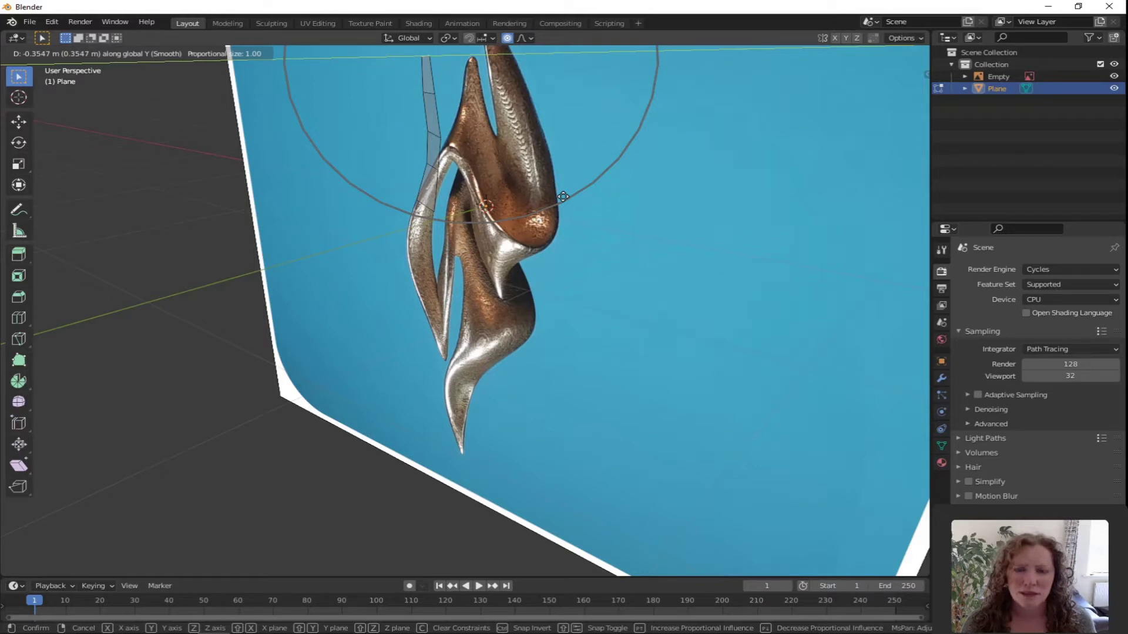
left_click(563, 197)
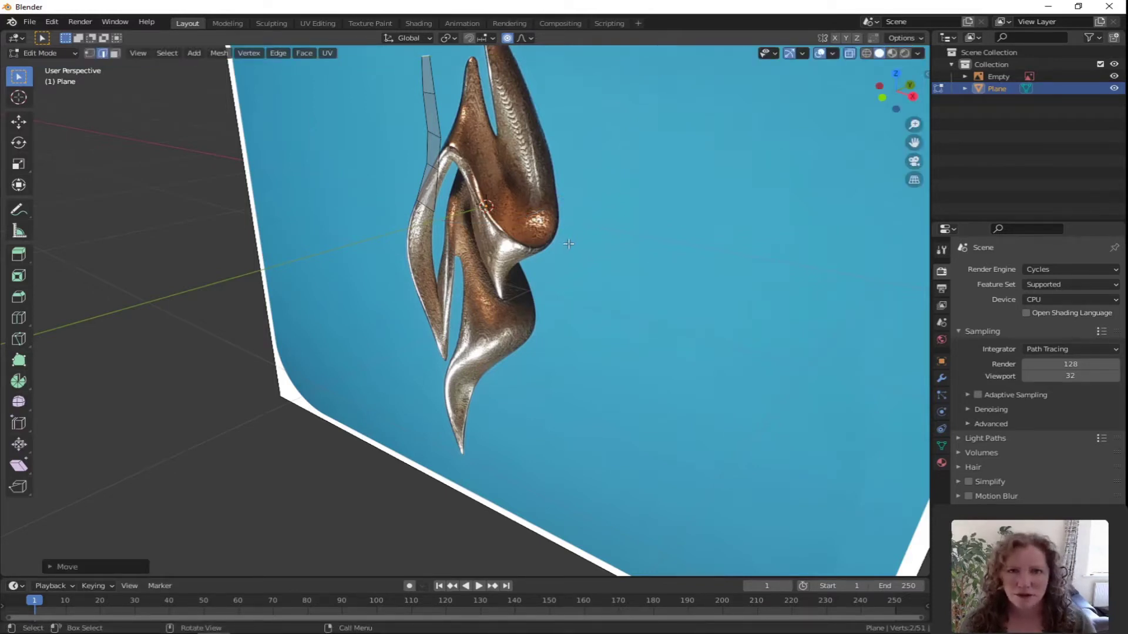
Step: Return to the front view, reveal the hidden faces and clear the selection
key("KP_1")
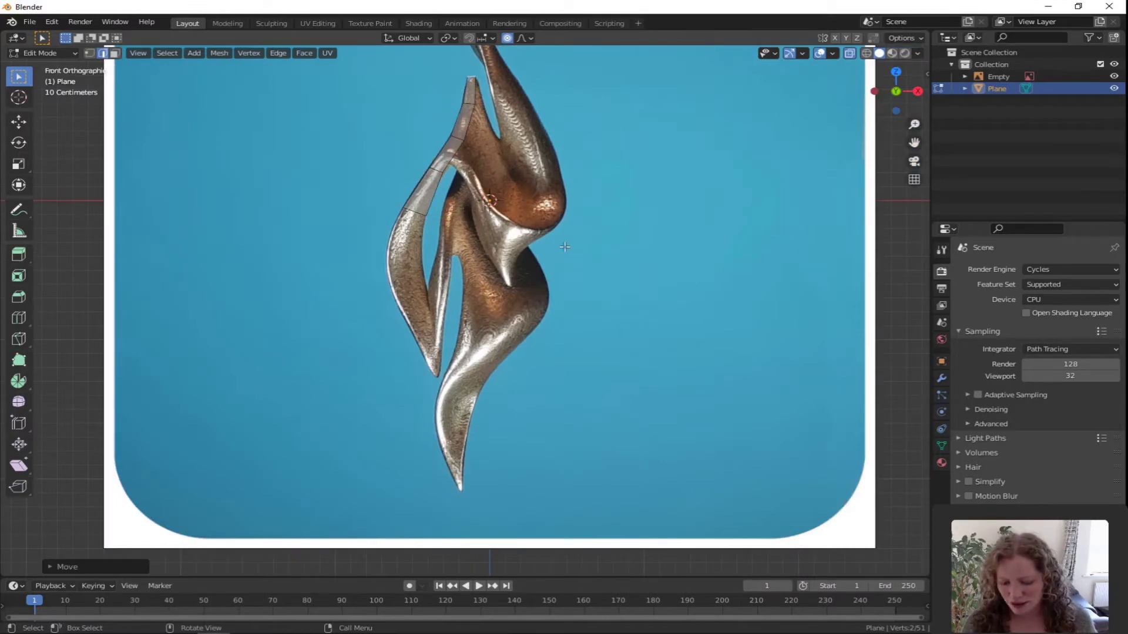
key("alt+h")
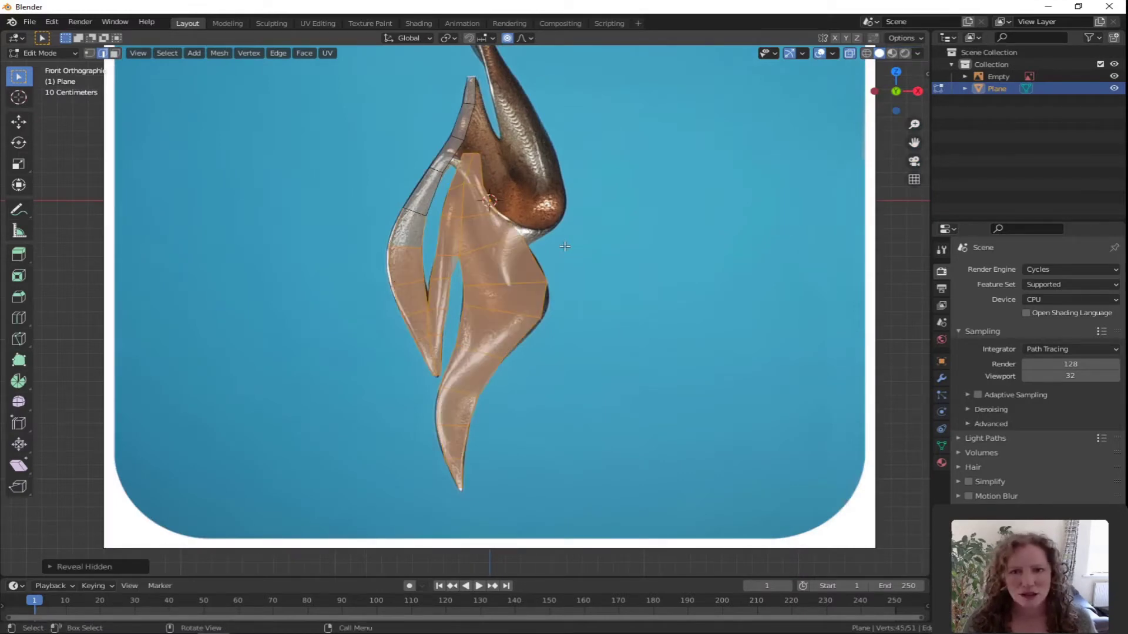
left_click(589, 273)
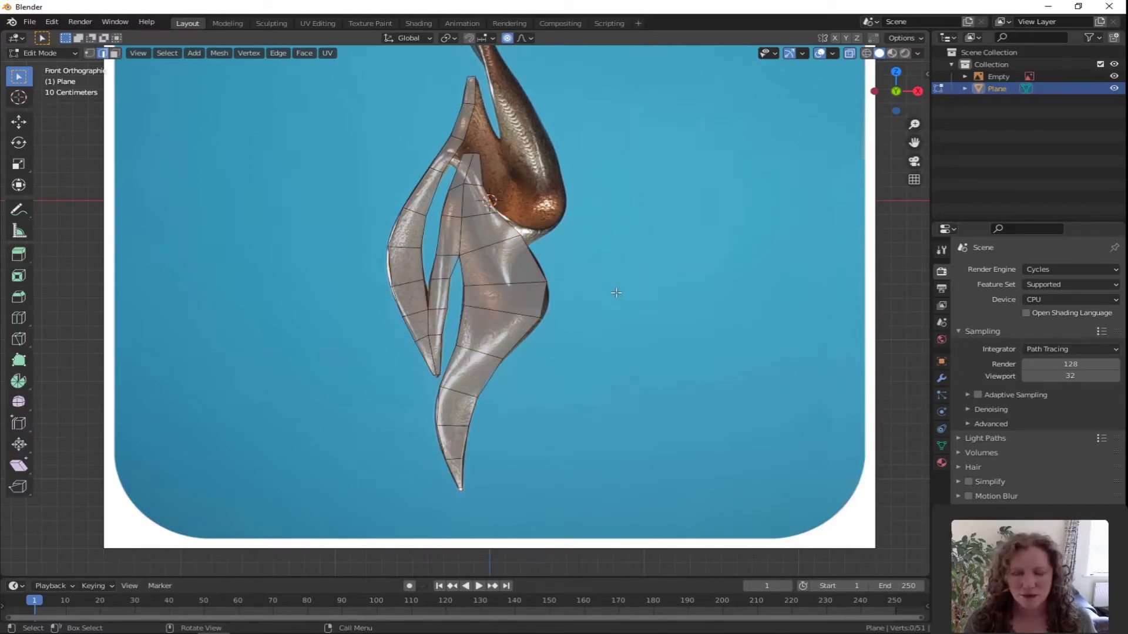
Step: Select the two outer-strand vertices just below the junction, turn off proportional editing and move them about 0.06 m up toward the junction
key("1")
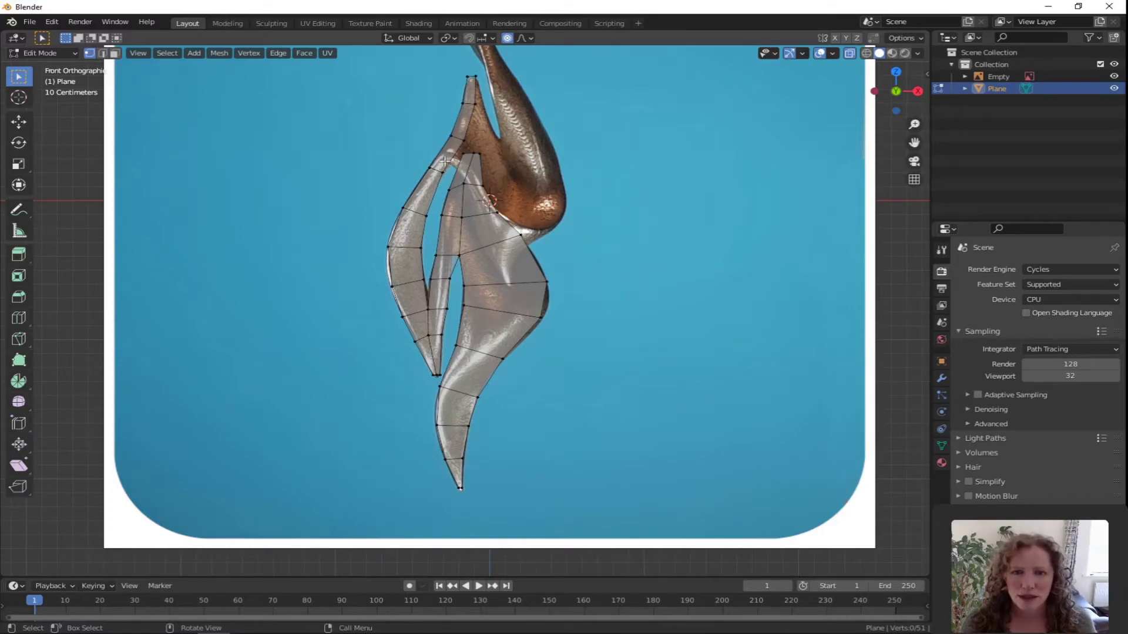
left_click(434, 168)
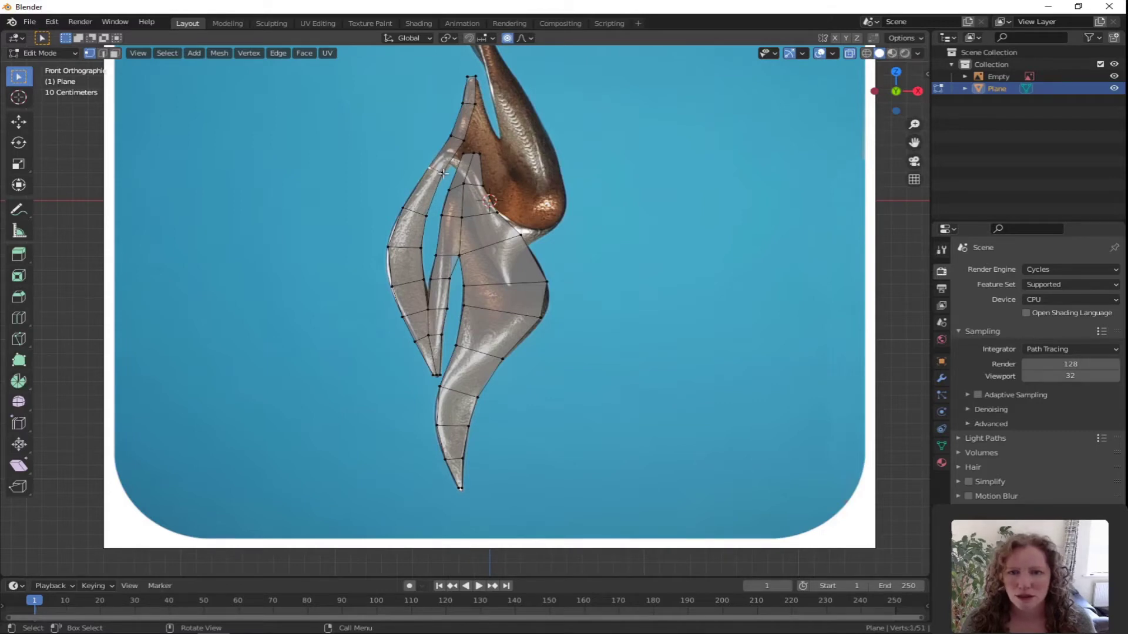
left_click(442, 171, "shift")
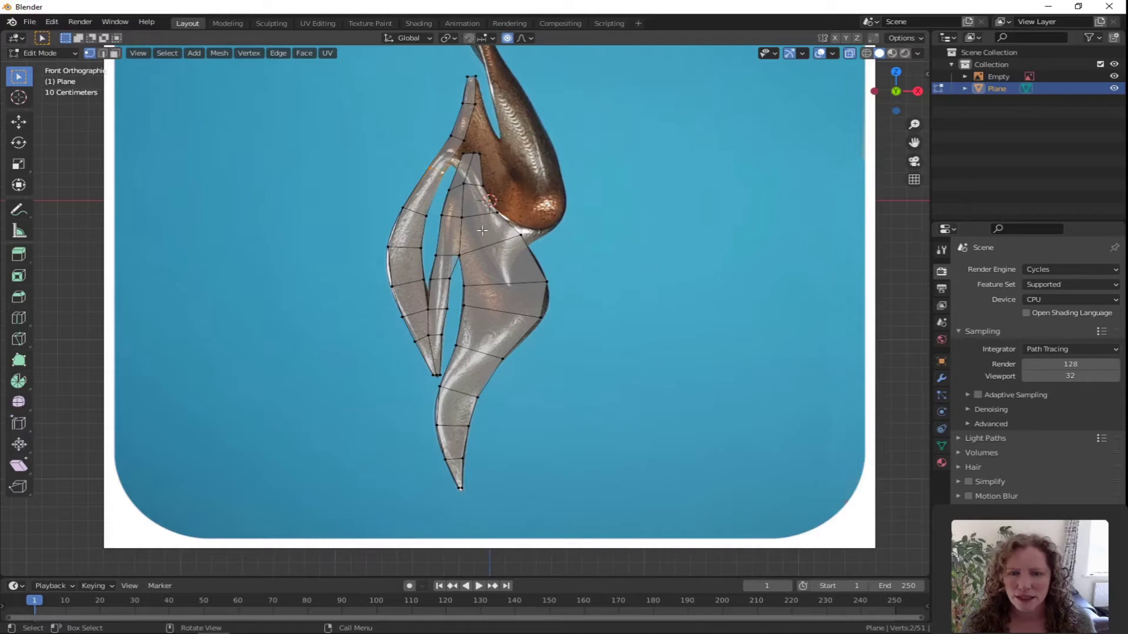
key("g")
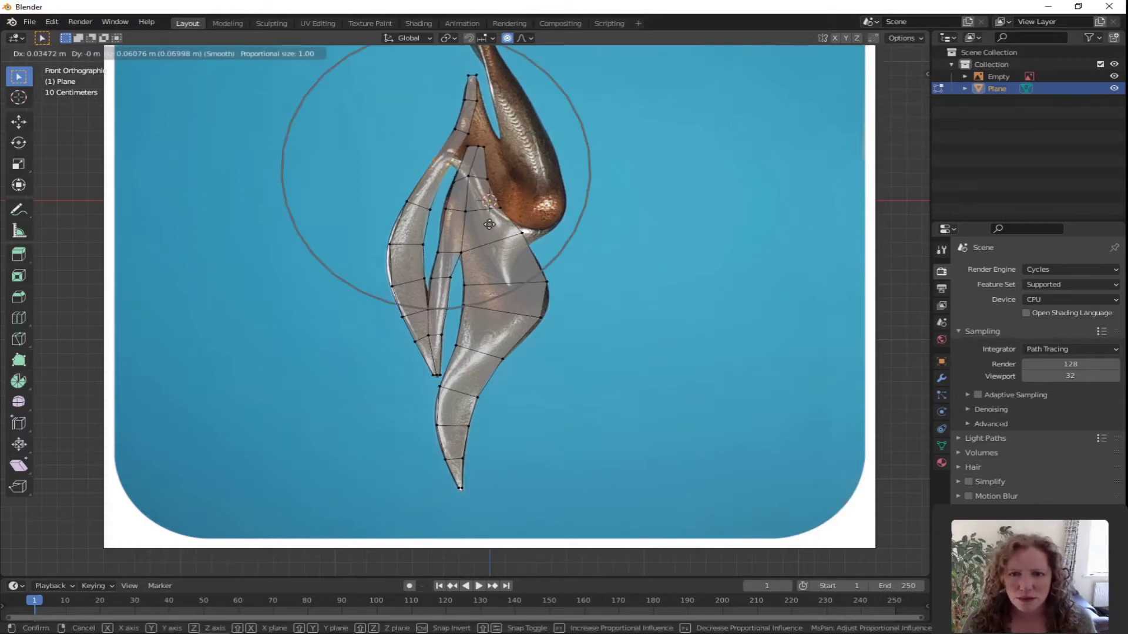
right_click(489, 225)
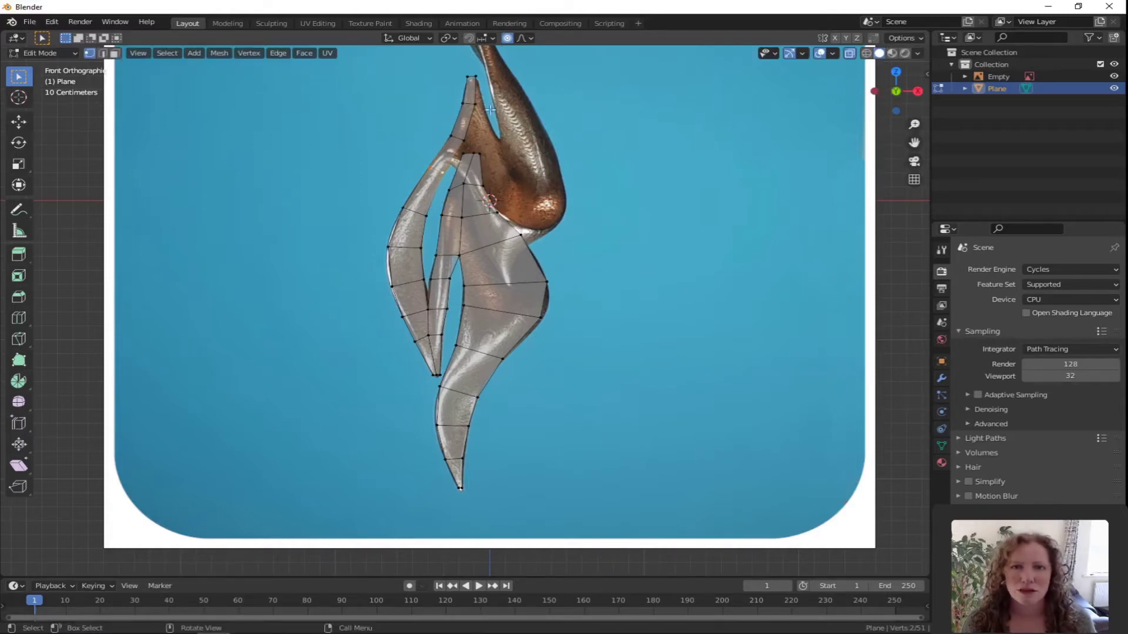
left_click(511, 39)
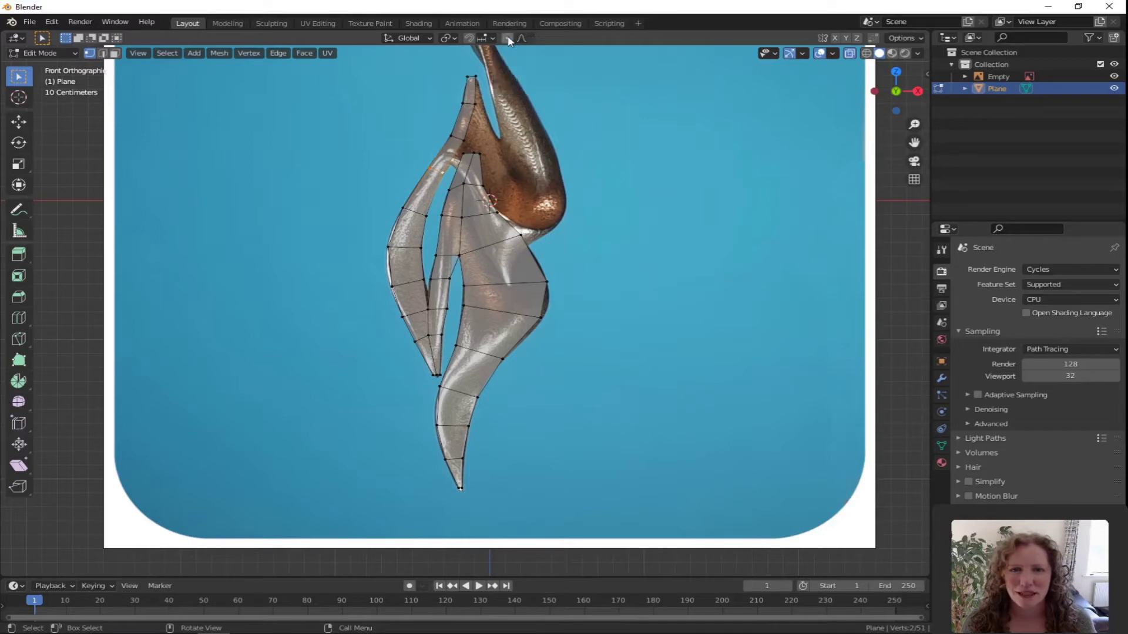
key("g")
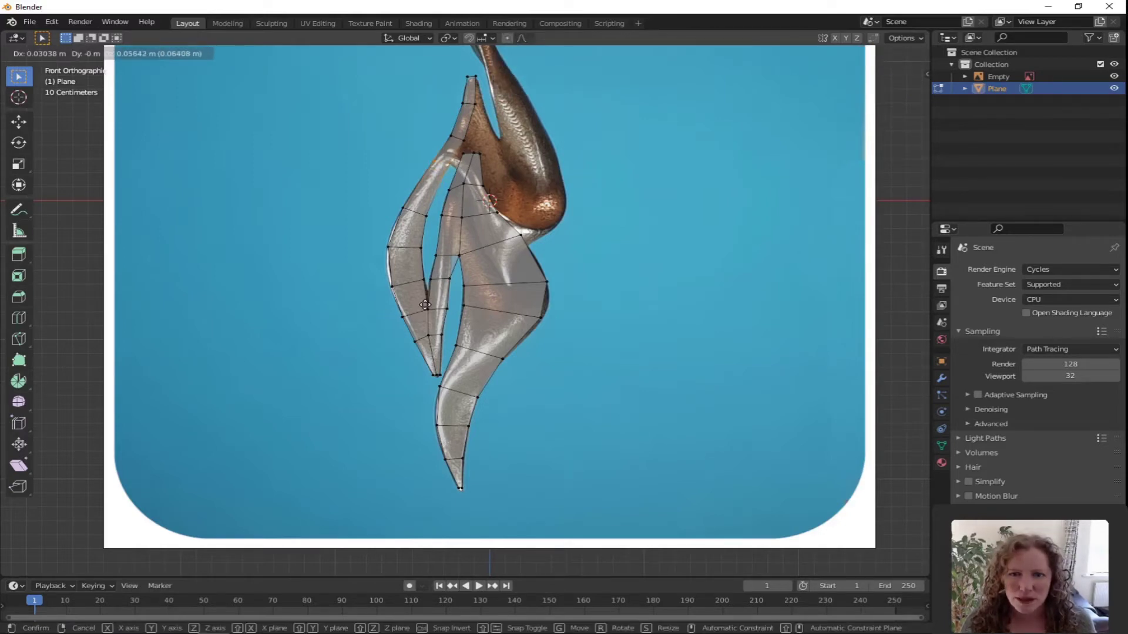
left_click(425, 308)
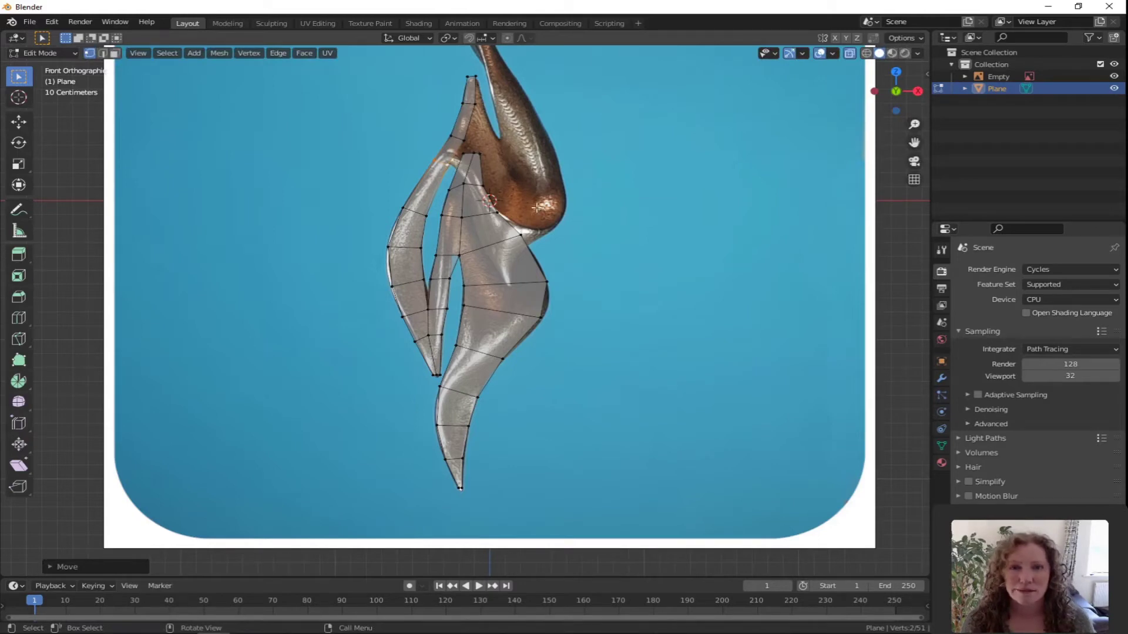
Step: Undo the last vertex move, then circle-select the upper outer strand's four inner-edge vertices and extrude them about 0.03 m toward +X
key("ctrl+z")
key("ctrl+z")
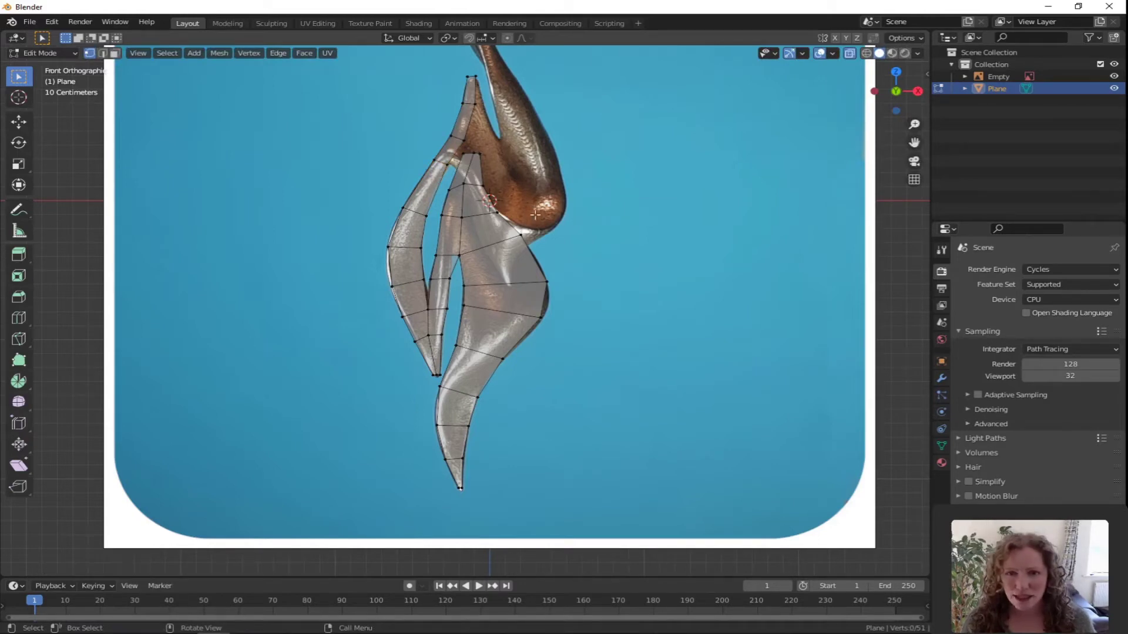
key("c")
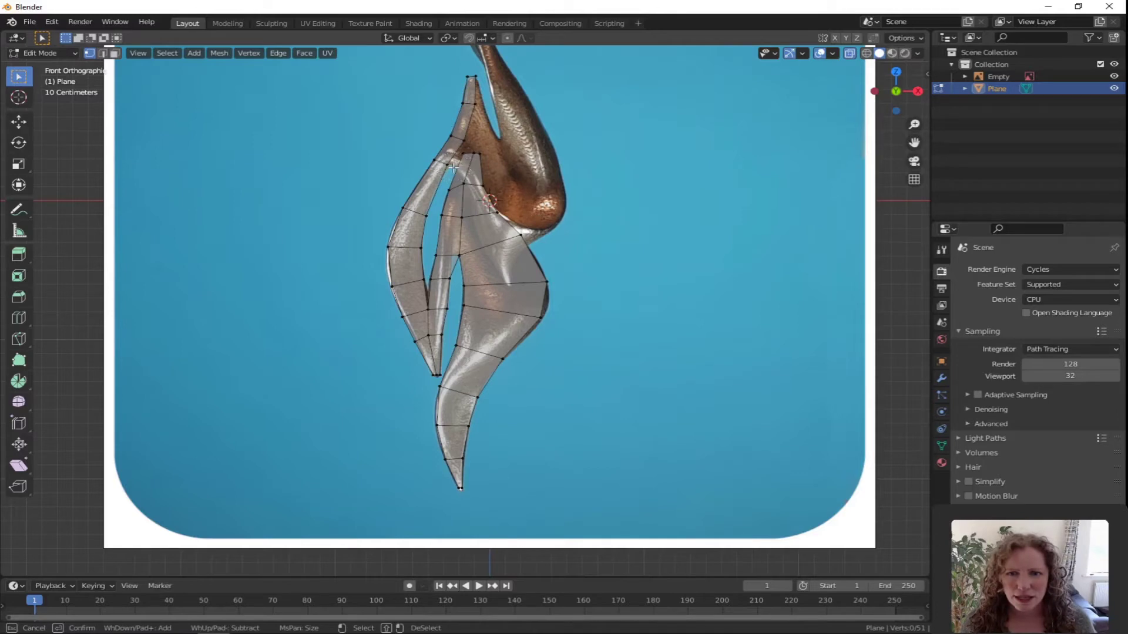
mouse_move(448, 166)
left_mouse_down()
mouse_move(478, 108)
mouse_move(473, 78)
left_mouse_up()
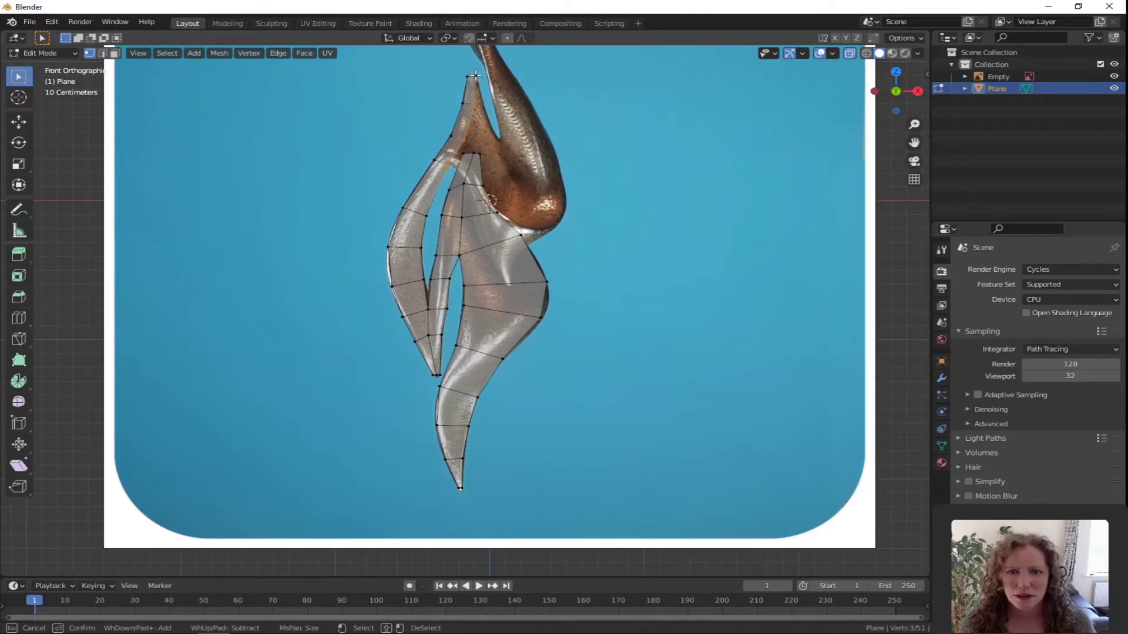
right_click(507, 175)
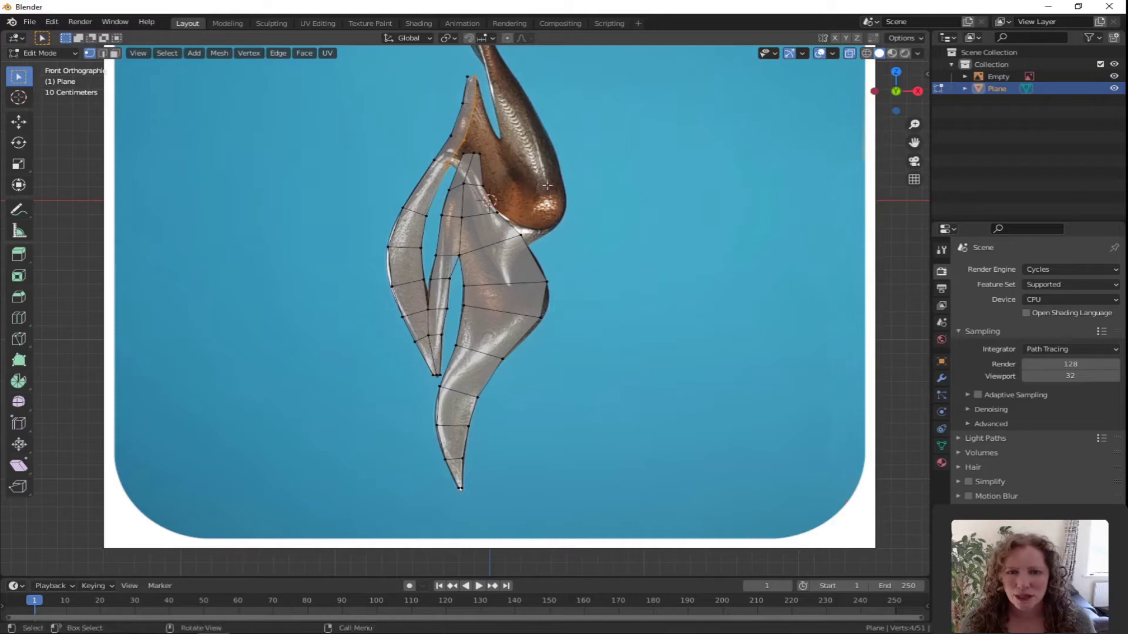
key("e")
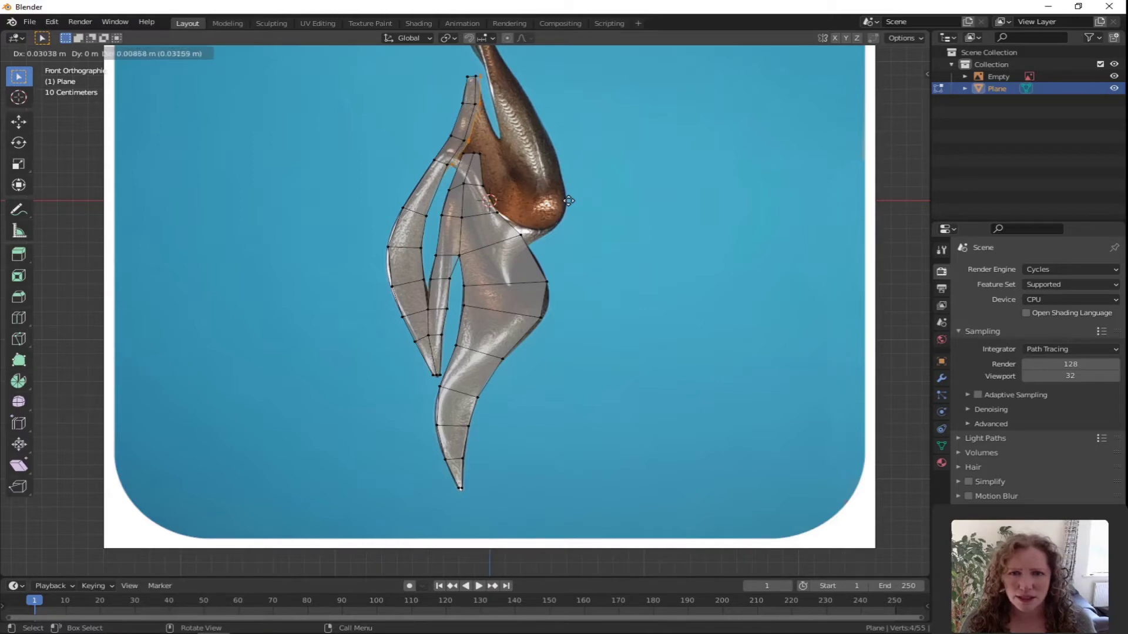
left_click(569, 200)
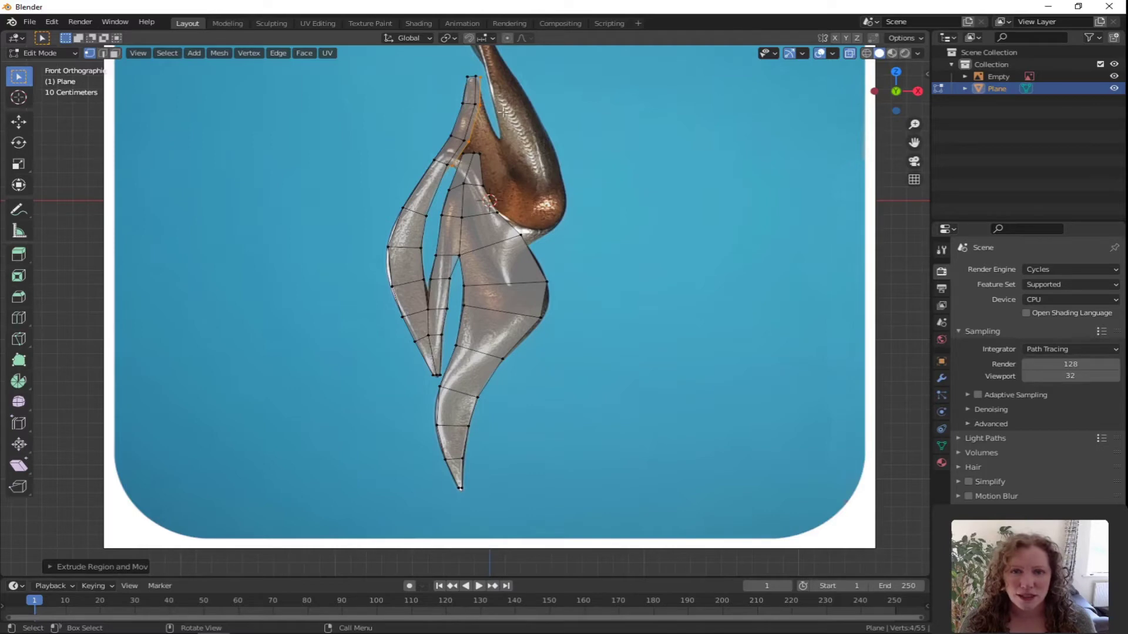
Step: Reposition the upper vertices of the extruded strip so they follow the inner contour of the strand's tip in the photo
left_click(479, 106)
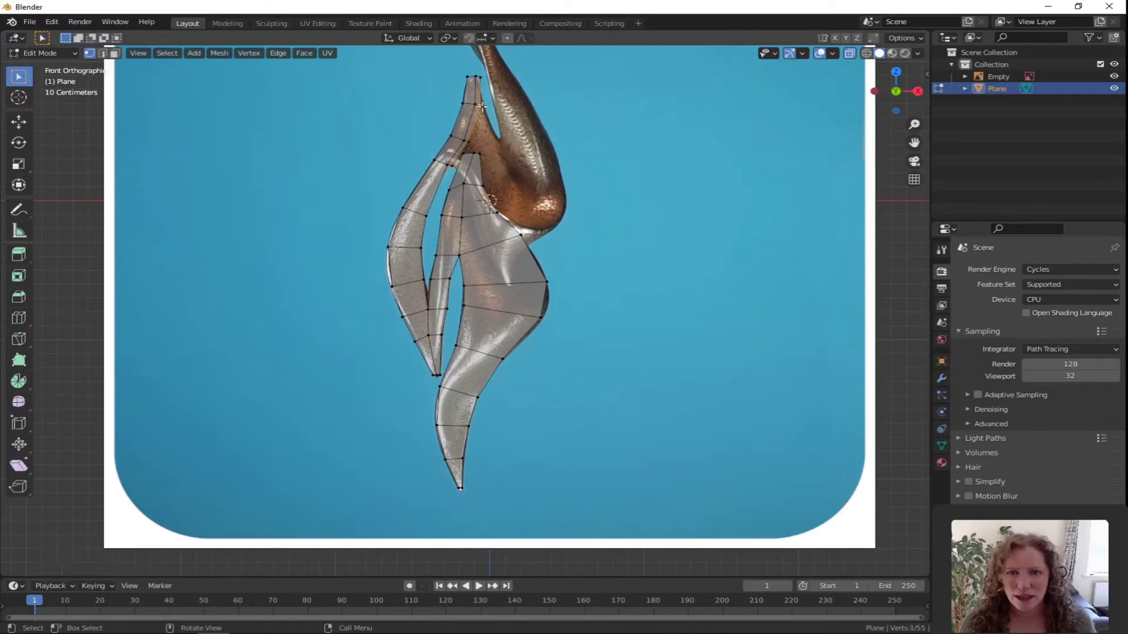
key("g")
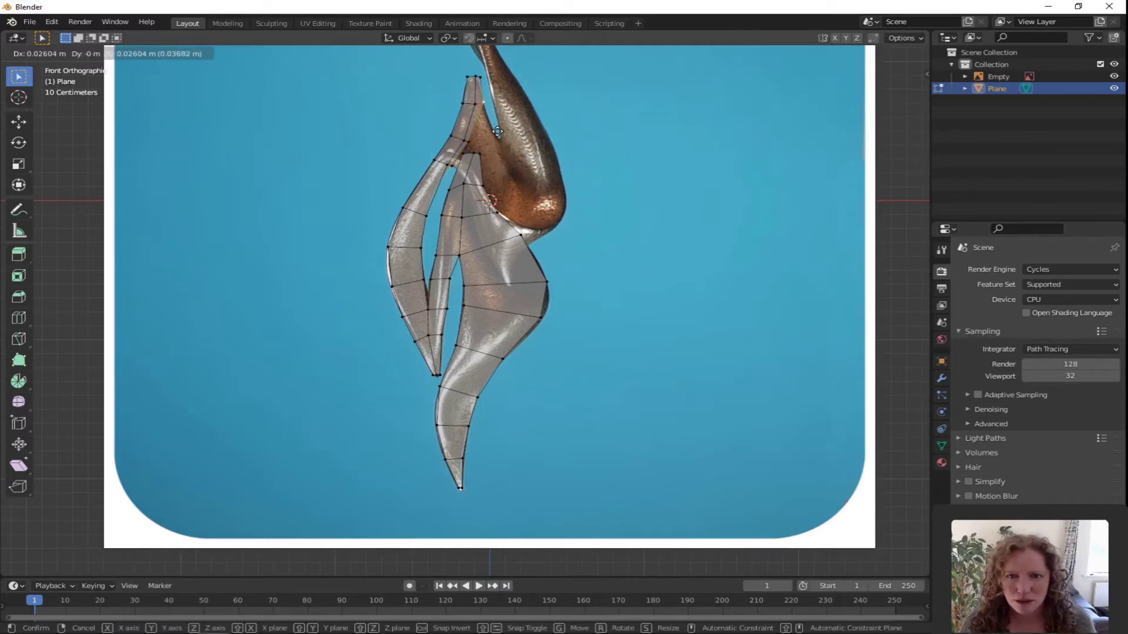
left_click(473, 80)
key("g")
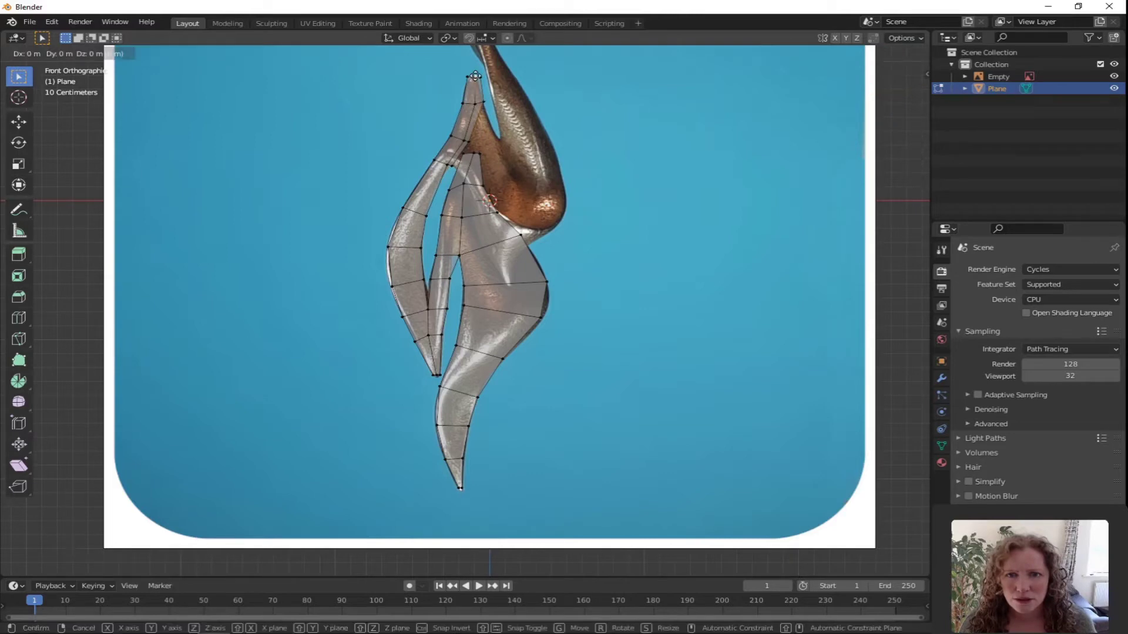
left_click(474, 77)
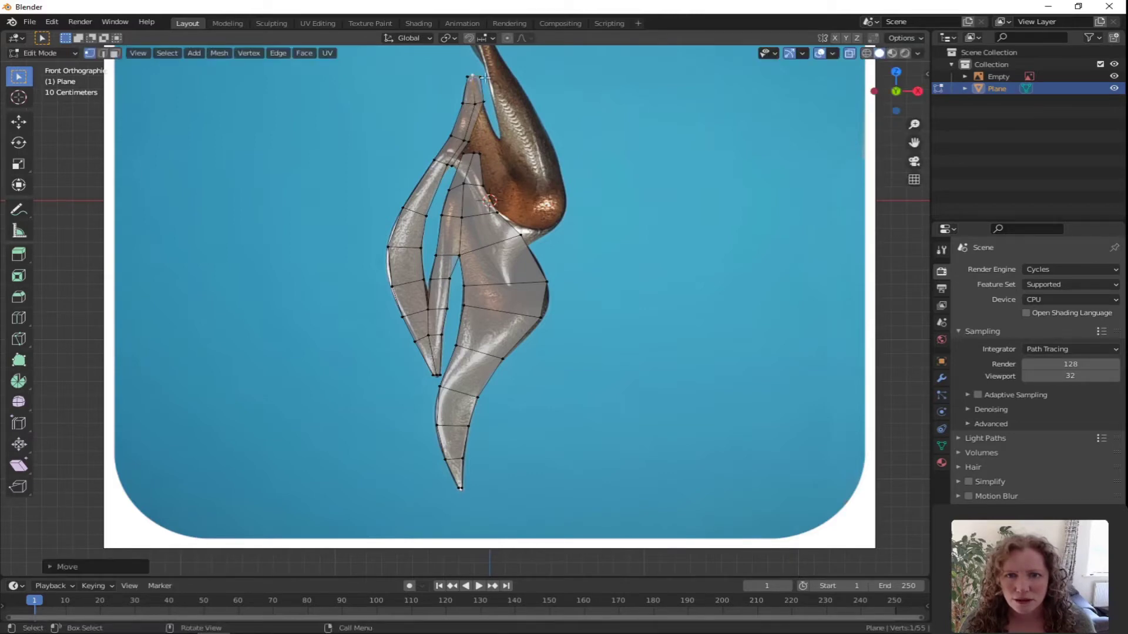
key("g")
left_click(472, 77)
Step: Move the two lower vertices of the extruded strip out to the notch beside the copper strand
left_click(474, 147)
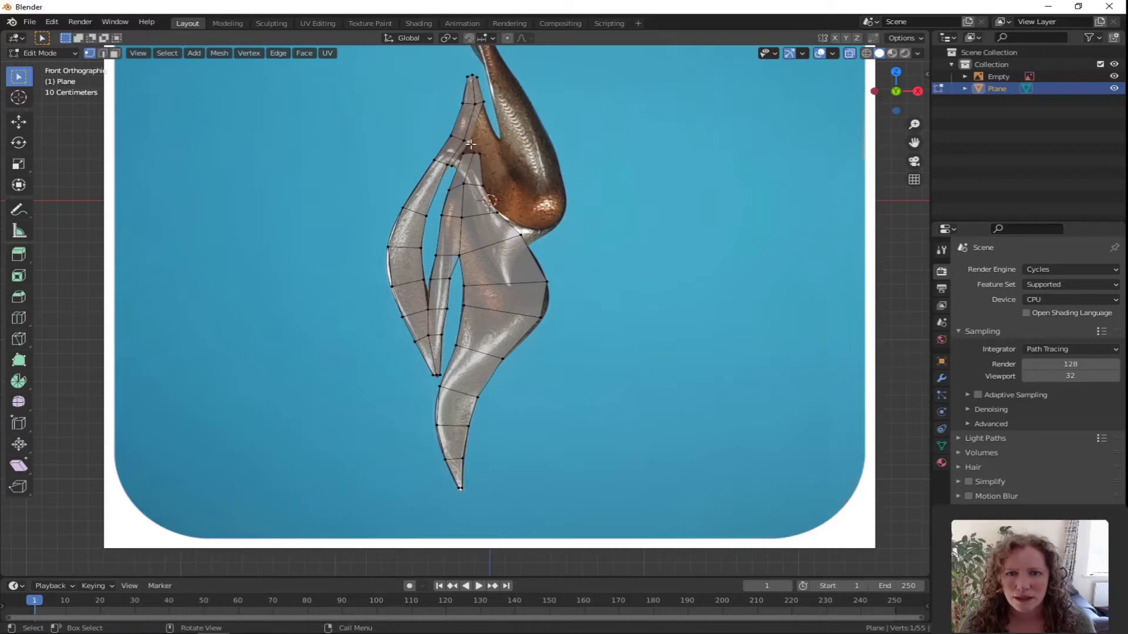
key("g")
left_click(503, 134)
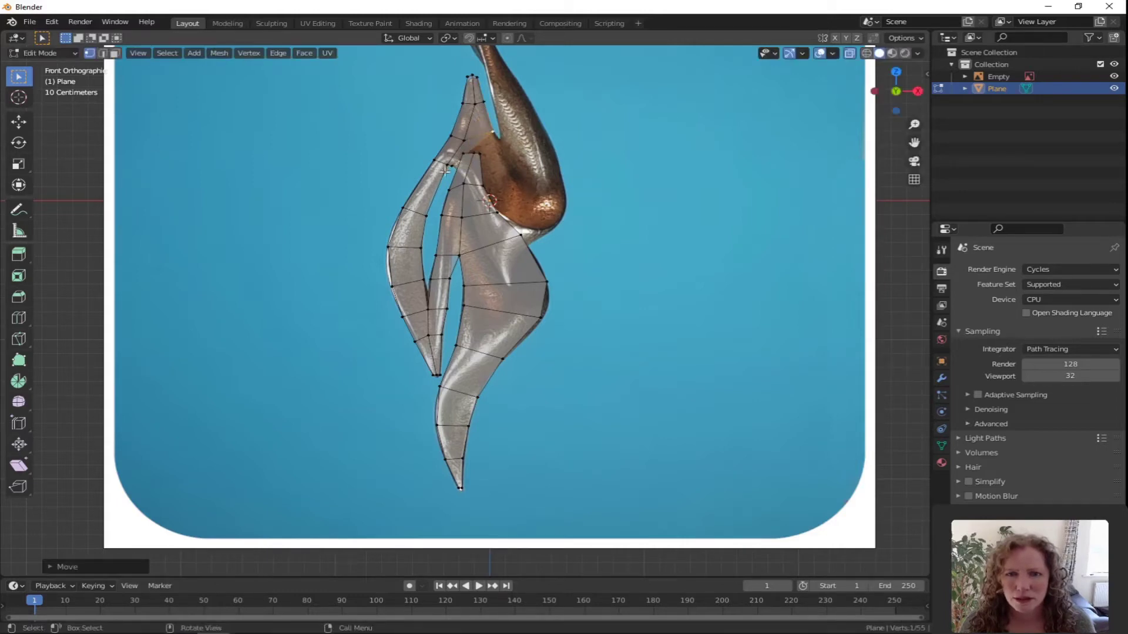
left_click(491, 131)
key("g")
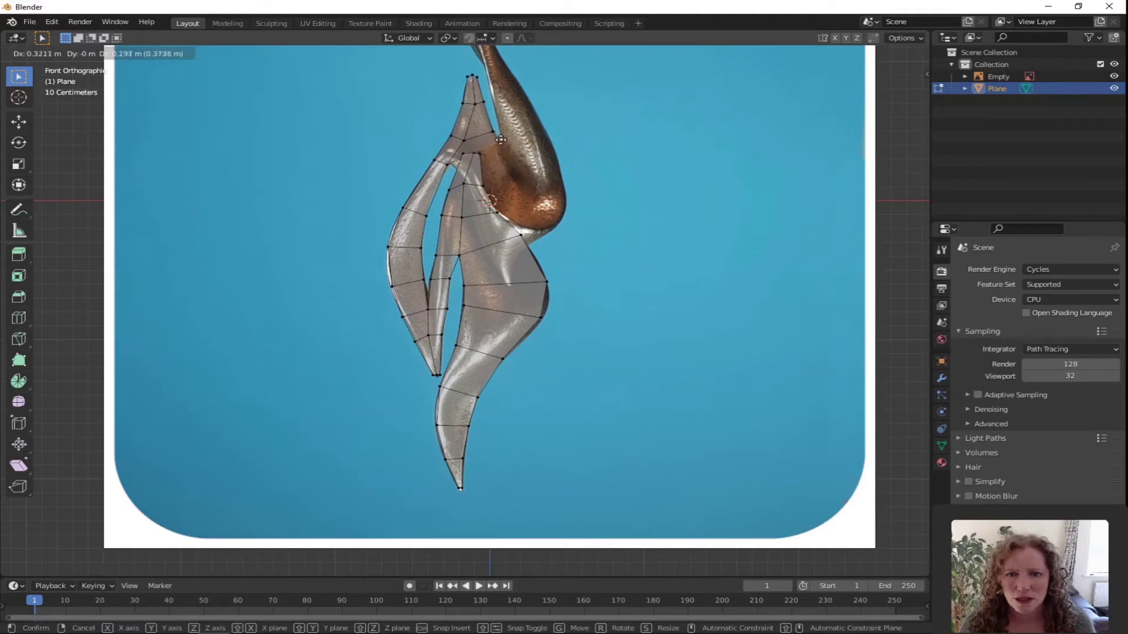
left_click(500, 141)
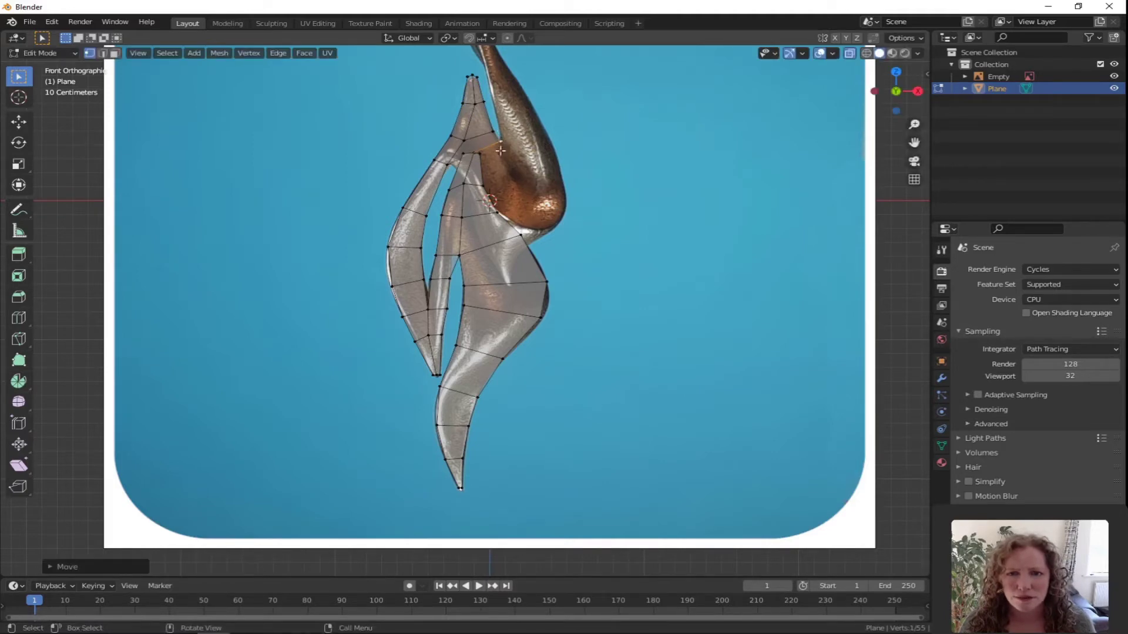
Step: Select the strip's bottom edge, extrude it about 0.24 m downward over the copper area, then scale it narrower and rotate it
left_click(455, 160, "shift")
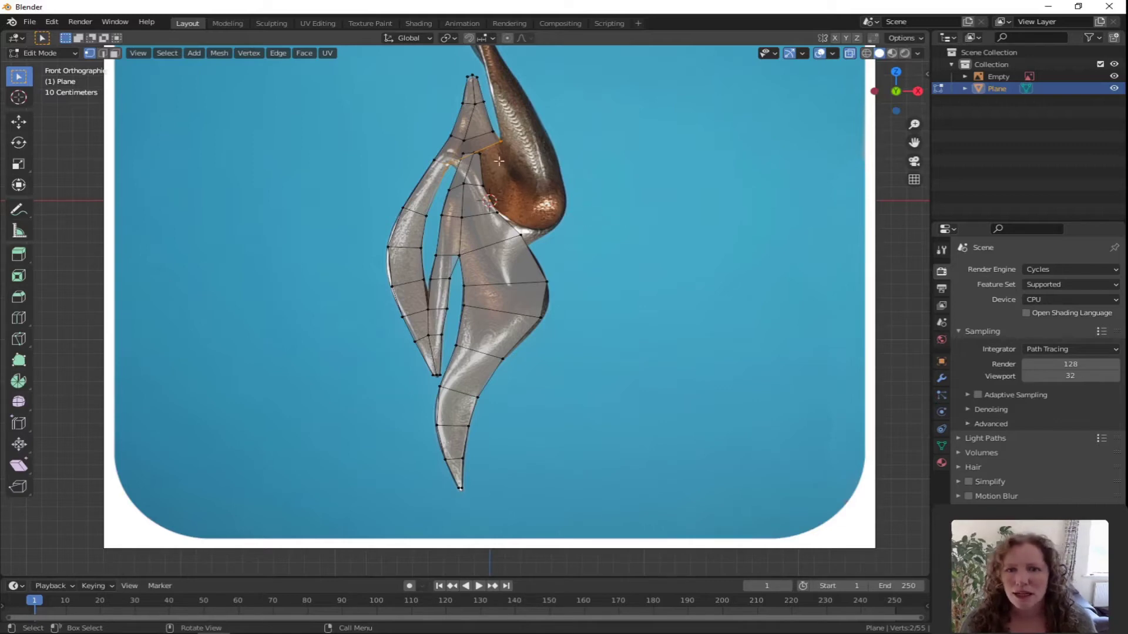
middle_click_drag(631, 144, 645, 240, "shift")
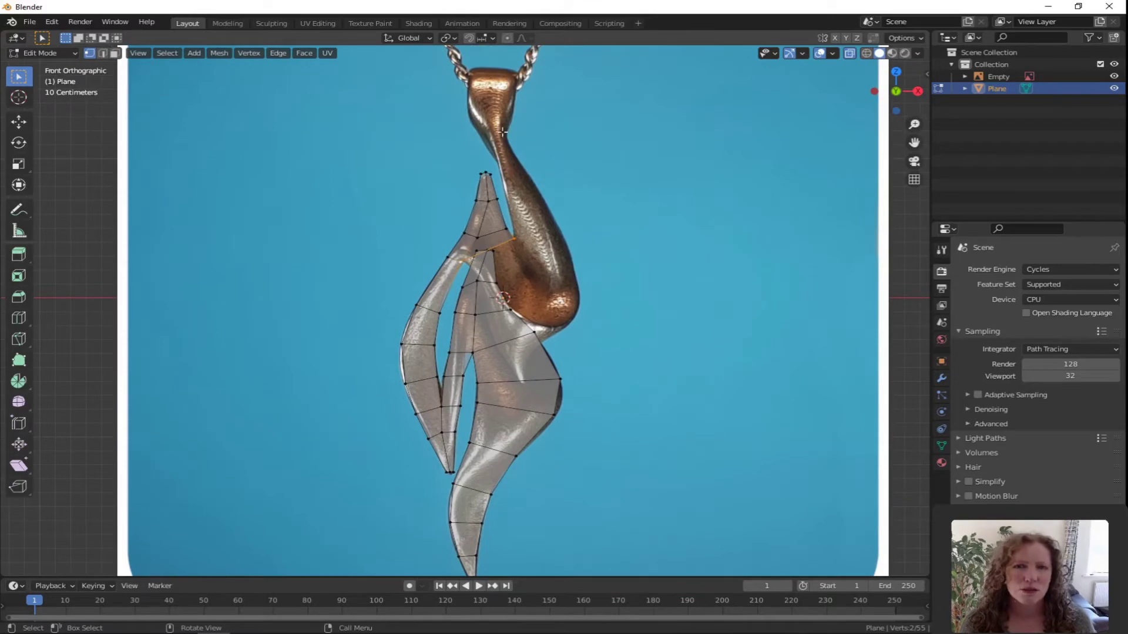
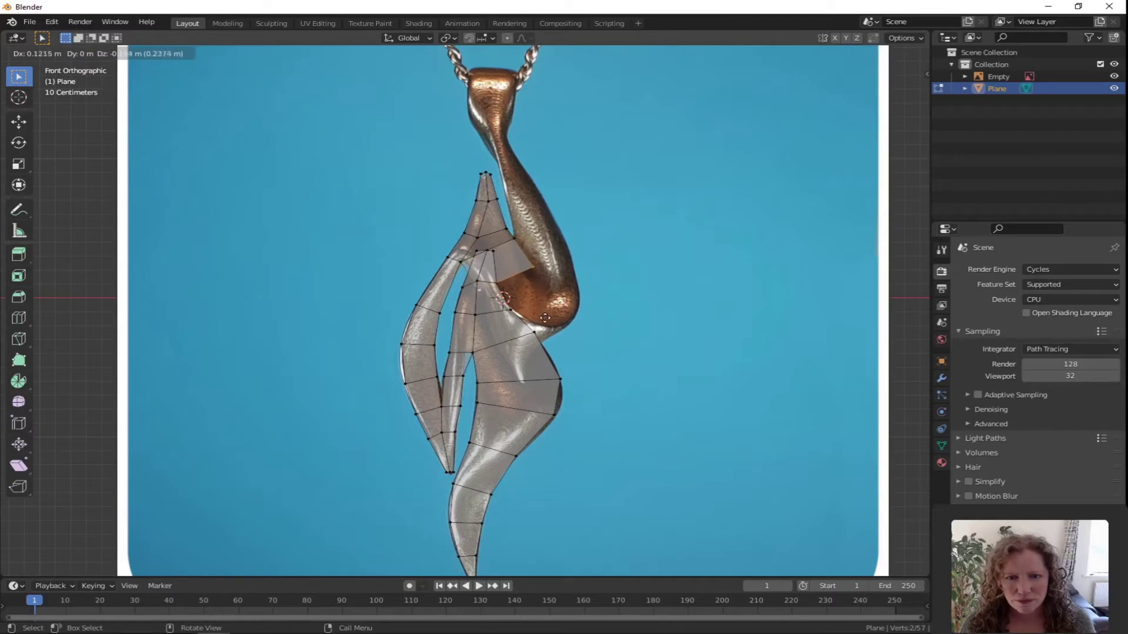
left_click(550, 327)
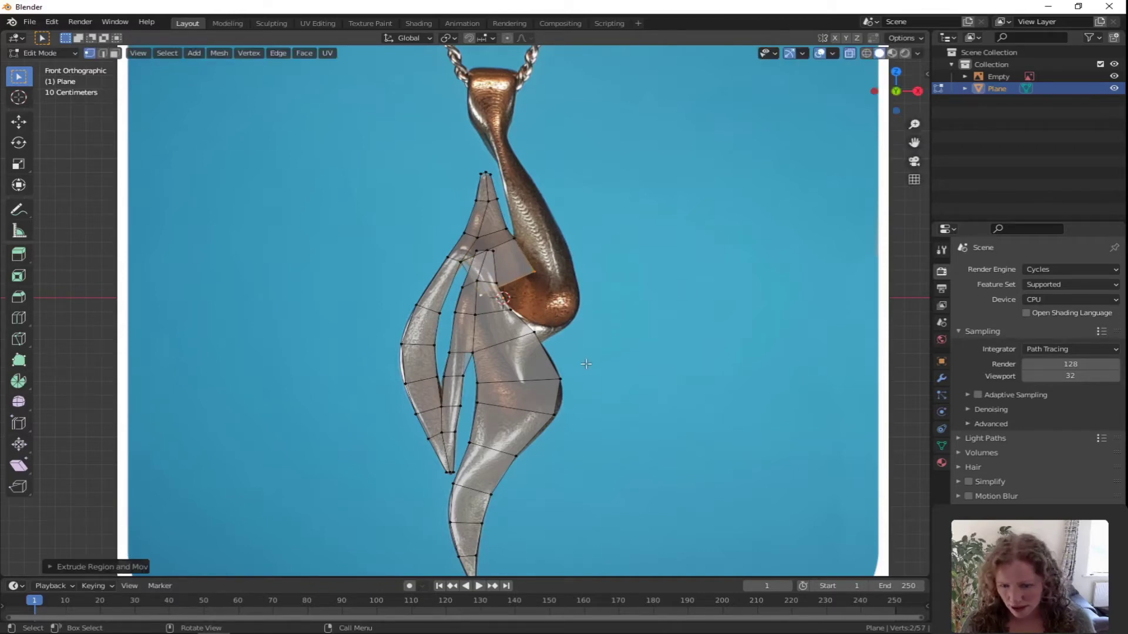
key("s")
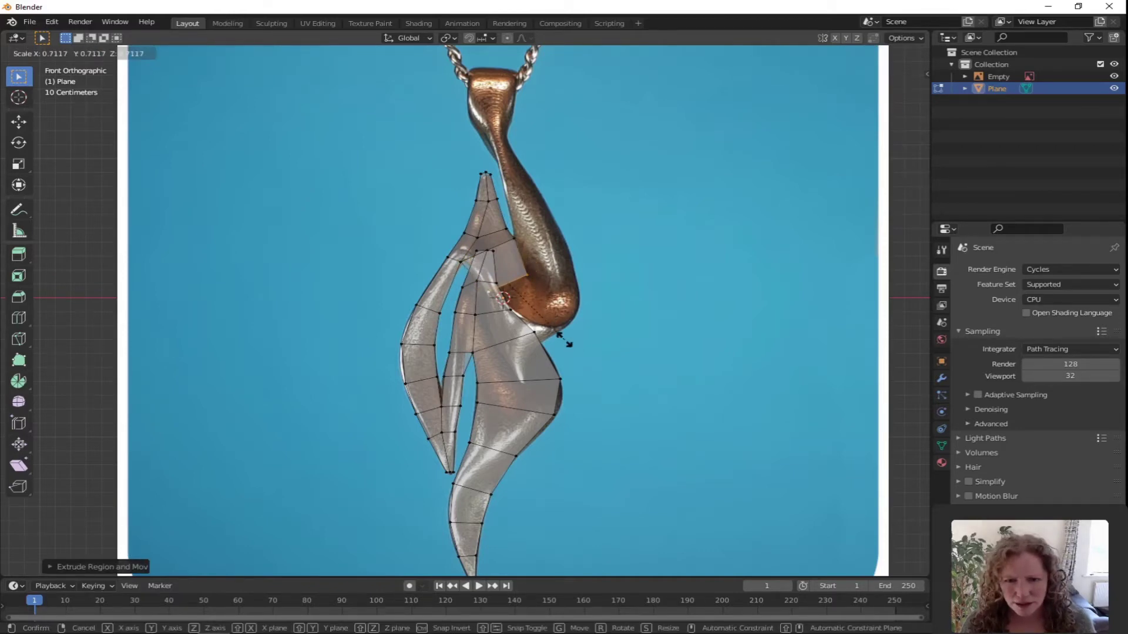
left_click(562, 342)
key("r")
left_click(571, 365)
Step: Extrude a second segment about 0.22 m downward, then scale, rotate and nudge its end edge to fit the strand
key("g")
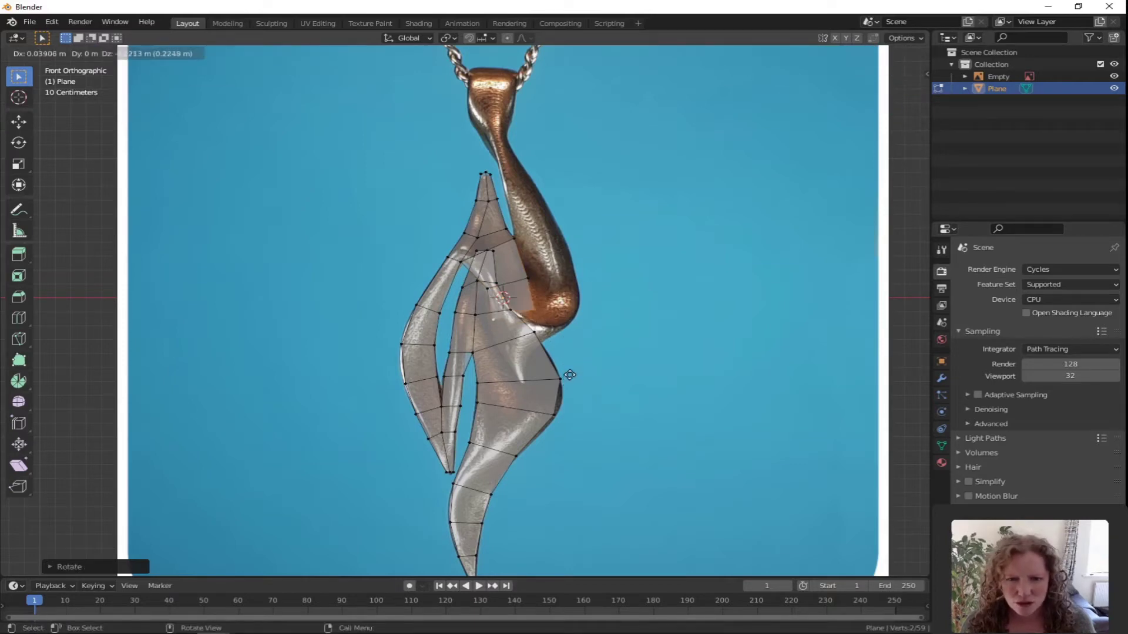
left_click(569, 375)
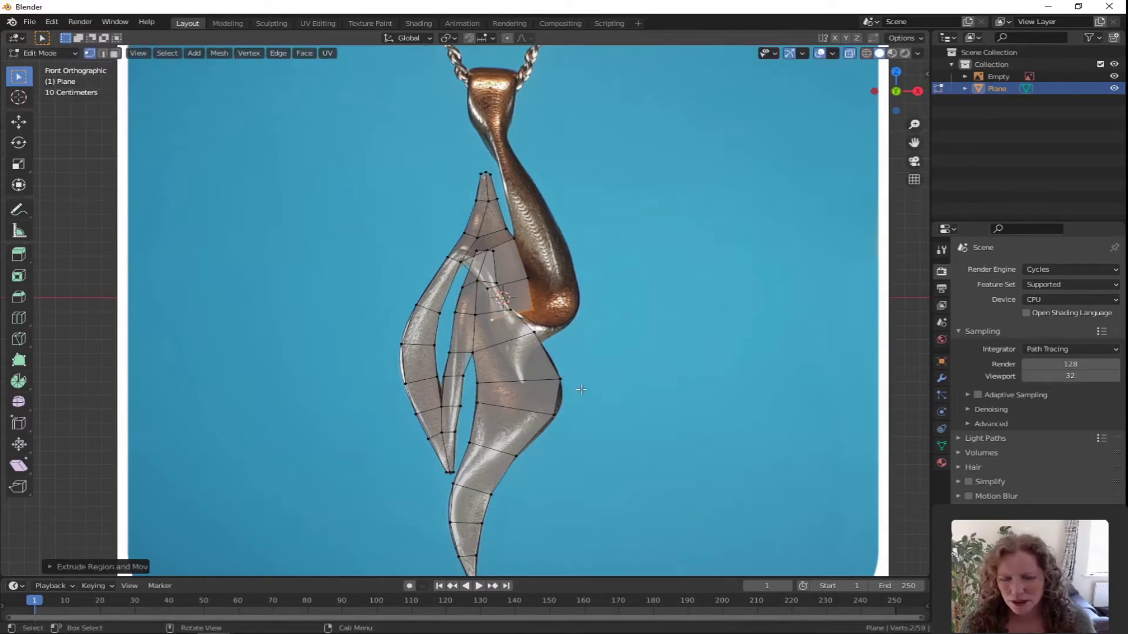
key("s")
left_click(583, 390)
key("r")
left_click(586, 390)
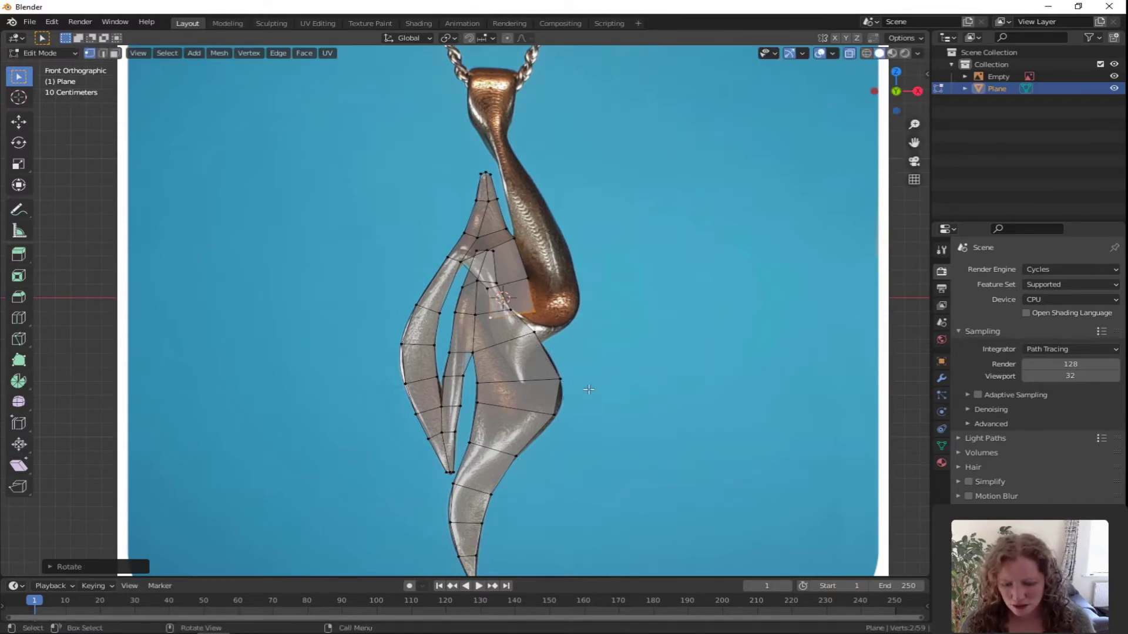
key("g")
left_click(586, 389)
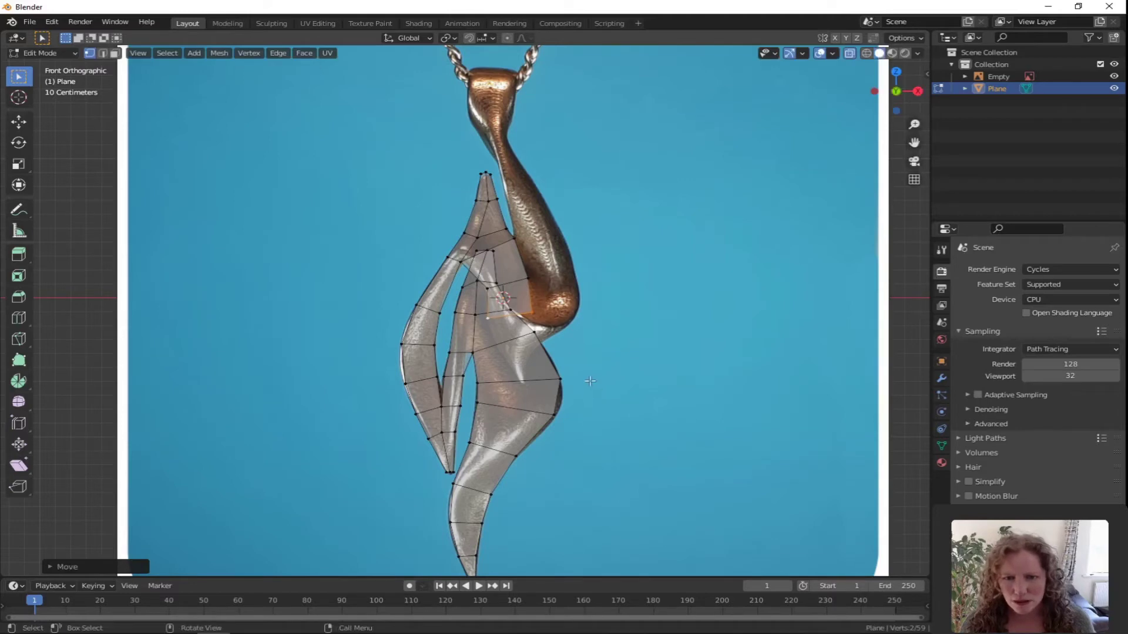
Step: Extrude a third segment about 0.23 m straight down, narrow its end edge and shift it onto the strand's highlight
key("g")
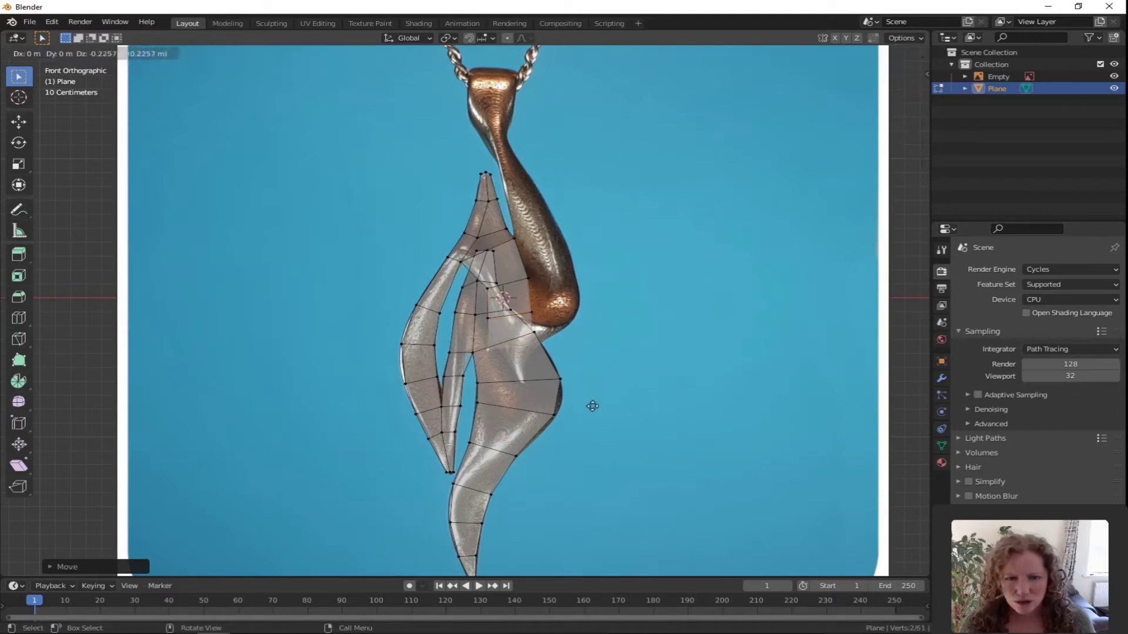
left_click(602, 403)
key("e")
key("Escape")
key("s")
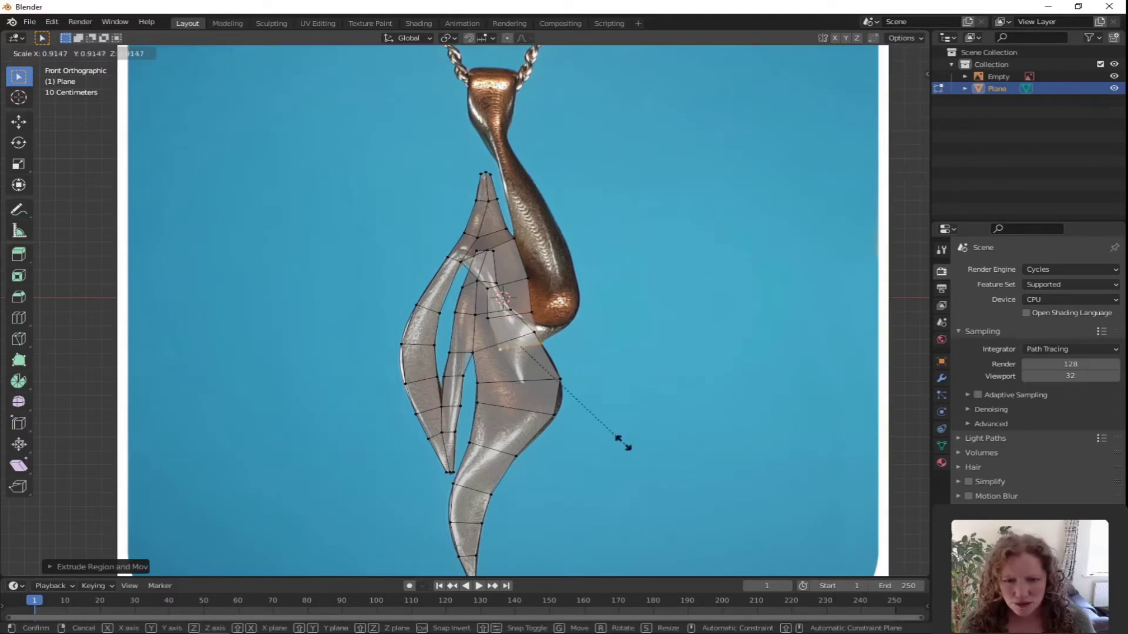
left_click(565, 397)
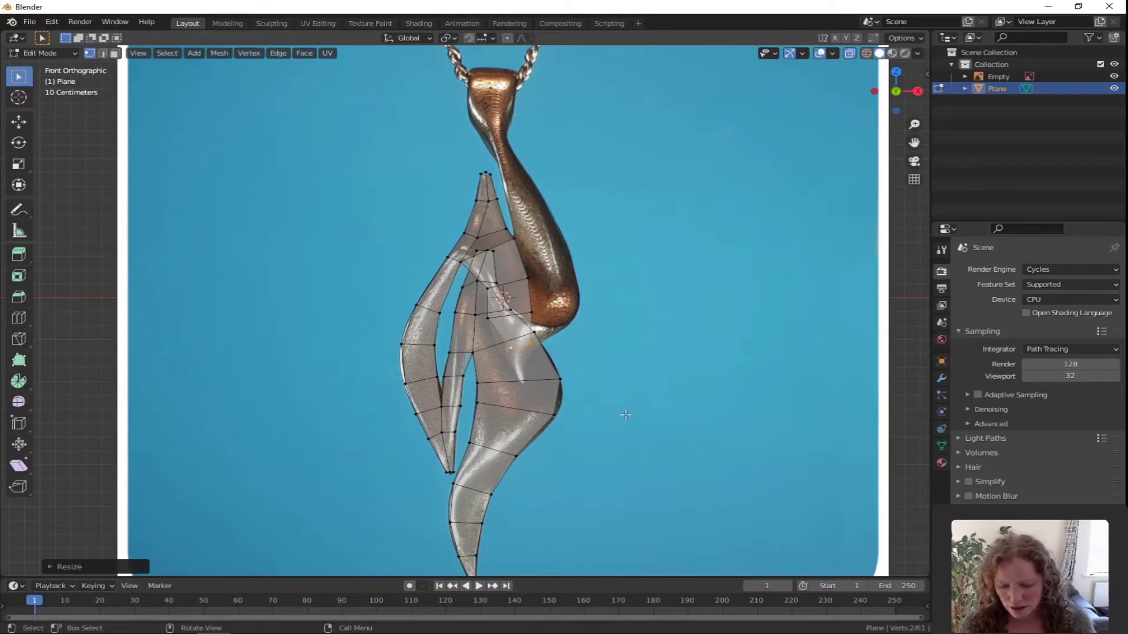
key("g")
left_click(615, 417)
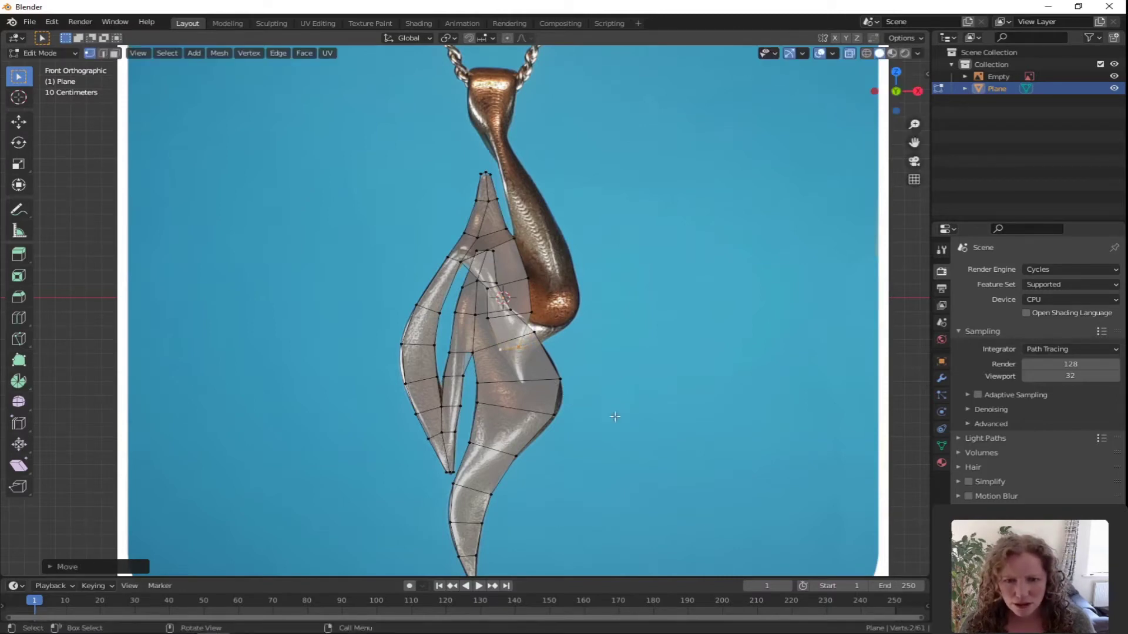
Step: Extrude a fourth segment about 0.28 m down toward +X and scale its end edge into a narrow tip
key("g")
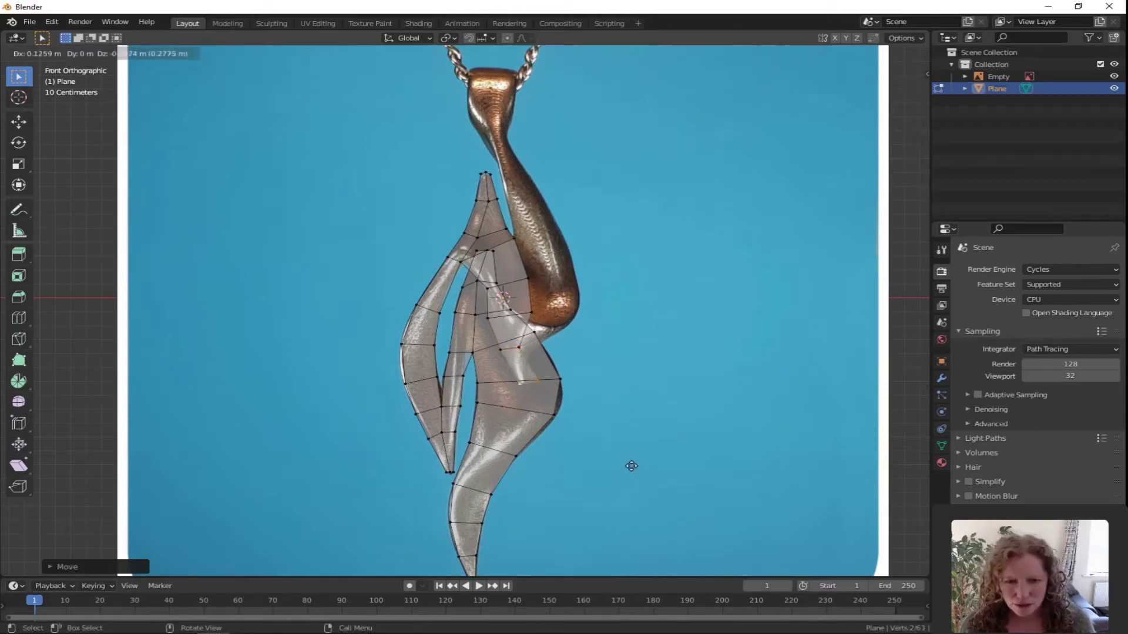
left_click(625, 465)
key("s")
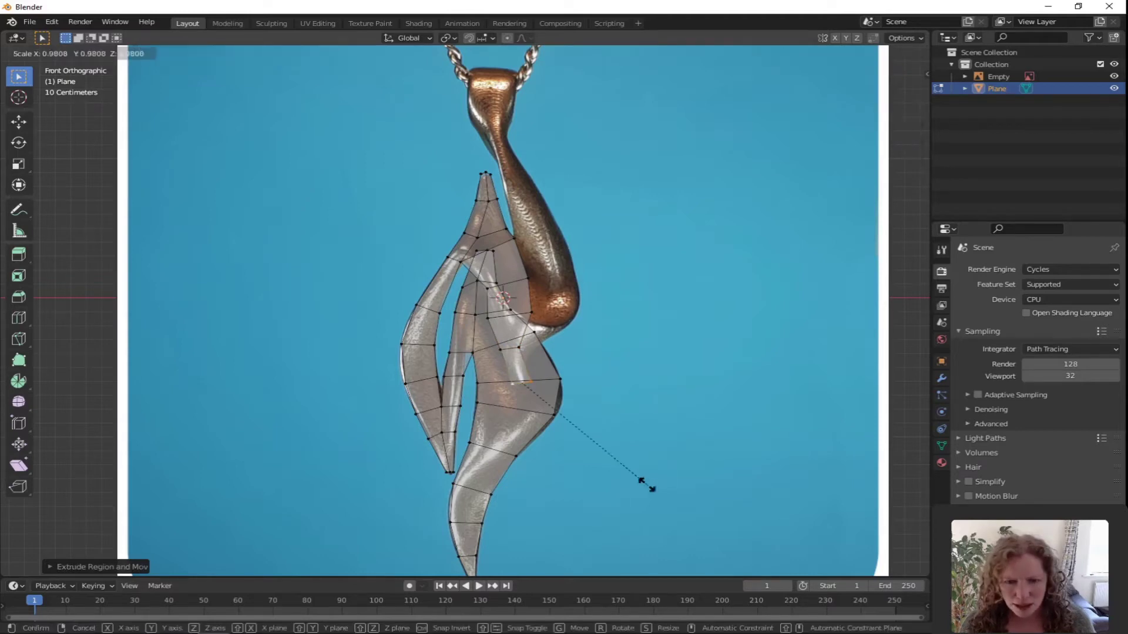
left_click(528, 410)
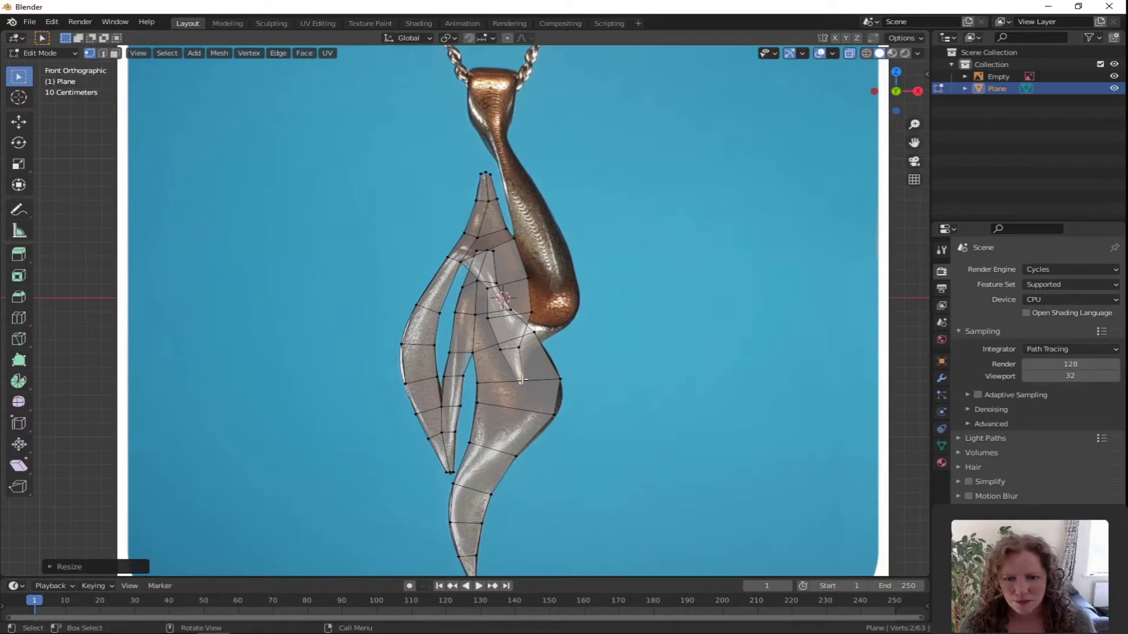
Step: Select the five vertices along the new strand's outer edge as a shortest path and extrude them about 0.17 m toward +X
key("alt+a")
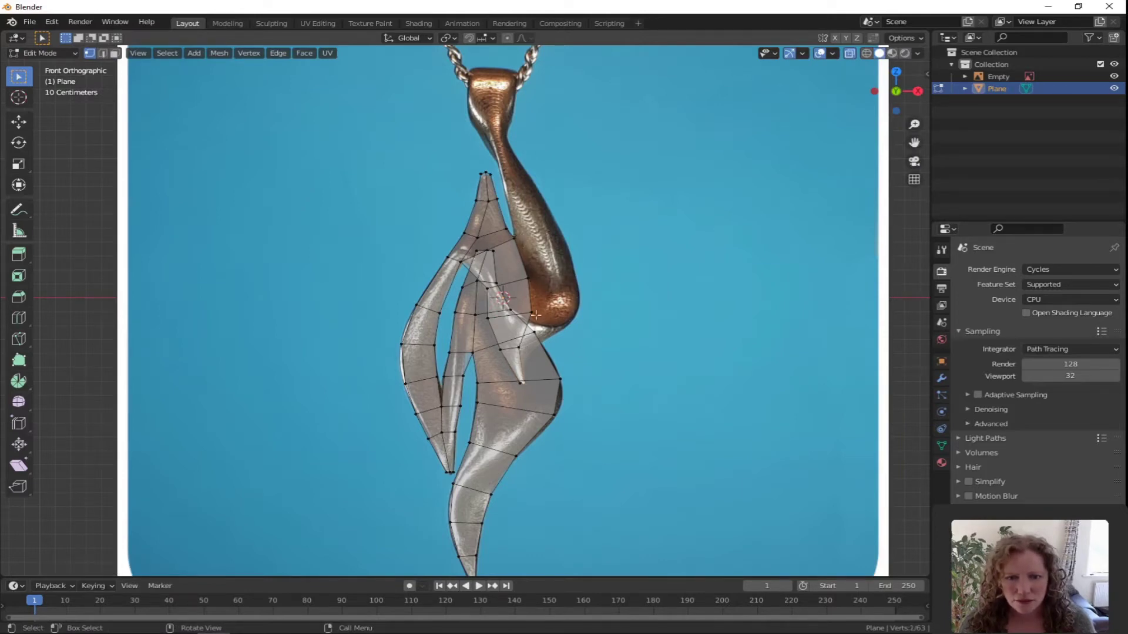
left_click(539, 340)
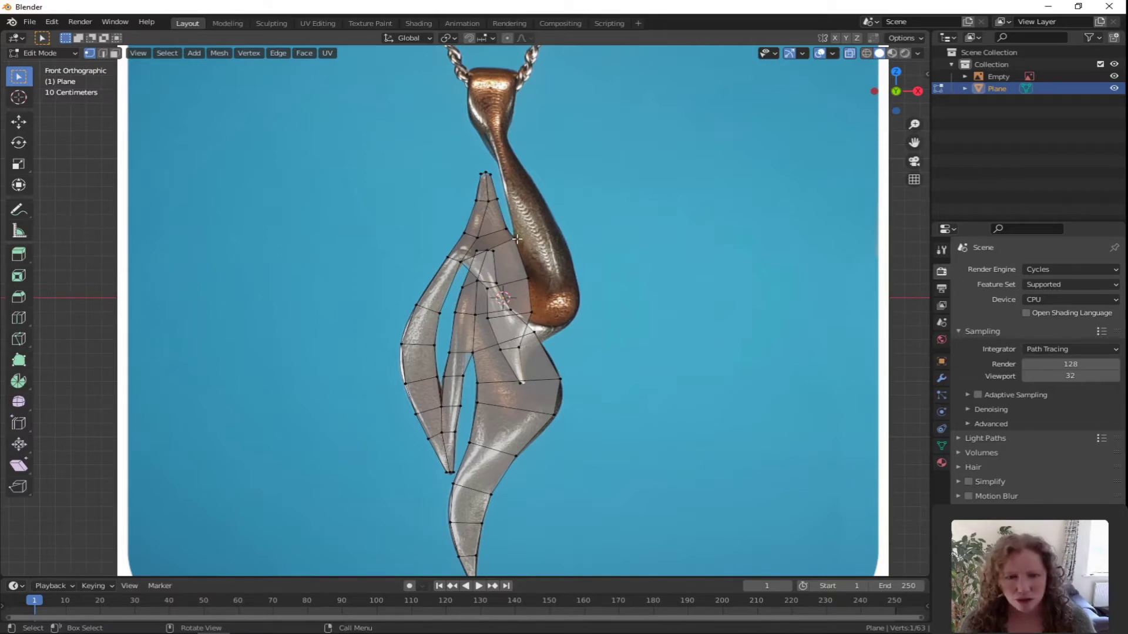
left_click(518, 293, "ctrl")
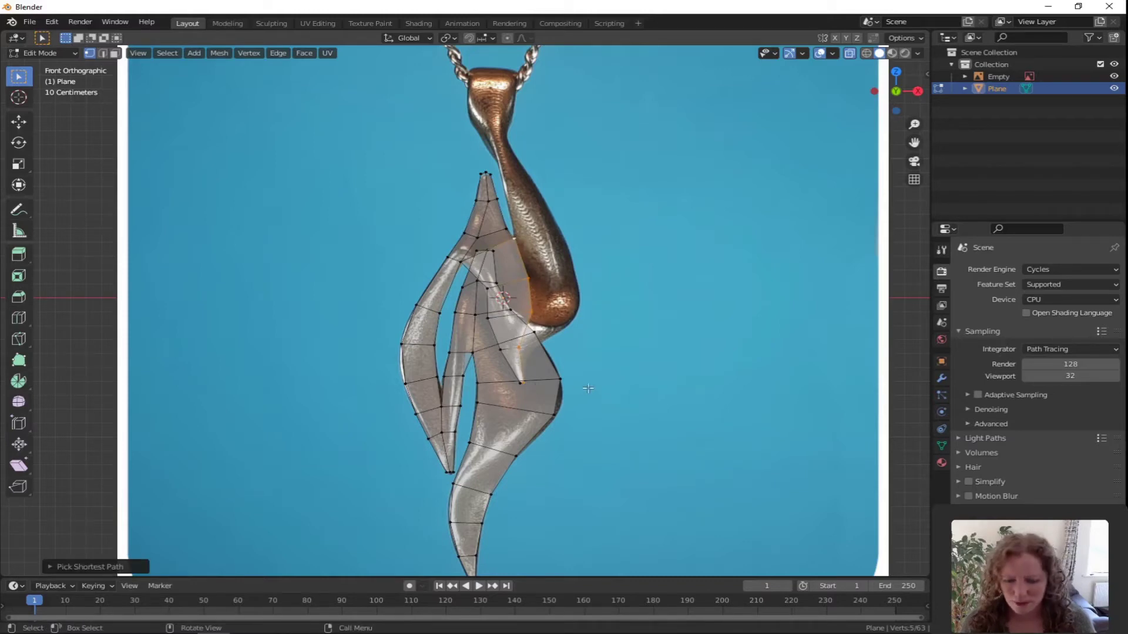
key("g")
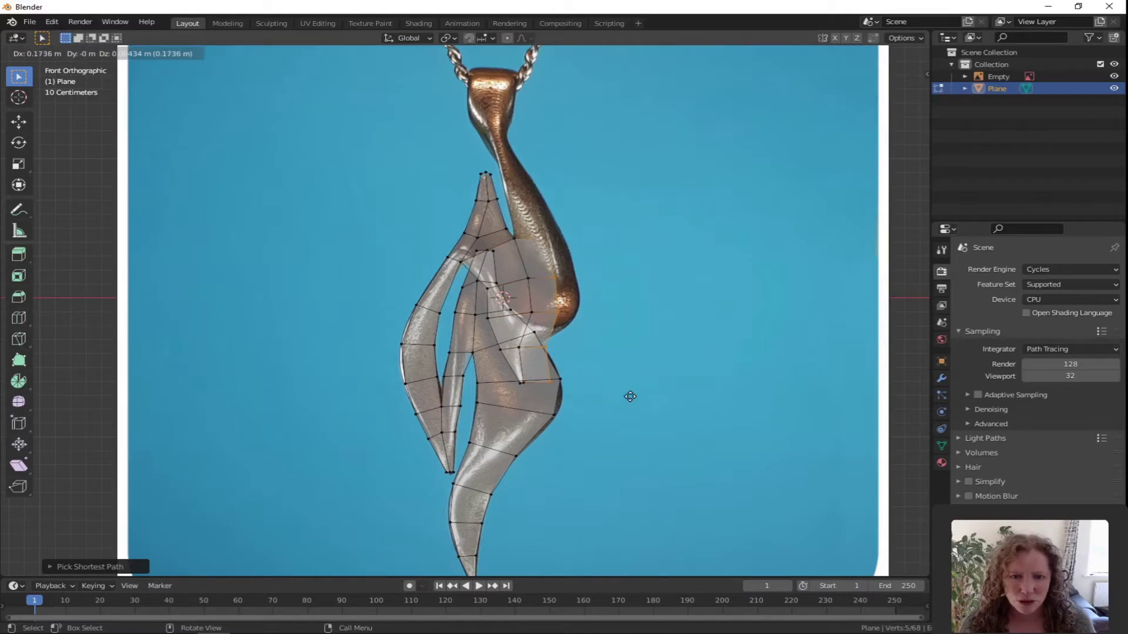
left_click(630, 396)
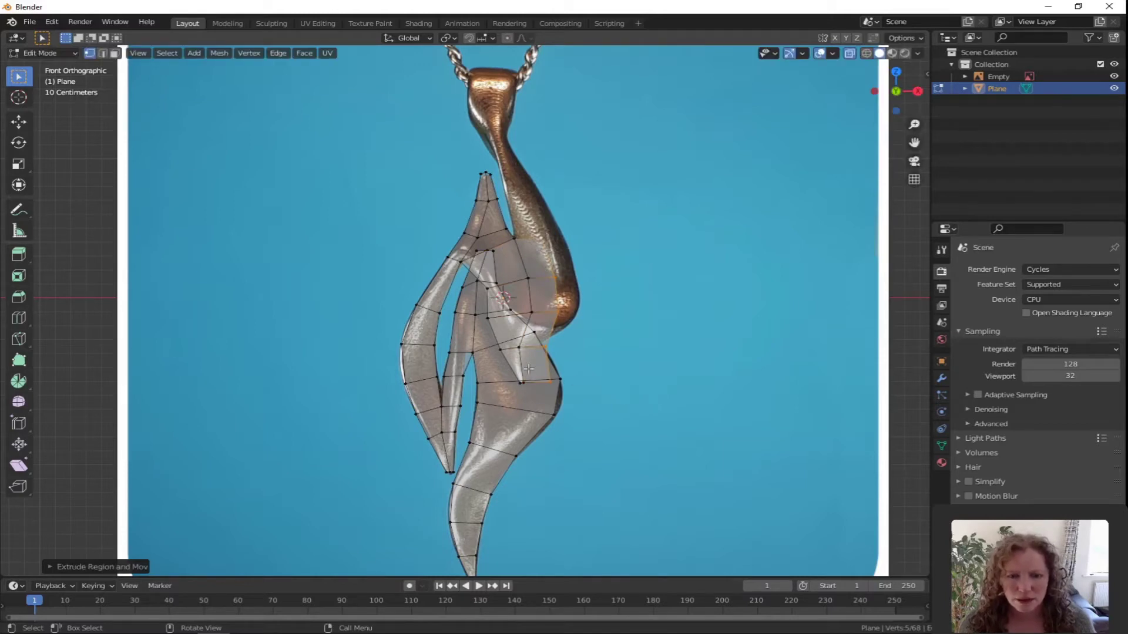
Step: Move the three lower vertices of the extruded outer edge individually so they follow the narrow tip and the pendant's lower bend
left_click(546, 384)
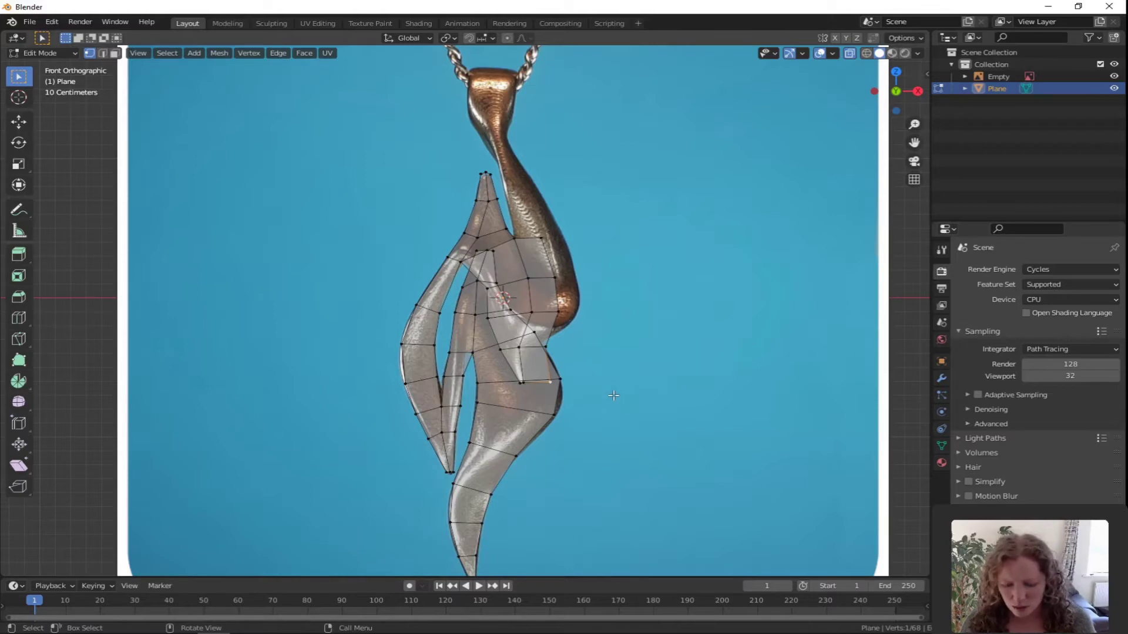
key("g")
left_click(589, 393)
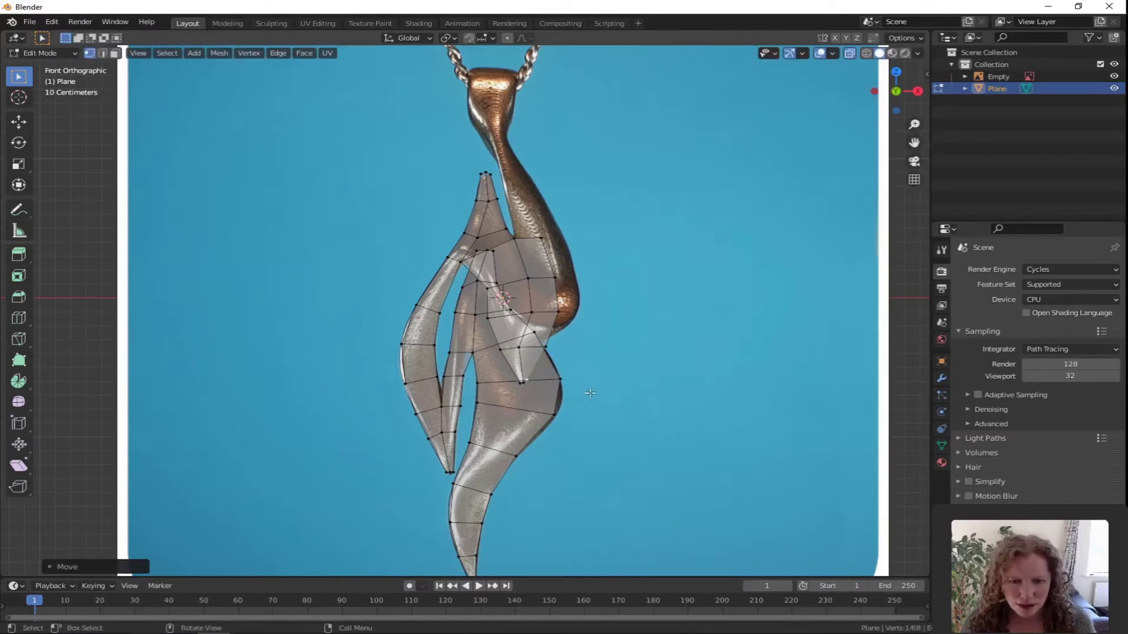
key("g")
right_click(530, 359)
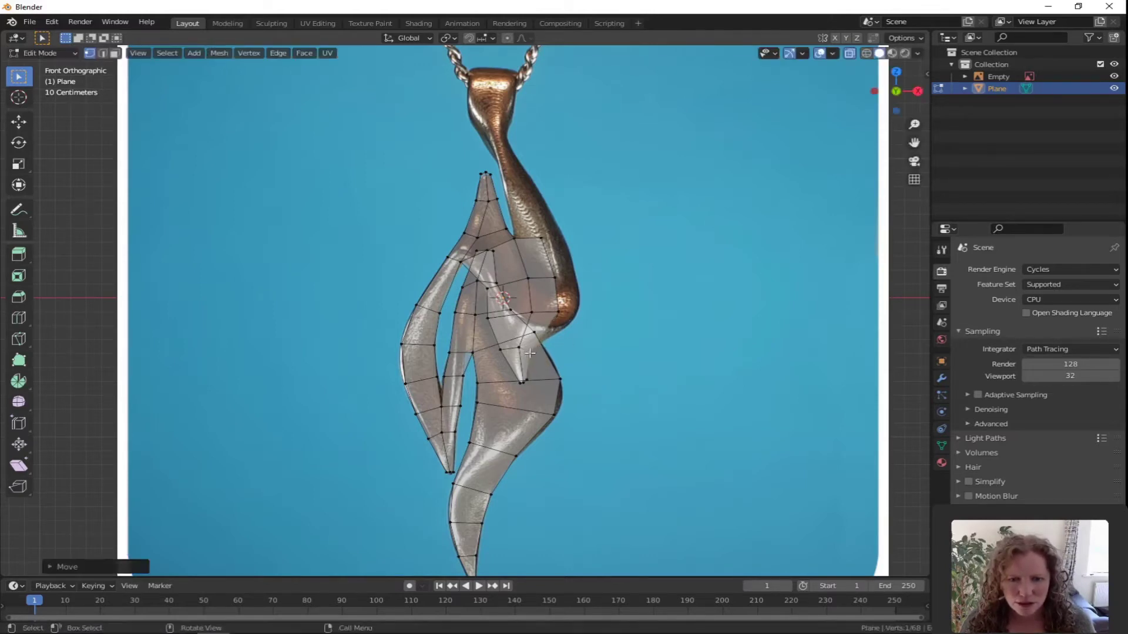
key("g")
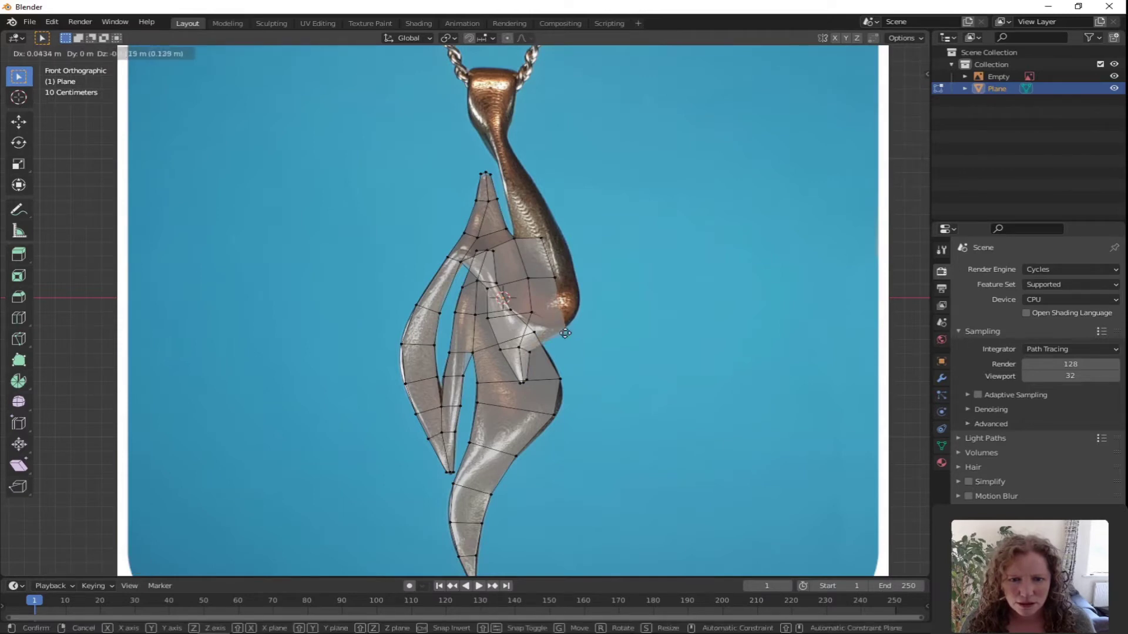
right_click(565, 329)
Step: Move the extruded edge's two upper vertices about 0.25 m and 0.15 m outward onto the pendant's outer bulge
key("g")
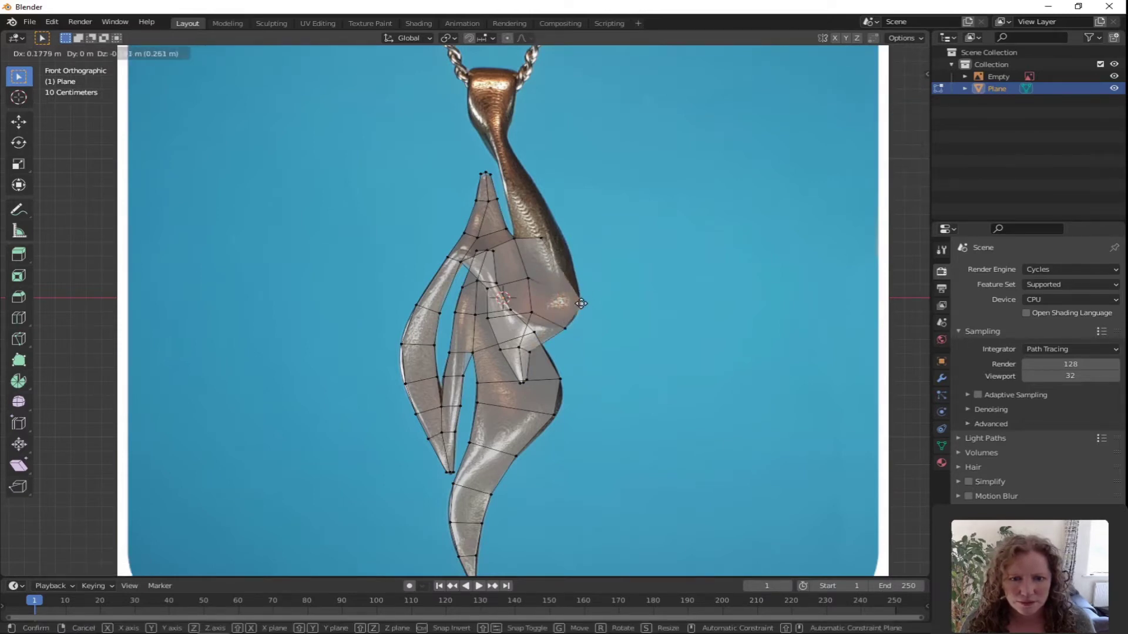
left_click(581, 303)
left_click(541, 237)
key("g")
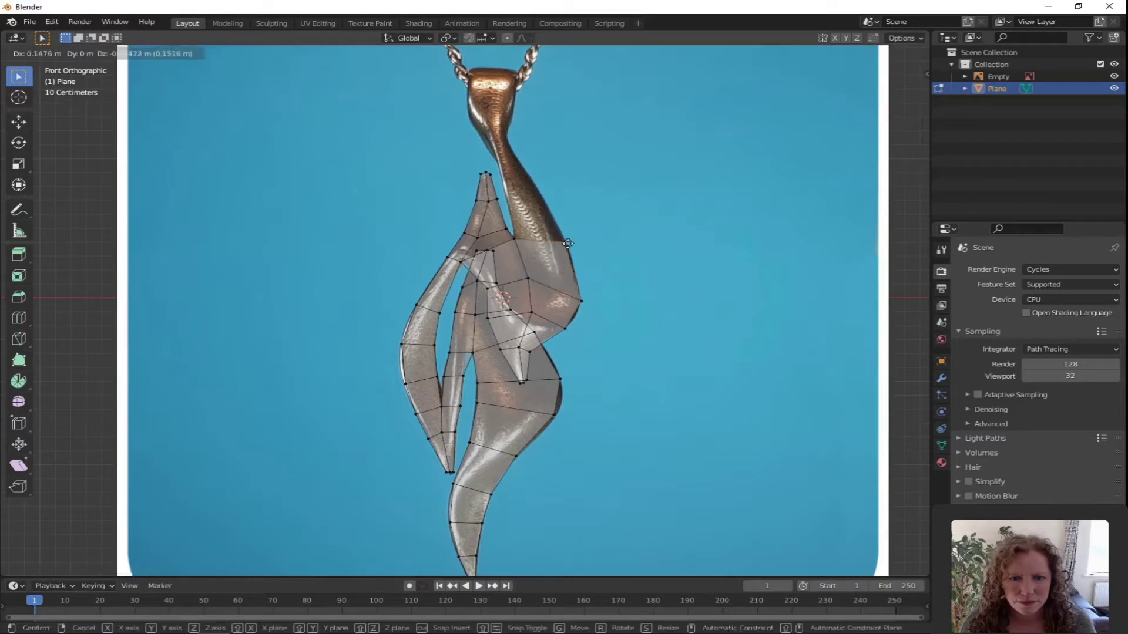
left_click(569, 245)
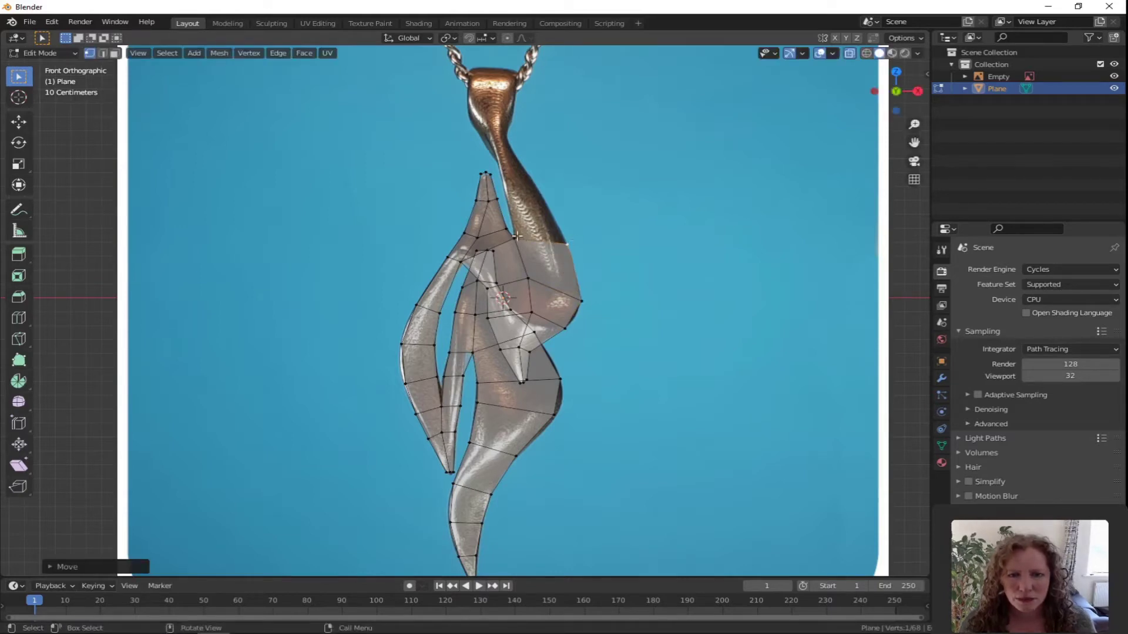
Step: Extrude the wide strand's top edge about 0.35 m upward, then rotate, scale and move the new edge to fit the photo
left_click(568, 248, "shift")
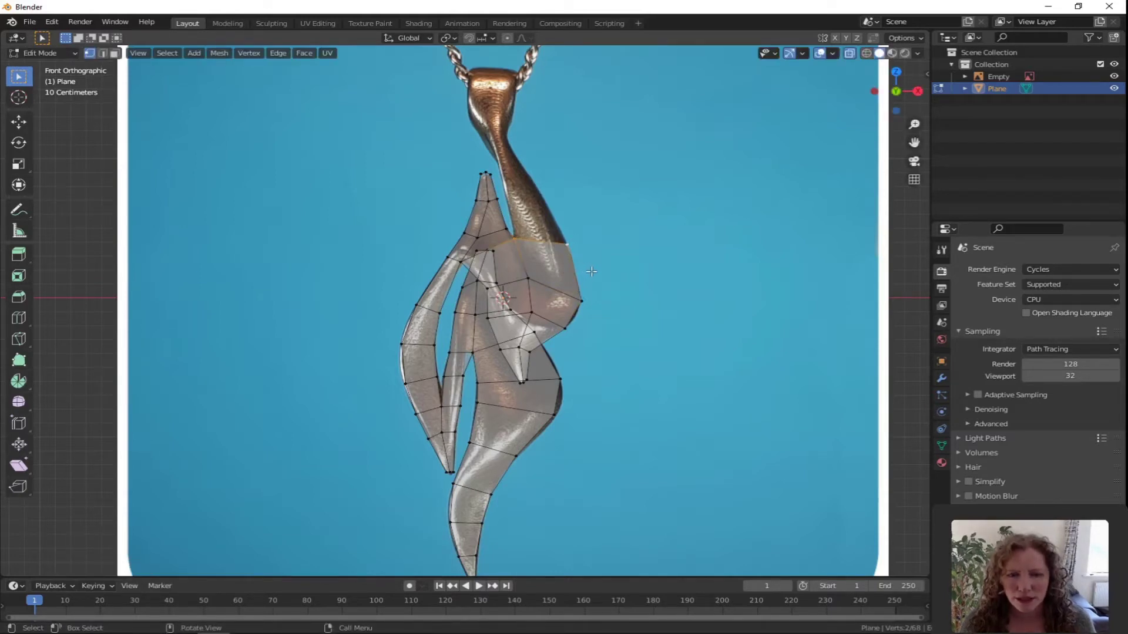
key("e")
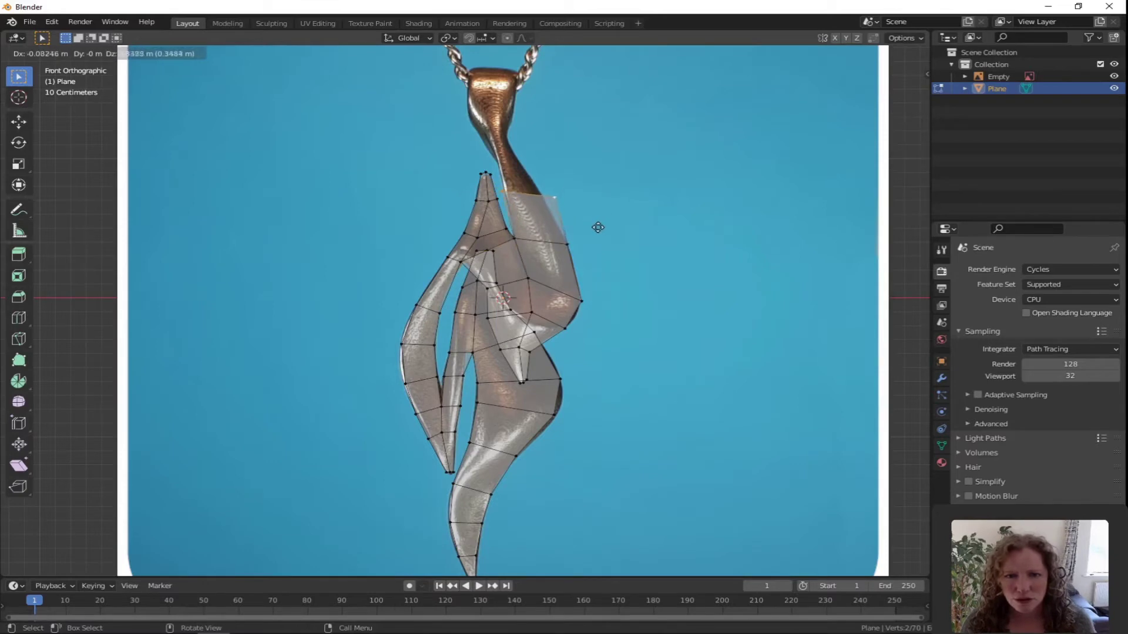
left_click(598, 227)
key("r")
left_click(649, 200)
key("s")
left_click(617, 244)
key("g")
left_click(614, 246)
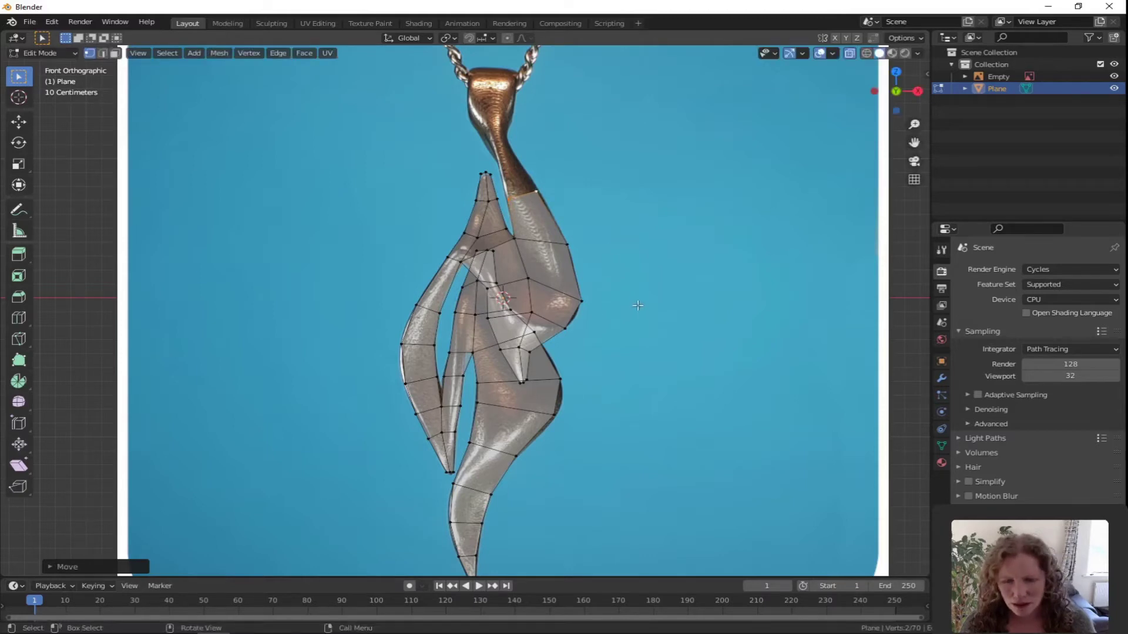
Step: Extrude another segment about 0.39 m up toward -X, then rotate its end edge and scale it to about 0.68 at the pendant's neck
key("e")
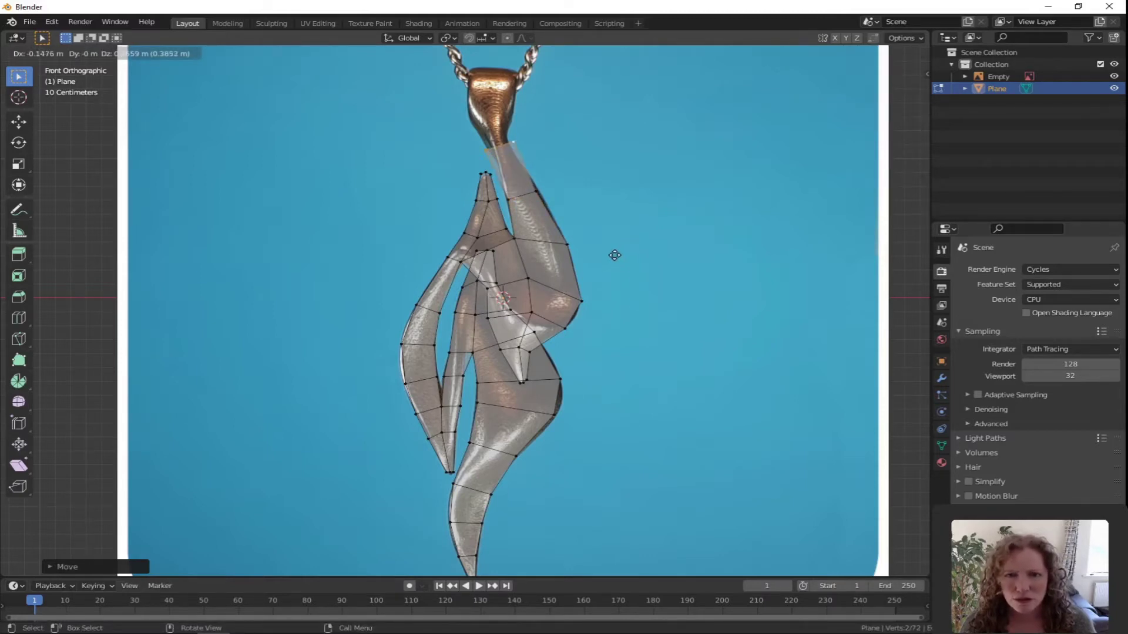
left_click(614, 255)
key("r")
left_click(627, 317)
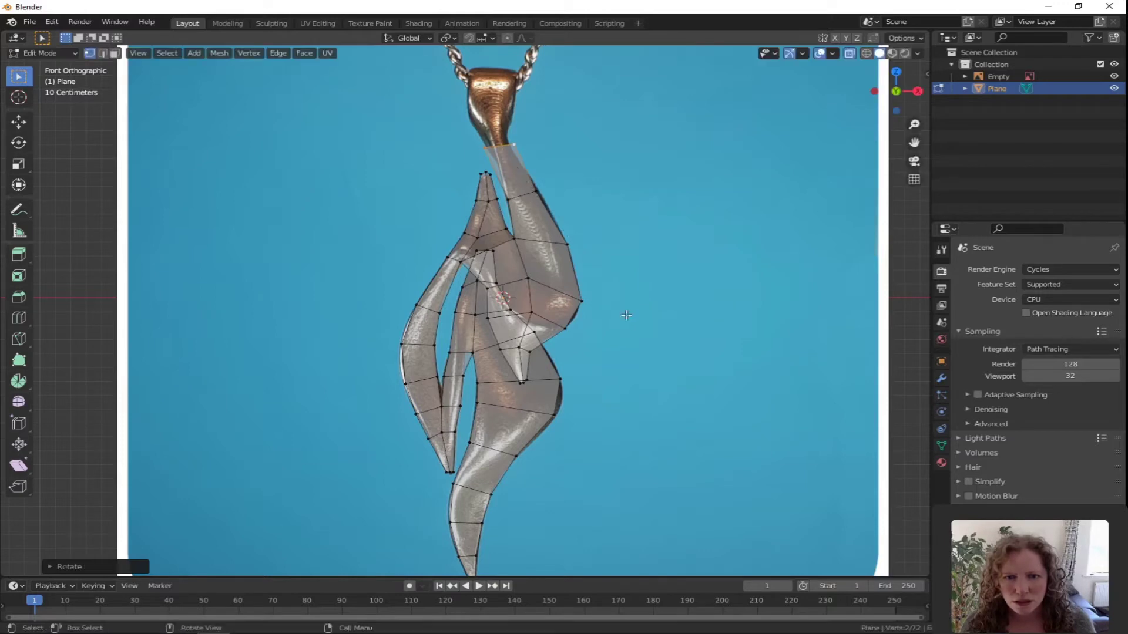
key("s")
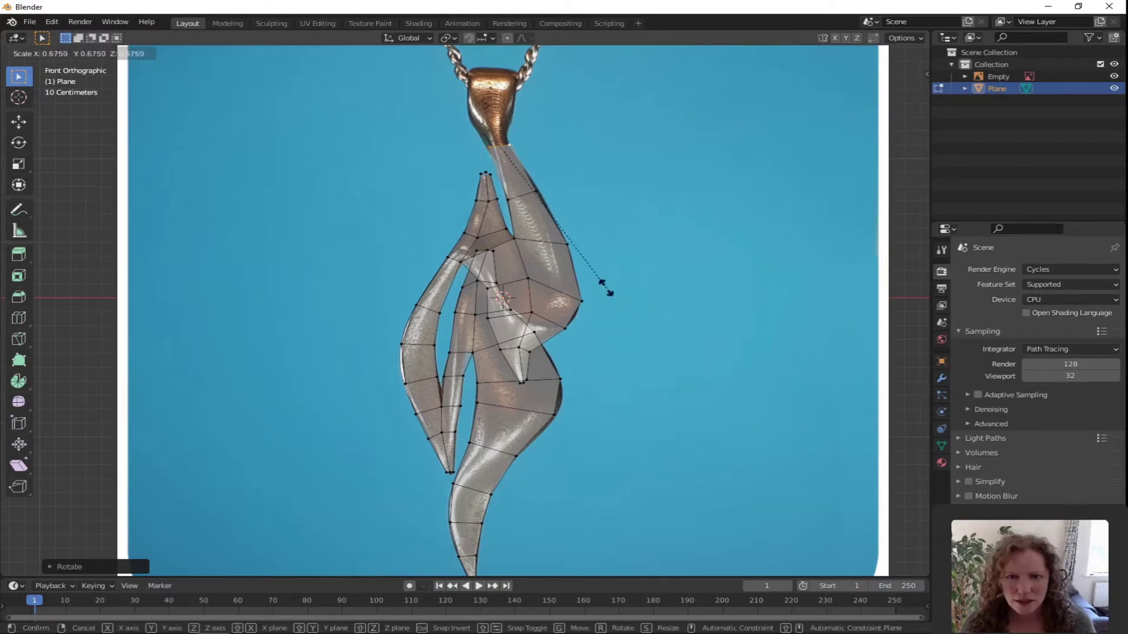
left_click(607, 290)
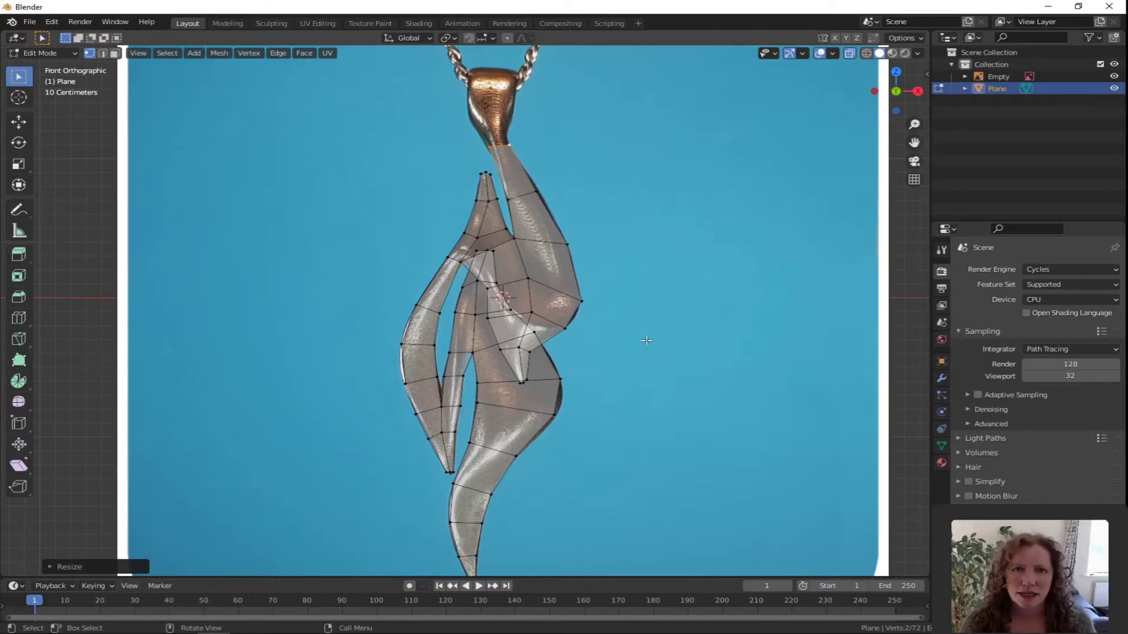
Step: Save the project as smoke_tut2.blend in the 10_smoke_necklace folder
left_click(31, 22)
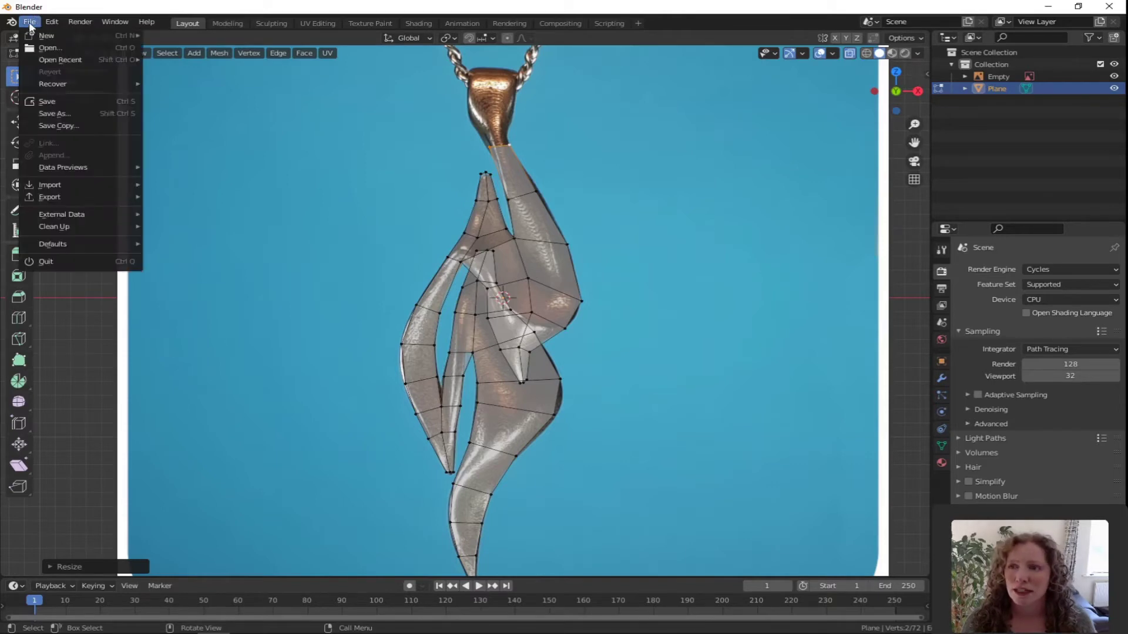
left_click(47, 102)
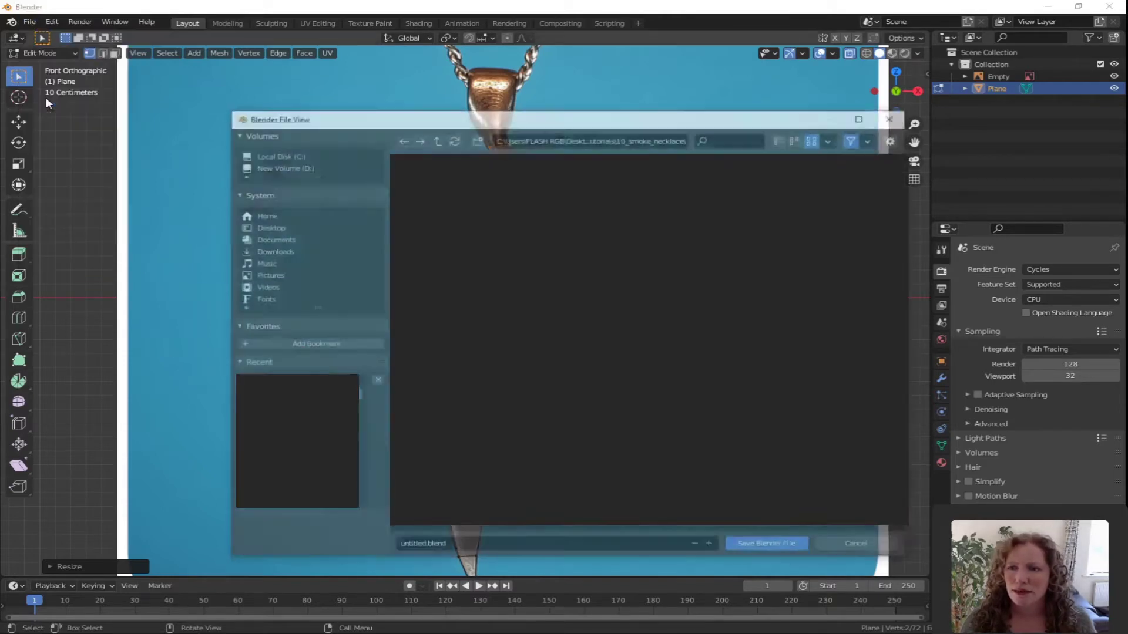
left_click(478, 547)
type("smoke_tut2")
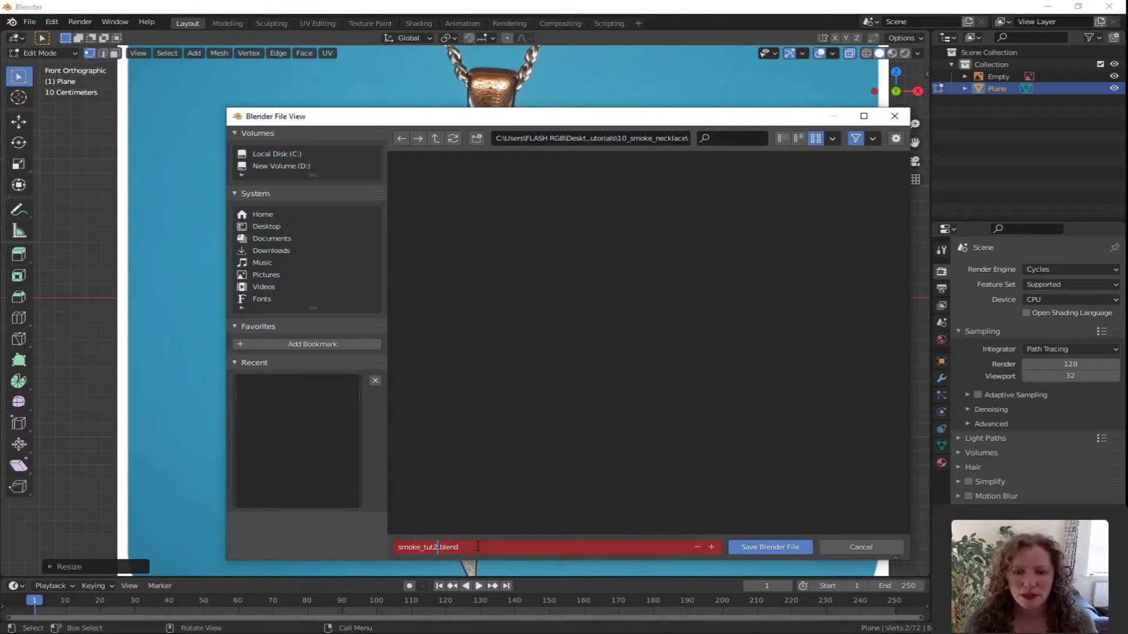
key("Return")
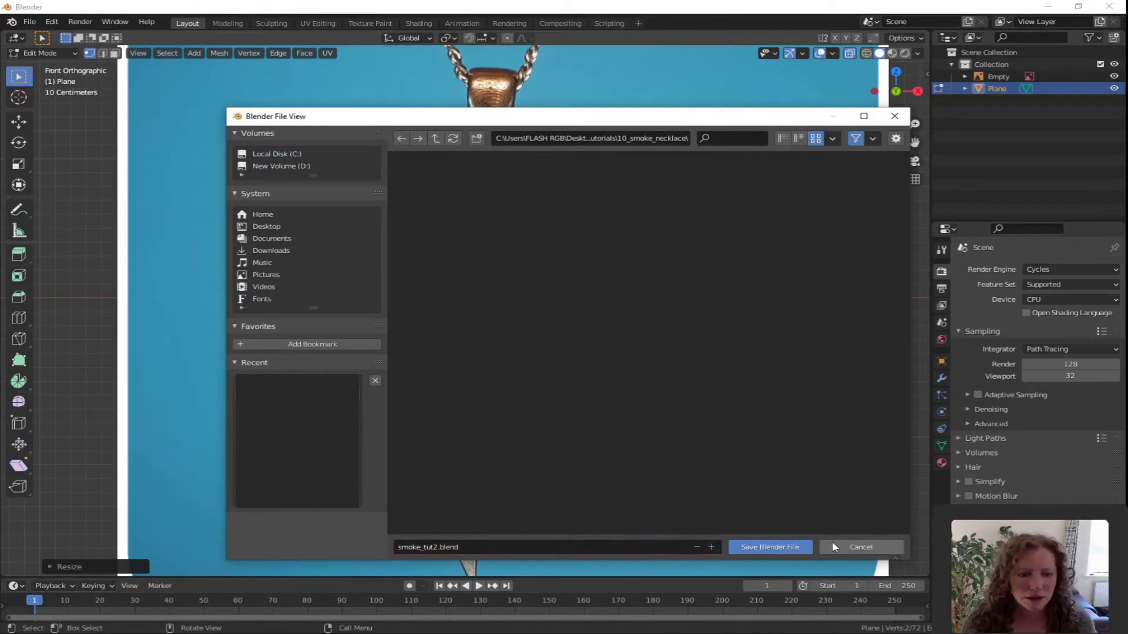
left_click(781, 546)
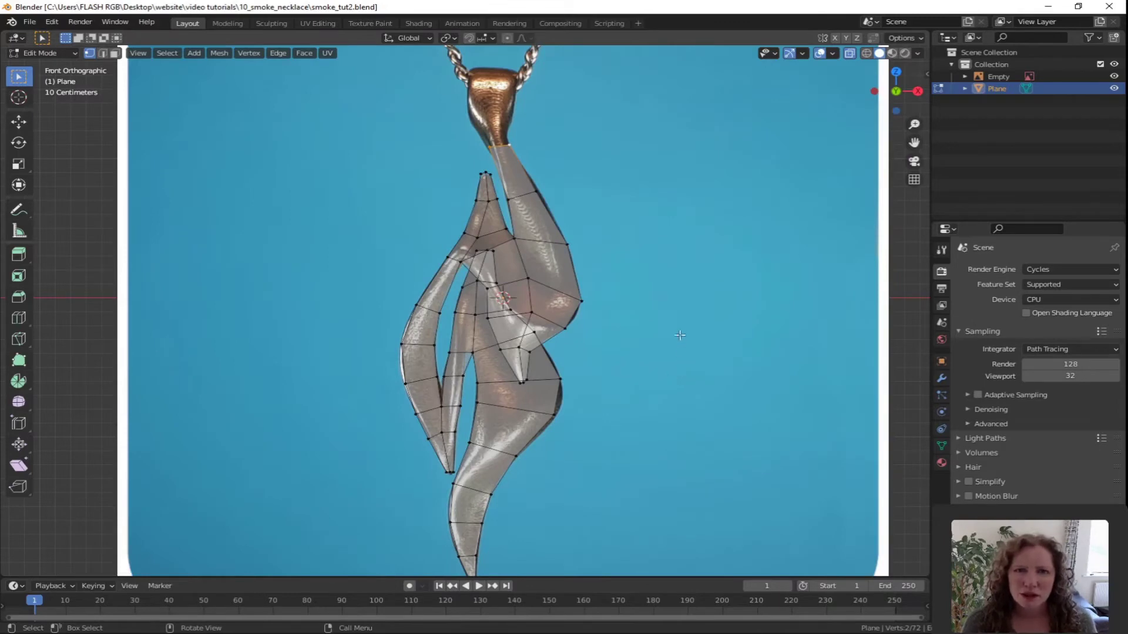
Step: Hide the Empty reference image and inspect the mesh's depth from several angles
middle_click_drag(741, 321, 660, 347)
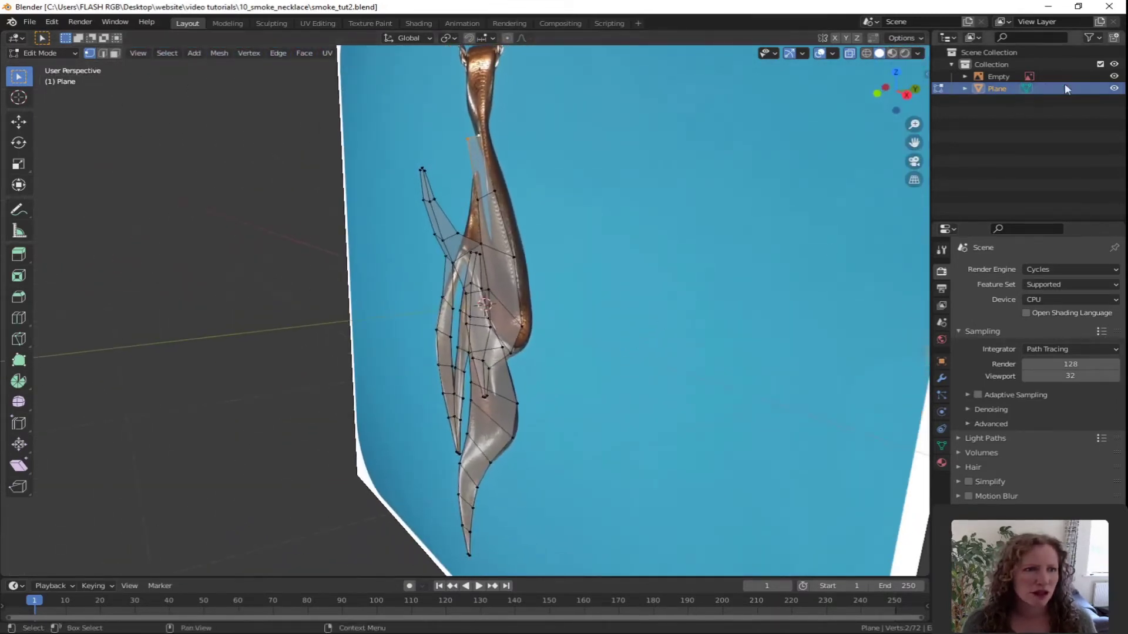
left_click(1116, 77)
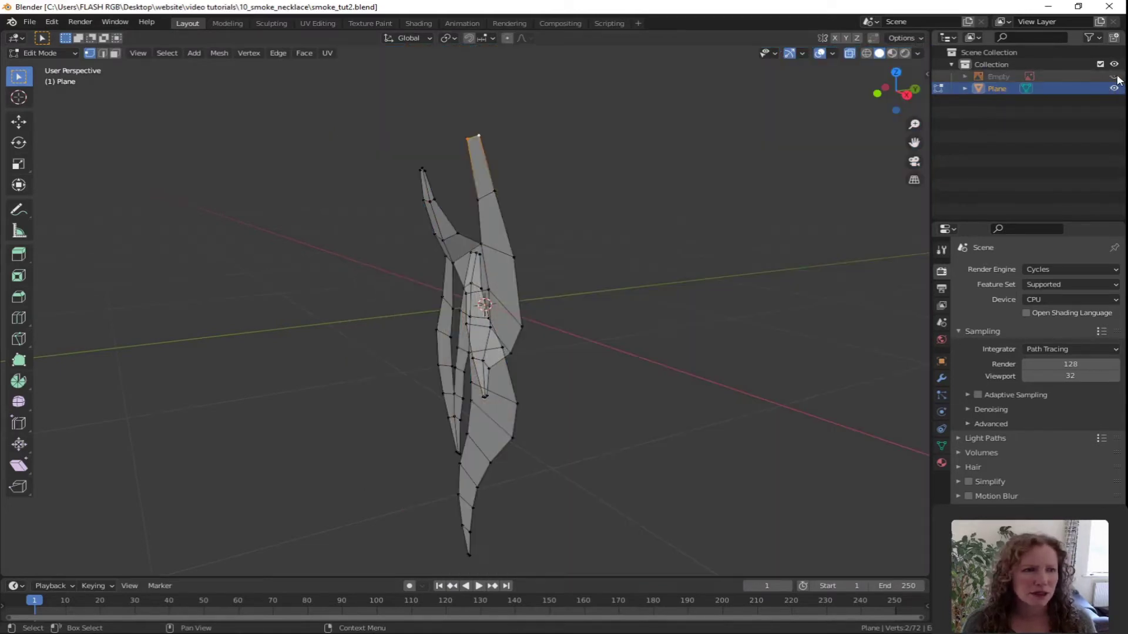
middle_click_drag(590, 398, 574, 344)
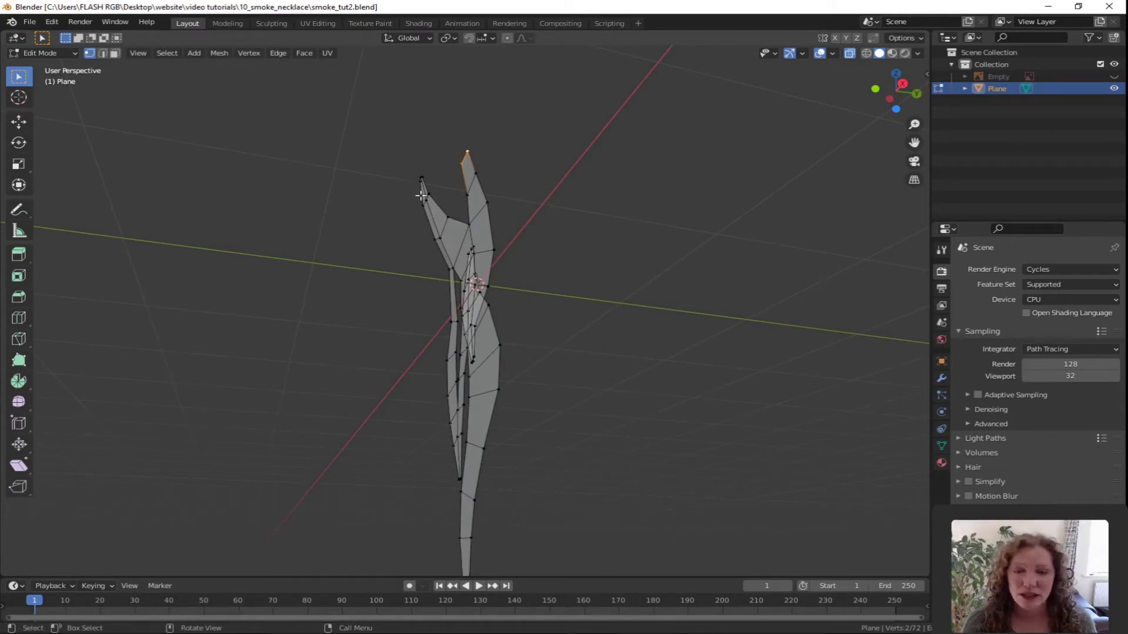
middle_click_drag(451, 248, 553, 301)
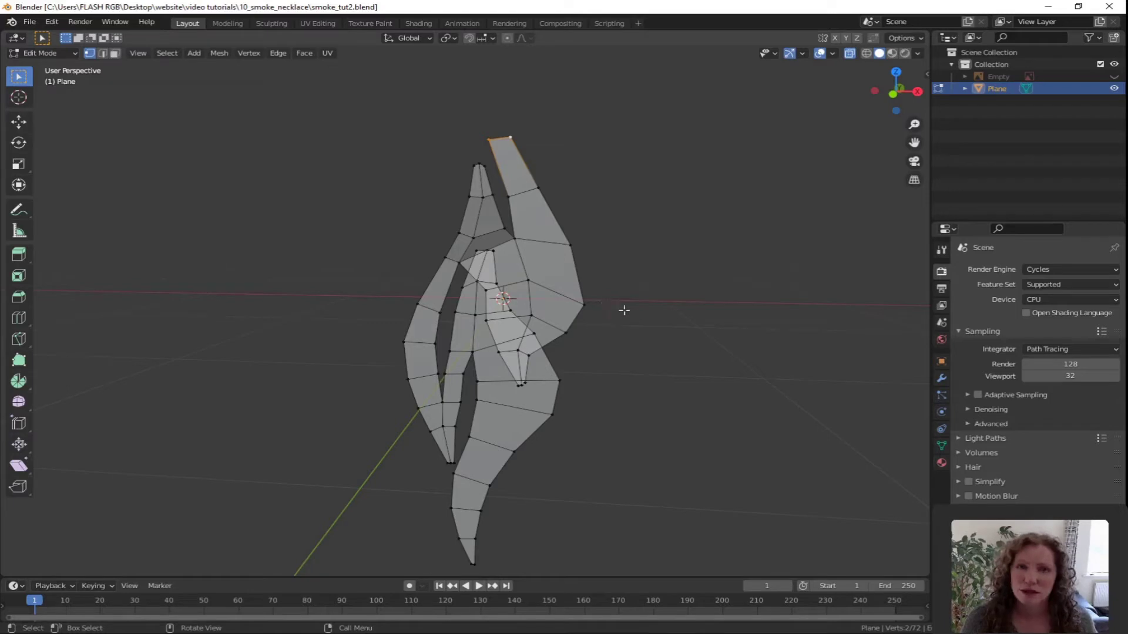
Step: In face selection mode, select the faces from the small pointed tip through the wide outer strand to its upper end
key("3")
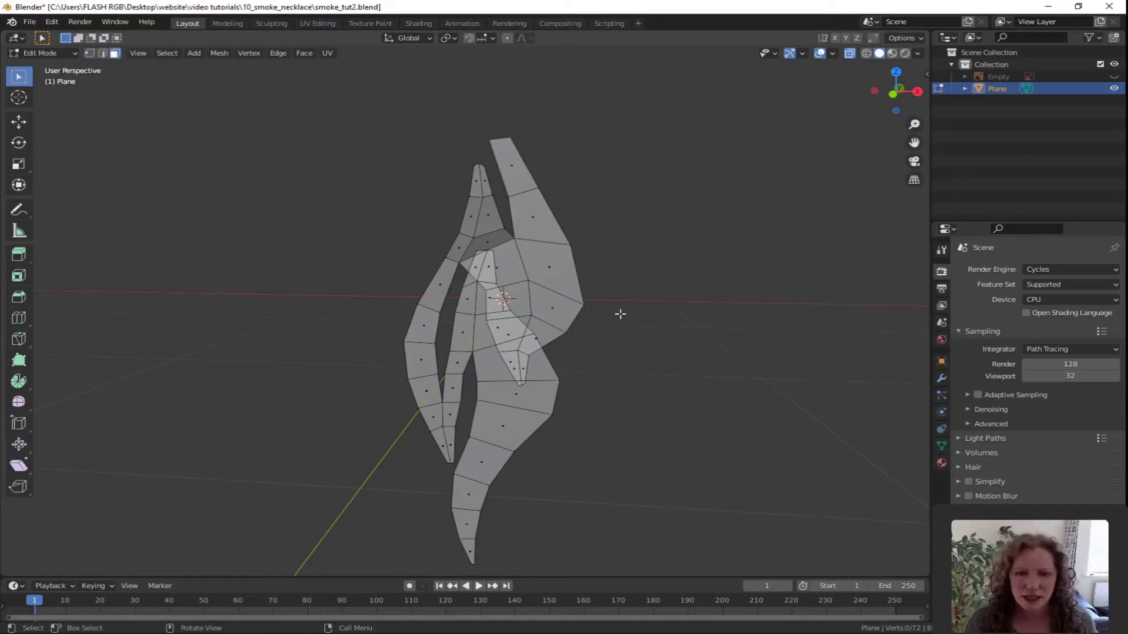
middle_click_drag(627, 327, 693, 336)
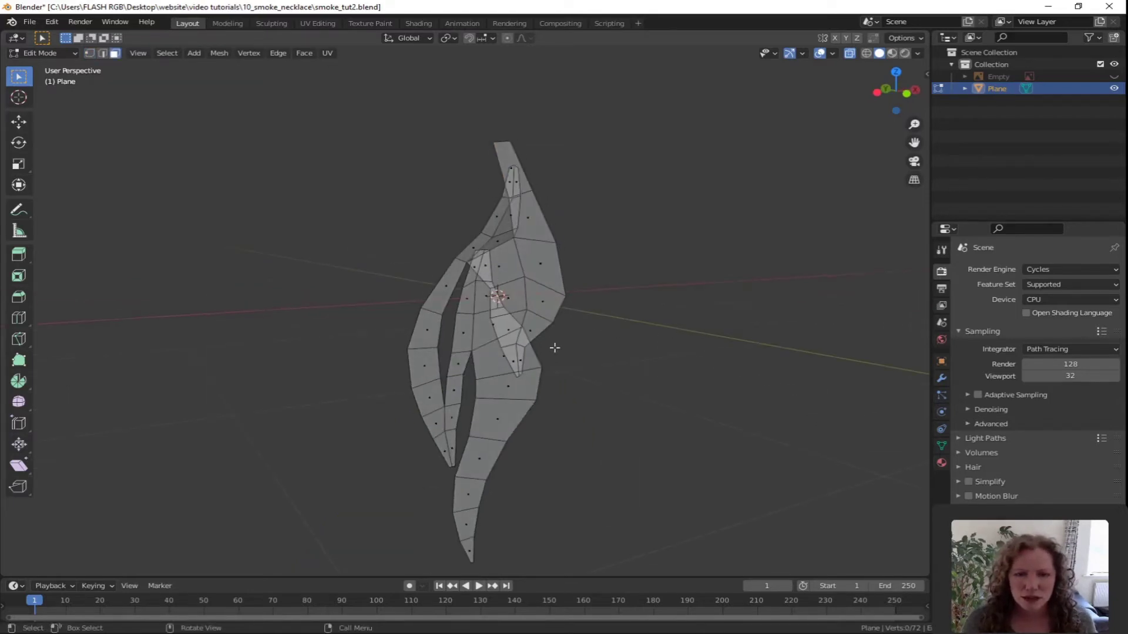
left_click(518, 320)
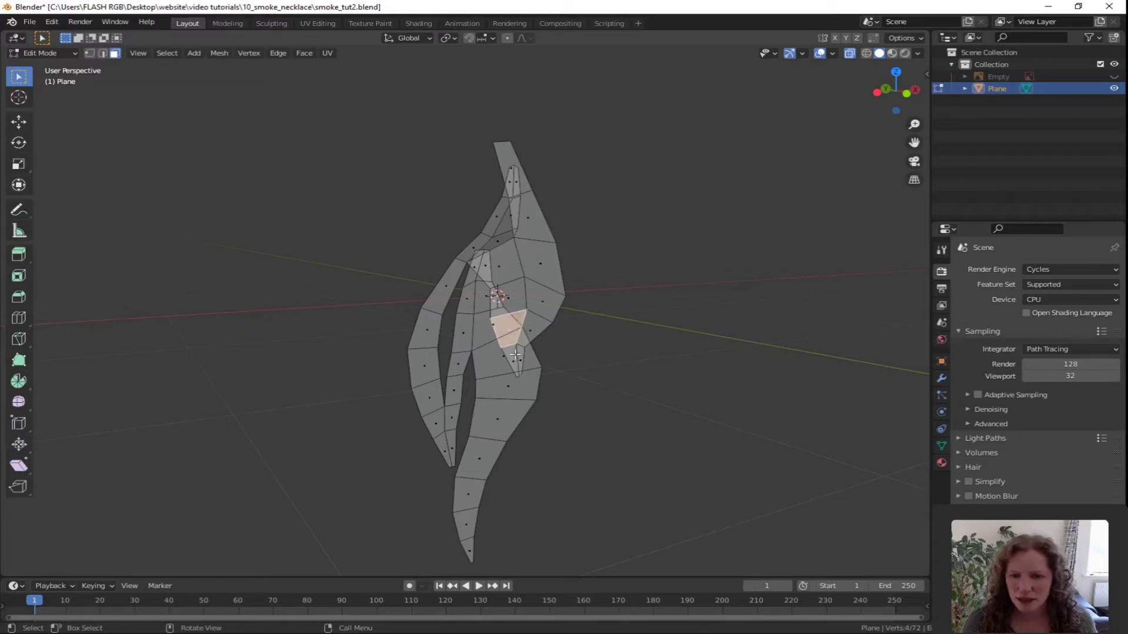
left_click(515, 354, "shift")
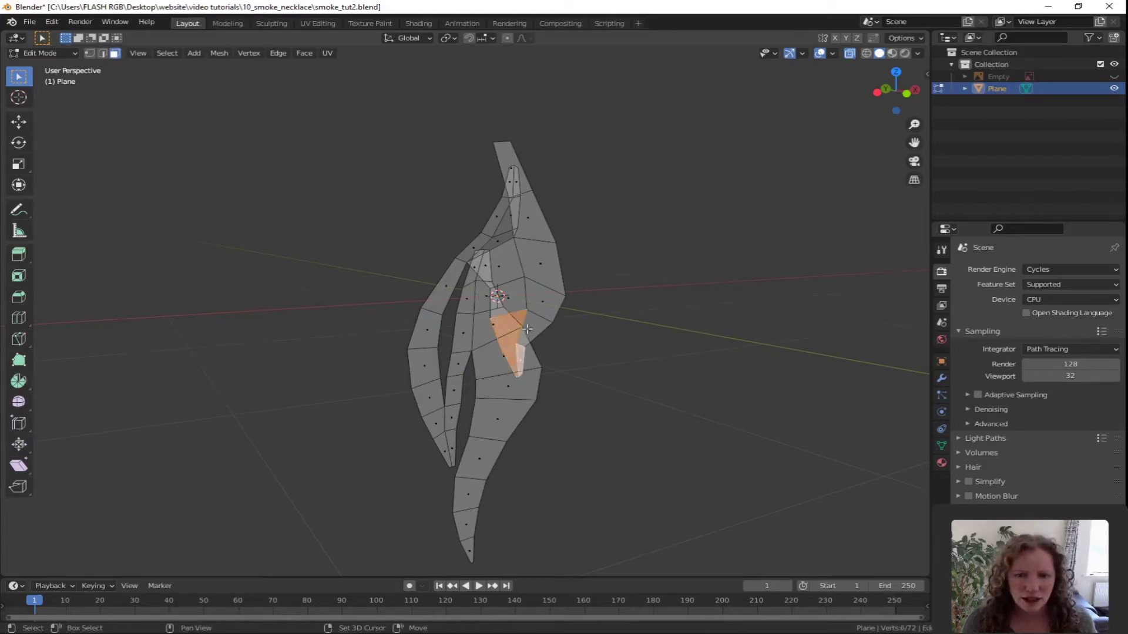
left_click(546, 291, "shift")
left_click(515, 263, "shift")
left_click(485, 270, "shift")
left_click(531, 219, "shift")
middle_click_drag(596, 285, 546, 264)
left_click(509, 207, "shift")
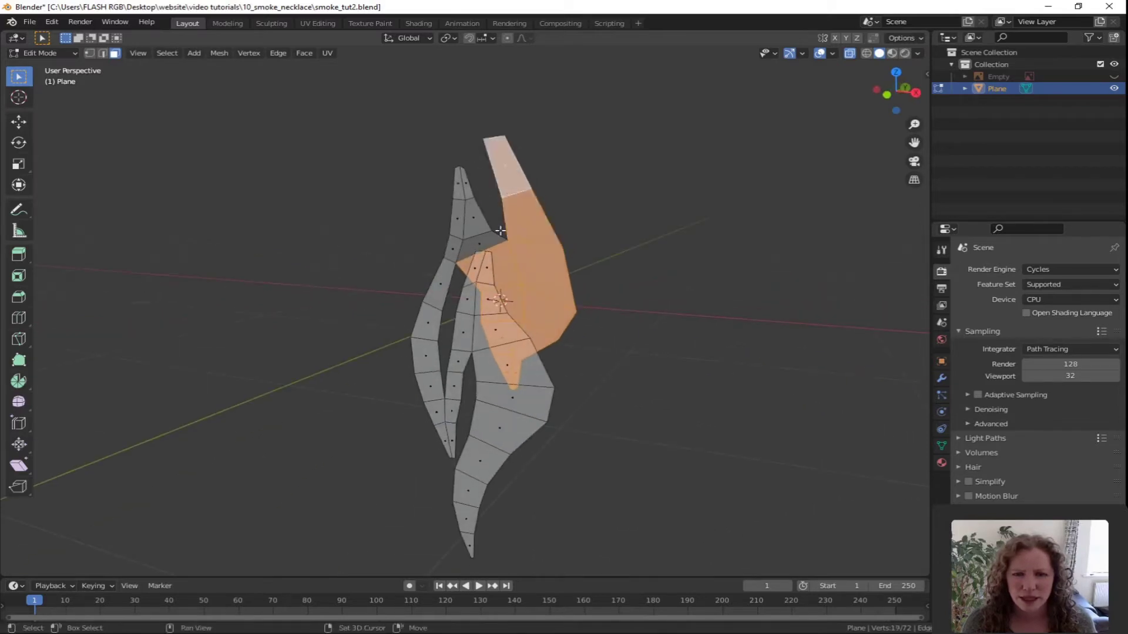
Step: Add the faces of the shorter upward-pointing strand, from its base to its tip, to the selection
left_click(480, 240, "shift")
left_click(457, 229, "shift")
left_click(467, 192, "shift")
left_click(472, 218, "shift")
left_click(457, 185, "shift")
Step: From the right orthographic view, flatten the selected faces by scaling them to 0 along global Y, and check the result in perspective
middle_click_drag(637, 342, 590, 364)
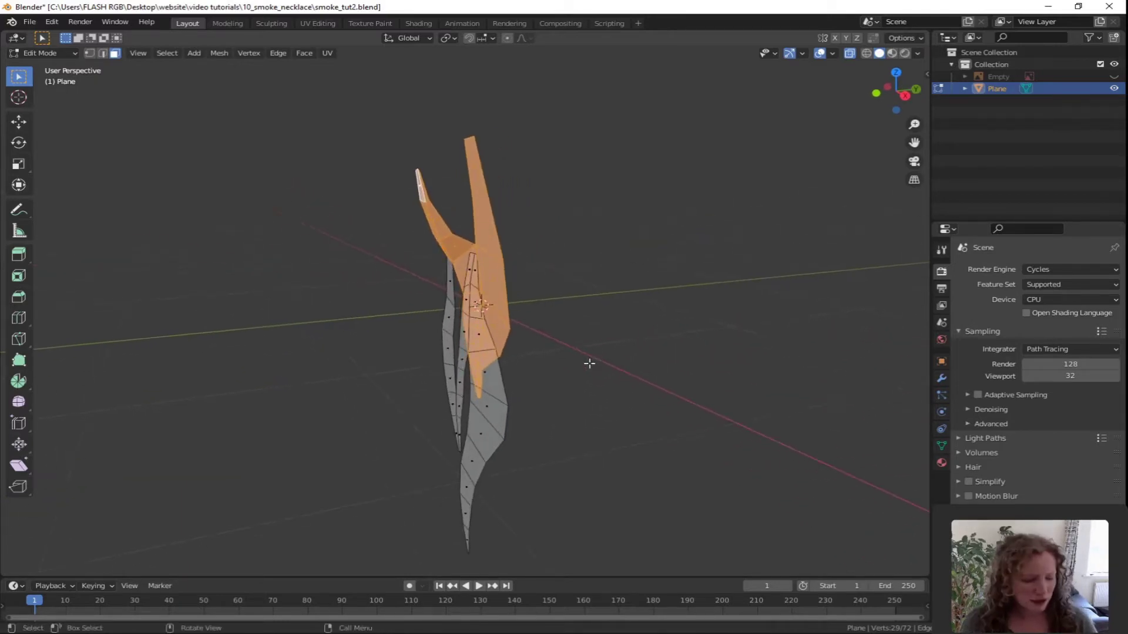
key("KP_3")
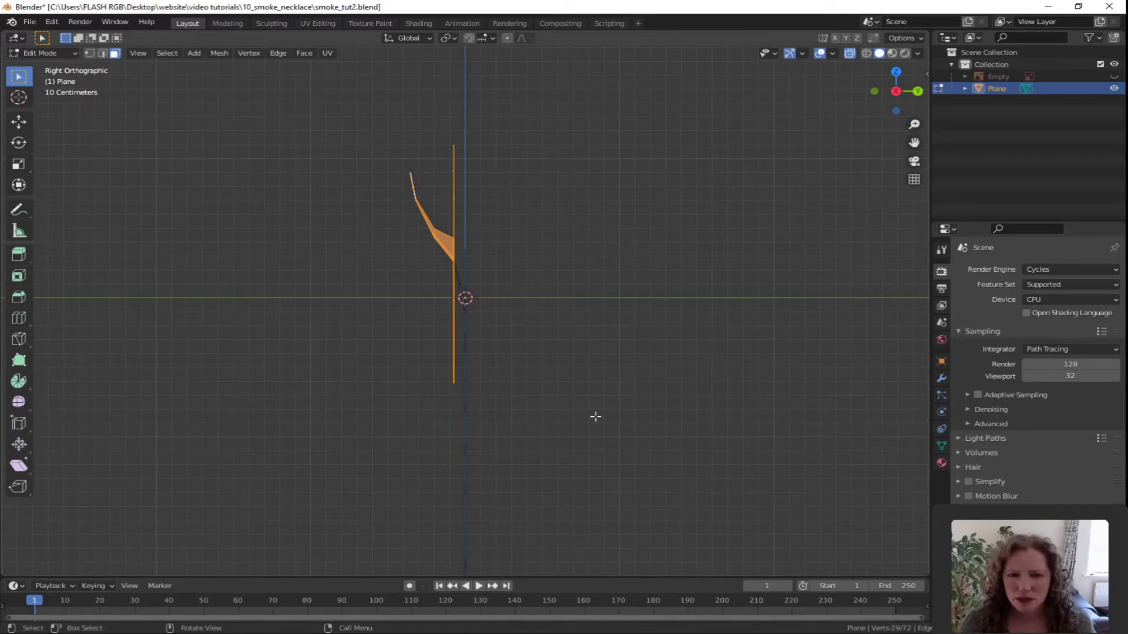
key("s")
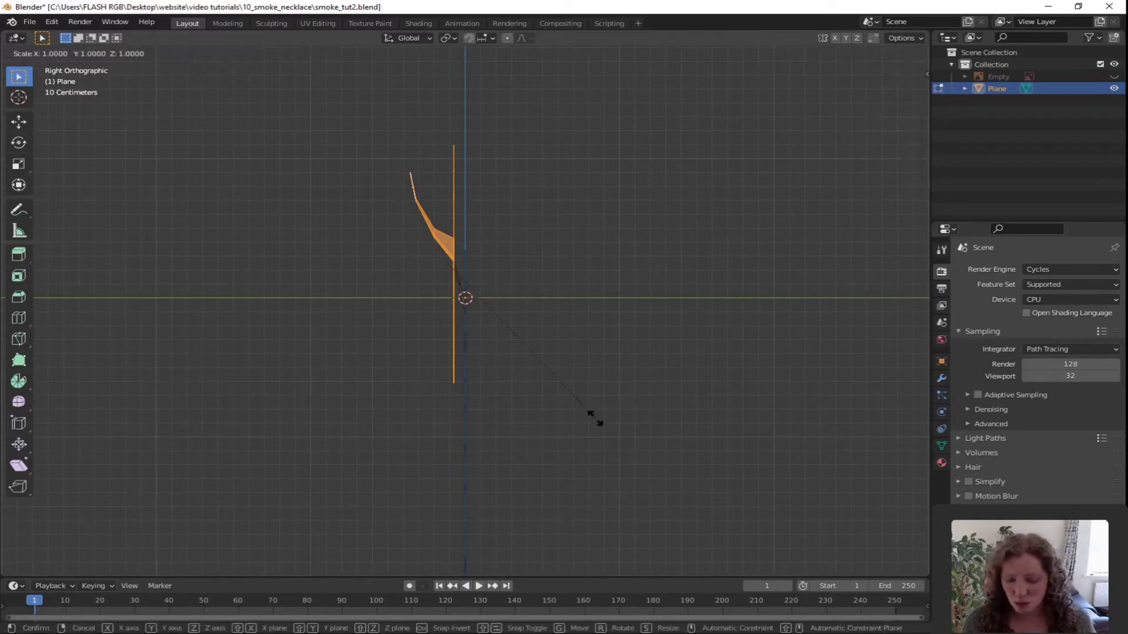
key("y")
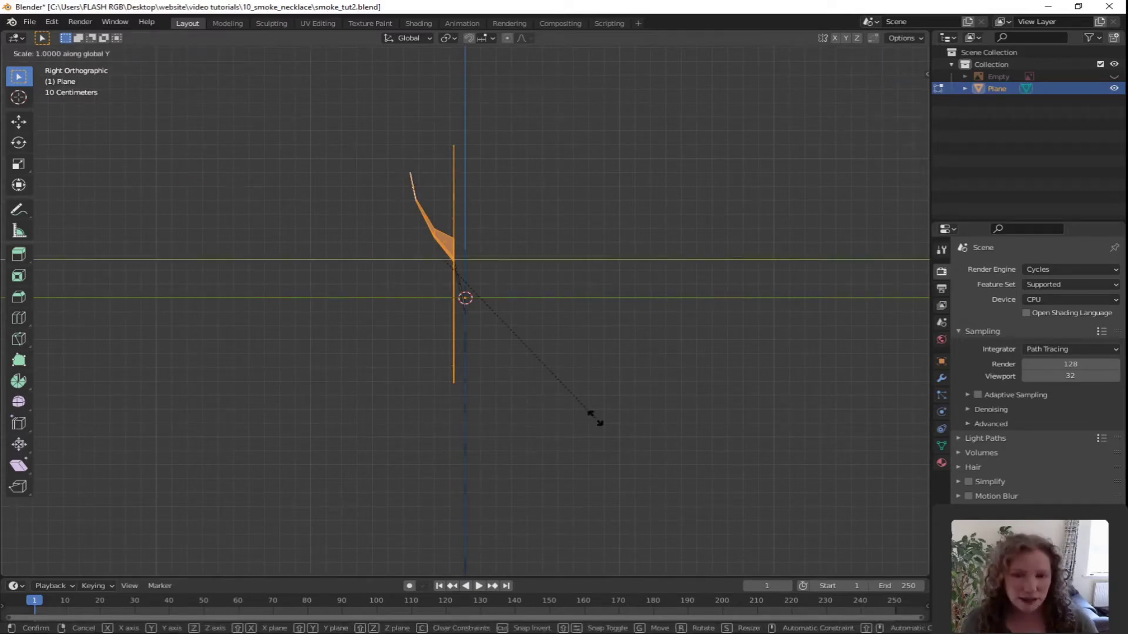
key("0")
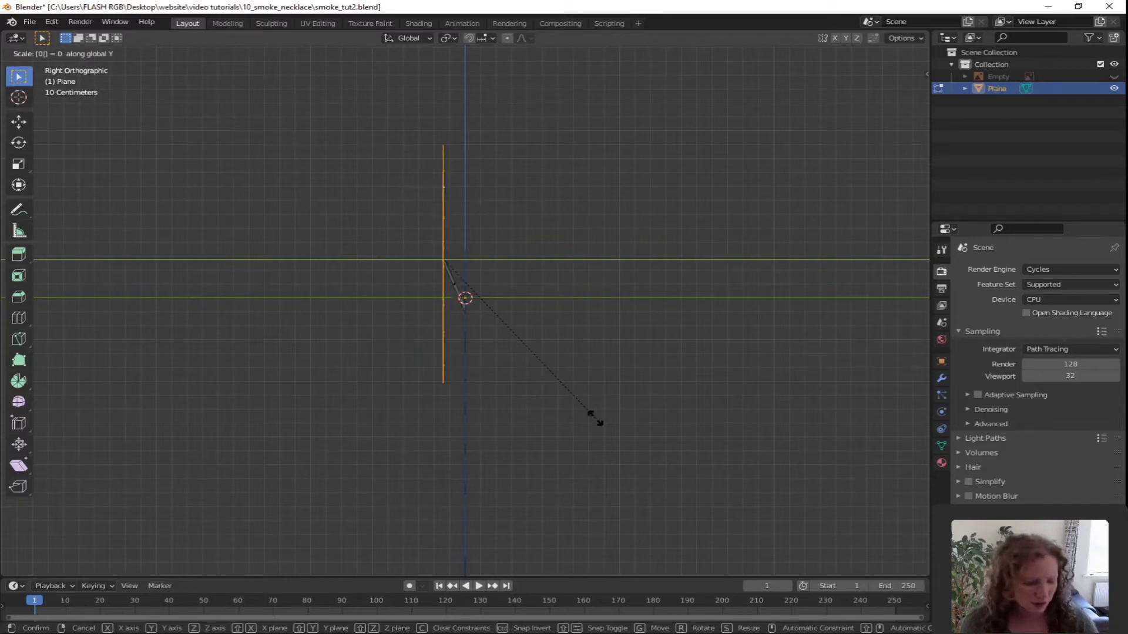
key("Return")
mouse_move(541, 309)
middle_mouse_down()
mouse_move(572, 327)
mouse_move(644, 338)
mouse_move(645, 353)
mouse_move(541, 289)
middle_mouse_up()
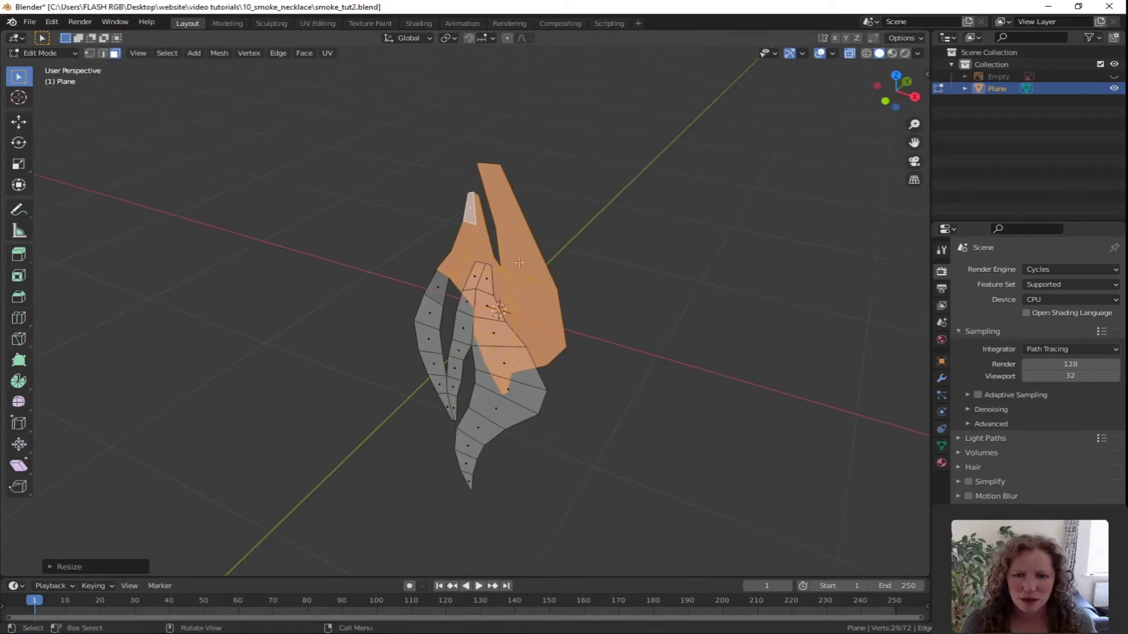
middle_click_drag(574, 340, 715, 343)
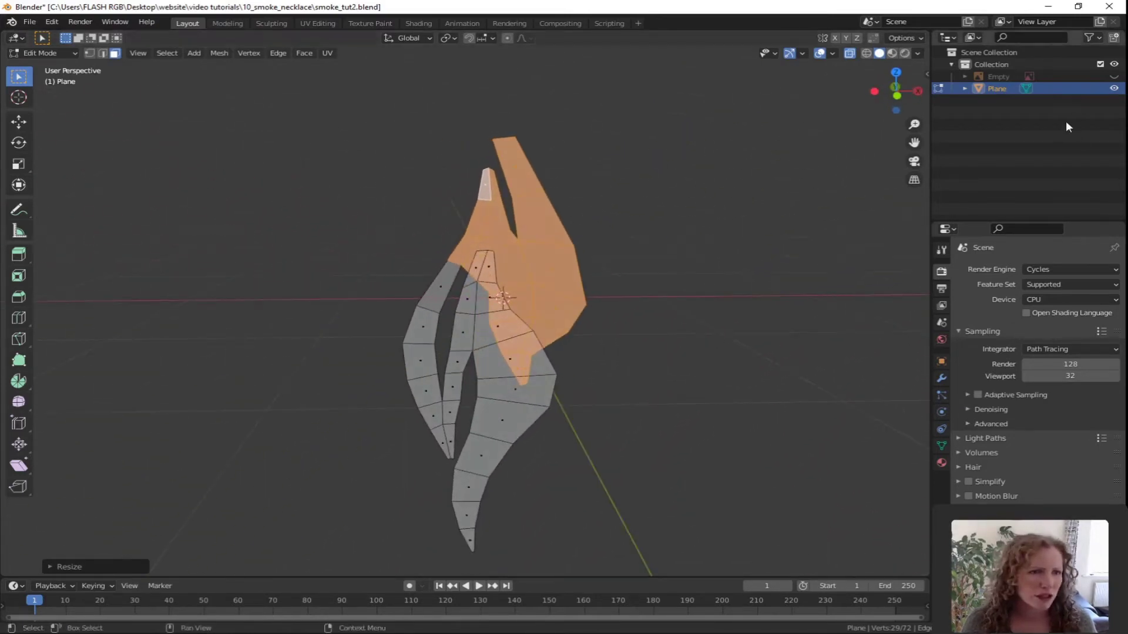
Step: Show the Empty reference image again, switch to vertex selection and deselect the whole mesh
left_click(1114, 77)
middle_click_drag(695, 385, 709, 399)
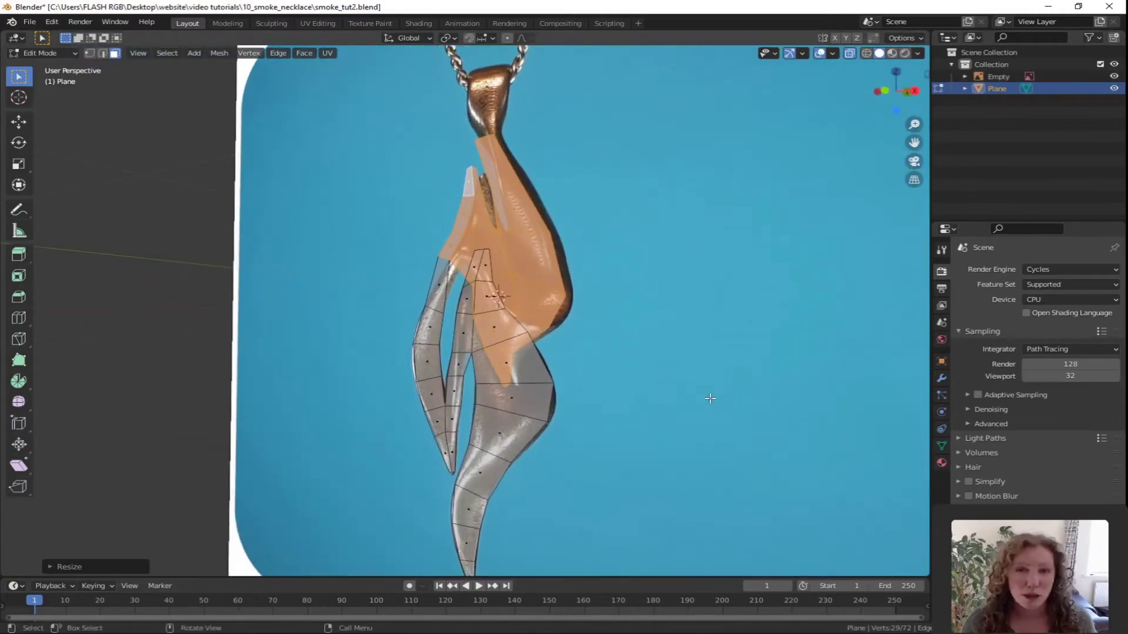
key("1")
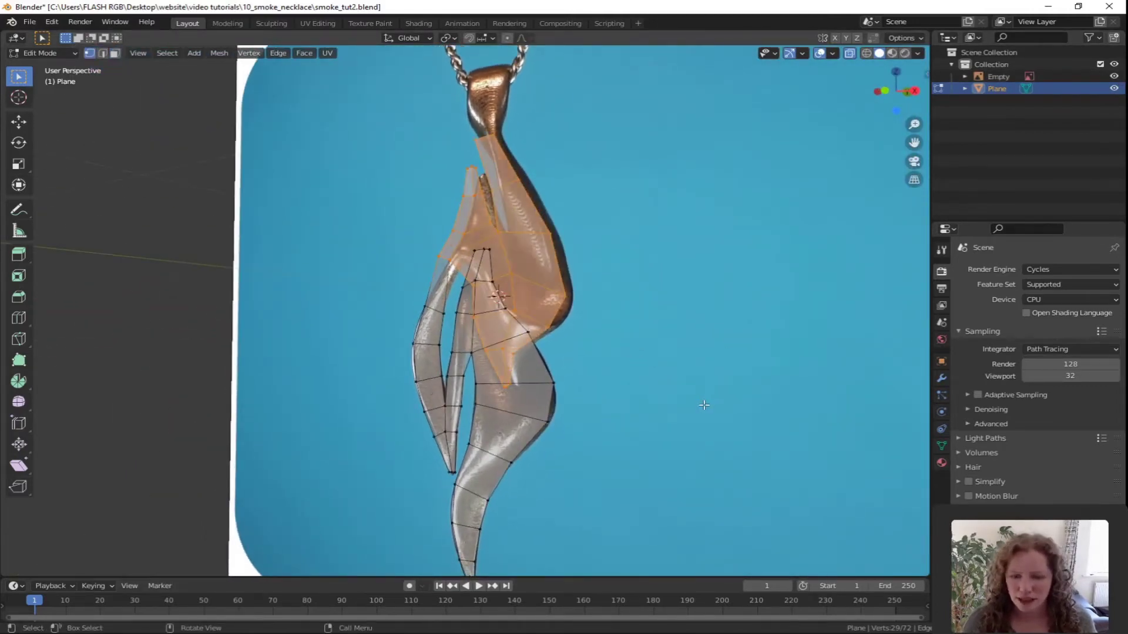
key("alt+a")
middle_click_drag(669, 417, 729, 466)
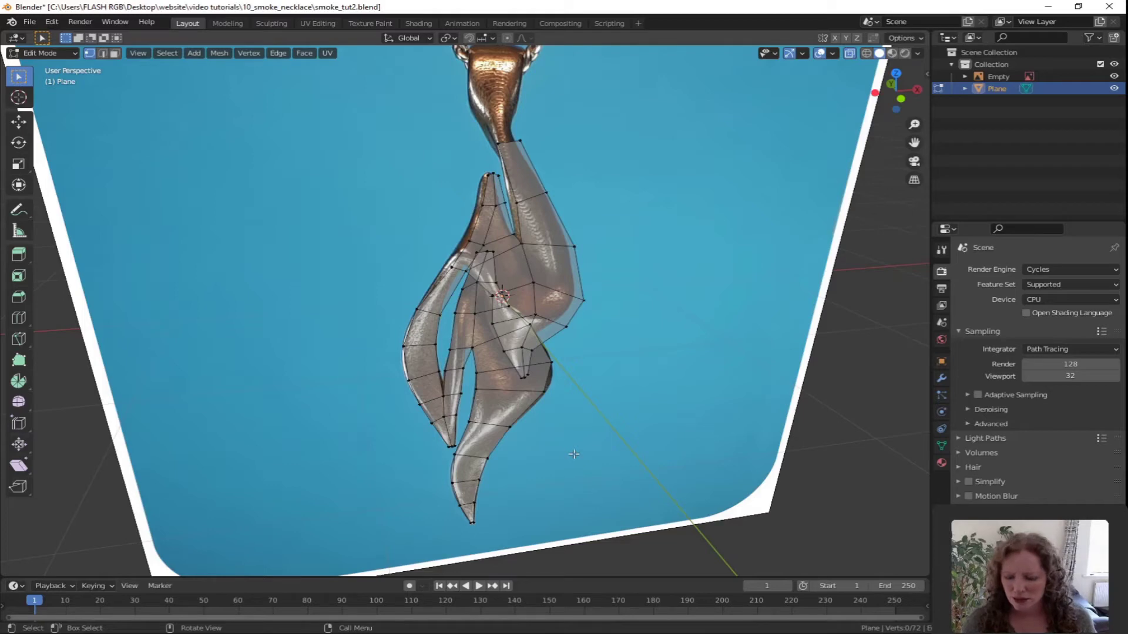
Step: With proportional editing on, rotate the cross edge partway up the lower tail around global Z at proportional size 0.91
key("2")
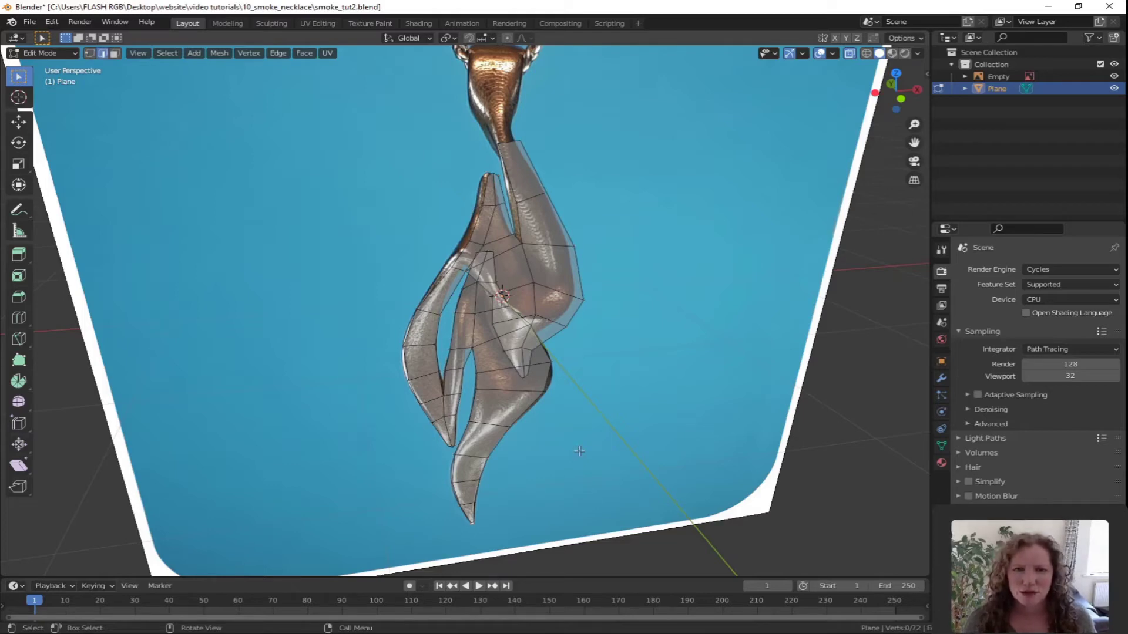
left_click(507, 37)
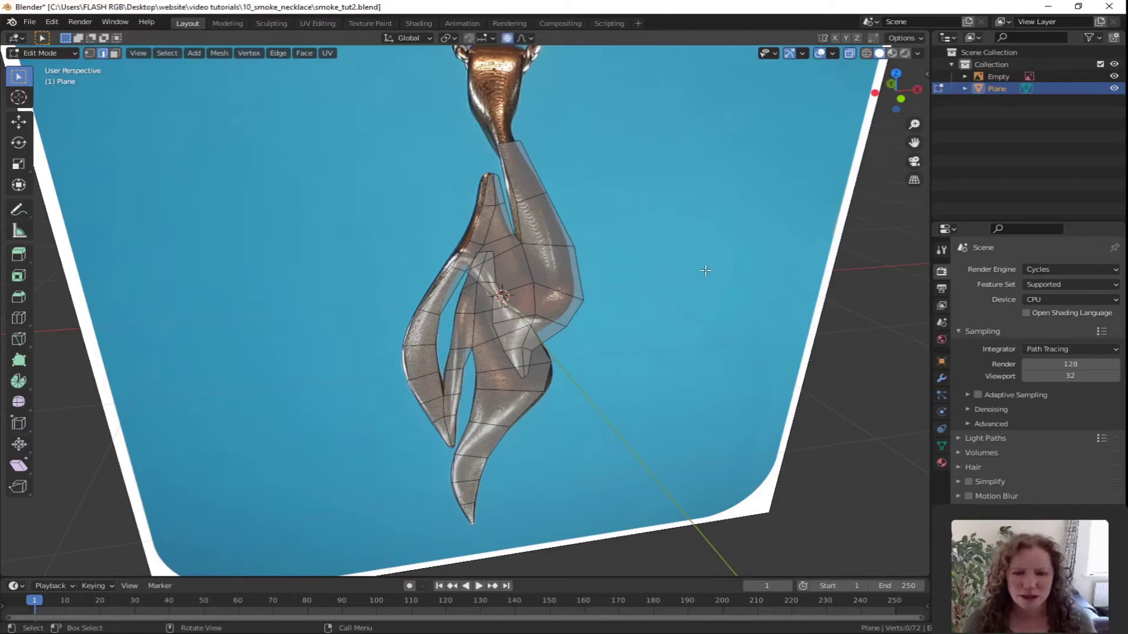
left_click(515, 482)
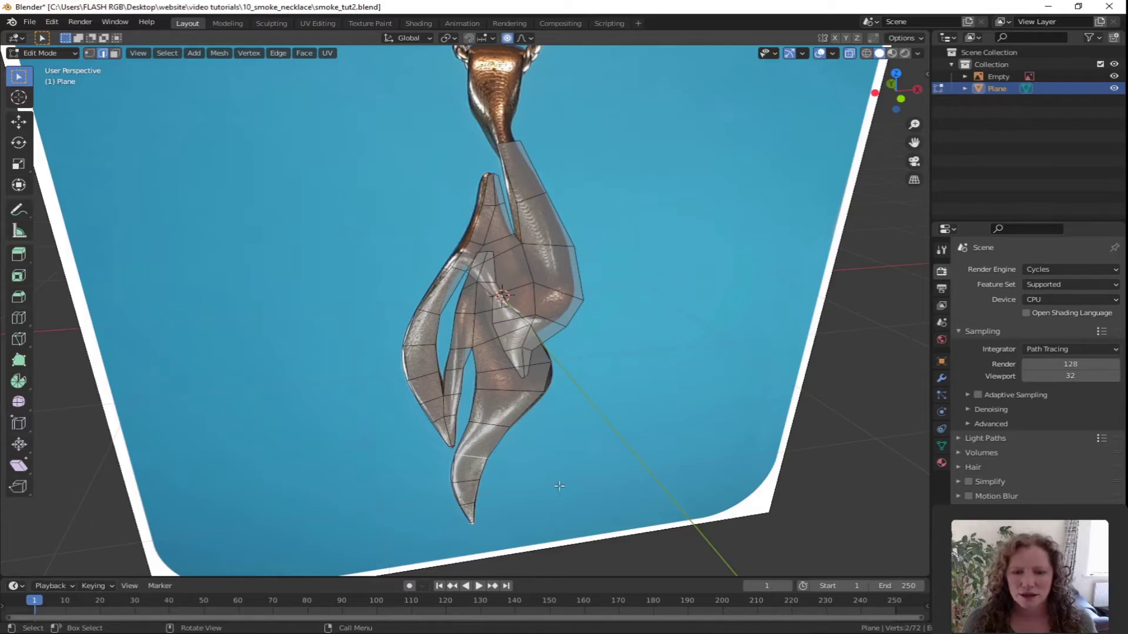
middle_click_drag(548, 481, 590, 544)
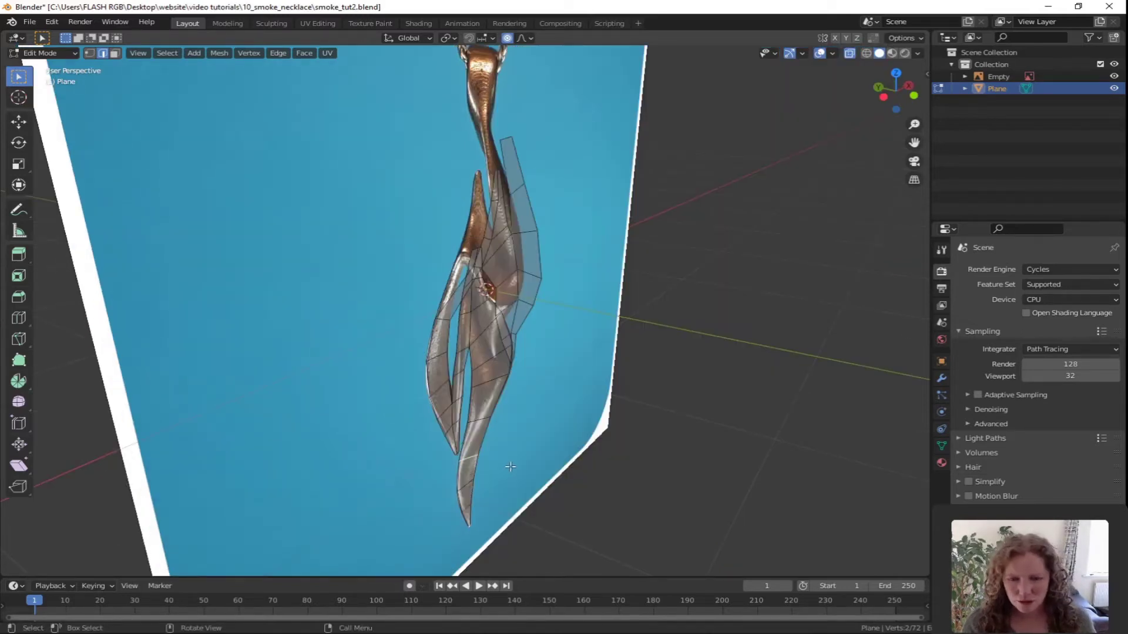
key("r")
key("z")
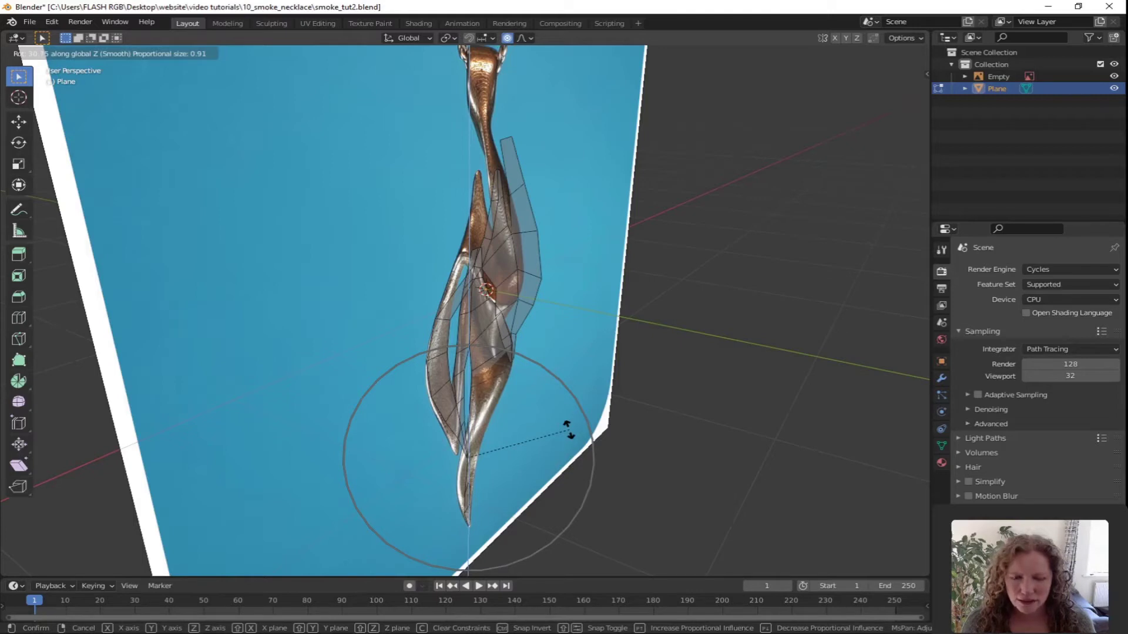
left_click(569, 430)
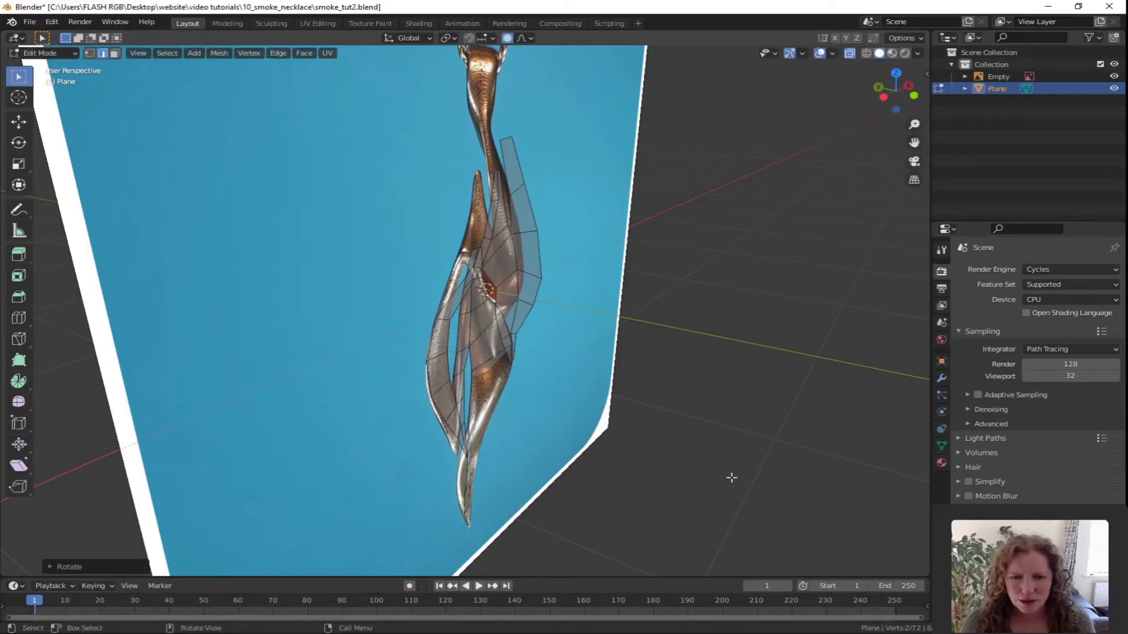
Step: Hide the Empty reference image and turn off X-ray so the mesh displays solid
middle_click_drag(710, 465, 654, 427)
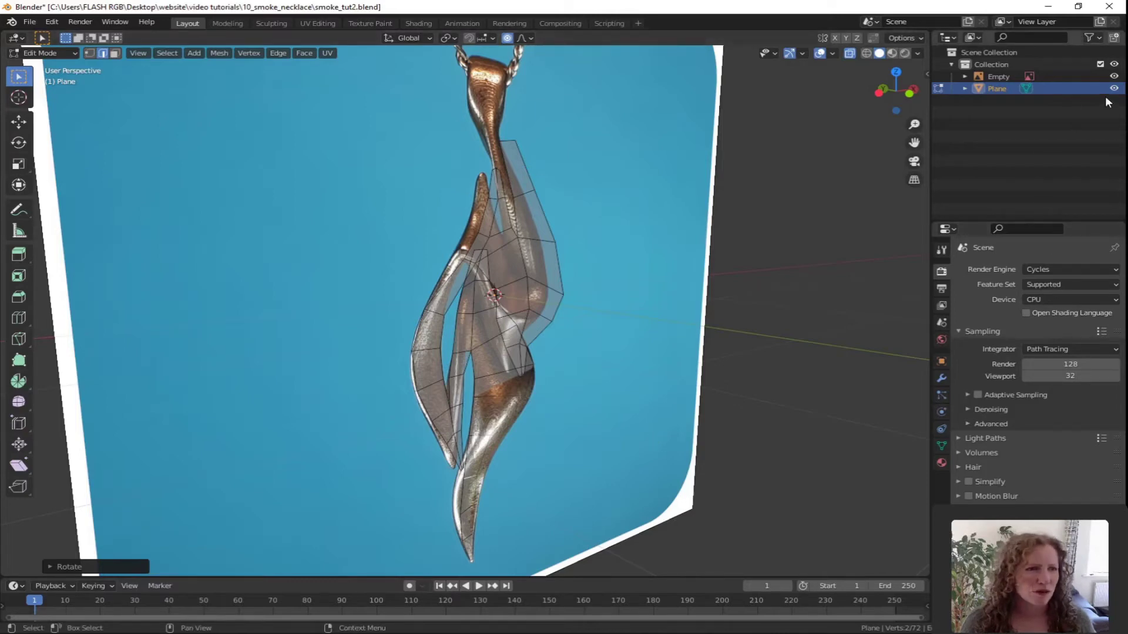
left_click(1114, 77)
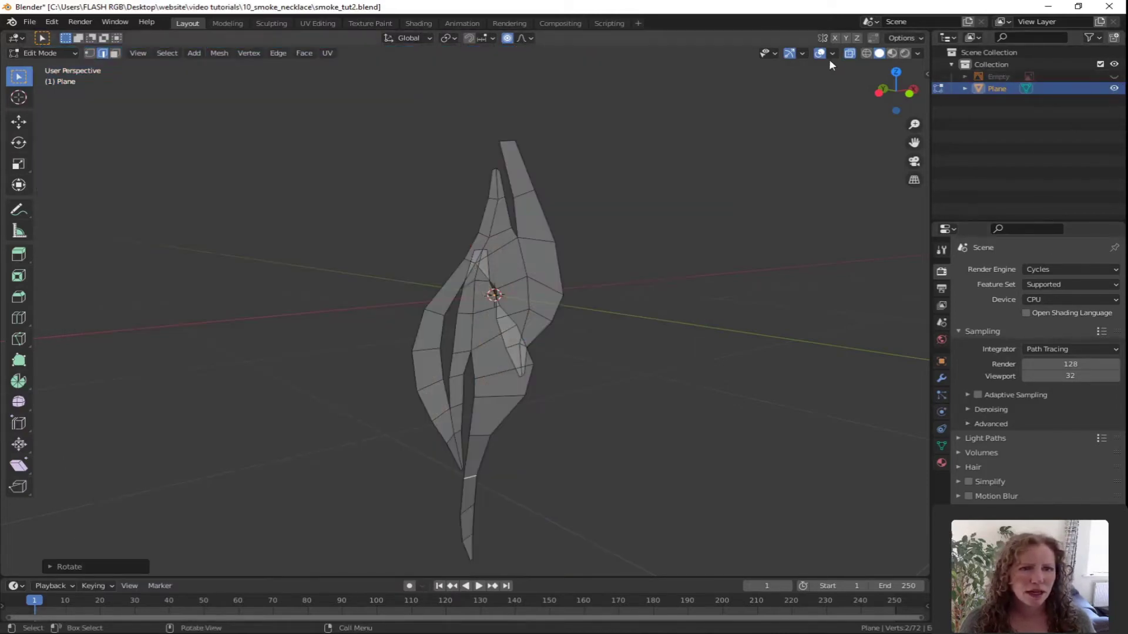
left_click(850, 53)
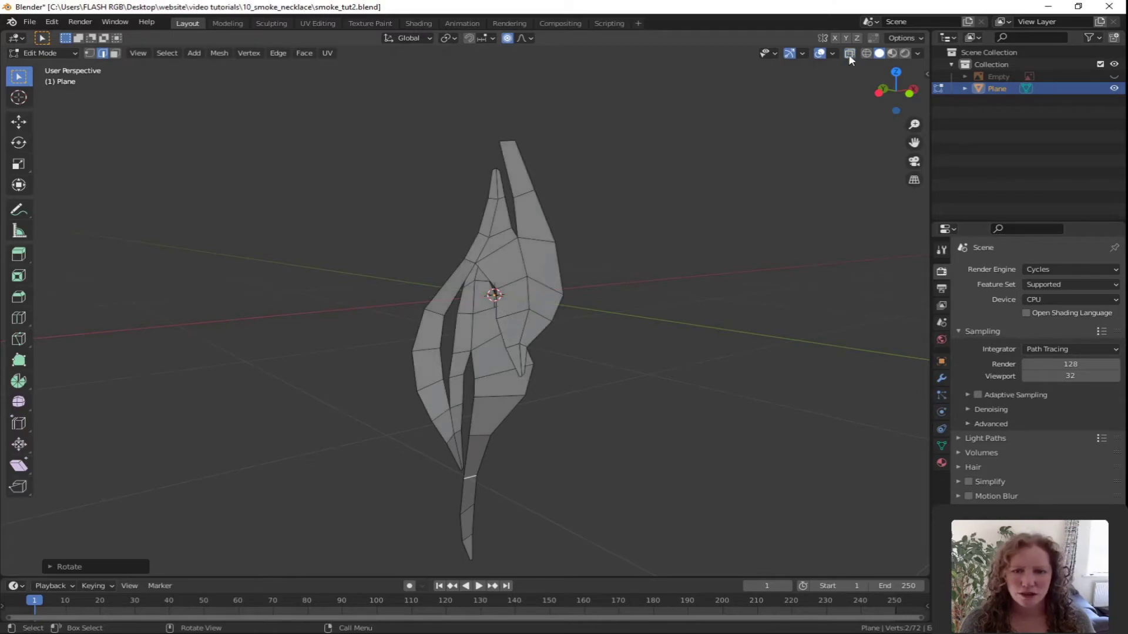
middle_click_drag(568, 410, 507, 386)
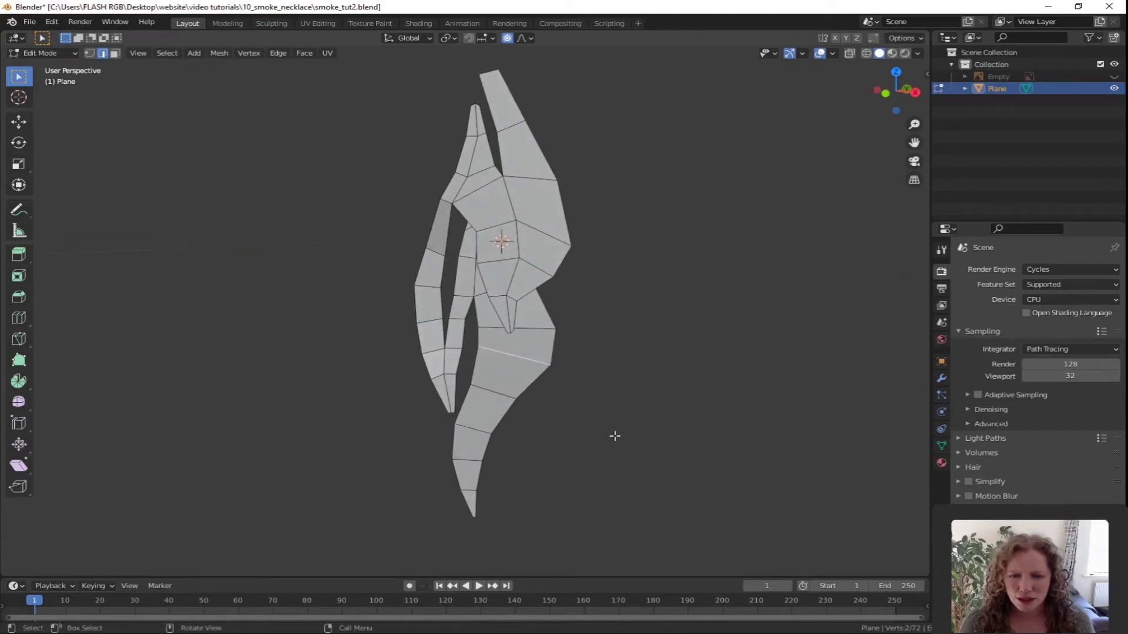
Step: Rotate the cross edge at the lower strand's bulge about -37° around global Z with proportional size 0.56, and check the twist
key("r")
key("z")
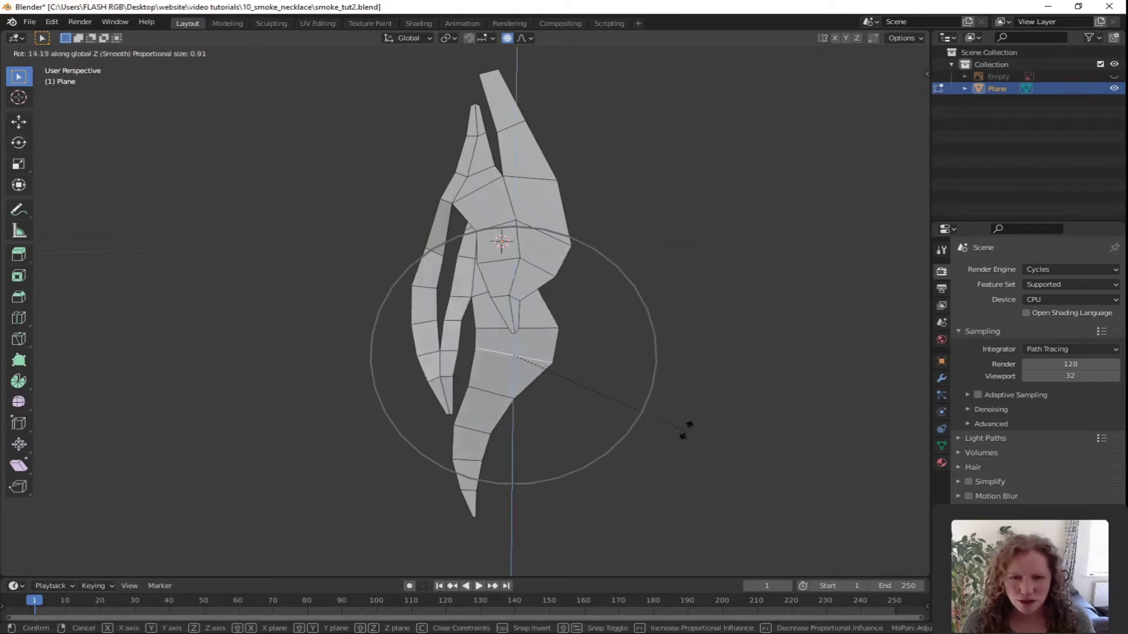
scroll(681, 423, "up", 7)
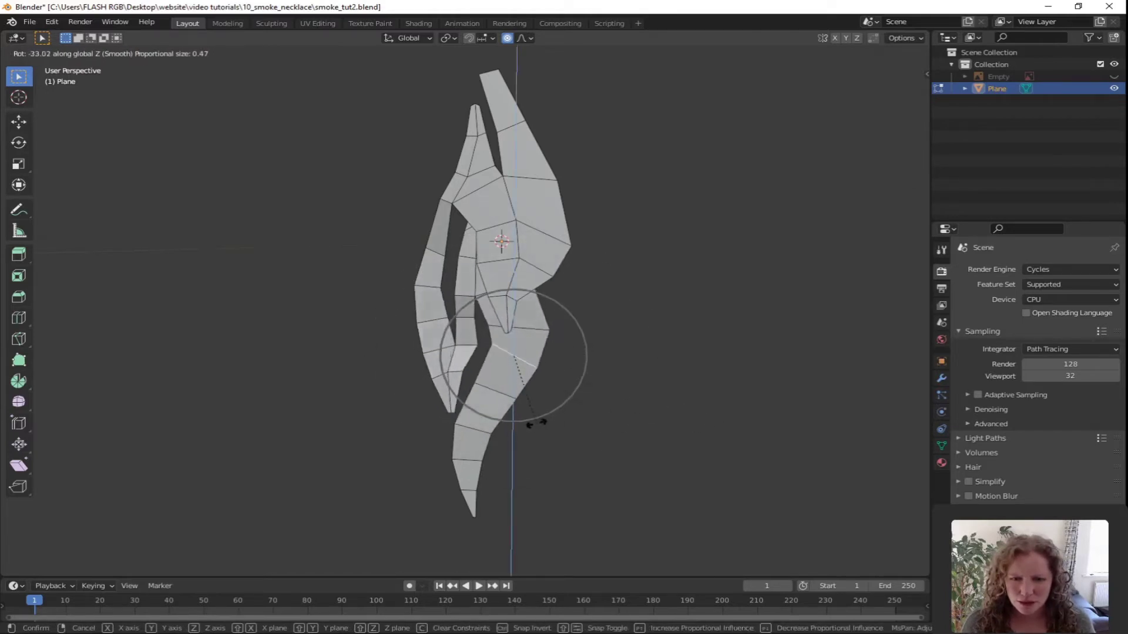
scroll(537, 423, "down", 2)
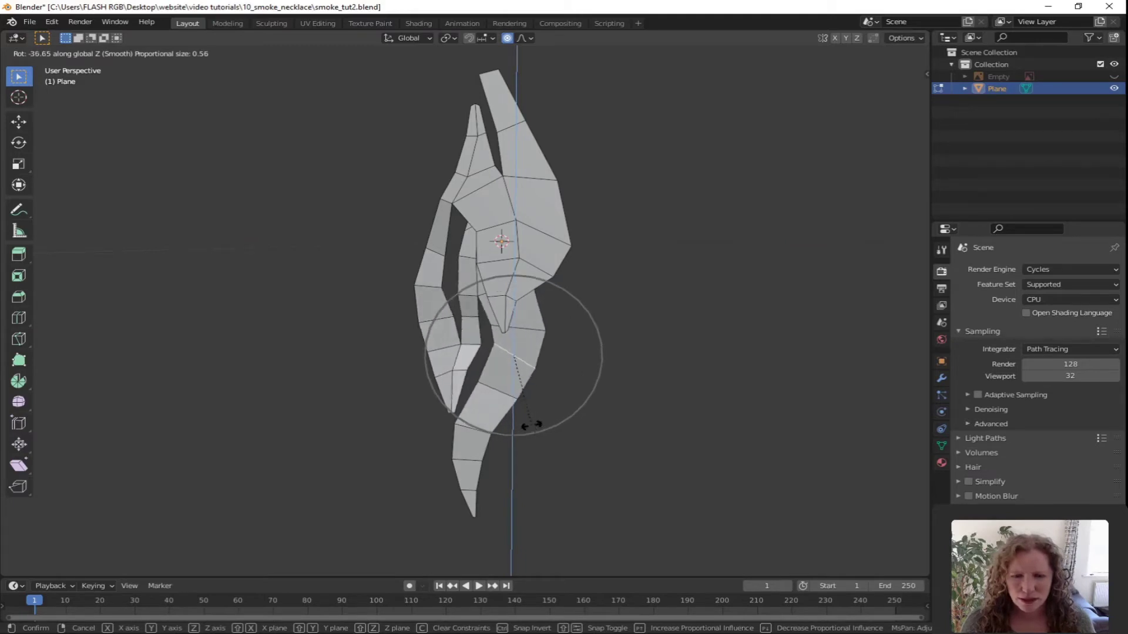
left_click(531, 424)
middle_click_drag(513, 456, 559, 429)
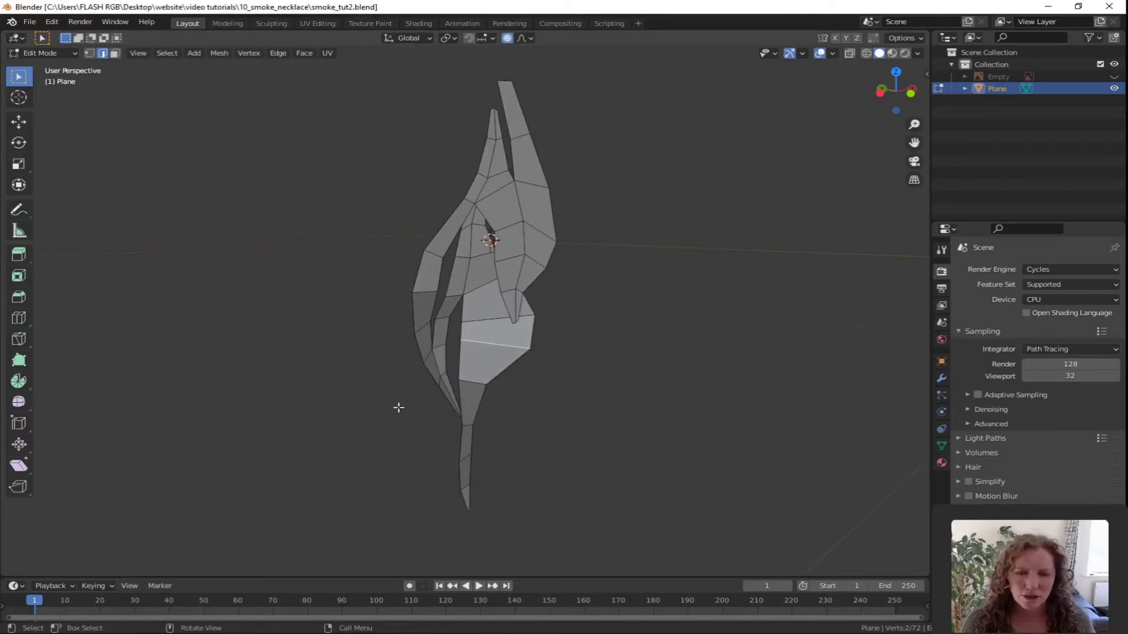
middle_click_drag(562, 430, 498, 405)
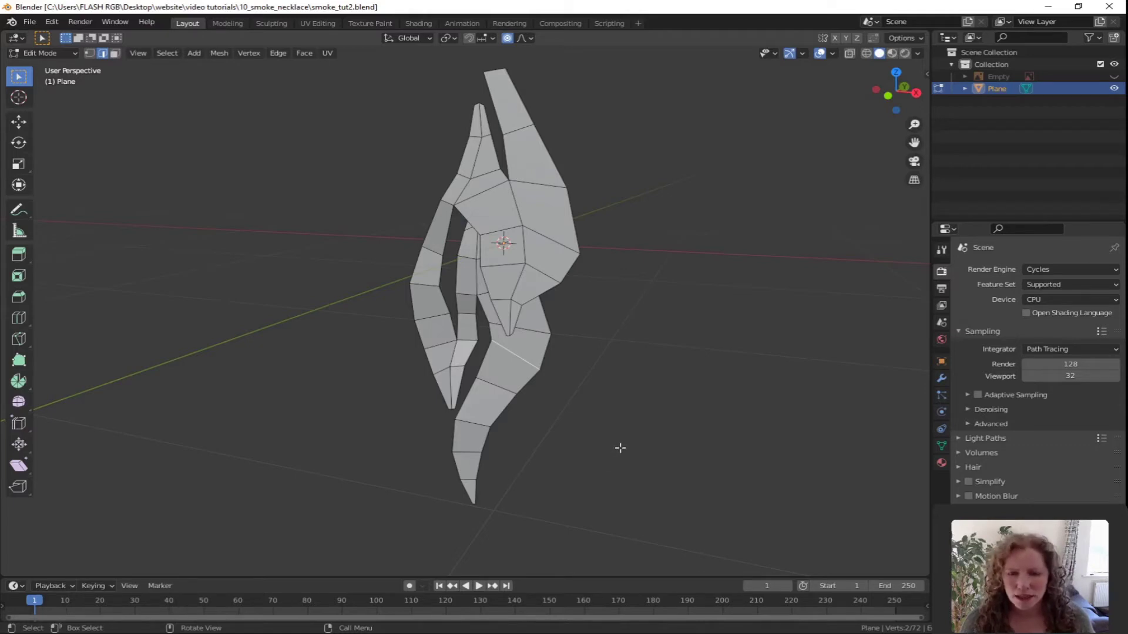
Step: In face selection mode, select every face except the two thin side strands that meet in a downward point, and hide them
key("3")
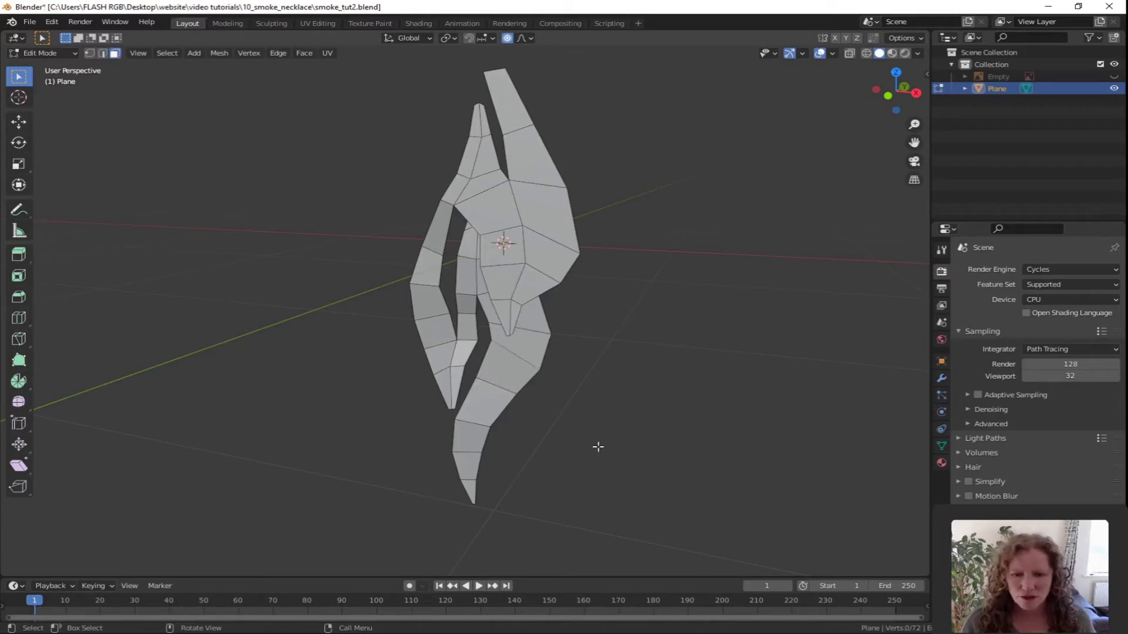
left_click(472, 488)
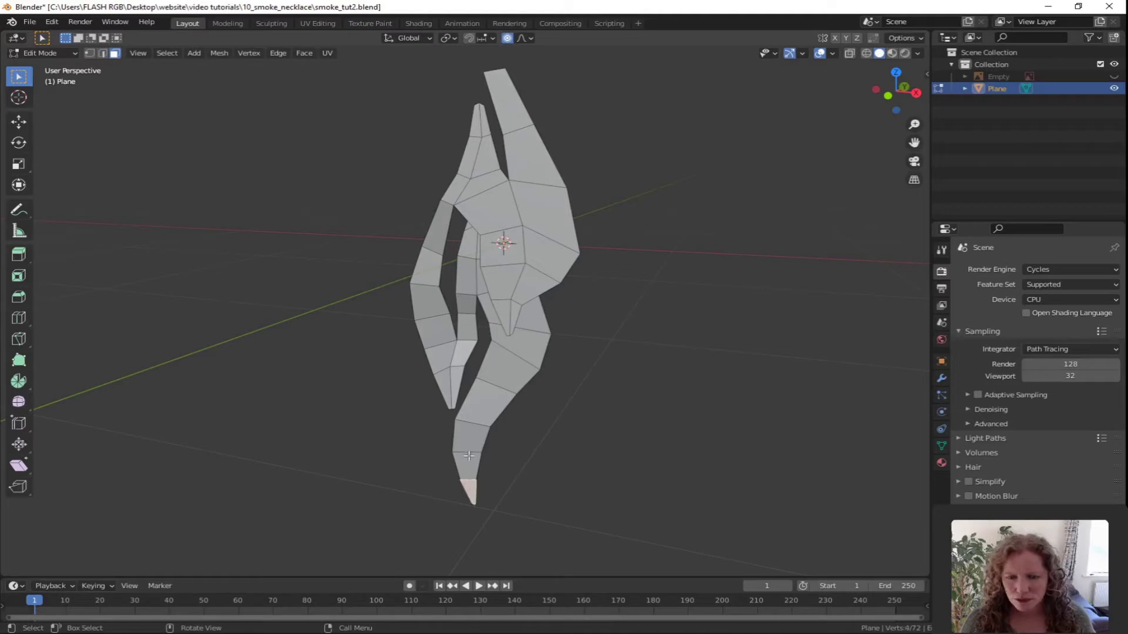
key("c")
mouse_move(474, 455)
left_mouse_down()
mouse_move(519, 349)
mouse_move(507, 278)
mouse_move(496, 283)
mouse_move(484, 254)
mouse_move(508, 221)
mouse_move(545, 241)
mouse_move(504, 110)
mouse_move(459, 192)
mouse_move(488, 169)
left_mouse_up()
right_click(487, 171)
middle_click_drag(536, 428, 471, 377)
middle_click_drag(556, 405, 469, 299)
left_click(470, 283, "shift")
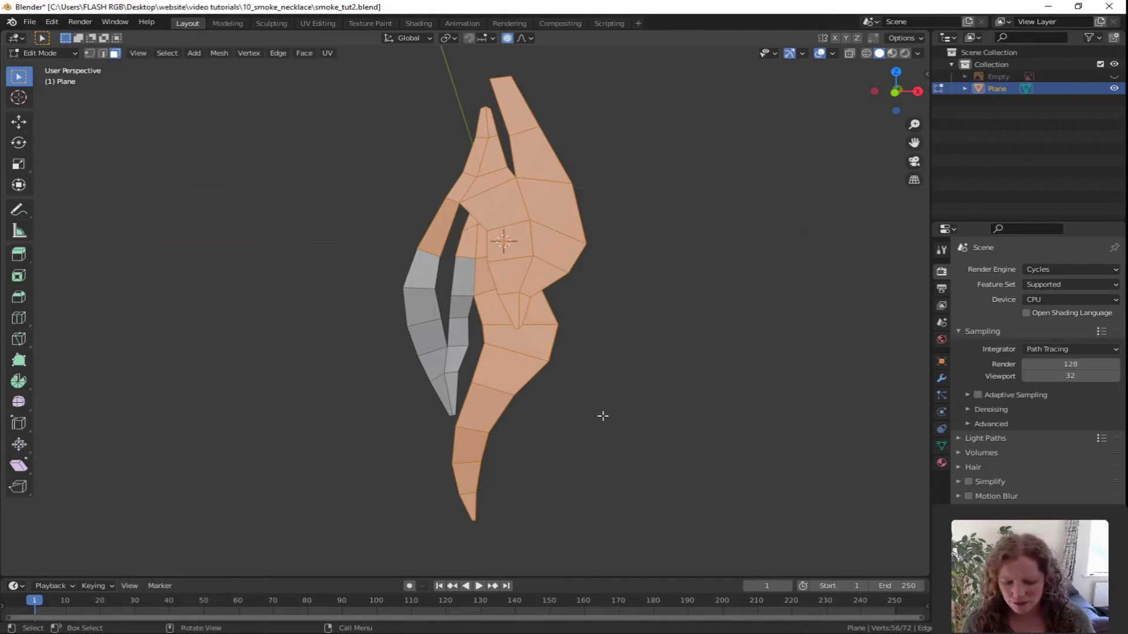
key("h")
Step: Move the shared tip vertices of the two thin strands about 0.49 m along global Y with proportional size 0.39
middle_click_drag(503, 445, 541, 443)
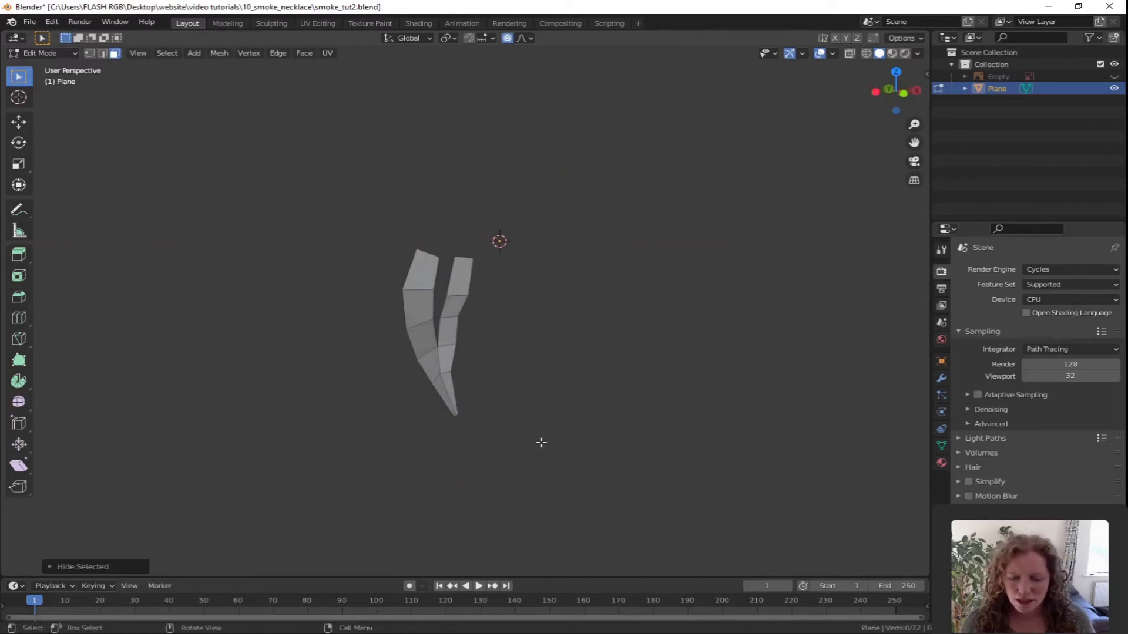
key("1")
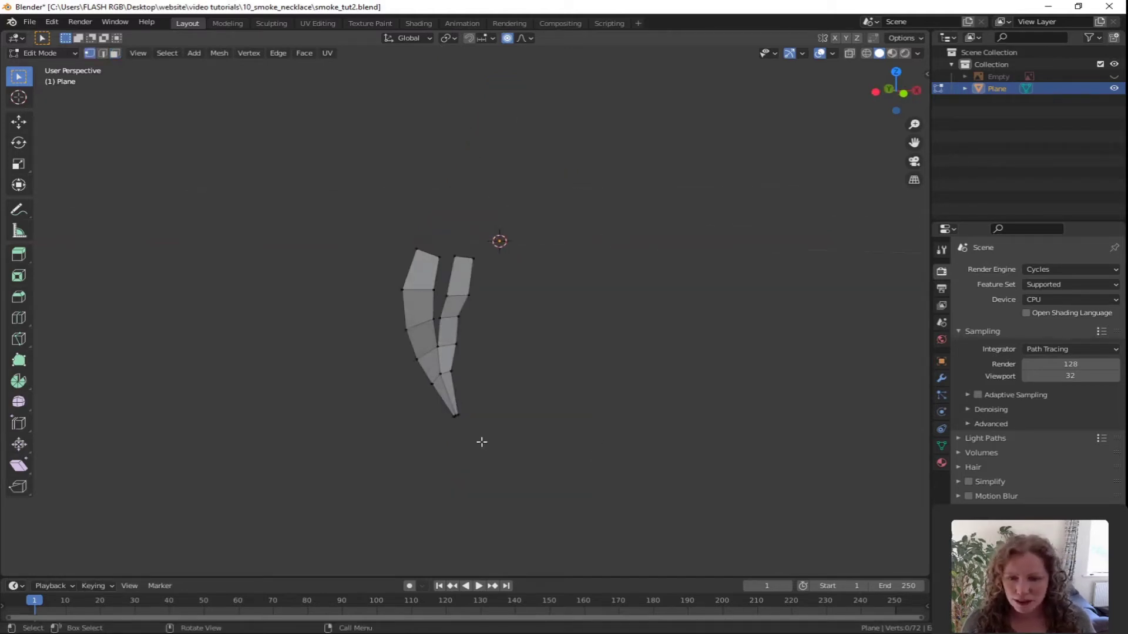
left_click(453, 416)
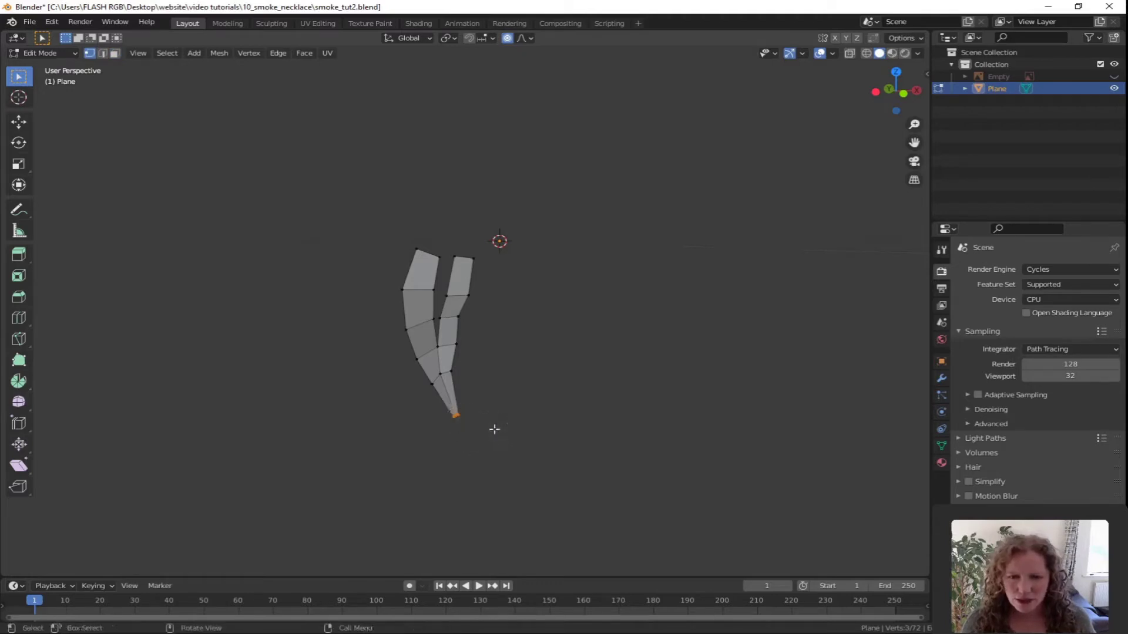
middle_click_drag(461, 470, 501, 486)
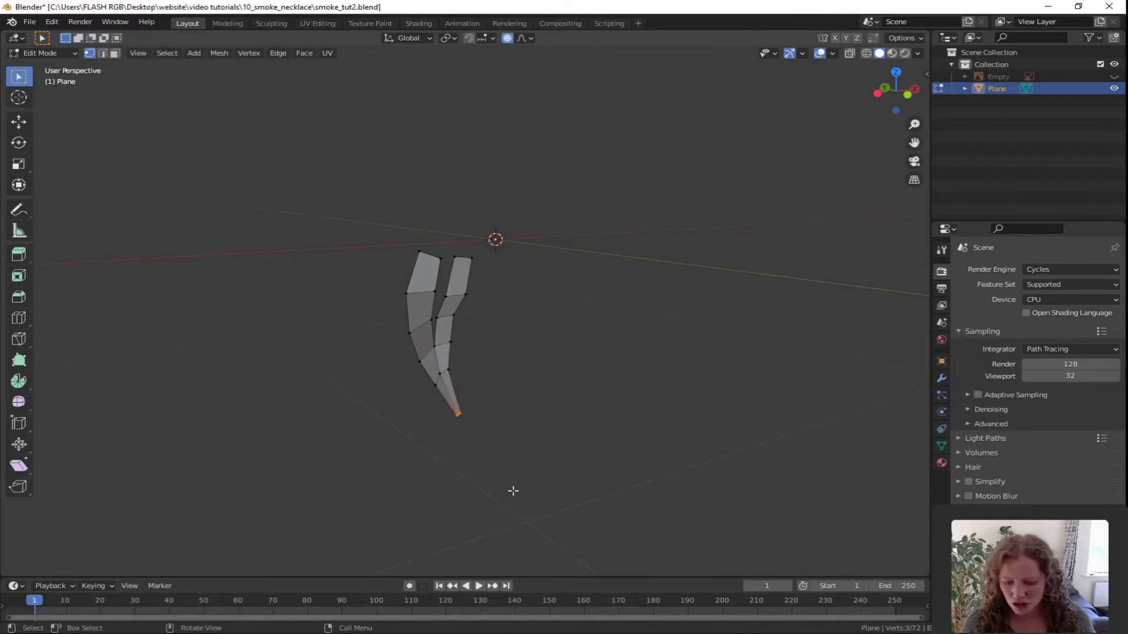
key("g")
key("y")
scroll(512, 485, "up", 5)
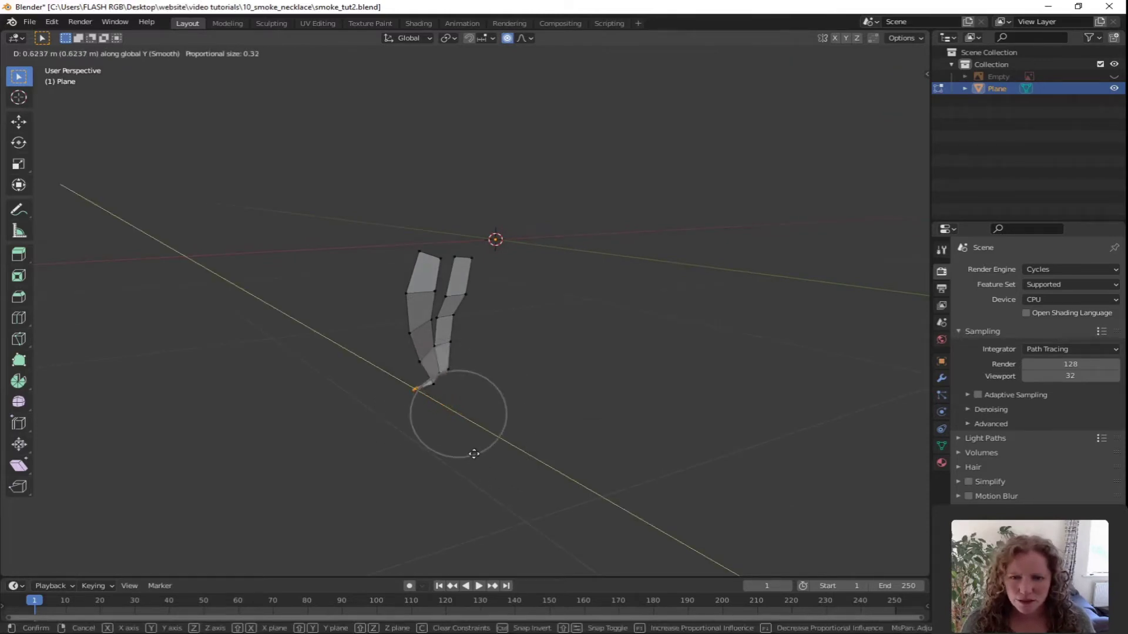
scroll(492, 462, "down", 2)
scroll(491, 459, "up", 2)
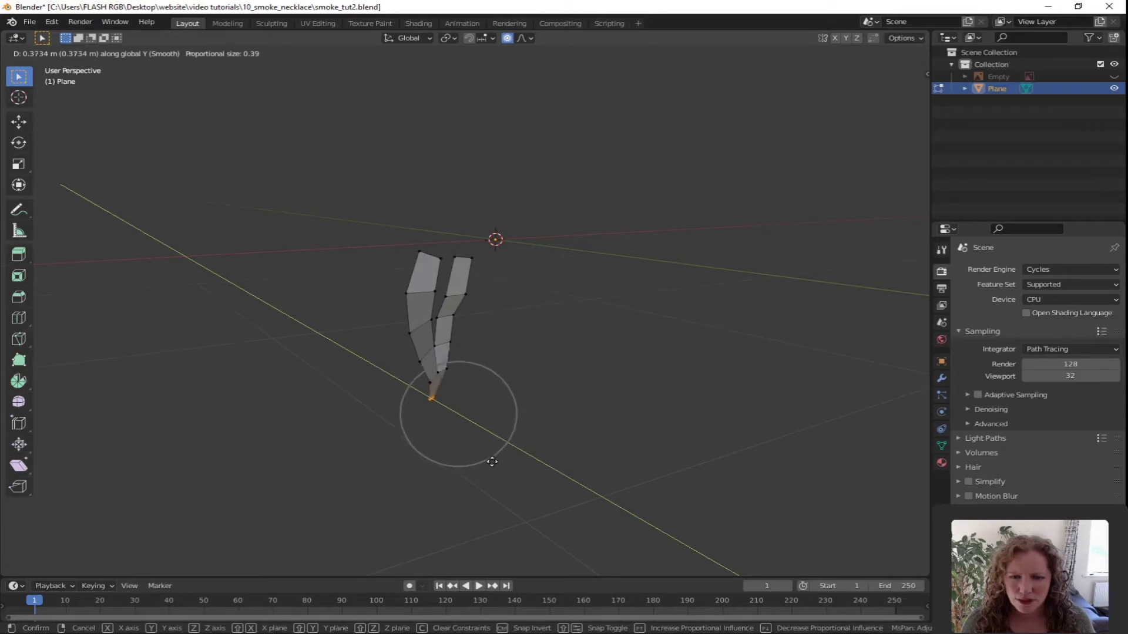
scroll(489, 460, "down", 1)
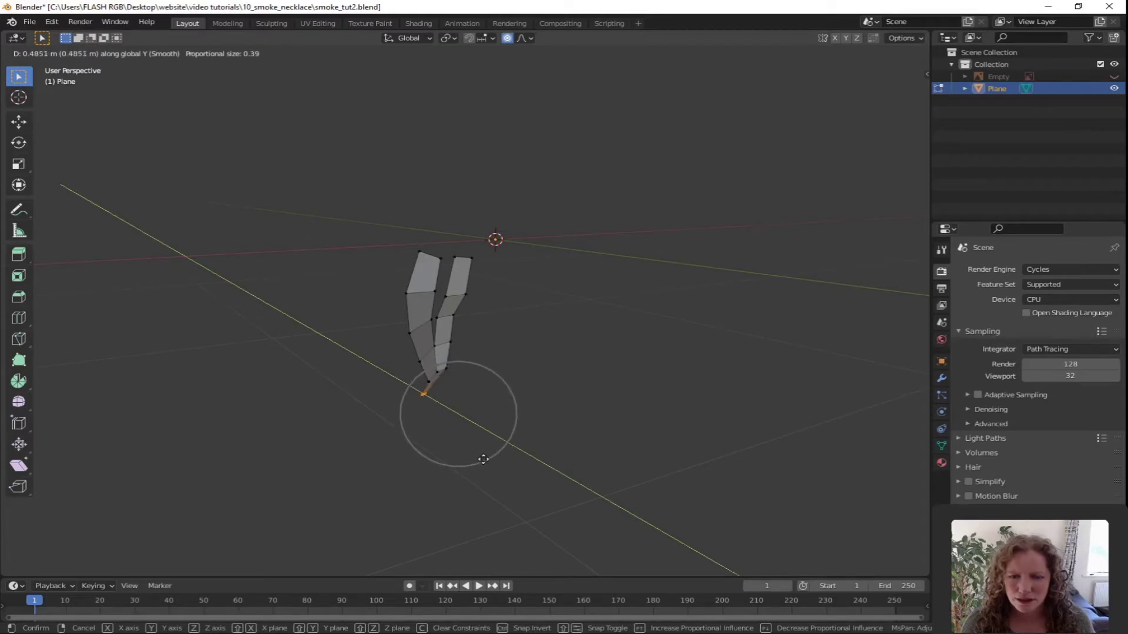
left_click(482, 459)
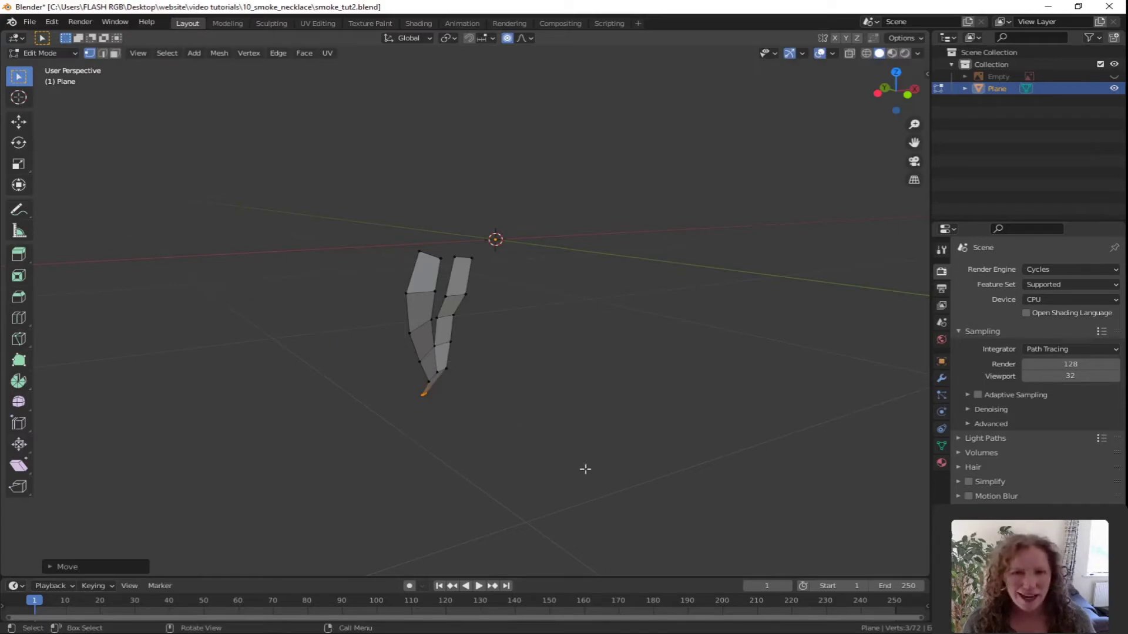
Step: Reveal the hidden faces, turn off proportional editing and clear the selection
key("alt+h")
middle_click_drag(593, 474, 652, 503)
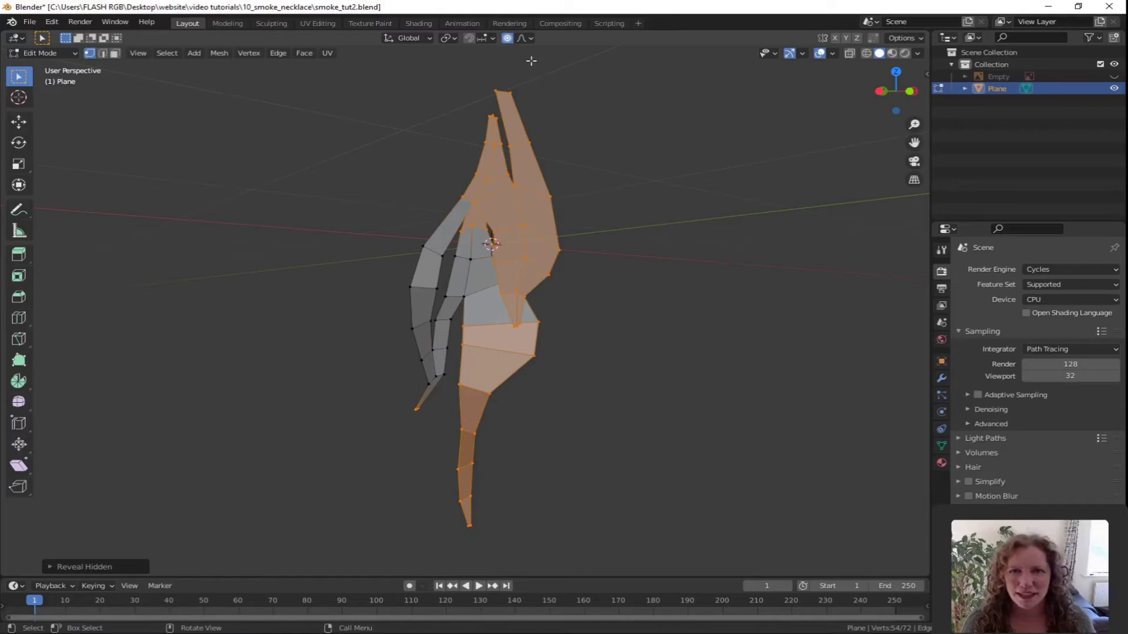
left_click(507, 41)
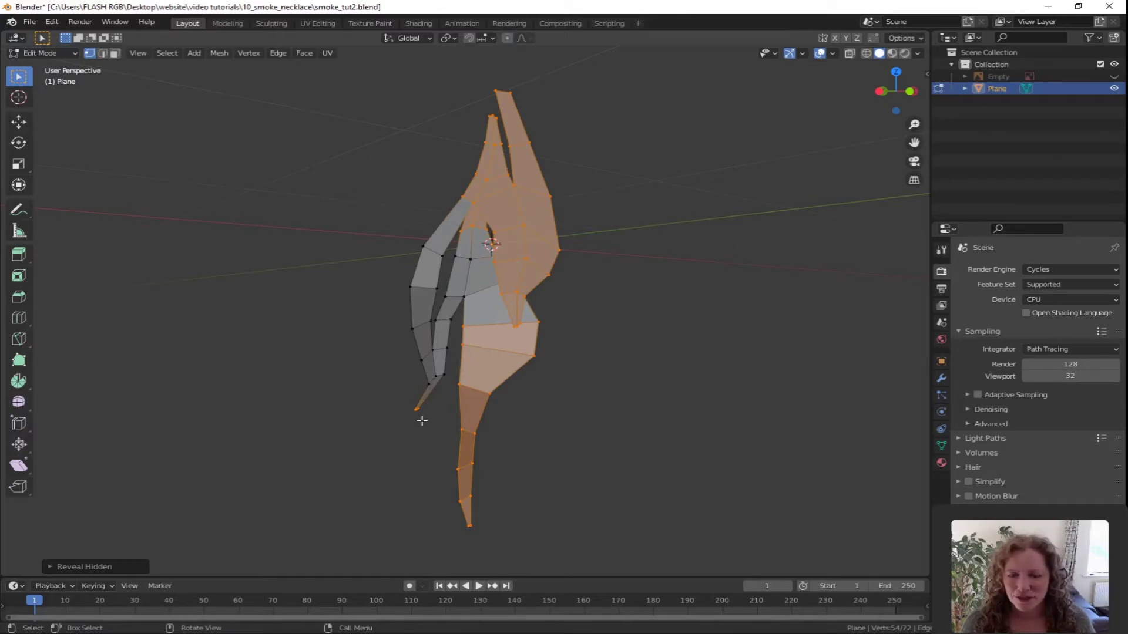
middle_click_drag(423, 423, 515, 512)
left_click(515, 511)
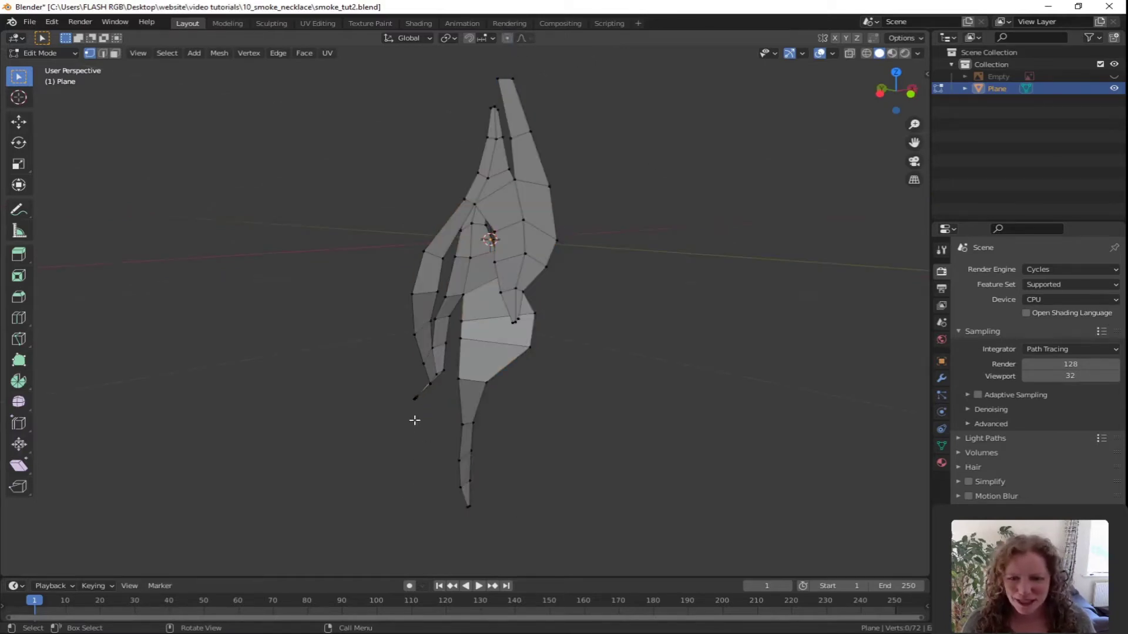
Step: Select the thin strands' shared tip vertices and move them about -0.25 m along global Y
left_click(411, 402, "alt")
middle_click_drag(433, 438, 294, 474)
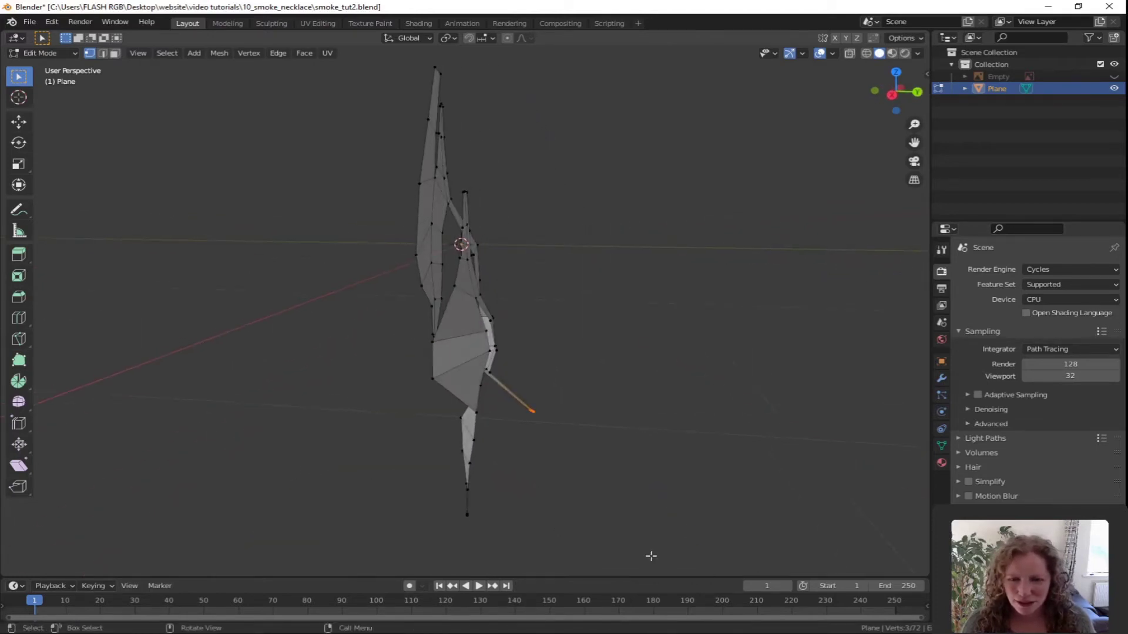
key("g")
key("y")
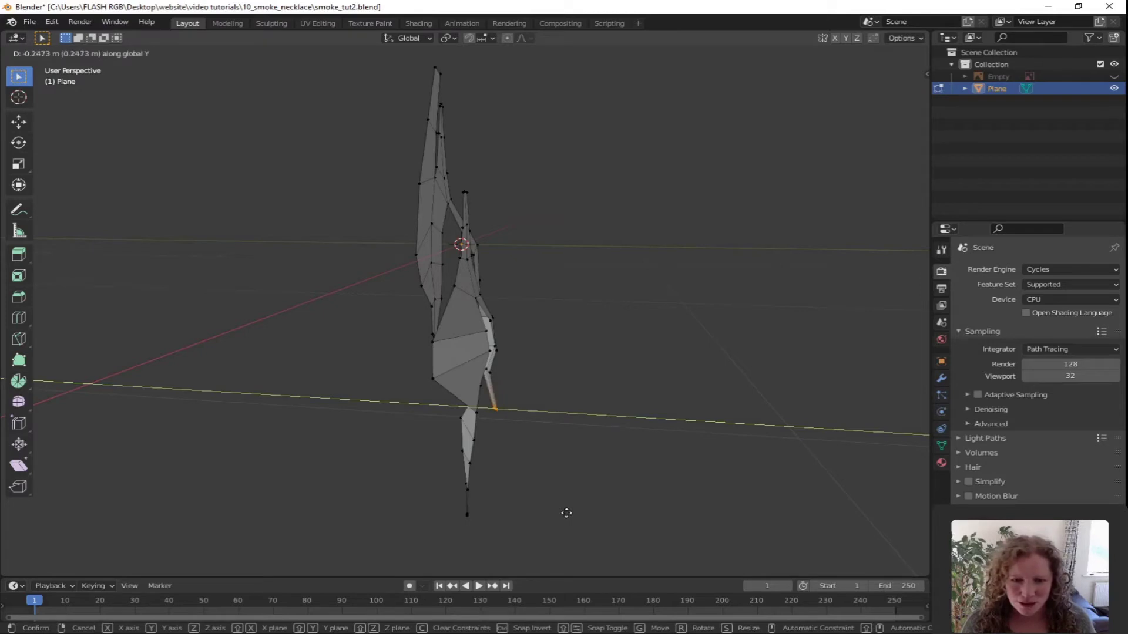
left_click(570, 512)
Step: Turn on proportional editing and move the three top vertices of the short middle strand about 0.21 m along global Y with proportional size 0.39
middle_click_drag(569, 513, 505, 246)
left_click(445, 211, "shift")
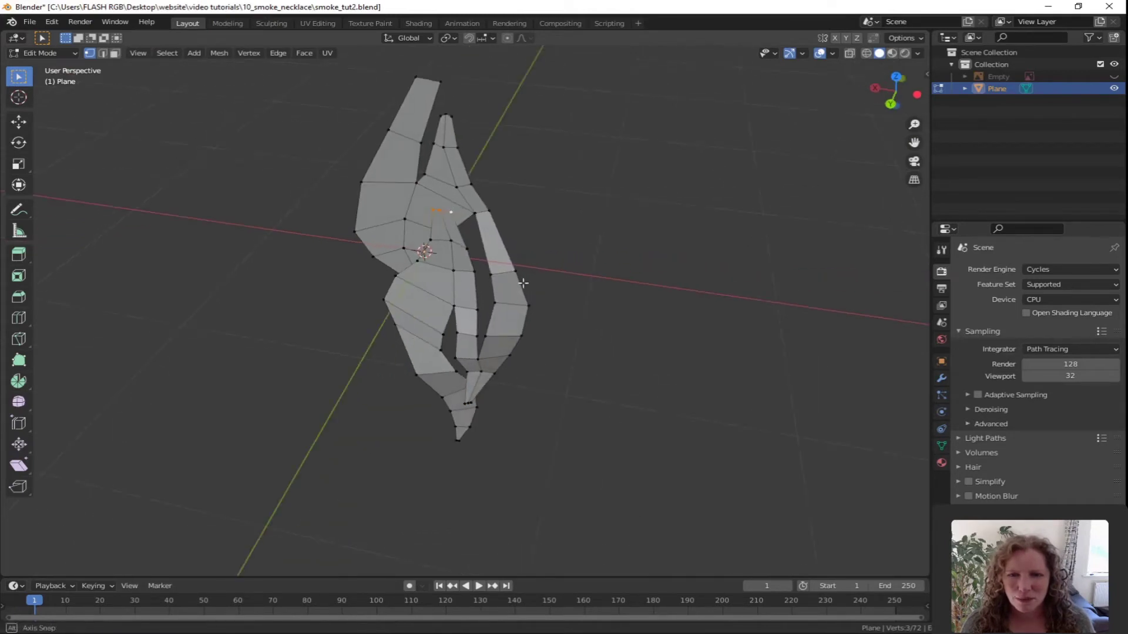
left_click(506, 39)
middle_click_drag(652, 294, 526, 297)
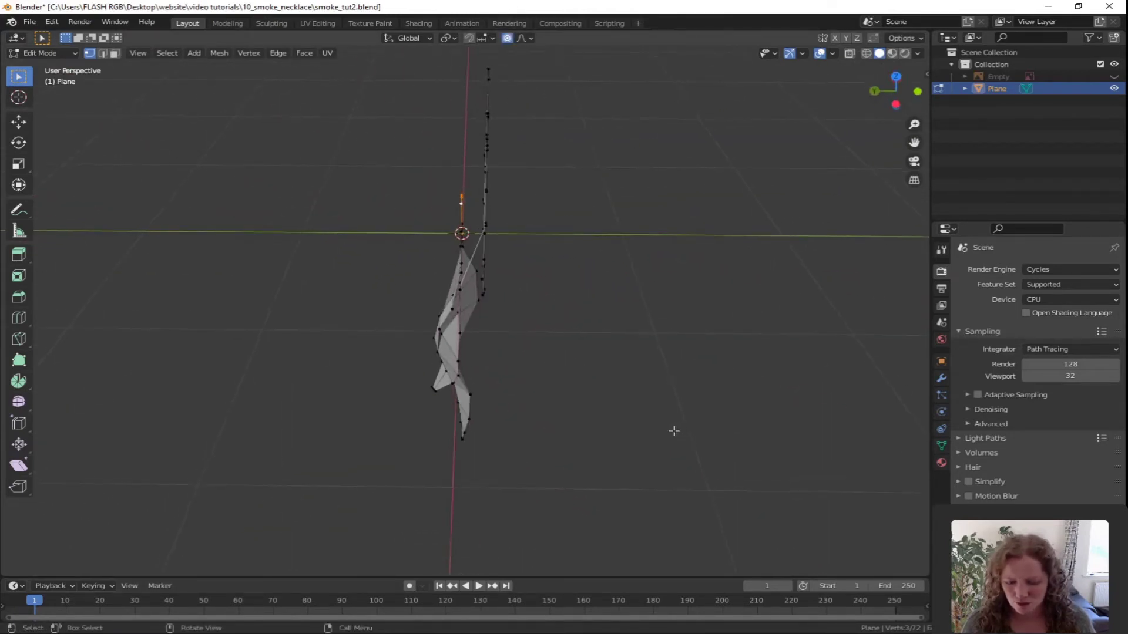
key("g")
key("y")
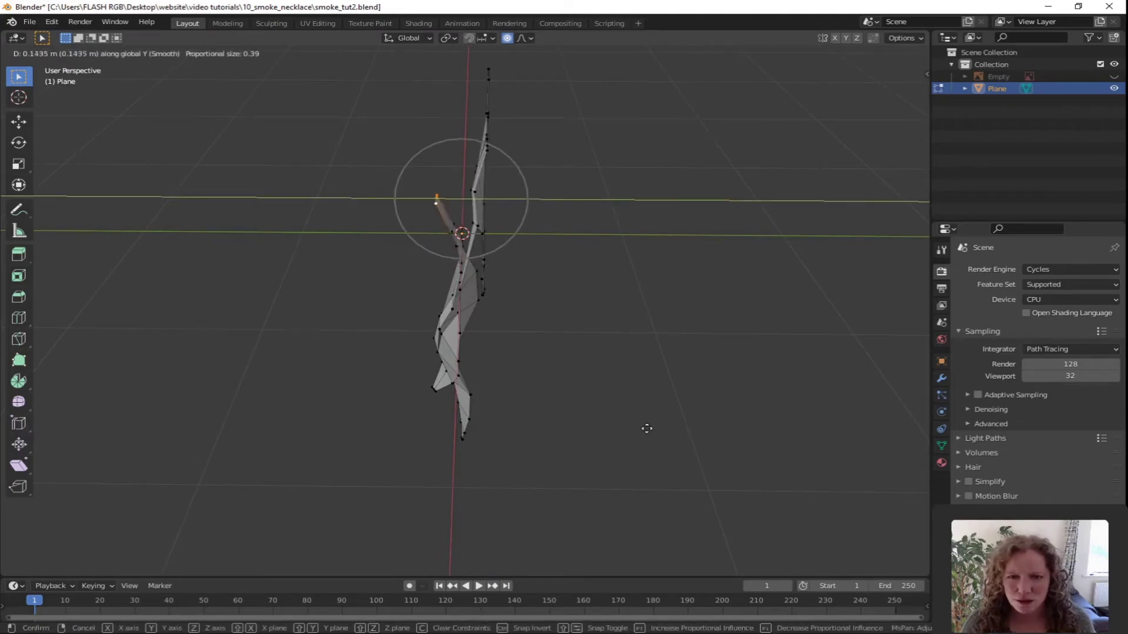
scroll(634, 435, "up", 2)
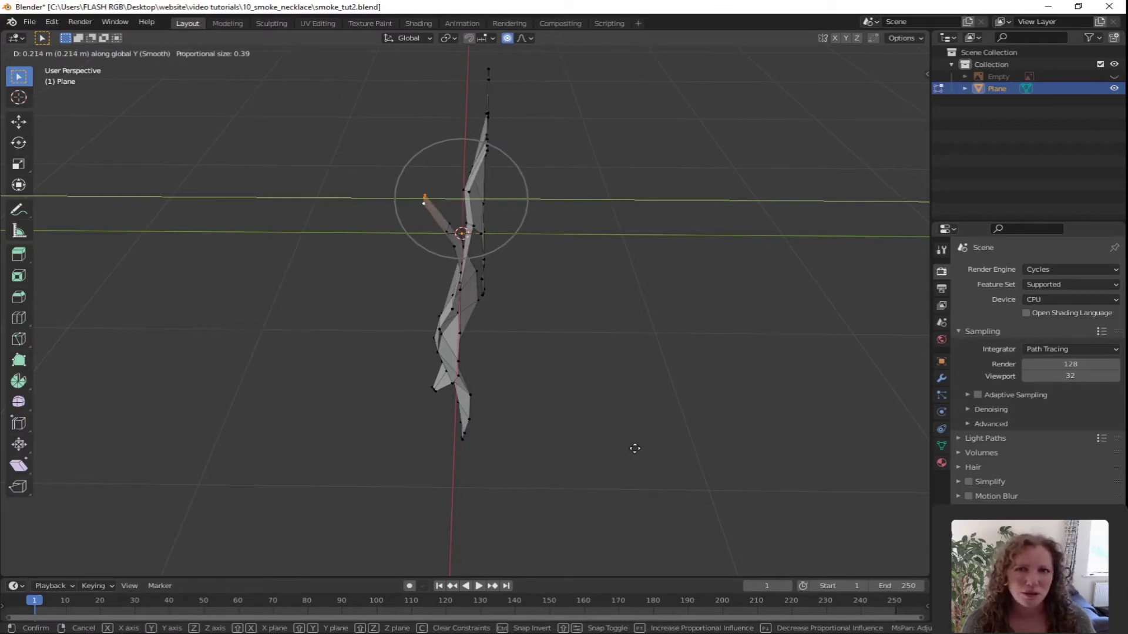
left_click(635, 450)
Step: In face selection mode, select all the lower strands and the short middle strand, and hide them, leaving only the upper body
middle_click_drag(637, 450, 664, 435)
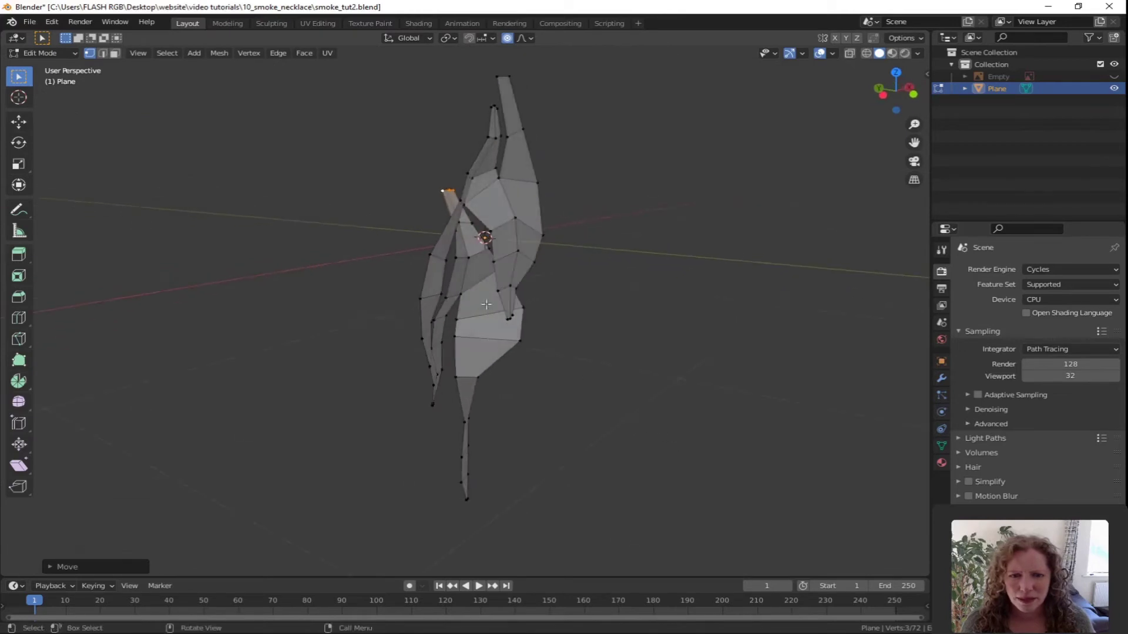
middle_click_drag(516, 323, 474, 289)
middle_click_drag(479, 391, 465, 413)
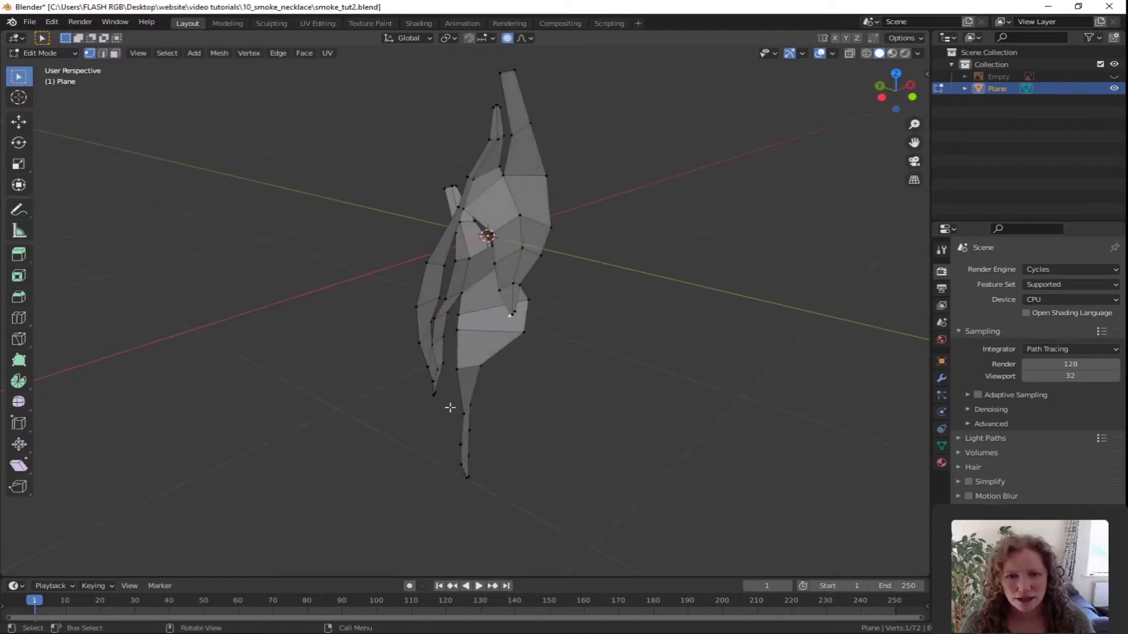
key("alt+a")
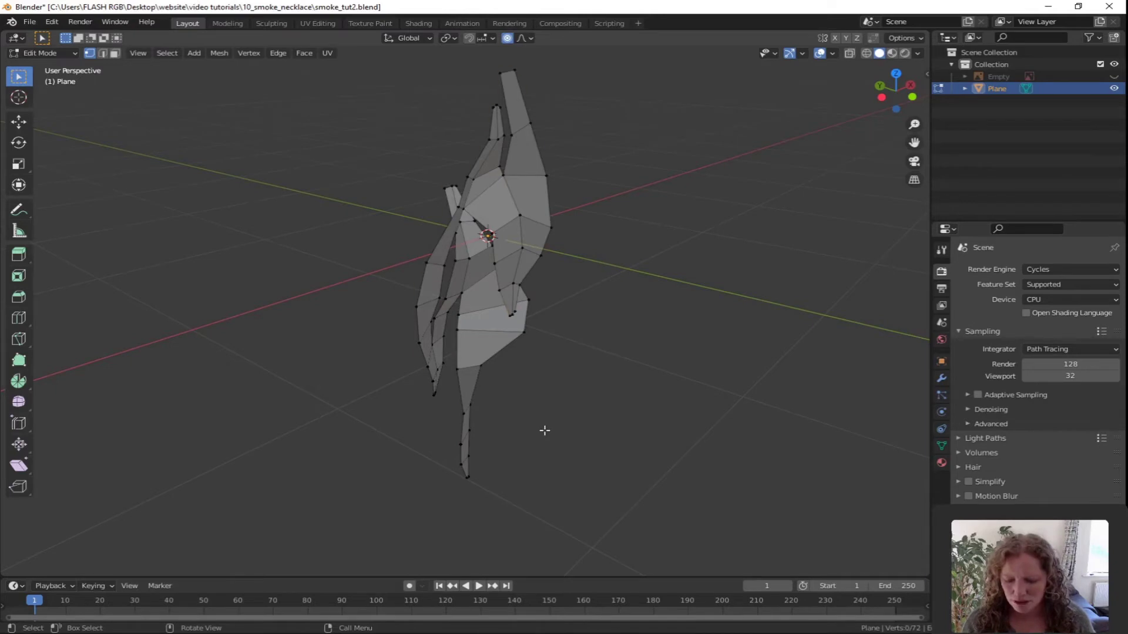
key("3")
mouse_move(517, 434)
middle_mouse_down()
mouse_move(529, 410)
mouse_move(551, 446)
middle_mouse_up()
key("c")
mouse_move(463, 479)
left_mouse_down()
mouse_move(469, 323)
mouse_move(452, 235)
mouse_move(434, 365)
mouse_move(428, 262)
mouse_move(437, 215)
left_mouse_up()
right_click(432, 416)
key("h")
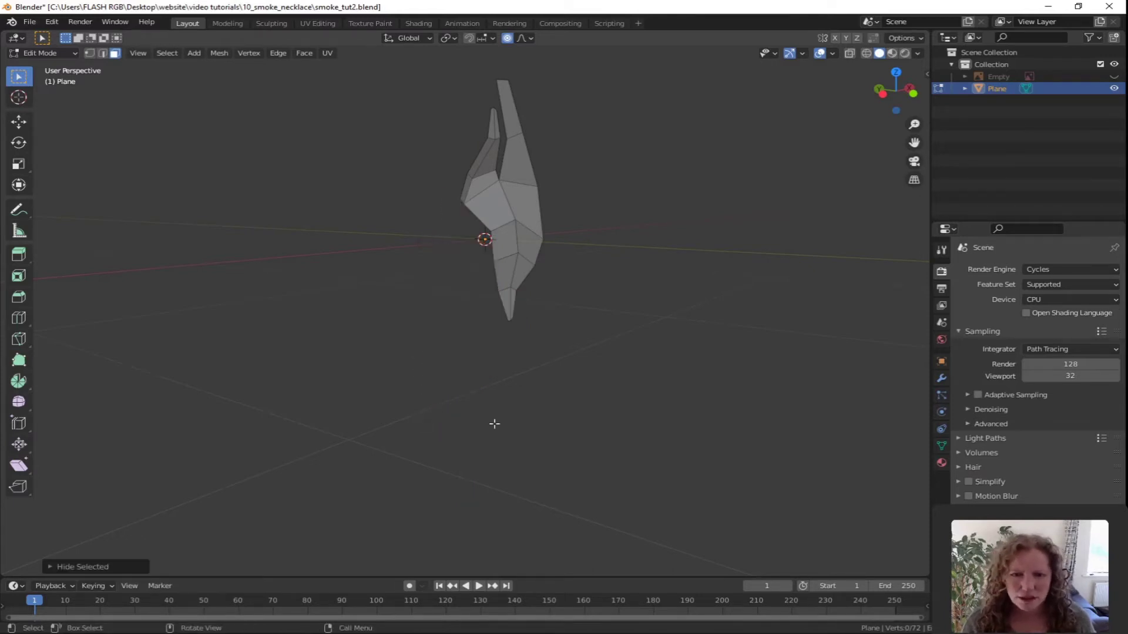
Step: Select the three vertices at the upper body's downward point and move them about -0.29 m along global Y with proportional size 1.00
key("1")
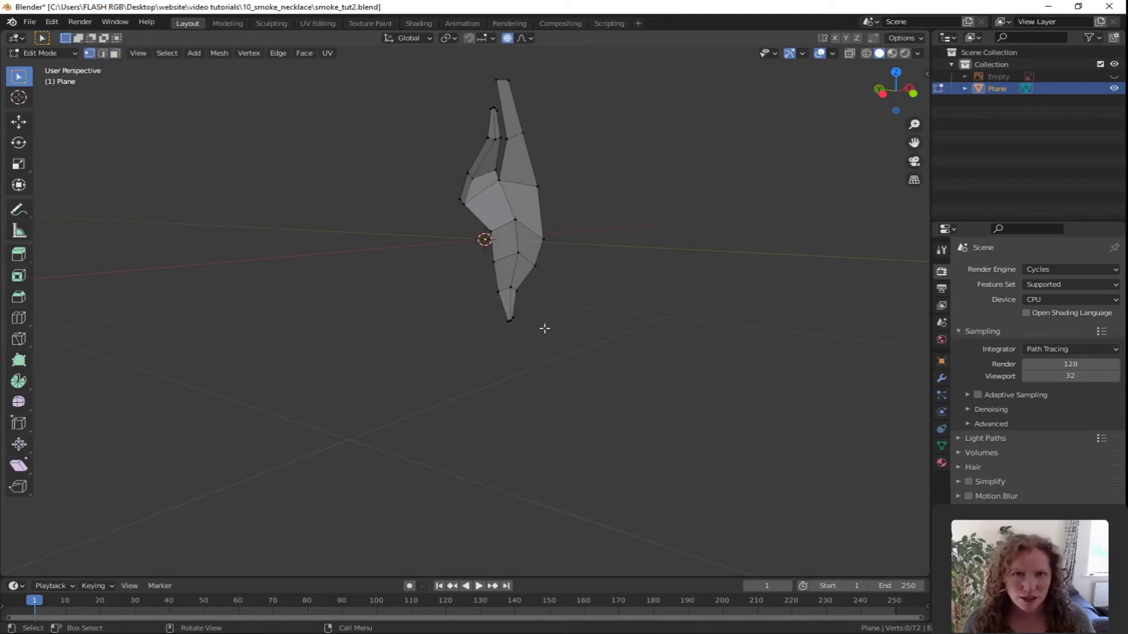
key("c")
left_click_drag(528, 312, 516, 323)
right_click(531, 341)
middle_click_drag(528, 368, 565, 378)
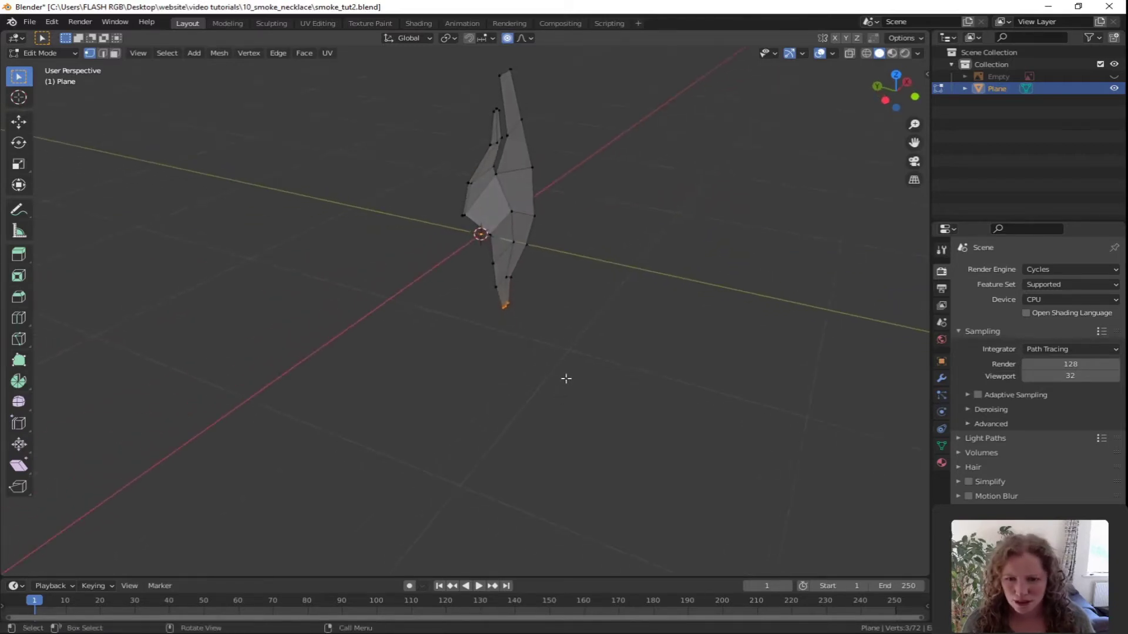
key("g")
key("y")
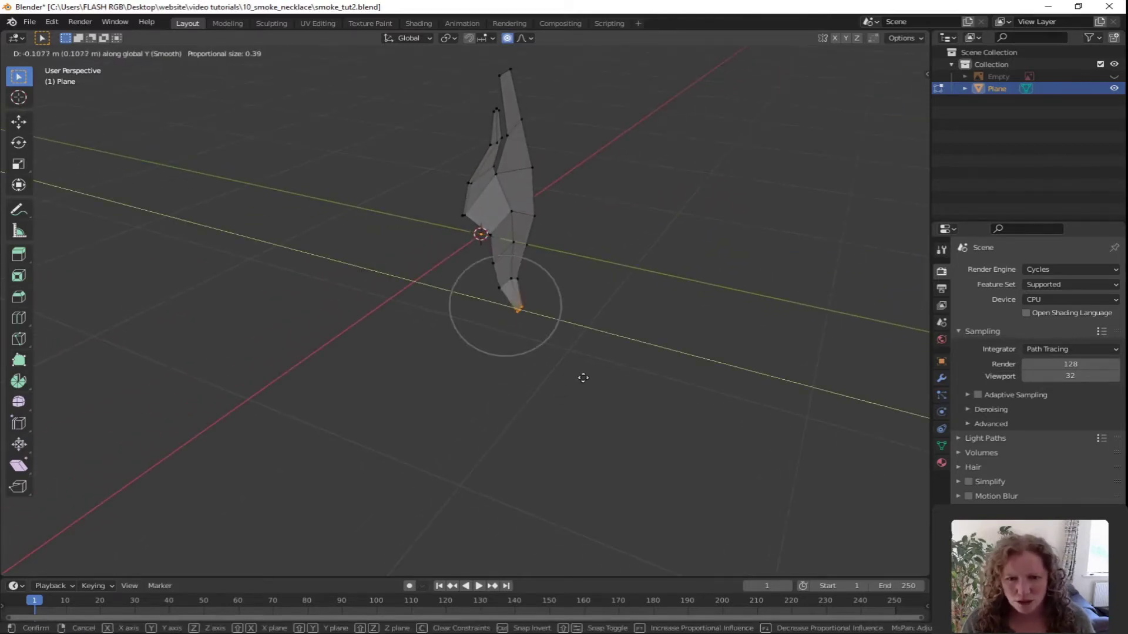
scroll(584, 377, "down", 7)
scroll(587, 376, "down", 3)
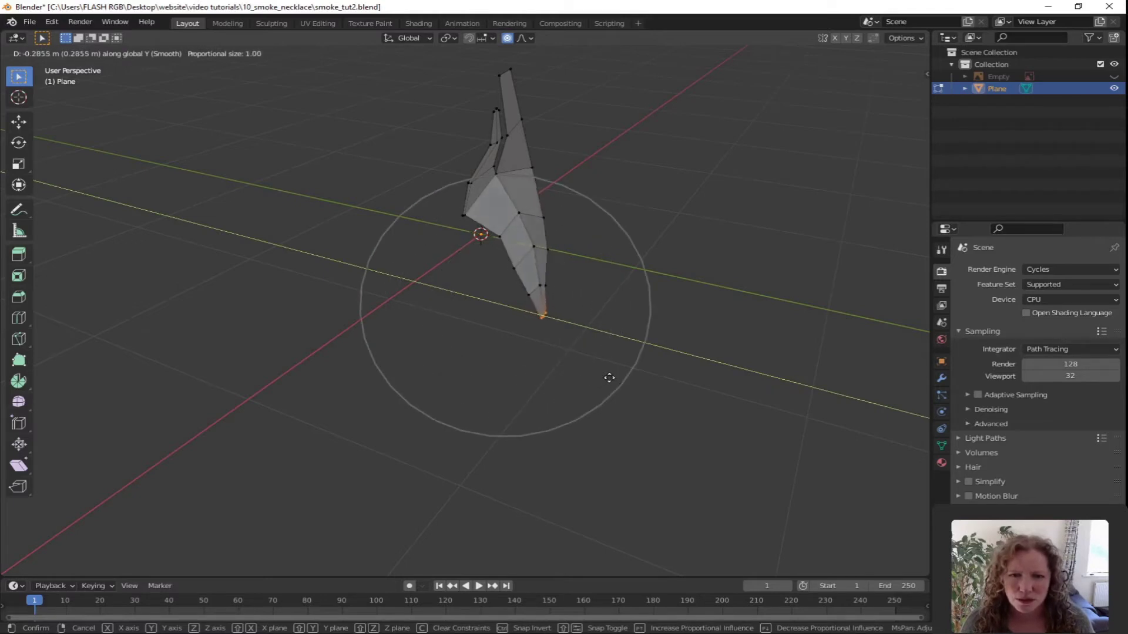
left_click(609, 377)
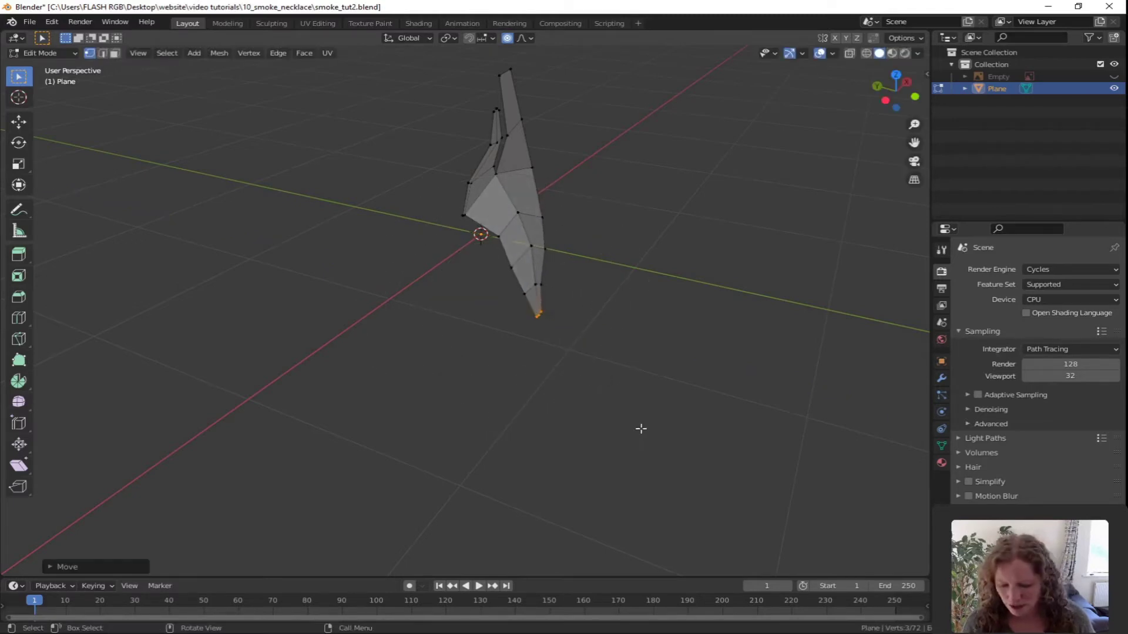
Step: Reveal the hidden strands to check the shape, deselect the upper body's downward tip vertices, and hide the revealed strands again
key("alt+h")
middle_click_drag(616, 418, 596, 386)
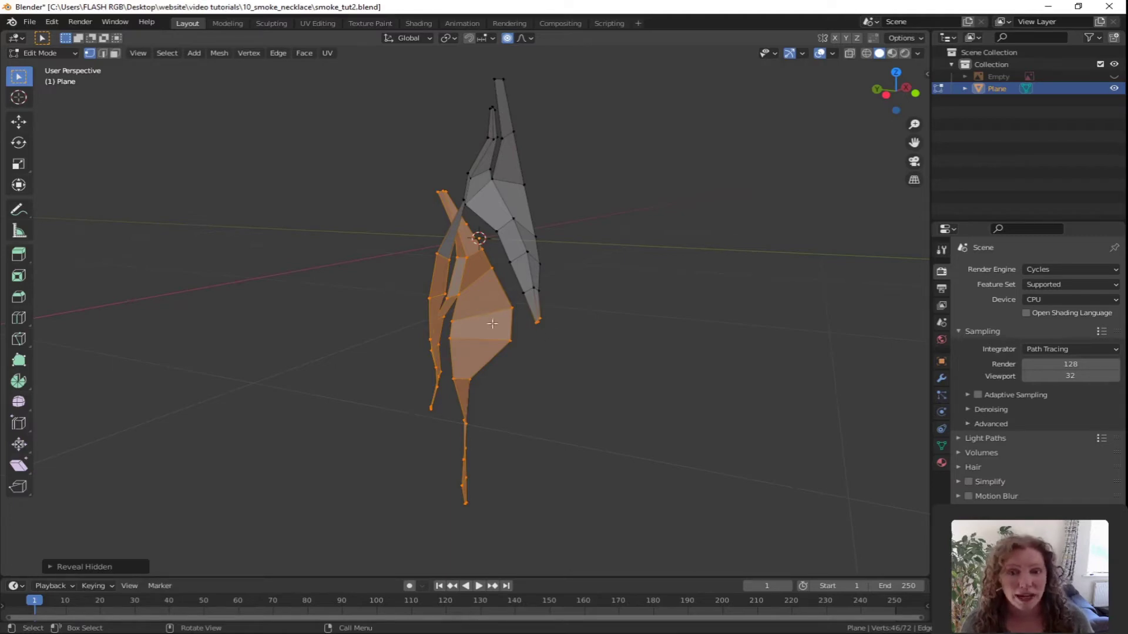
key("c")
middle_click(549, 322)
key("Escape")
middle_click_drag(602, 370, 521, 407)
key("h")
Step: Select the upper body's downward tip vertices and move them about 0.16 m along global Y with proportional size 0.42
key("c")
mouse_move(564, 327)
left_mouse_down()
mouse_move(546, 337)
mouse_move(543, 328)
left_mouse_up()
key("Escape")
middle_click_drag(555, 397, 578, 397)
key("g")
key("y")
scroll(561, 393, "up", 5)
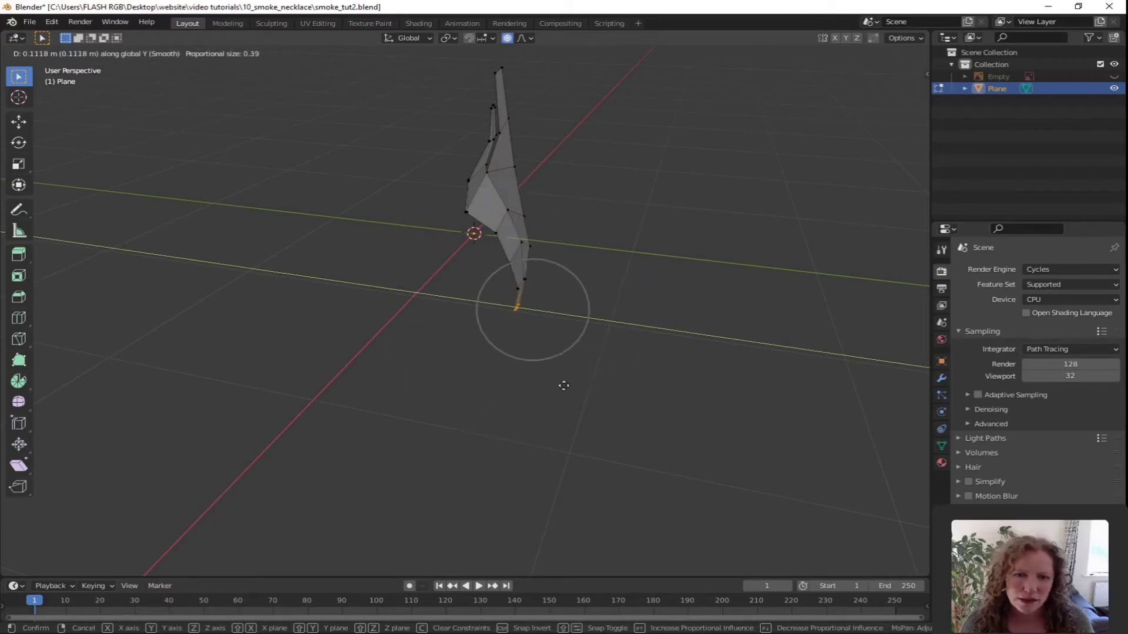
scroll(560, 380, "down", 1)
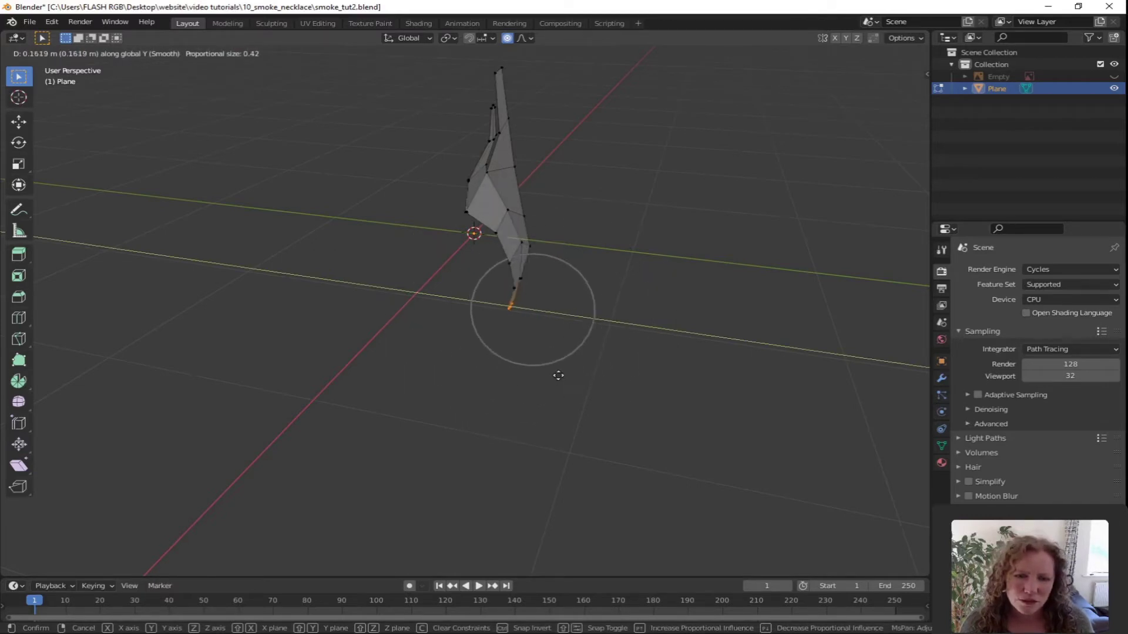
left_click(558, 375)
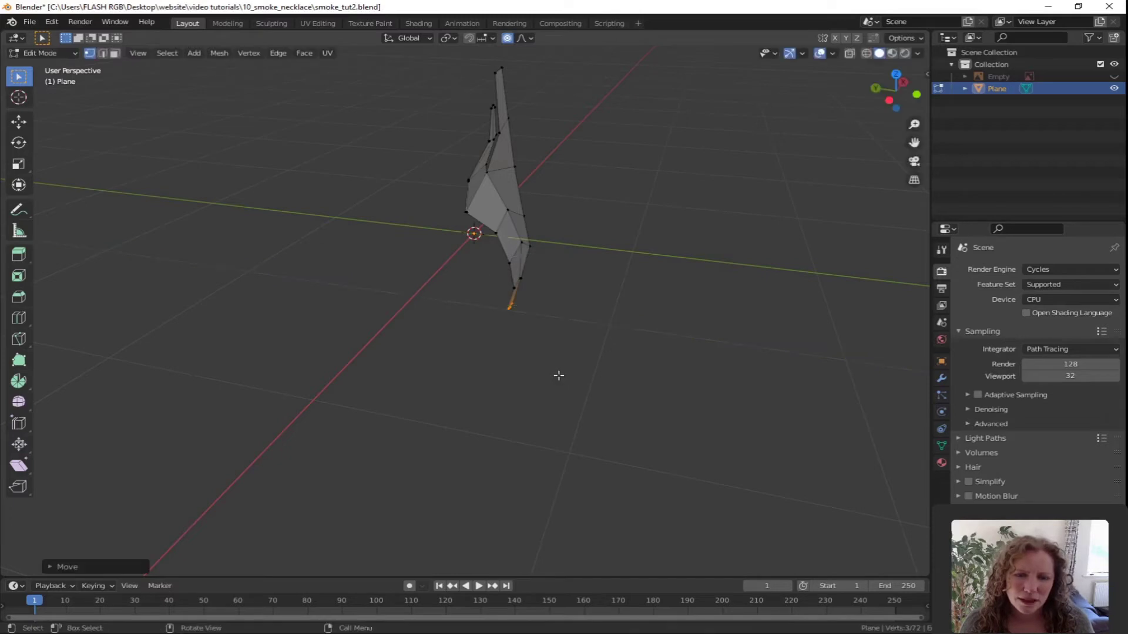
Step: Reveal the hidden strands and clear the selection
key("alt+h")
middle_click_drag(594, 410, 500, 69)
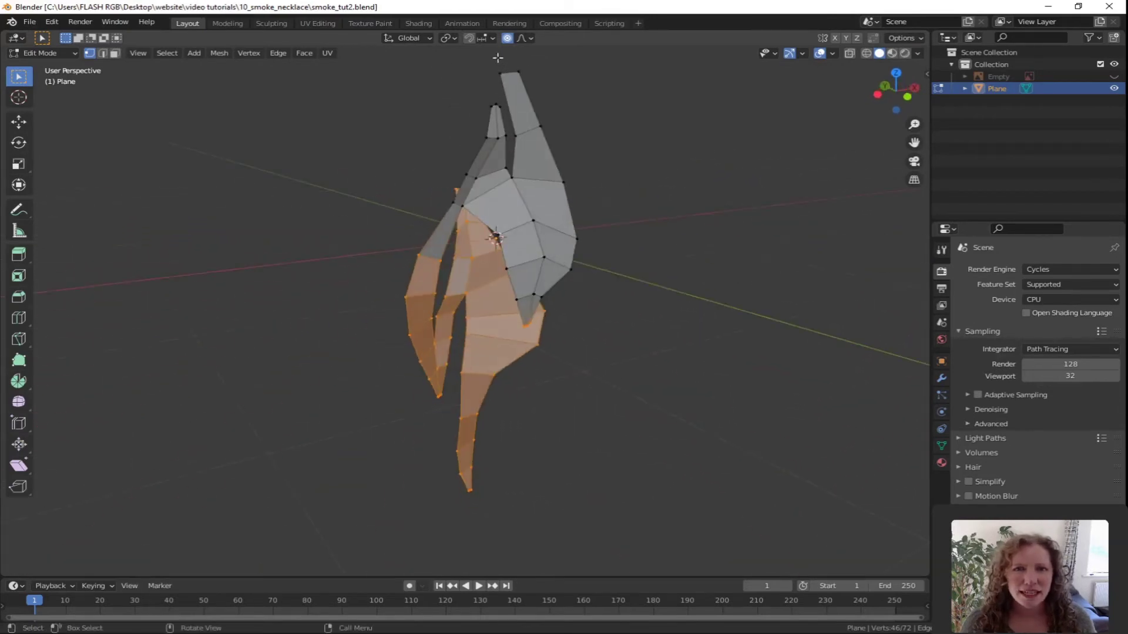
key("alt+a")
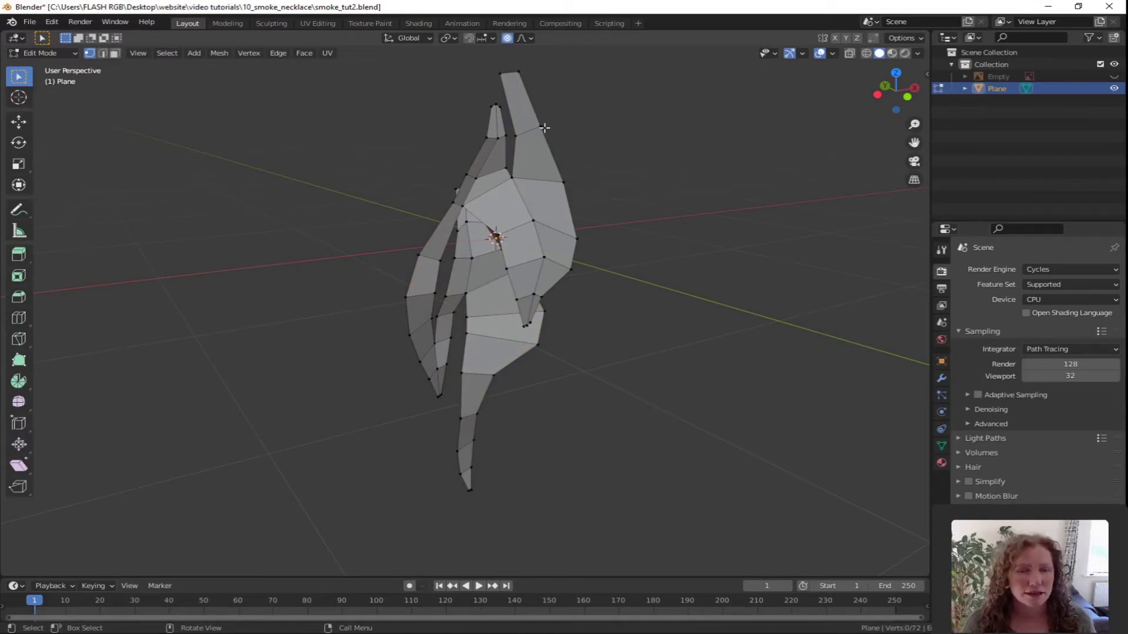
Step: In face selection mode, select and hide every face except the tallest upper strand and its curl ending in the downward point
middle_click_drag(578, 159, 663, 259)
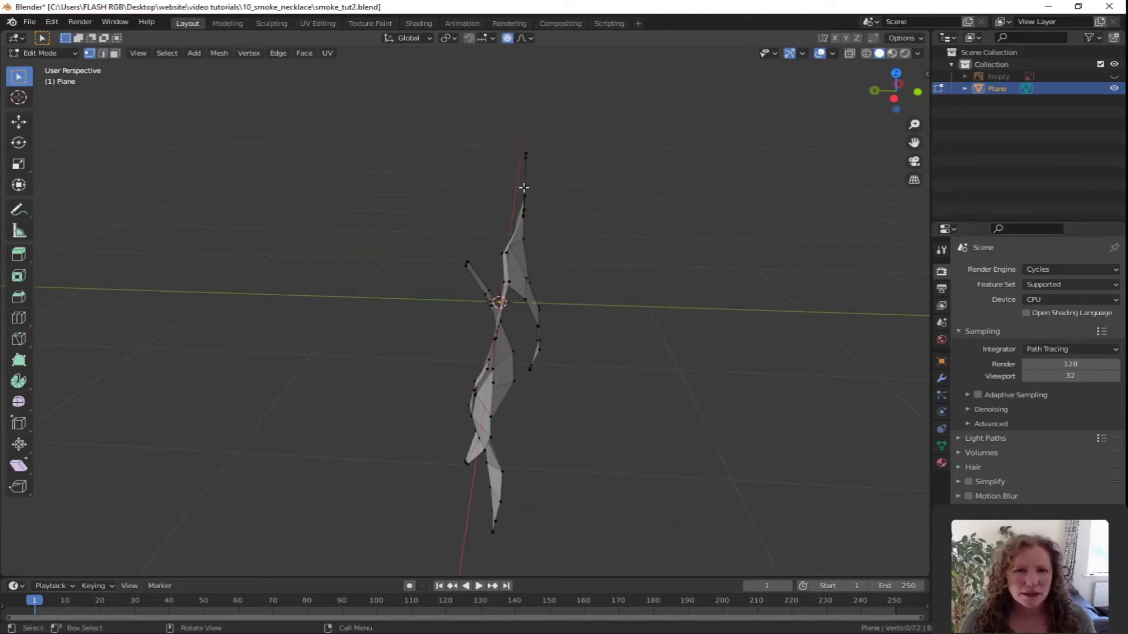
middle_click_drag(568, 193, 517, 174)
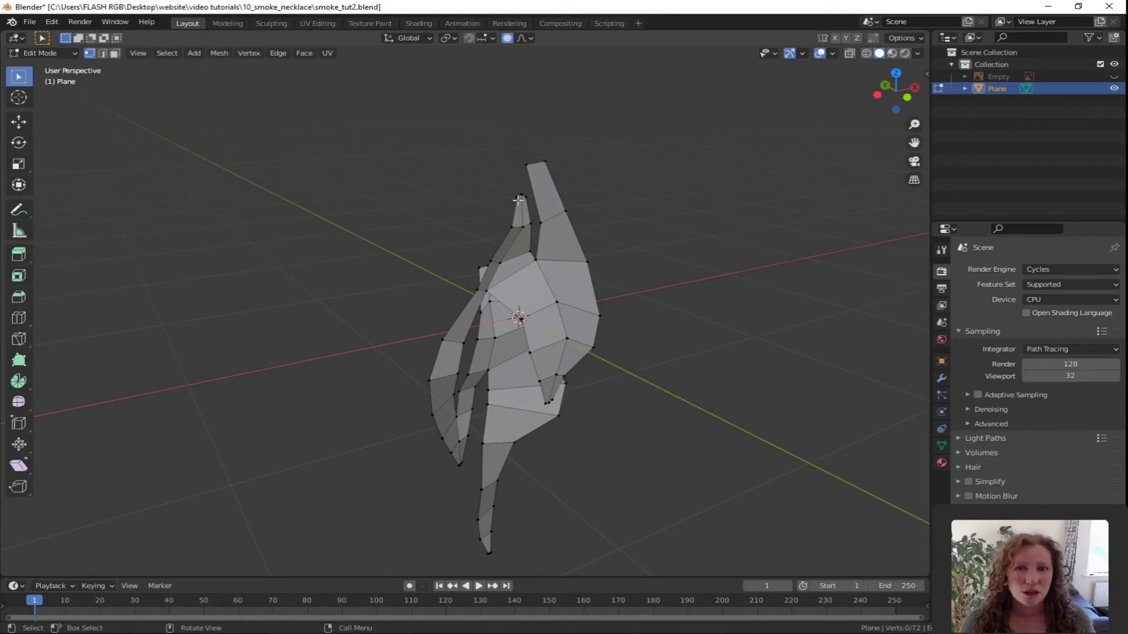
middle_click_drag(506, 416, 518, 424)
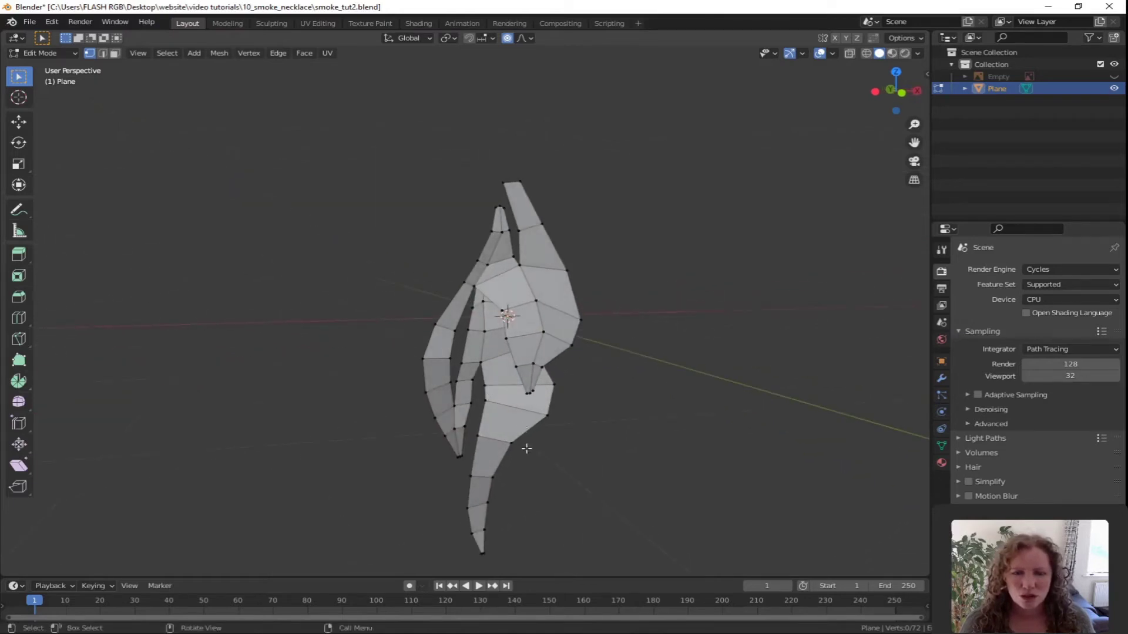
key("3")
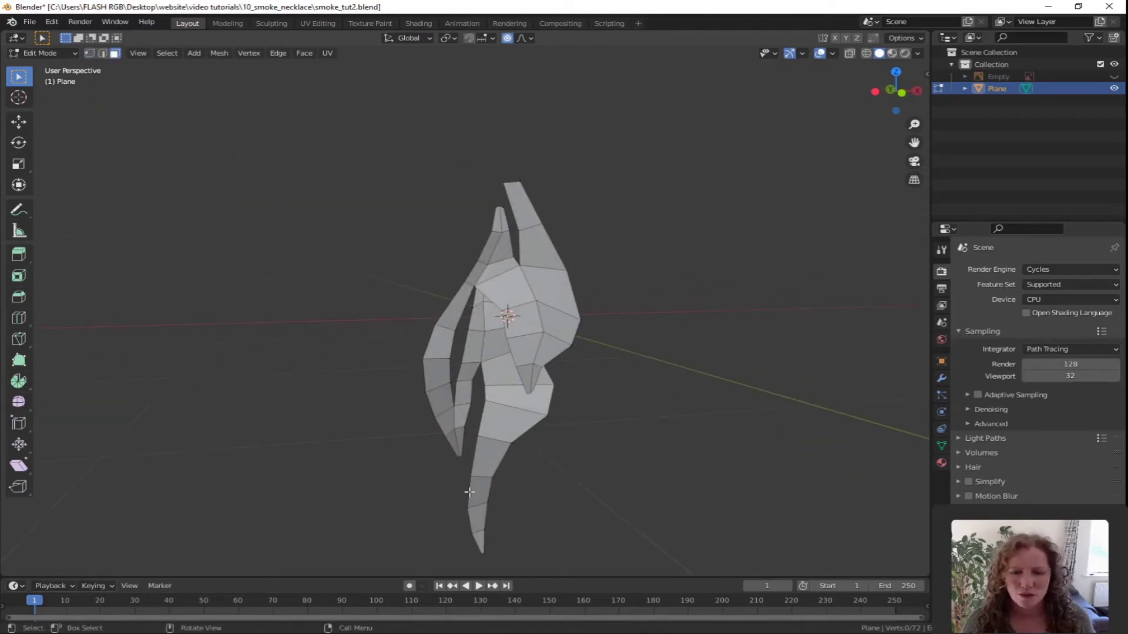
key("c")
mouse_move(490, 495)
left_mouse_down()
mouse_move(473, 518)
mouse_move(491, 387)
mouse_move(484, 347)
mouse_move(453, 405)
mouse_move(447, 348)
mouse_move(454, 298)
mouse_move(478, 322)
mouse_move(469, 280)
mouse_move(490, 230)
left_mouse_up()
right_click(489, 230)
mouse_move(489, 230)
middle_mouse_down()
mouse_move(657, 433)
mouse_move(767, 408)
mouse_move(422, 435)
mouse_move(479, 388)
middle_mouse_up()
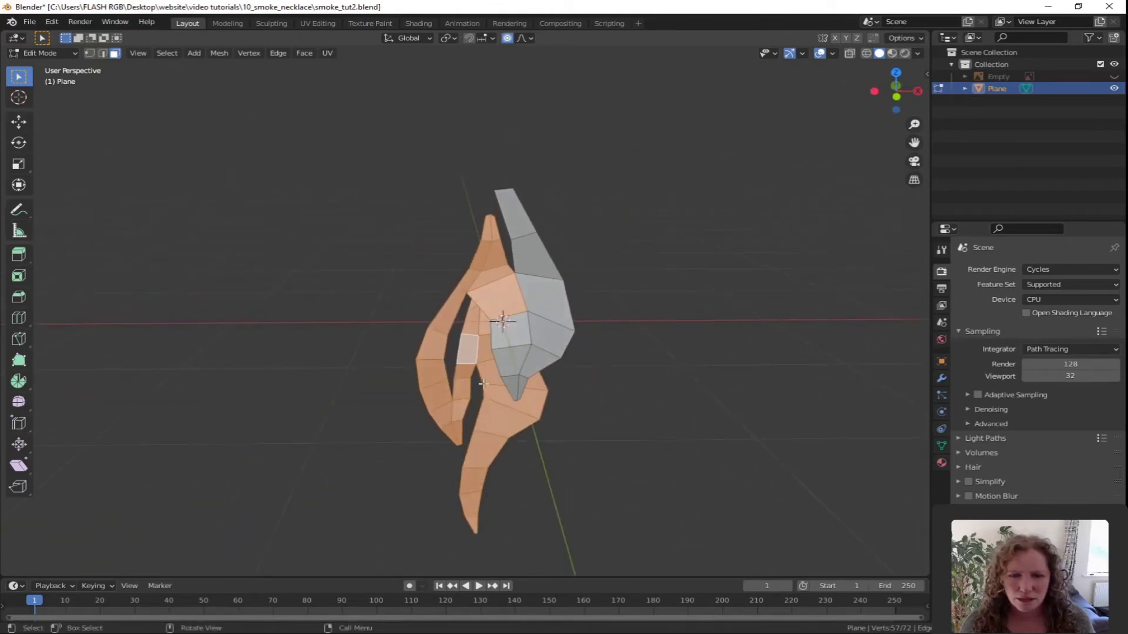
key("h")
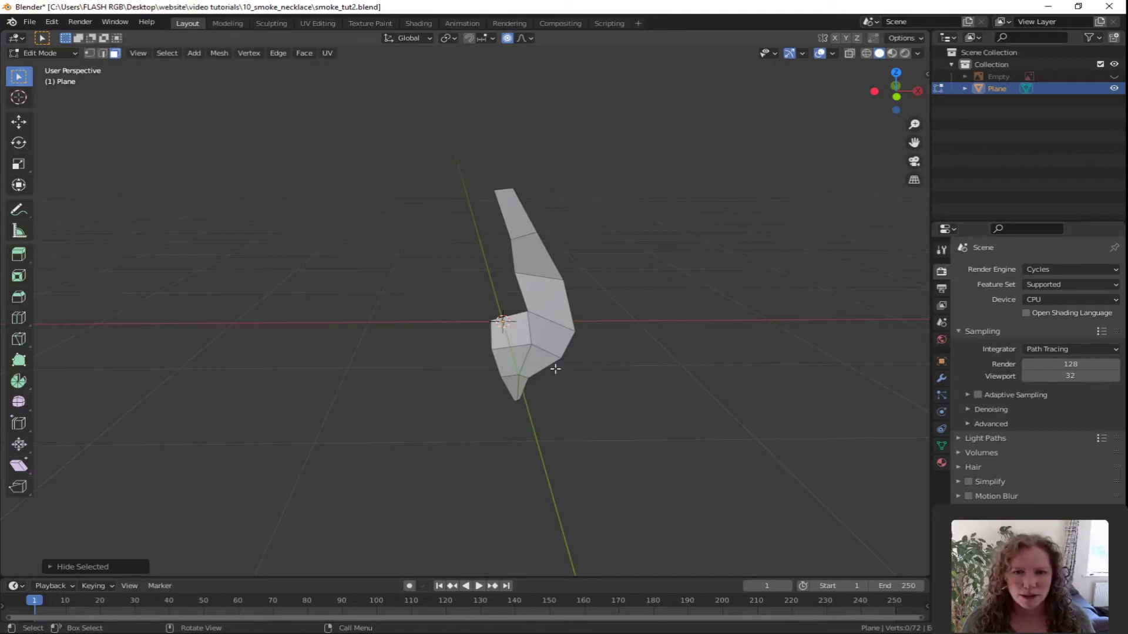
Step: Select the tallest strand's two top vertices and move them about 0.15 m along global Y in top view, with proportional size 0.51
key("1")
middle_click_drag(562, 209, 574, 229)
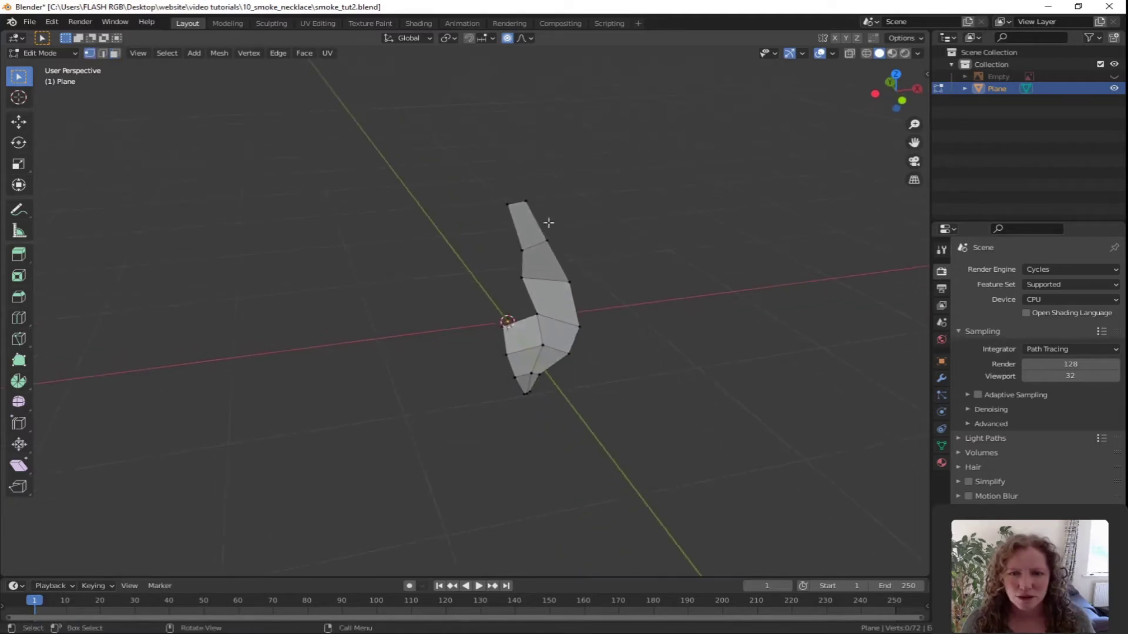
left_click(527, 203, "shift")
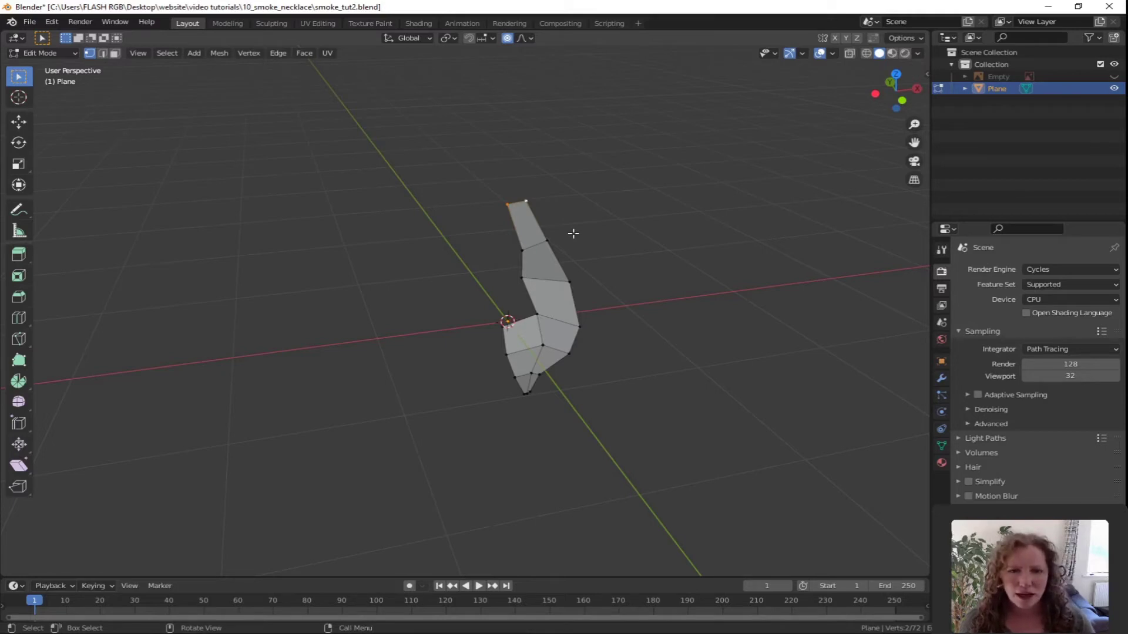
key("KP_7")
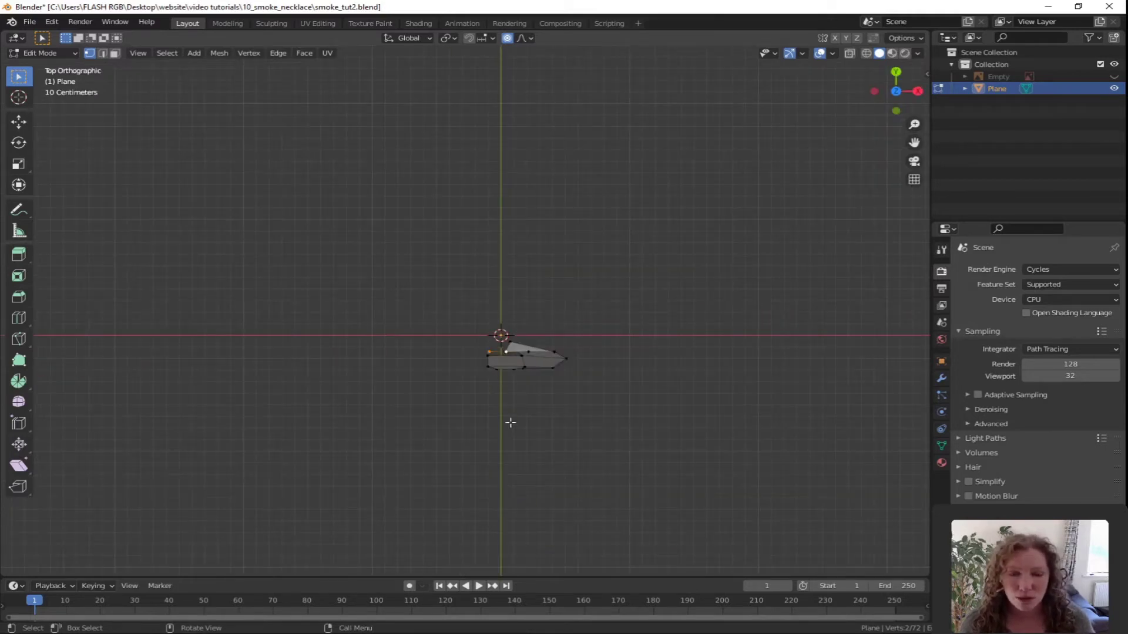
scroll(511, 420, "up", 3)
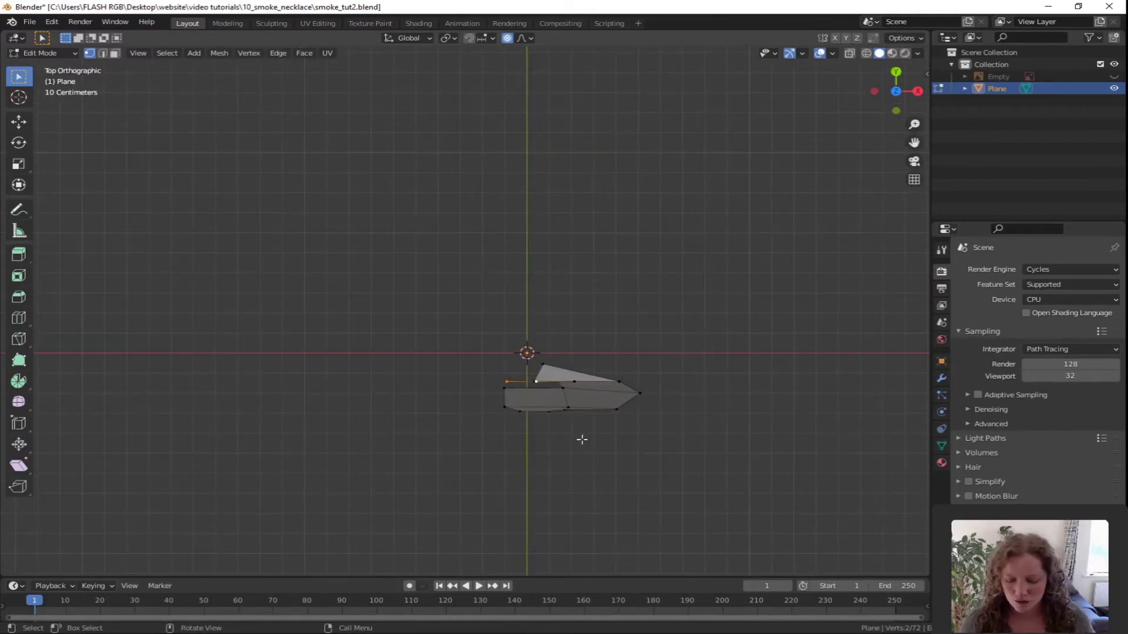
key("g")
key("y")
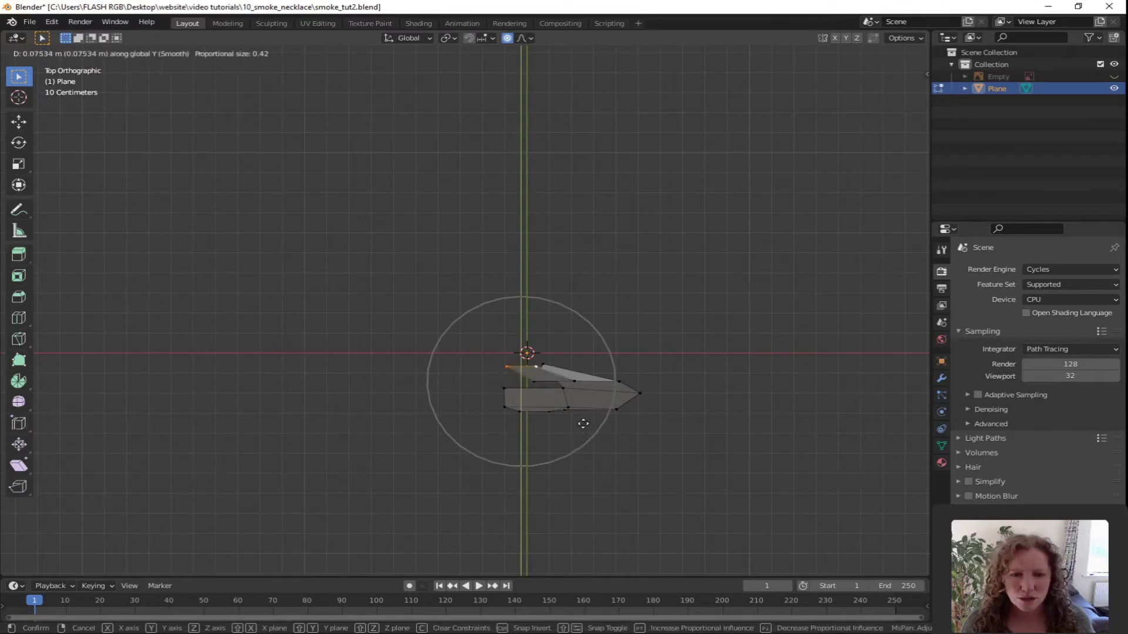
scroll(579, 415, "down", 3)
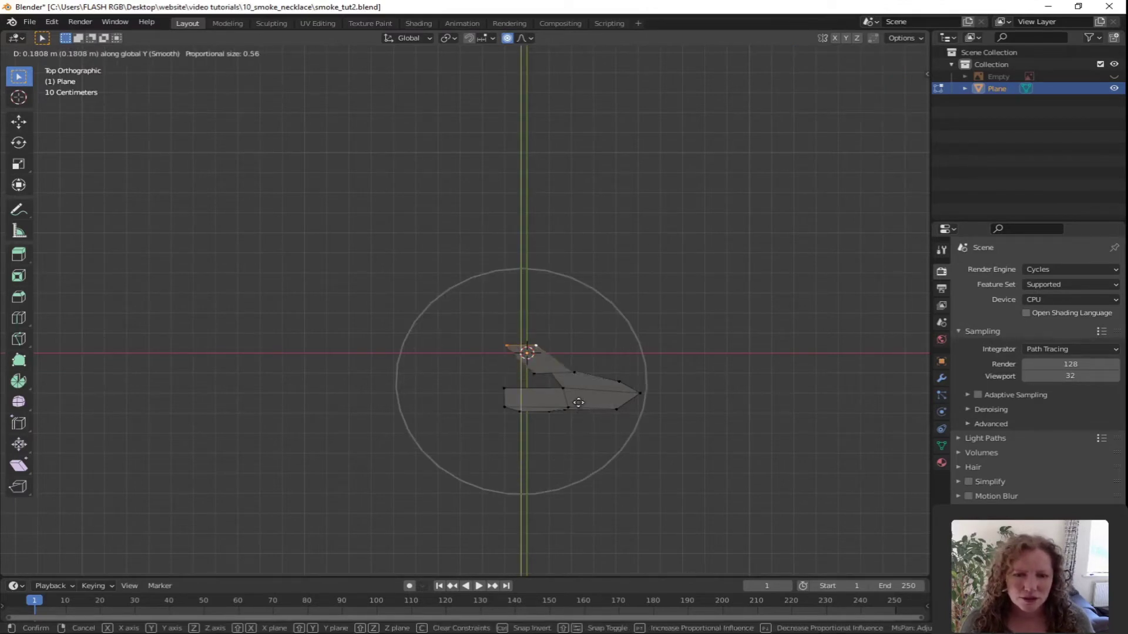
scroll(574, 403, "up", 1)
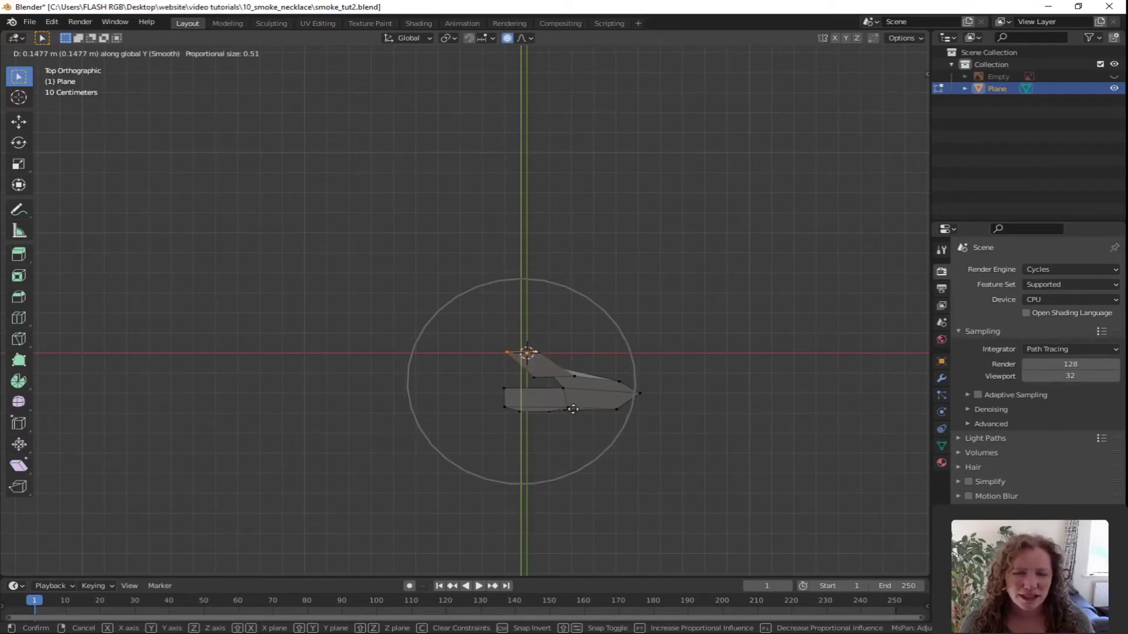
left_click(572, 409)
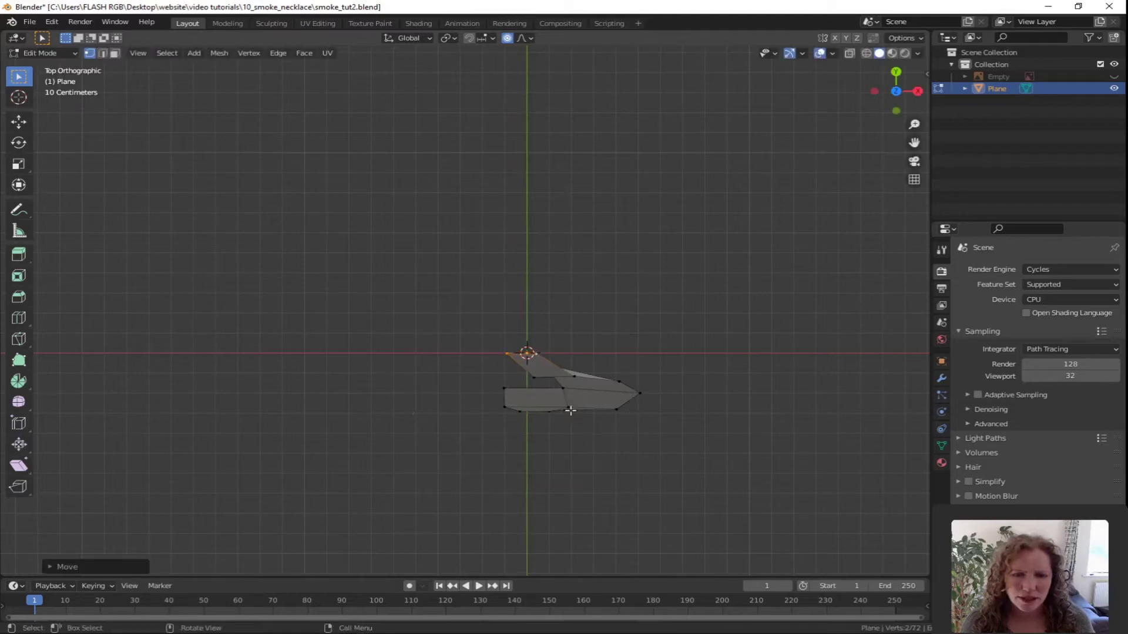
Step: Reveal the hidden strands and switch to edge selection mode
middle_click_drag(682, 432, 564, 200)
key("alt+h")
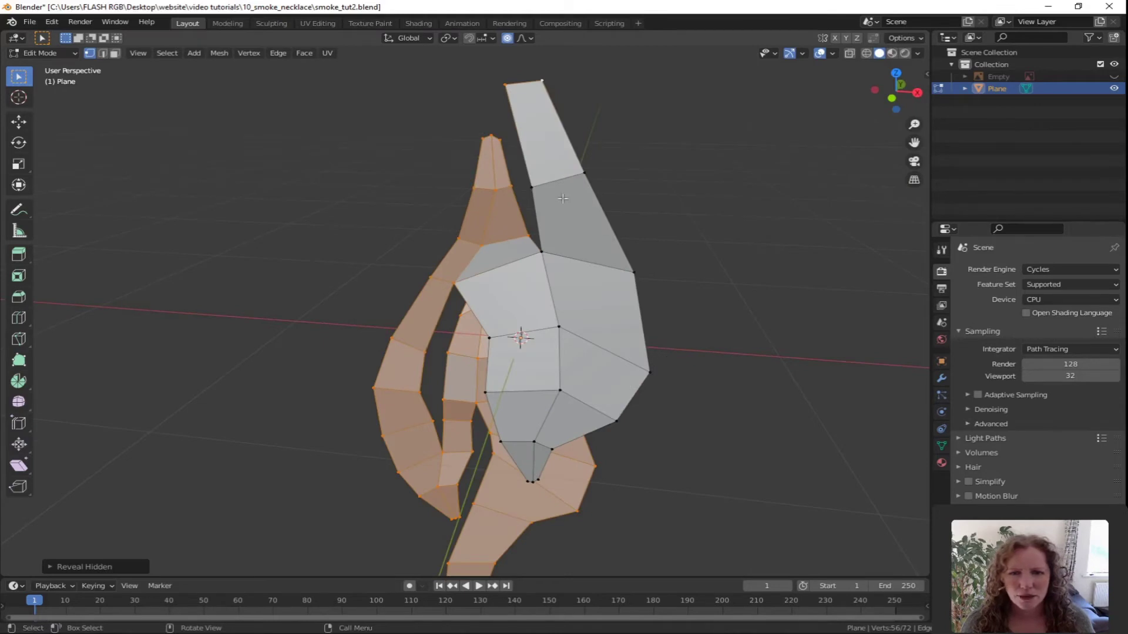
key("2")
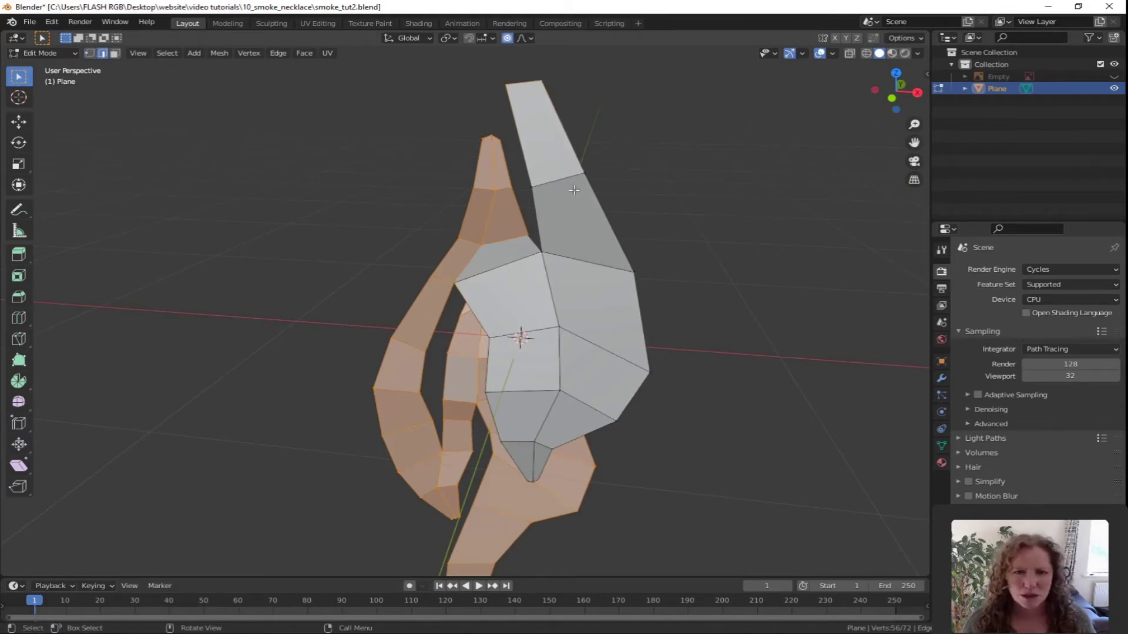
Step: Rotate the edge crossing the tallest strand below its top face about global Z, with the proportional size enlarged to 0.91
left_click(566, 181)
middle_click_drag(566, 181, 650, 311)
key("r")
key("z")
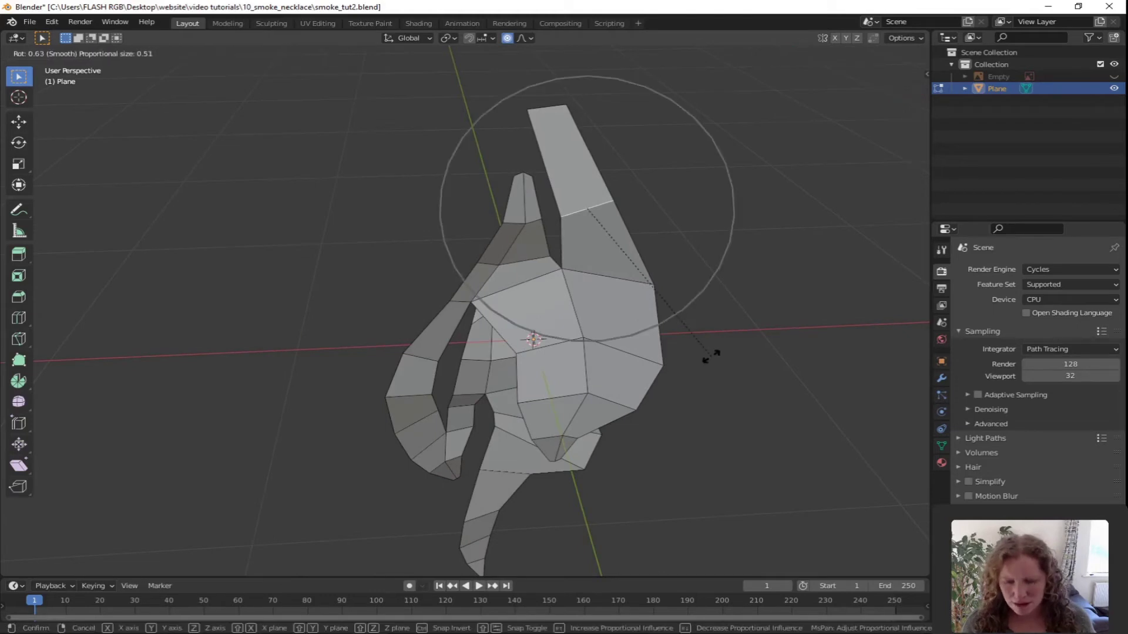
scroll(758, 270, "down", 6)
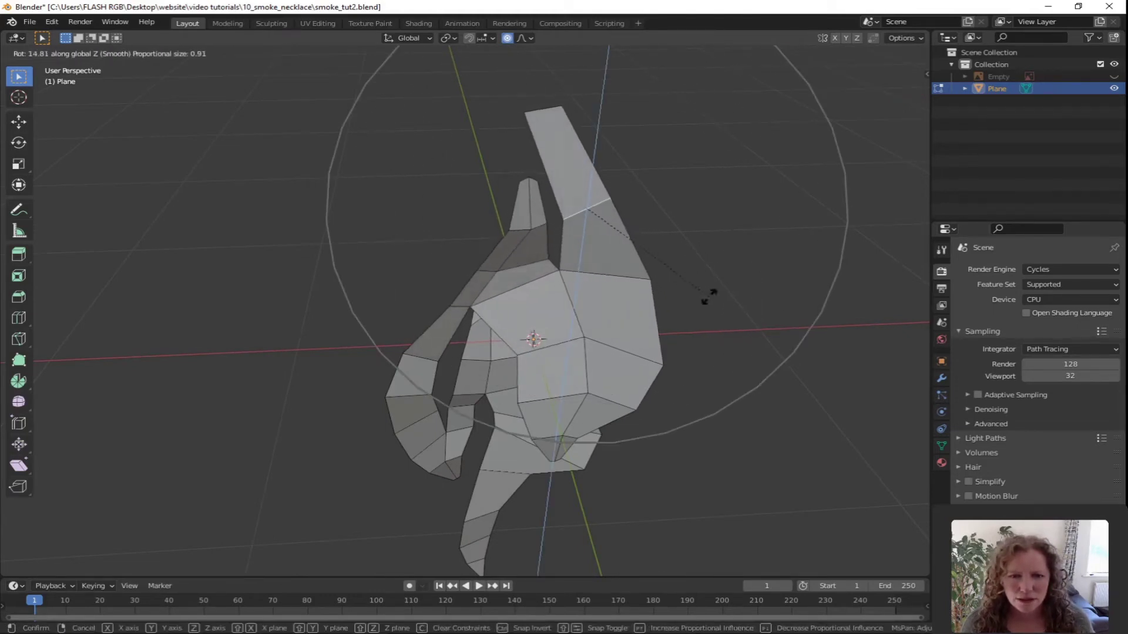
left_click(740, 267)
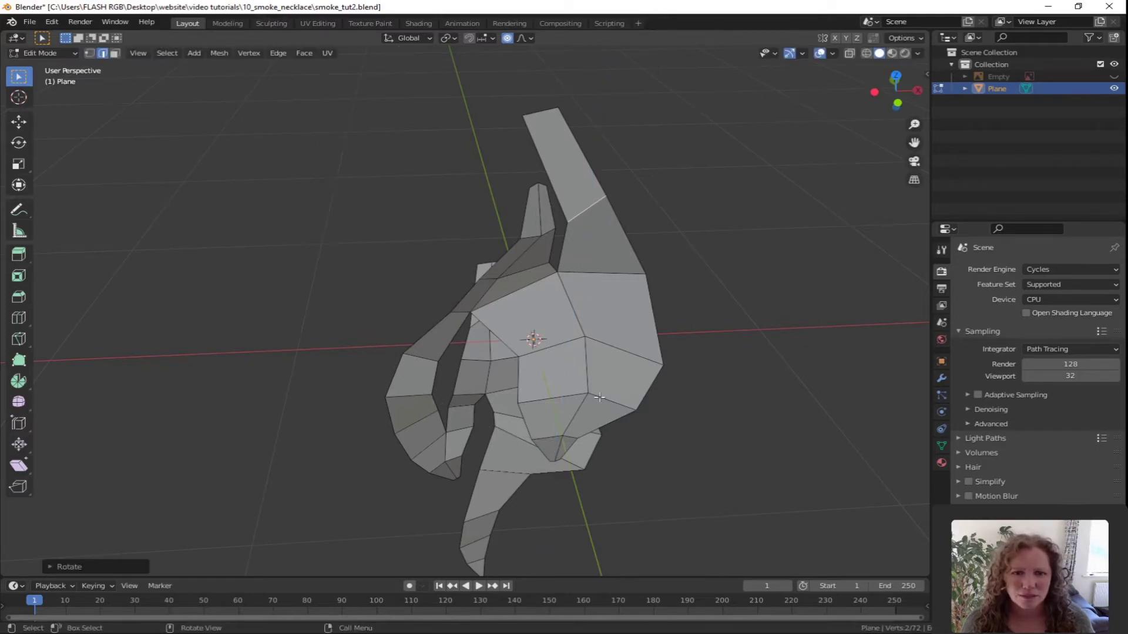
middle_click_drag(600, 395, 713, 360)
middle_click_drag(622, 358, 489, 285)
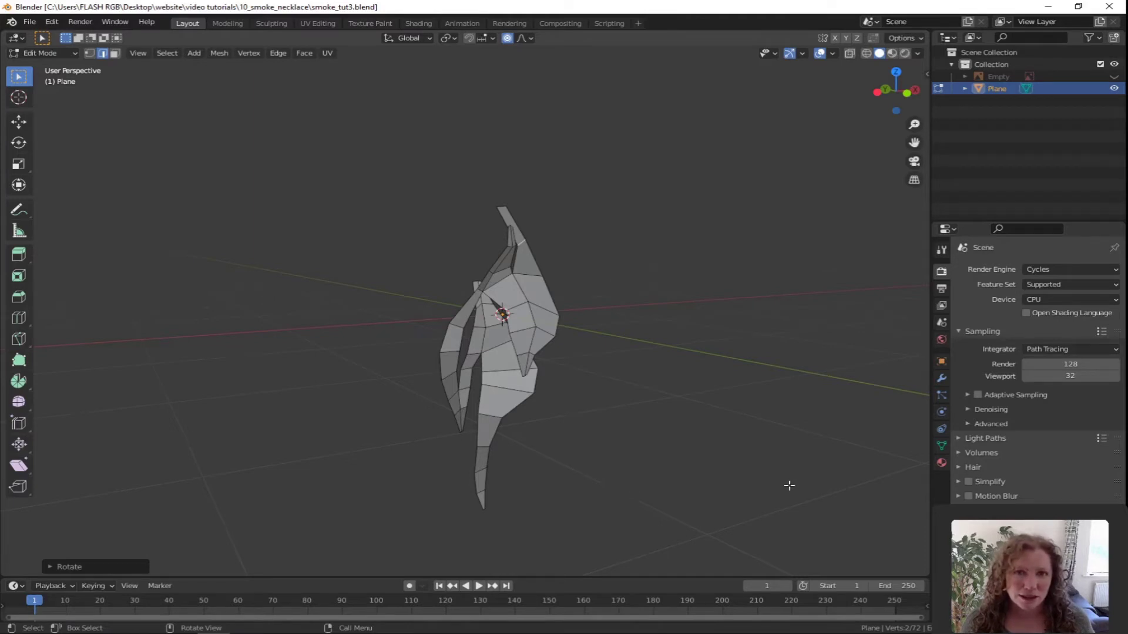
Step: Add a Solidify modifier to the plane mesh and set its thickness to 0.07 m
left_click(941, 380)
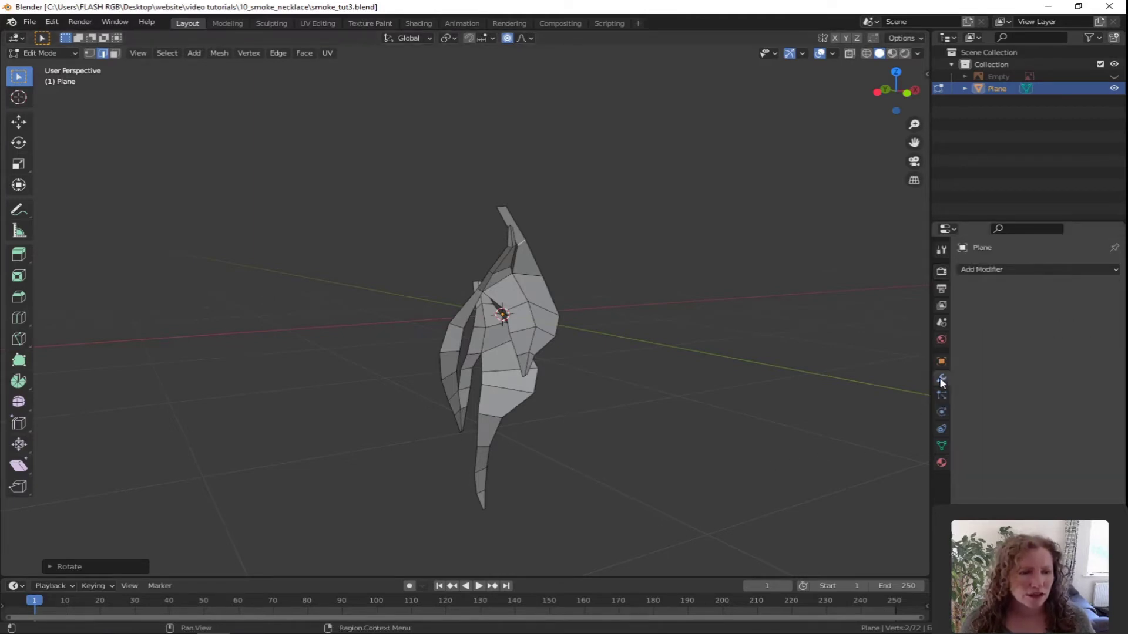
left_click(1006, 269)
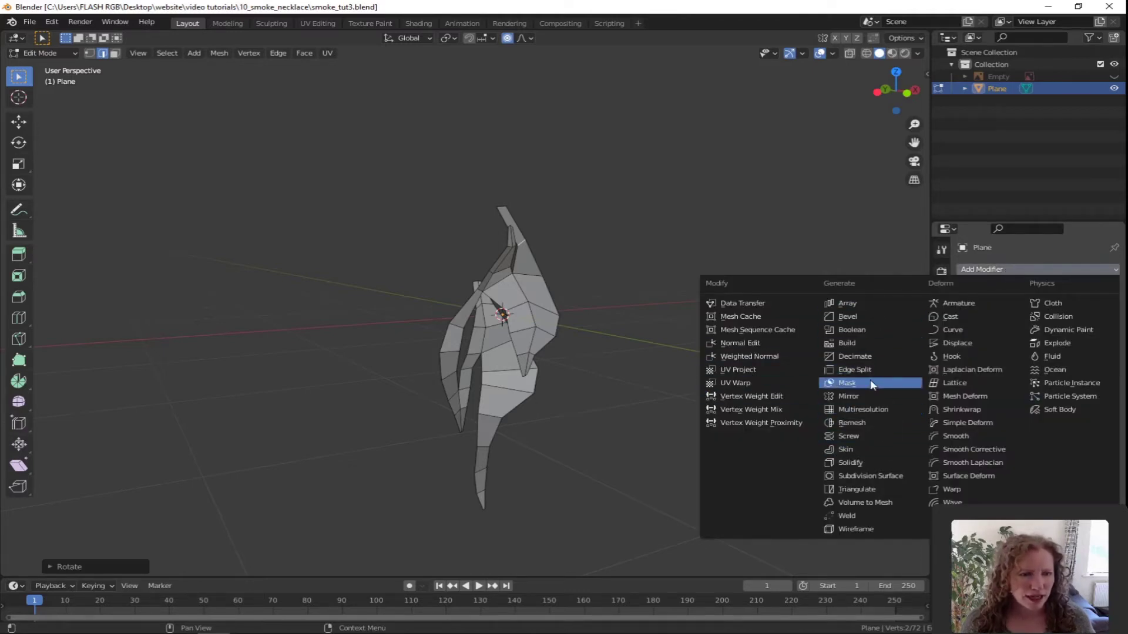
left_click(857, 462)
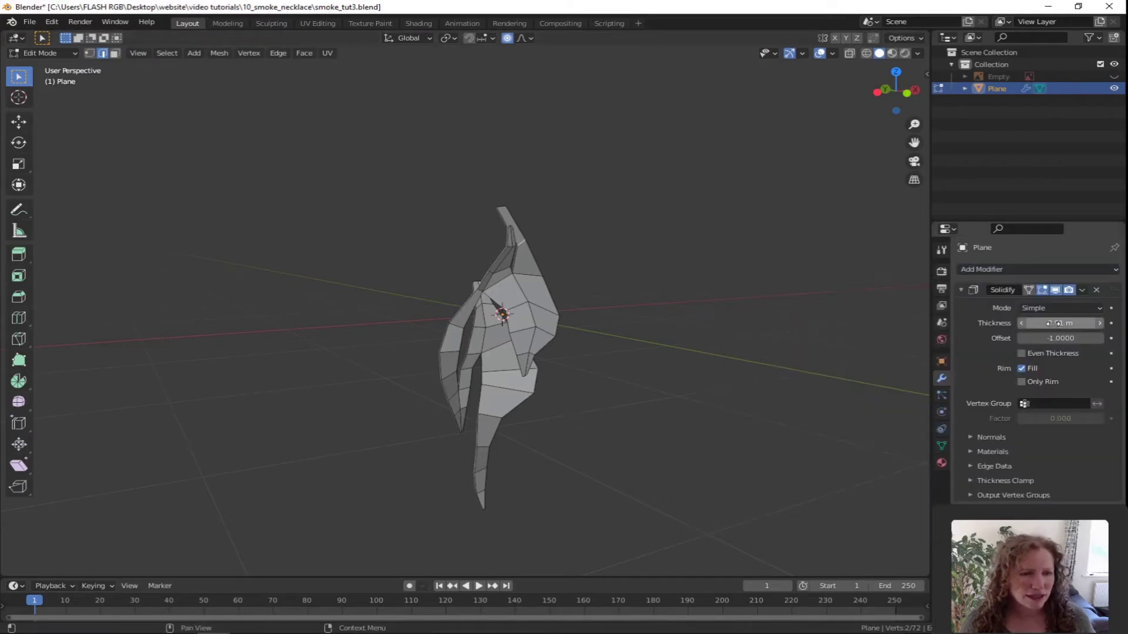
left_click_drag(1055, 323, 1060, 323)
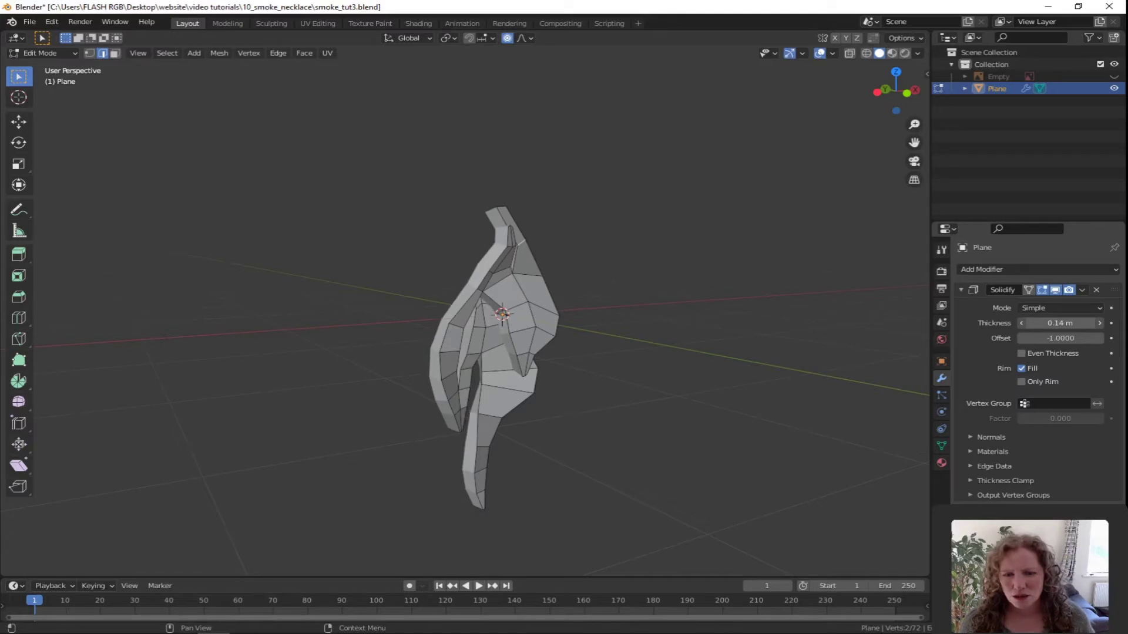
left_click_drag(1060, 323, 1058, 323)
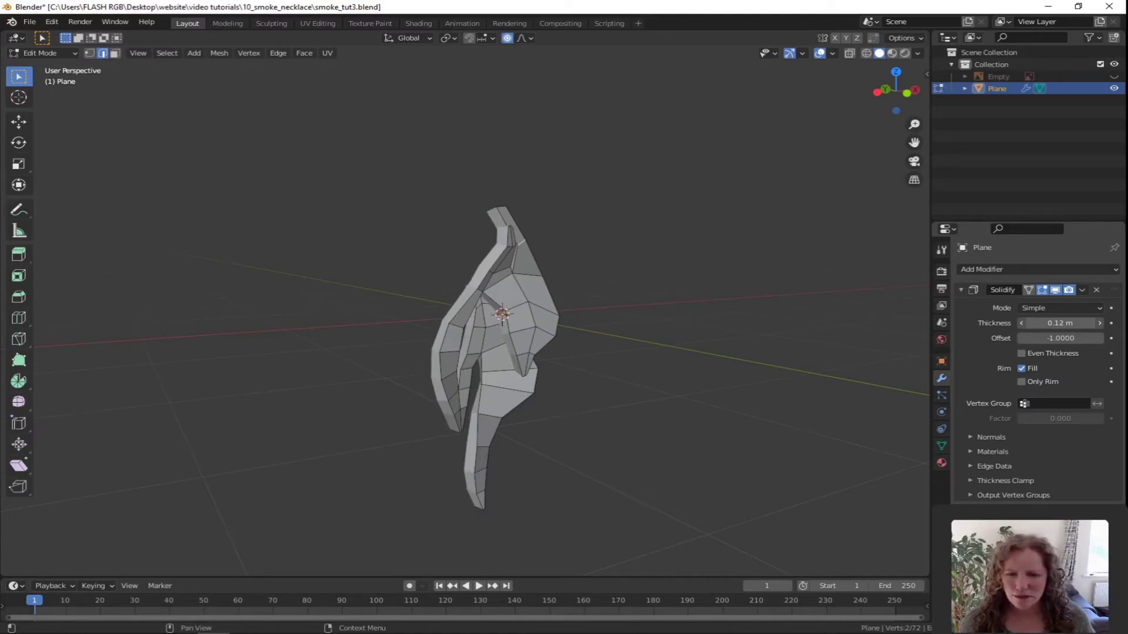
left_click_drag(1057, 323, 1051, 323)
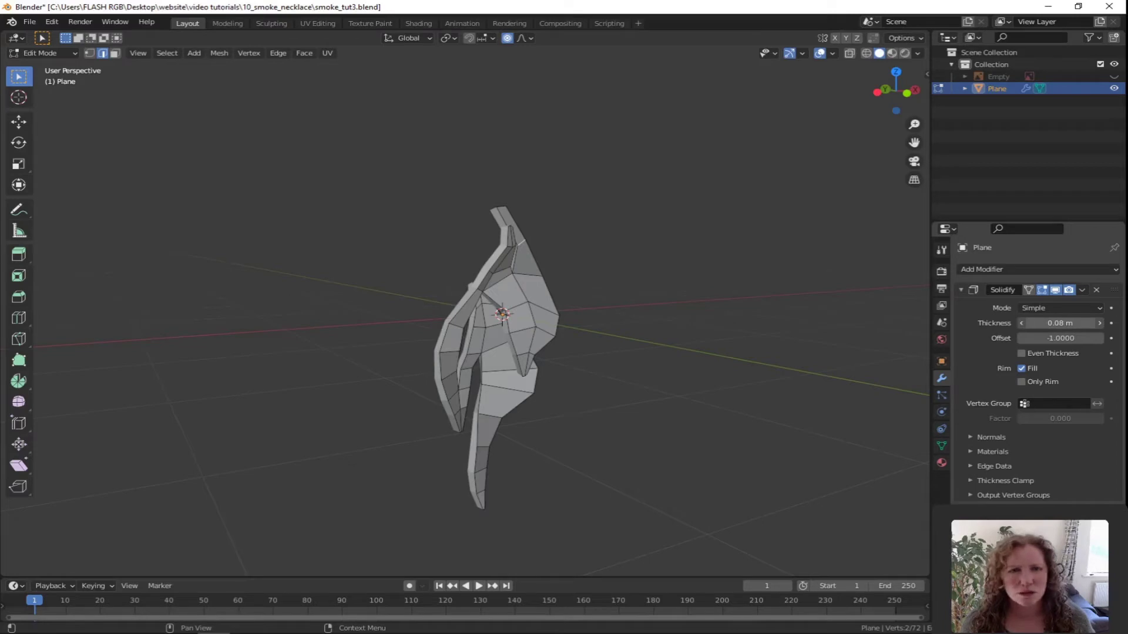
left_click_drag(1052, 323, 1048, 323)
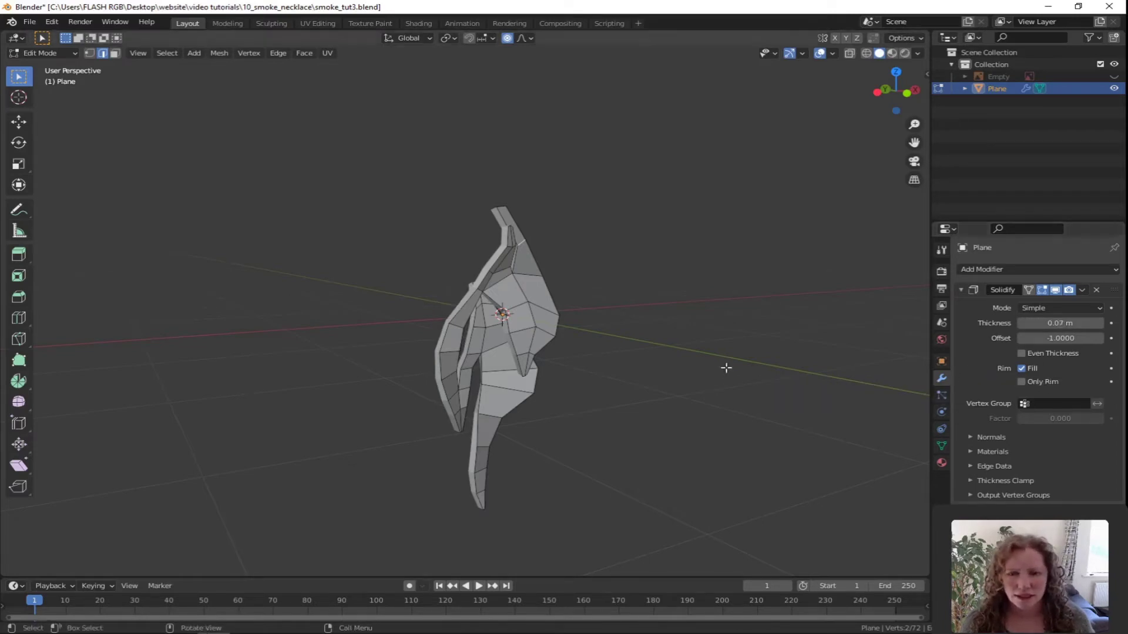
middle_click_drag(742, 343, 652, 383)
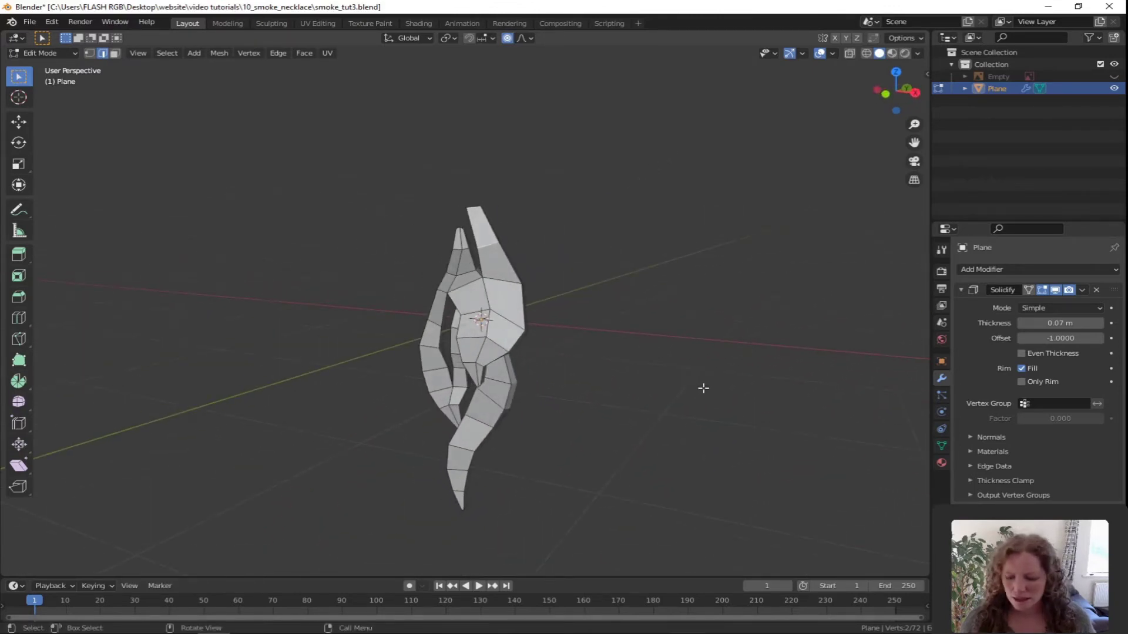
Step: Apply the Solidify modifier in Object Mode, return to Edit Mode and check the thickened mesh from several sides
key("Tab")
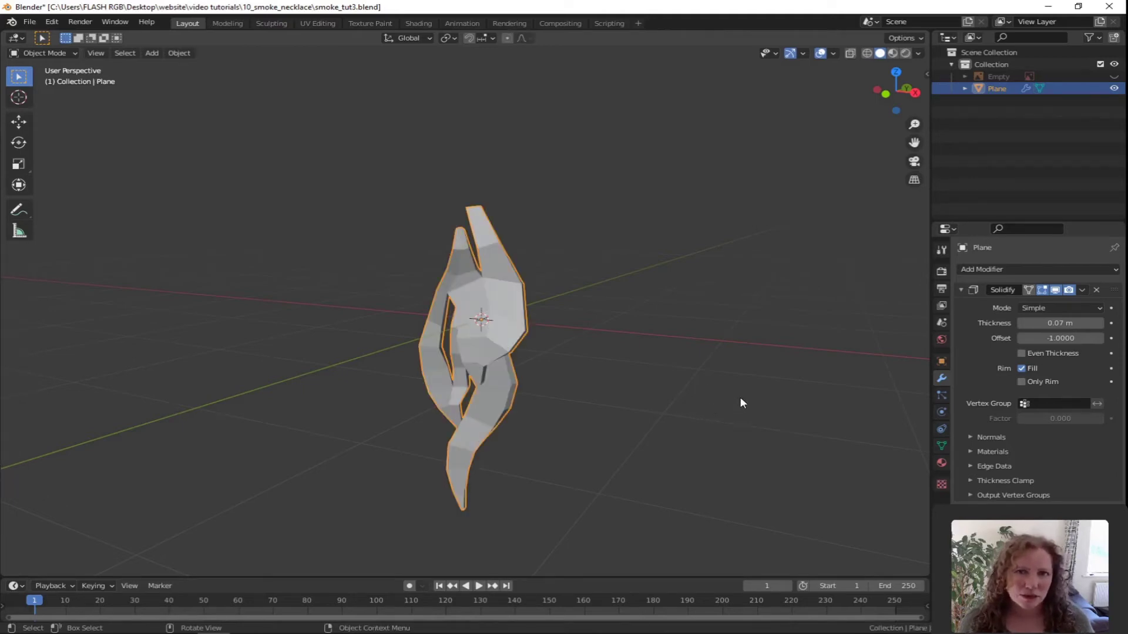
left_click(1082, 290)
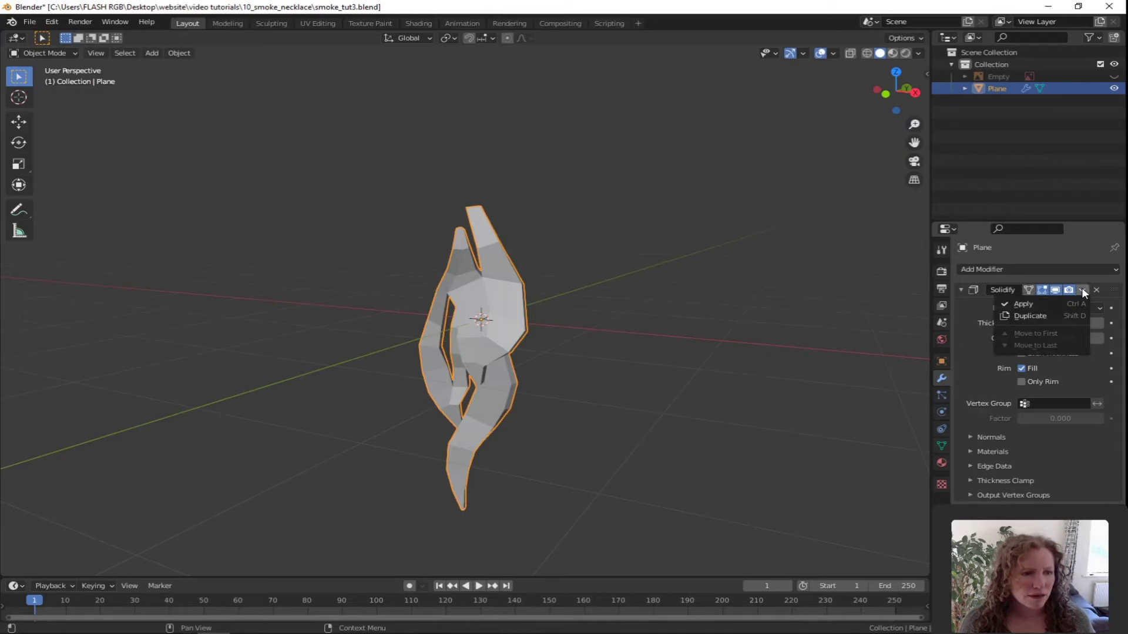
left_click(1022, 304)
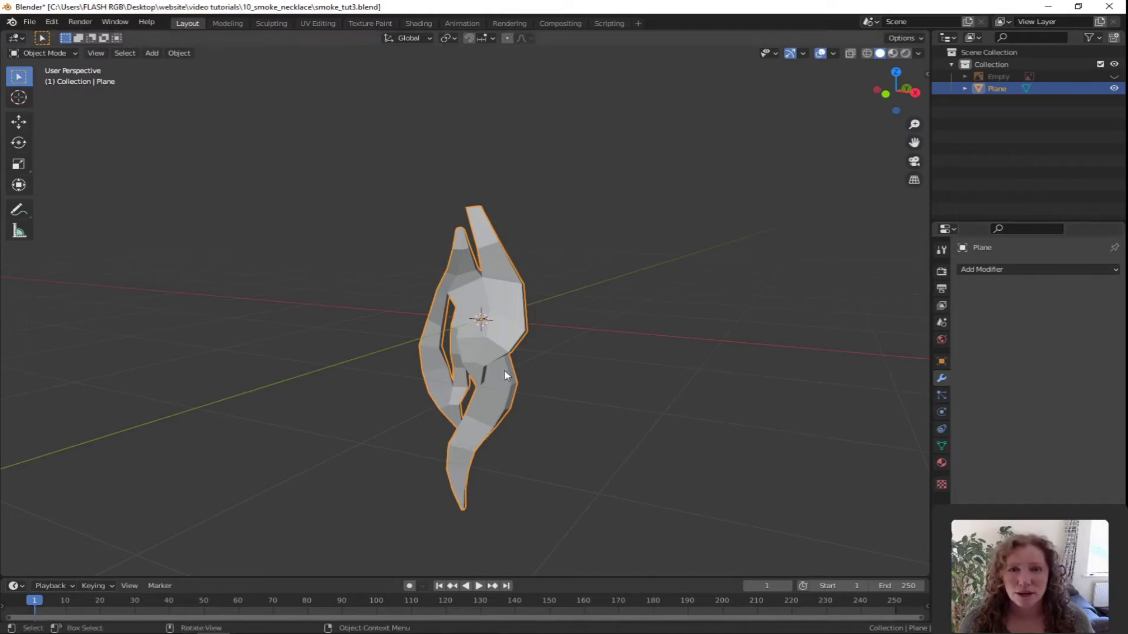
key("Tab")
middle_click_drag(581, 397, 405, 305)
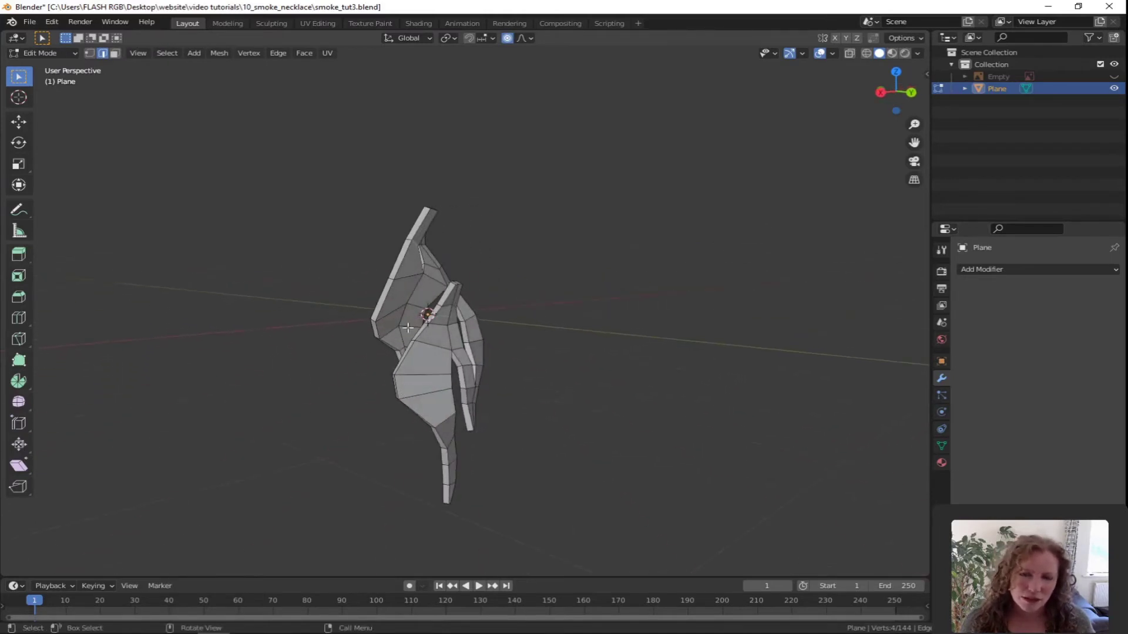
middle_click_drag(485, 450, 722, 437)
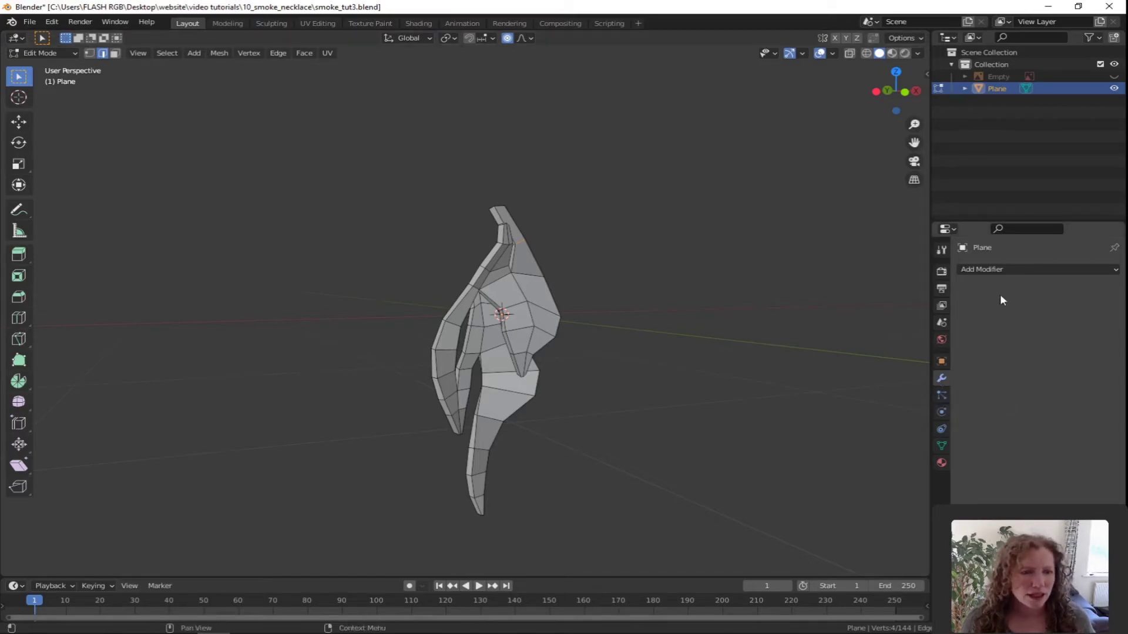
Step: Add a Subdivision Surface modifier to the plane with viewport and render levels both set to 3
left_click(1001, 269)
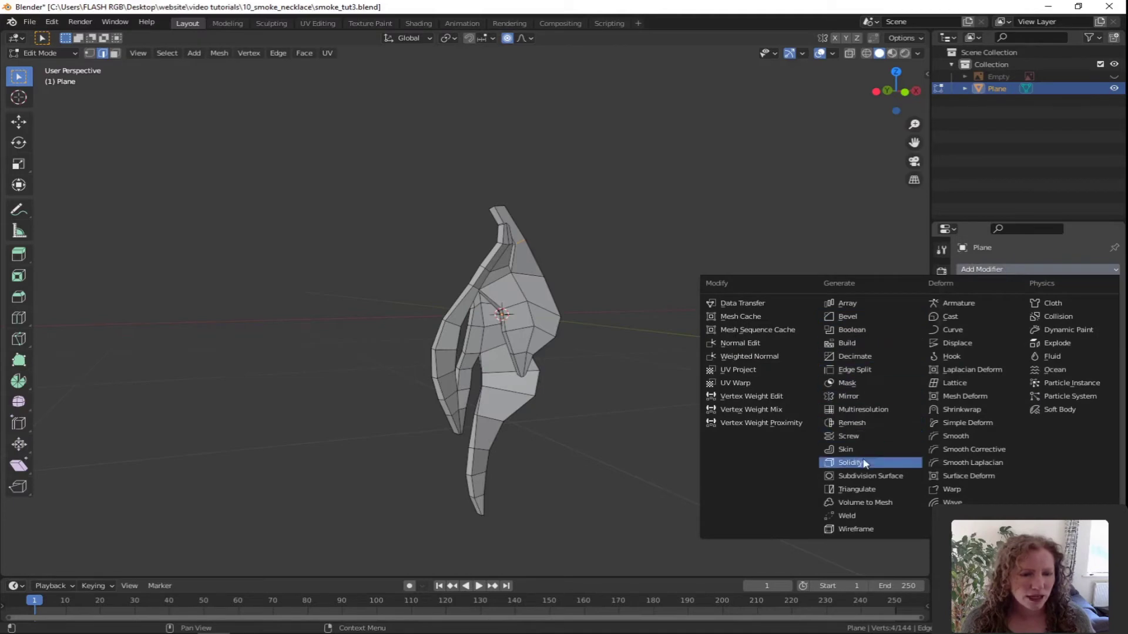
left_click(884, 476)
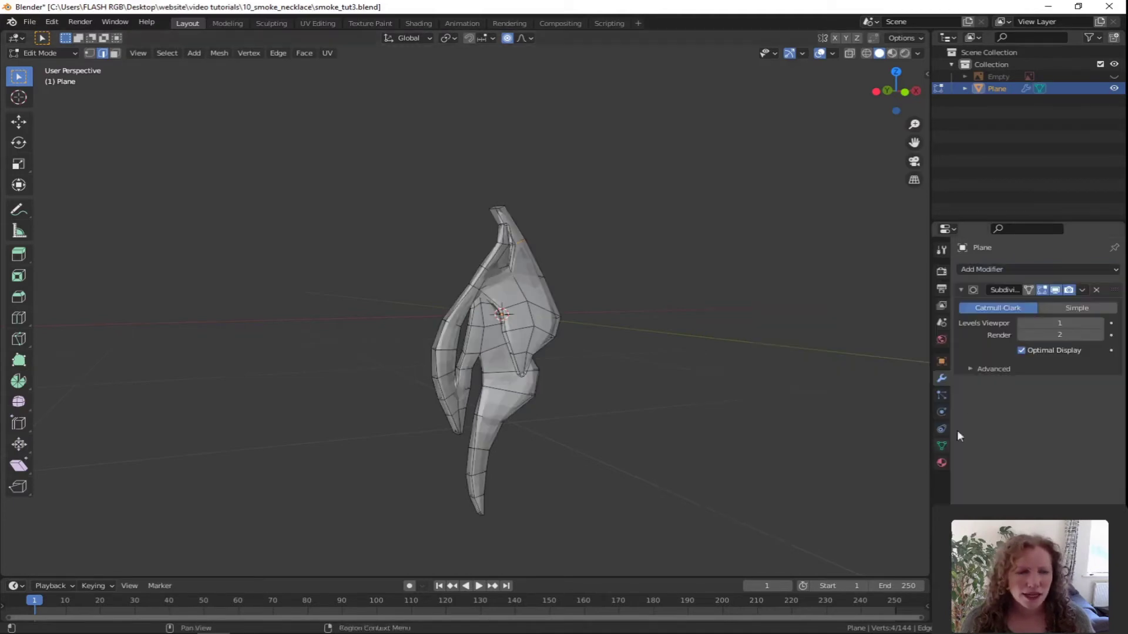
left_click(1099, 323)
left_click(1099, 324)
left_click(1101, 335)
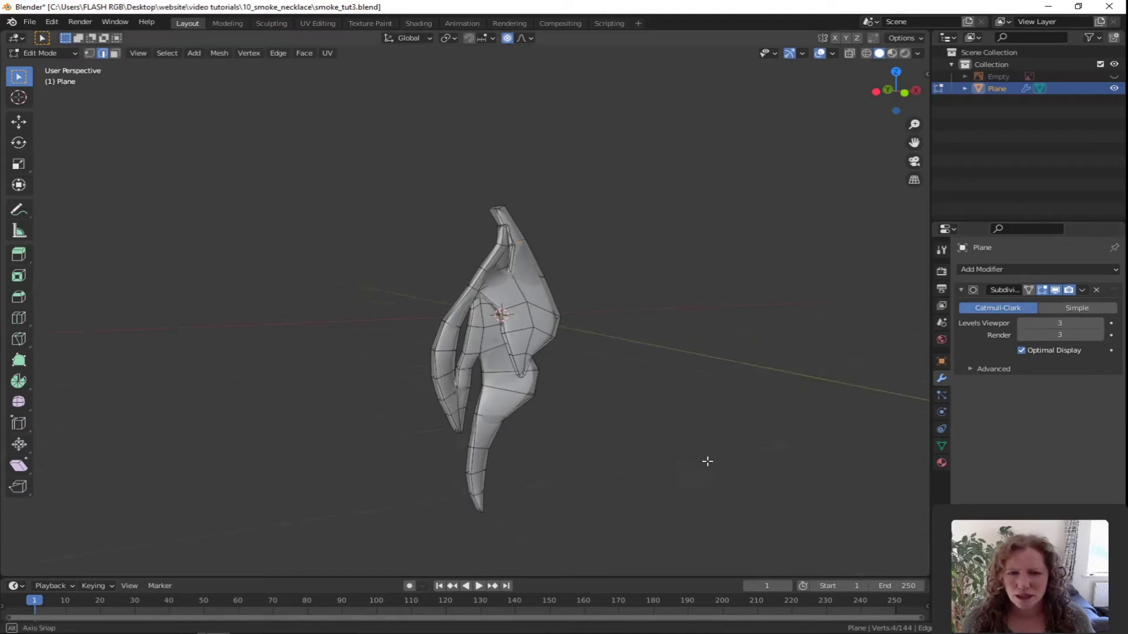
middle_click_drag(710, 456, 604, 468)
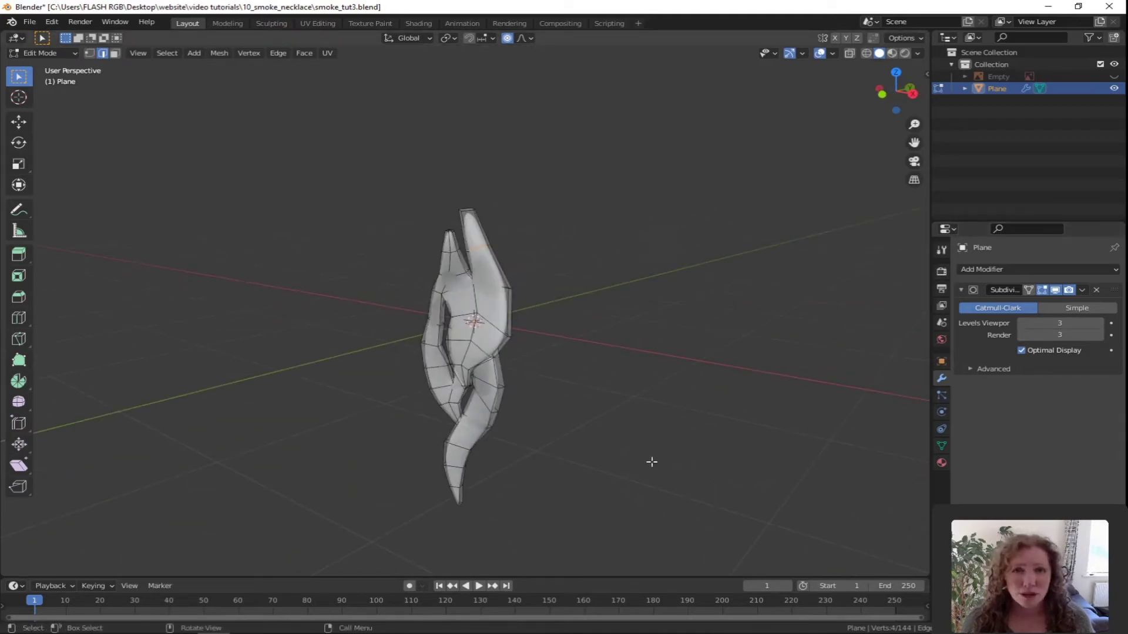
Step: Check the smoothed shape in Object Mode, and save the file after returning to Edit Mode
key("Tab")
middle_click_drag(682, 464, 578, 424)
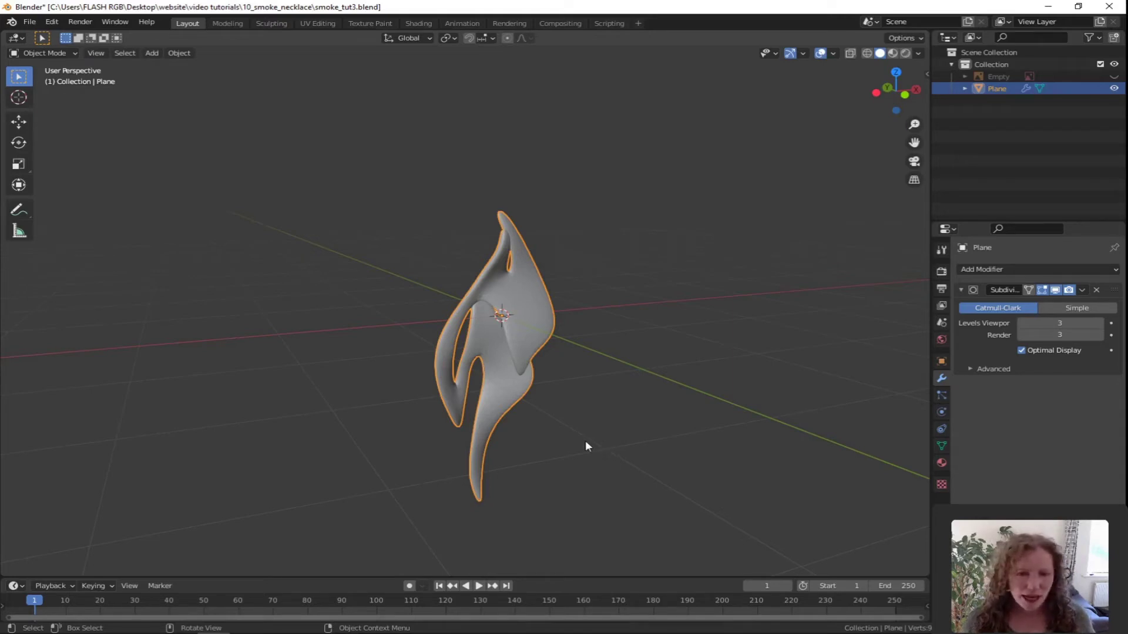
key("Tab")
middle_click_drag(584, 445, 577, 355)
scroll(619, 446, "up", 3)
scroll(614, 435, "up", 3)
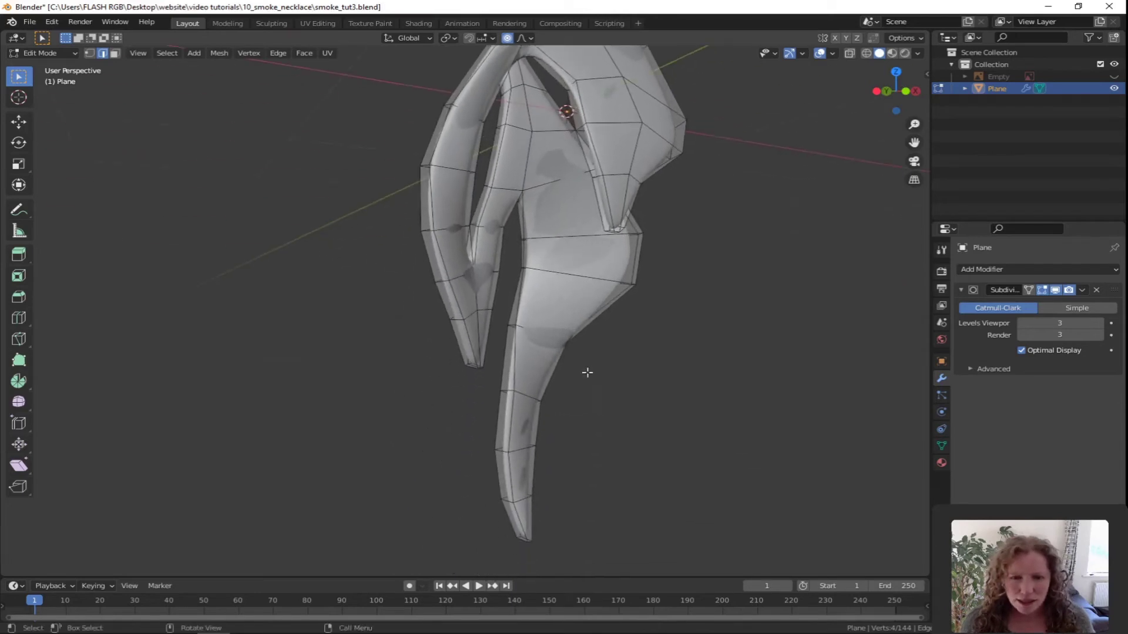
key("ctrl+s")
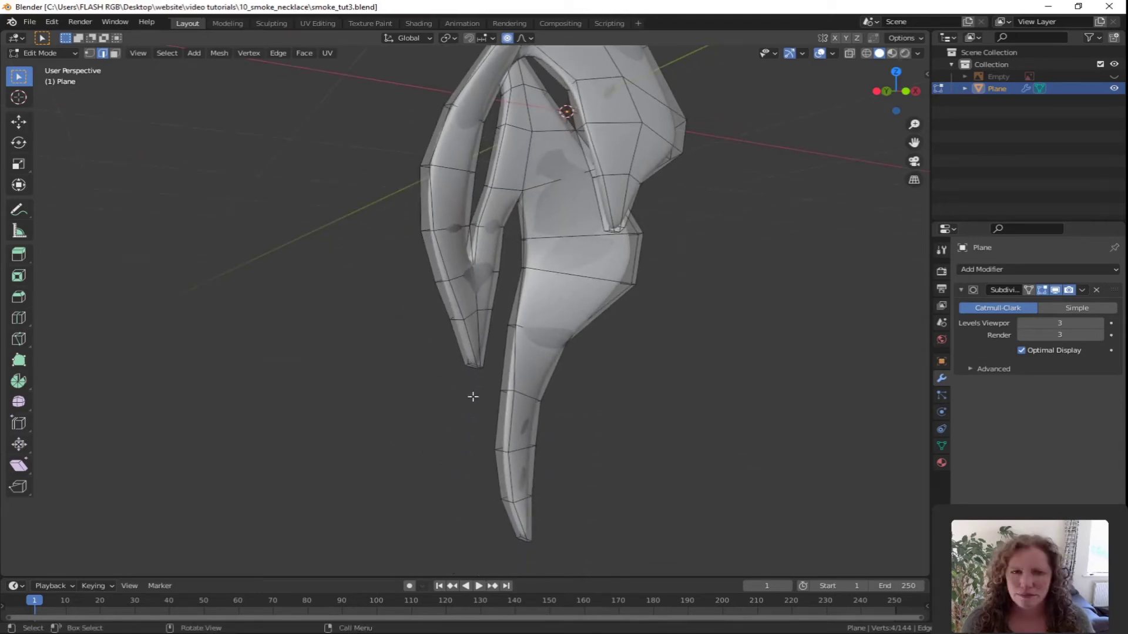
Step: In vertex select mode, move a vertex just above the middle strand's lower tip outward about 0.15 m with proportional size 0.16
key("1")
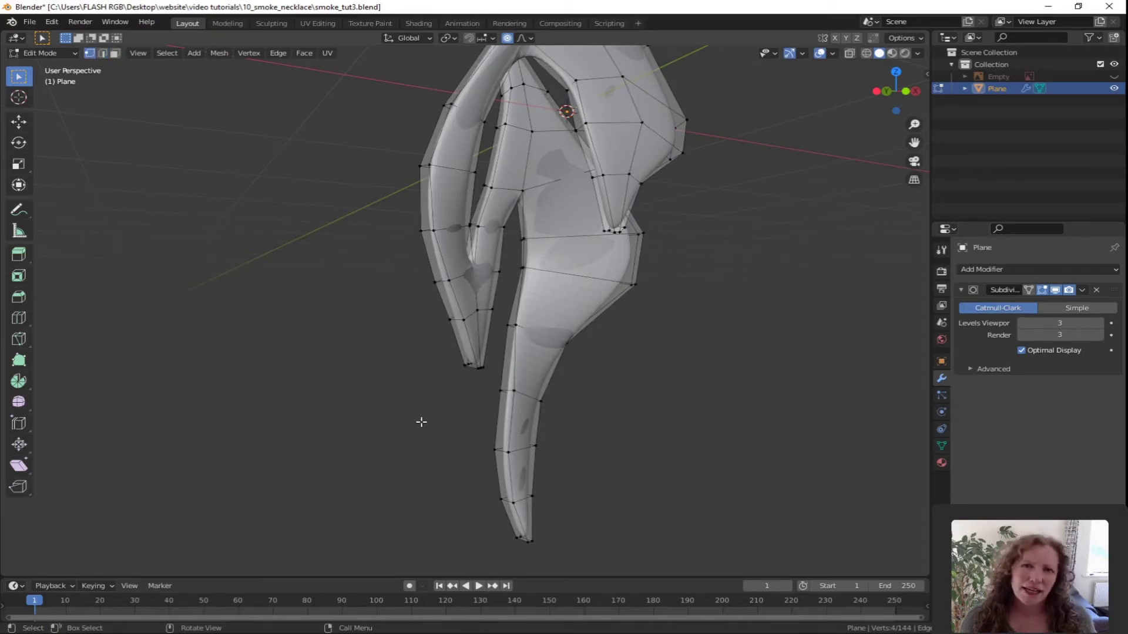
middle_click_drag(425, 438, 493, 345)
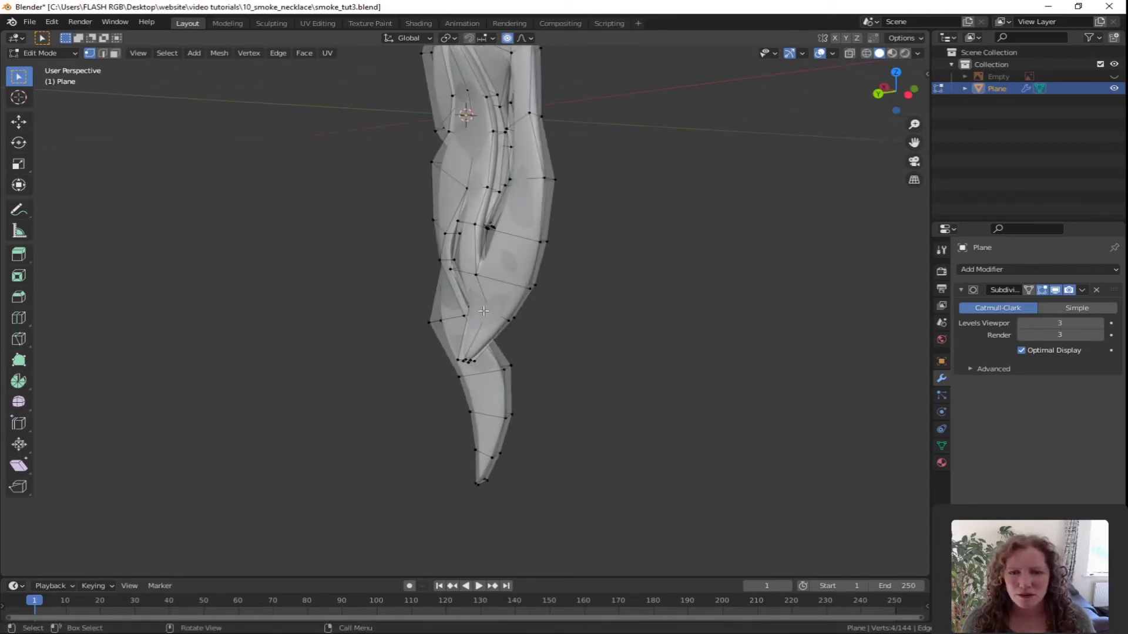
middle_click_drag(551, 367, 562, 410)
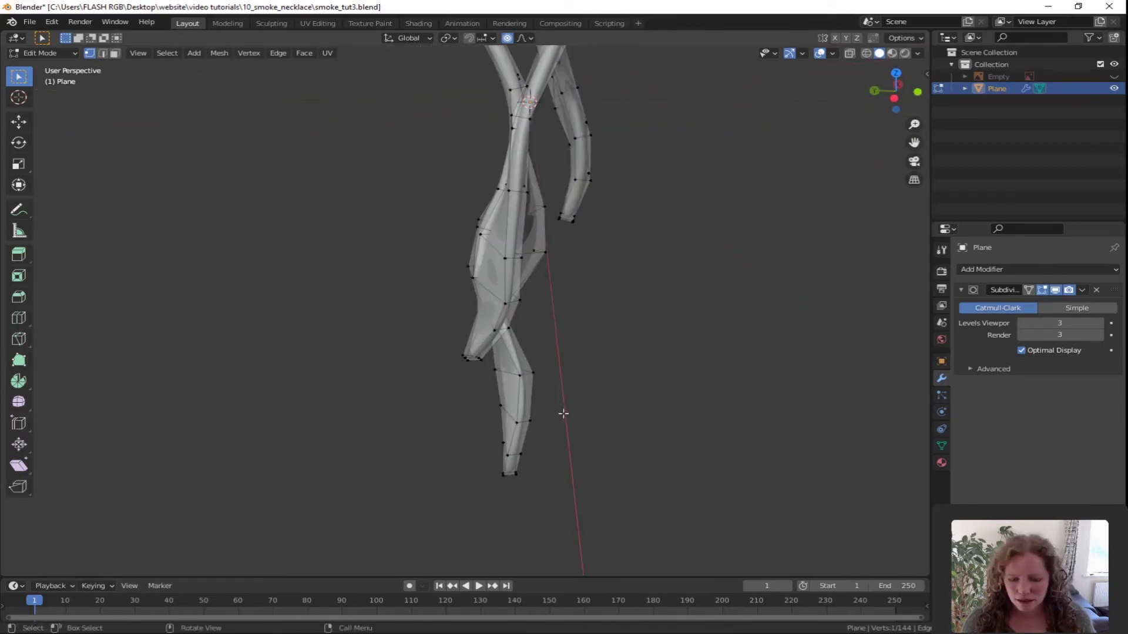
key("g")
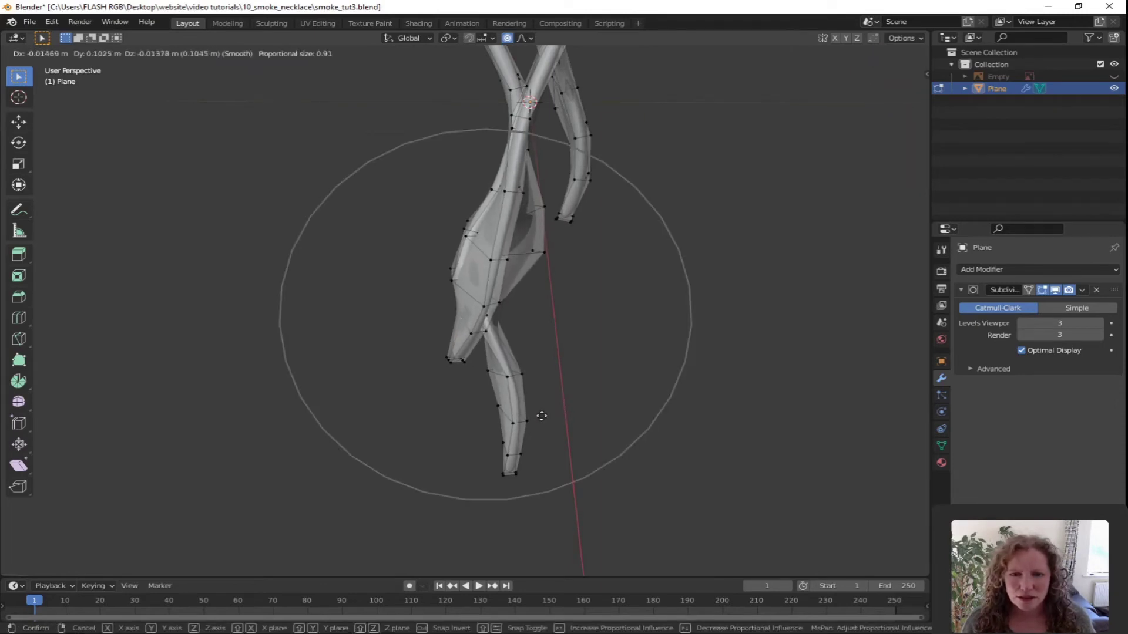
scroll(542, 415, "up", 10)
scroll(542, 415, "up", 4)
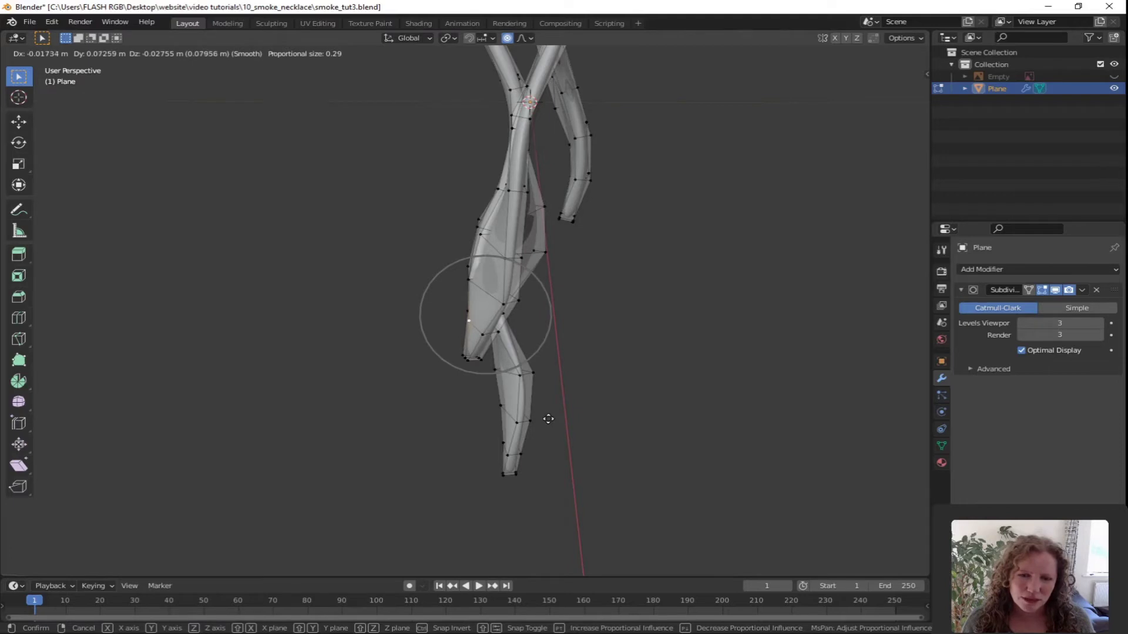
scroll(536, 418, "up", 6)
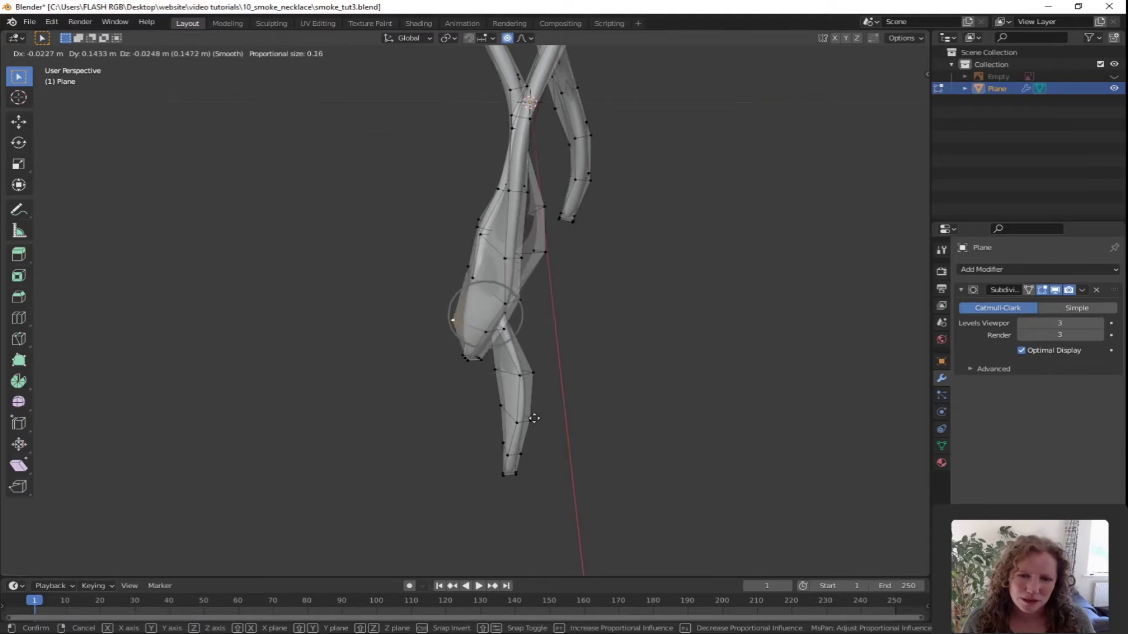
left_click(532, 418)
Step: Move the vertex at the fork above the middle strand's tip outward about 0.11 m, mainly along Y, using proportional editing
scroll(549, 454, "up", 5)
middle_click_drag(549, 453, 907, 428)
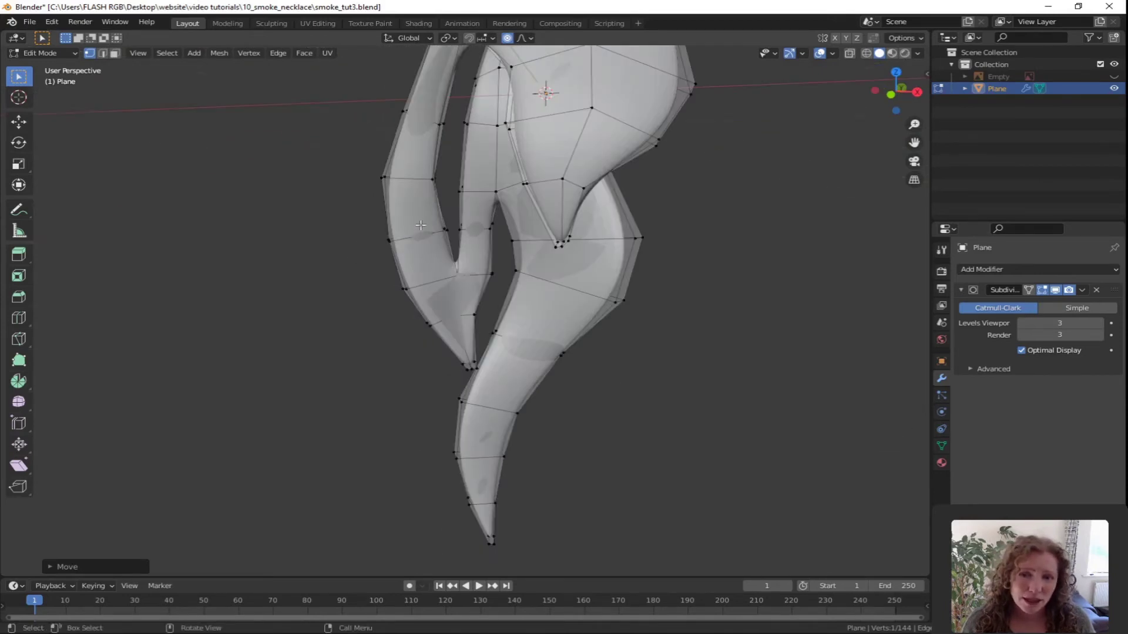
middle_click_drag(500, 365, 738, 370)
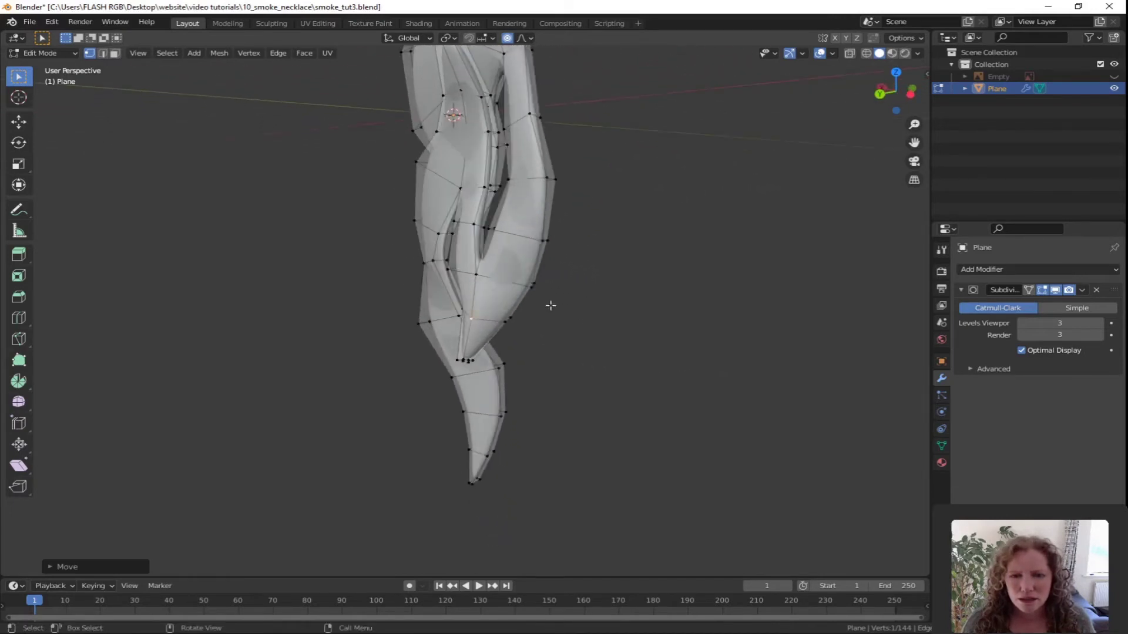
middle_click_drag(574, 347, 611, 382)
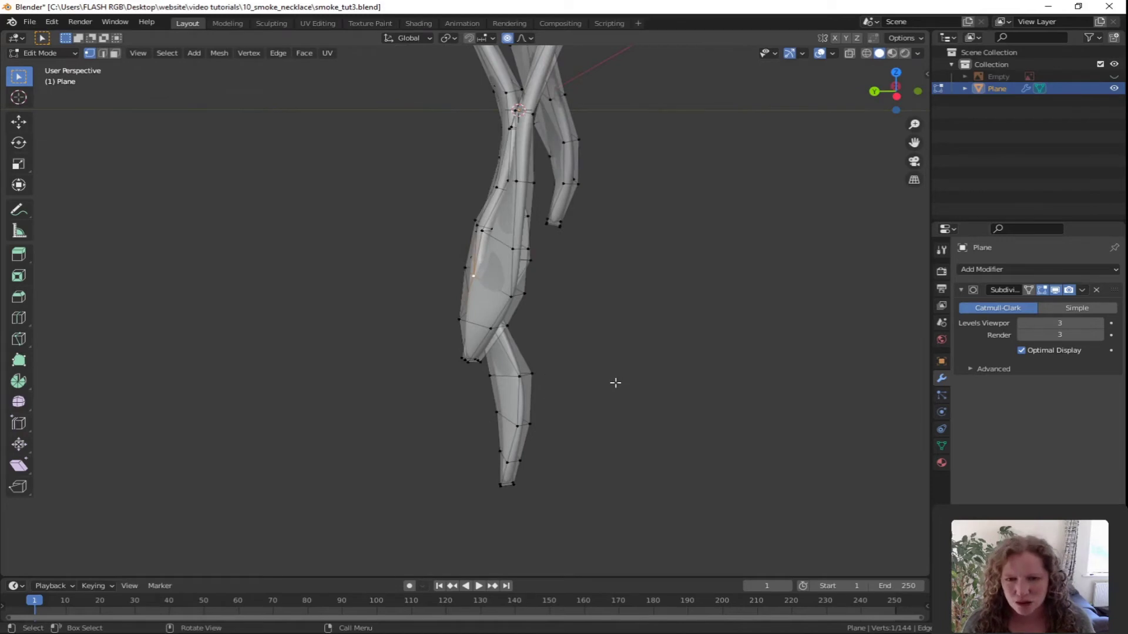
key("g")
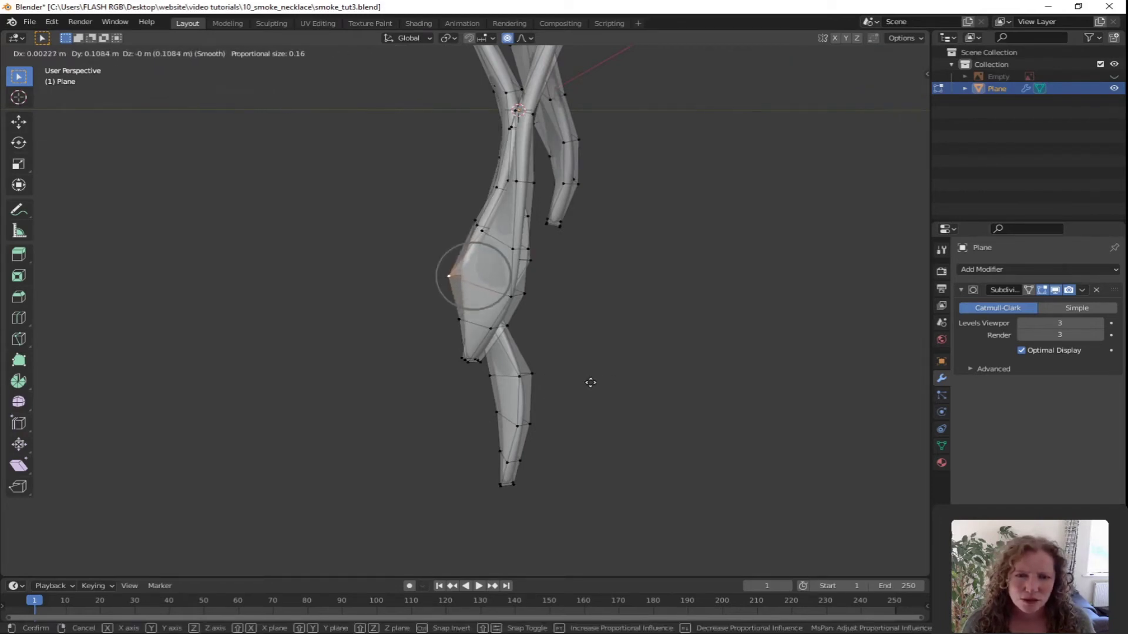
left_click(590, 382)
middle_click_drag(446, 390, 433, 232)
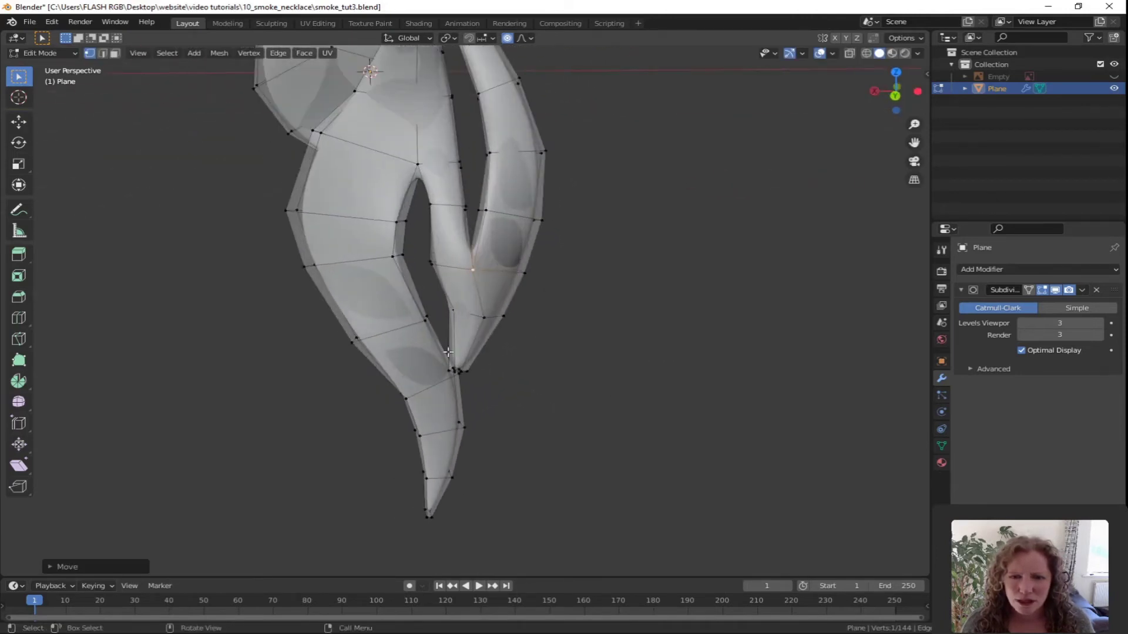
Step: Inspect the smoothed lower strands in Object Mode and return to Edit Mode
key("Tab")
middle_click_drag(575, 411, 604, 332)
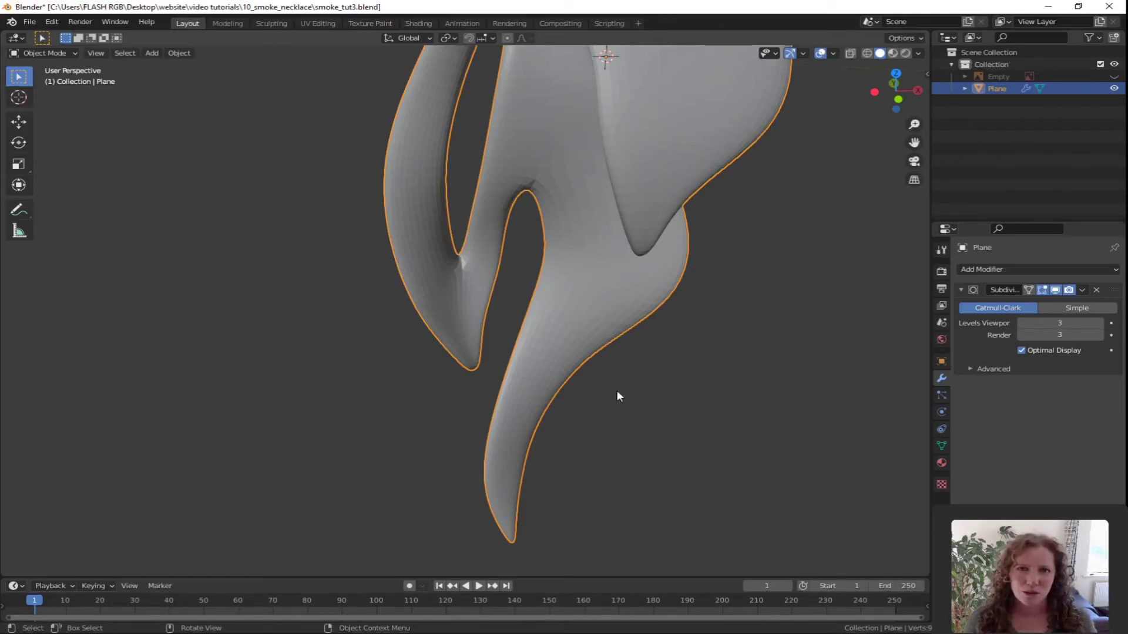
key("Tab")
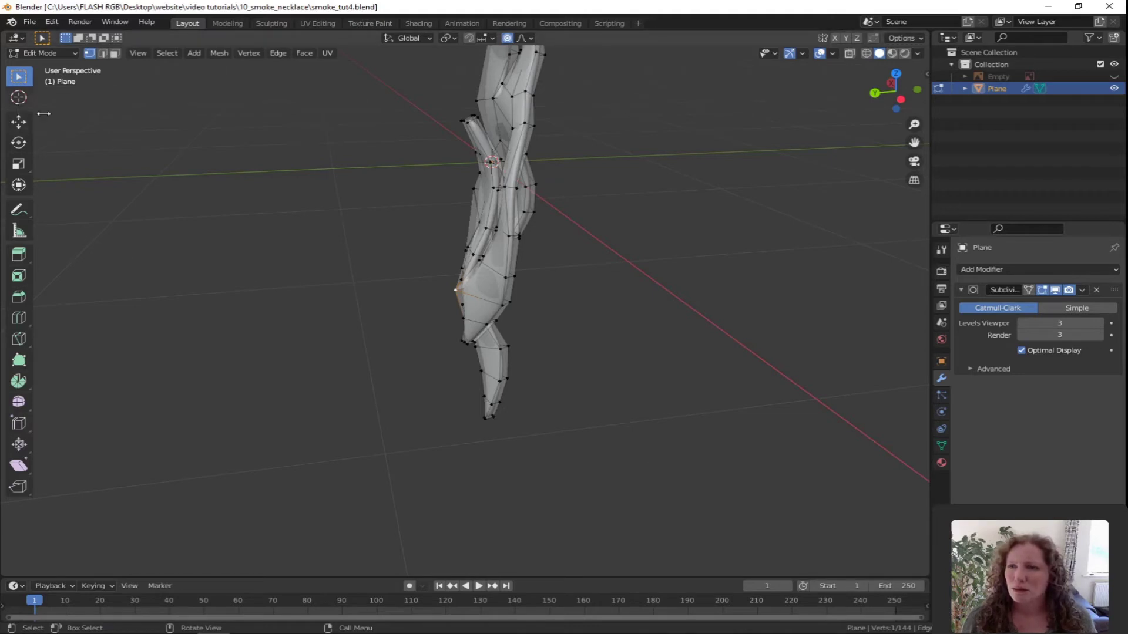
Step: Save the file, and use Save As to write it as smoke_tut4.blend
left_click(29, 22)
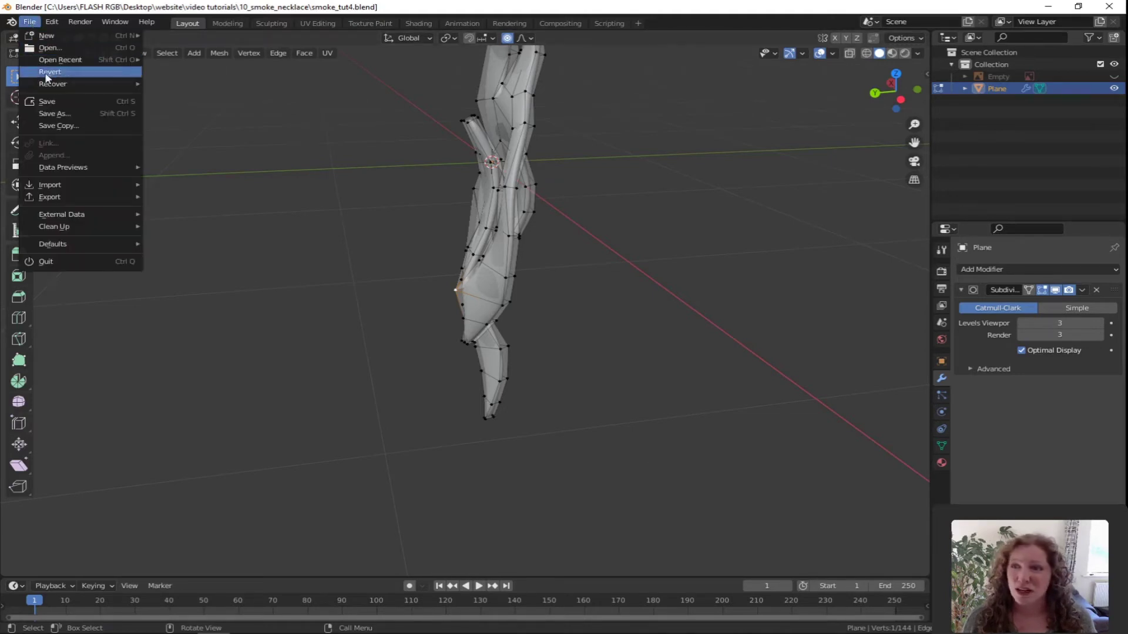
left_click(46, 101)
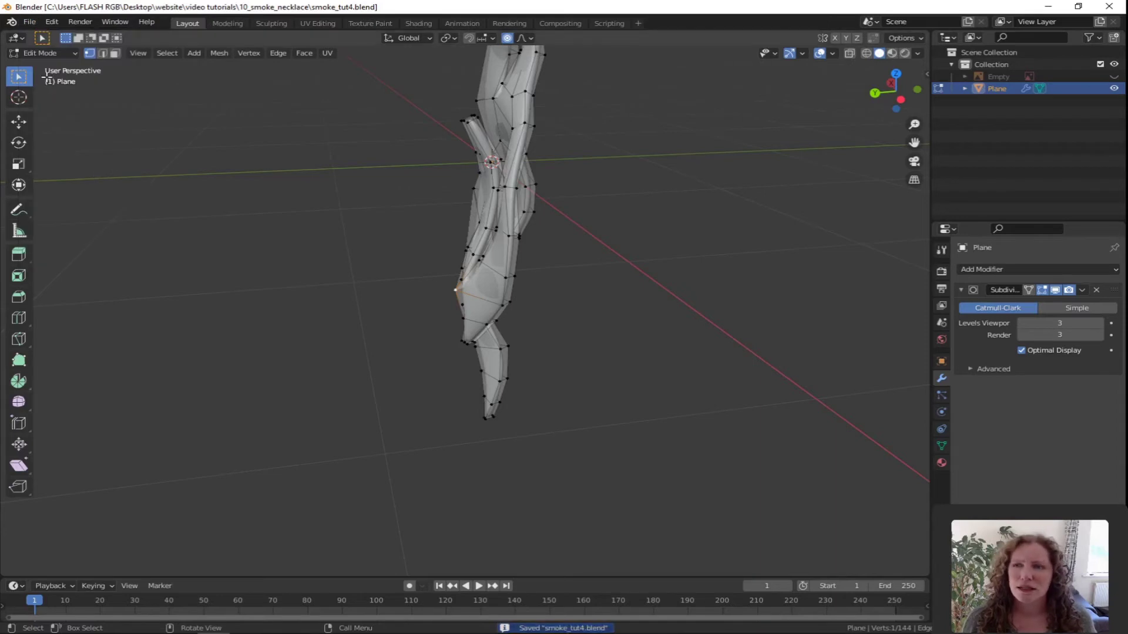
left_click(29, 22)
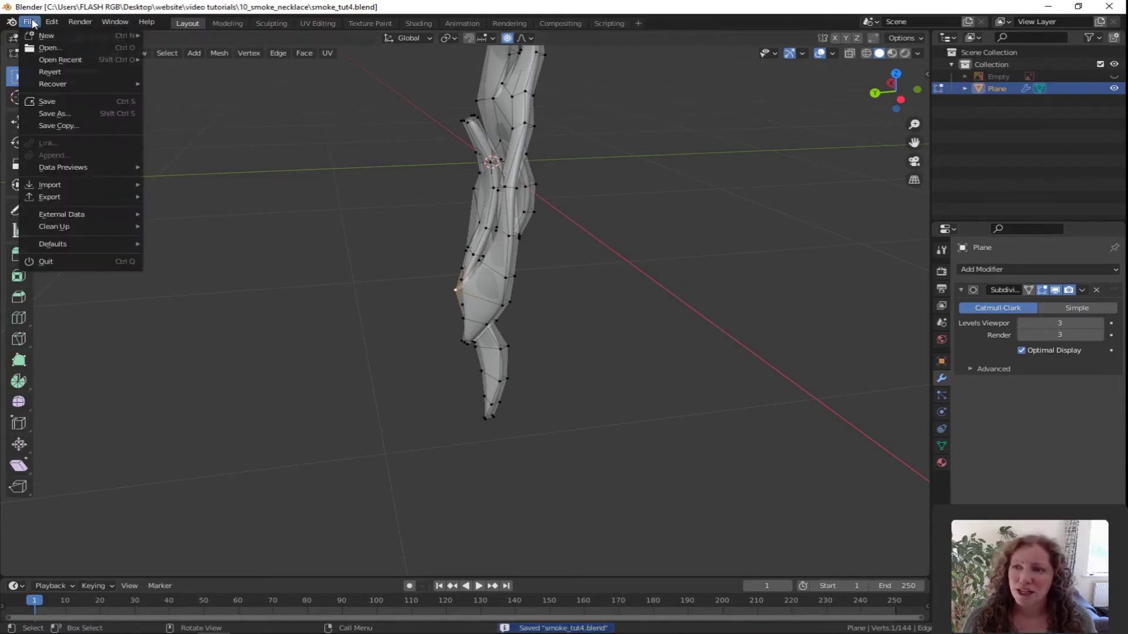
left_click(56, 115)
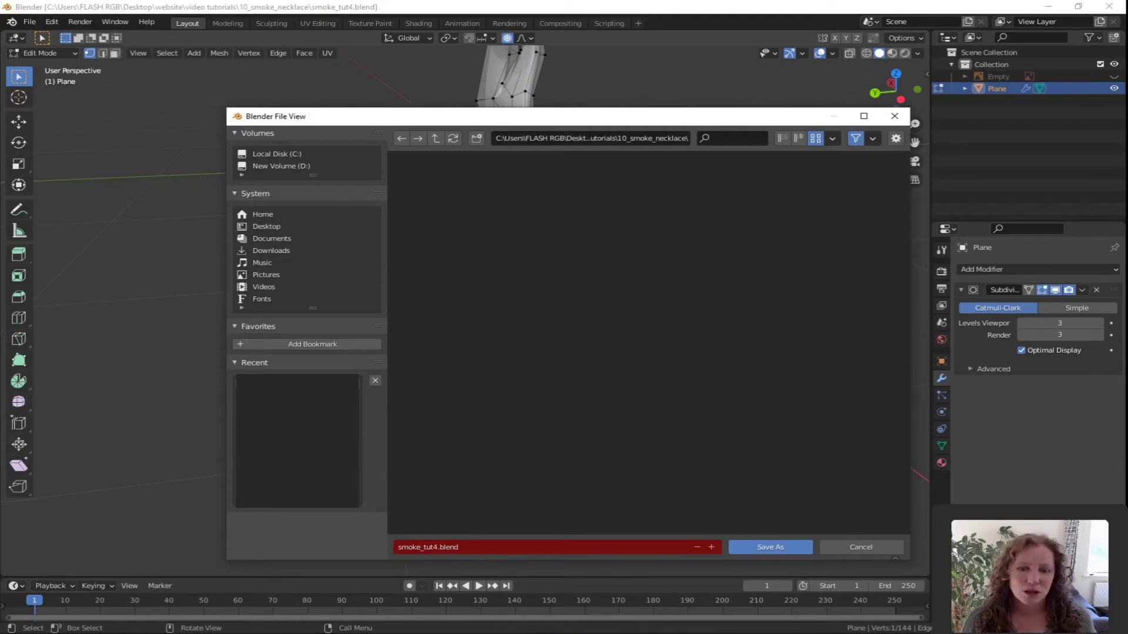
left_click(464, 546)
key("Right")
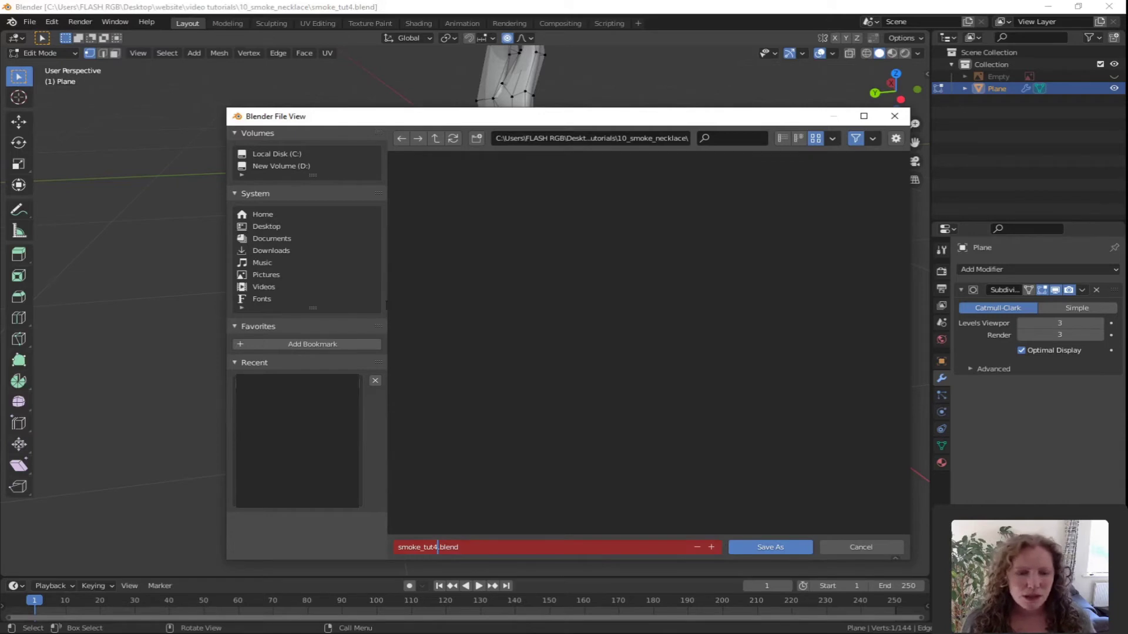
left_click(770, 546)
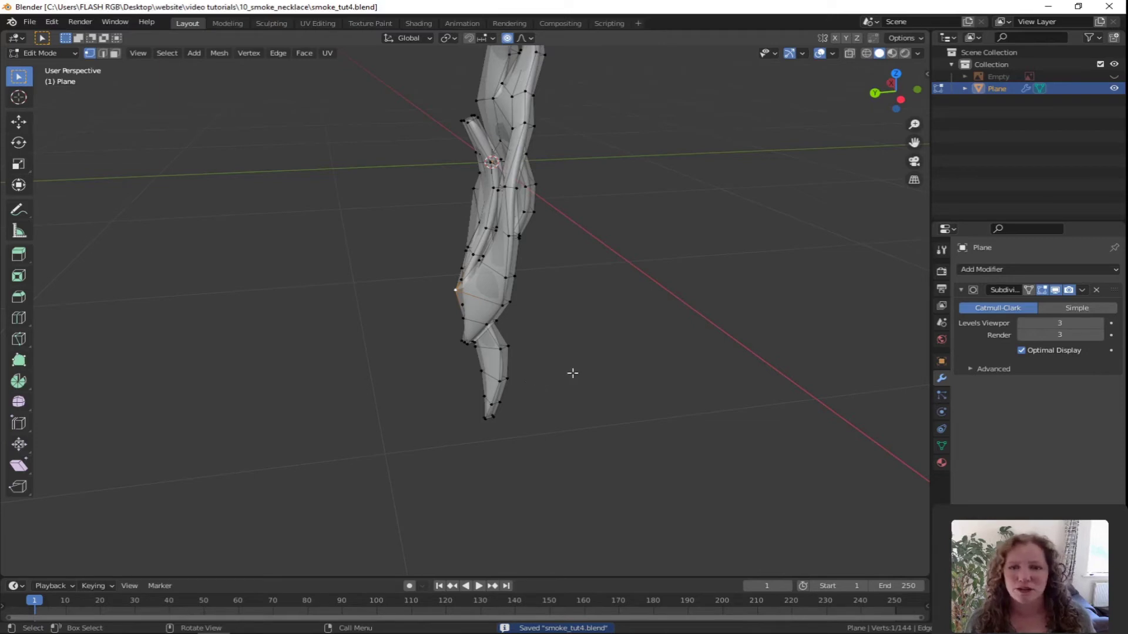
Step: Turn off proportional editing and move a vertex on the lower tail along the Y axis
middle_click_drag(576, 372, 458, 363)
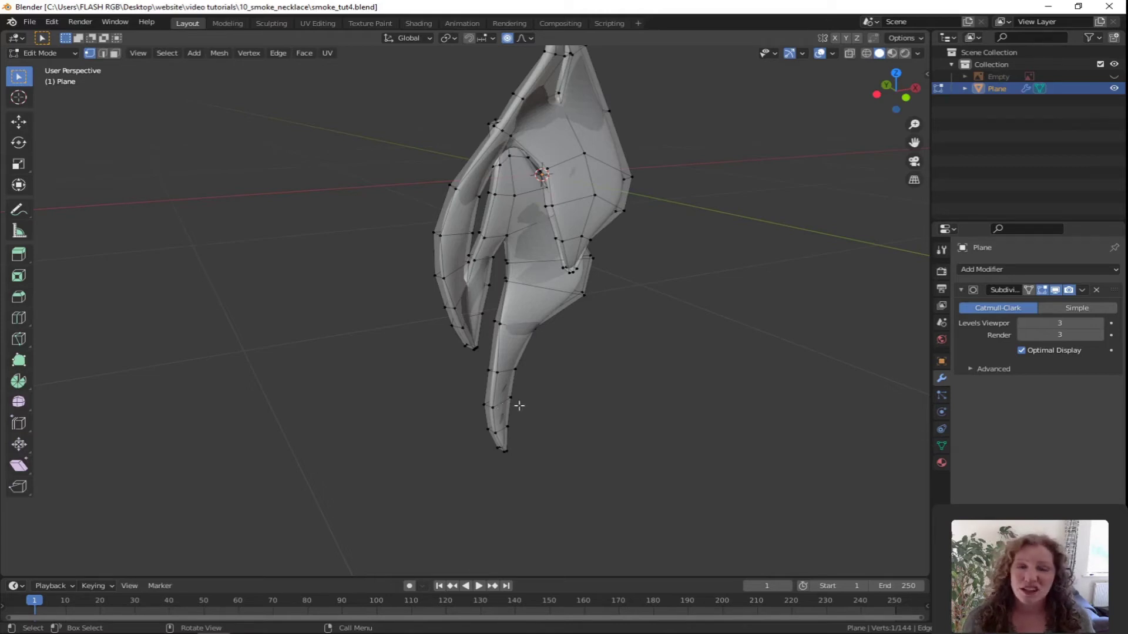
middle_click_drag(524, 425, 614, 446)
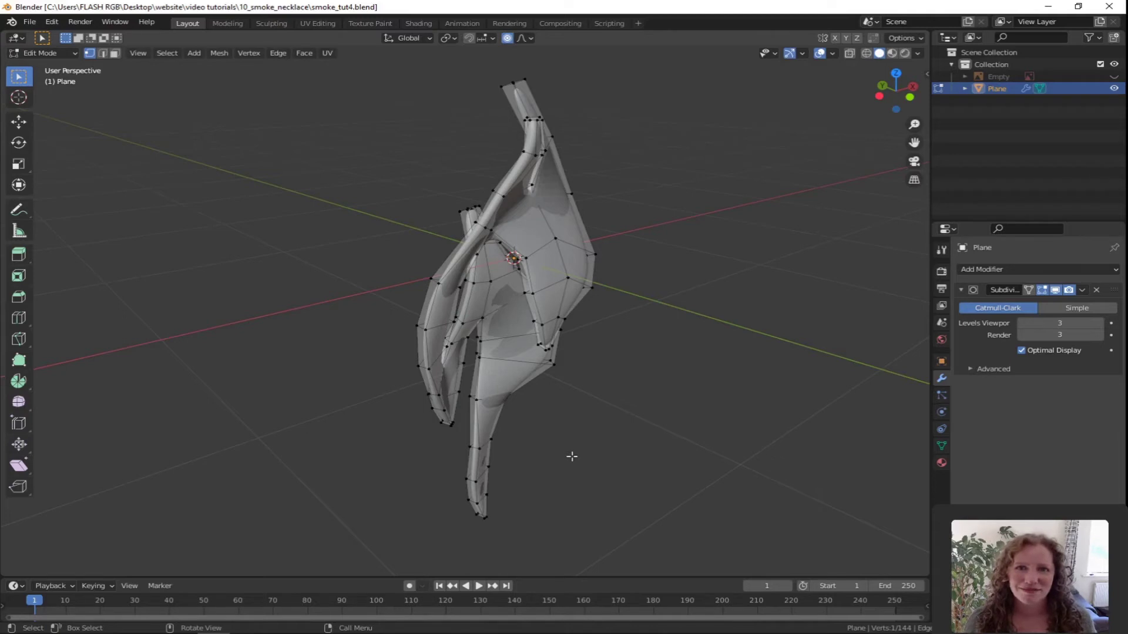
middle_click_drag(563, 452, 469, 327)
scroll(629, 448, "up", 5)
key("g")
key("y")
key("Escape")
key("o")
key("g")
key("y")
left_click(502, 400)
Step: Move two more vertices around the lower tail along the Y axis to thicken it
key("g")
key("y")
left_click(459, 397)
scroll(459, 325, "down", 5)
scroll(495, 351, "up", 7)
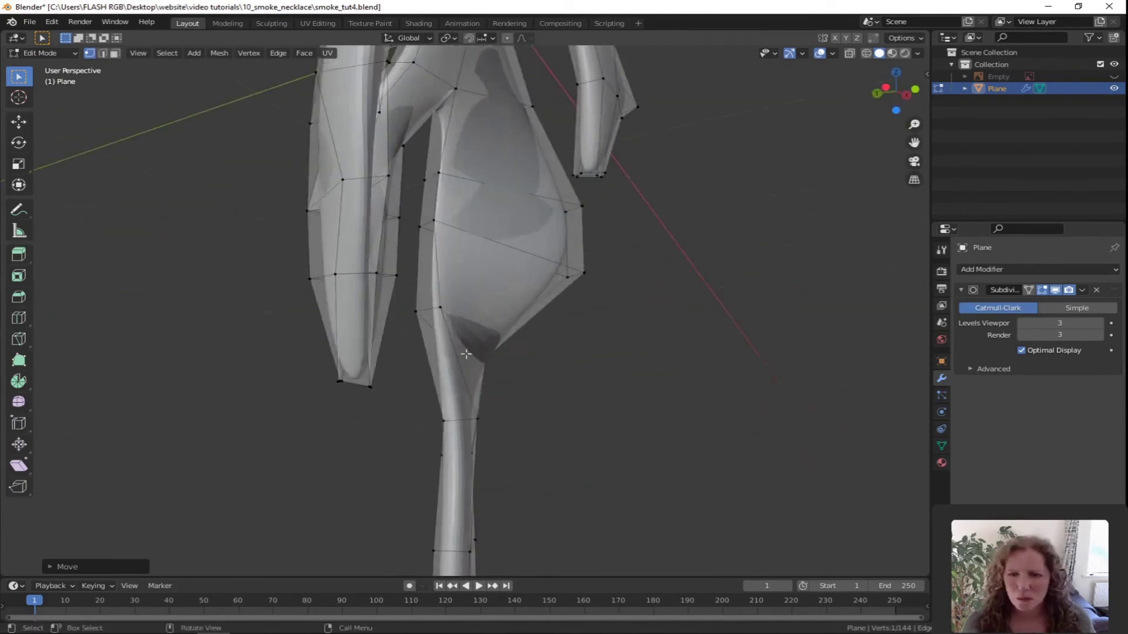
key("g")
key("y")
left_click(498, 394)
scroll(558, 439, "down", 5)
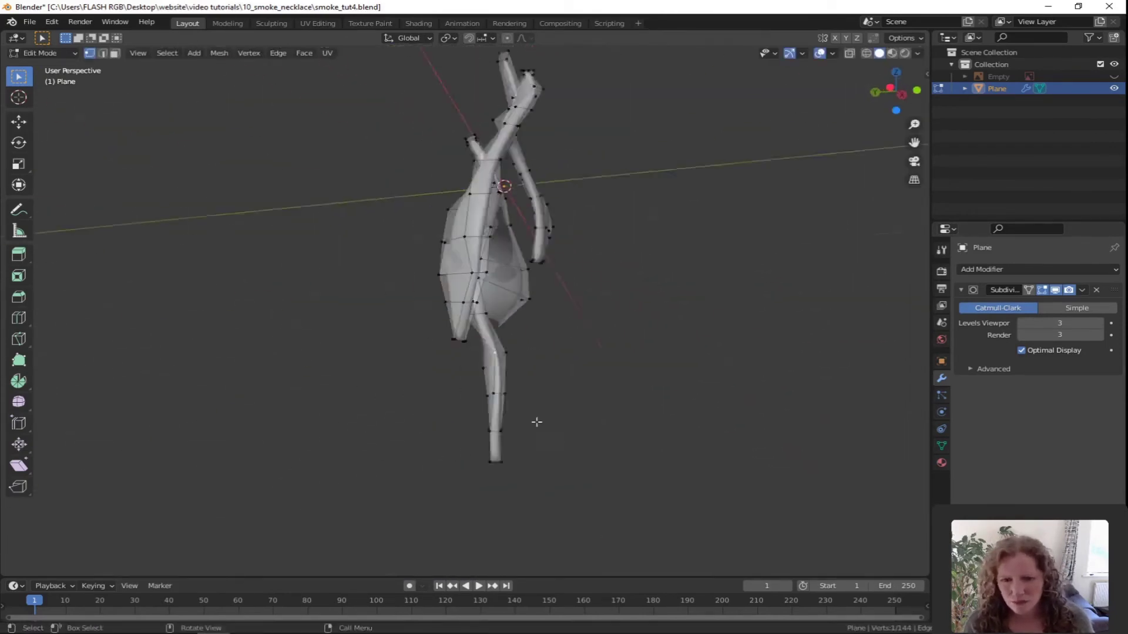
Step: Move vertices freely around the lower tail and its narrow neck to widen the strand
middle_click_drag(559, 439, 486, 443)
key("g")
left_click(470, 452)
scroll(432, 471, "up", 4)
scroll(431, 471, "up", 5)
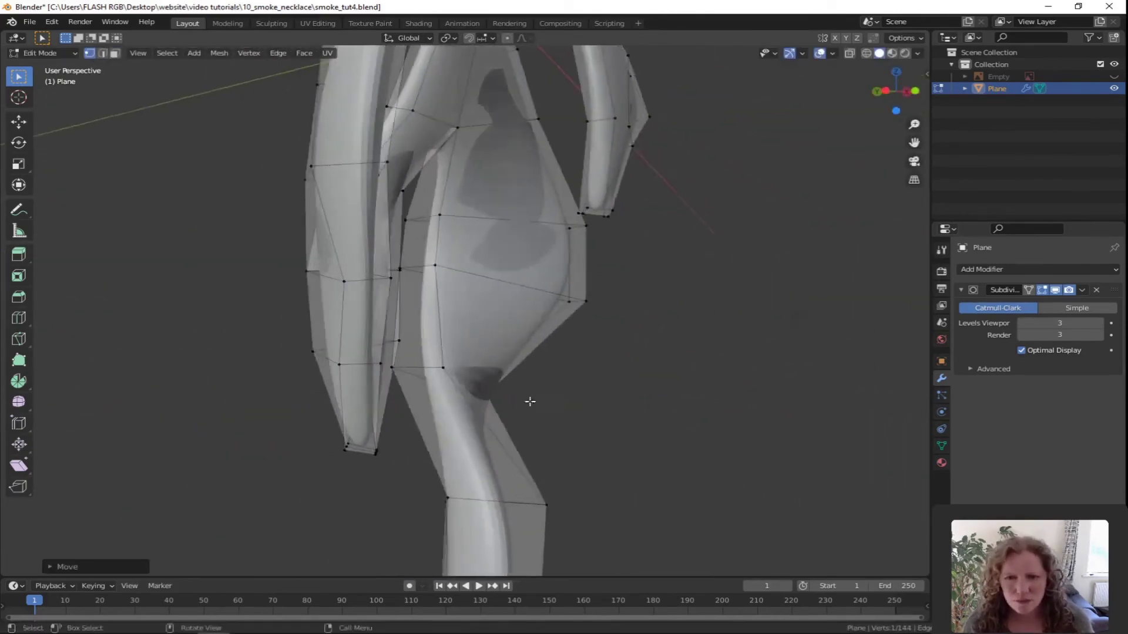
middle_click_drag(576, 461, 673, 386)
key("g")
middle_click_drag(681, 286, 605, 382)
key("g")
right_click(751, 323)
Step: Shift two edge vertices of the pendant along the Y axis to give the strands more depth
key("g")
key("y")
left_click(538, 325)
middle_click_drag(606, 236, 629, 322)
middle_click_drag(579, 377, 676, 384)
key("g")
key("y")
left_click(687, 487)
Step: Reposition vertices on the upper part of the pendant, near the short inner strand's tip, to refine its thickness
middle_click_drag(687, 486, 348, 453)
key("g")
key("y")
left_click(551, 347)
middle_click_drag(552, 347, 628, 334)
scroll(495, 281, "up", 5)
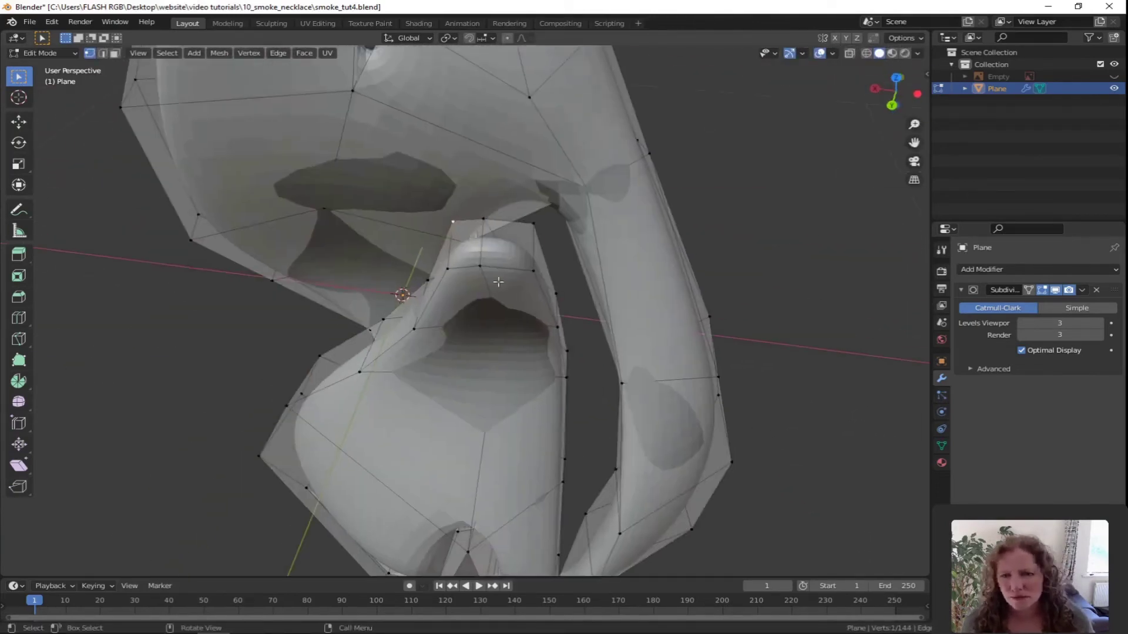
key("g")
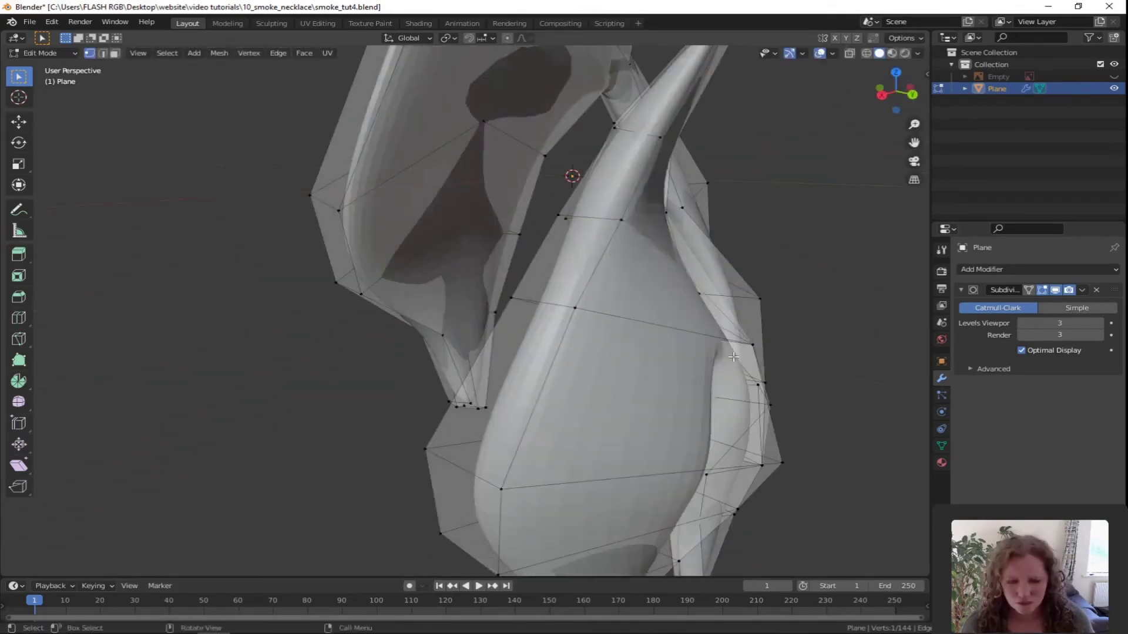
left_click(574, 365)
Step: Move a rear edge vertex of the broad upper strand along the Y axis to give the pendant more depth
middle_click_drag(573, 365, 564, 458)
scroll(564, 459, "down", 5)
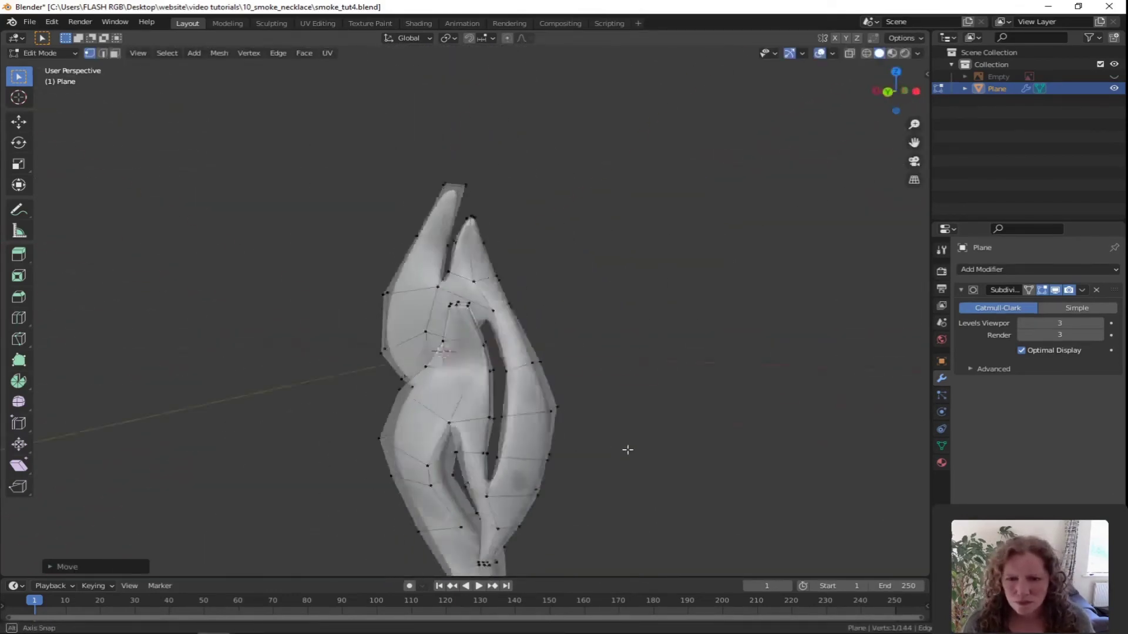
middle_click_drag(227, 424, 661, 328)
scroll(661, 328, "up", 5)
left_click(539, 368)
middle_click_drag(540, 367, 600, 190)
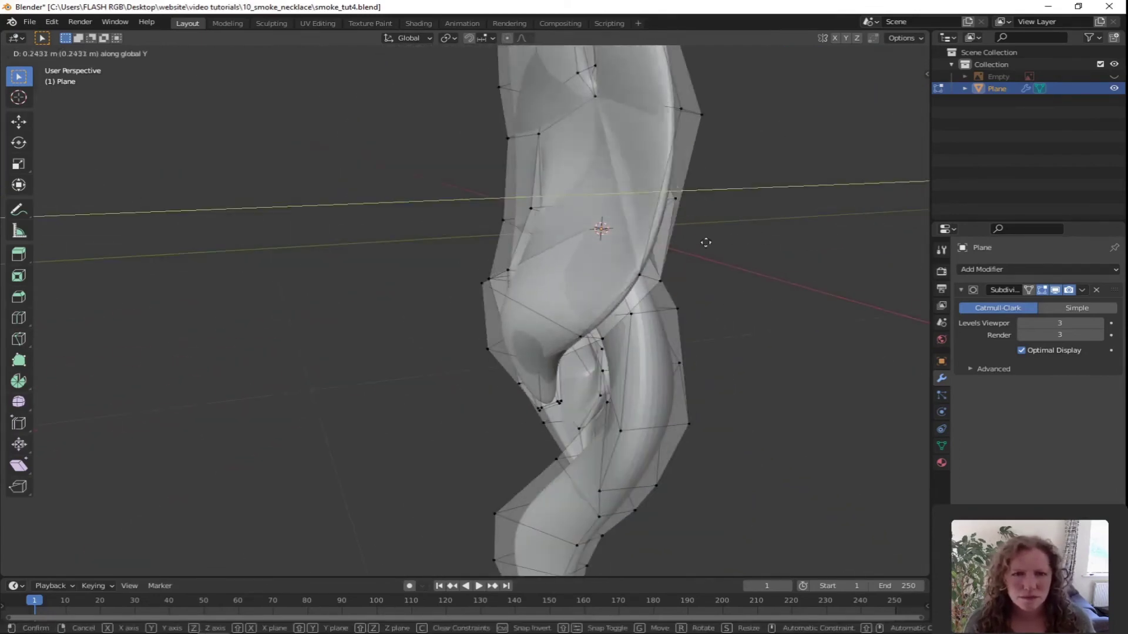
middle_click_drag(735, 239, 692, 125)
Step: Reposition another vertex on the upper strand's edge freely and check the strands from behind and below
left_click(693, 126)
key("g")
left_click(383, 282)
middle_click_drag(382, 282, 474, 326)
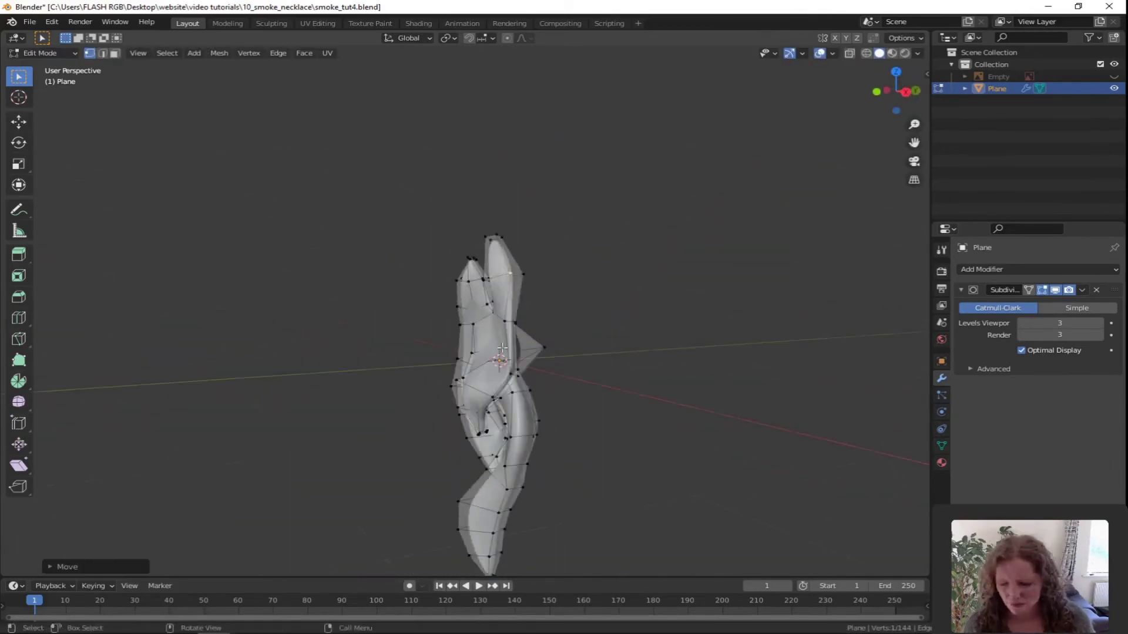
scroll(386, 299, "up", 8)
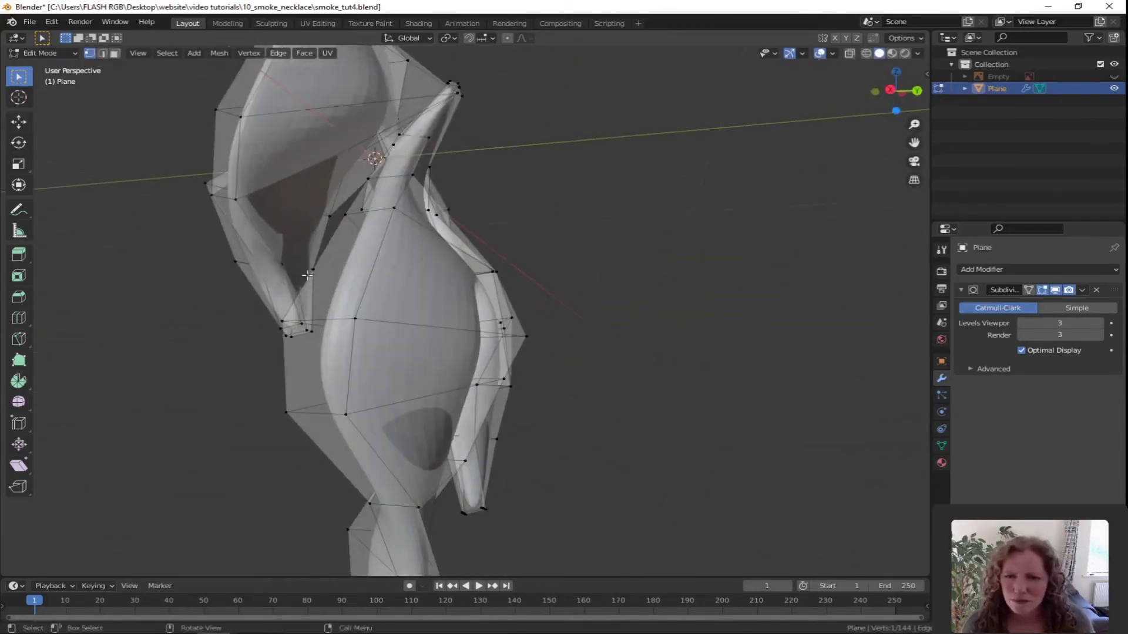
middle_click_drag(385, 299, 415, 258)
scroll(415, 258, "down", 10)
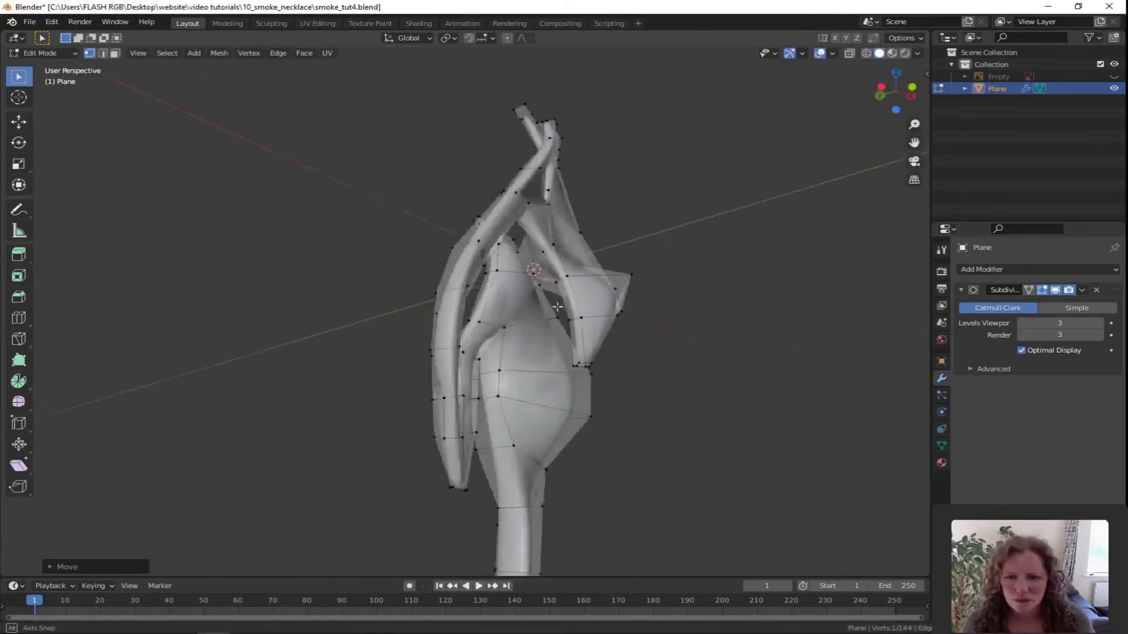
Step: Check the smoothed pendant in Object Mode, return to Edit Mode and move a vertex along the Y axis
key("Tab")
scroll(811, 453, "up", 5)
middle_click_drag(811, 453, 352, 435)
key("Tab")
key("g")
key("y")
left_click(520, 455)
Step: Add a lengthwise loop cut through the main strand down to the tip of the tail
middle_click_drag(524, 446, 491, 343)
key("ctrl+r")
left_click(578, 422)
middle_click_drag(579, 422, 517, 442)
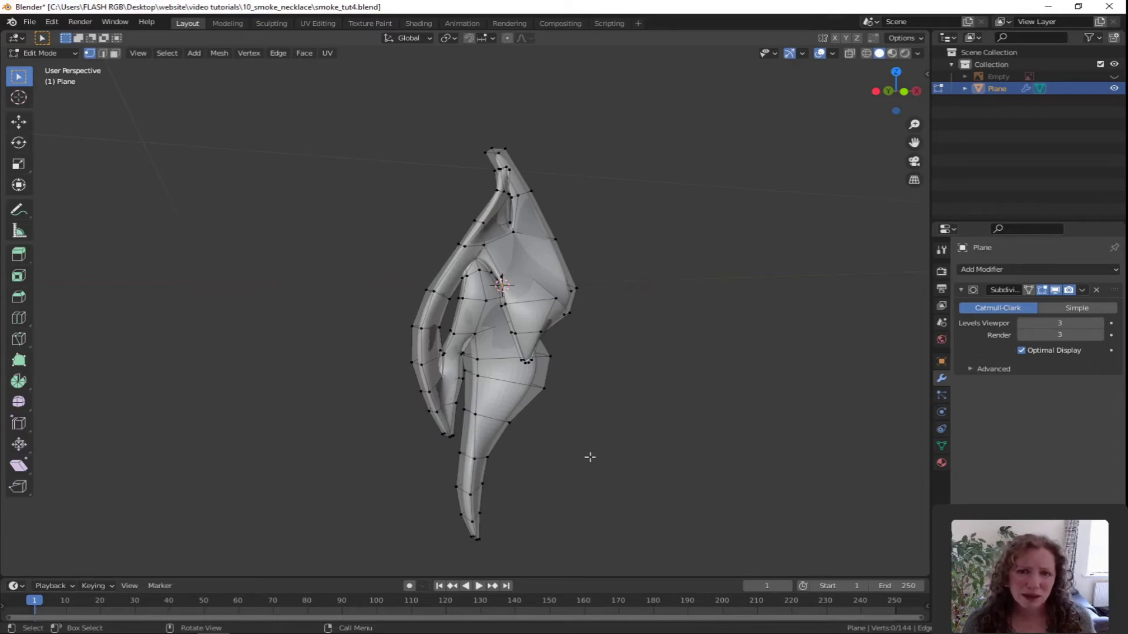
middle_click_drag(595, 444, 545, 409)
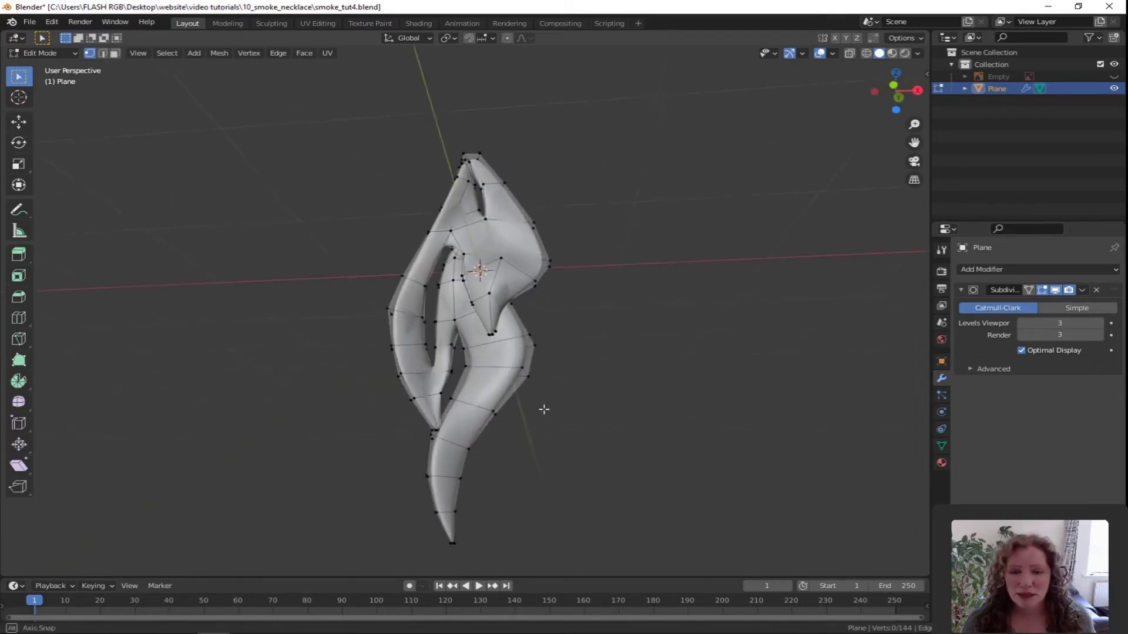
middle_click_drag(494, 342, 541, 368)
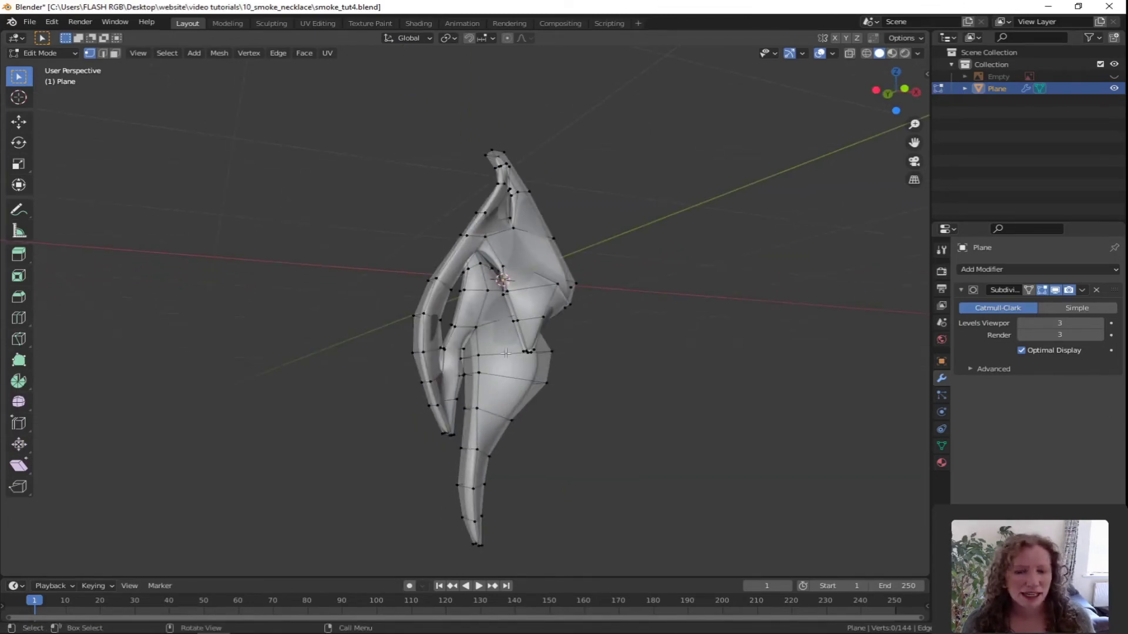
middle_click_drag(563, 399, 524, 406)
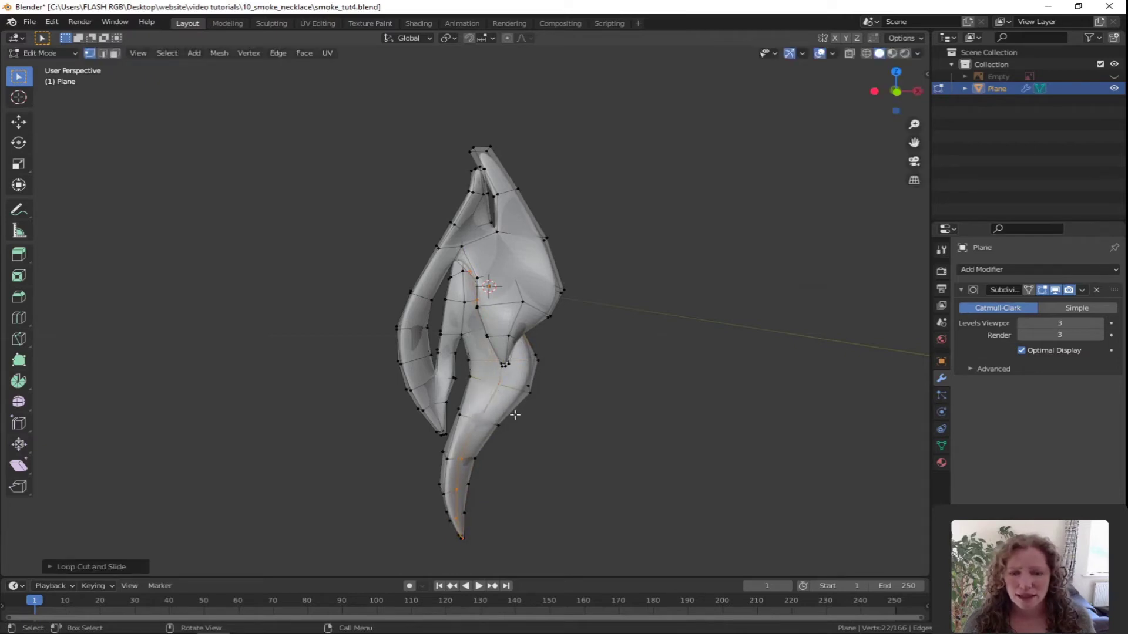
Step: Move a centre vertex of the new loop on the lower strand about 0.14 m along the Y axis
middle_click_drag(540, 432, 509, 403)
scroll(550, 409, "up", 3)
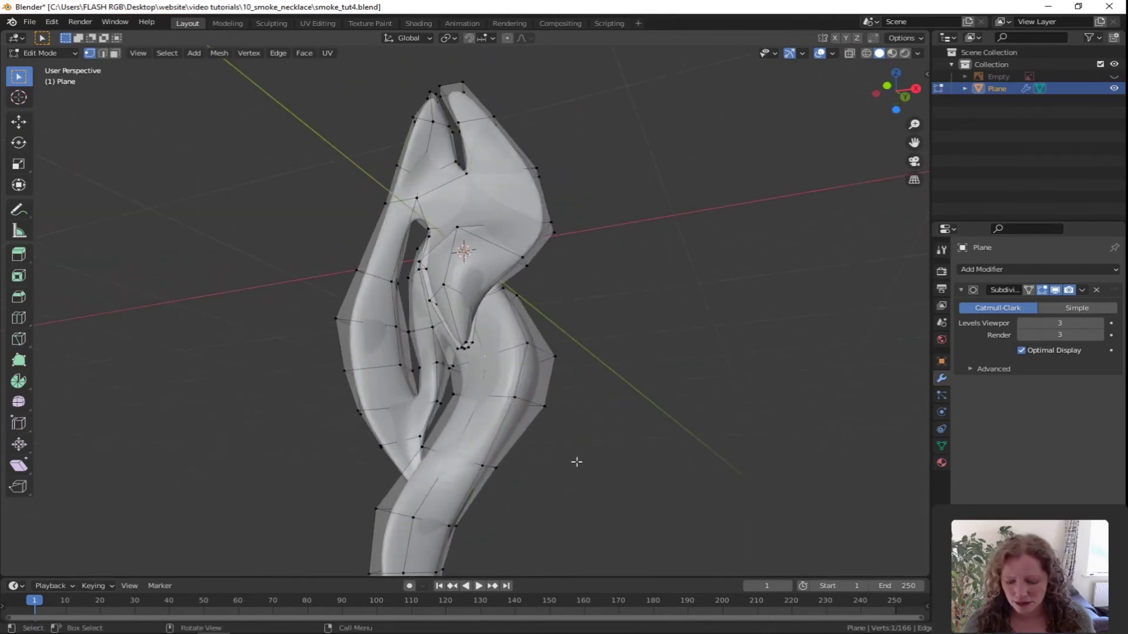
key("g")
key("y")
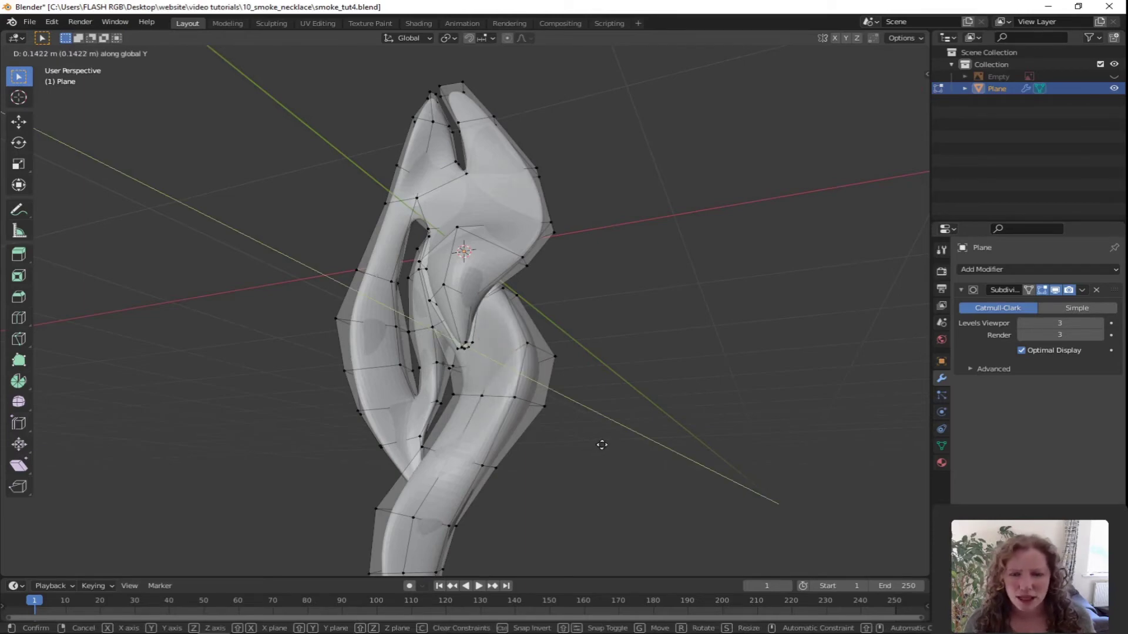
left_click(602, 445)
scroll(602, 445, "up", 5)
middle_click_drag(529, 352, 654, 410)
key("g")
key("y")
key("Escape")
key("g")
key("Escape")
key("g")
key("y")
key("Escape")
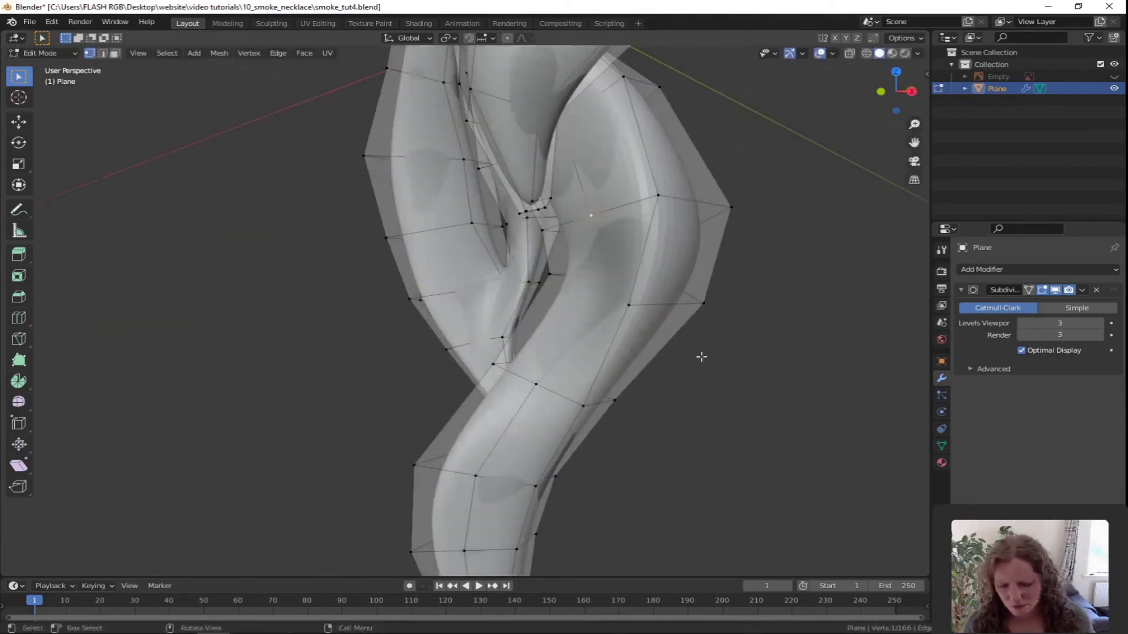
Step: Move three vertices of the new centre loop on the lower strand along the Y axis to round it out
key("g")
key("y")
left_click(756, 352)
middle_click_drag(755, 352, 664, 476)
key("g")
key("y")
left_click(801, 312)
key("g")
key("y")
left_click(589, 488)
Step: Move two more vertices further down the tail along the Y axis to shape its thickness
middle_click_drag(589, 488, 557, 287)
key("g")
key("y")
left_click(652, 428)
middle_click_drag(652, 429, 528, 448)
key("g")
key("y")
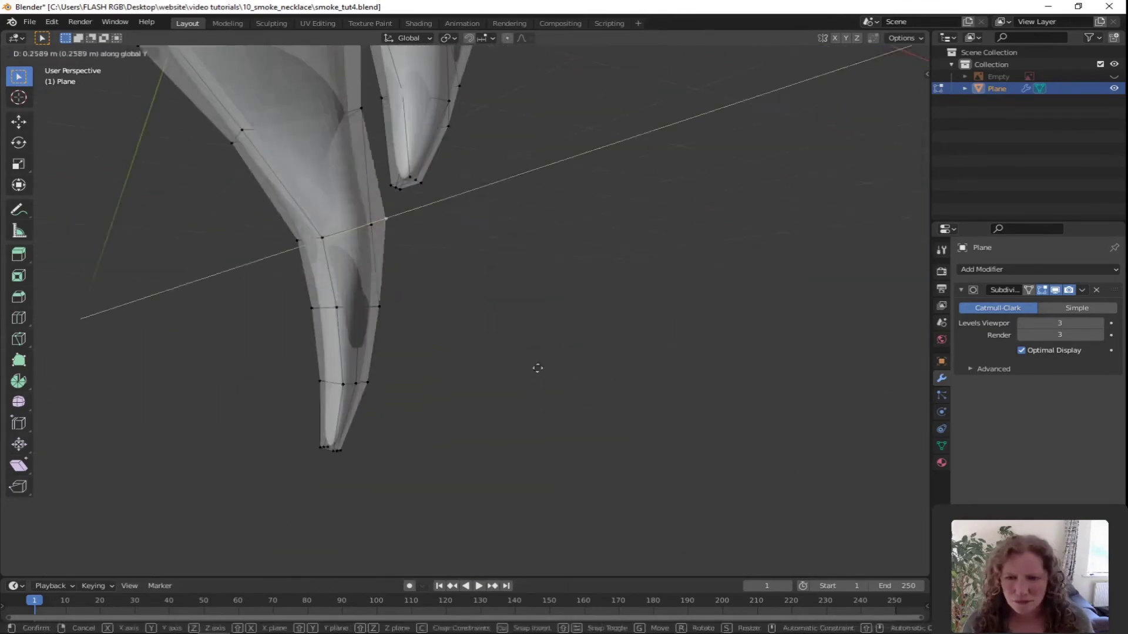
left_click(407, 398)
Step: Adjust two vertices near the tip of the tail along the Y axis to keep the taper flowing
middle_click_drag(408, 397, 377, 401)
left_click(377, 402)
key("g")
key("y")
left_click(476, 435)
middle_click_drag(475, 435, 229, 389)
middle_click_drag(477, 360, 715, 395)
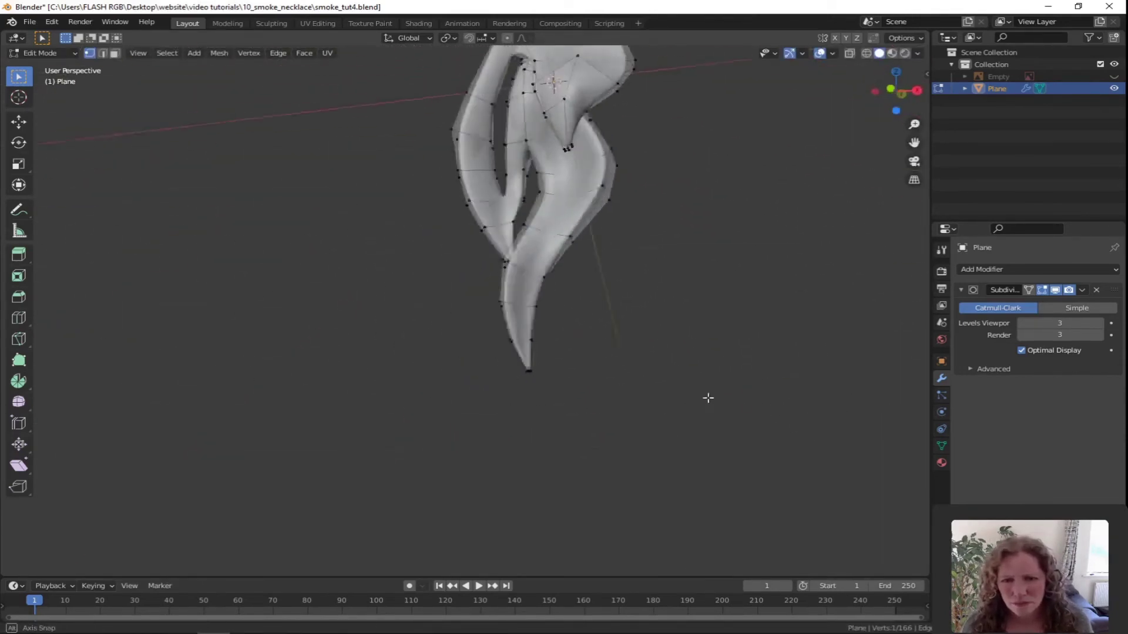
scroll(551, 367, "up", 4)
key("g")
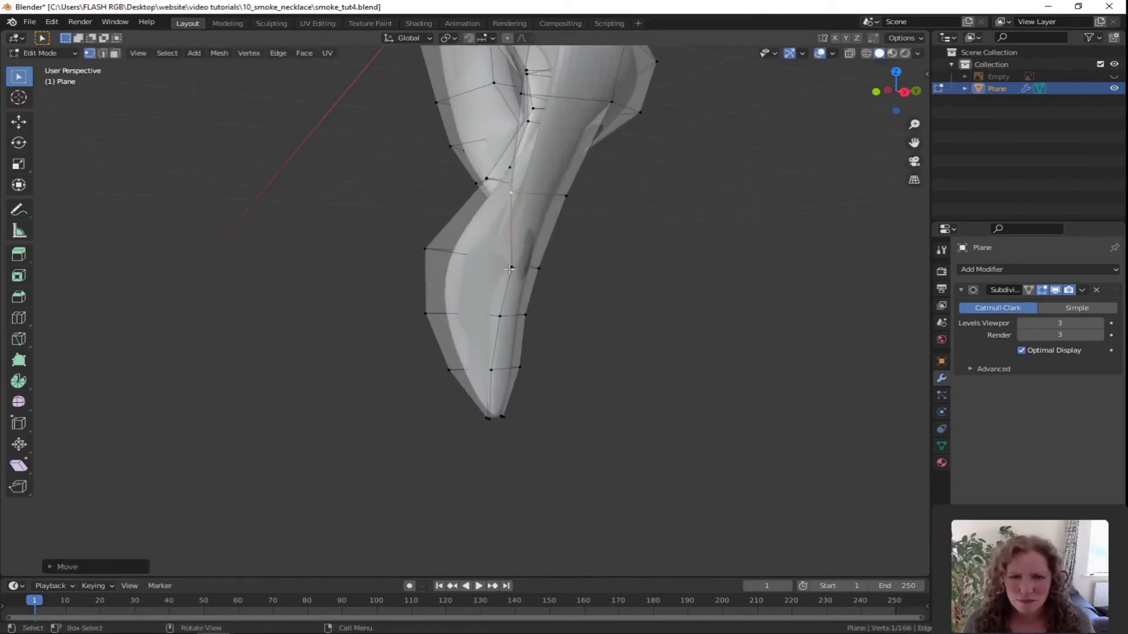
key("y")
left_click(531, 336)
middle_click_drag(531, 336, 488, 382)
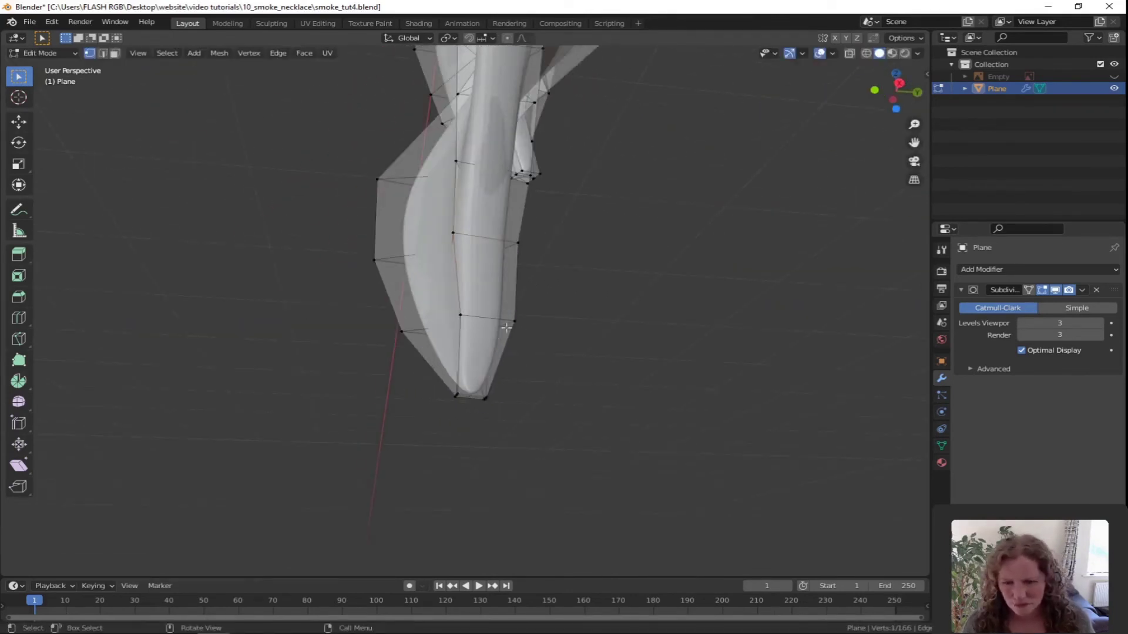
Step: Shift one more vertex of the pendant along the Y axis and save the file
scroll(600, 403, "down", 4)
middle_click_drag(579, 397, 594, 362)
scroll(692, 430, "up", 3)
middle_click_drag(796, 193, 561, 435)
left_click(639, 397)
key("g")
key("y")
left_click(617, 395)
left_click(30, 22)
left_click(41, 100)
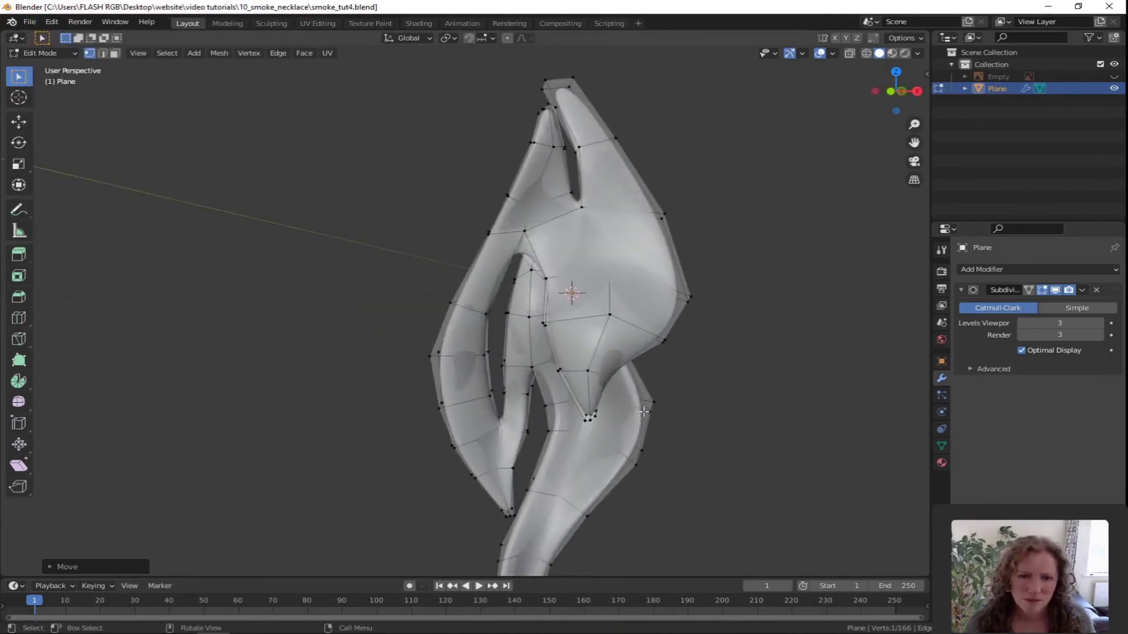
Step: Move the front vertex of the broad upper strand's bulge freely upward, and shift a vertex along the Y axis
middle_click_drag(599, 390, 605, 353)
key("g")
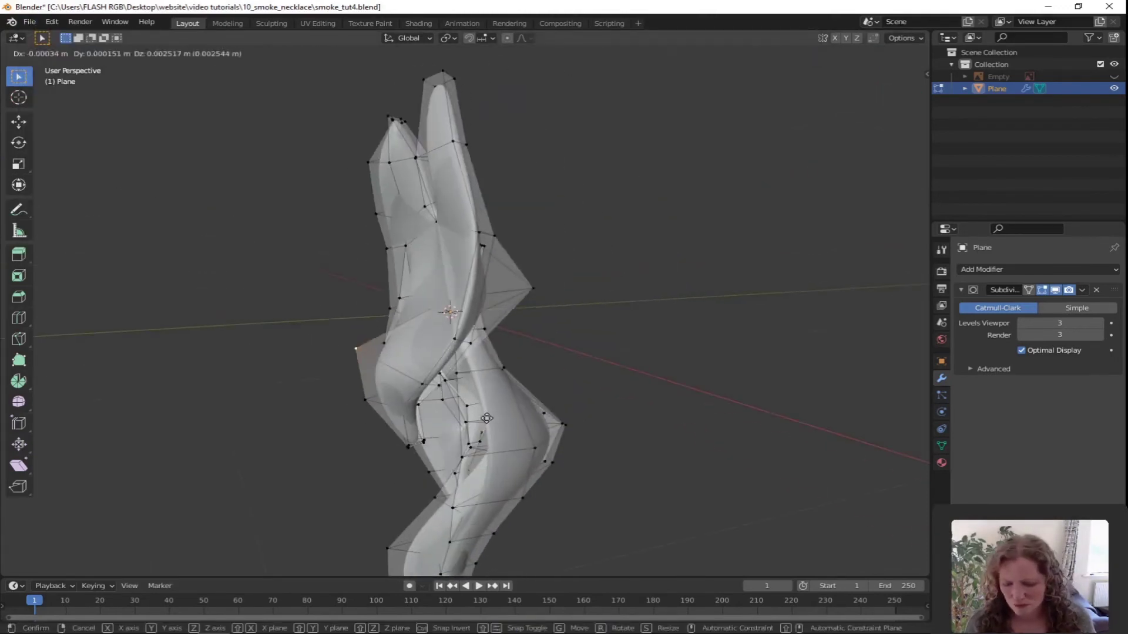
left_click(615, 261)
middle_click_drag(615, 261, 689, 307)
key("g")
key("y")
left_click(506, 349)
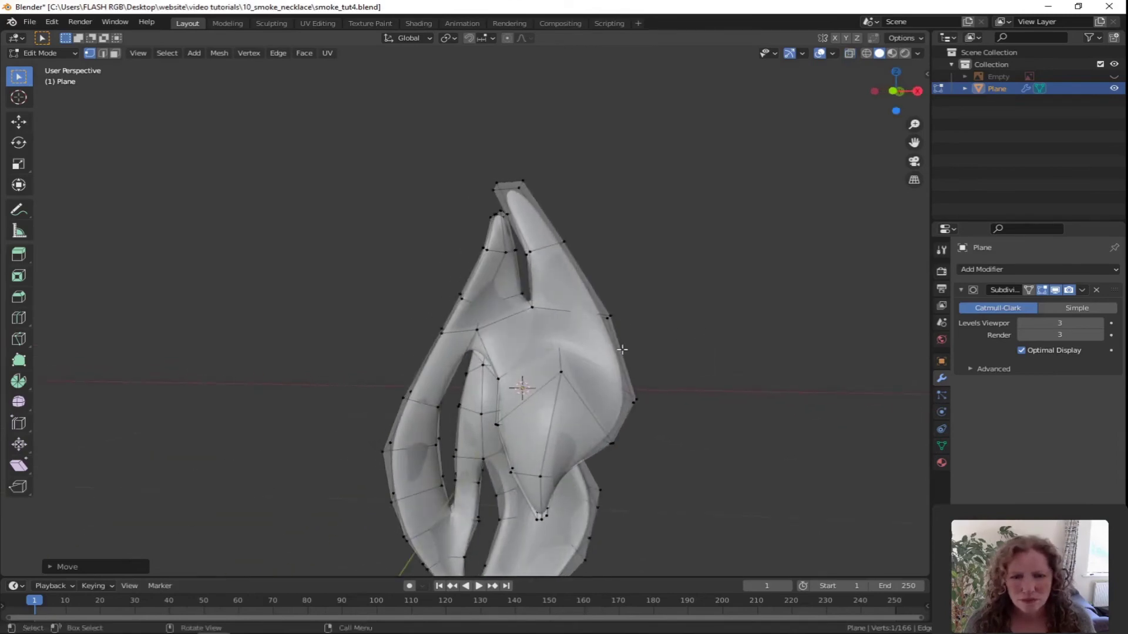
Step: Shift two vertices around the upper part of the pendant along the Y axis to refine its depth
middle_click_drag(625, 353, 563, 446)
scroll(576, 524, "up", 5)
middle_click_drag(576, 523, 584, 416)
key("g")
key("y")
left_click(681, 405)
scroll(682, 406, "down", 5)
key("g")
key("y")
left_click(593, 376)
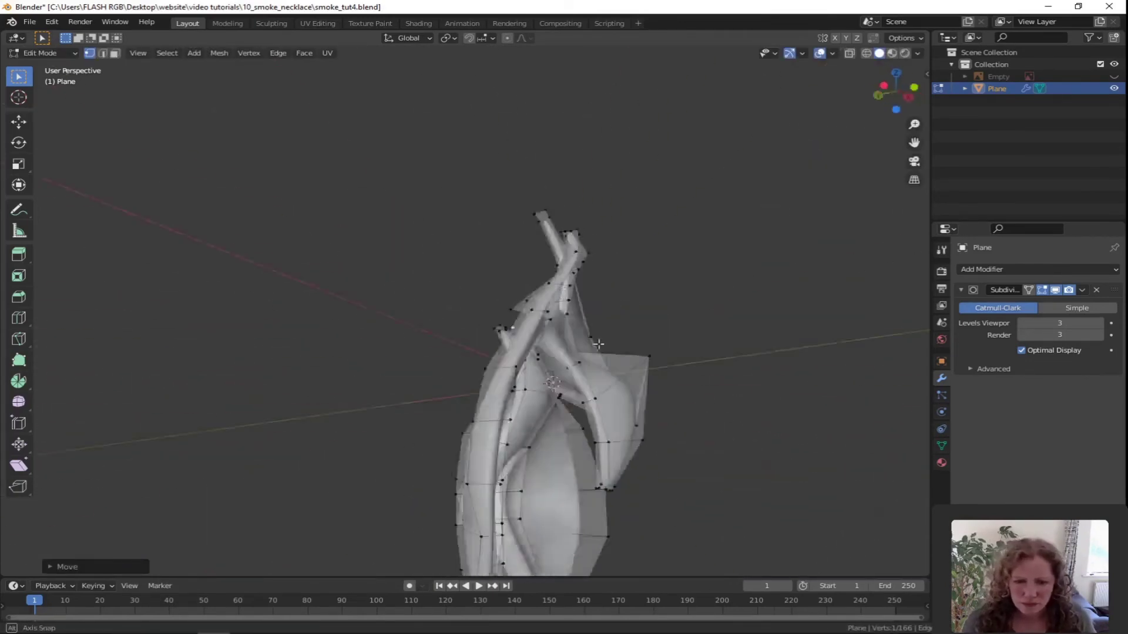
Step: Select a vertex on the outer side edge through the X-ray view and move it along the Y axis
scroll(584, 415, "up", 4)
scroll(583, 415, "up", 3)
left_click(593, 348)
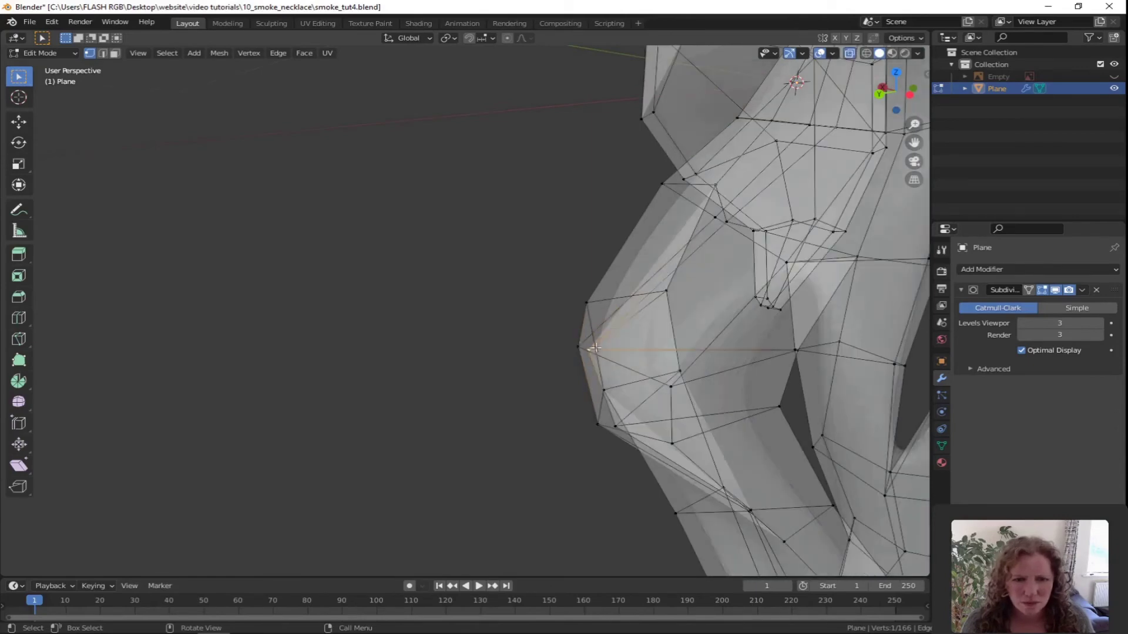
key("g")
key("y")
left_click(602, 352)
scroll(602, 352, "down", 6)
middle_click_drag(602, 352, 631, 433)
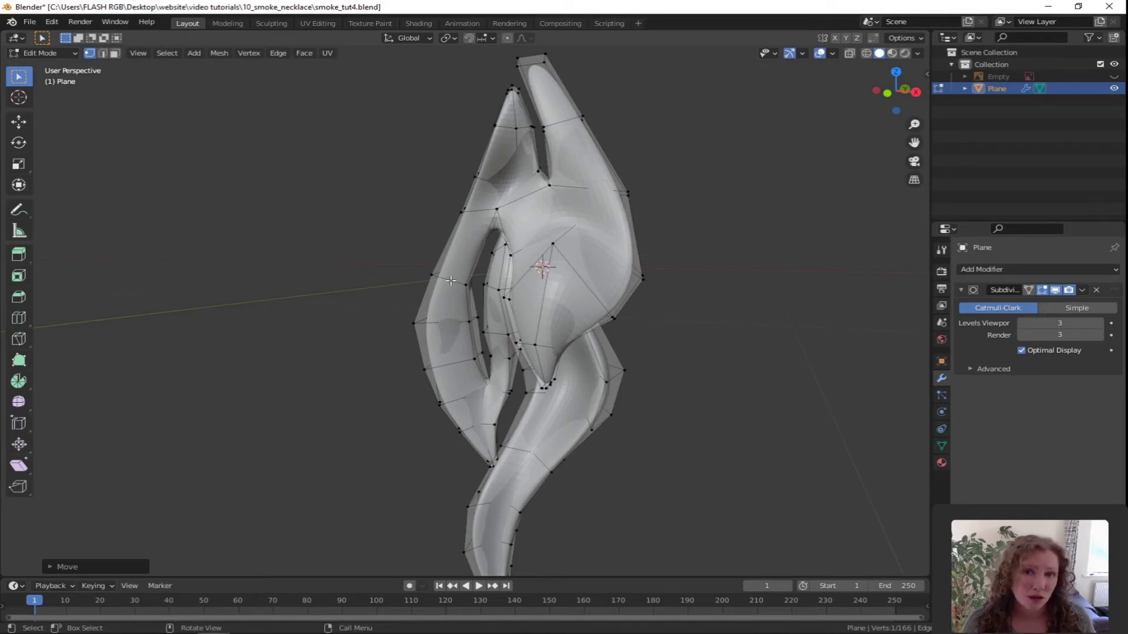
Step: Add a lengthwise loop cut along the long outer strand, sliding it off centre
key("ctrl+r")
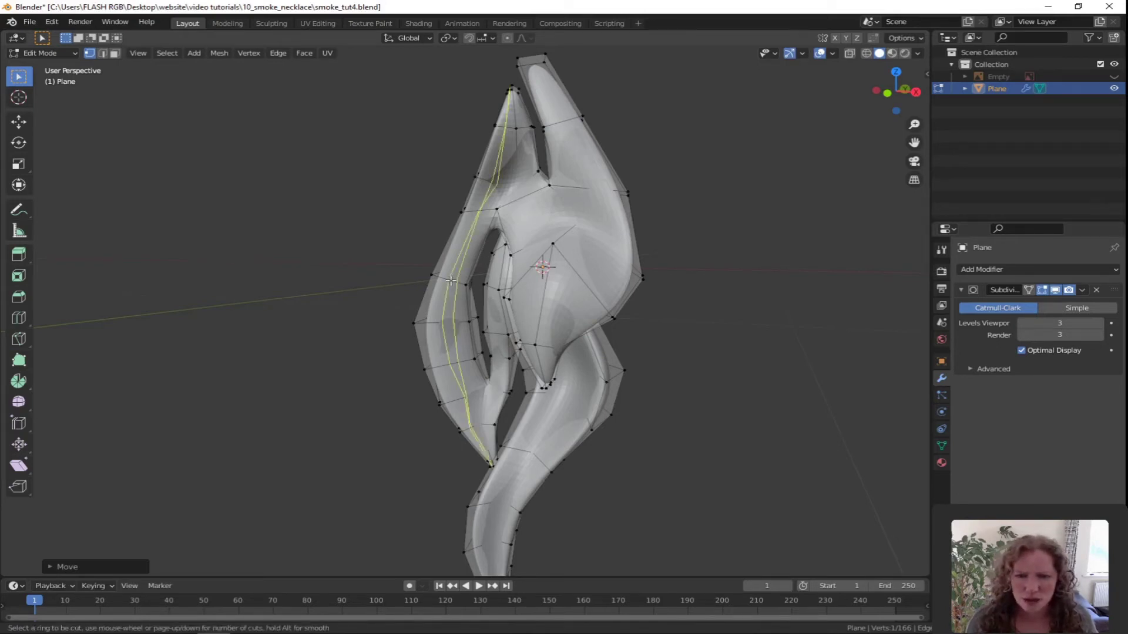
left_click(449, 277)
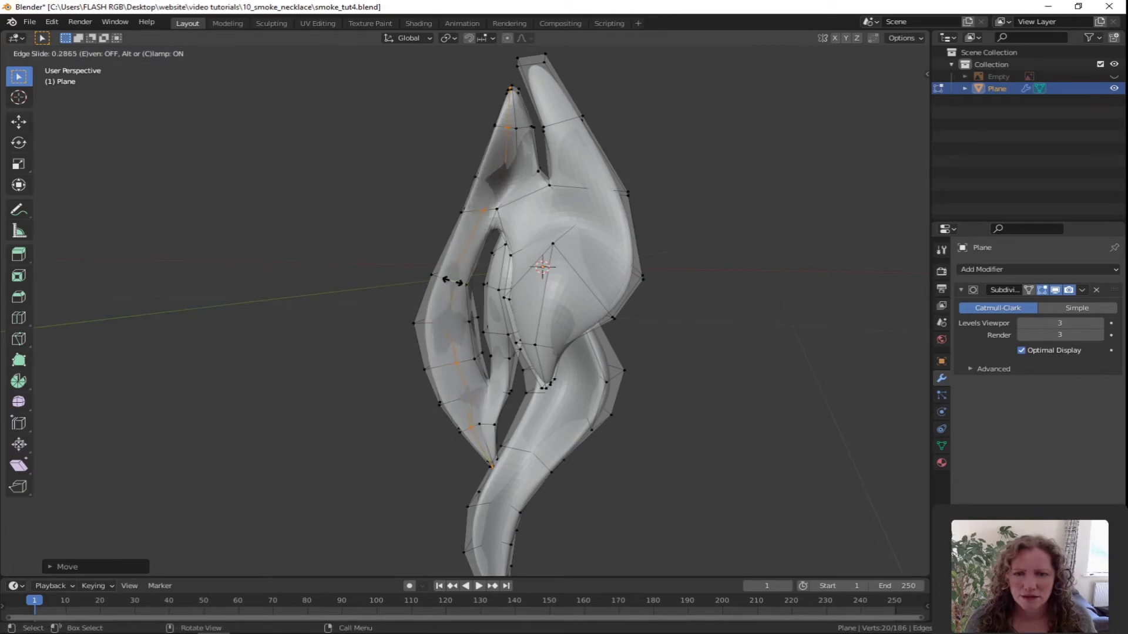
left_click(449, 280)
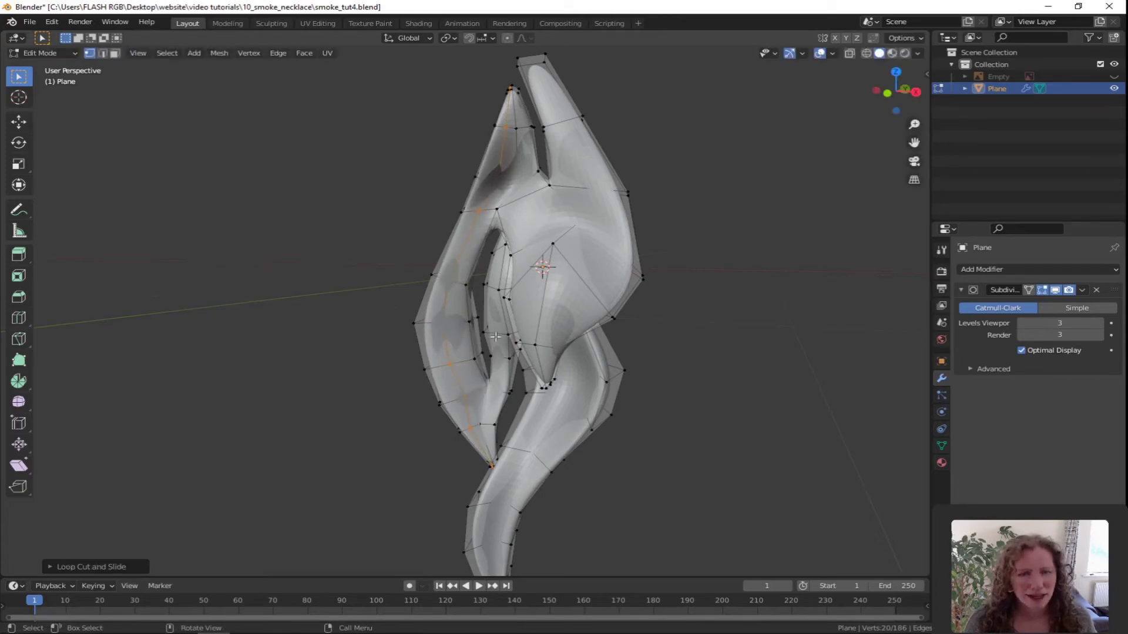
Step: Move two vertices along the long outer strand freely to give it a rounder surface
middle_click_drag(354, 403, 579, 490)
key("g")
left_click(658, 411)
scroll(659, 374, "up", 3)
key("g")
left_click(573, 411)
Step: Toggle X-ray view and freely reposition another vertex of the pendant's strands
middle_click_drag(573, 411, 546, 518)
scroll(588, 423, "down", 3)
scroll(546, 519, "down", 3)
left_click(849, 53)
scroll(676, 382, "up", 3)
middle_click_drag(676, 382, 533, 428)
key("g")
left_click(519, 368)
Step: Inspect the strands without X-ray, switch it back on and freely adjust one more vertex
scroll(506, 309, "up", 3)
key("alt+z")
middle_click_drag(506, 309, 866, 189)
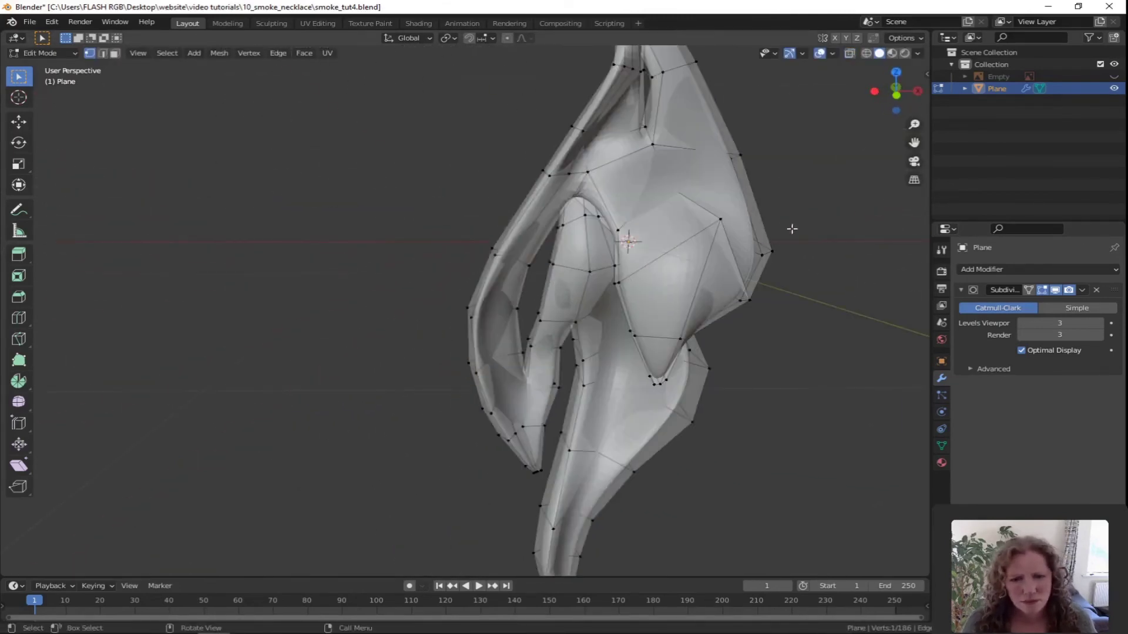
left_click(849, 54)
middle_click_drag(646, 294, 615, 321)
key("g")
left_click(617, 388)
Step: Select the end loop at the outer strand's lower tip and move it along the Z axis
mouse_move(617, 388)
middle_mouse_down("alt")
mouse_move(615, 448)
mouse_move(609, 382)
middle_mouse_up("alt")
scroll(614, 449, "up", 3)
middle_click_drag(611, 229, 559, 328)
scroll(801, 277, "down", 4)
scroll(559, 328, "up", 5)
left_click(738, 272, "alt")
middle_click_drag(737, 272, 751, 364)
scroll(756, 352, "down", 5)
left_click(685, 352, "alt")
scroll(659, 341, "up", 5)
key("g")
key("z")
left_click(724, 335)
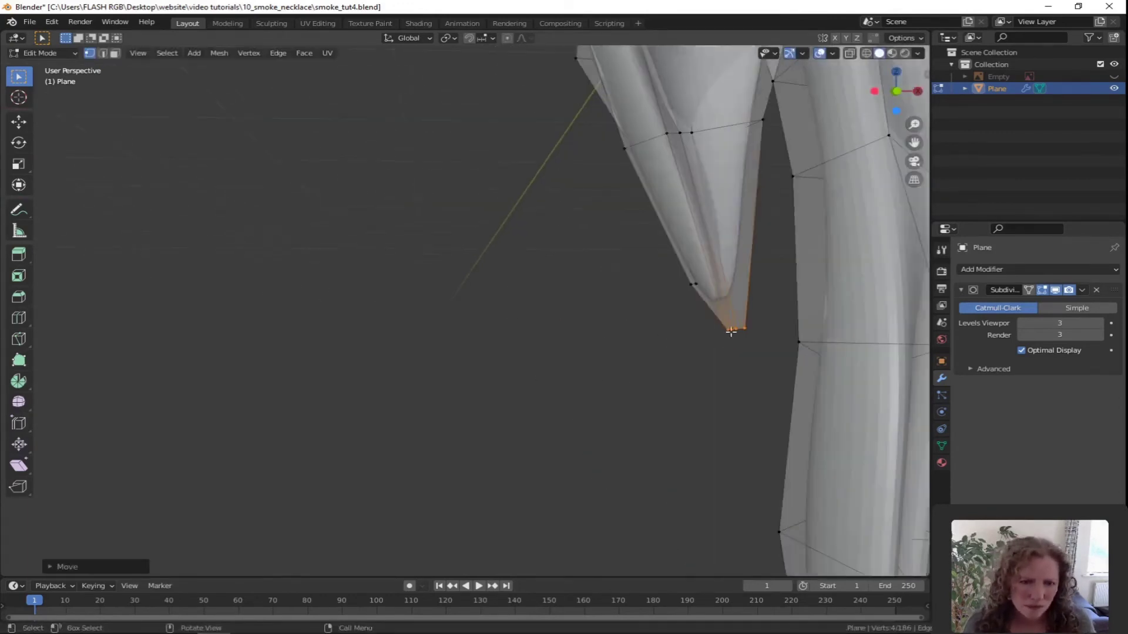
Step: Move a vertex on the inner edge of the pendant's long lower strand along the Y axis
middle_click_drag(682, 349, 672, 259)
scroll(722, 408, "down", 6)
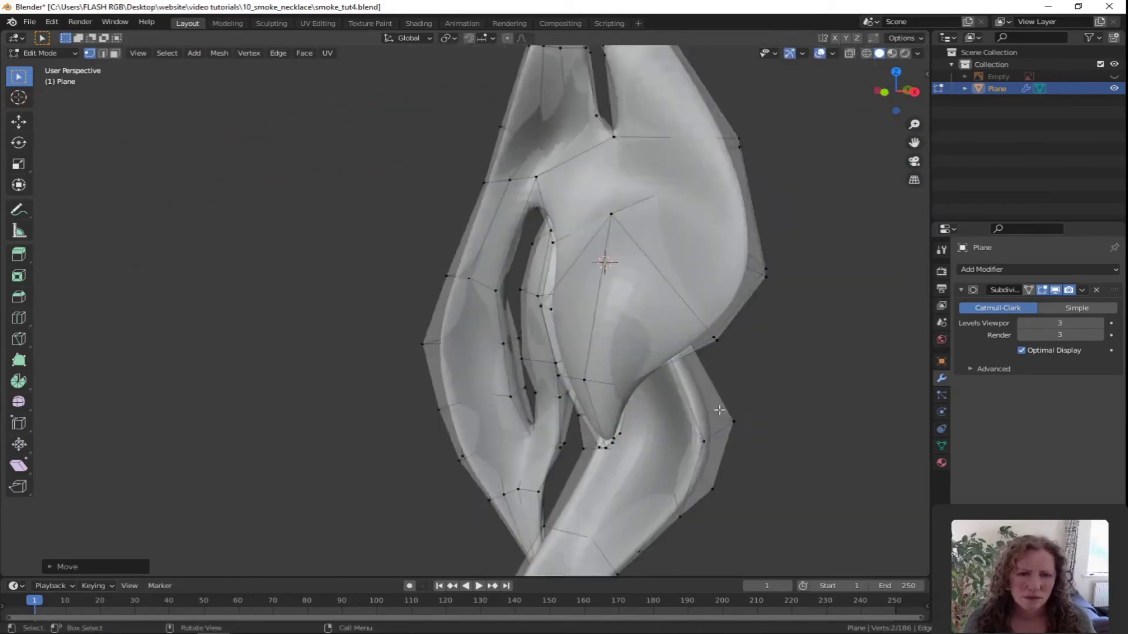
key("Tab")
middle_click_drag(649, 372, 599, 355)
key("Tab")
scroll(605, 334, "up", 5)
middle_click_drag(611, 317, 693, 317)
key("g")
key("y")
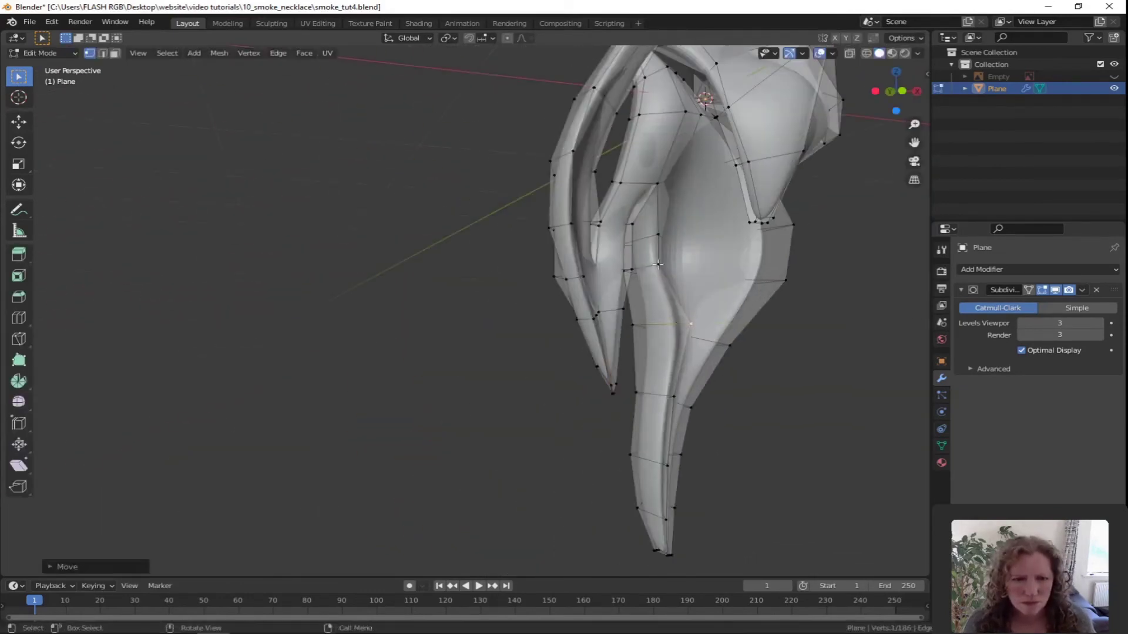
left_click(793, 347)
Step: Check the smoothed shape and move a strand vertex further along the Y axis
middle_click_drag(792, 347, 740, 368)
key("Tab")
scroll(740, 369, "down", 4)
key("Tab")
scroll(503, 370, "up", 5)
key("g")
key("y")
left_click(378, 405)
Step: Examine the smoothed pendant in Object Mode from the front and the side, then return to Edit Mode
middle_click_drag(378, 405, 624, 410)
key("Tab")
scroll(624, 410, "down", 4)
key("Tab")
scroll(618, 336, "up", 4)
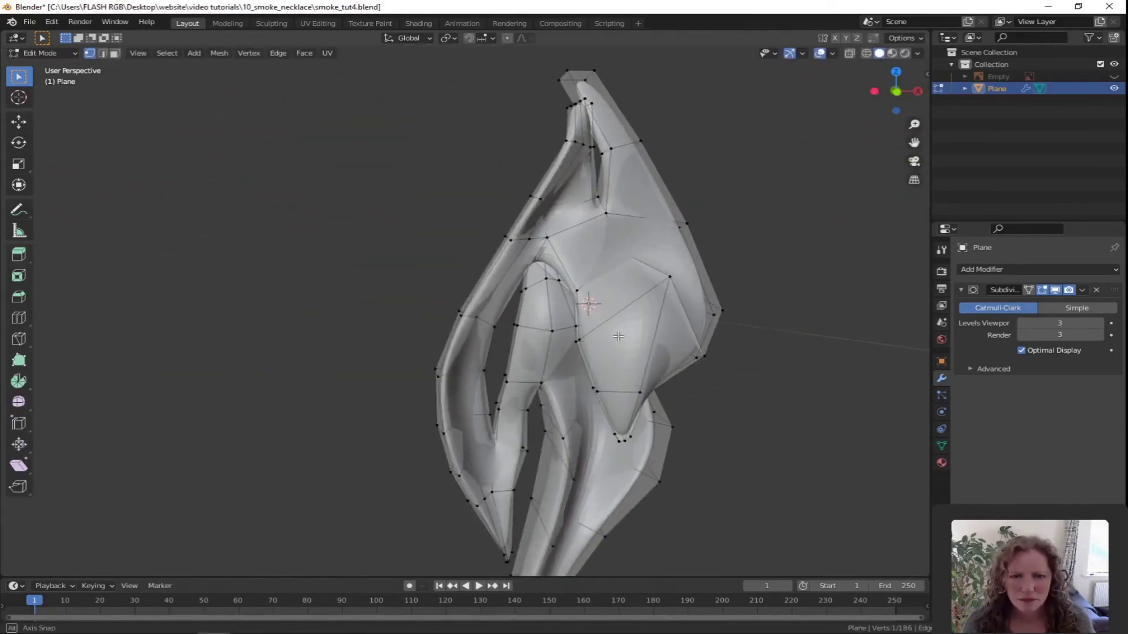
middle_click_drag(618, 336, 616, 341)
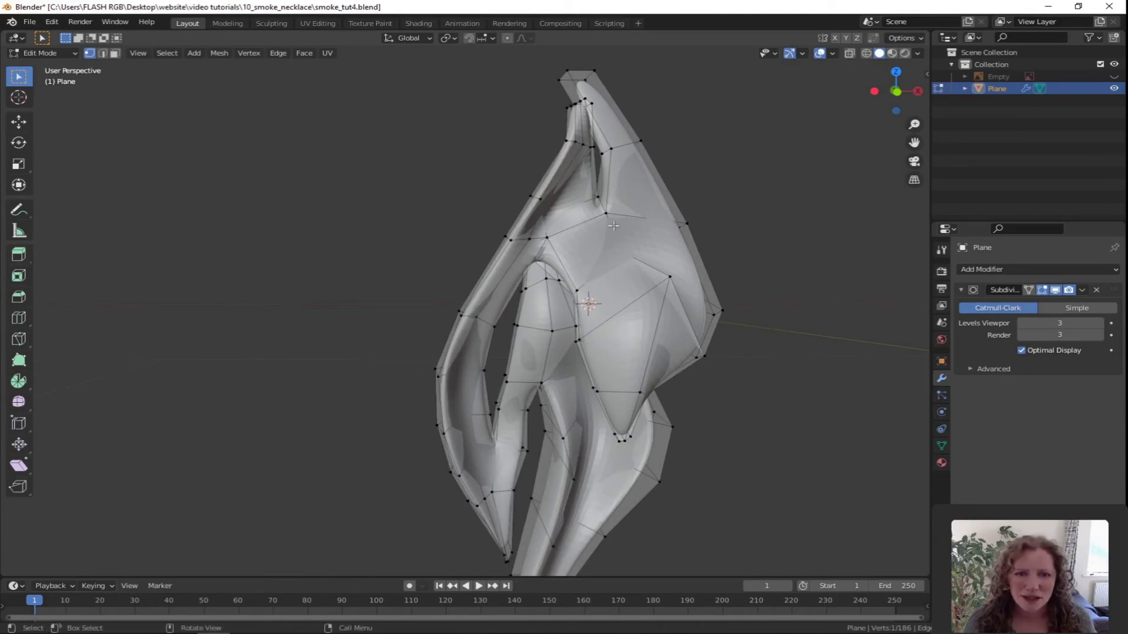
key("Tab")
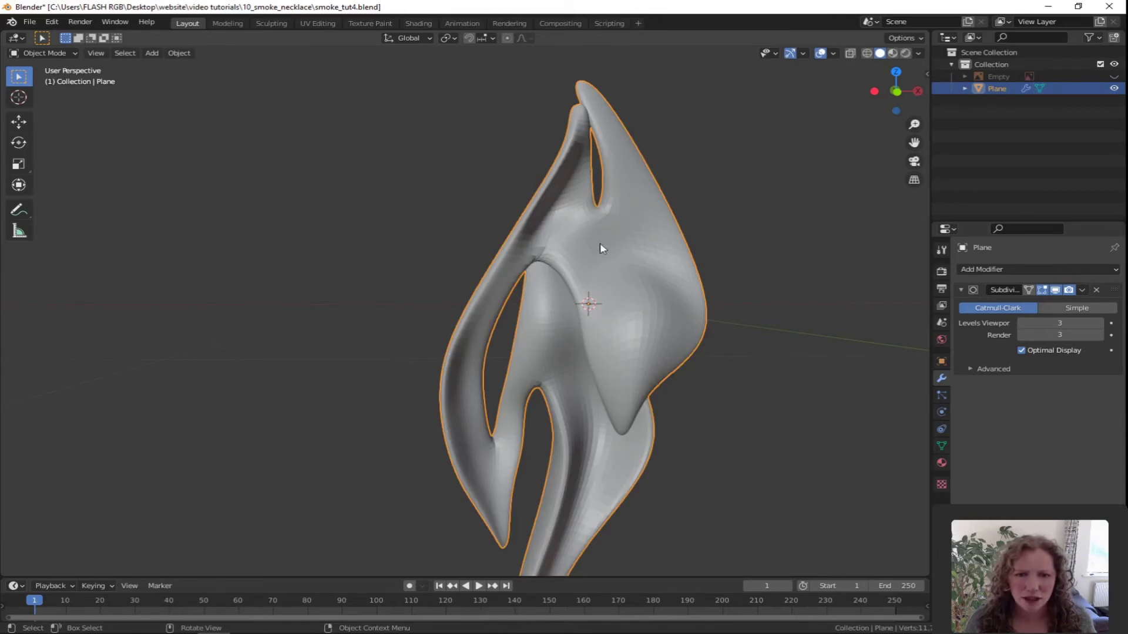
middle_click_drag(591, 261, 530, 222)
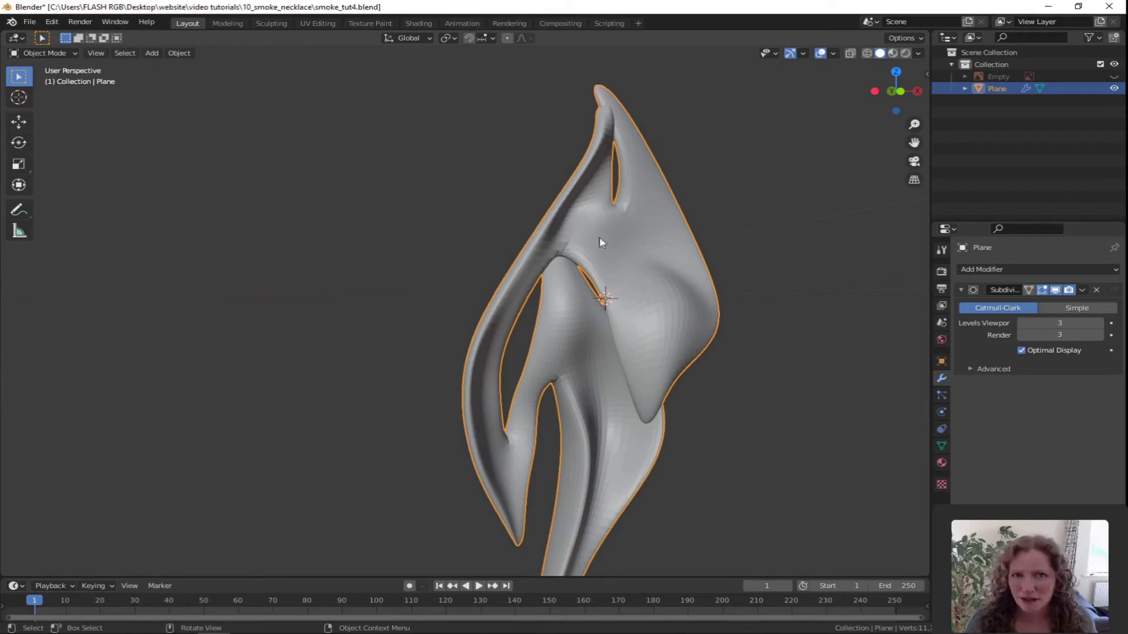
key("Tab")
middle_click_drag(595, 234, 583, 242)
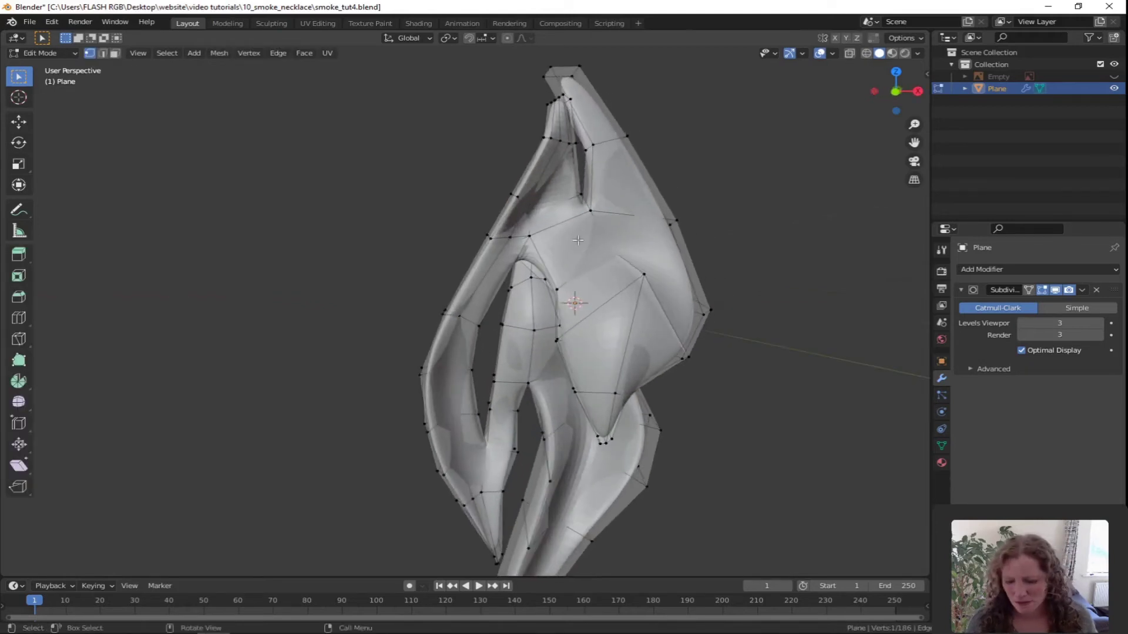
Step: Add one centred loop cut running from the shorter upper tip down the front strand to its pointed end, and check the smoothed result
key("ctrl+r")
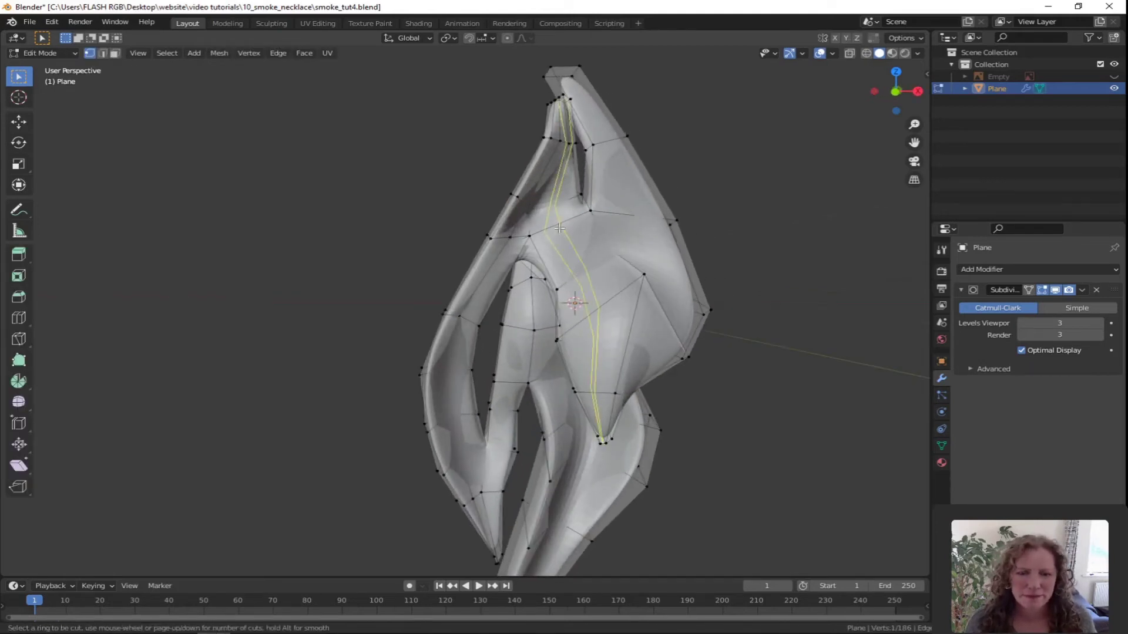
left_click(559, 228)
left_click(559, 228)
middle_click_drag(592, 282, 598, 361)
key("Tab")
key("Tab")
key("Tab")
key("Tab")
Step: Freely reposition vertices of the newly cut front strand in three moves to refine its surface
scroll(599, 361, "up", 4)
middle_click_drag(564, 315, 620, 441)
key("g")
left_click(722, 524)
scroll(722, 524, "down", 8)
middle_click_drag(722, 523, 589, 413)
scroll(584, 411, "up", 5)
key("g")
left_click(589, 400)
key("g")
left_click(594, 359)
Step: Freely reposition vertices around the shorter upper tip, working from the top view and a perspective view
middle_click_drag(593, 358, 712, 370)
scroll(701, 420, "up", 4)
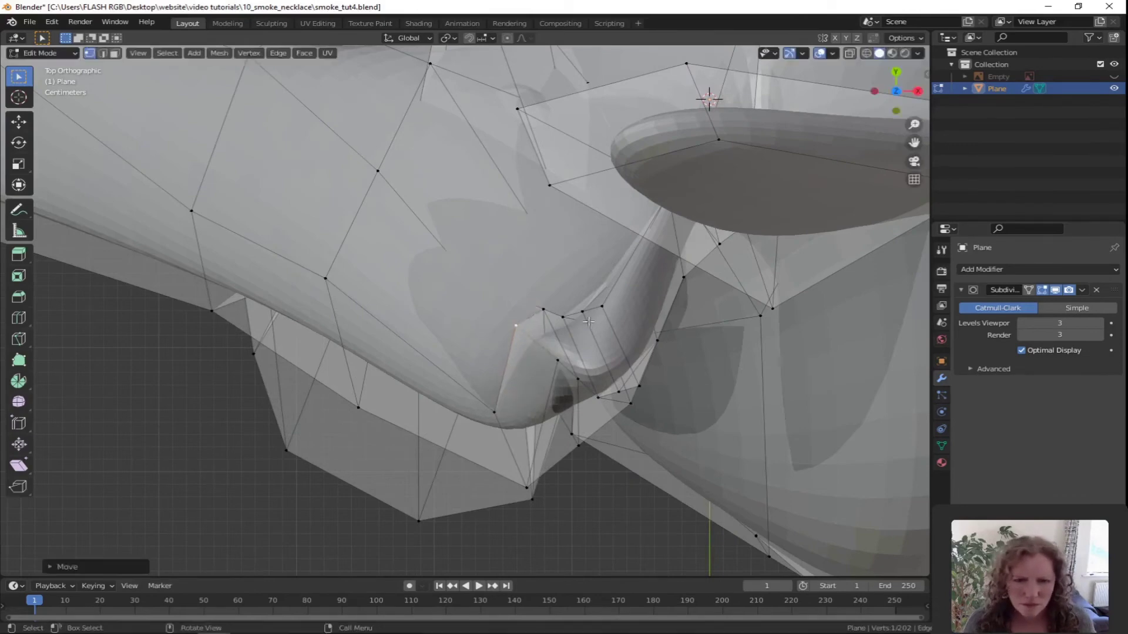
key("g")
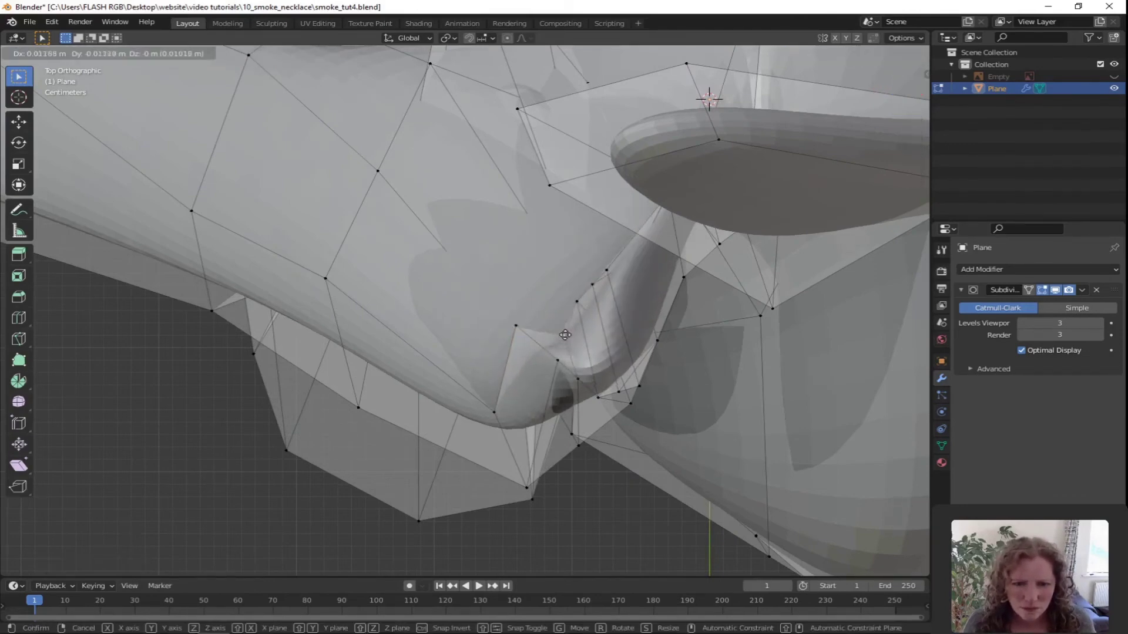
left_click(581, 352)
key("g")
left_click(569, 392)
middle_click_drag(568, 391, 470, 390)
key("shift+v")
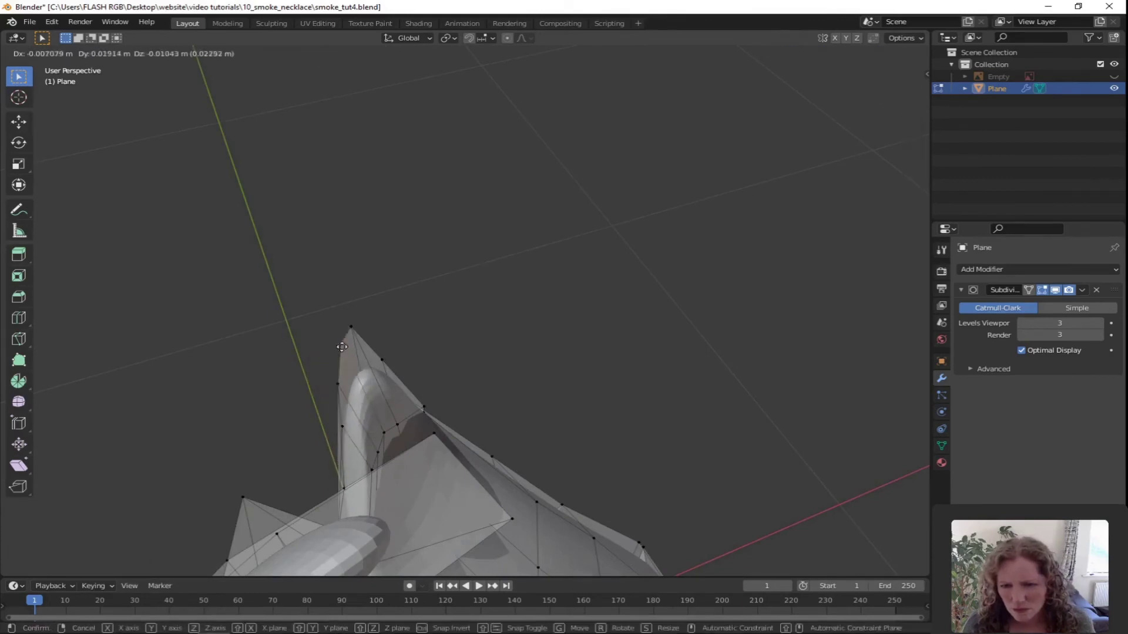
left_click(367, 345)
Step: Examine the whole smoothed pendant in Object Mode from several angles
middle_click_drag(367, 344, 582, 397)
key("Tab")
middle_click_drag(271, 402, 572, 352)
key("Tab")
scroll(576, 329, "up", 3)
key("g")
key("Escape")
key("Tab")
scroll(566, 470, "down", 4)
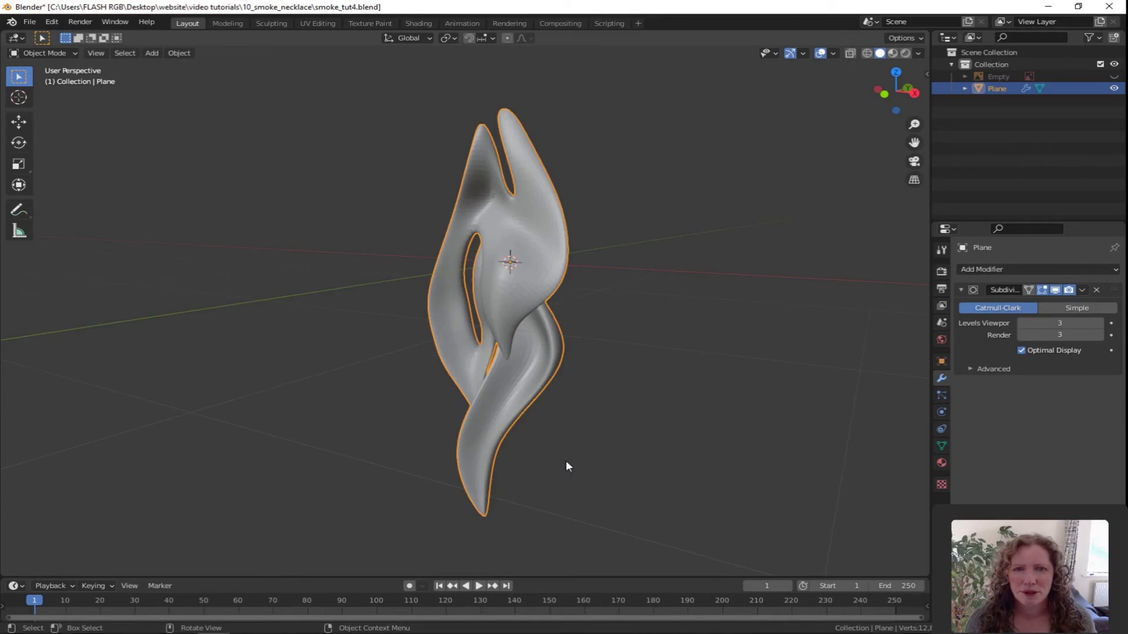
middle_click_drag(559, 479, 588, 482)
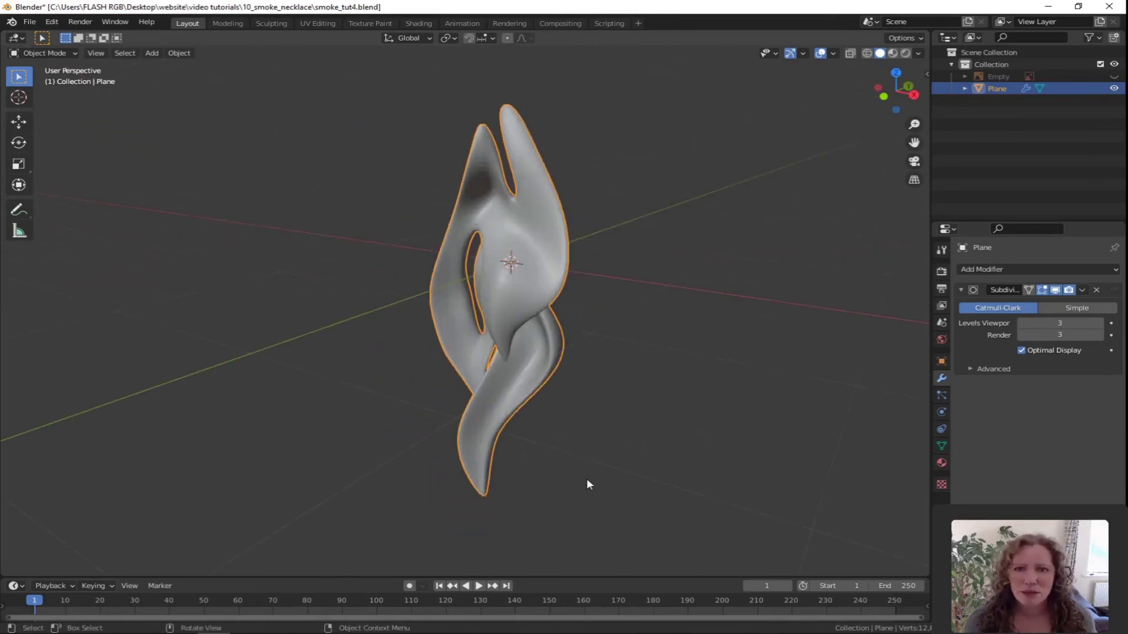
middle_click_drag(645, 121, 630, 198)
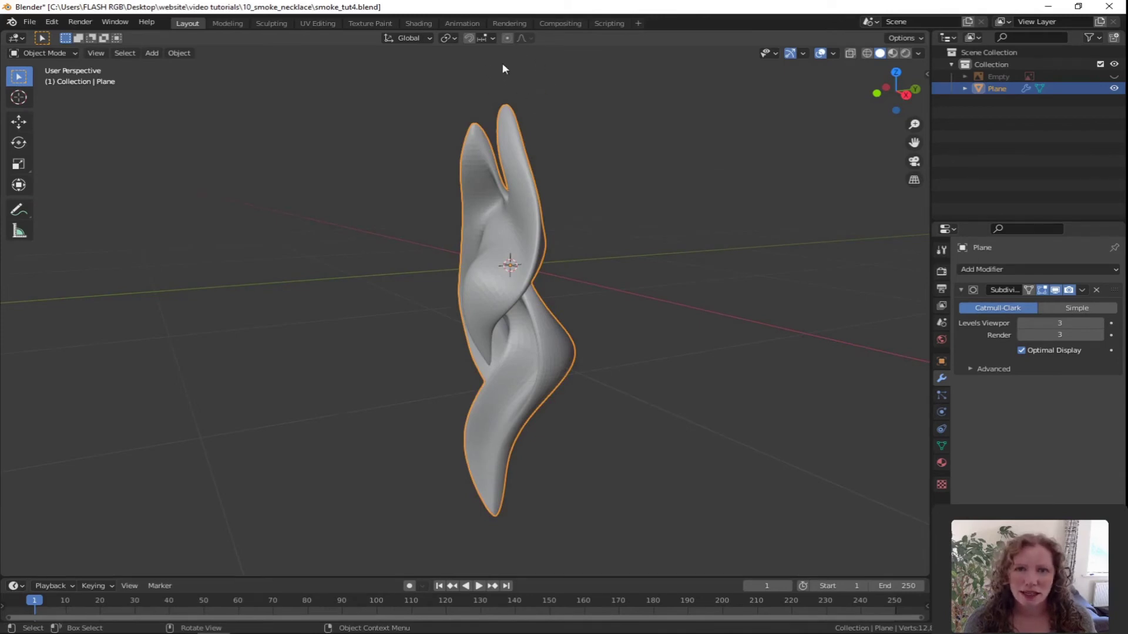
middle_click_drag(552, 176, 640, 330)
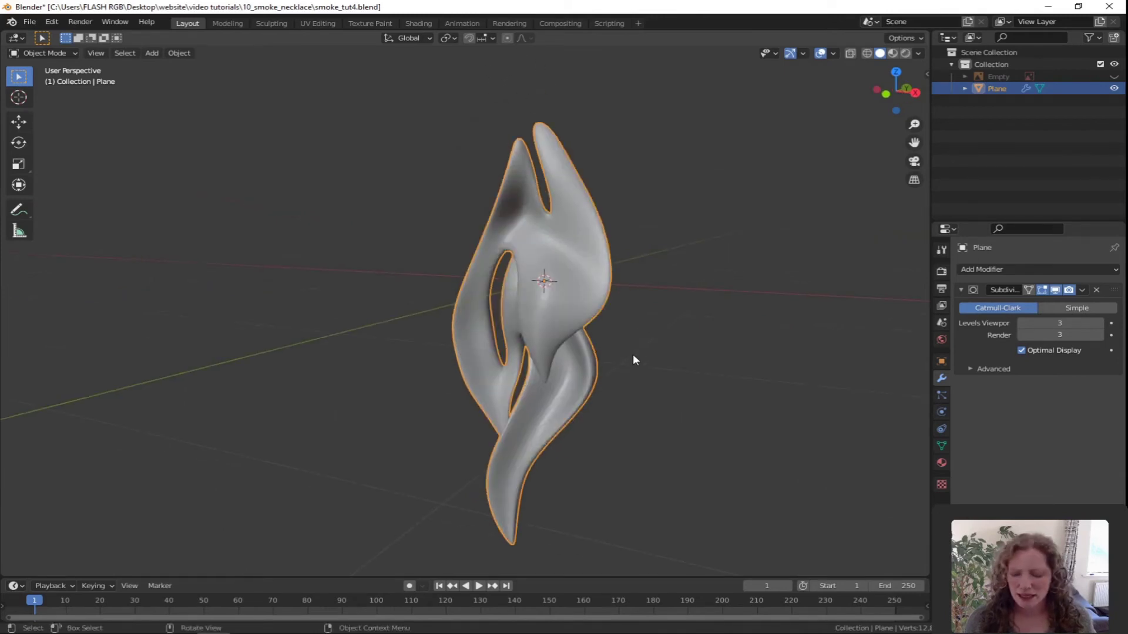
Step: Select the end face of the taller upper strand in Edit Mode and extrude it a short distance outward in the right view
key("Tab")
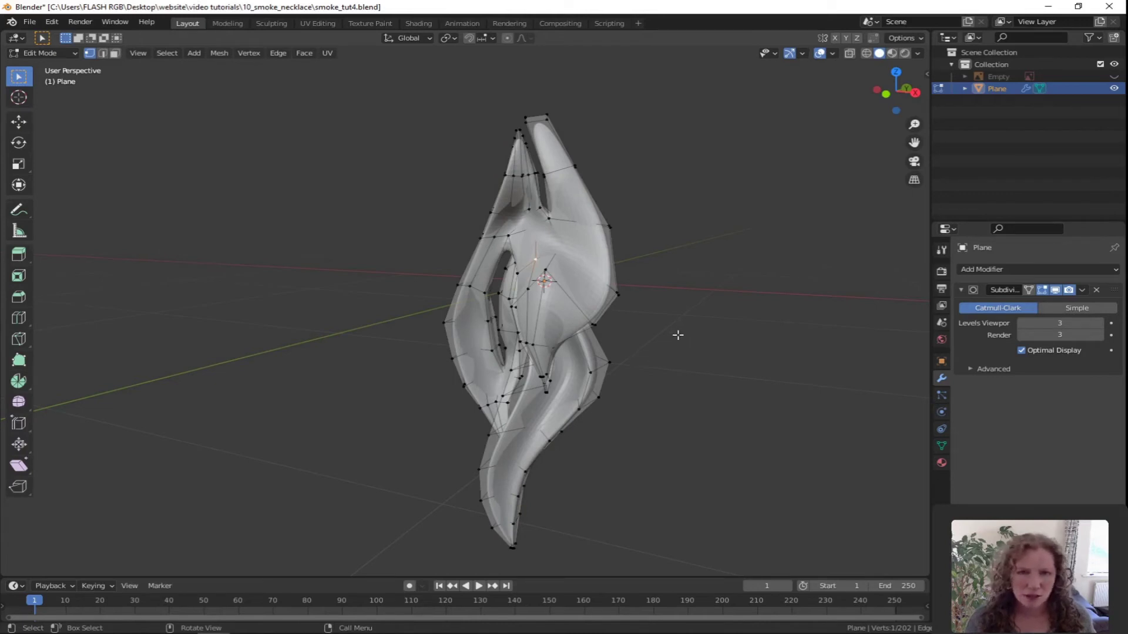
middle_click_drag(682, 275, 552, 355)
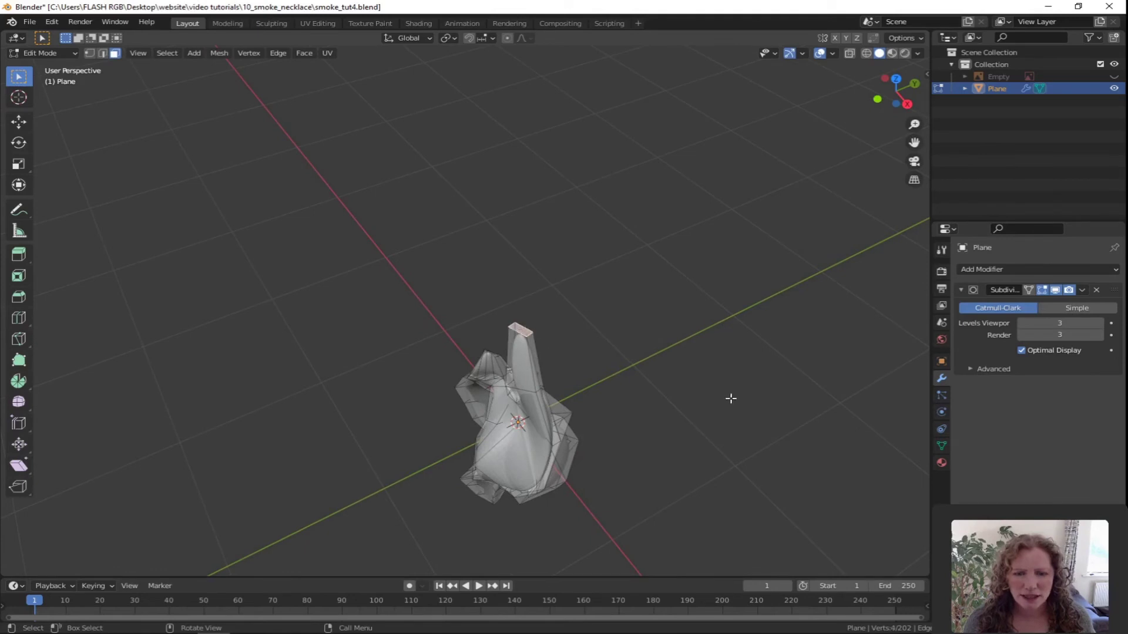
middle_click_drag(728, 398, 662, 369)
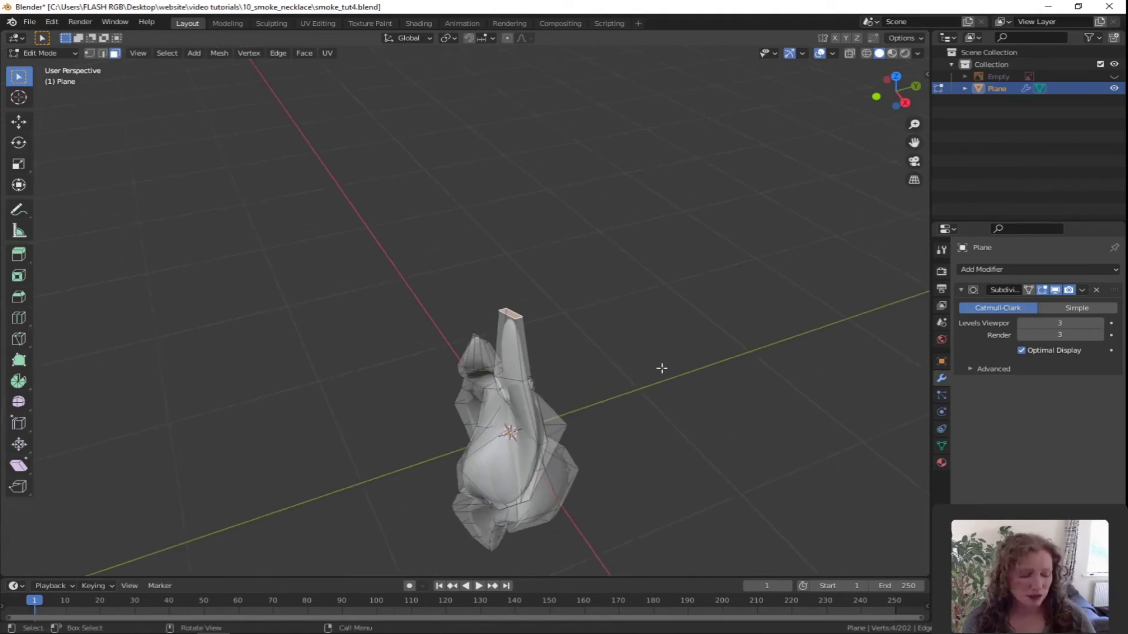
key("KP_3")
middle_click_drag(607, 364, 557, 369)
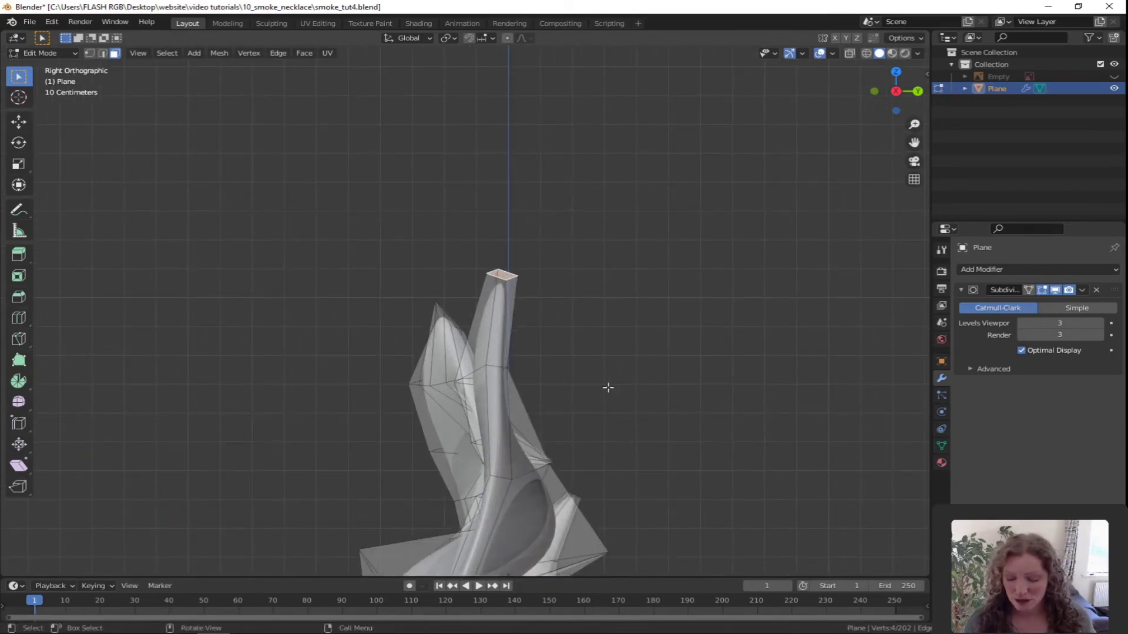
key("e")
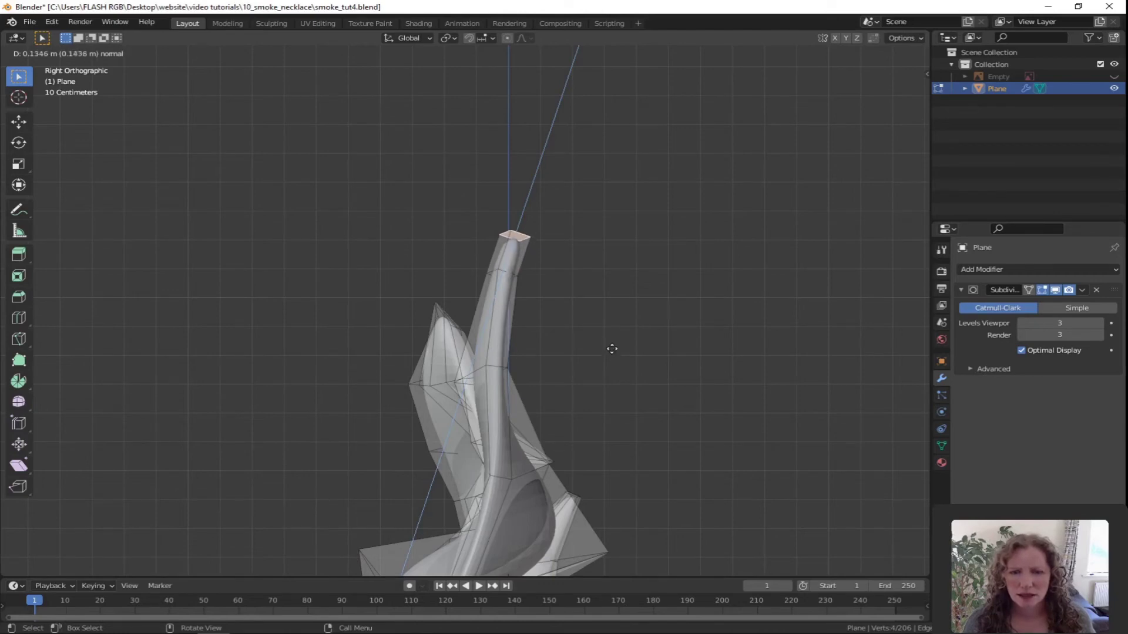
left_click(610, 355)
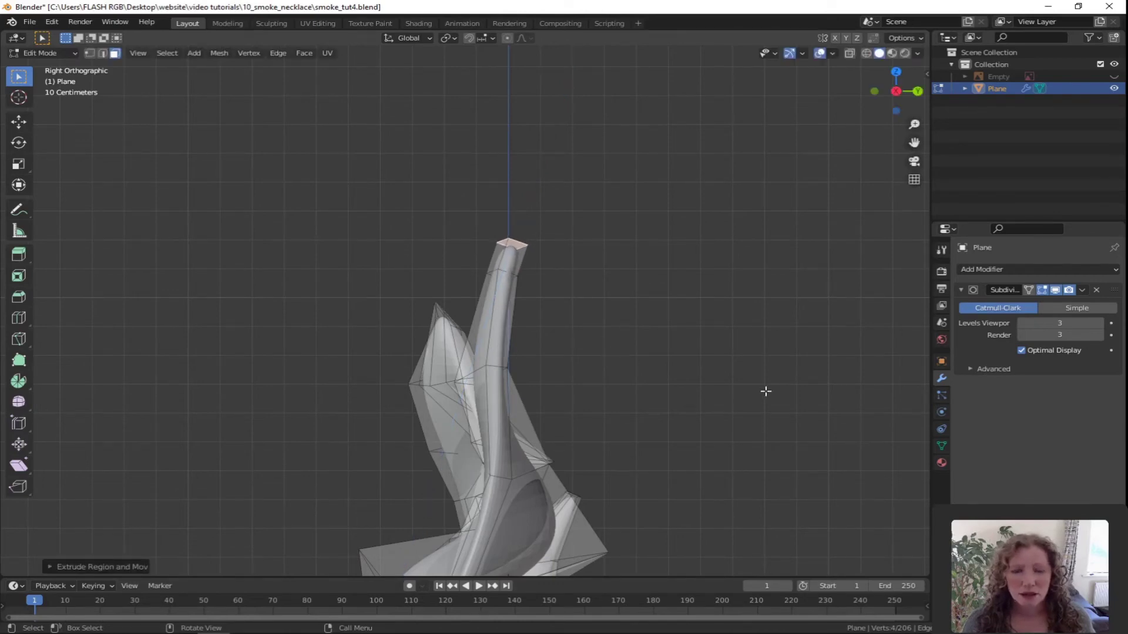
Step: Flatten the extruded end face by scaling it to 0 along Z and shift it about 0.02 m up and toward negative Y
key("s")
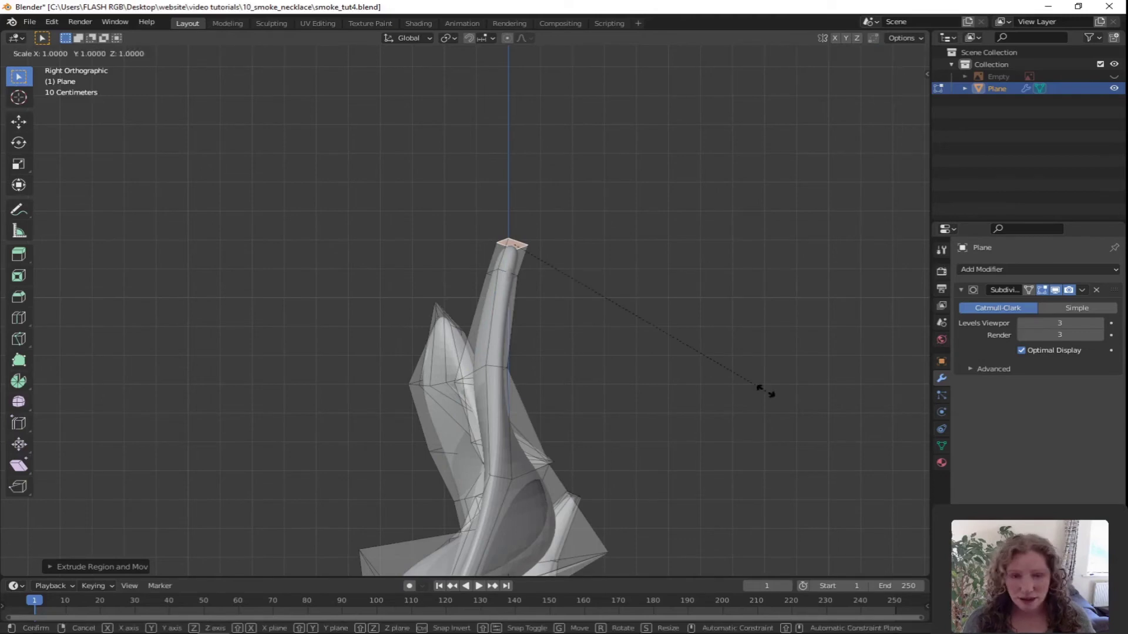
key("z")
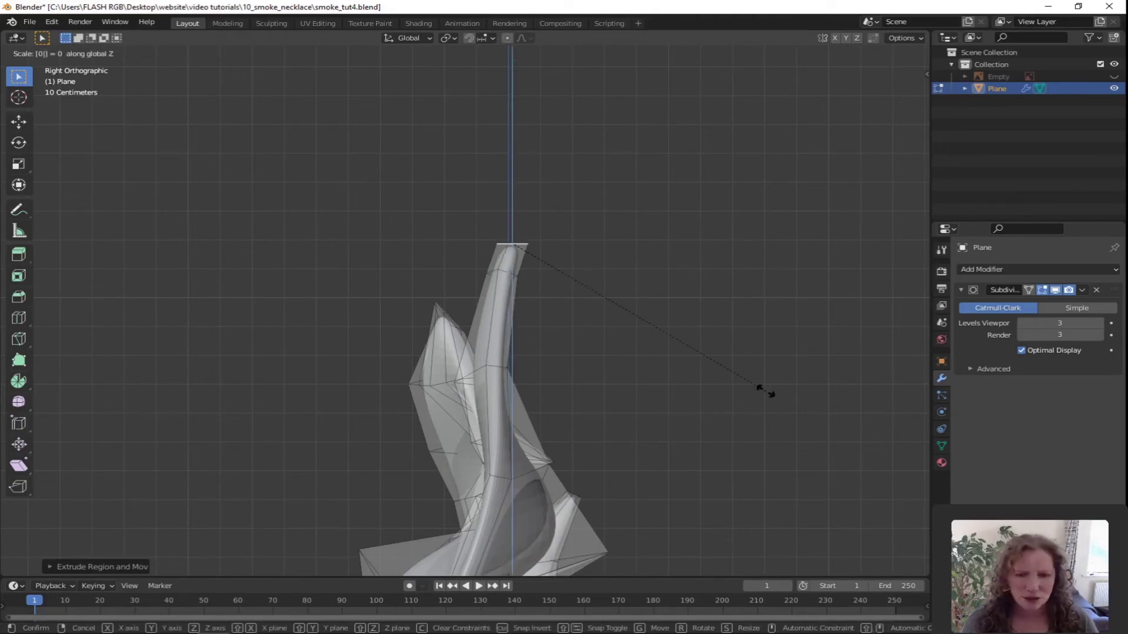
key("Return")
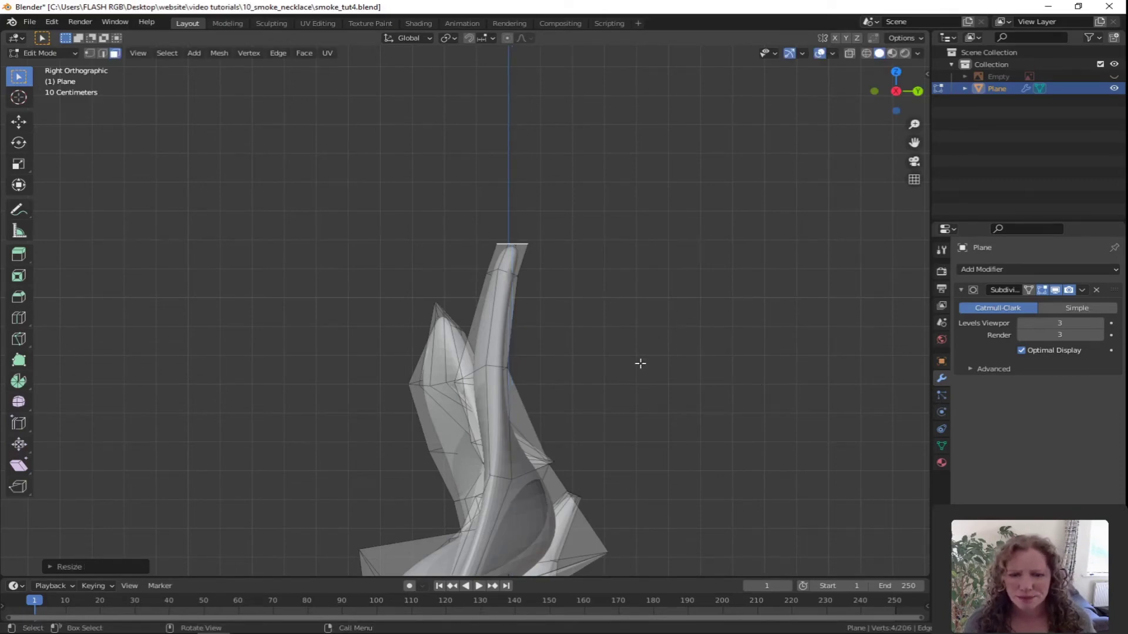
scroll(634, 364, "down", 5)
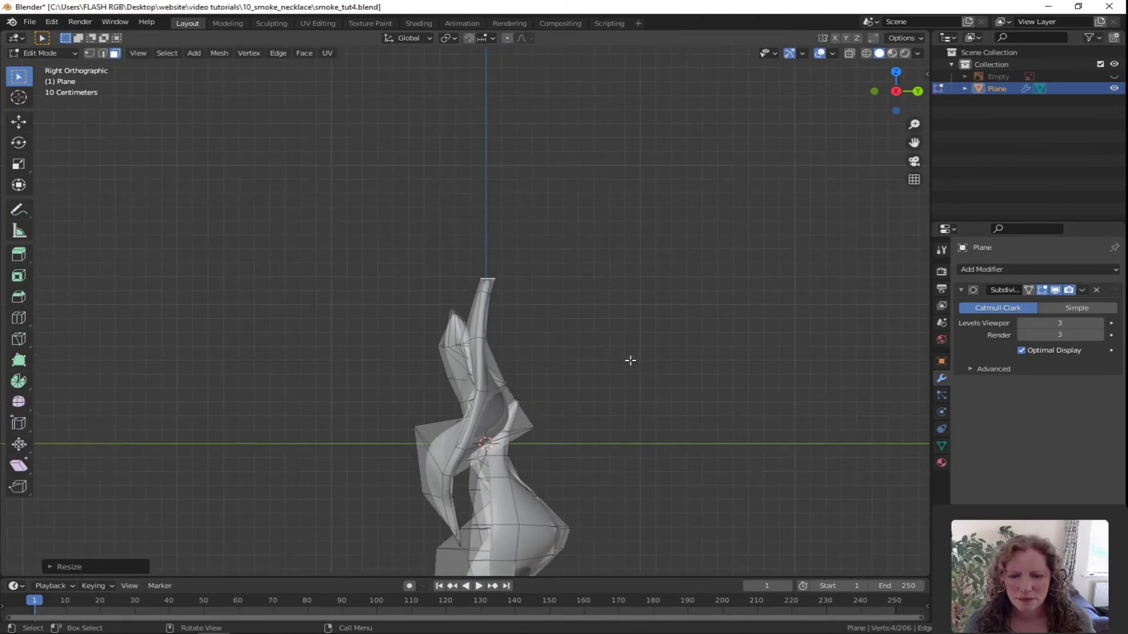
scroll(611, 360, "up", 3)
scroll(599, 360, "up", 2)
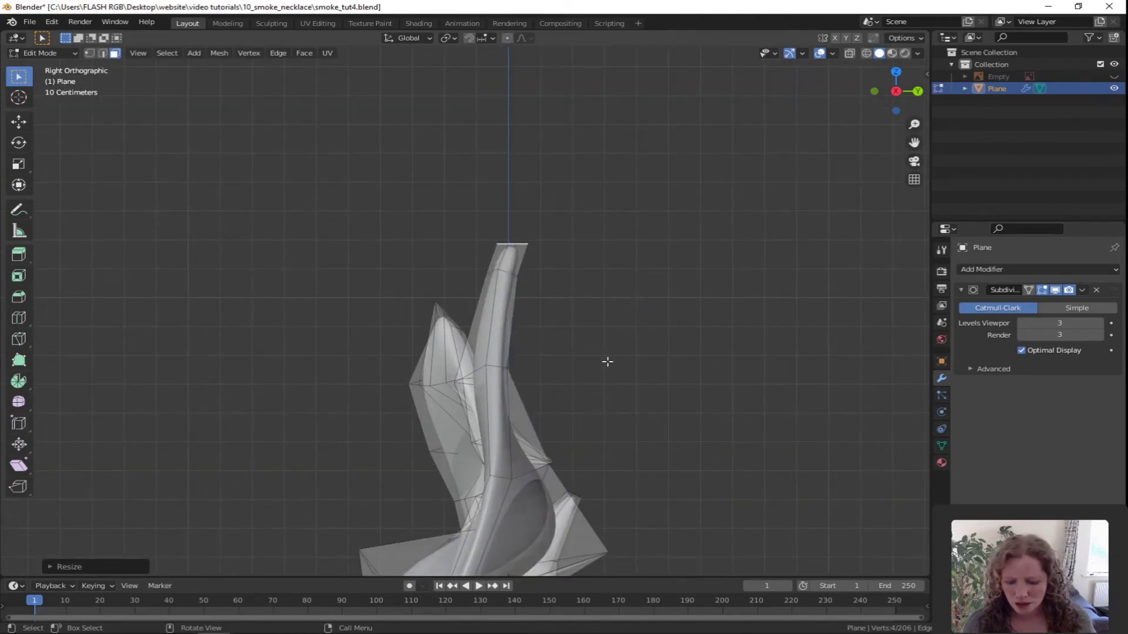
key("g")
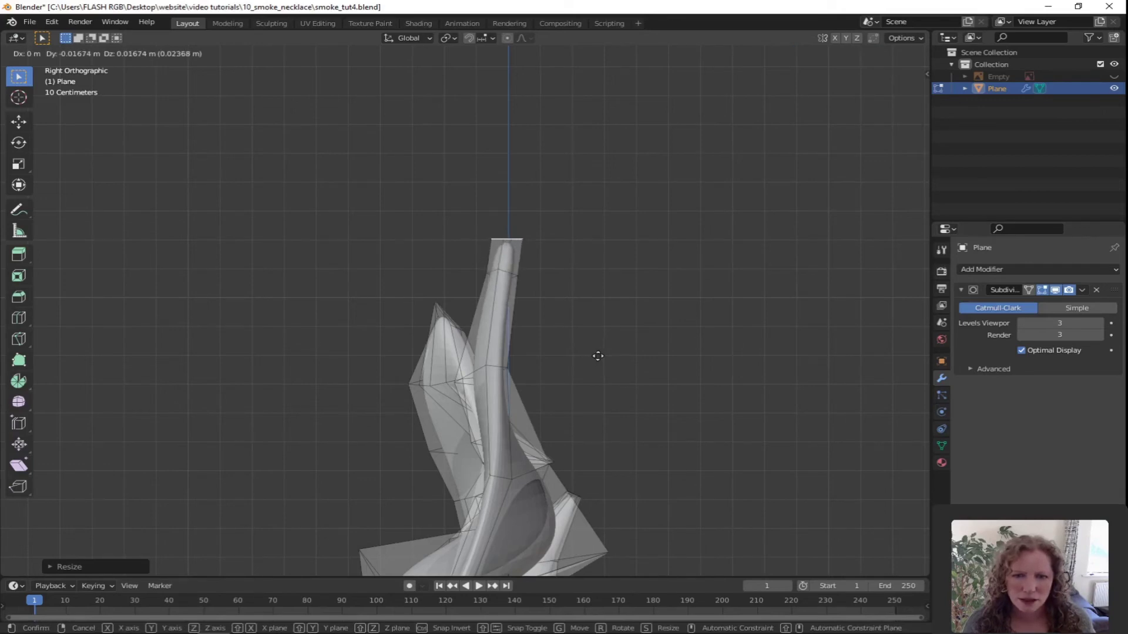
left_click(597, 356)
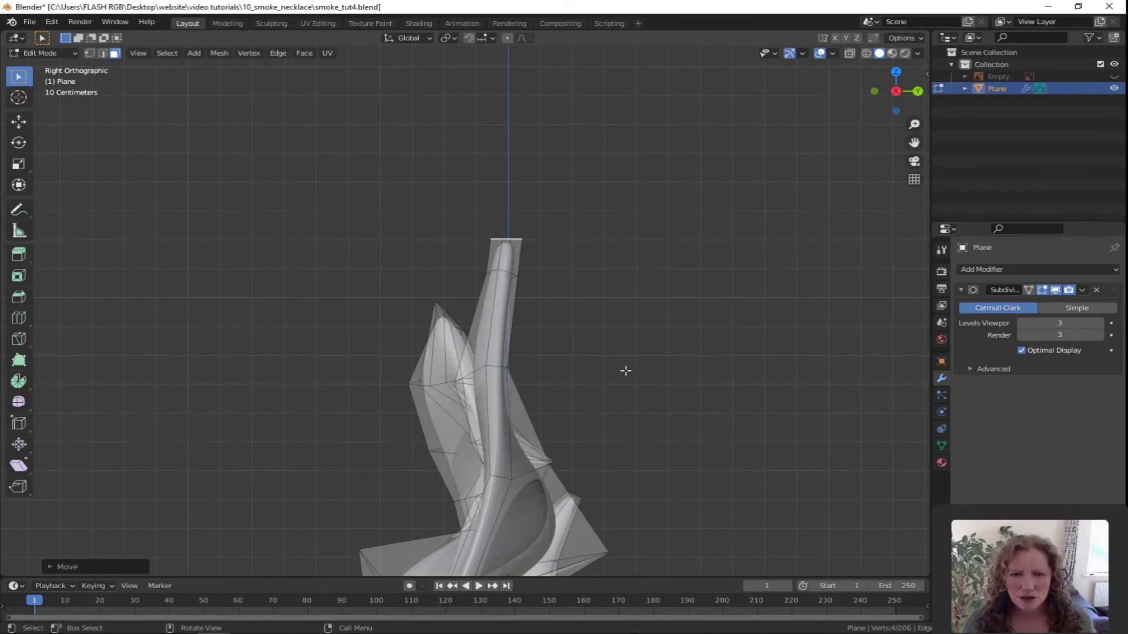
Step: Extrude the flattened end face about 0.12 m upward, tilt it toward positive Y and move it about 0.05 m that way
key("e")
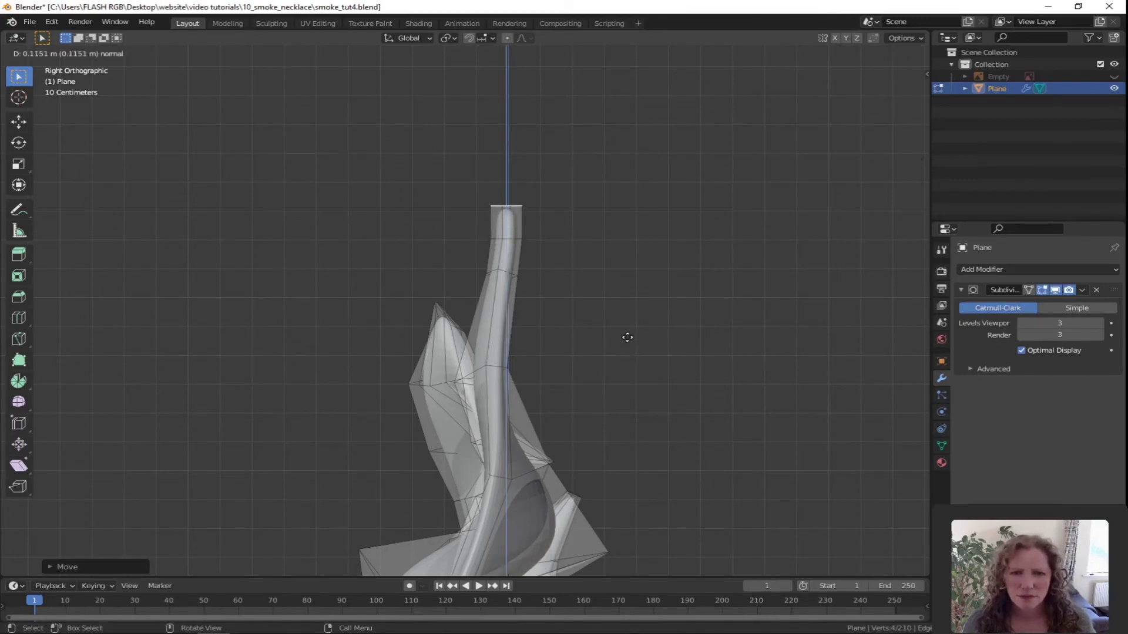
key("r")
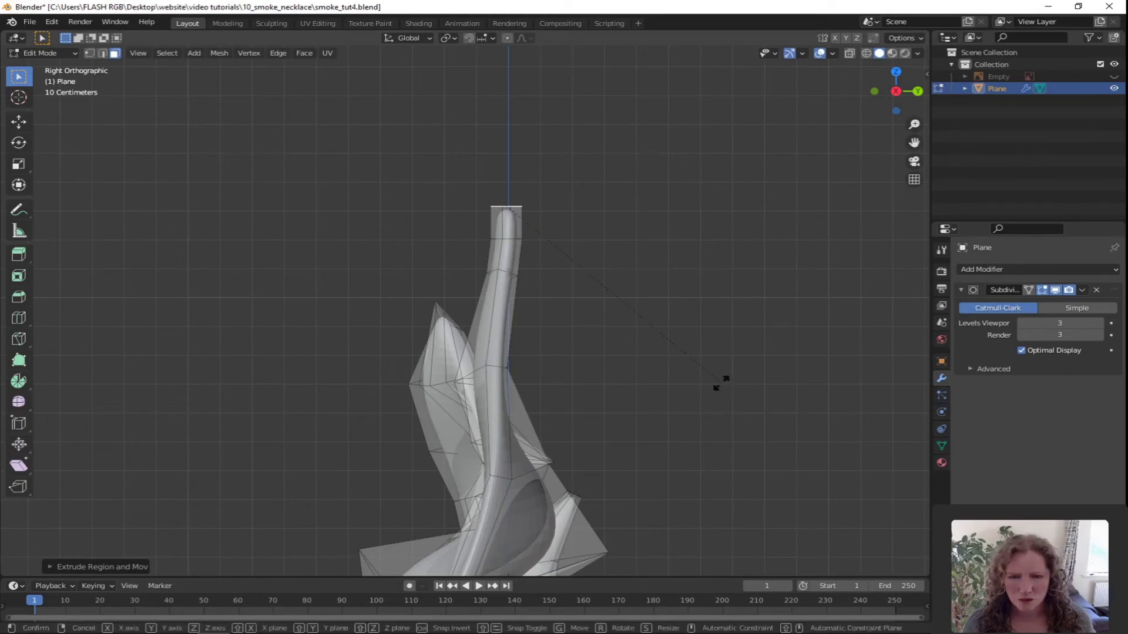
left_click(545, 427)
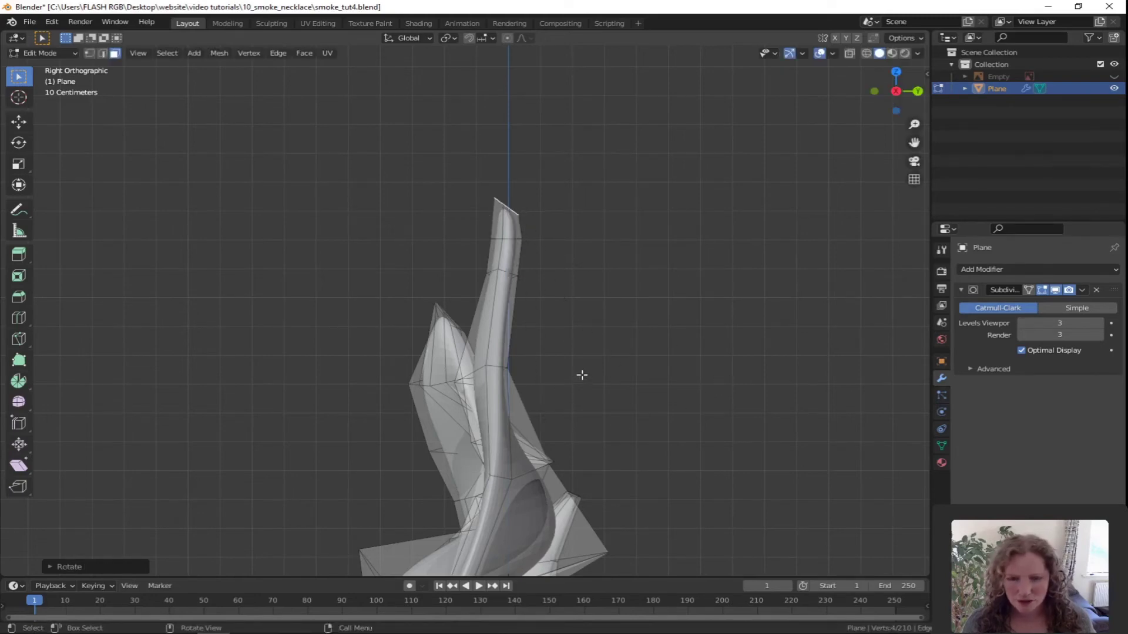
key("g")
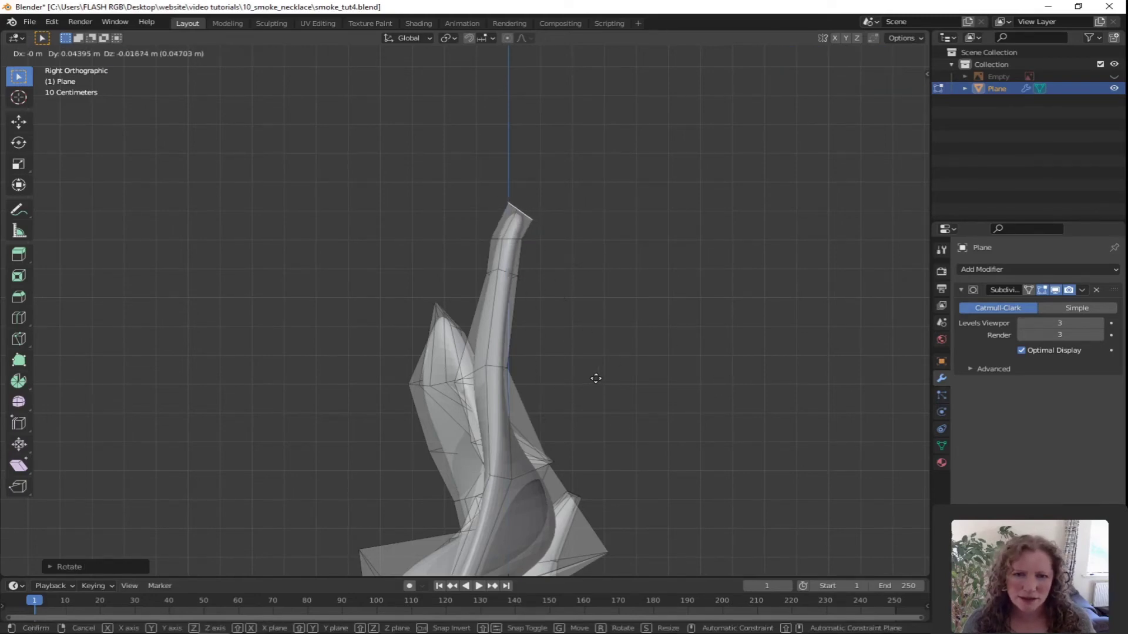
left_click(595, 378)
Step: Extrude the tilted end face outward along its normal, rotate it until nearly vertical and move it to continue the curve
key("g")
key("z")
key("z")
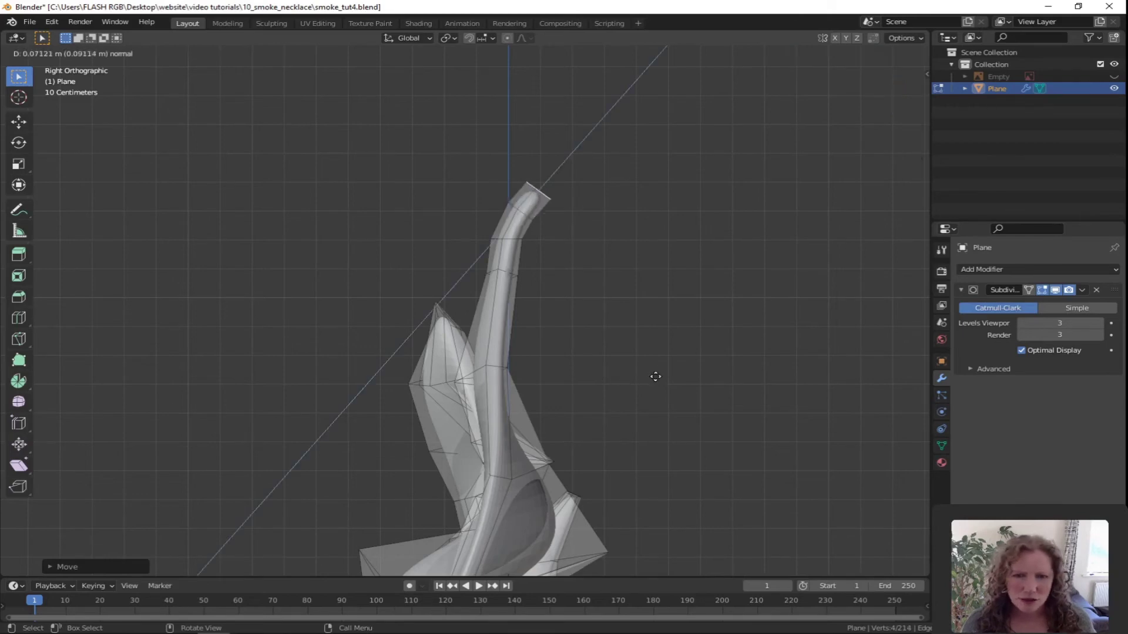
key("ctrl+z")
key("r")
left_click(538, 401)
key("g")
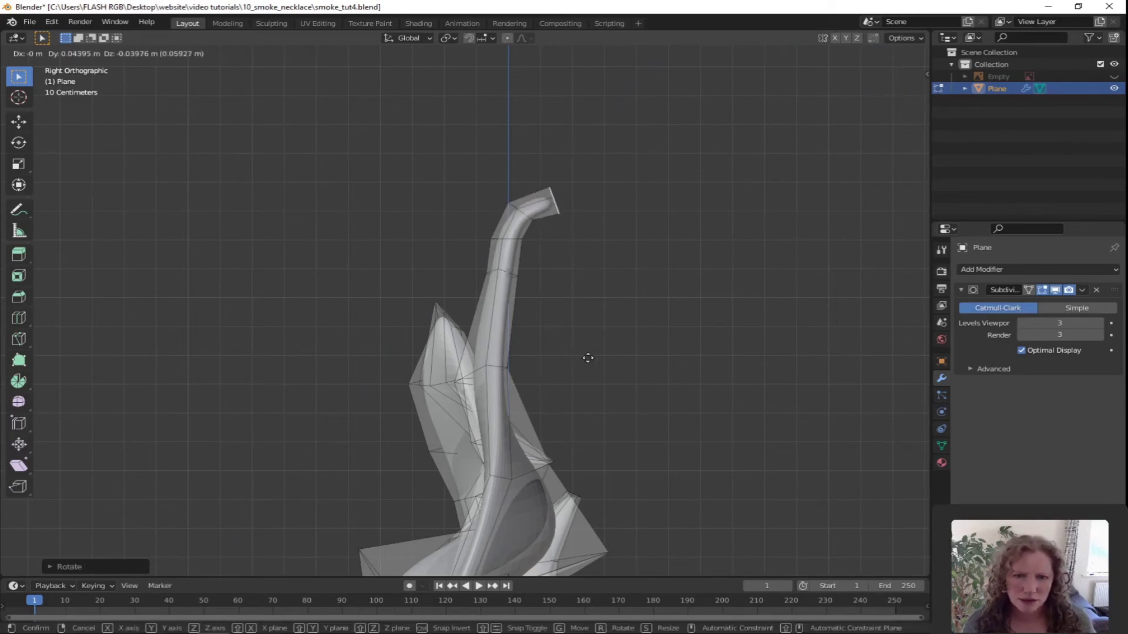
left_click(579, 357)
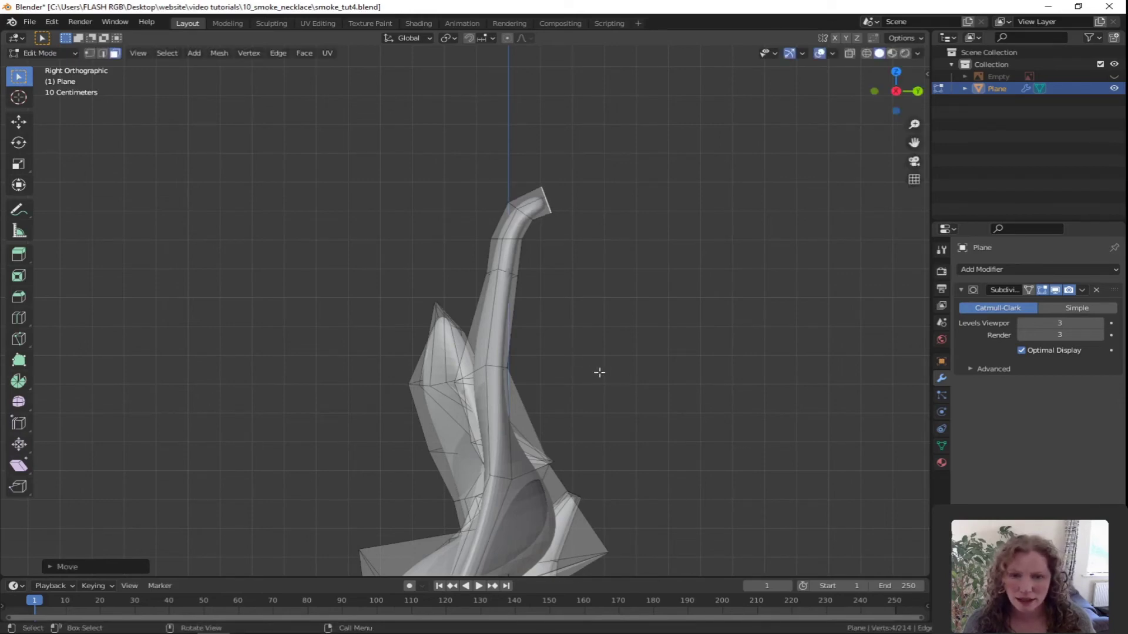
Step: Extrude the upper strand's end face outward along its normal, rotate it closer to vertical and move it slightly to continue the curve
key("e")
left_click(623, 373)
key("r")
left_click(569, 394)
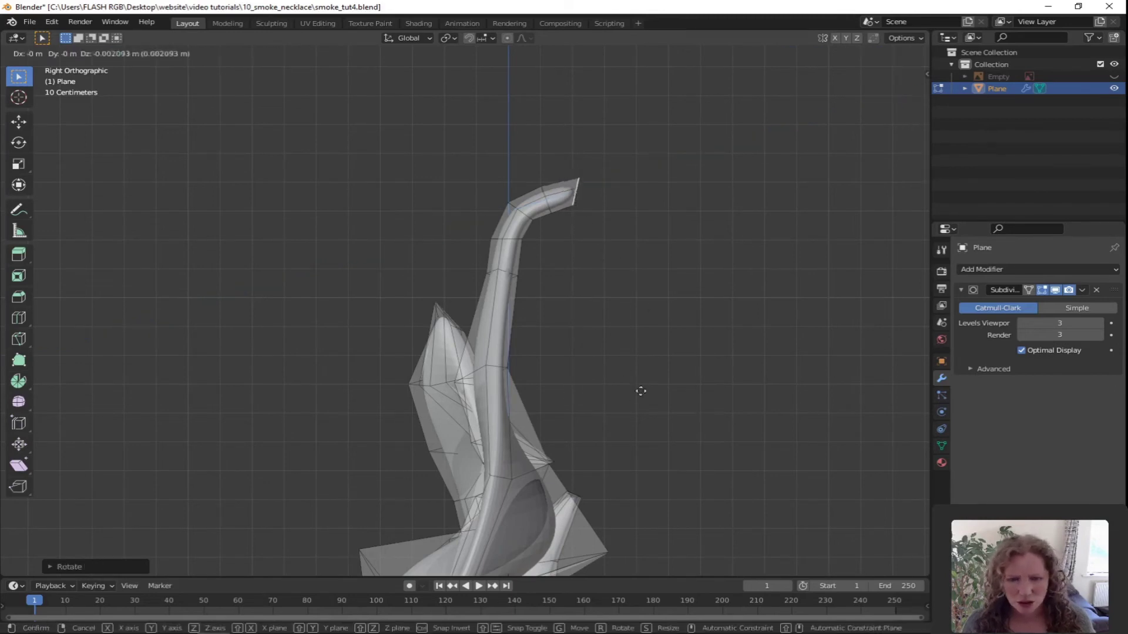
key("g")
left_click(634, 398)
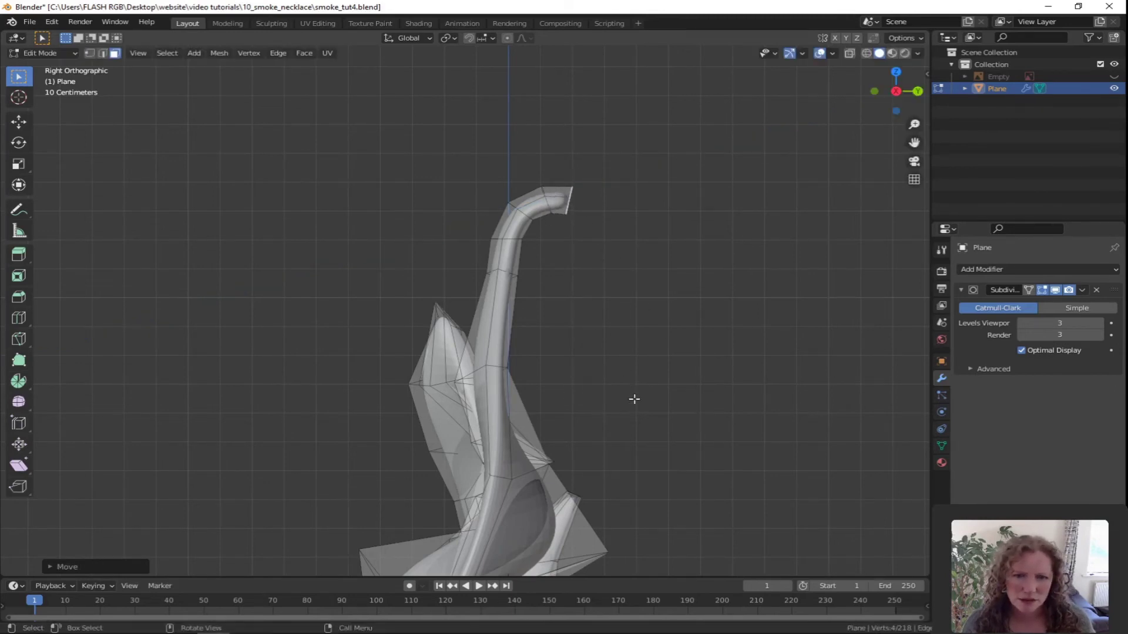
Step: Extrude the end face outward, rotate it to point diagonally downward and move it about 0.08 m toward negative Y
key("e")
left_click(687, 414)
key("r")
left_click(608, 414)
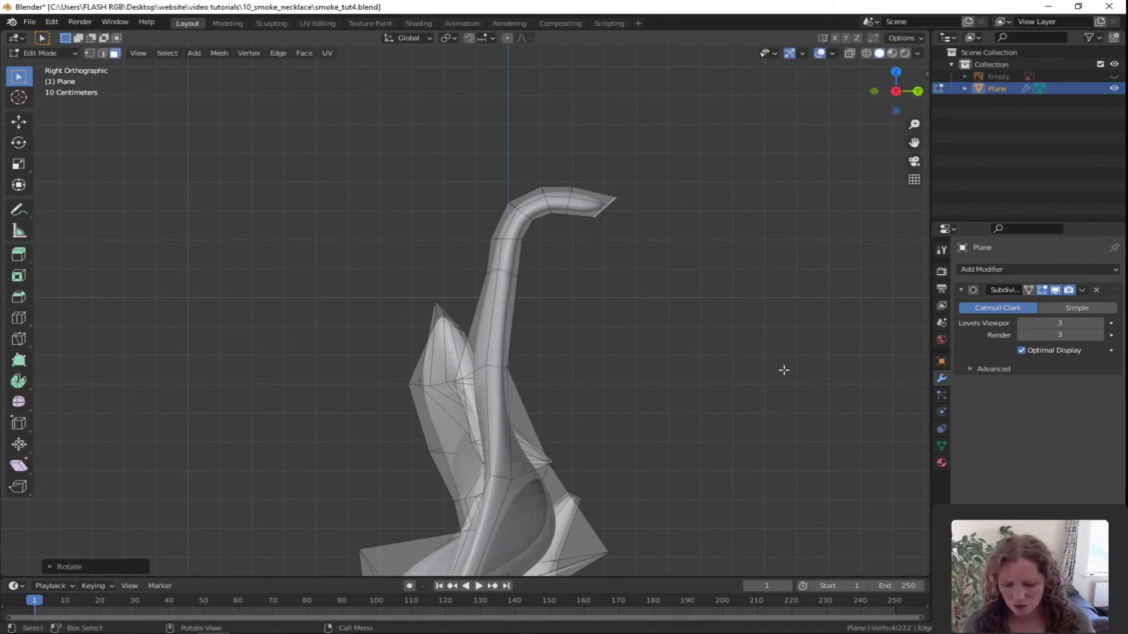
key("g")
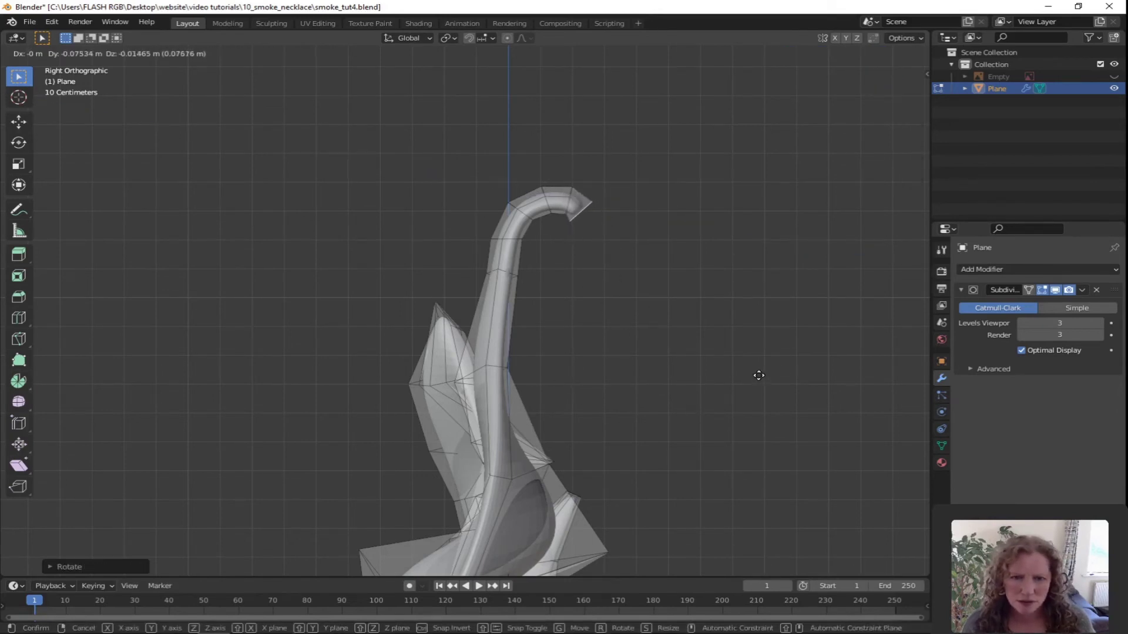
left_click(758, 376)
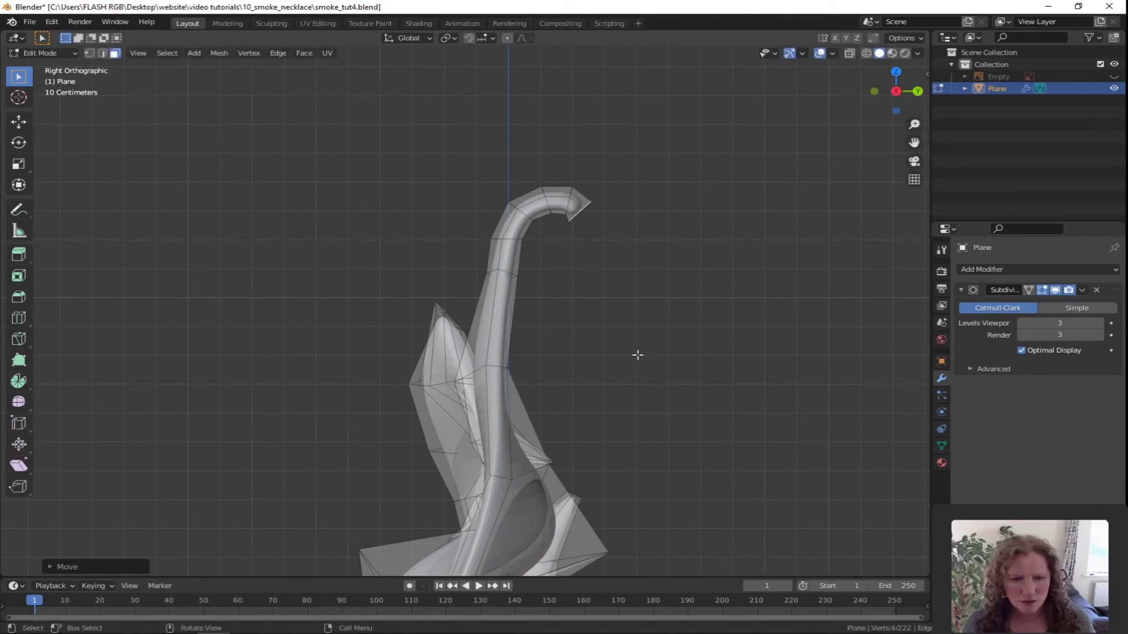
Step: Extrude the diagonal end face outward, rotate it until horizontal and move it about 0.06 m toward negative Y
key("e")
left_click(650, 383)
key("r")
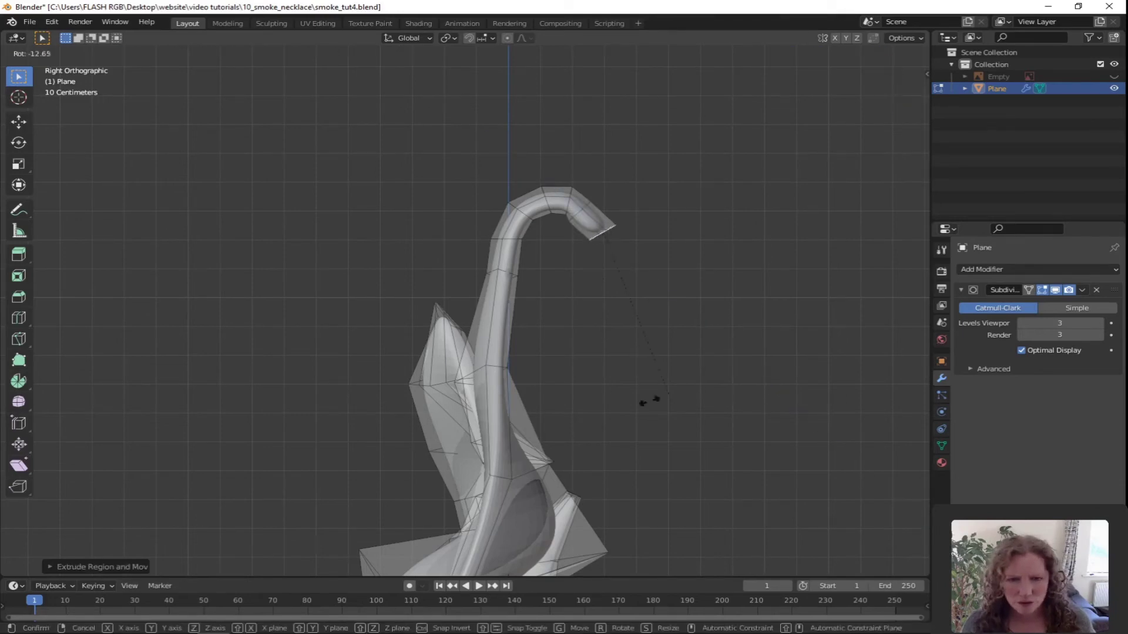
left_click(576, 375)
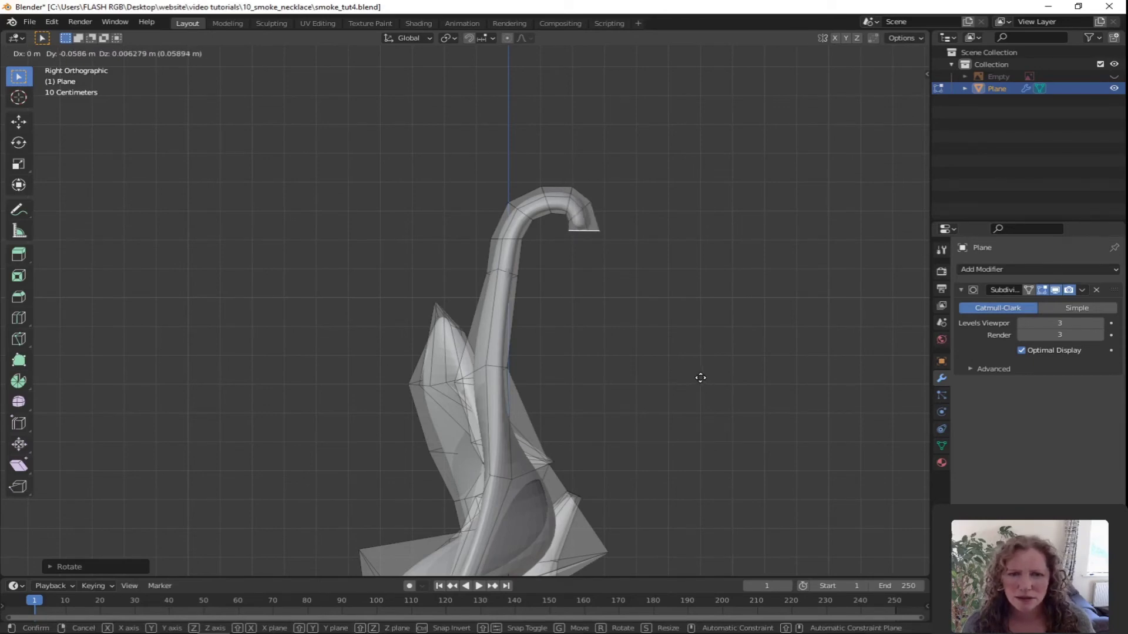
left_click(700, 377)
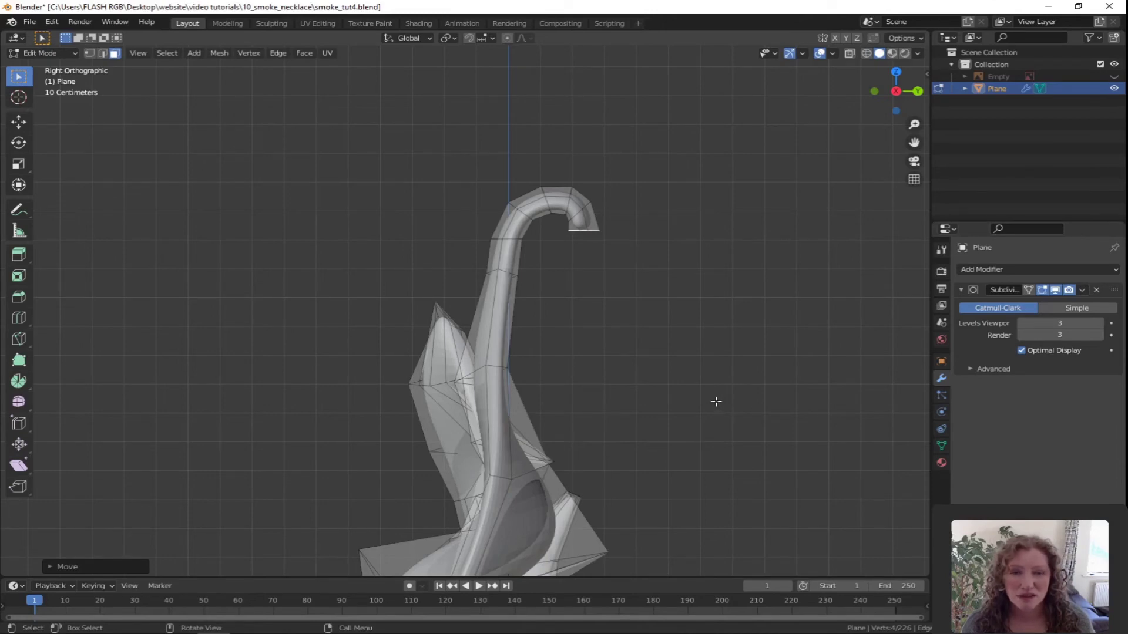
Step: Extrude the horizontal end face downward, rotate it to face back toward the strand and shift it toward negative Y
key("e")
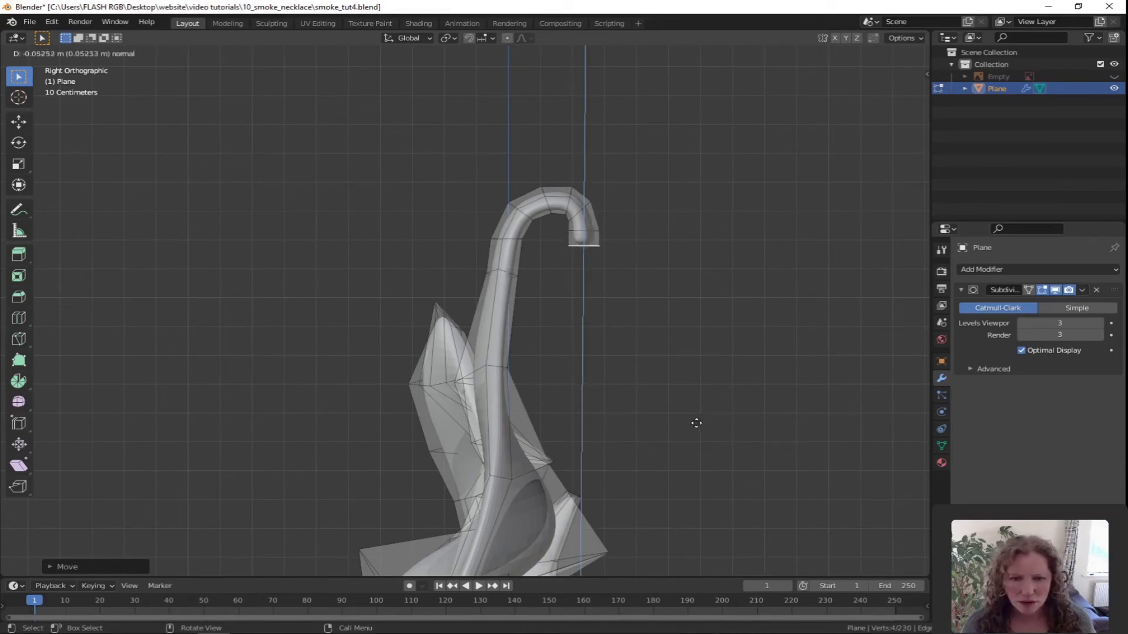
left_click(695, 432)
key("r")
left_click(614, 400)
key("g")
left_click(649, 403)
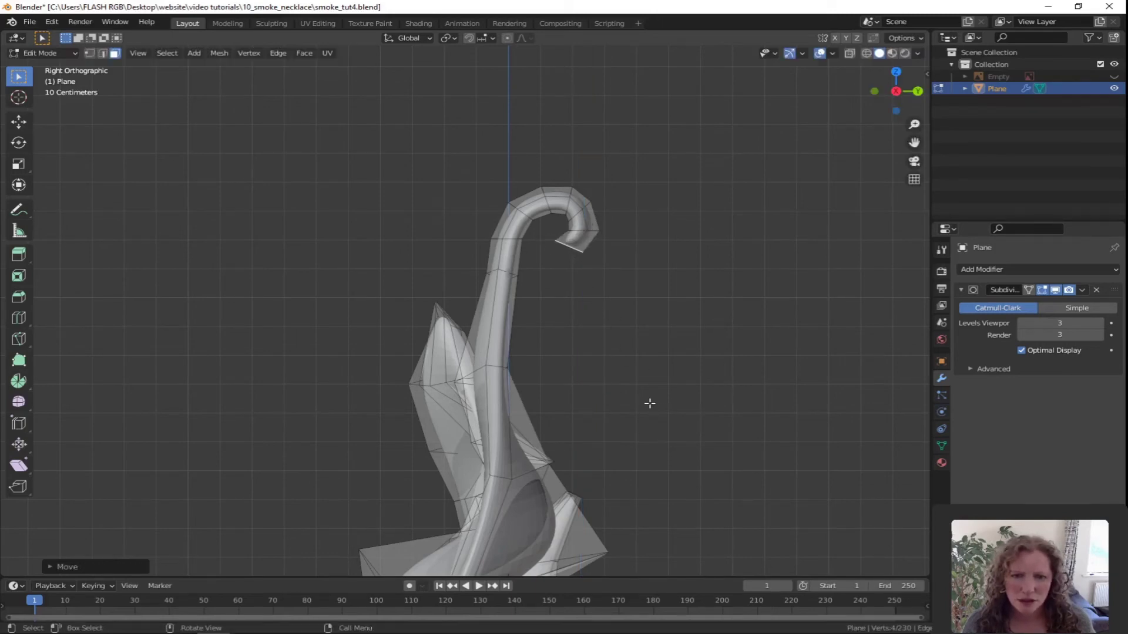
Step: Extrude the end face about 0.1 m along its normal, rotate it further toward the strand and move it up to tighten the curl
key("e")
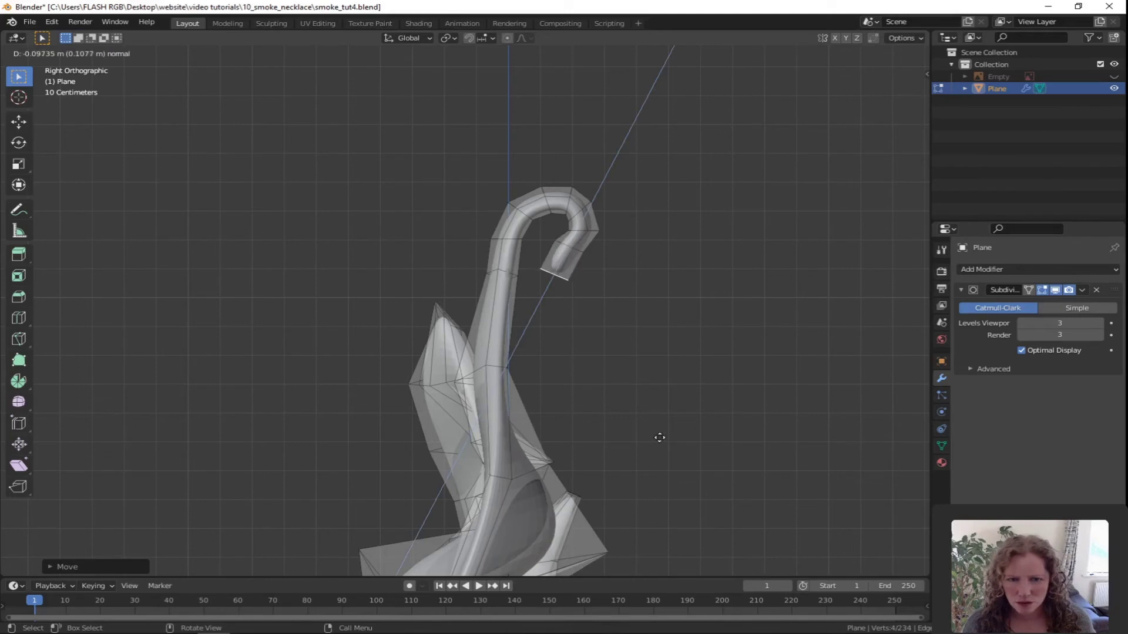
left_click(659, 438)
key("s")
key("r")
left_click(574, 427)
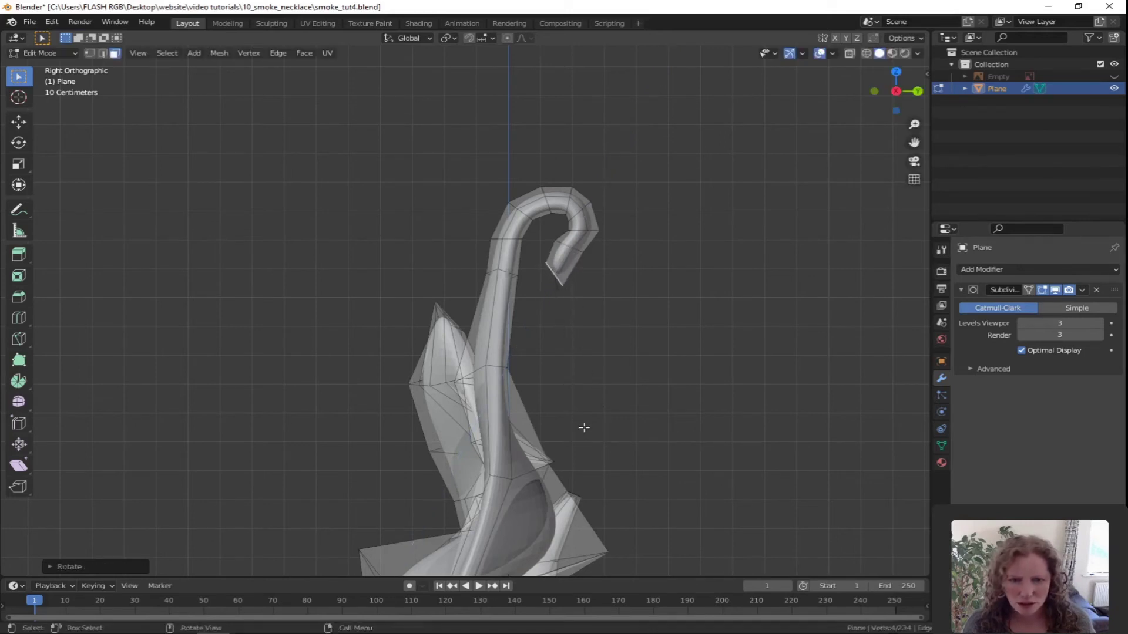
key("g")
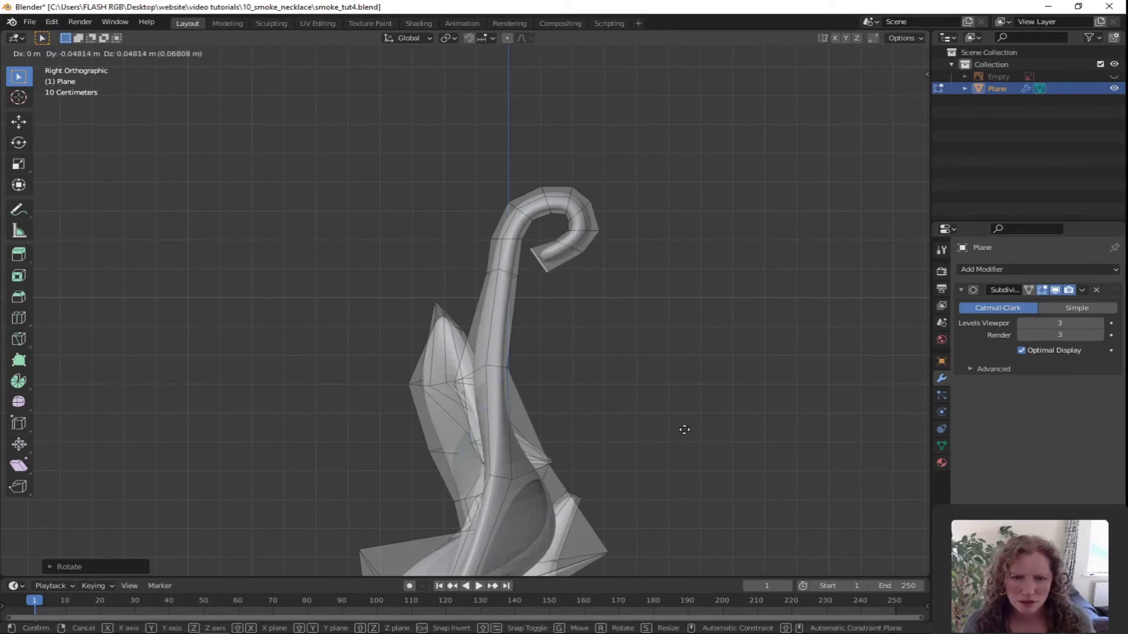
left_click(699, 427)
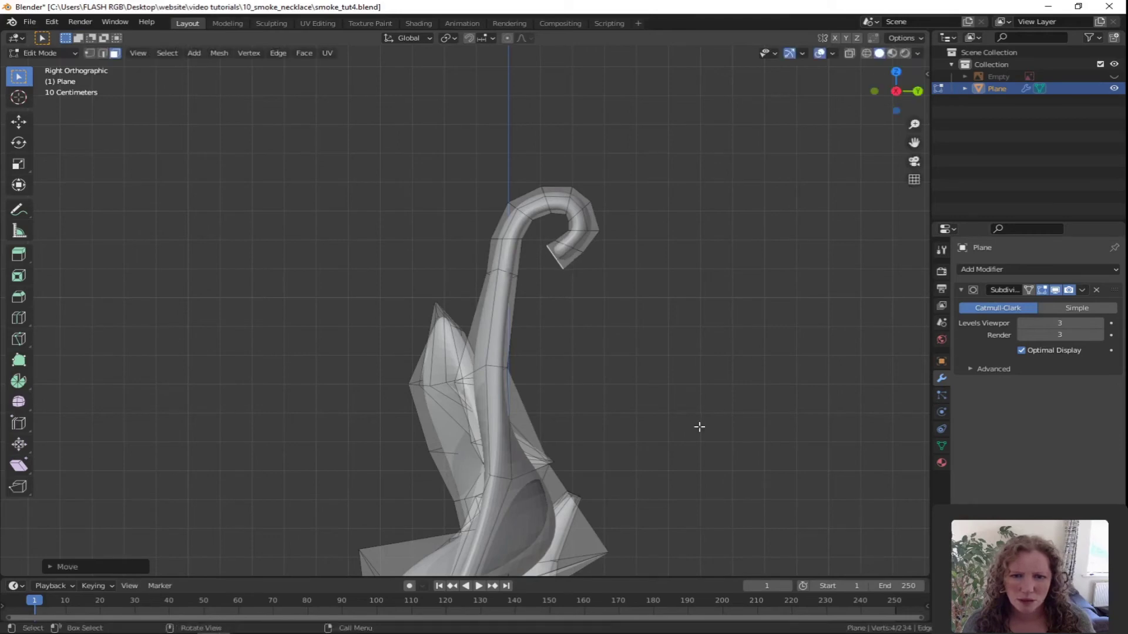
Step: Extrude the curl's end face toward the strand, rotate it until vertical and move it up to just beside the strand
key("e")
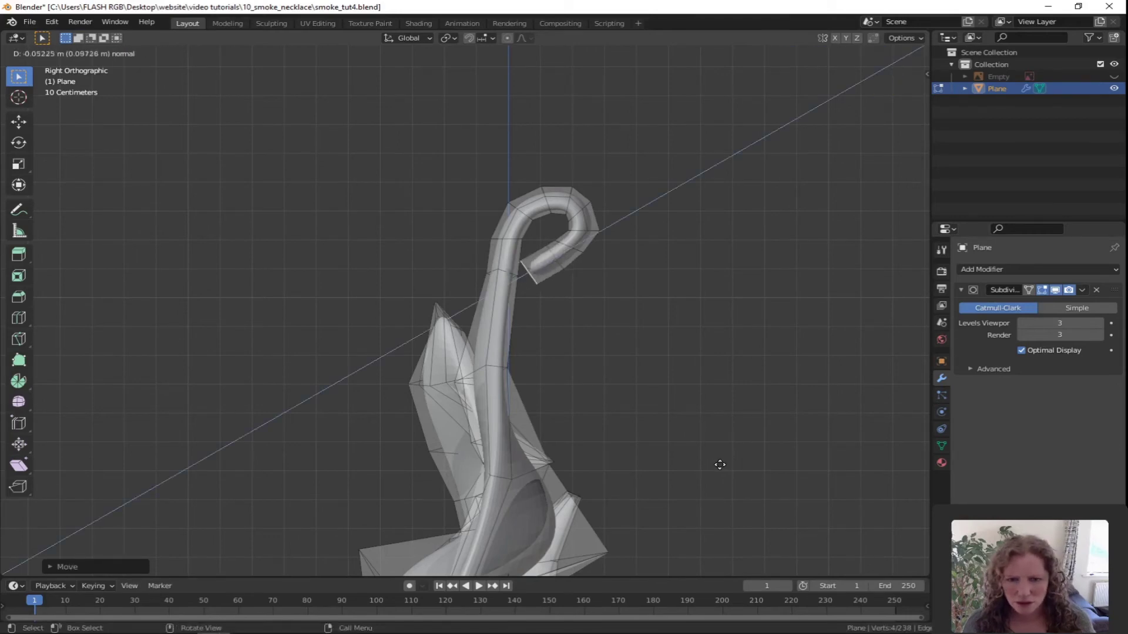
left_click(723, 464)
key("r")
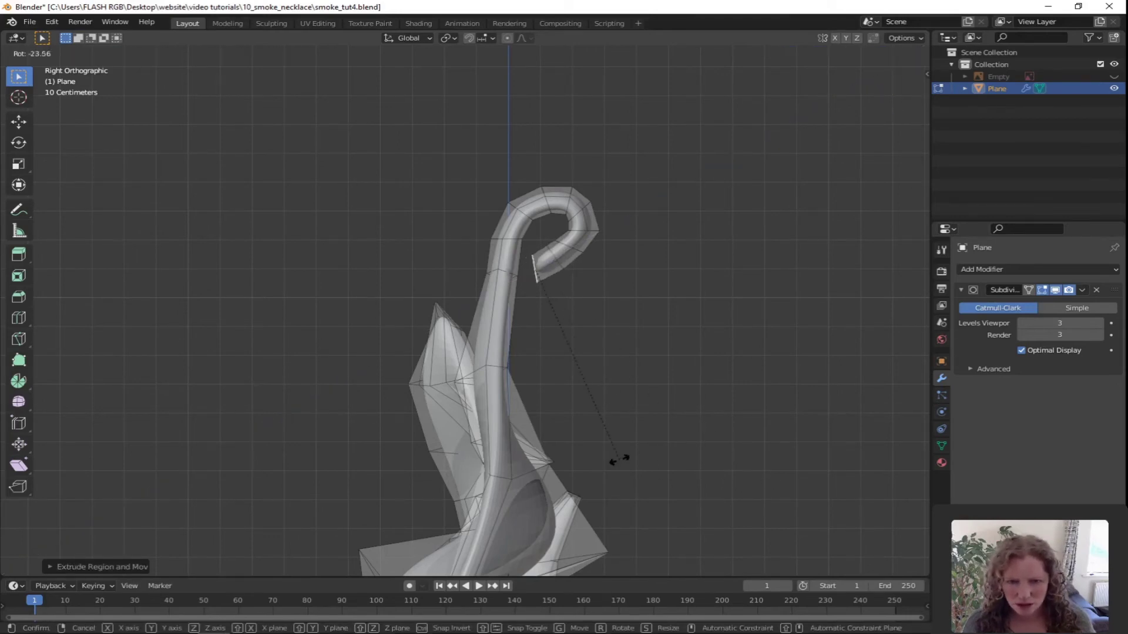
left_click(646, 462)
key("r")
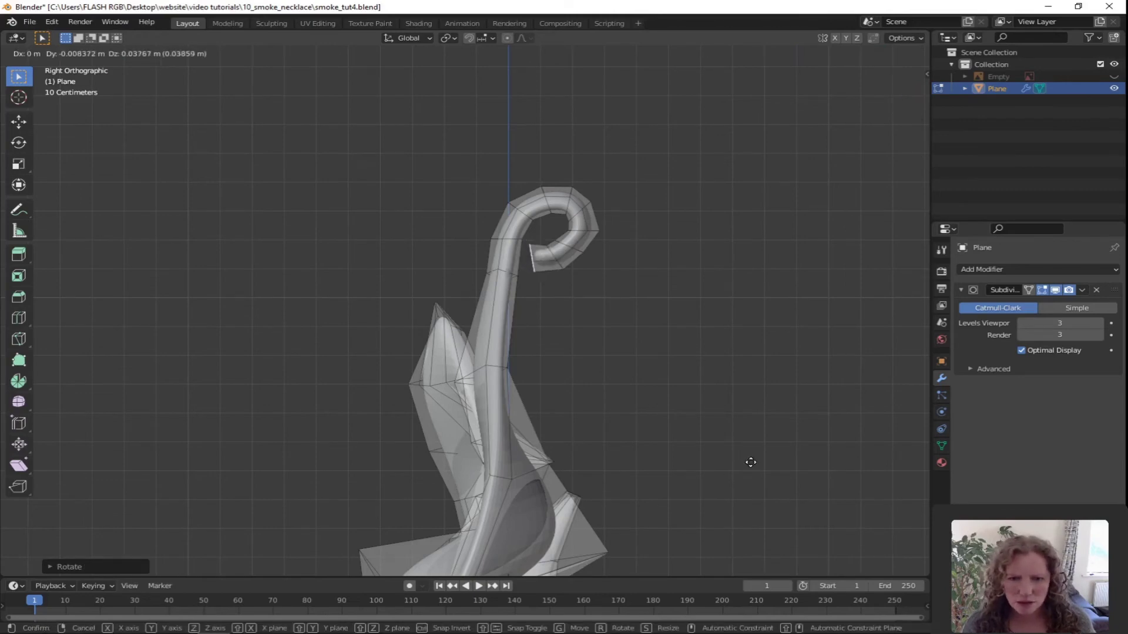
left_click(750, 464)
key("r")
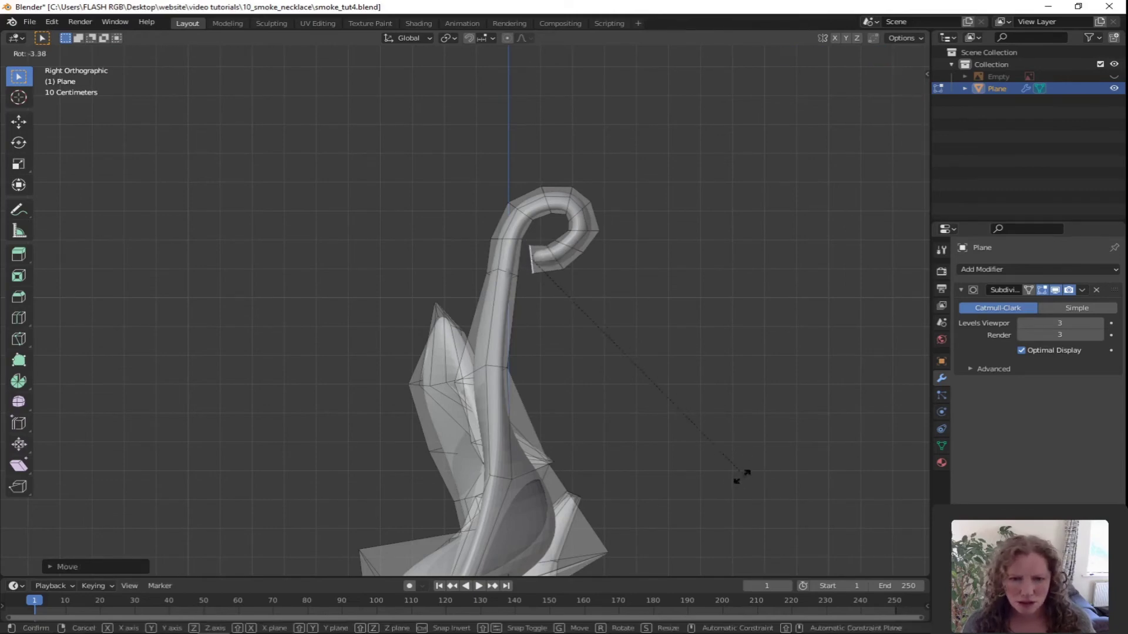
left_click(679, 453)
key("g")
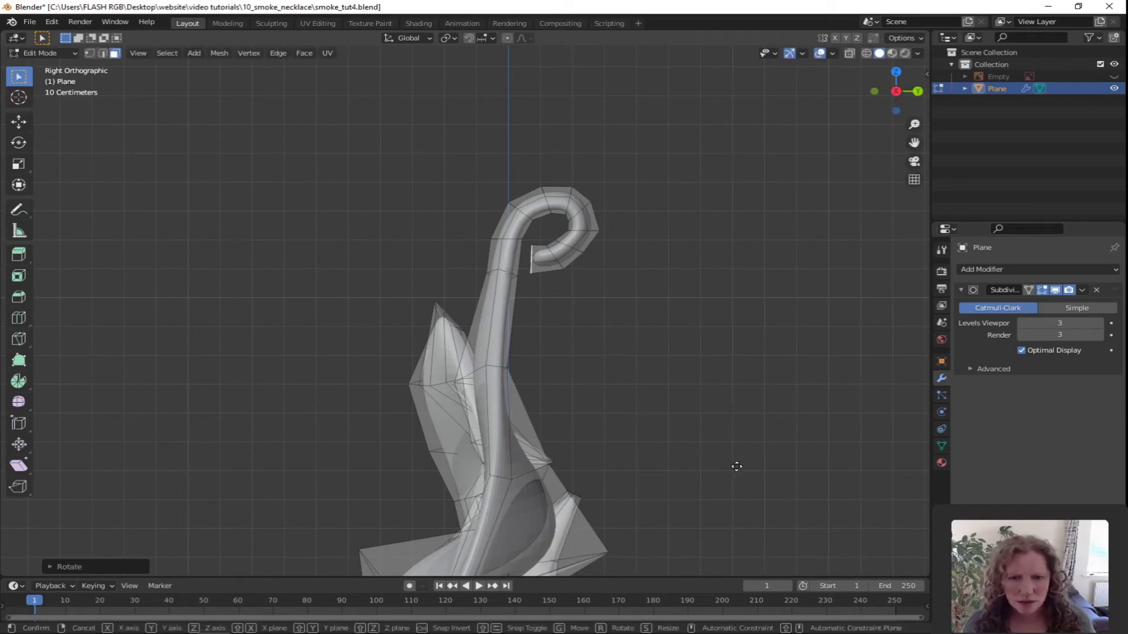
left_click(734, 464)
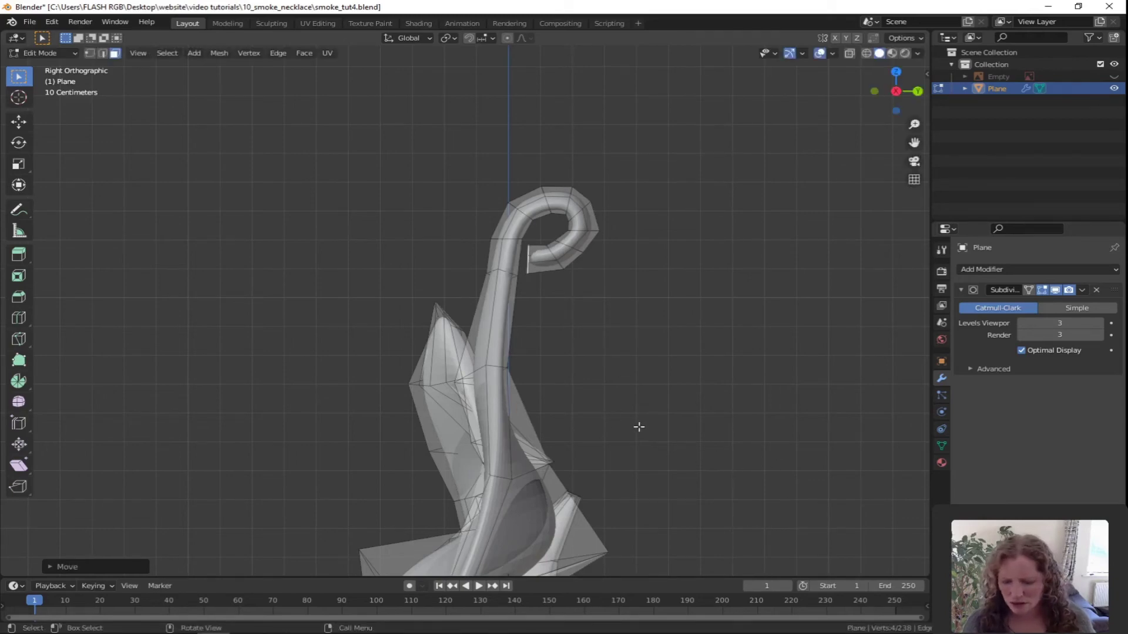
Step: In vertex select mode, move the edge loop at the curl's first bend about 0.02 m down and 0.02 m toward negative Y
scroll(641, 427, "up", 5)
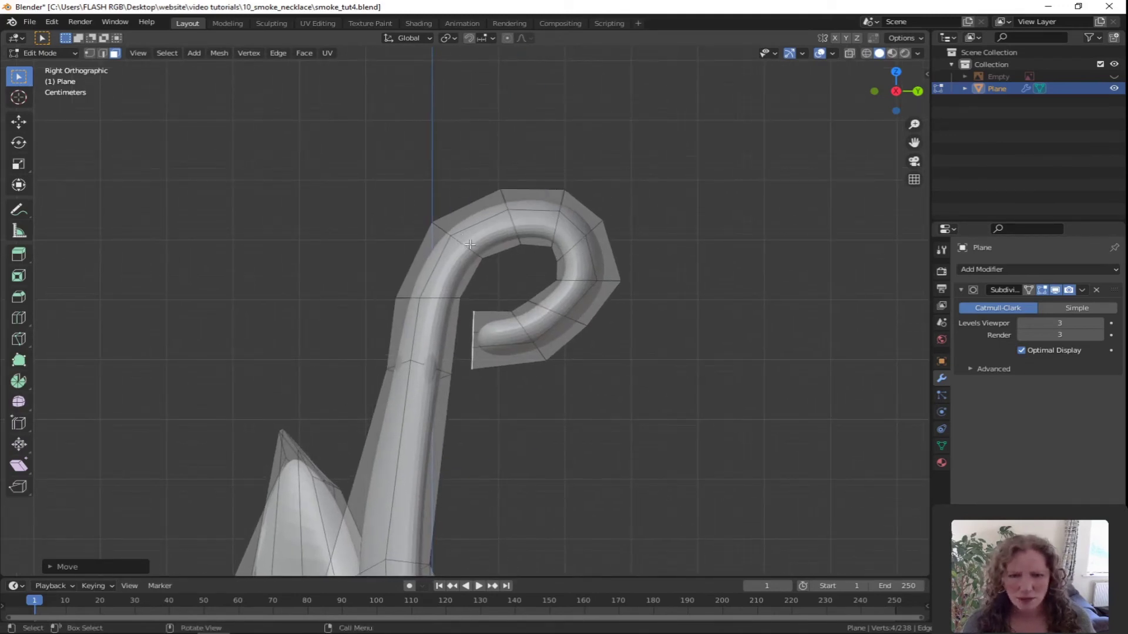
key("alt+a")
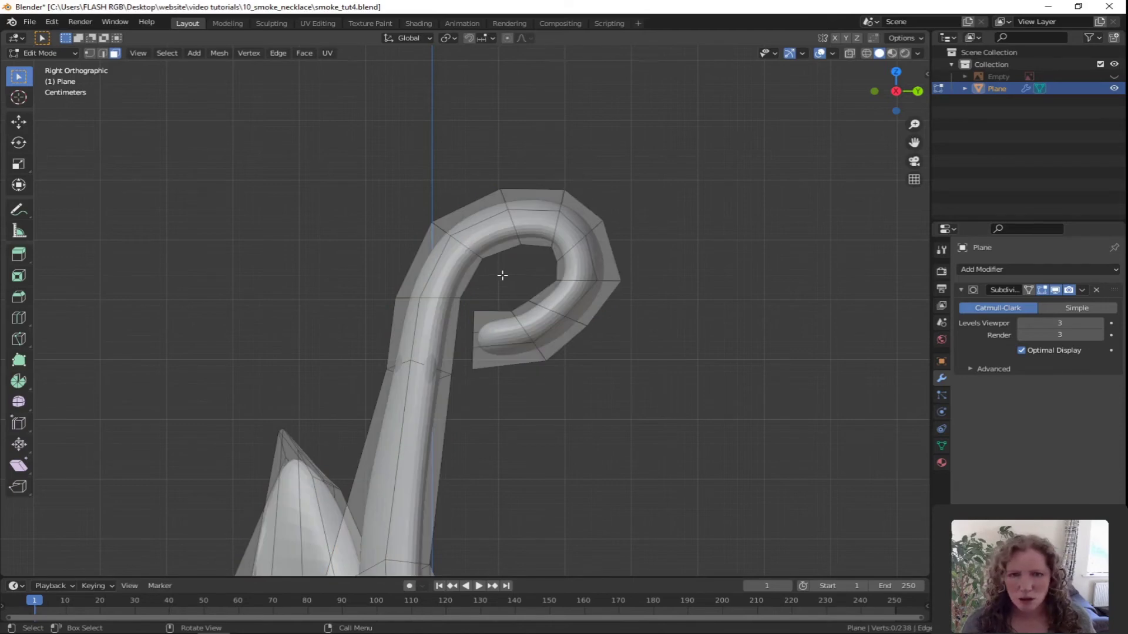
key("1")
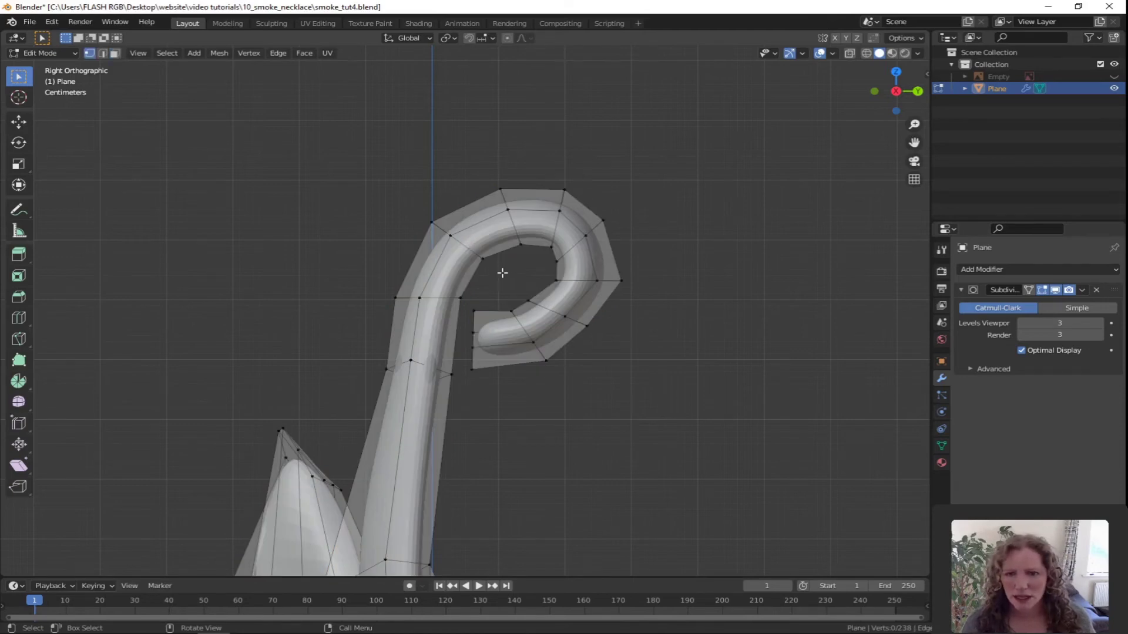
left_click(474, 253, "alt")
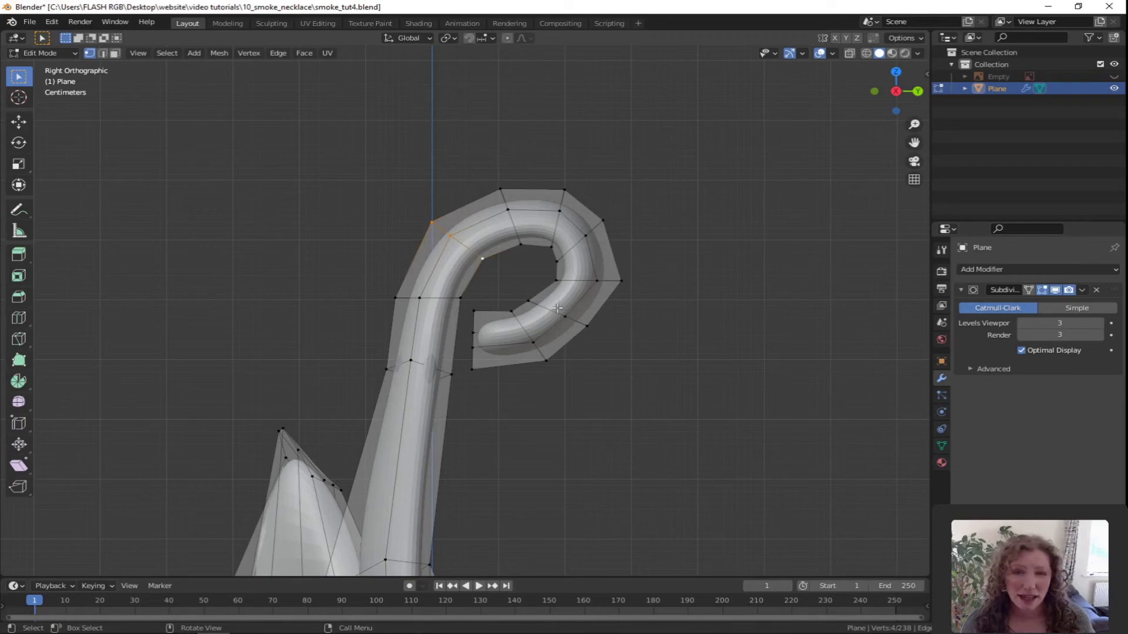
key("g")
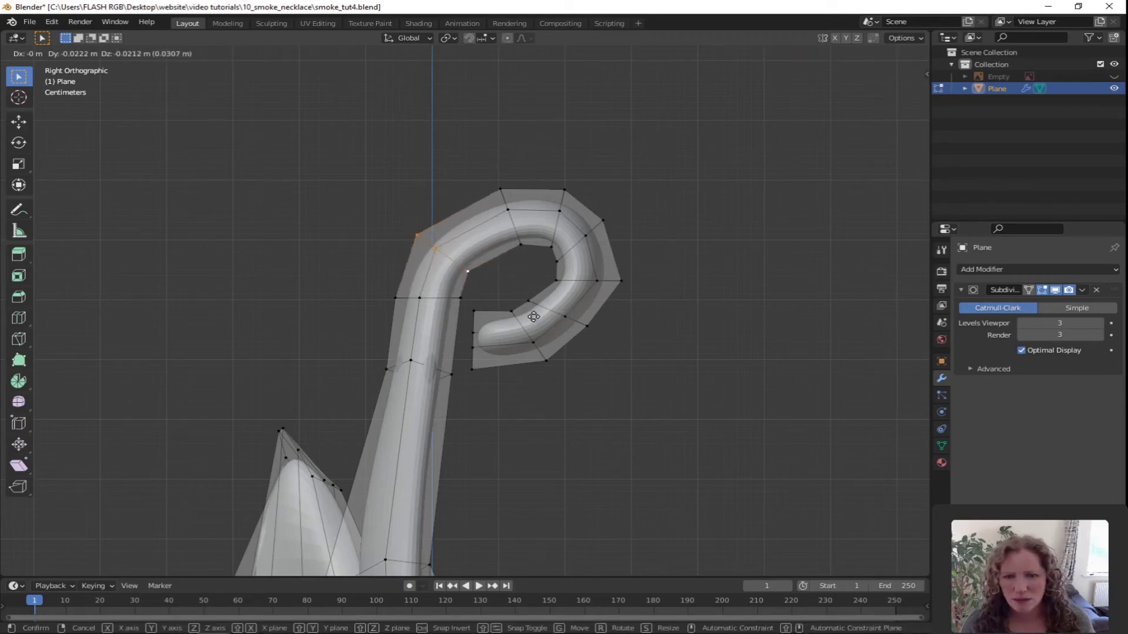
left_click(533, 317)
key("alt+a")
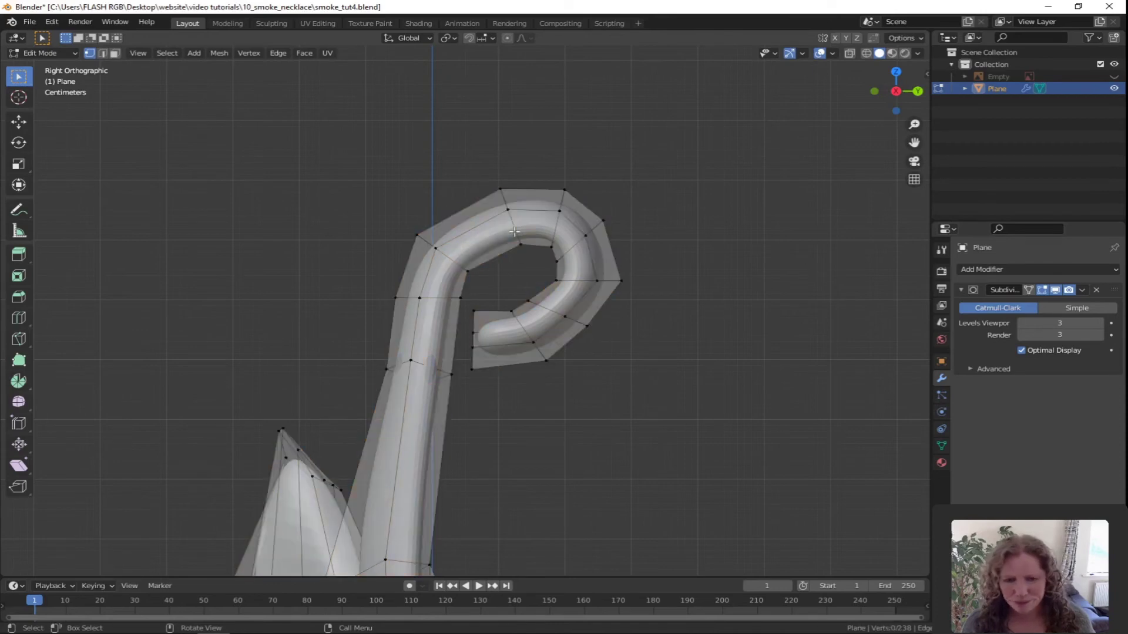
Step: Move the next edge loop along the top of the curl about 0.06 m toward negative Y and 0.03 m down
left_click(514, 232, "alt")
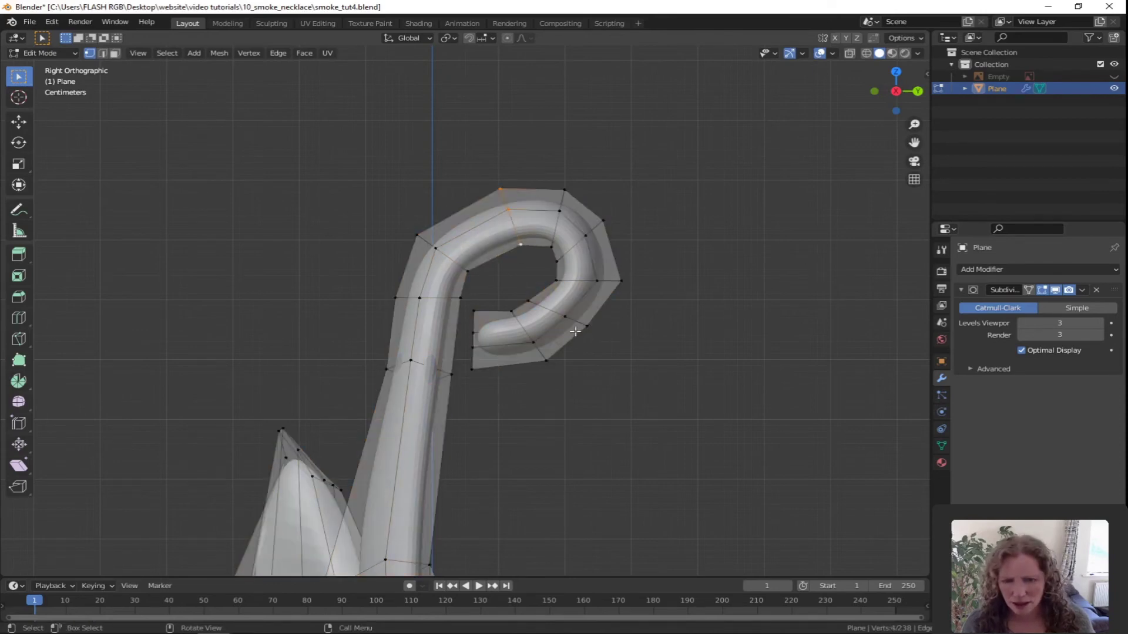
key("g")
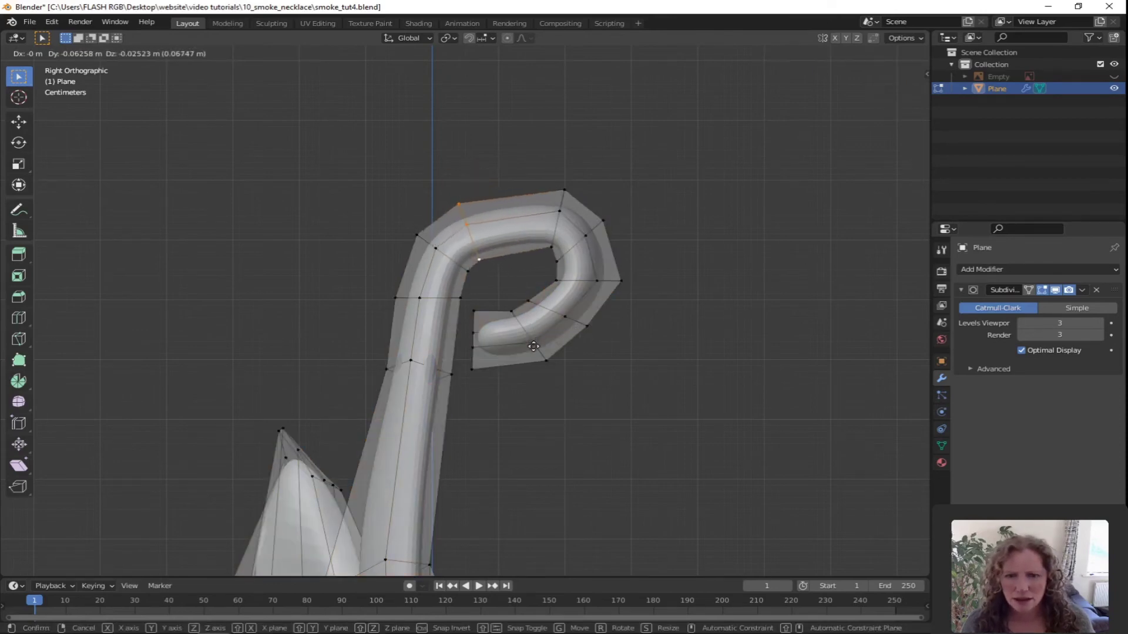
left_click(534, 346)
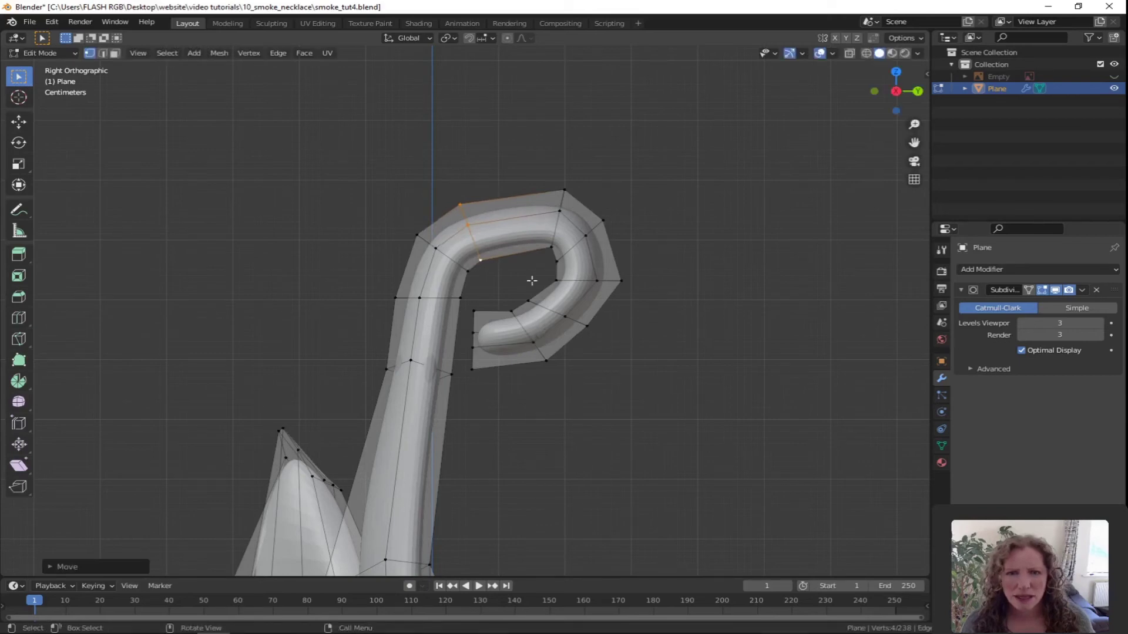
Step: Select the third edge loop on top of the curl and move it toward negative Y, close to the previous loop
key("a")
key("alt+a")
key("c")
left_click(549, 239)
right_click(538, 246)
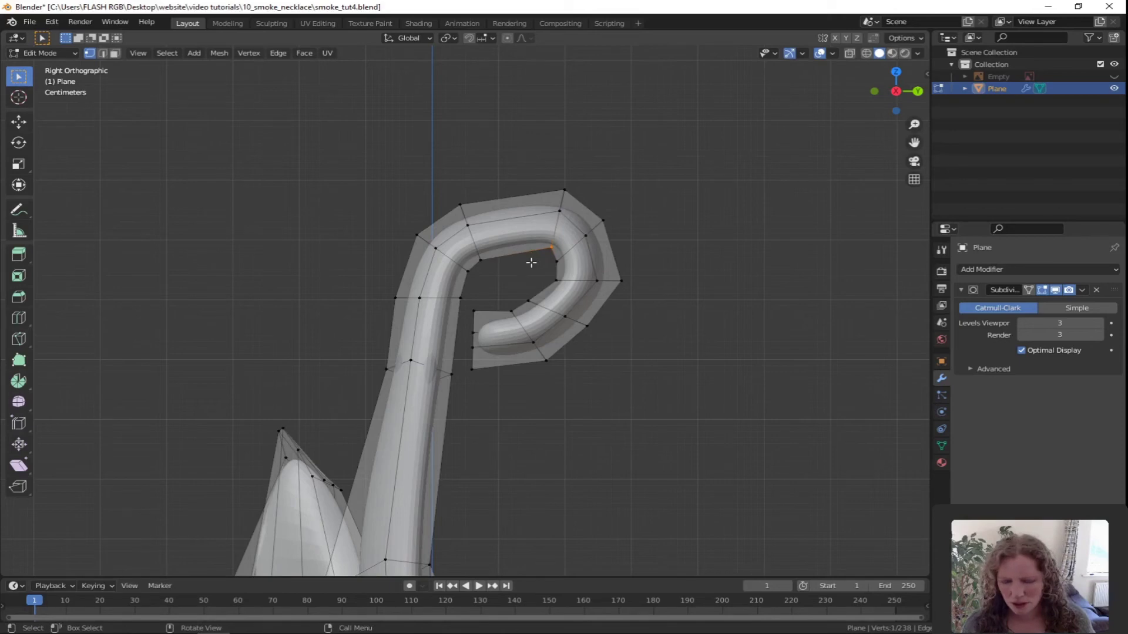
key("g")
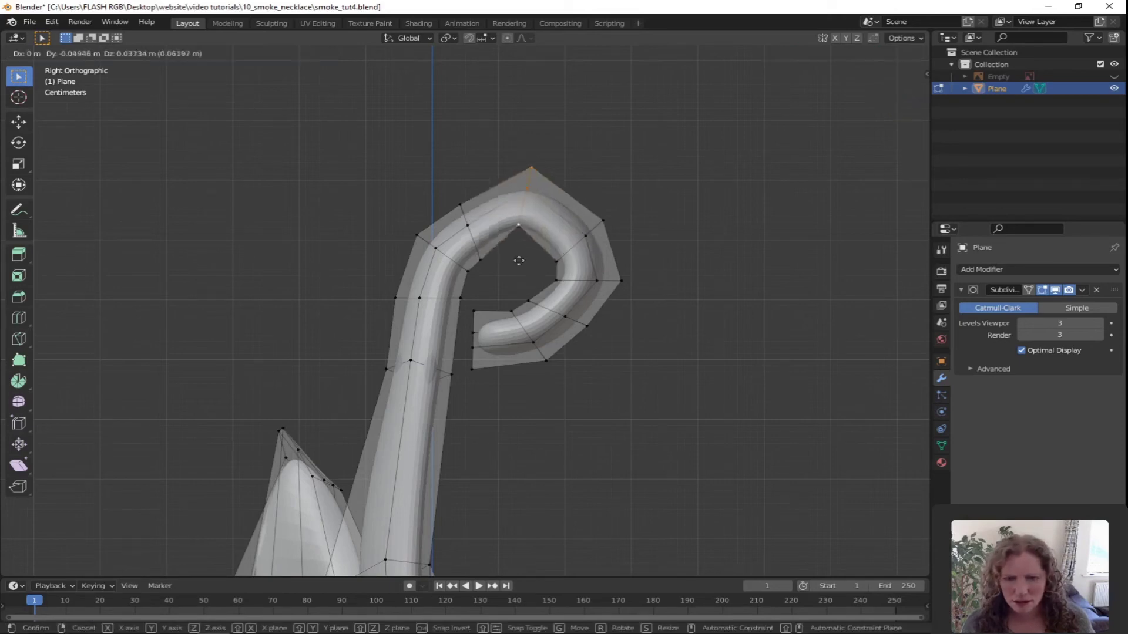
left_click(504, 295)
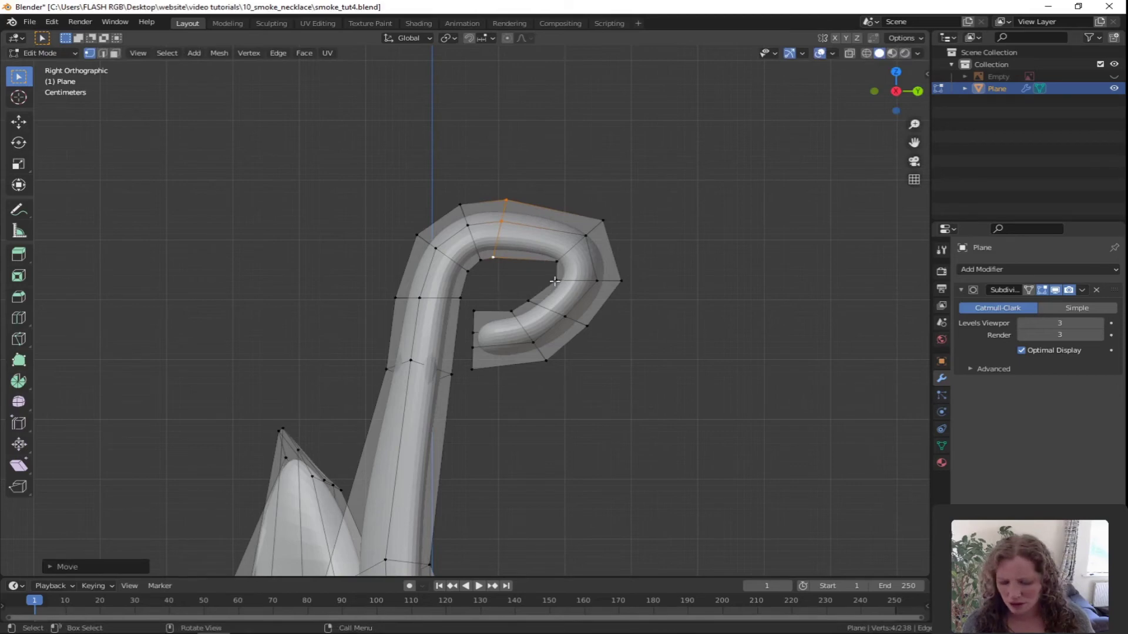
Step: Move the edge loop at the curl's upper outer corner about 0.08 m toward negative Y, rotate it about 6° and nudge it slightly up
key("alt+a")
left_click(589, 267, "alt")
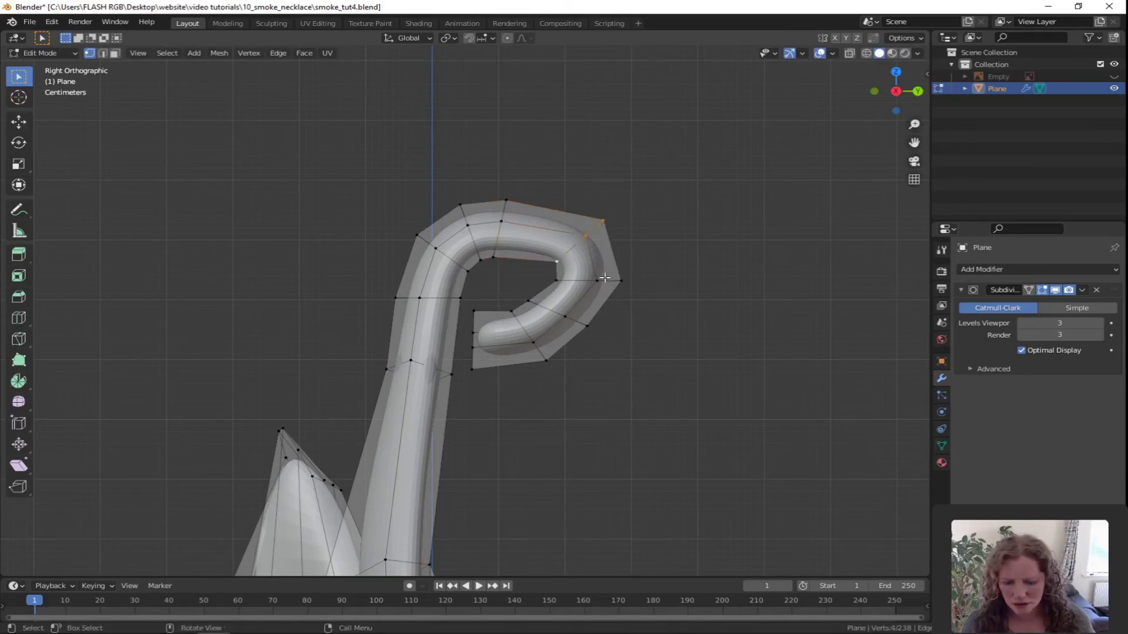
key("g")
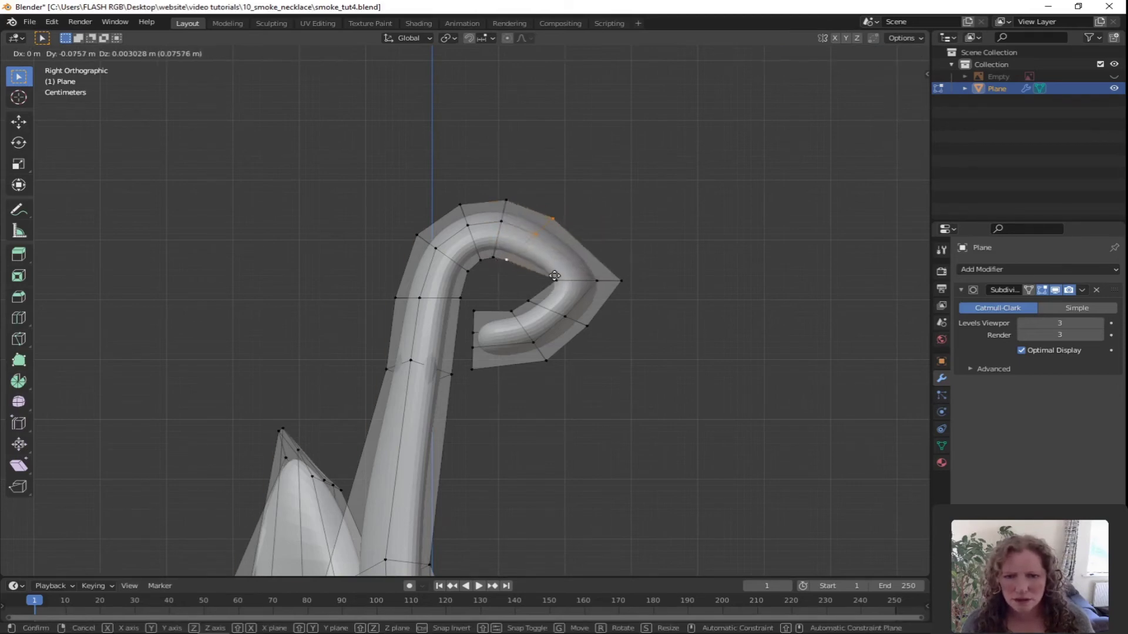
right_click(554, 275)
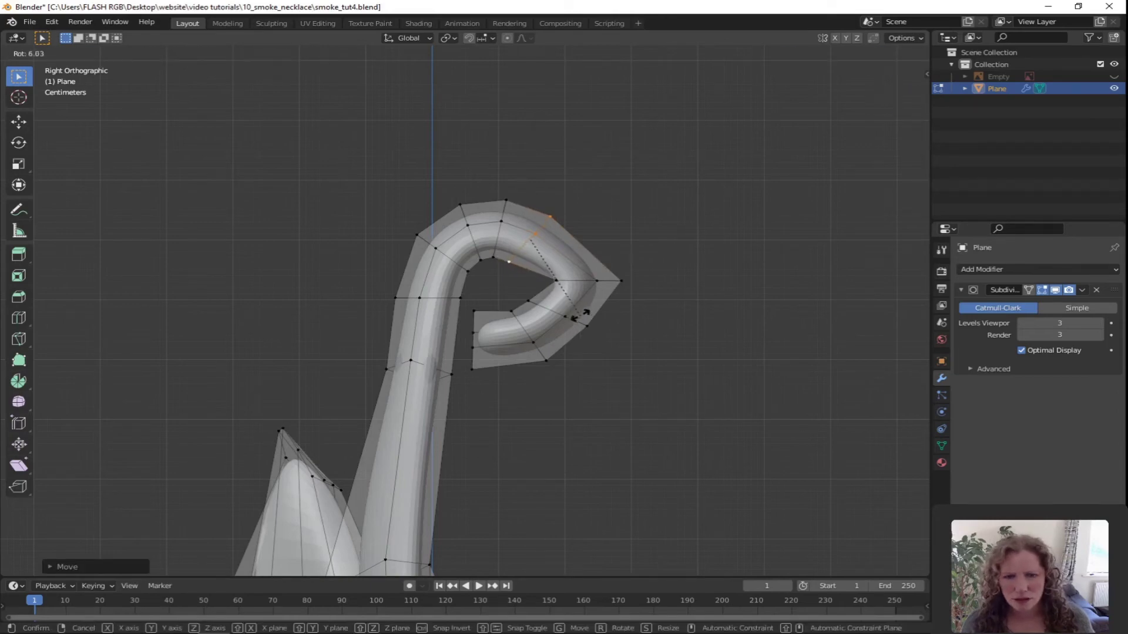
key("g")
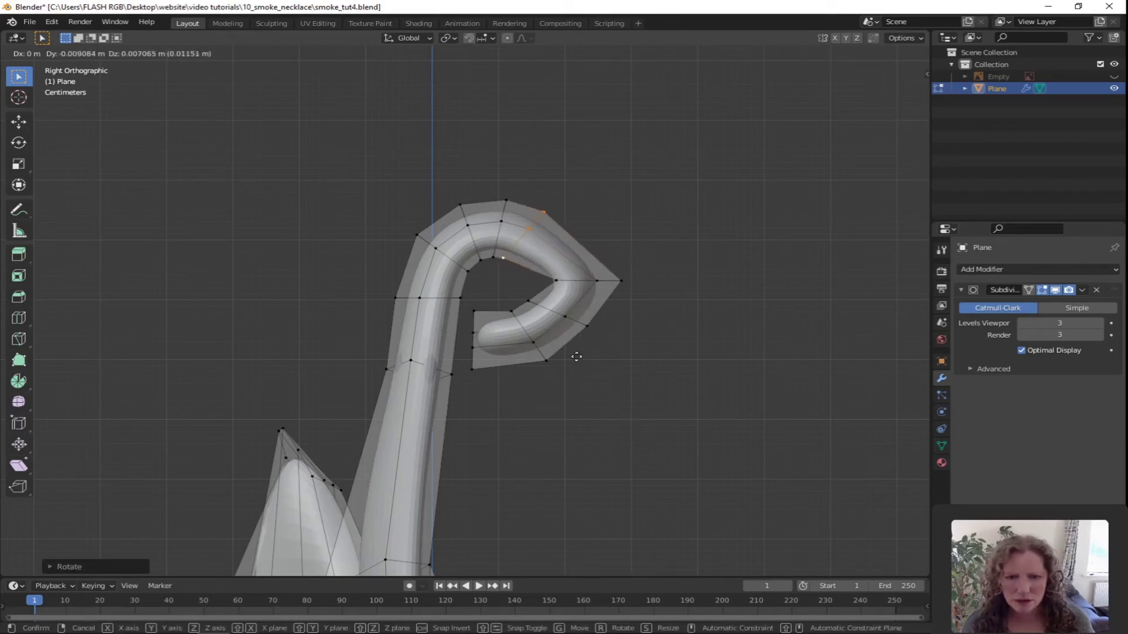
left_click(576, 357)
Step: Move the edge loop on the curl's outermost side about 0.07 m toward negative Y and 0.03 m up
left_click(608, 281, "alt")
key("g")
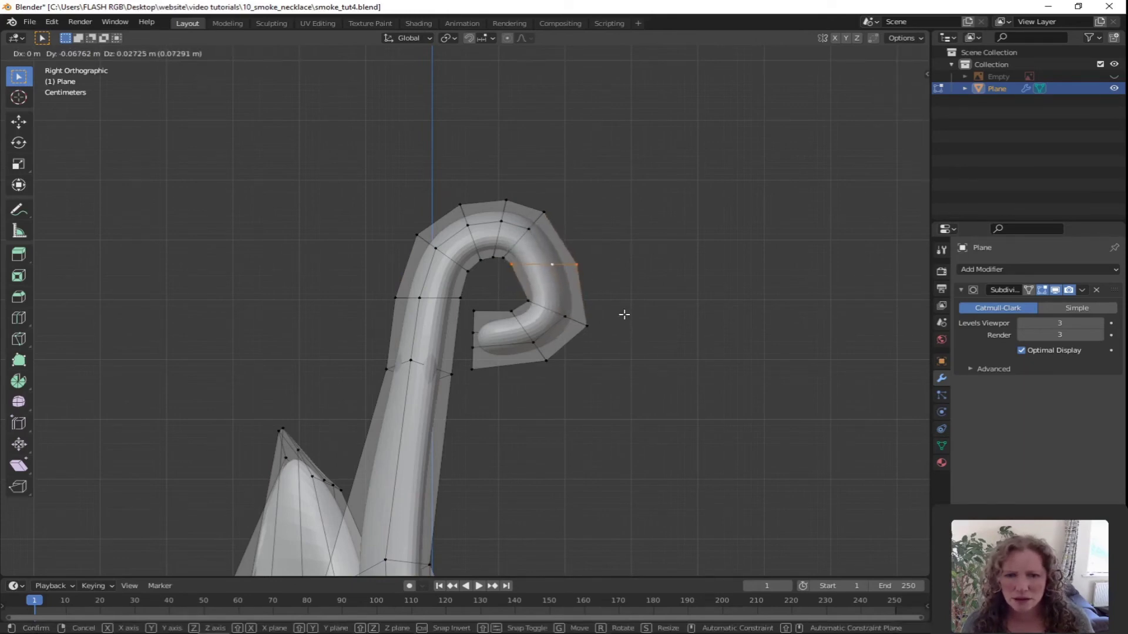
left_click(624, 314)
Step: Move the edge loop just below the curl's outermost side about 0.02 m toward negative Y and 0.03 m up
key("alt+a")
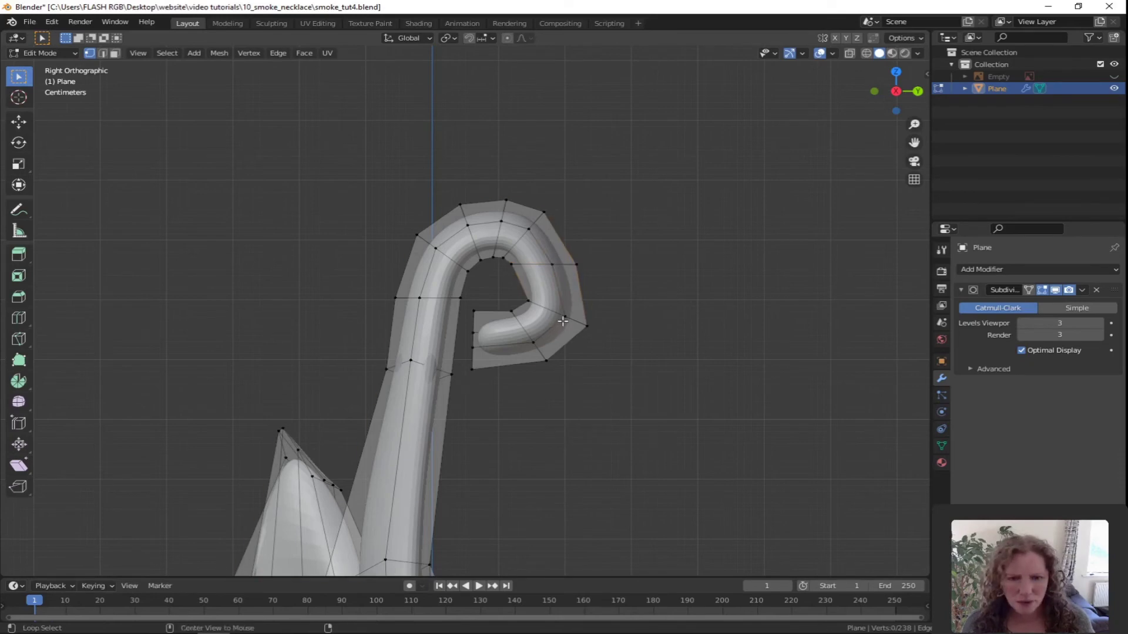
left_click(580, 328, "alt")
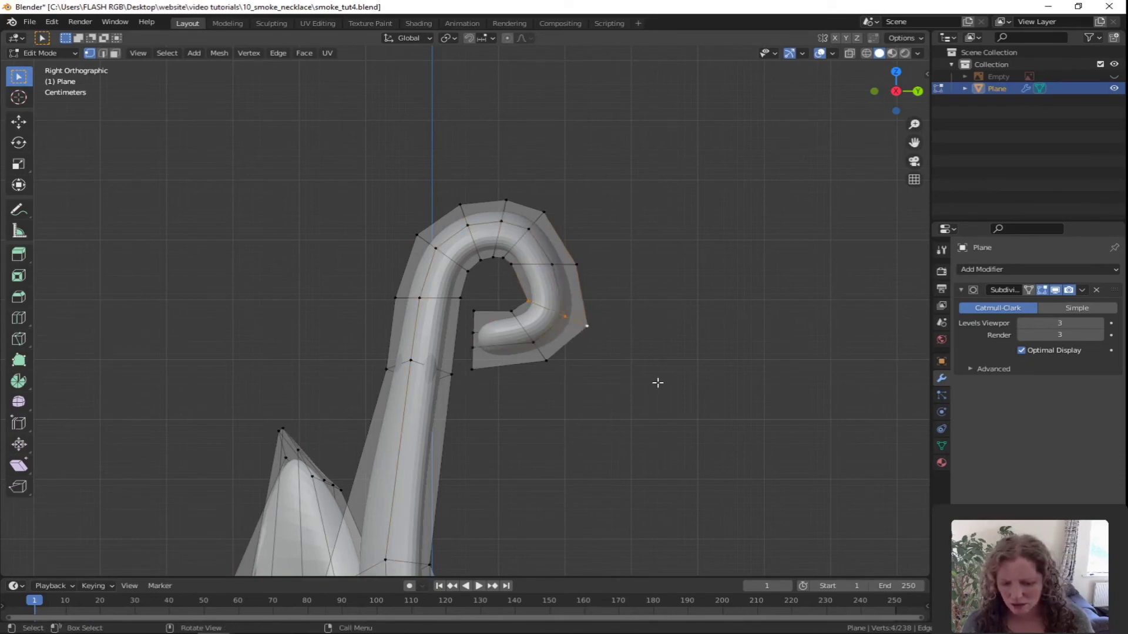
key("g")
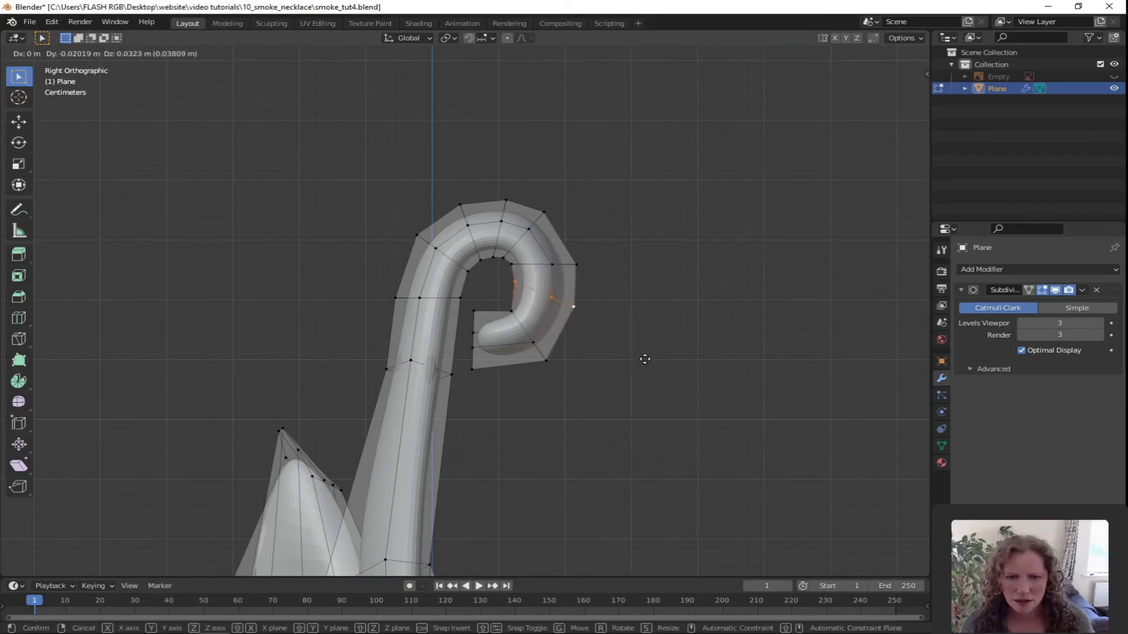
left_click(642, 356)
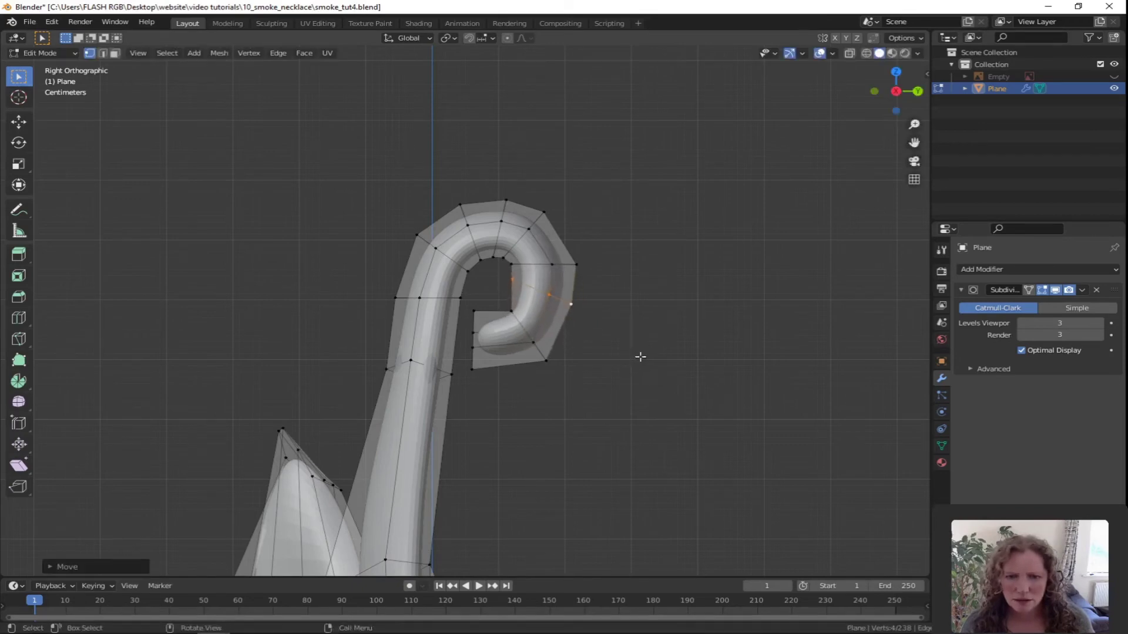
Step: Move the last edge loop before the curl's end face about 0.02 m toward negative Y and 0.03 m up
key("a")
key("alt+a")
left_click(555, 367, "alt")
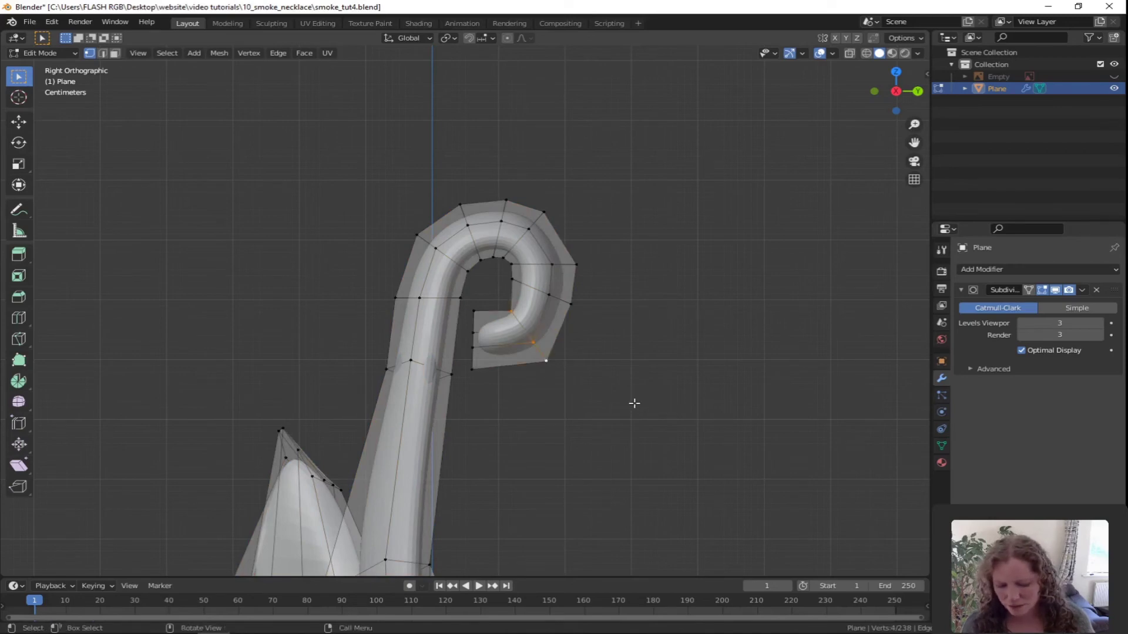
key("g")
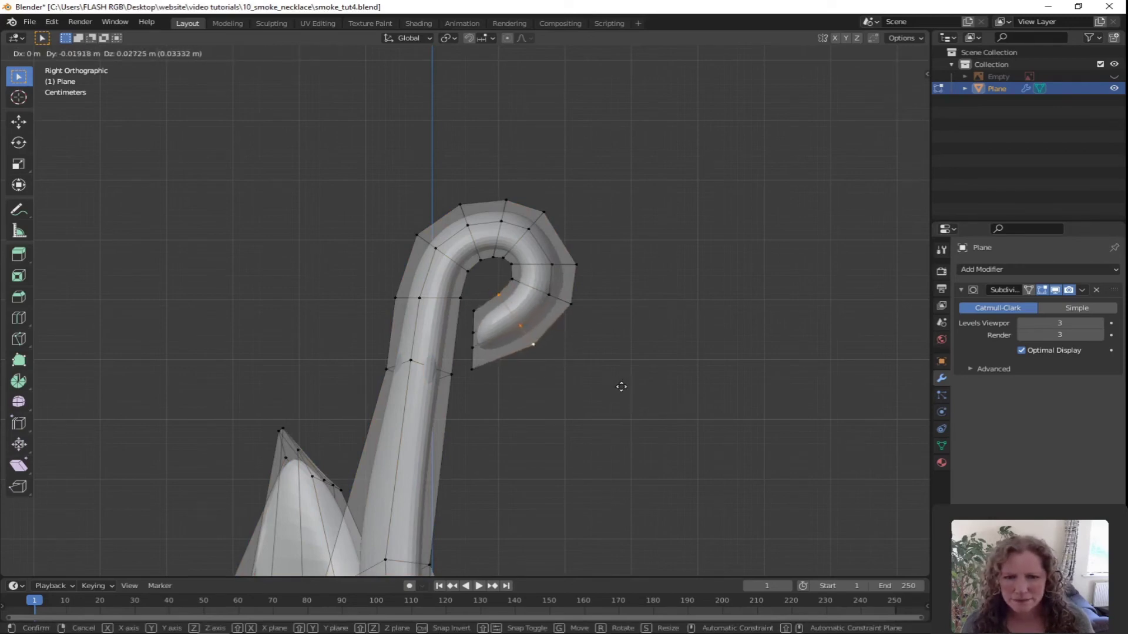
left_click(621, 387)
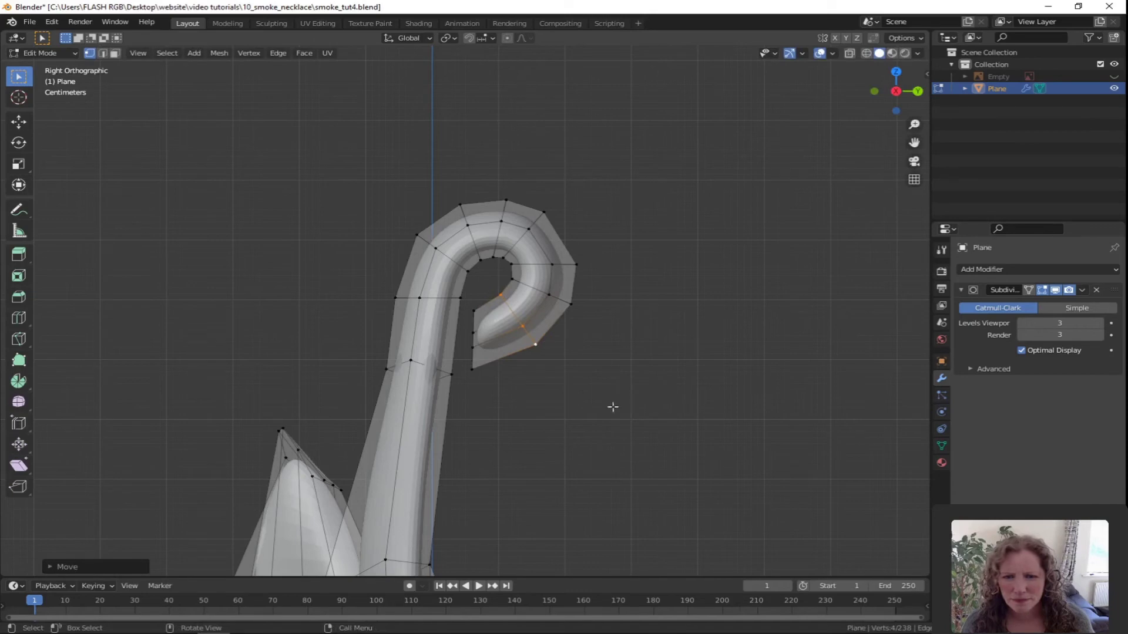
Step: In face select mode, select the curl's end face and move it about 0.02 m up in the right side view
key("alt+a")
left_click(472, 353)
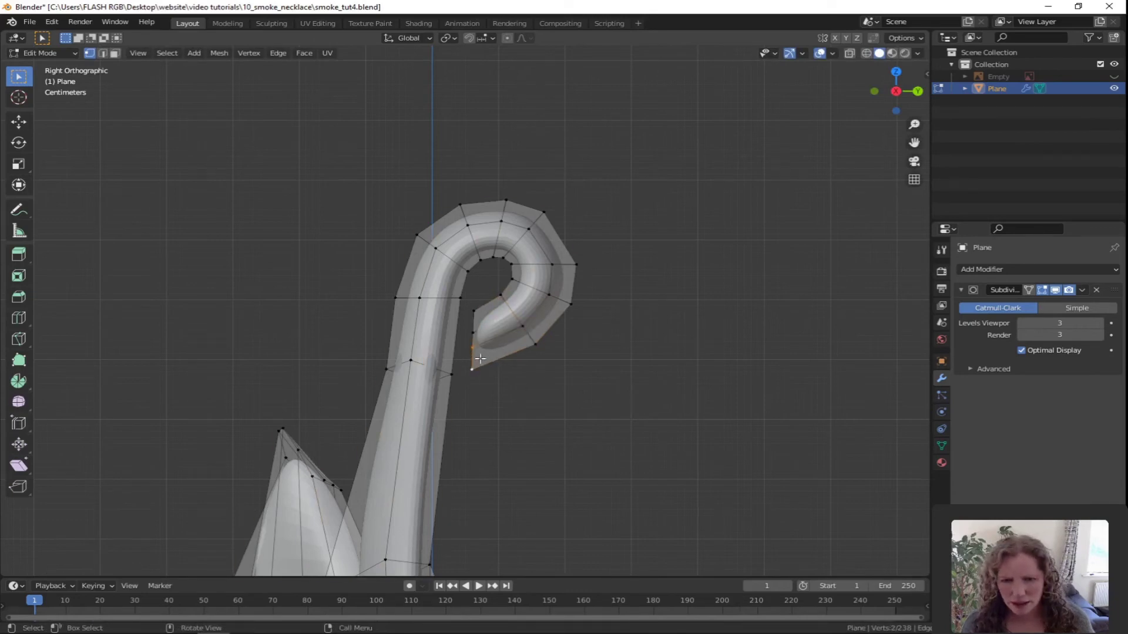
left_click(471, 369, "shift")
scroll(527, 381, "up", 3)
middle_click_drag(528, 380, 542, 386)
key("3")
left_click(610, 410)
key("KP_3")
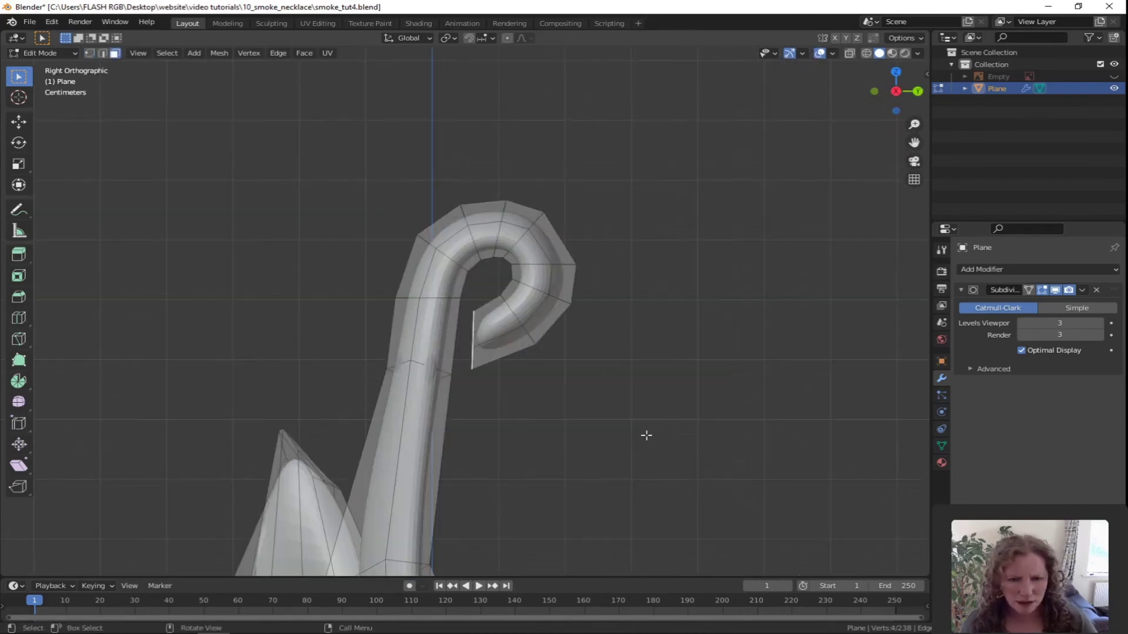
key("g")
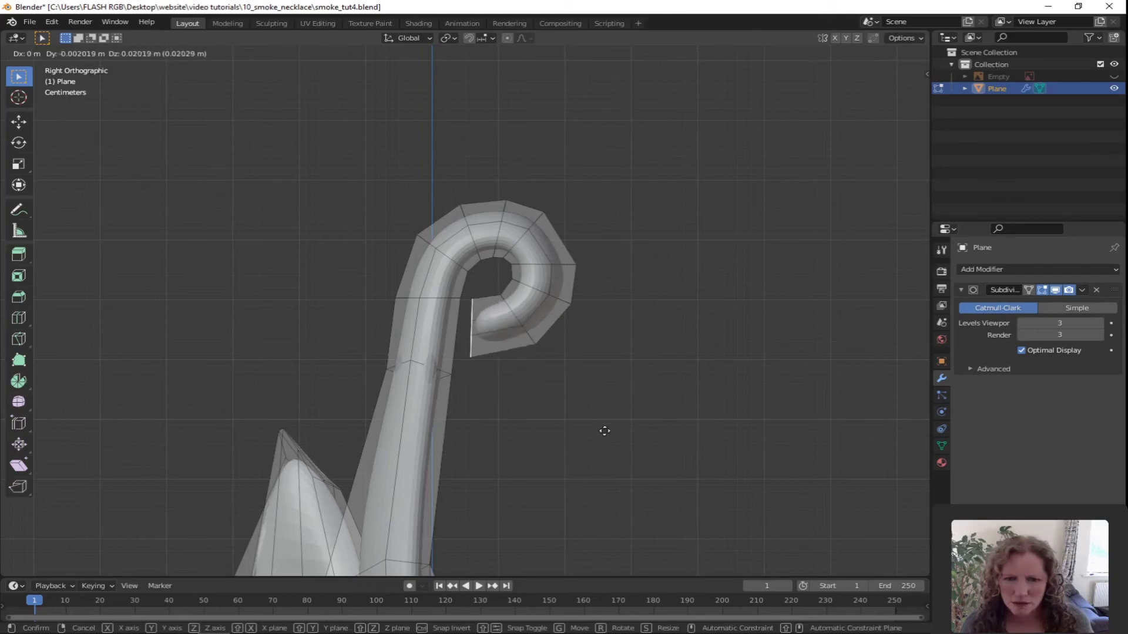
left_click(605, 430)
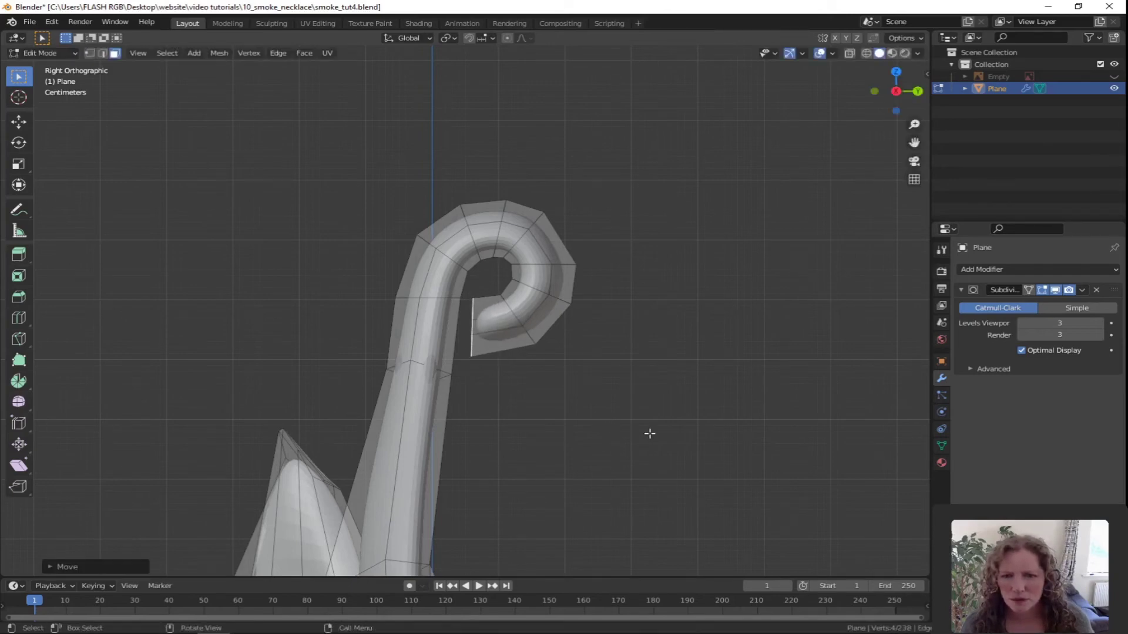
Step: Delete the end face of the curl, leaving its tip open toward the strand
middle_click_drag(544, 423, 524, 382)
scroll(523, 383, "up", 3)
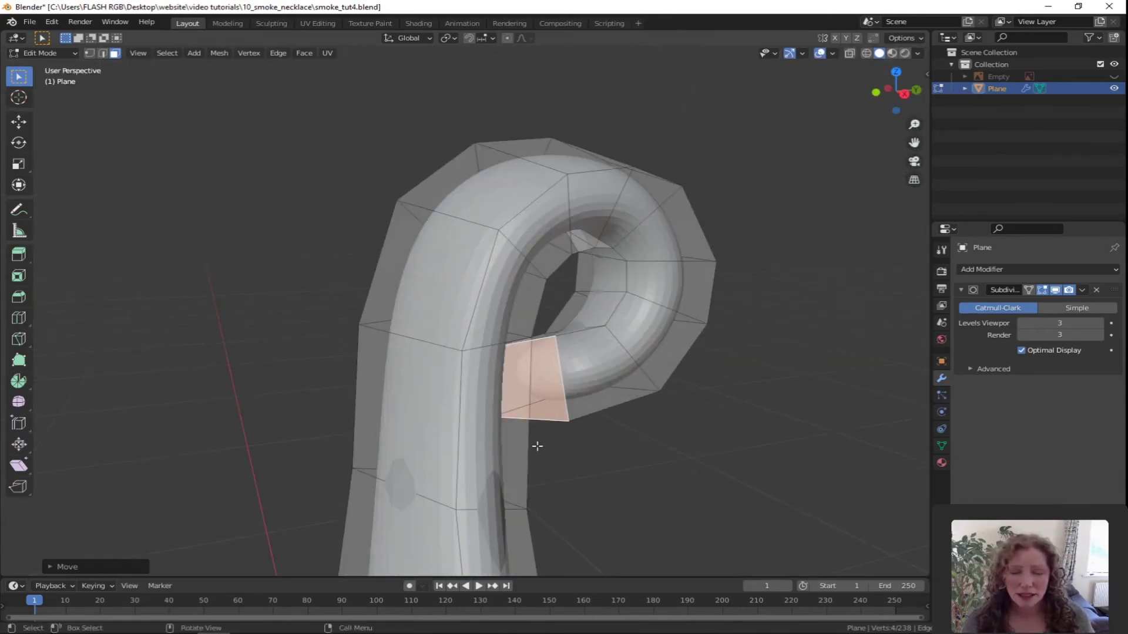
key("x")
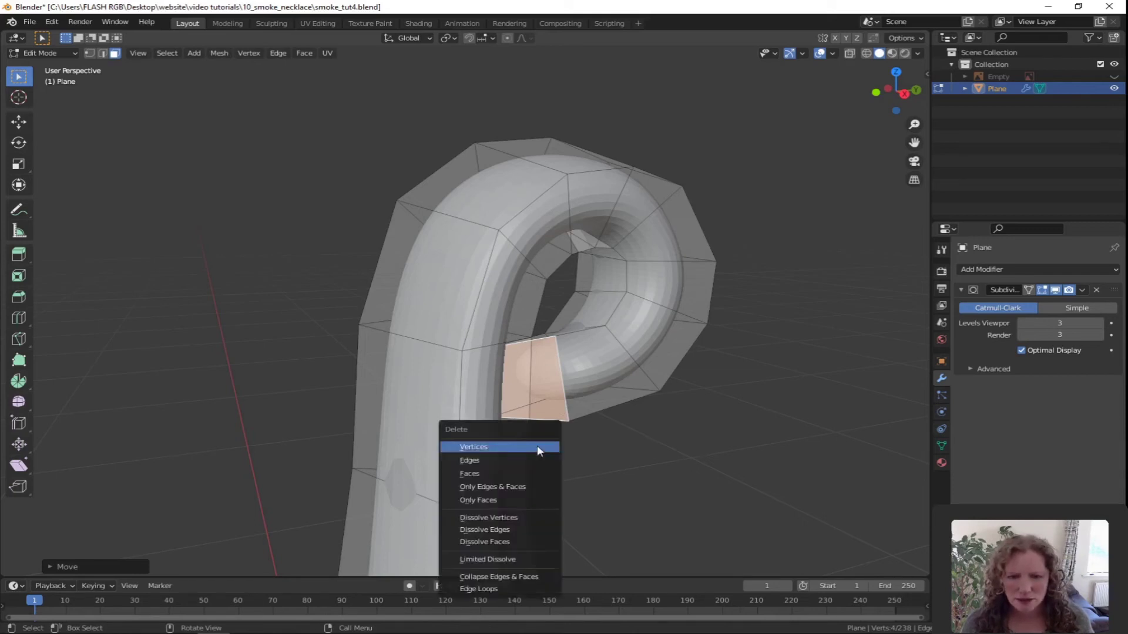
left_click(480, 471)
middle_click_drag(480, 471, 645, 403)
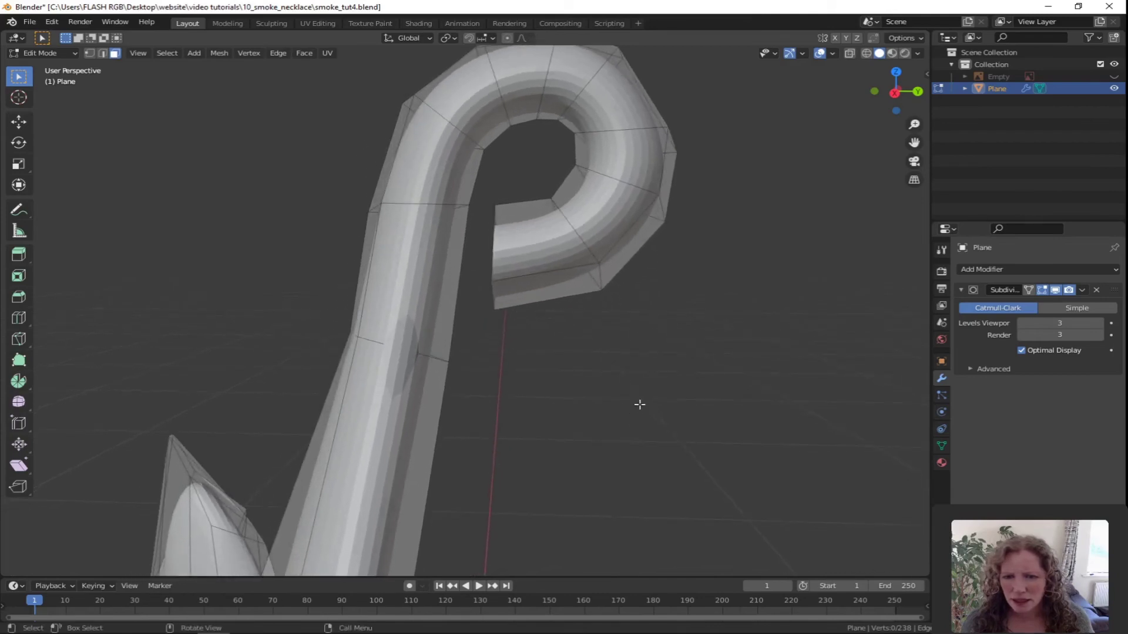
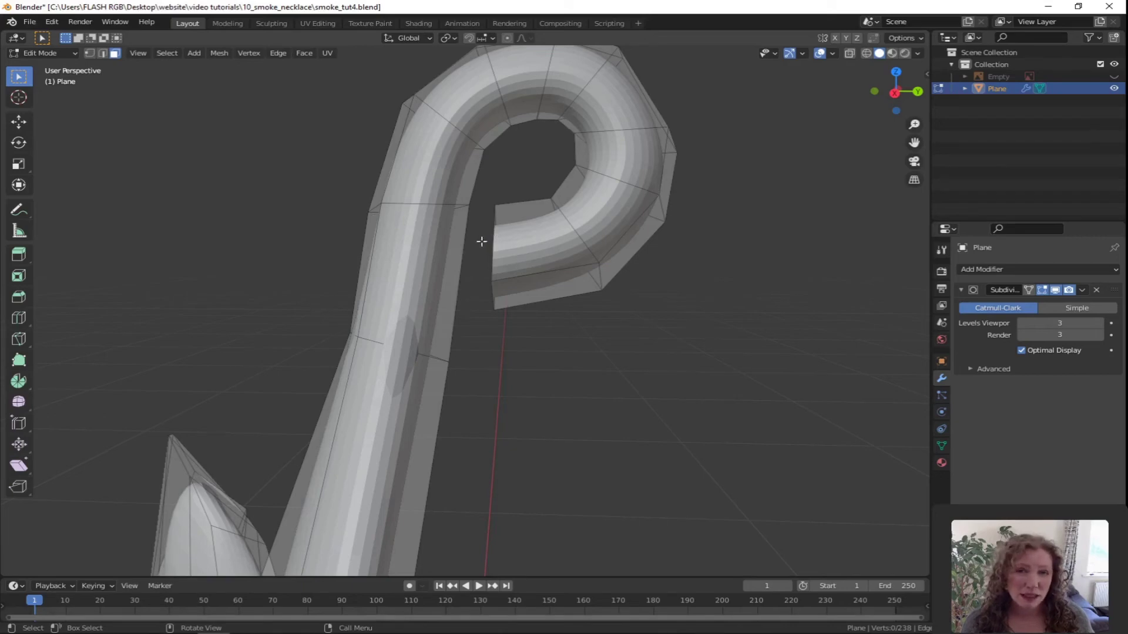
Step: Add a loop cut around the strand beside the curl's open end and slide it down to about 0.41
key("KP_3")
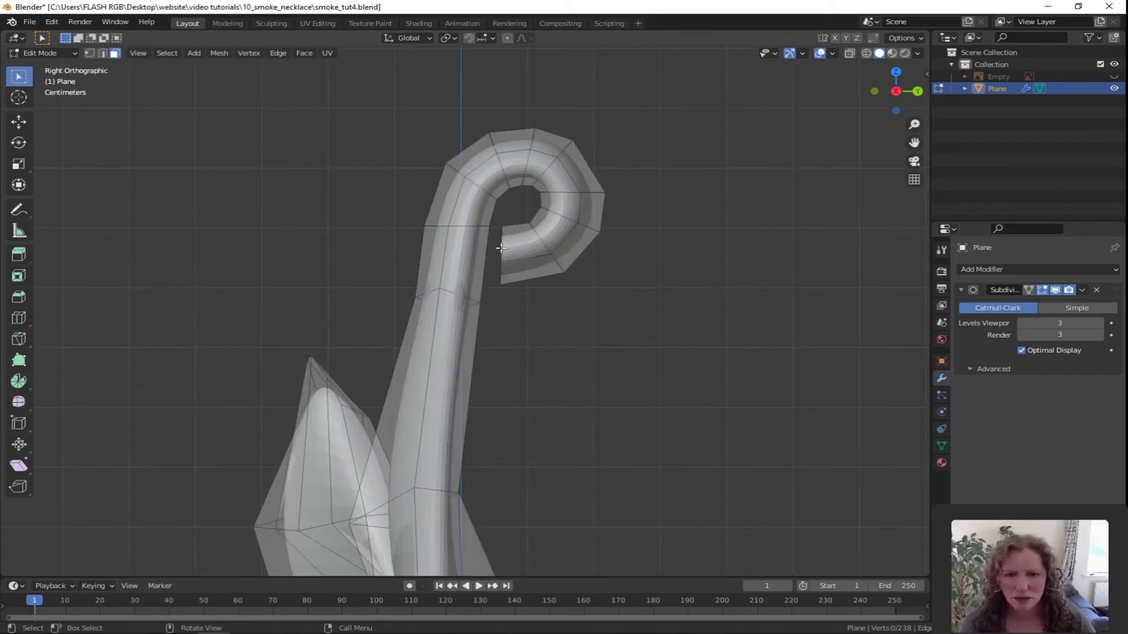
scroll(462, 265, "up", 1)
key("ctrl+r")
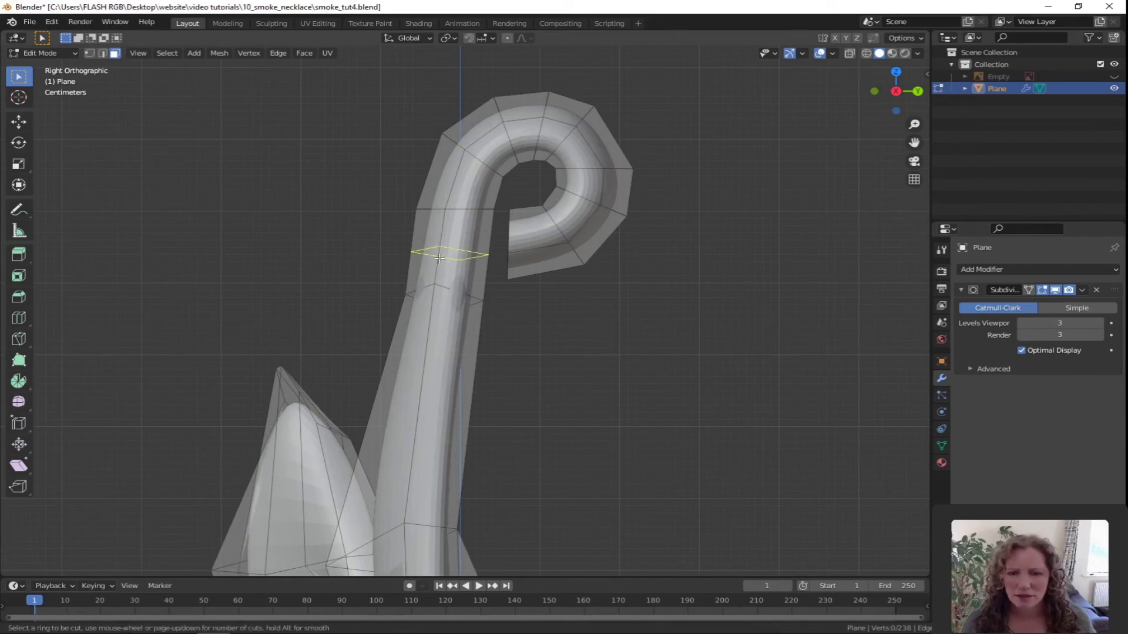
left_click(440, 258)
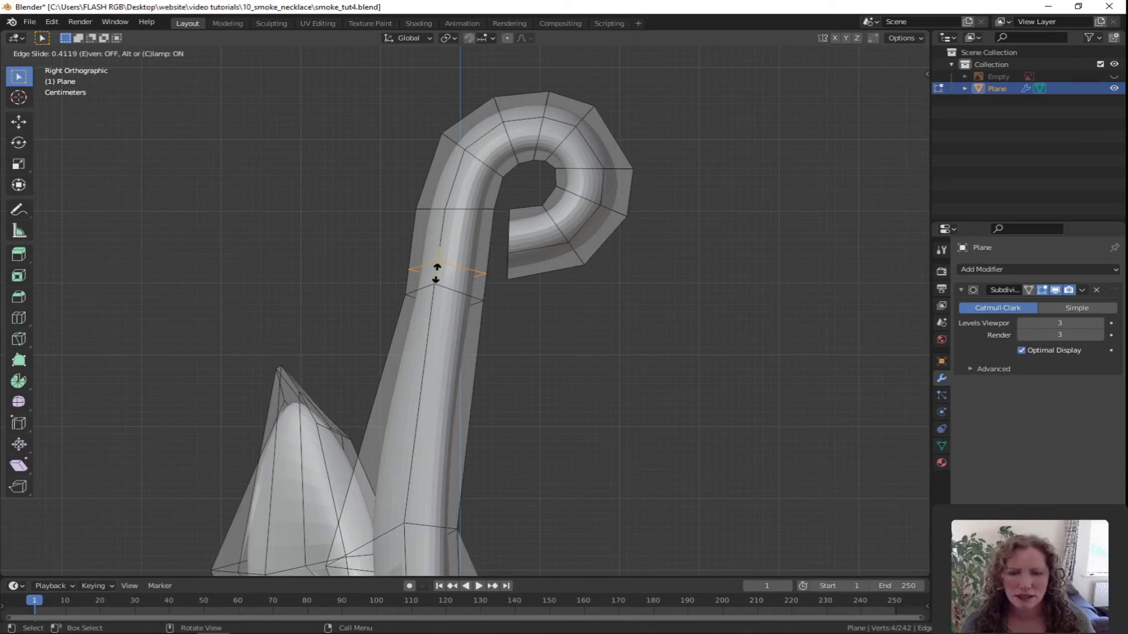
left_click(436, 273)
scroll(594, 335, "up", 5)
middle_click_drag(579, 342, 488, 310)
scroll(565, 333, "down", 2)
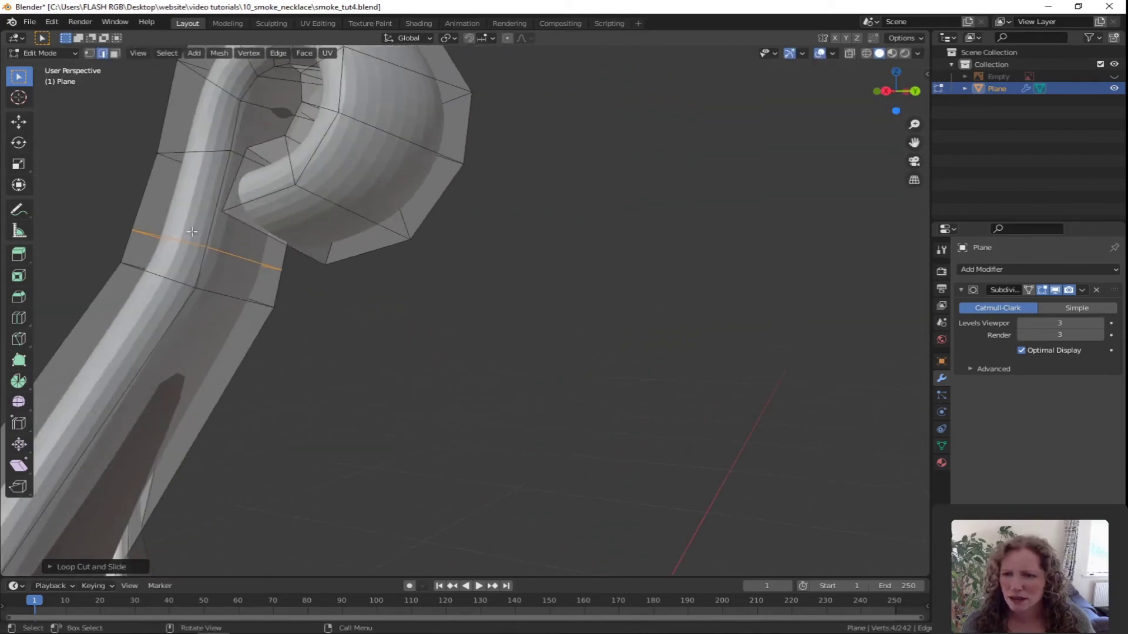
Step: Delete the strand face above the new loop cut that faces the curl's open end
key("3")
left_click(245, 244)
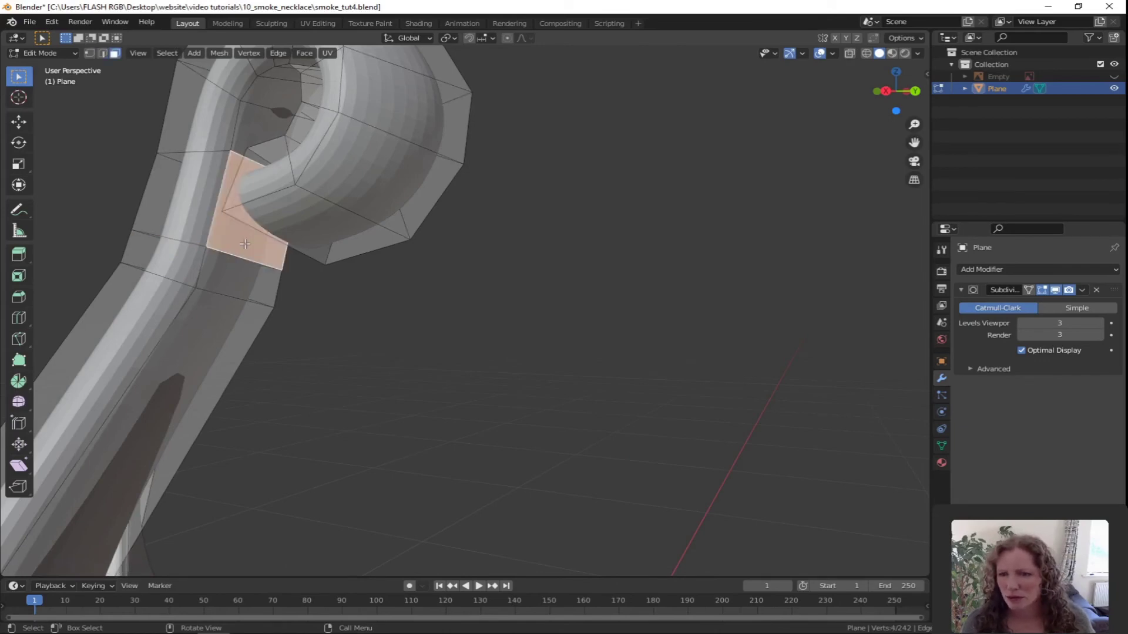
middle_click_drag(263, 254, 340, 312)
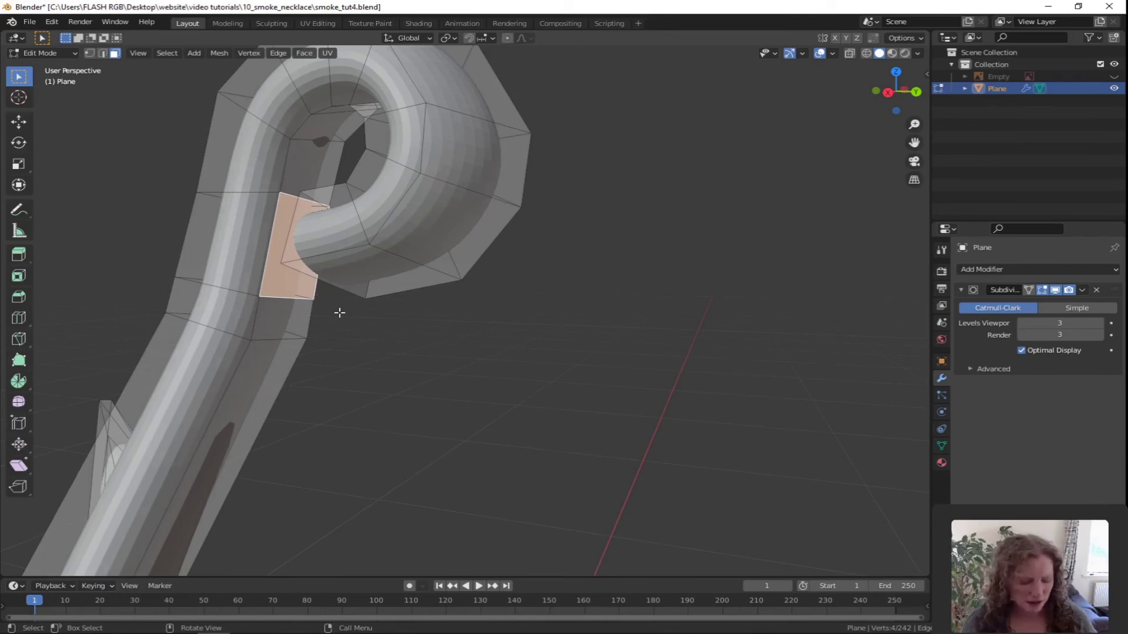
key("x")
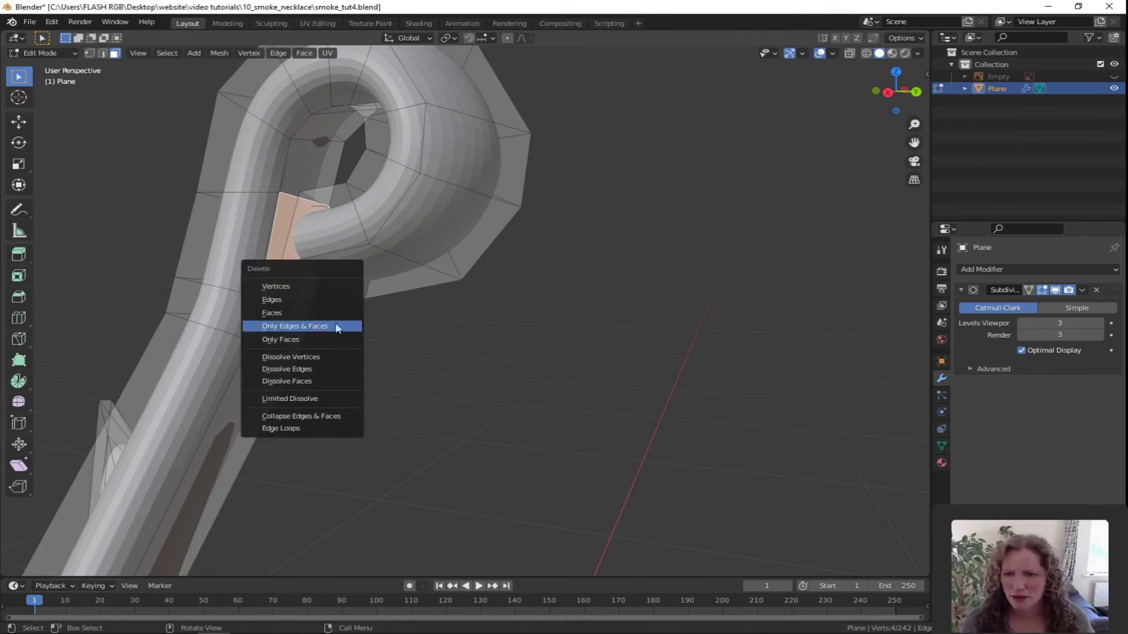
left_click(271, 313)
middle_click_drag(271, 313, 320, 369)
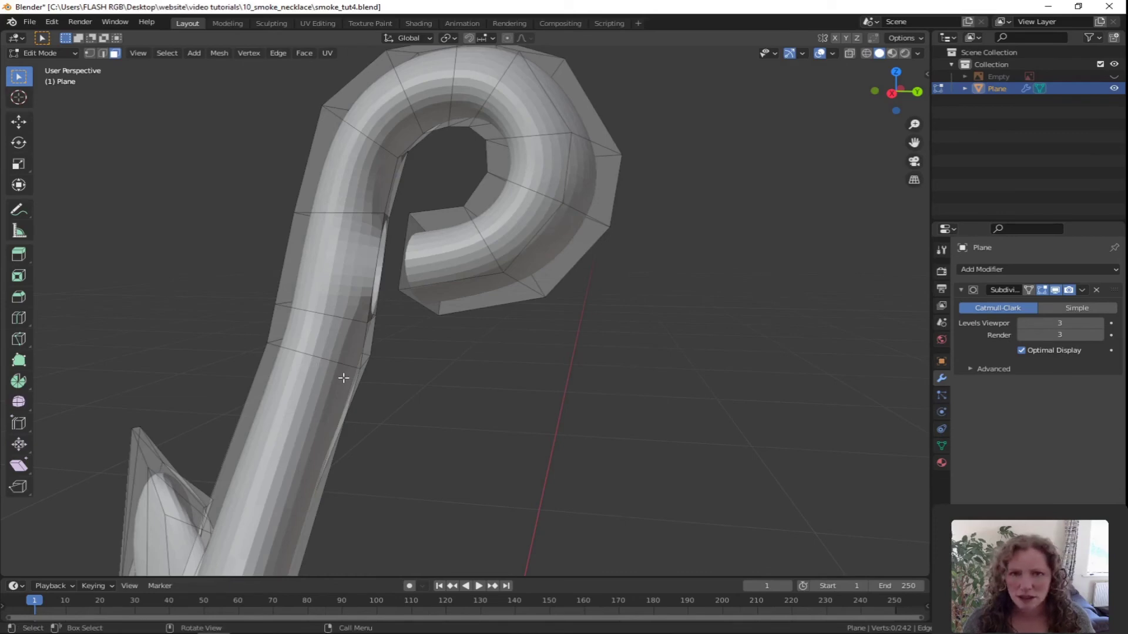
Step: In edge select mode, select the boundary edges of the strand's hole and the curl's open end and join them with Bridge Edge Loops
key("2")
middle_click_drag(398, 360, 376, 357)
left_click(242, 273)
left_click(262, 203, "shift")
left_click(256, 304, "shift")
middle_click_drag(297, 289, 405, 372)
left_click(698, 249, "shift")
left_click(713, 276, "shift")
left_click(701, 319, "shift")
middle_click_drag(701, 319, 723, 250)
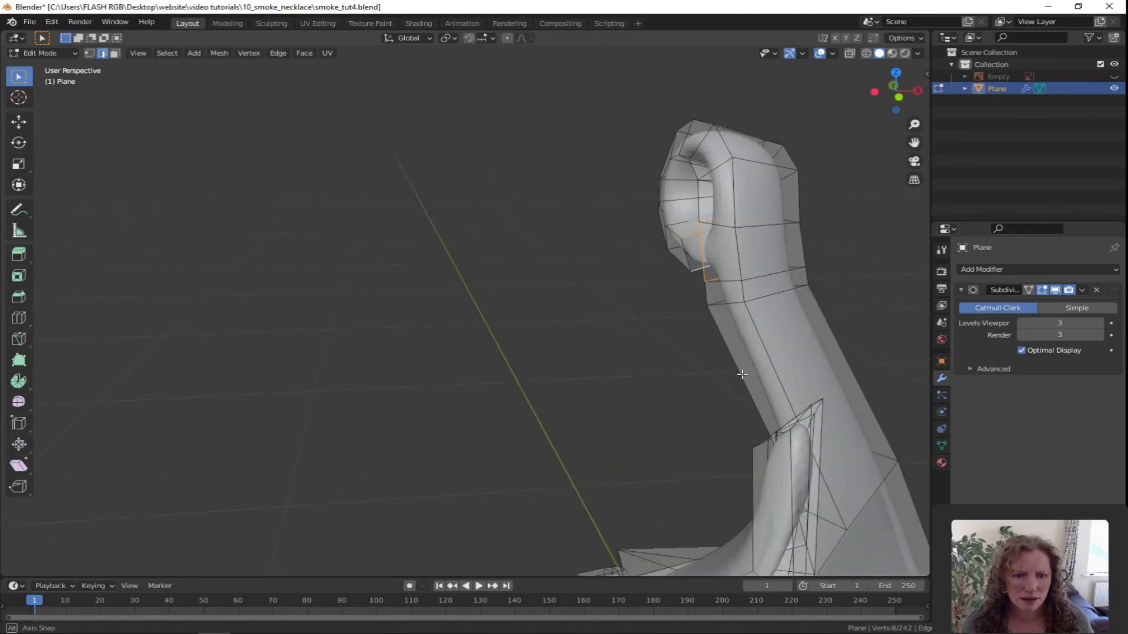
left_click(722, 250, "shift")
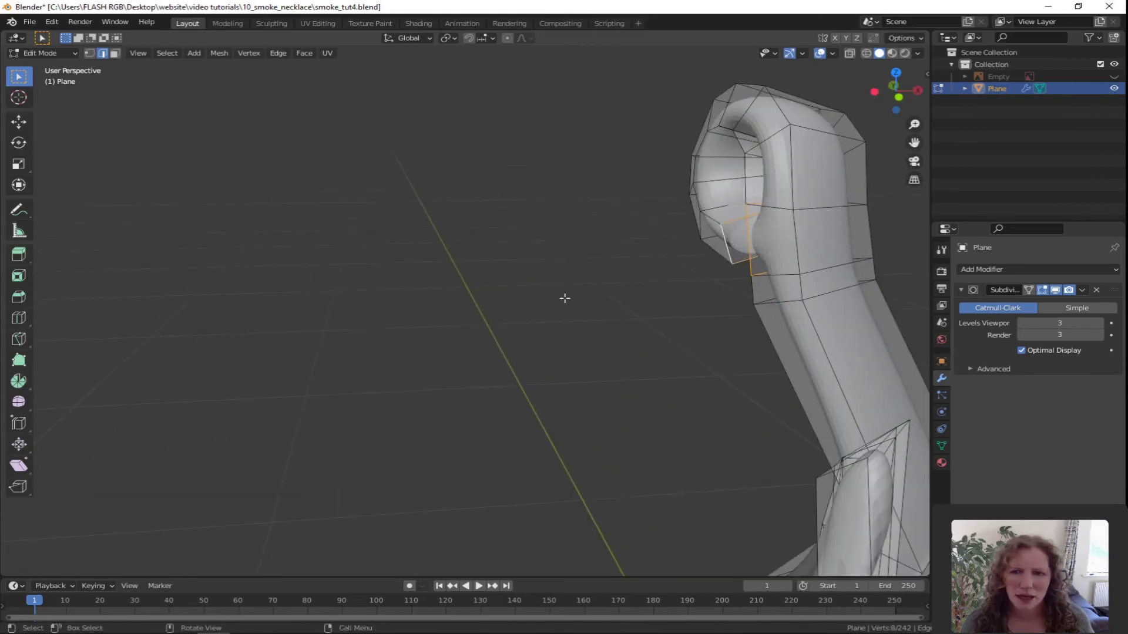
left_click(284, 53)
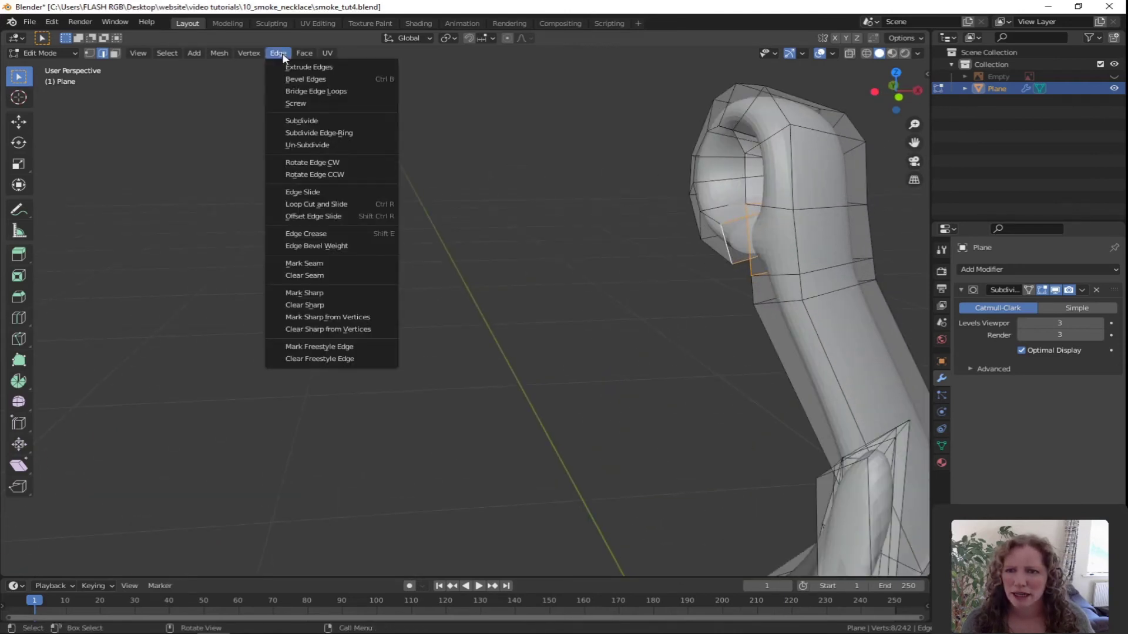
left_click(318, 91)
middle_click_drag(761, 259, 573, 262)
middle_click_drag(500, 266, 535, 286)
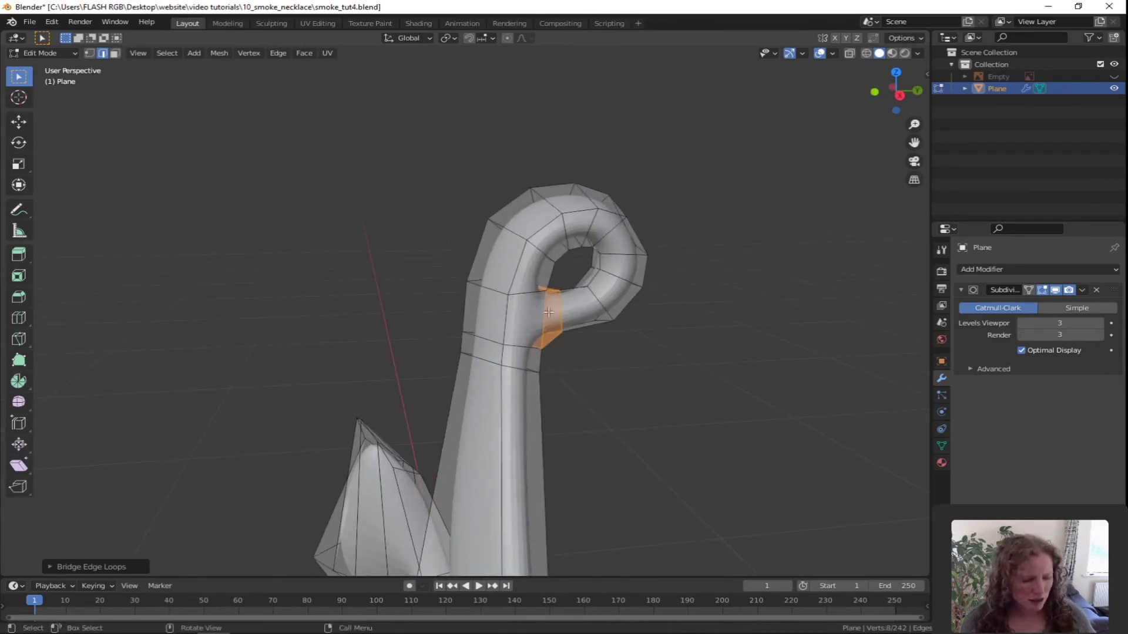
Step: Examine the whole pendant's profile in the right orthographic view
key("KP_3")
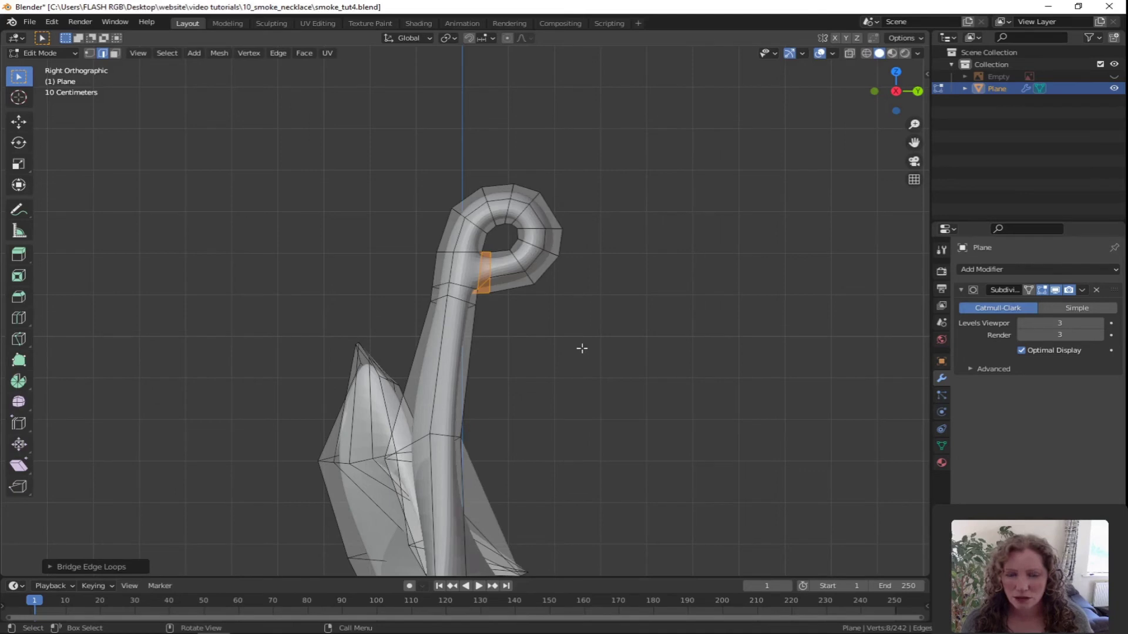
scroll(584, 345, "down", 8)
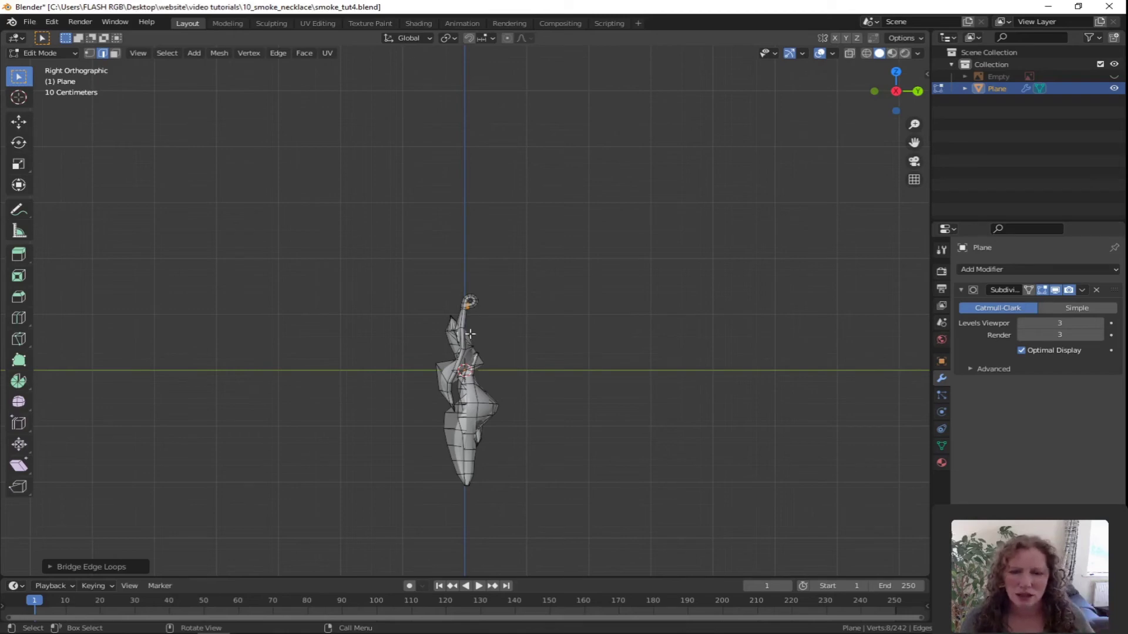
middle_click_drag(491, 385, 569, 381, "shift")
scroll(552, 365, "up", 3)
scroll(545, 313, "up", 2)
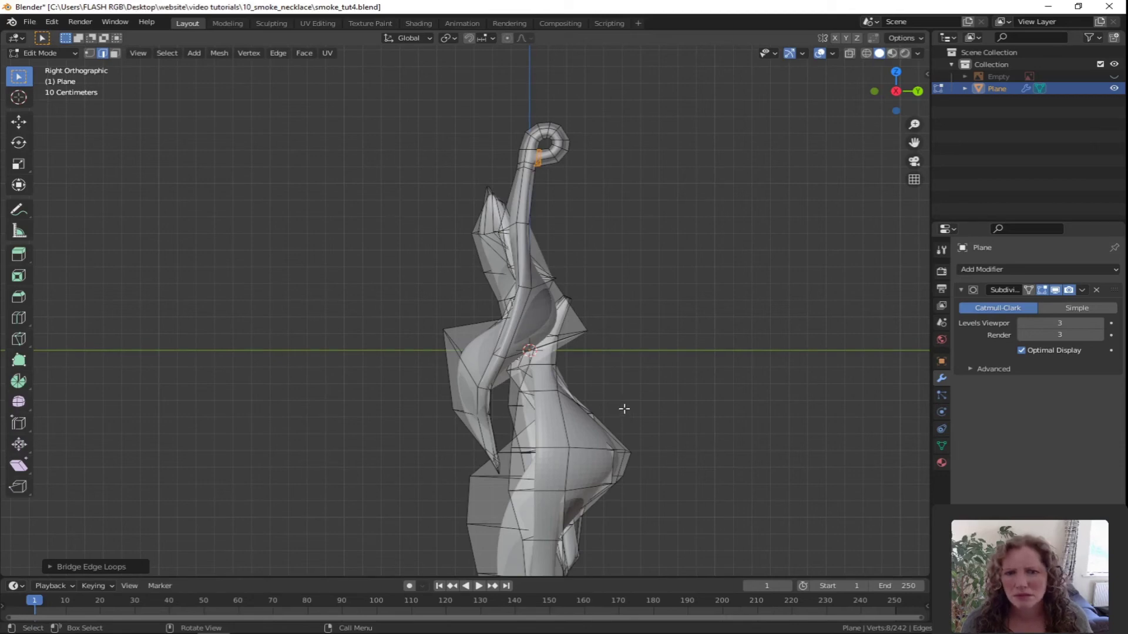
Step: In the right view with X-ray on, circle-select the whole hanging loop and reduce the selection to its faces in face select mode
key("KP_1")
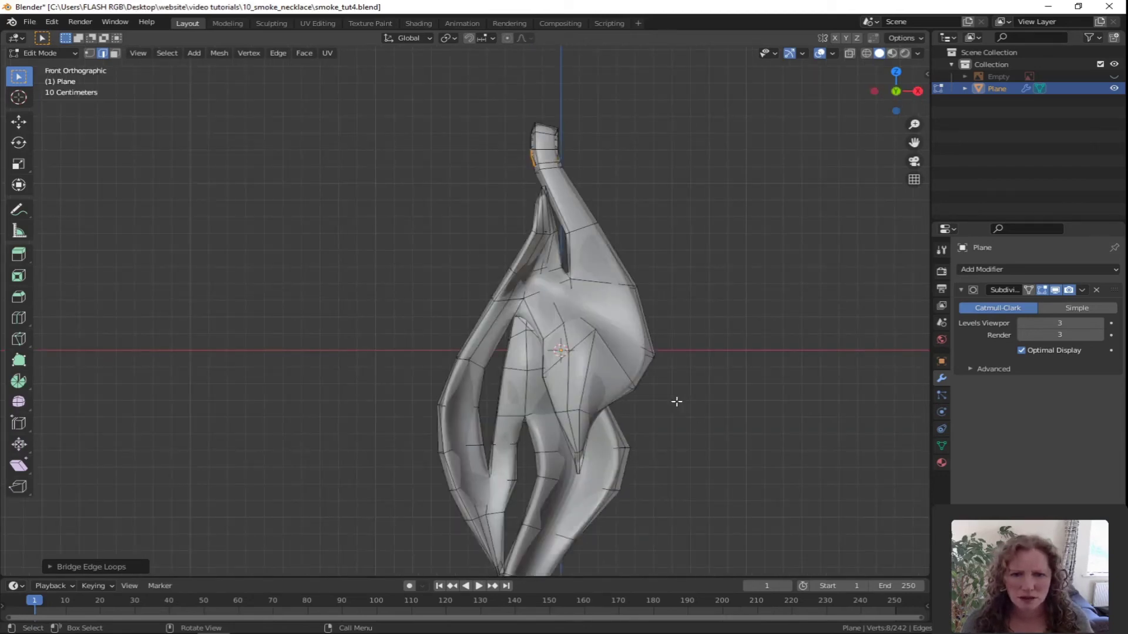
scroll(680, 409, "down", 3)
middle_click_drag(620, 397, 441, 289)
key("KP_3")
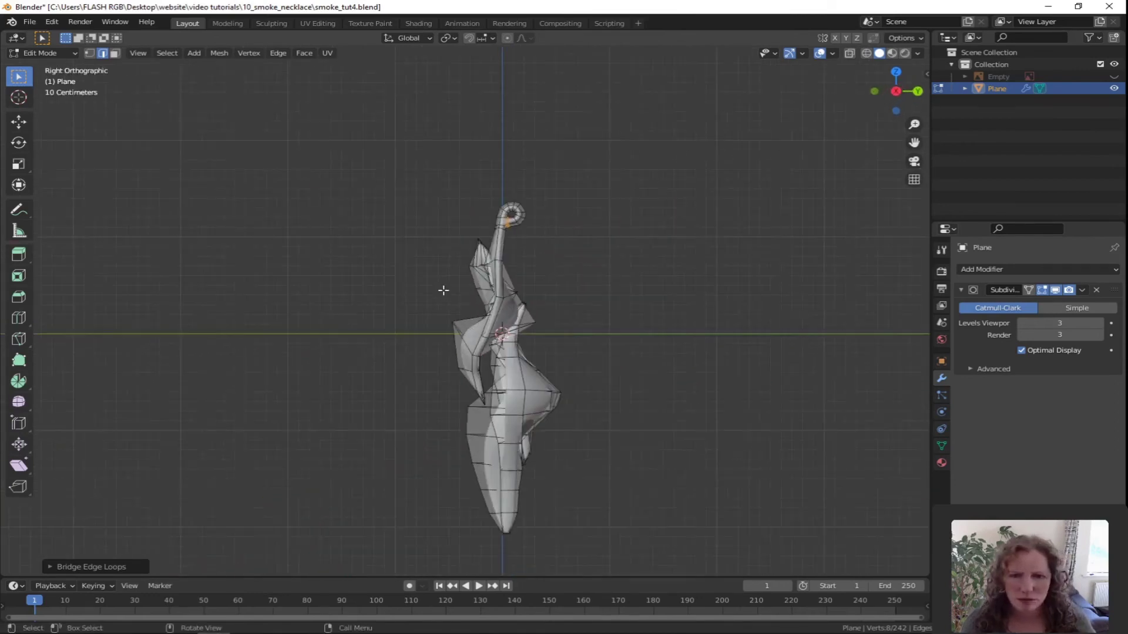
left_click(849, 53)
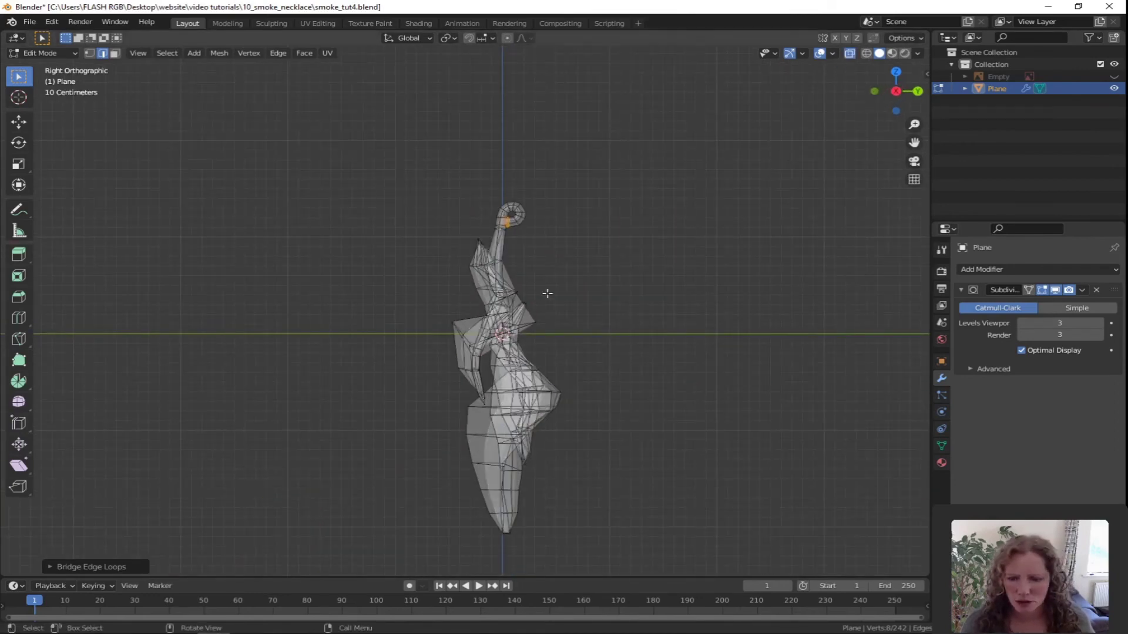
key("c")
mouse_move(516, 212)
left_mouse_down()
mouse_move(495, 206)
mouse_move(514, 208)
left_mouse_up()
key("Escape")
scroll(512, 241, "up", 4)
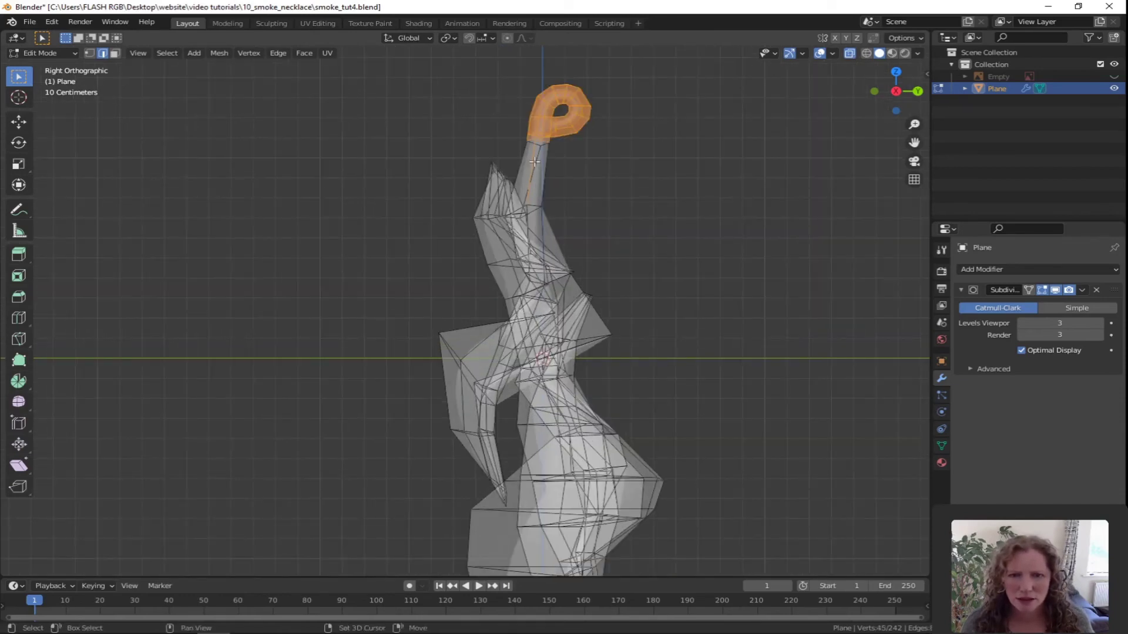
middle_click_drag(586, 176, 520, 282, "shift")
scroll(519, 282, "up", 1)
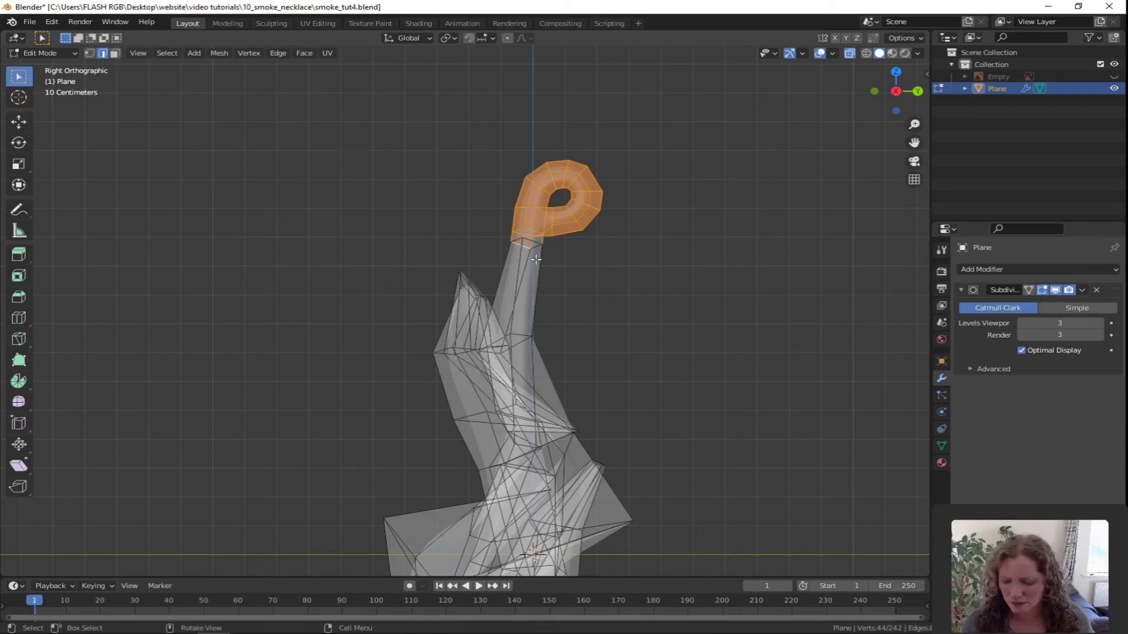
key("3")
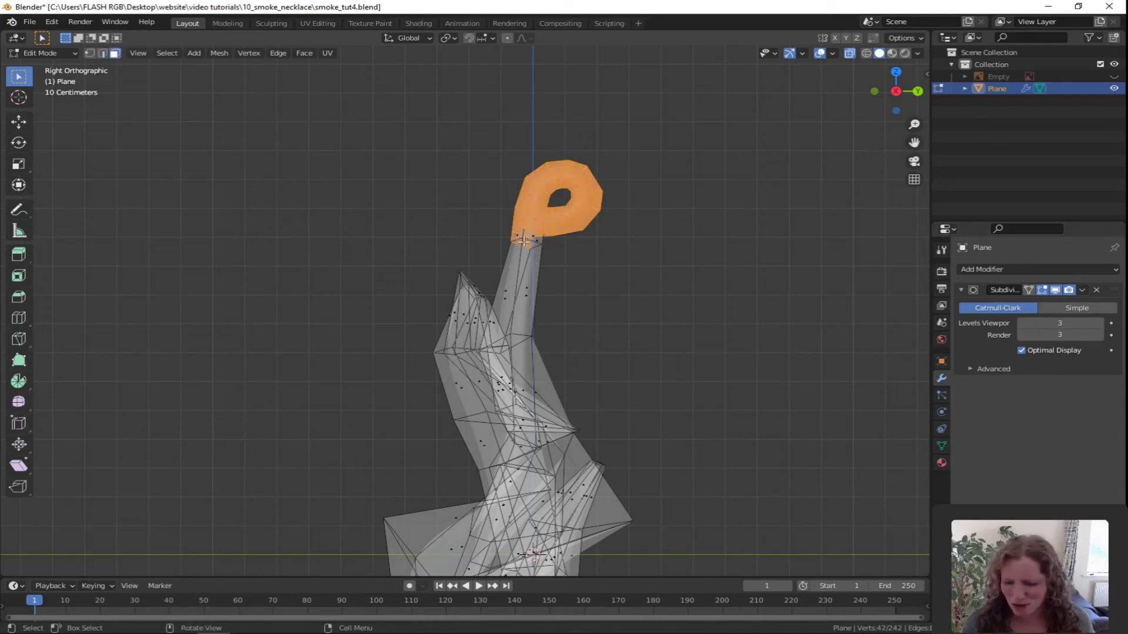
scroll(617, 289, "down", 2)
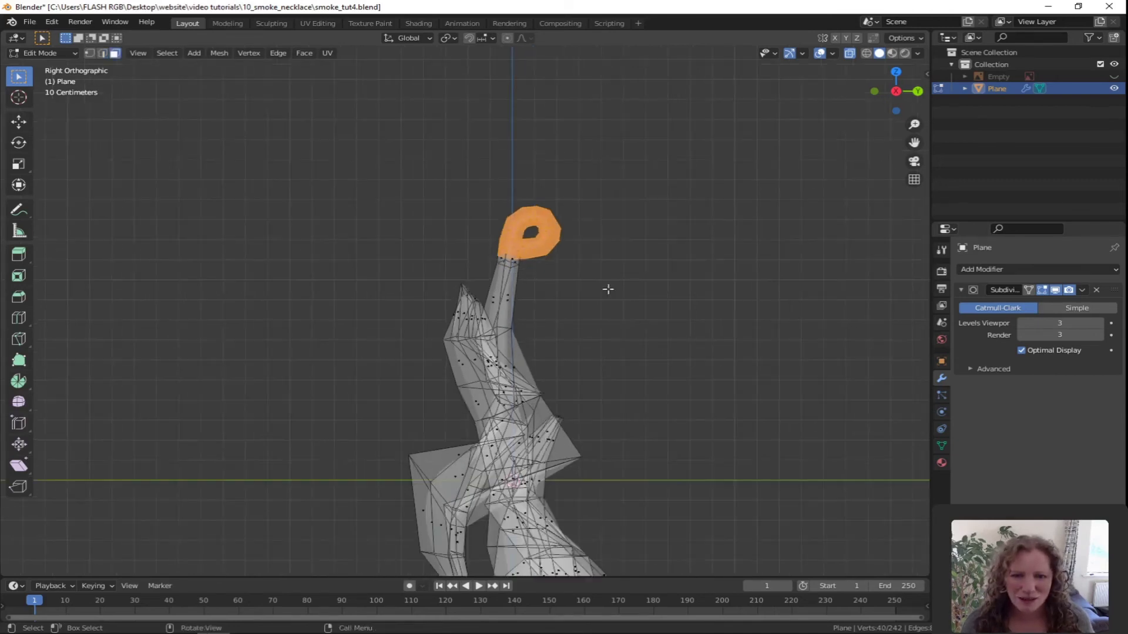
Step: Raise the selected hanging loop along Z, rotate it slightly clockwise, shift it about 0.02 m back over the strand, and turn off X-ray
key("g")
key("z")
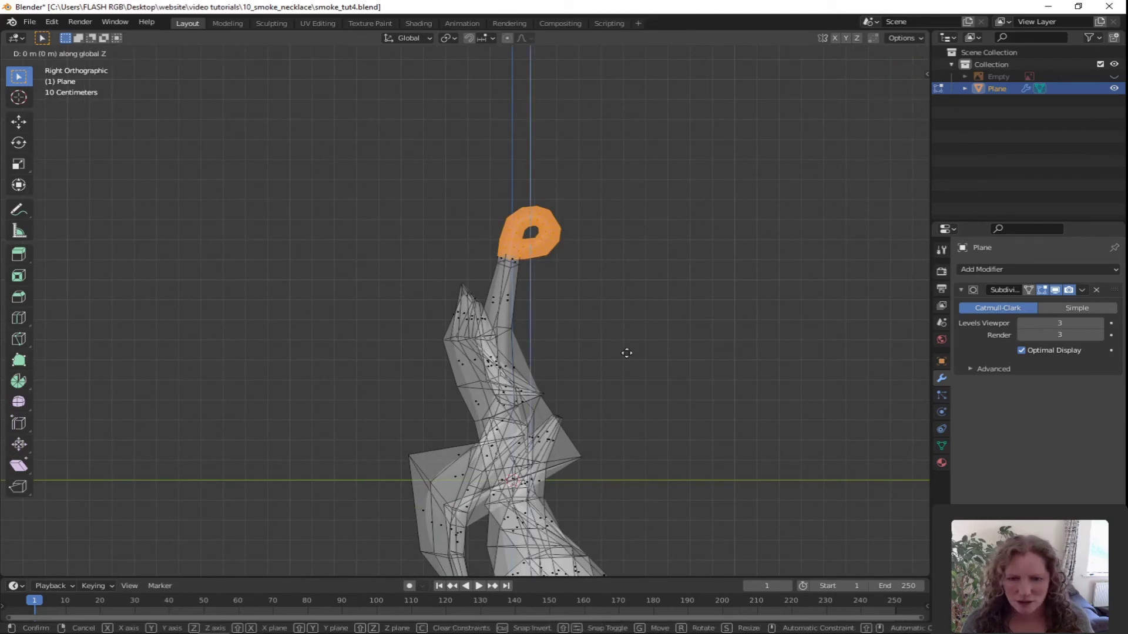
left_click(641, 326)
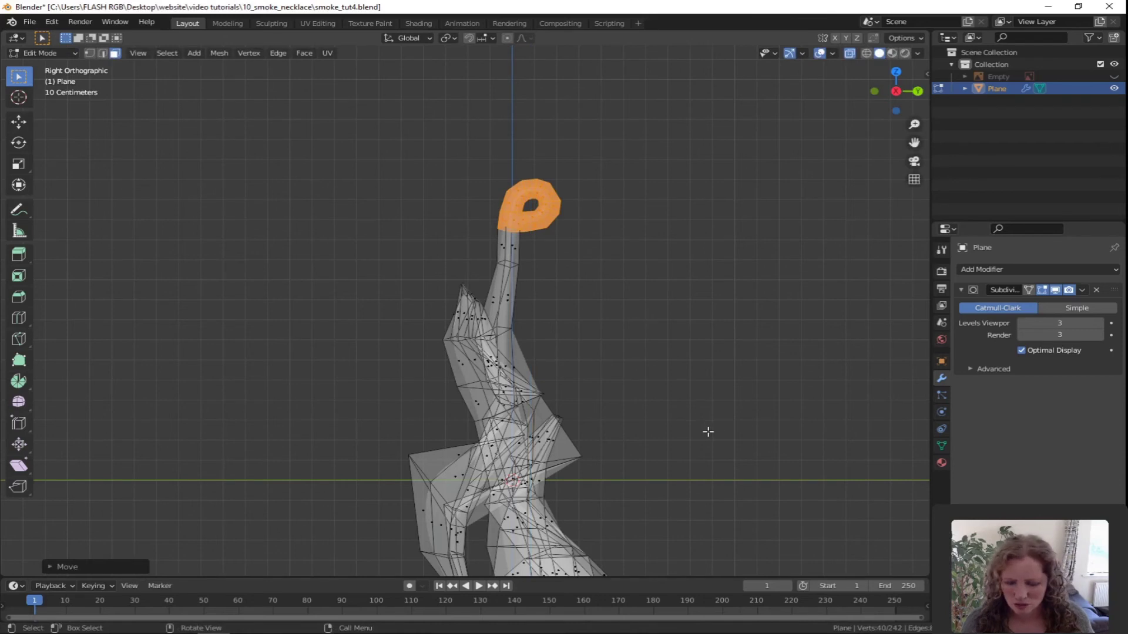
key("r")
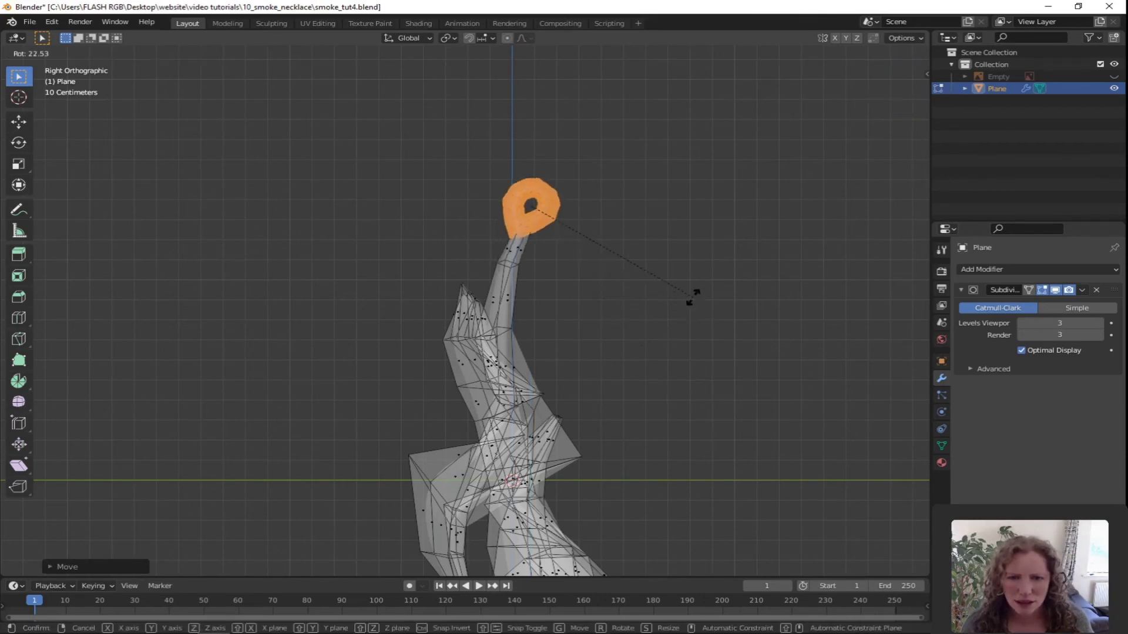
left_click(696, 330)
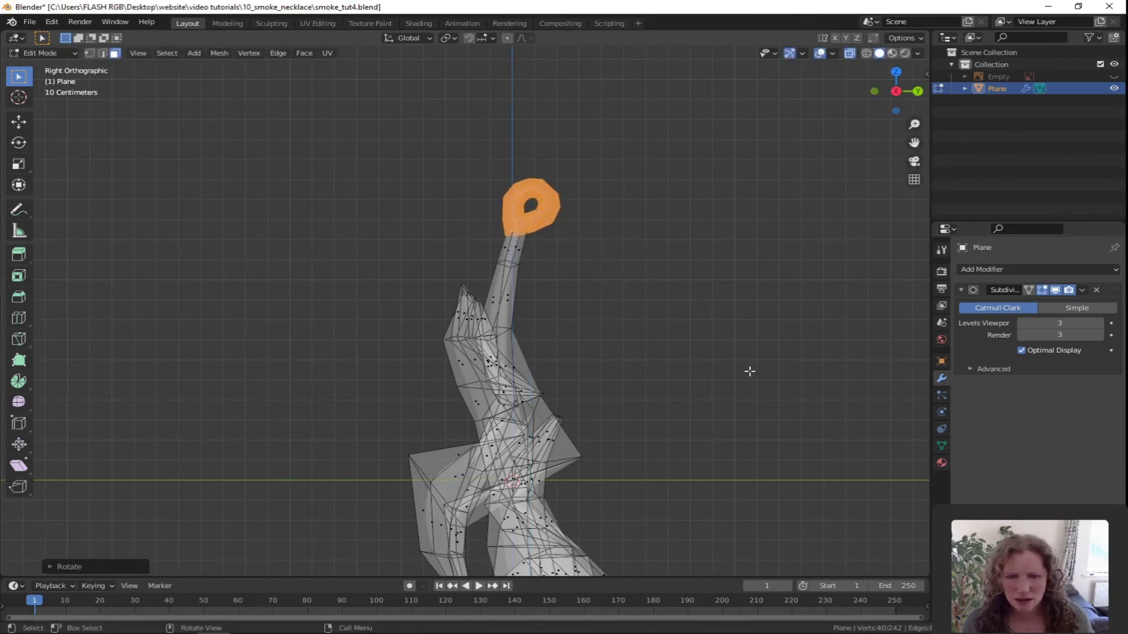
key("g")
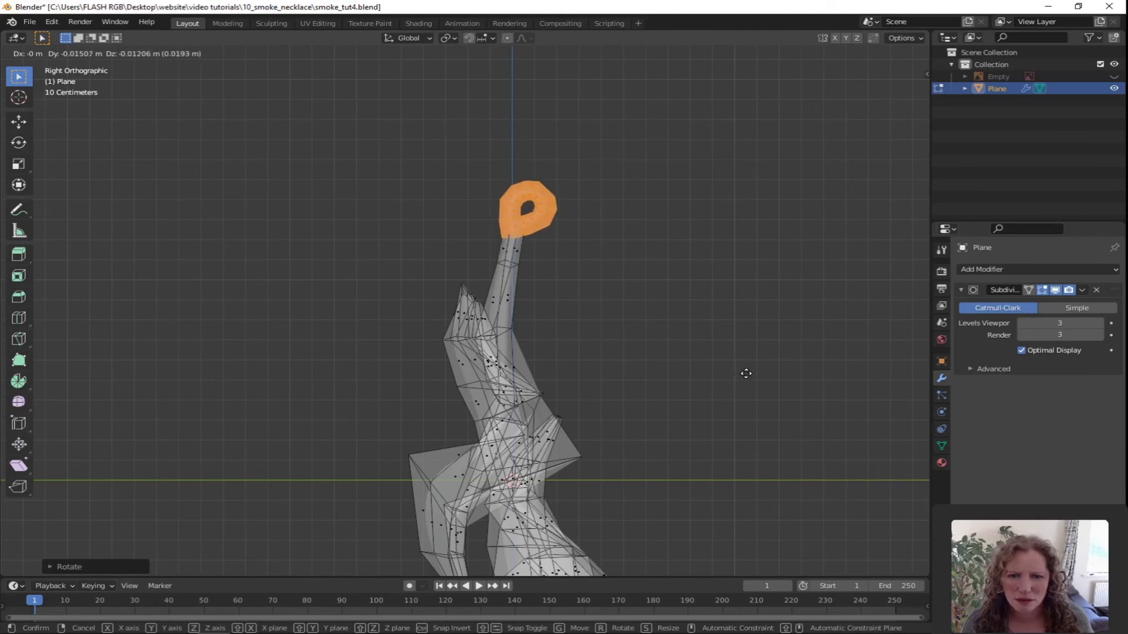
left_click(746, 374)
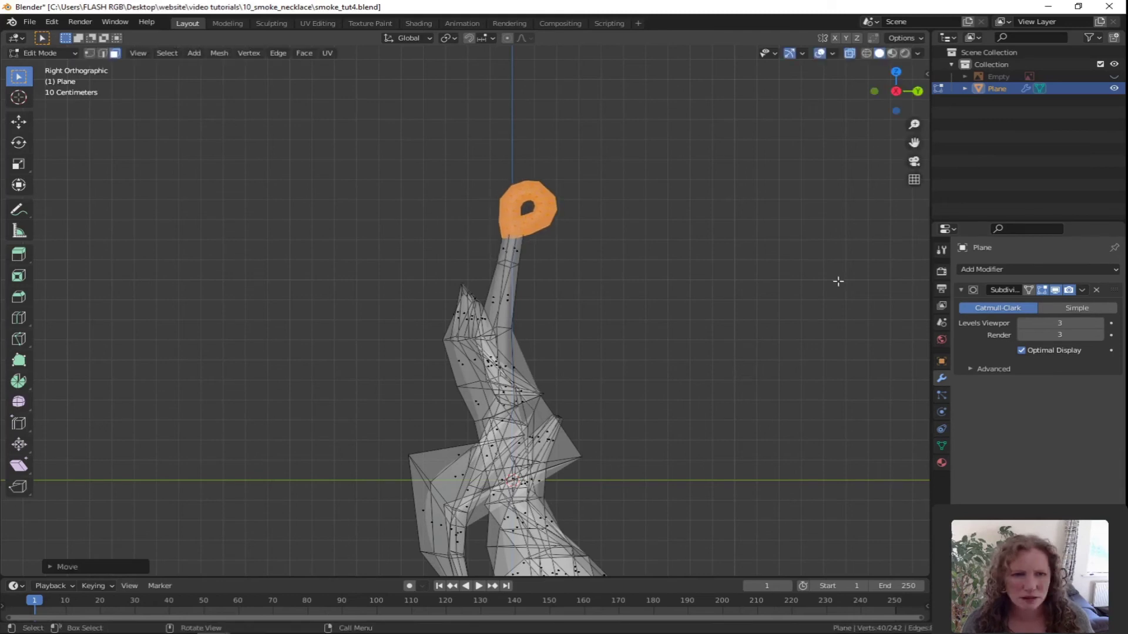
left_click(849, 53)
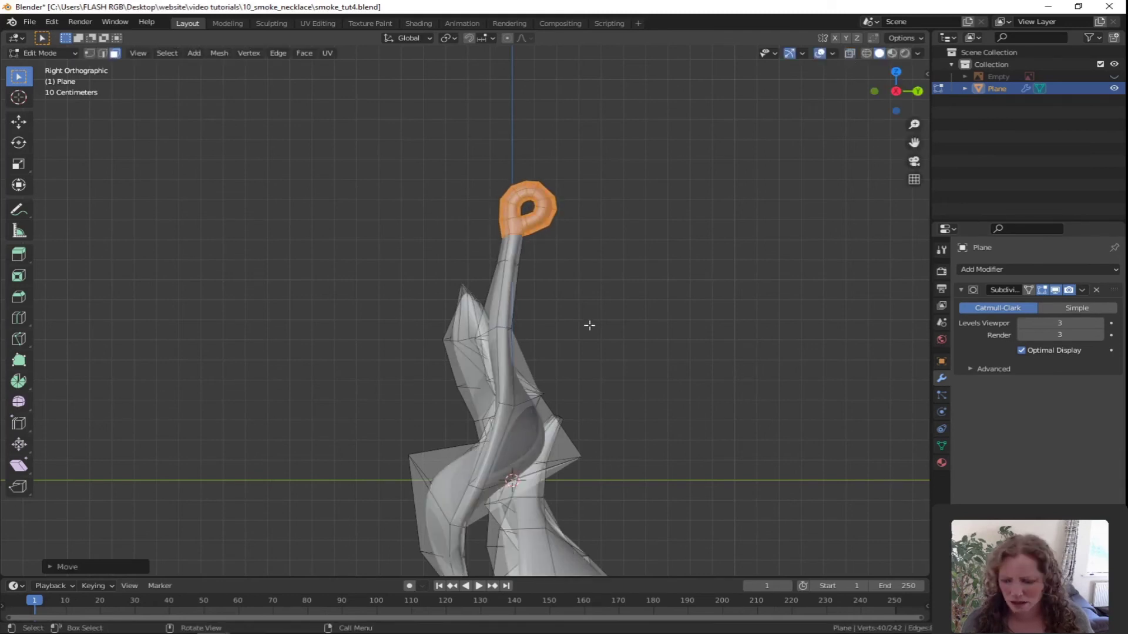
Step: Check the smoothed pendant in Object Mode, then add a centred lengthwise loop cut running along the taller strand and through the hanging loop
key("Tab")
middle_click_drag(586, 327, 513, 352)
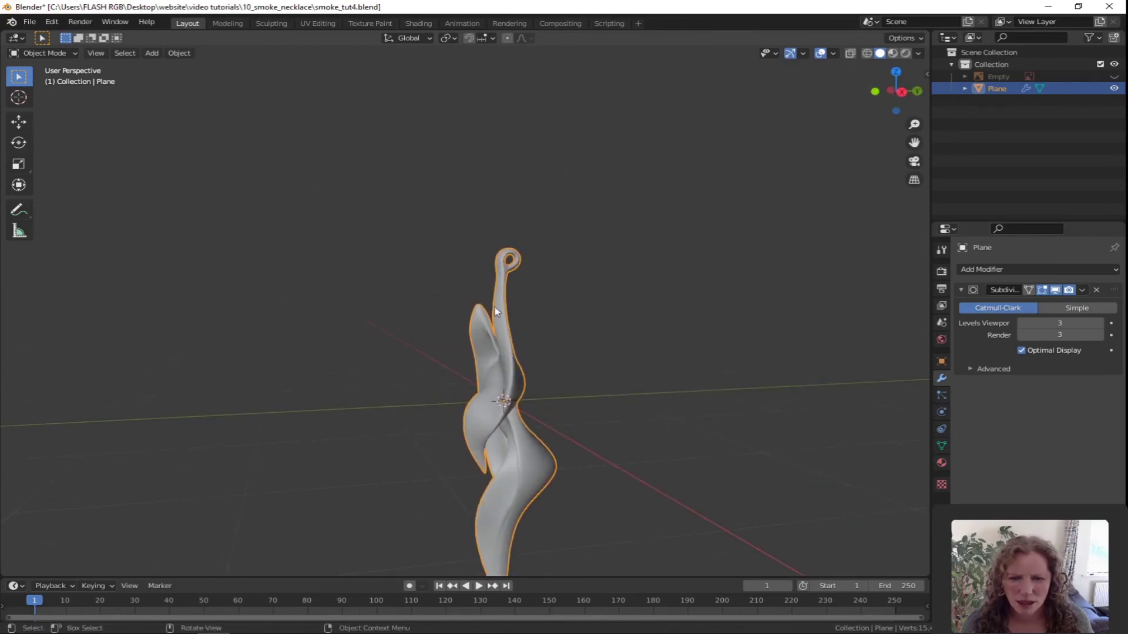
middle_click_drag(494, 300, 602, 325)
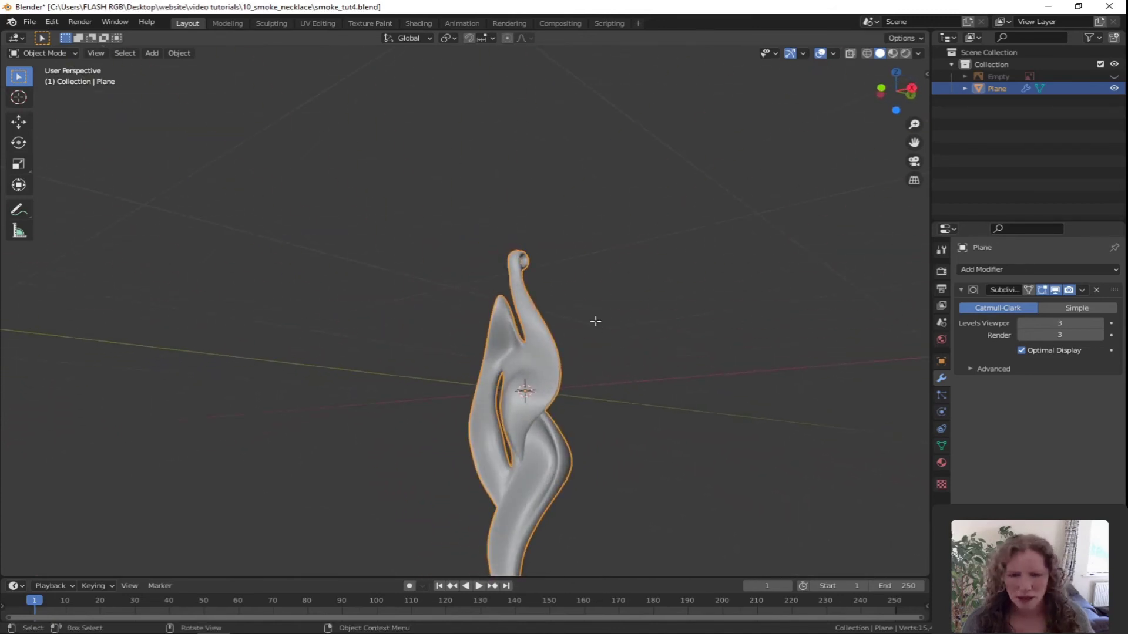
key("Tab")
scroll(605, 387, "up", 5)
middle_click_drag(605, 387, 561, 304, "shift")
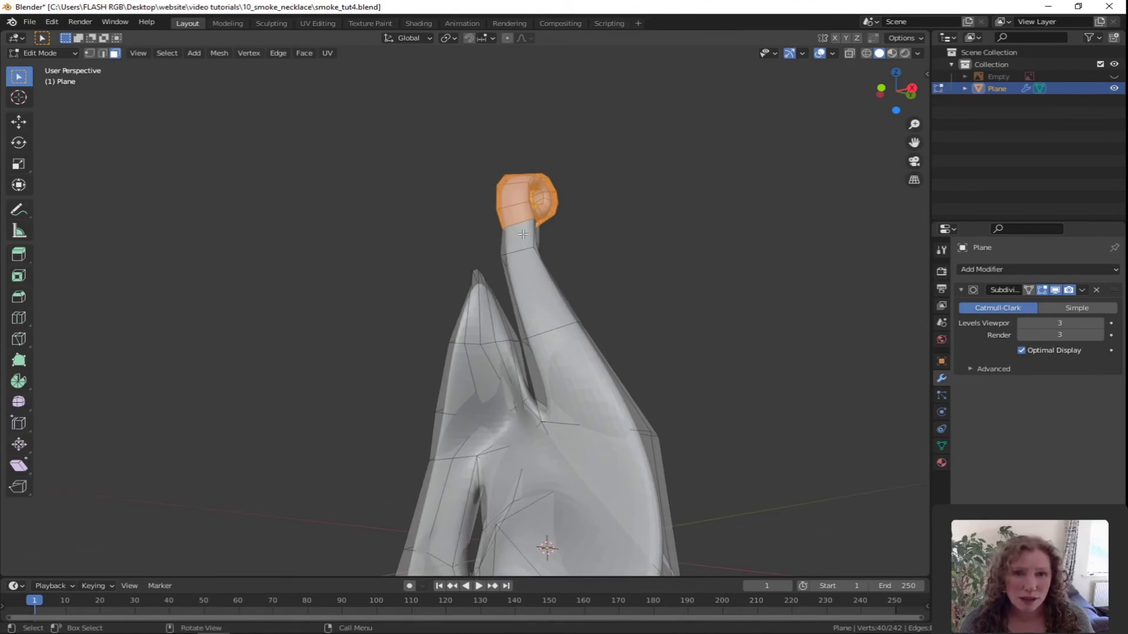
key("ctrl+r")
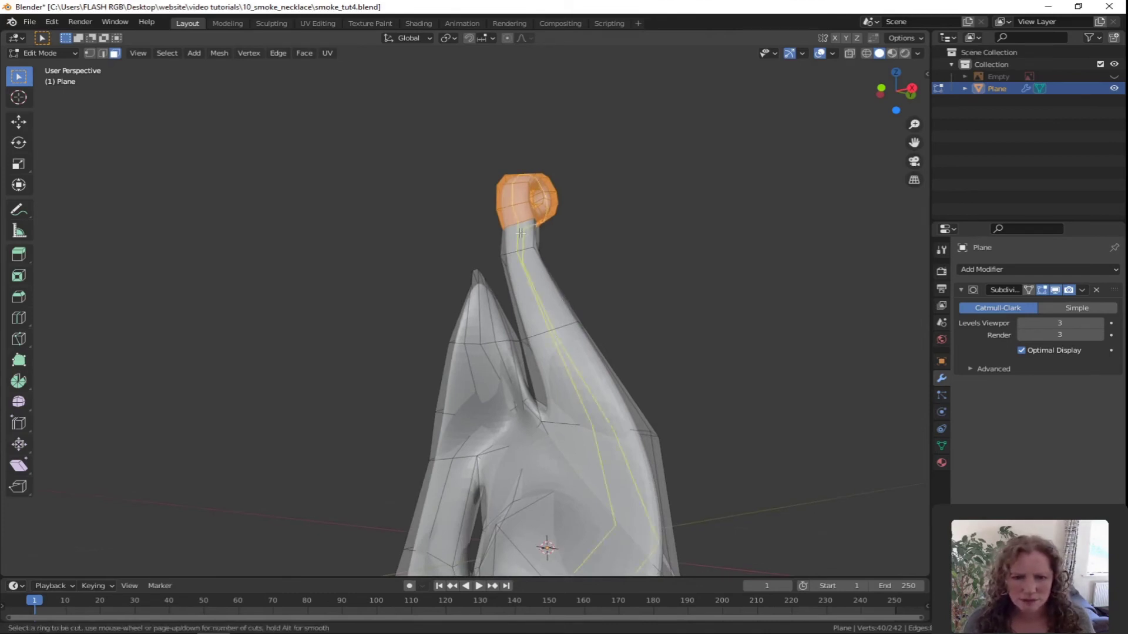
left_click(521, 232)
right_click(520, 232)
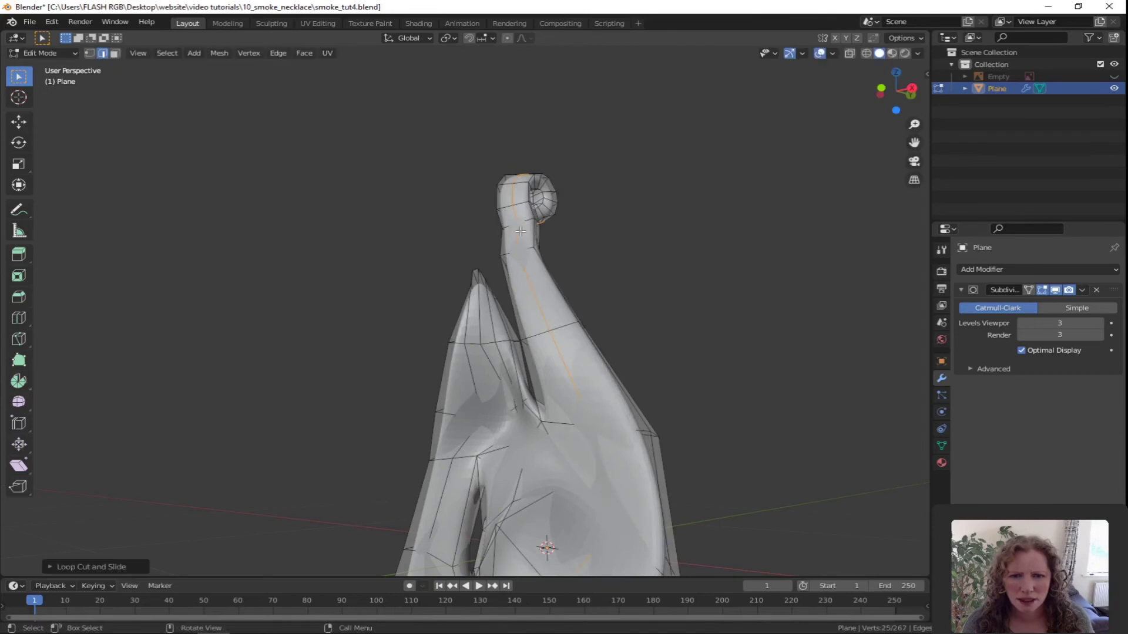
Step: In vertex select mode, pick the new centre vertex just below the hanging loop and pull it outward along negative Y
middle_click_drag(600, 281, 607, 313)
key("1")
left_click(521, 230)
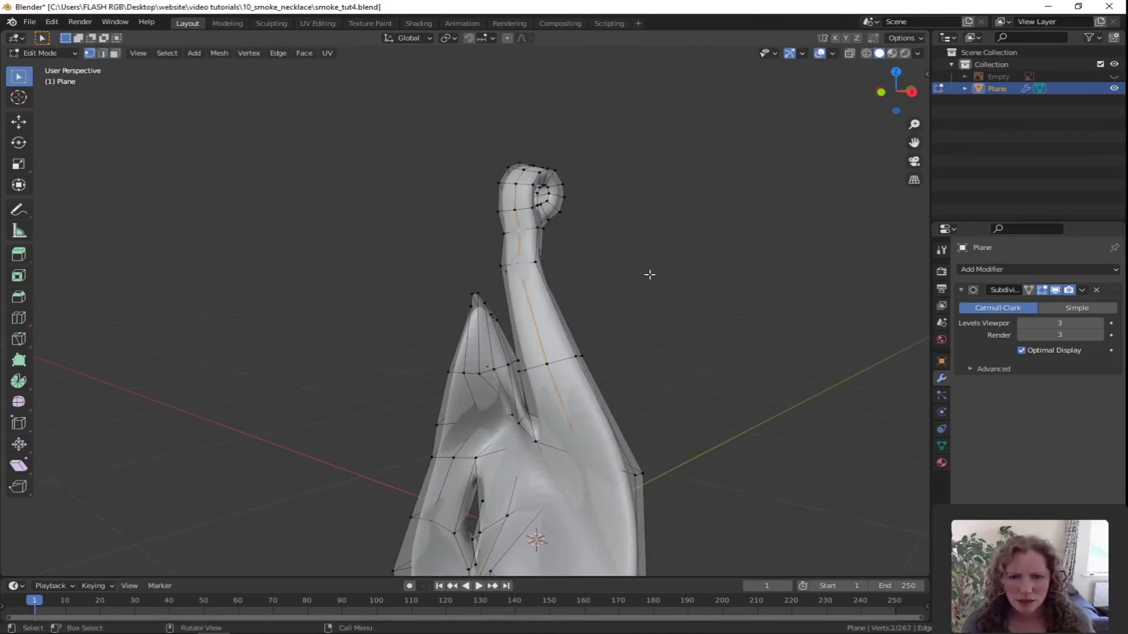
key("KP_3")
scroll(555, 290, "up", 2)
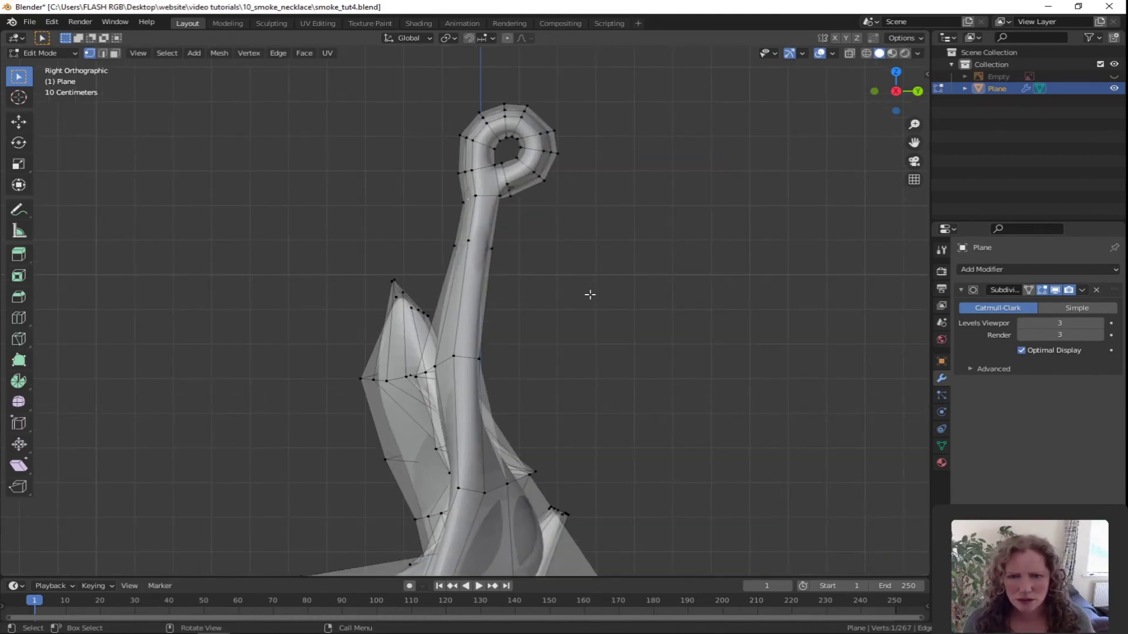
key("g")
key("y")
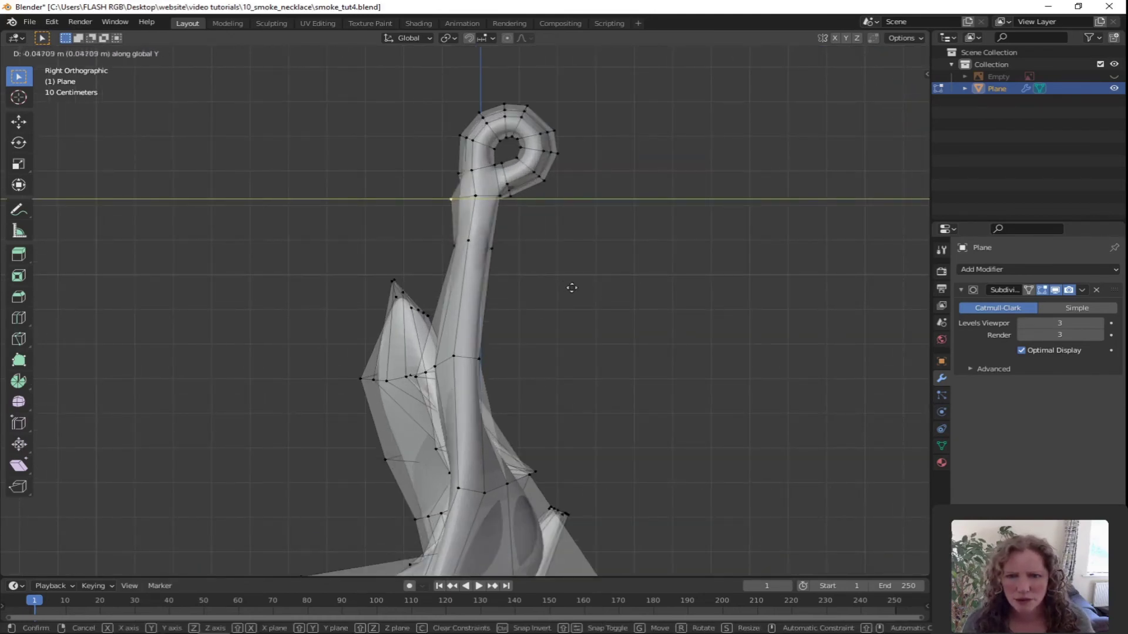
left_click(557, 286)
Step: Move the next centre vertex down the strand about 0.085 m along negative Y to carry on the thickening
middle_click_drag(455, 246, 517, 247)
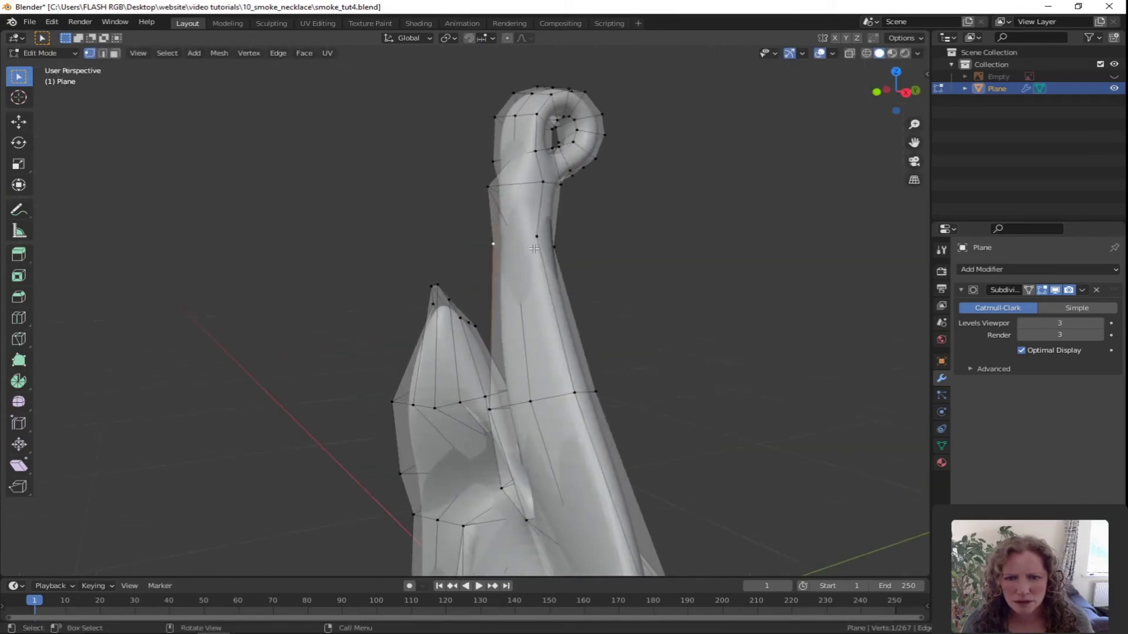
key("KP_3")
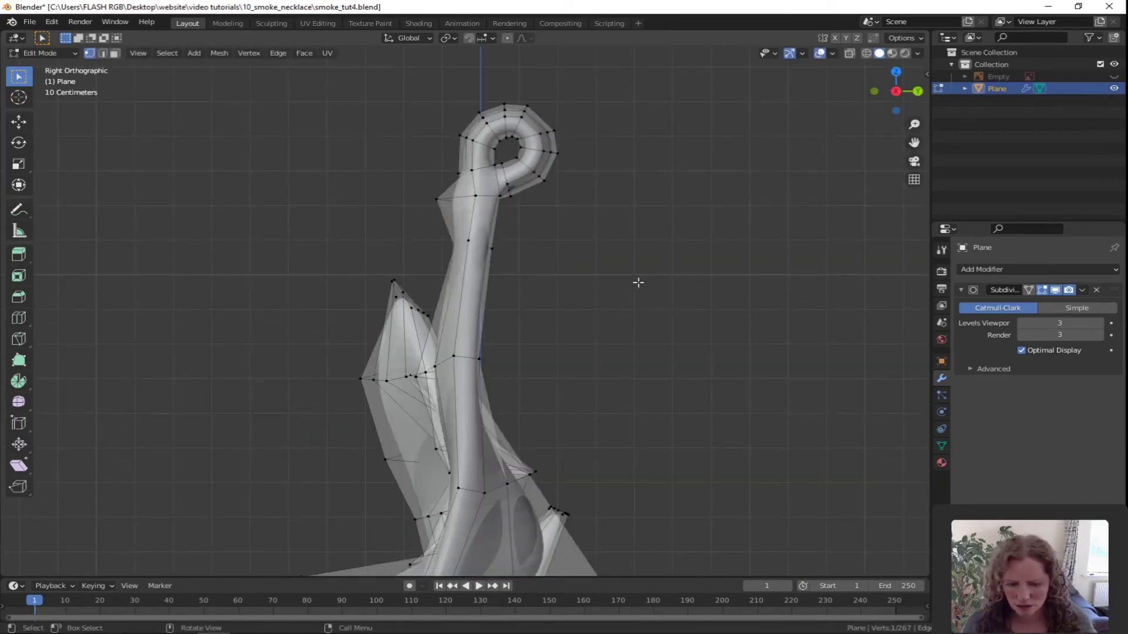
key("g")
key("y")
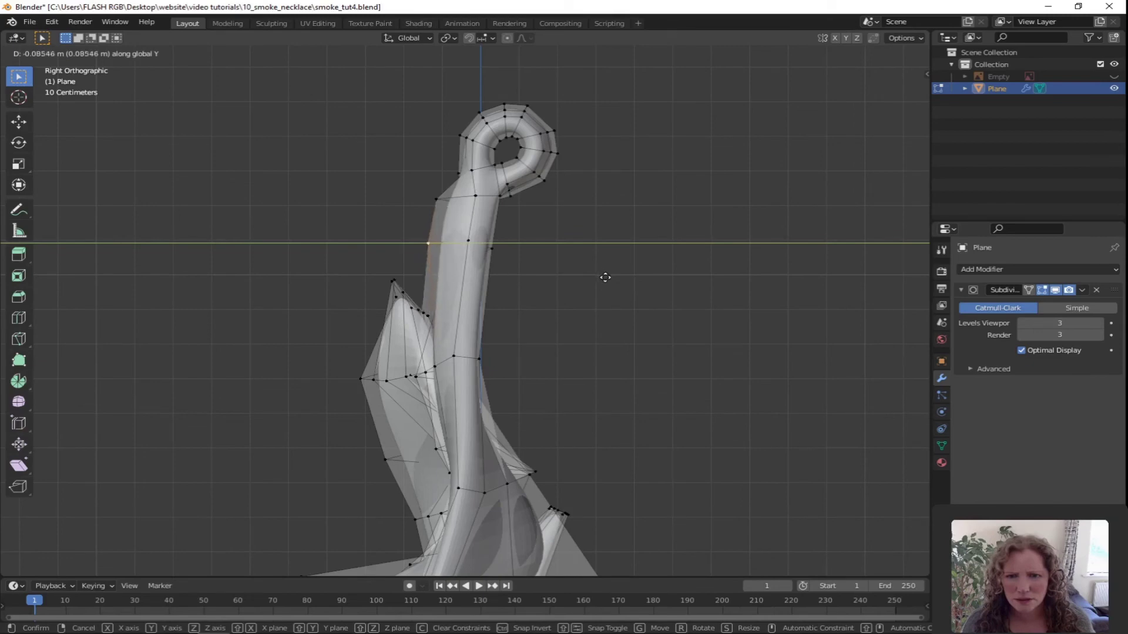
left_click(605, 278)
Step: Move the centre vertex at the base of the hanging loop about 0.065 m along negative Y to thicken the strand there
middle_click_drag(541, 310, 586, 408)
left_click(600, 388)
middle_click_drag(731, 389, 693, 433)
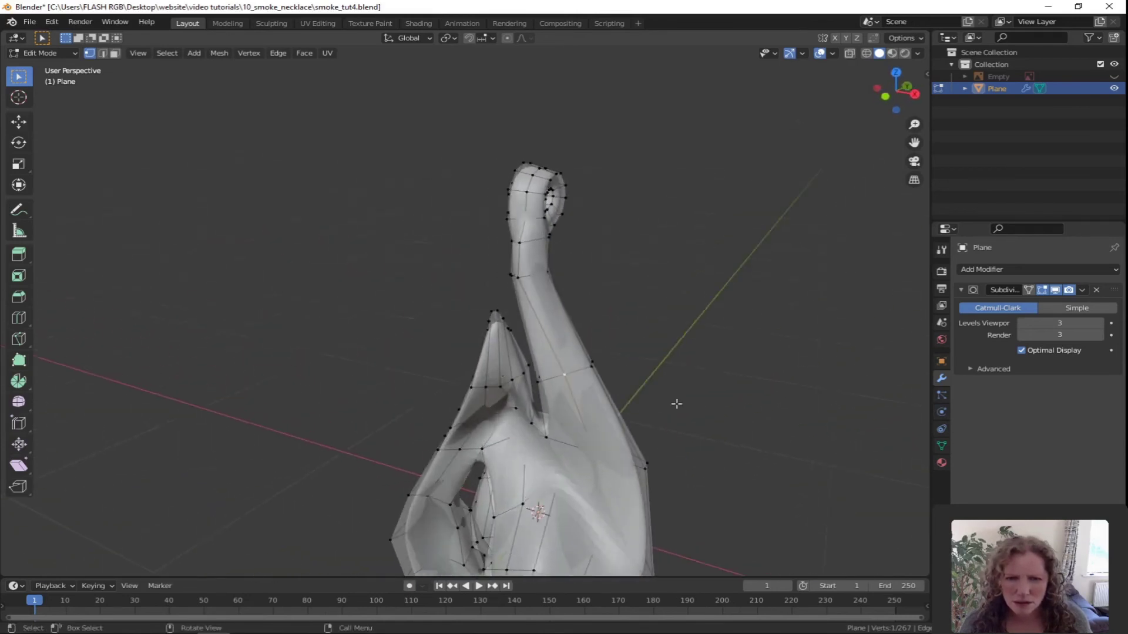
key("KP_3")
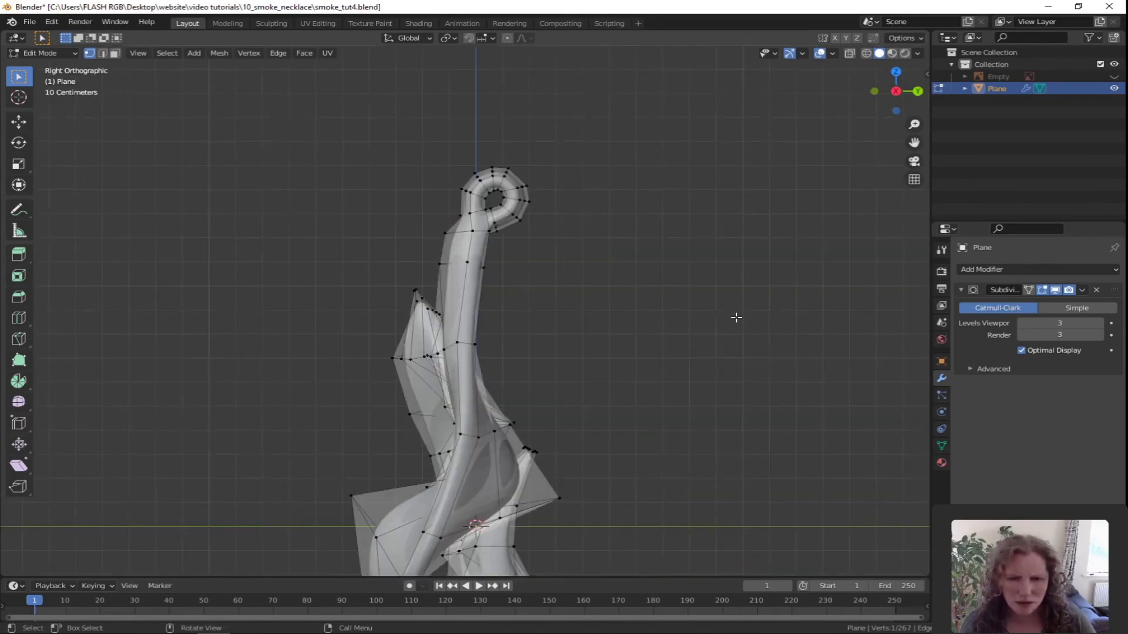
key("g")
key("y")
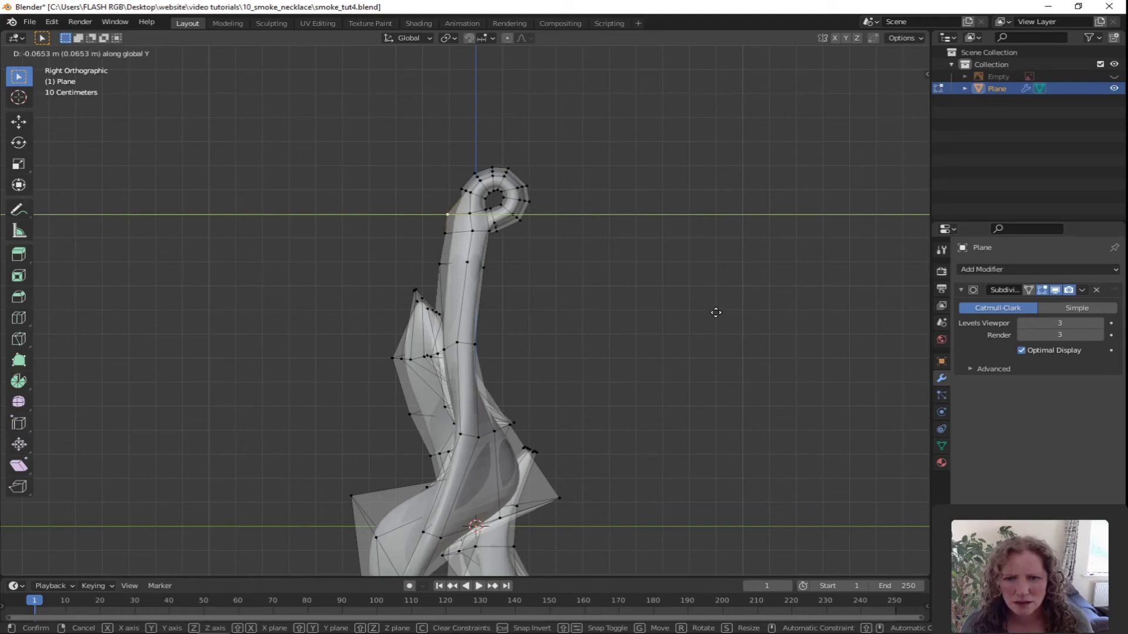
left_click(717, 312)
Step: Select the centre vertex one row higher on the hanging loop's outer curve and shift it outward along negative Y
mouse_move(717, 311)
middle_mouse_down()
mouse_move(642, 269)
mouse_move(712, 312)
middle_mouse_up()
scroll(575, 257, "up", 3)
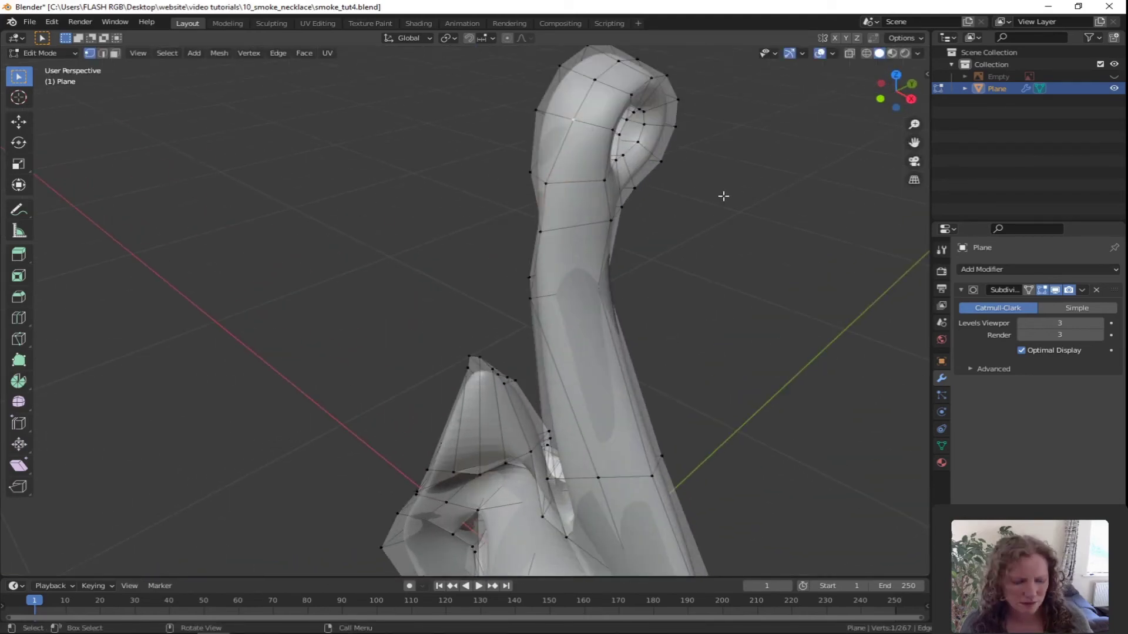
key("KP_3")
key("g")
key("y")
left_click(702, 281)
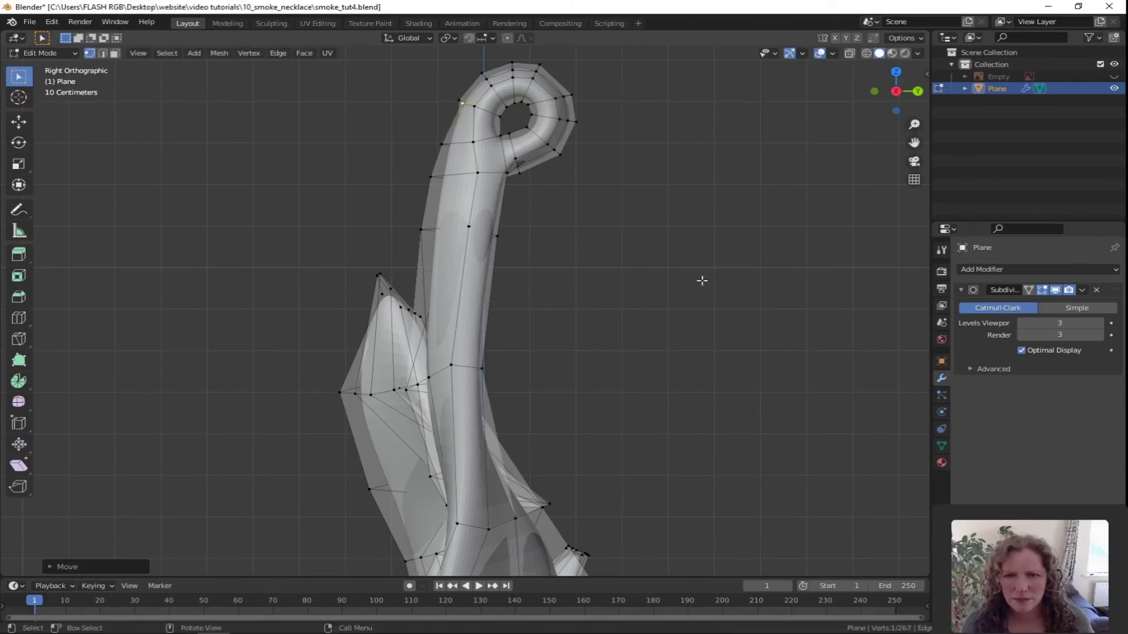
Step: In the front view, select the two side vertices at the bend above the shorter strand's tip and move them outward along negative X
scroll(640, 322, "down", 2)
middle_click_drag(511, 283, 621, 292)
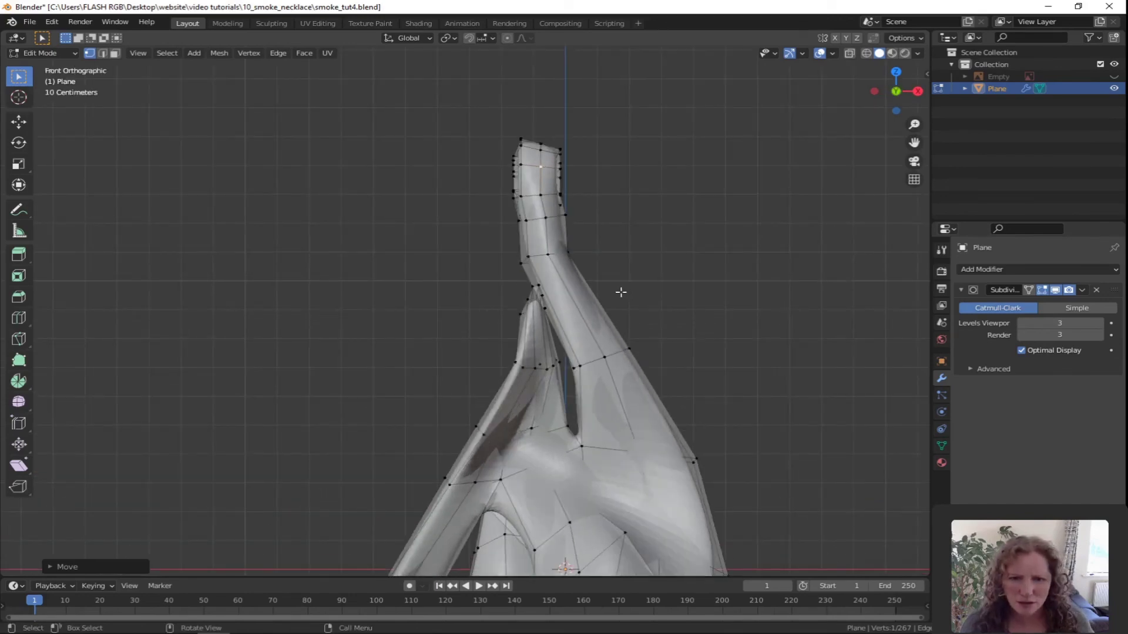
scroll(621, 292, "up", 3)
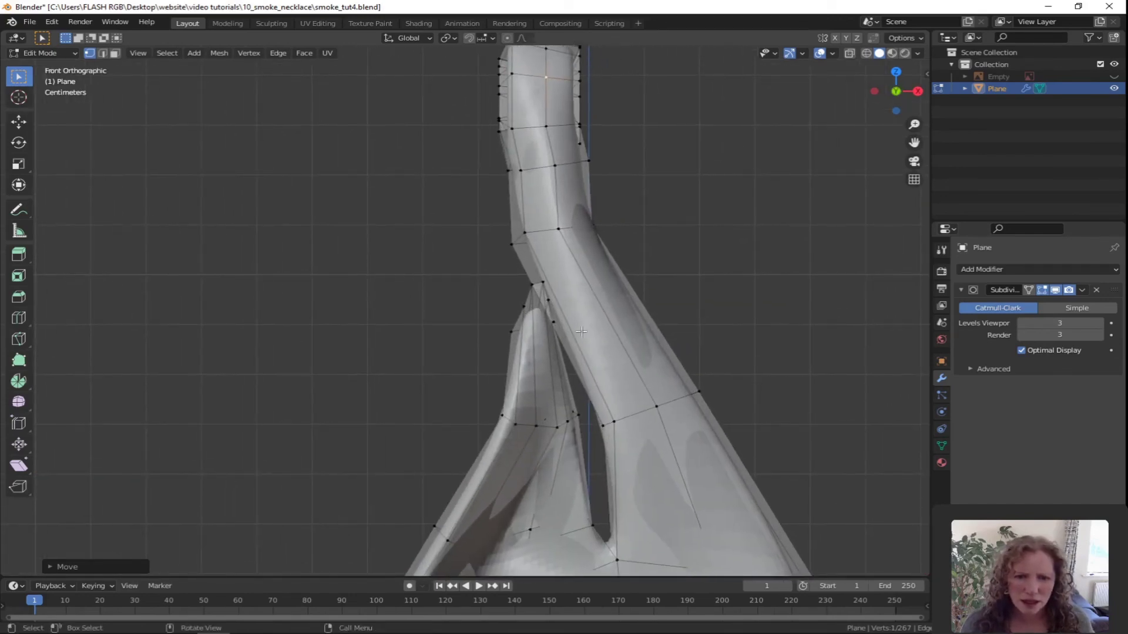
left_click(512, 246)
left_click(523, 233)
left_click(511, 244, "shift")
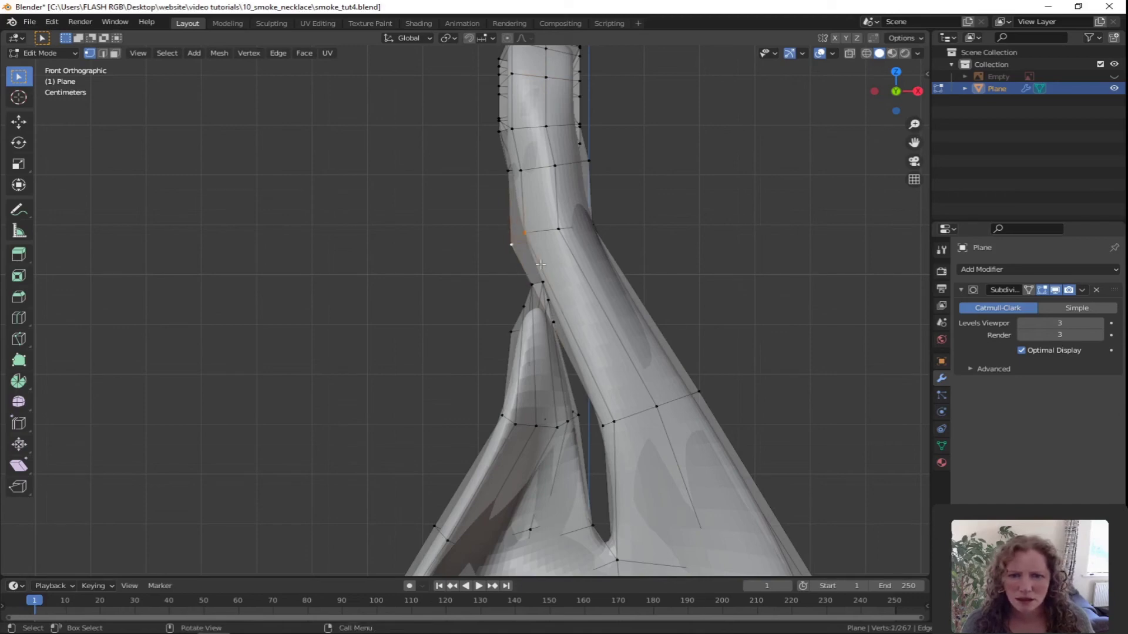
key("g")
key("x")
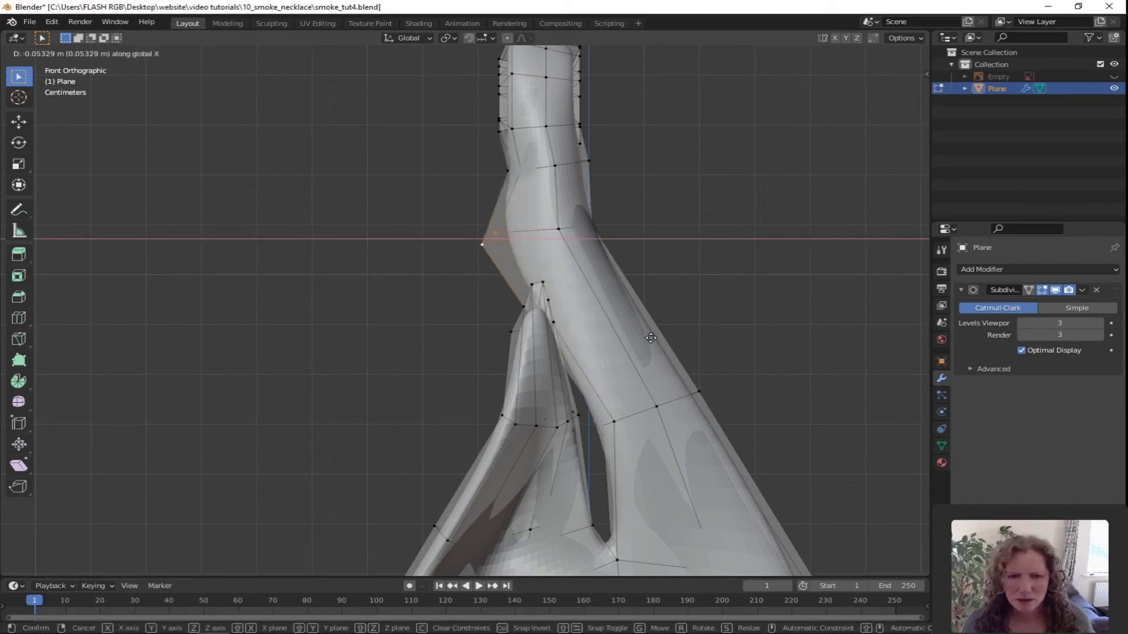
left_click(665, 340)
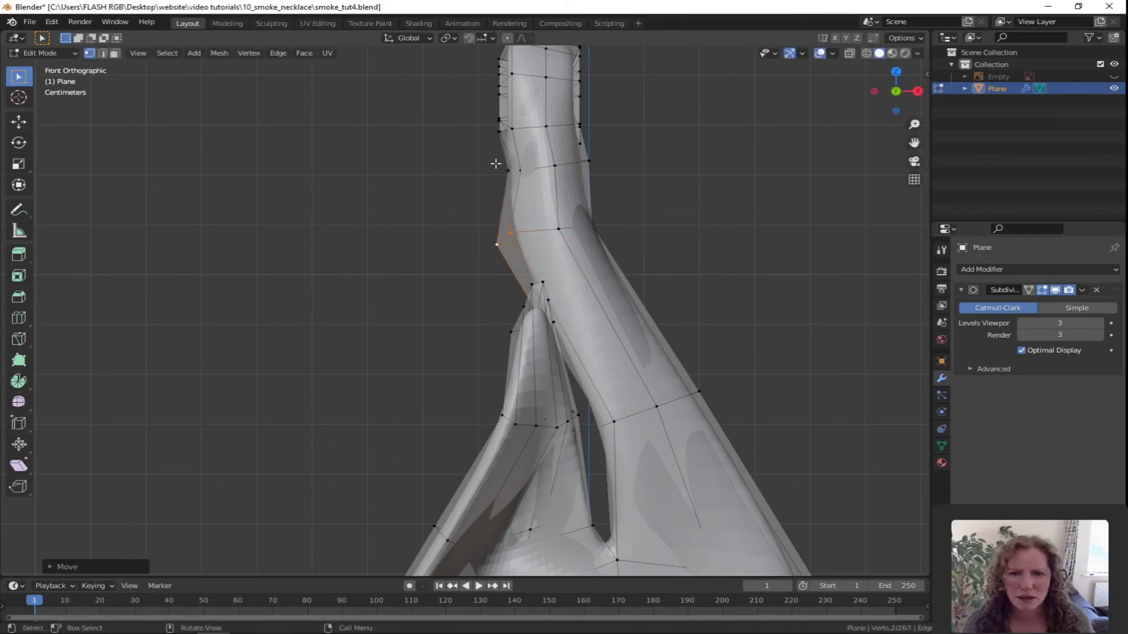
Step: Move the two side vertices one row higher on the strand about 0.04 m along negative X
left_click(513, 171)
key("g")
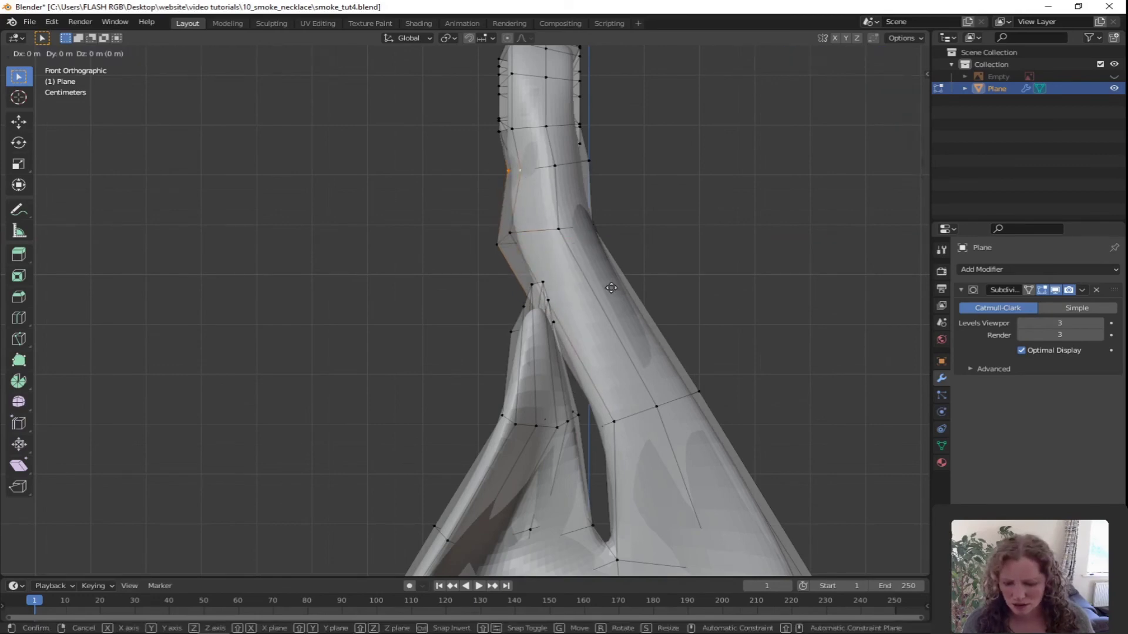
key("x")
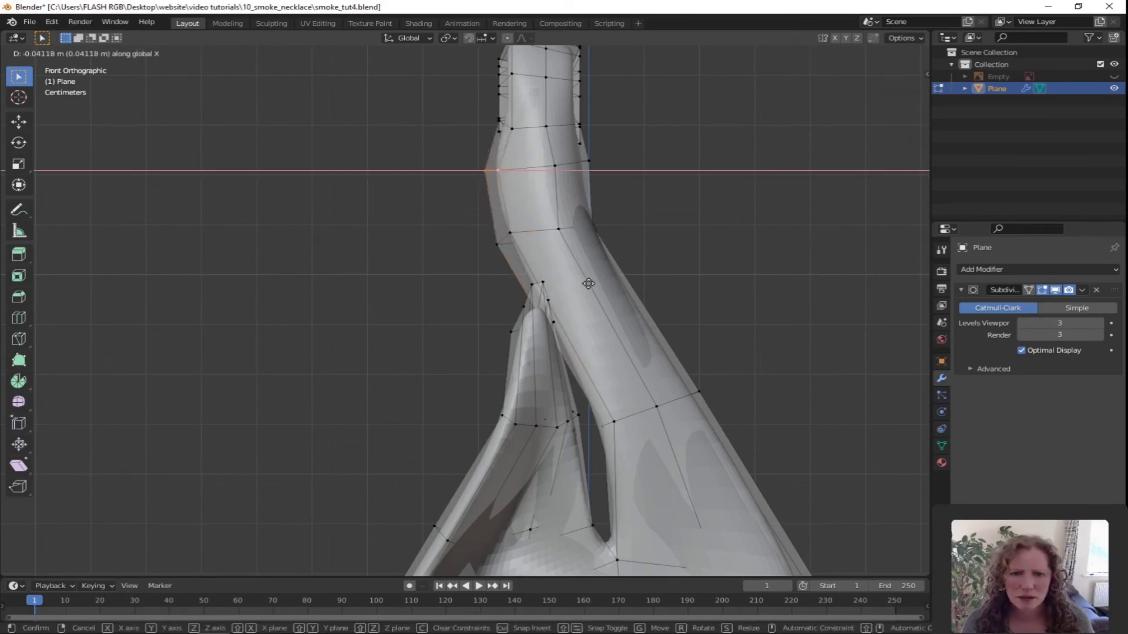
left_click(587, 285)
Step: Select the two side vertices at the base of the hanging loop and move them about 0.02 m along negative X in the front view
scroll(560, 312, "up", 3)
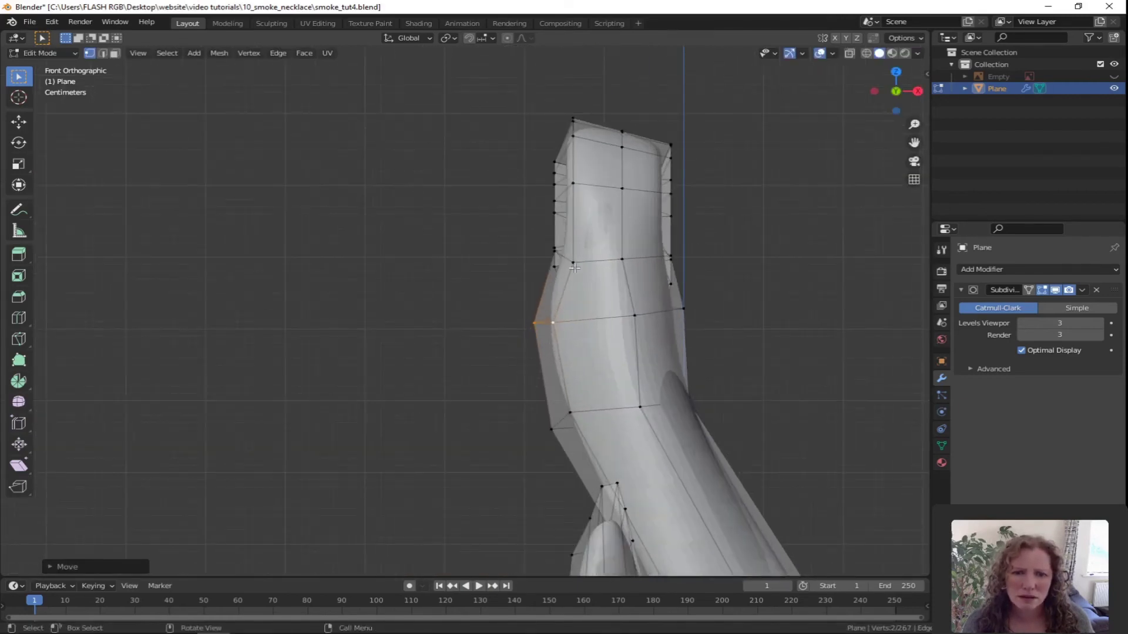
middle_click_drag(574, 267, 579, 269)
left_click(582, 264)
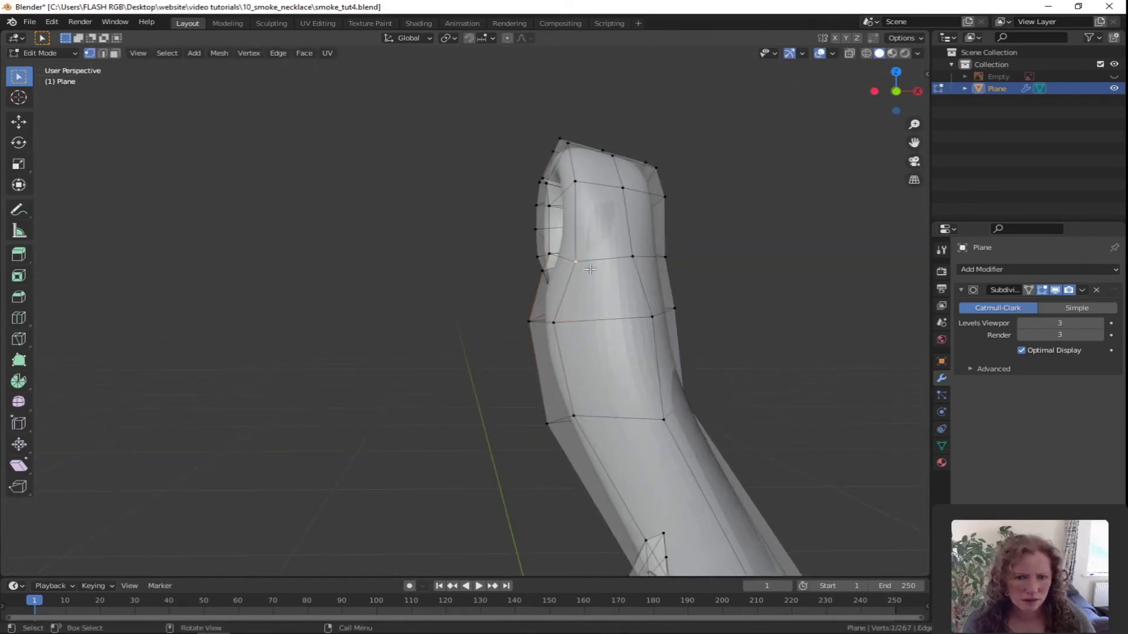
left_click(552, 253, "shift")
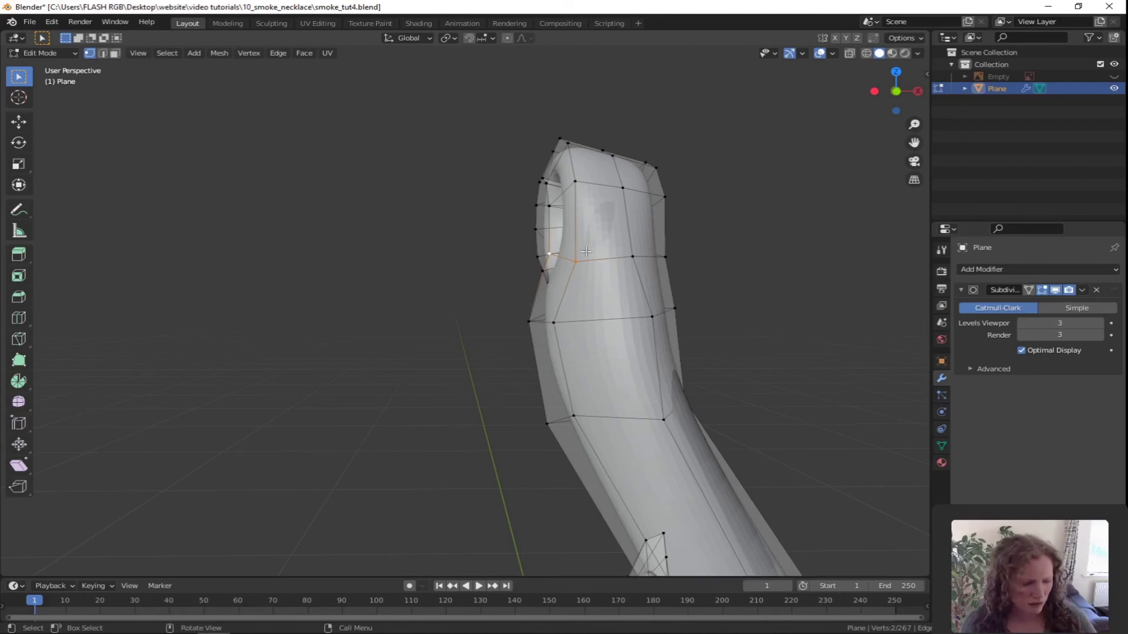
key("KP_3")
key("KP_1")
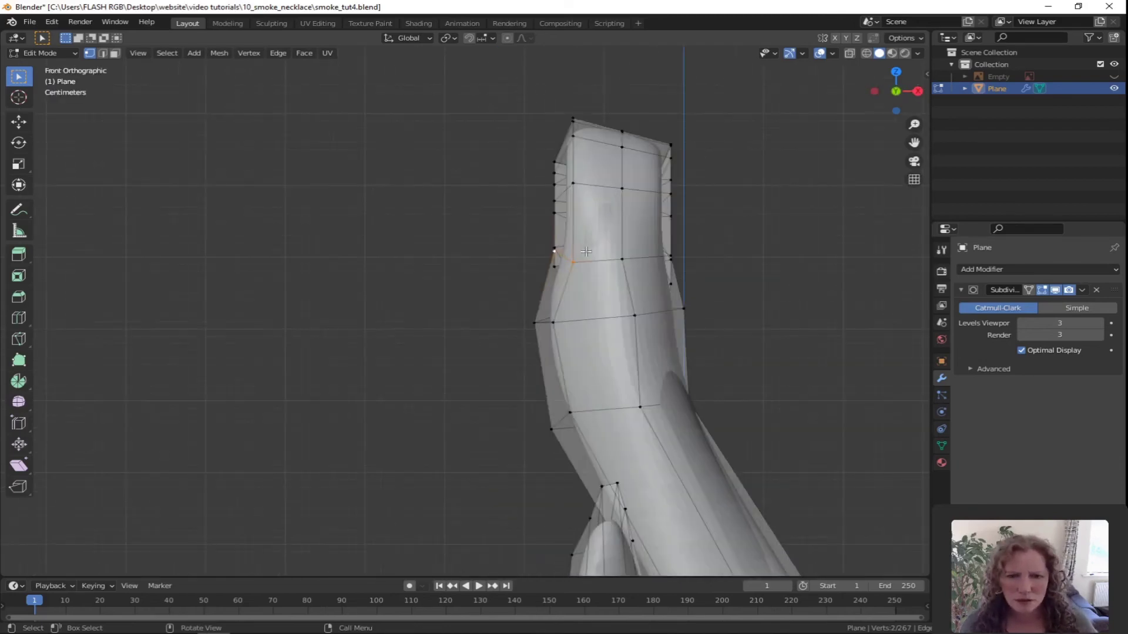
key("g")
key("x")
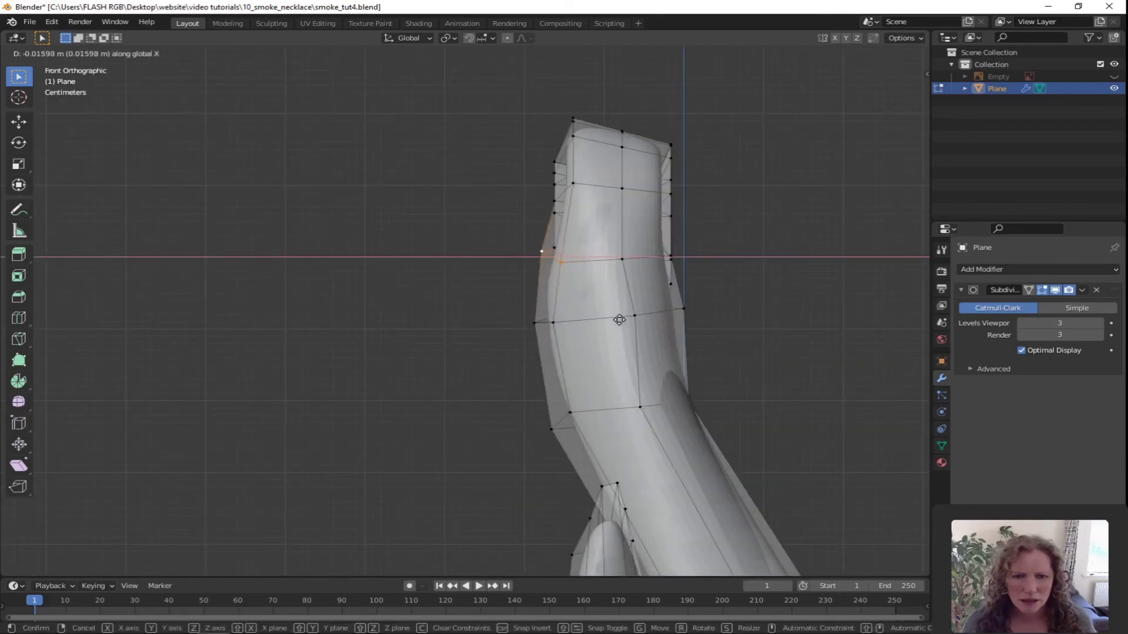
left_click(614, 318)
Step: Shift the next two side vertices up on the hanging loop slightly along negative X in the front view
middle_click_drag(616, 227, 625, 255, "shift")
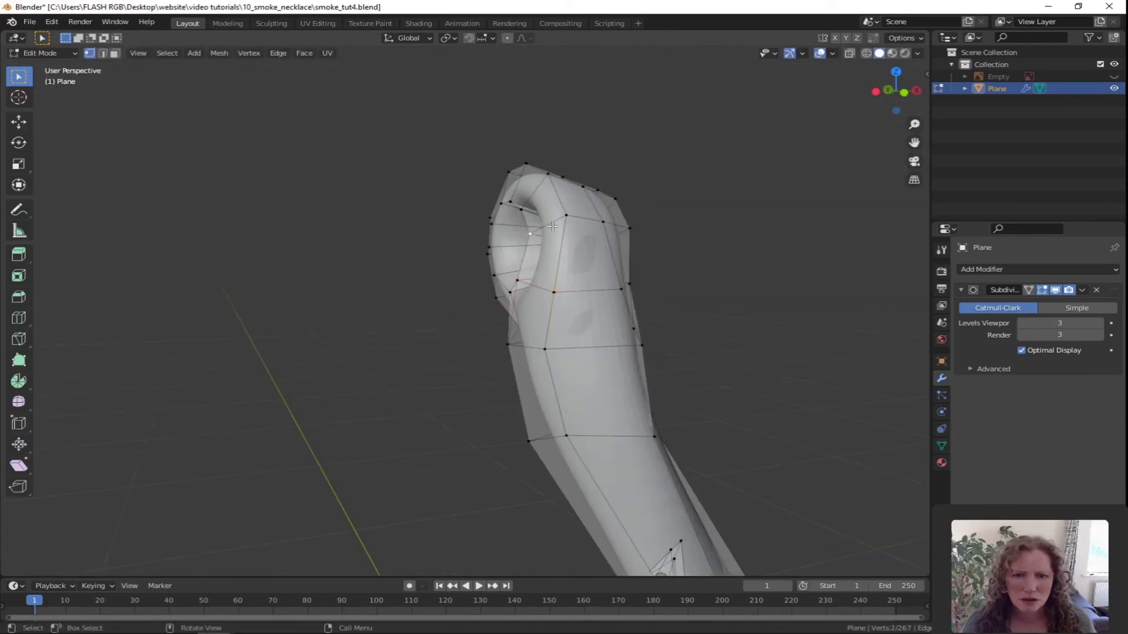
key("KP_1")
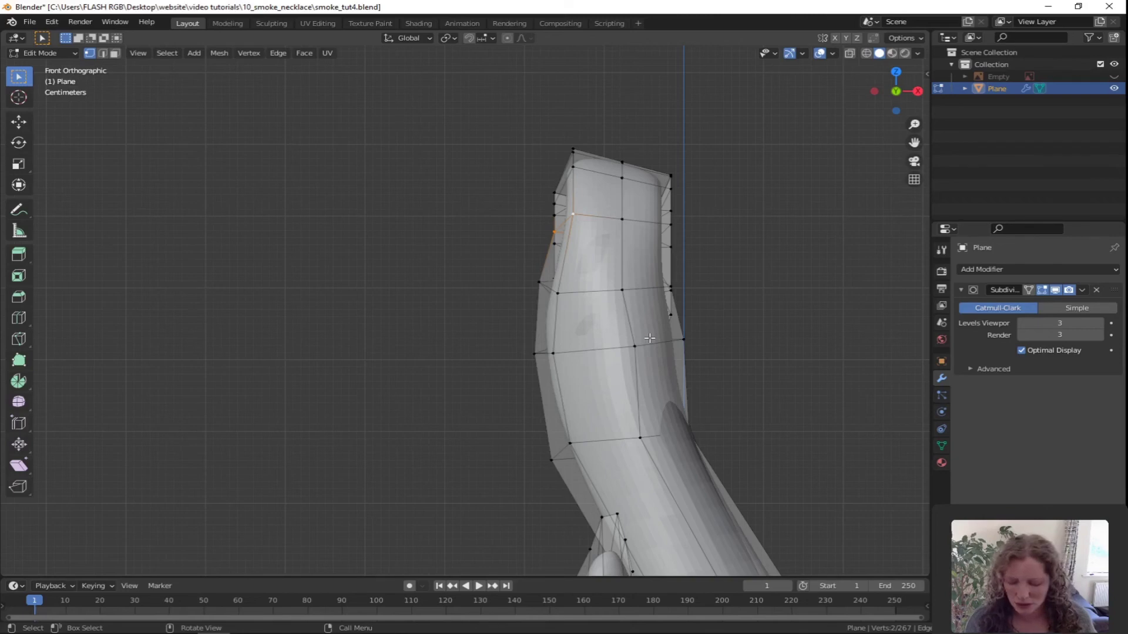
key("g")
key("x")
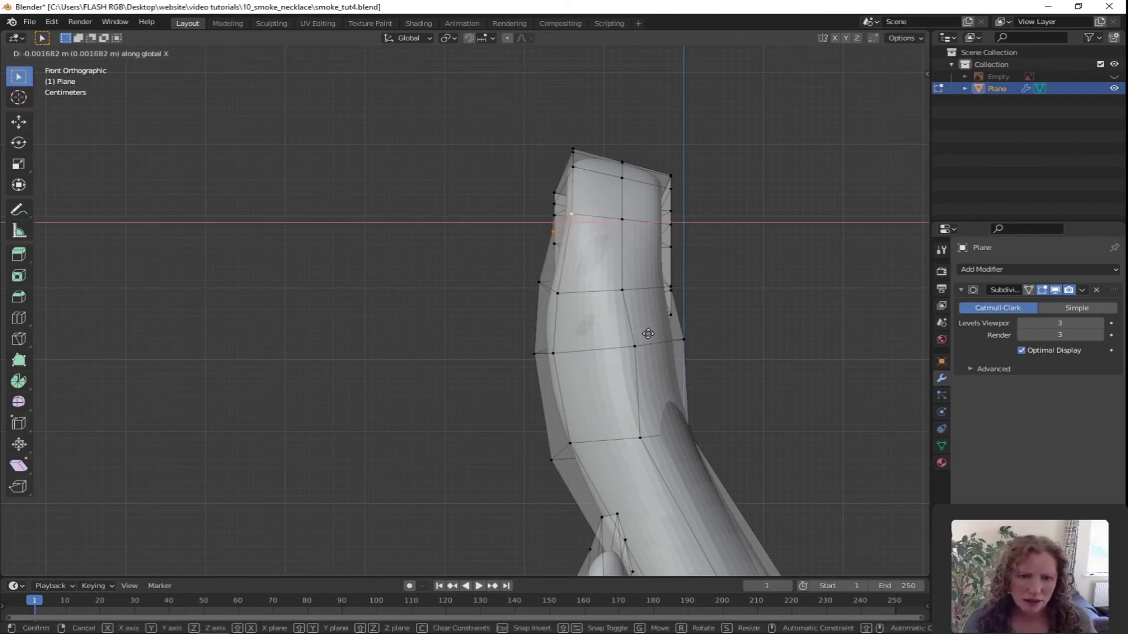
left_click(646, 334)
Step: Move the opposite side's vertex at the strand's bend about 0.042 m outward along positive X
middle_click_drag(704, 340, 631, 306)
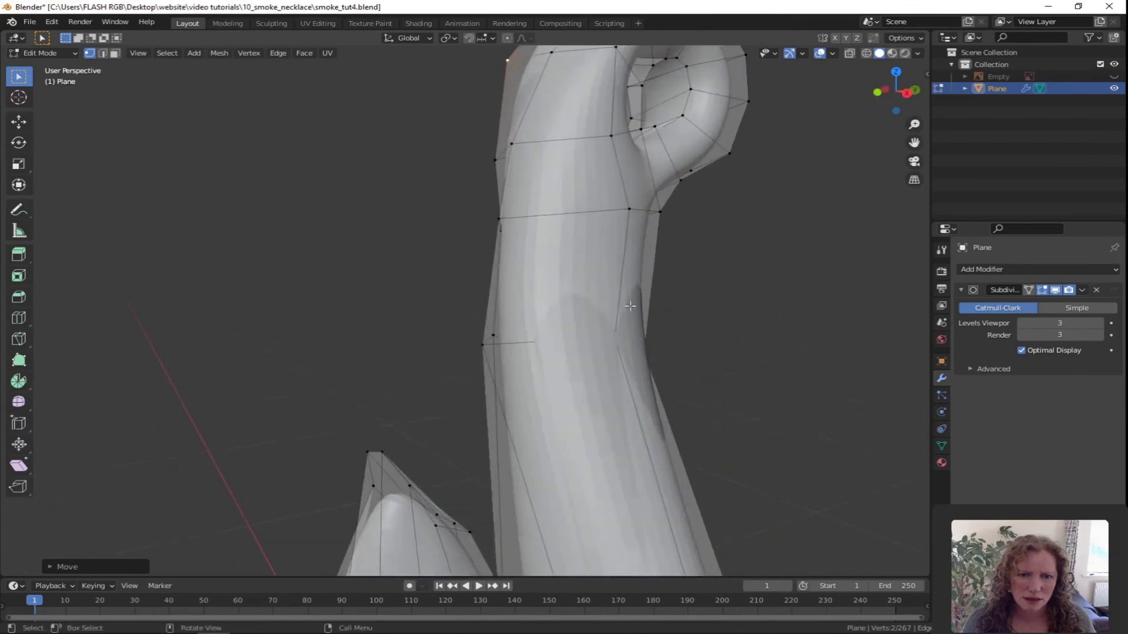
left_click(622, 209)
middle_click_drag(740, 272, 787, 273)
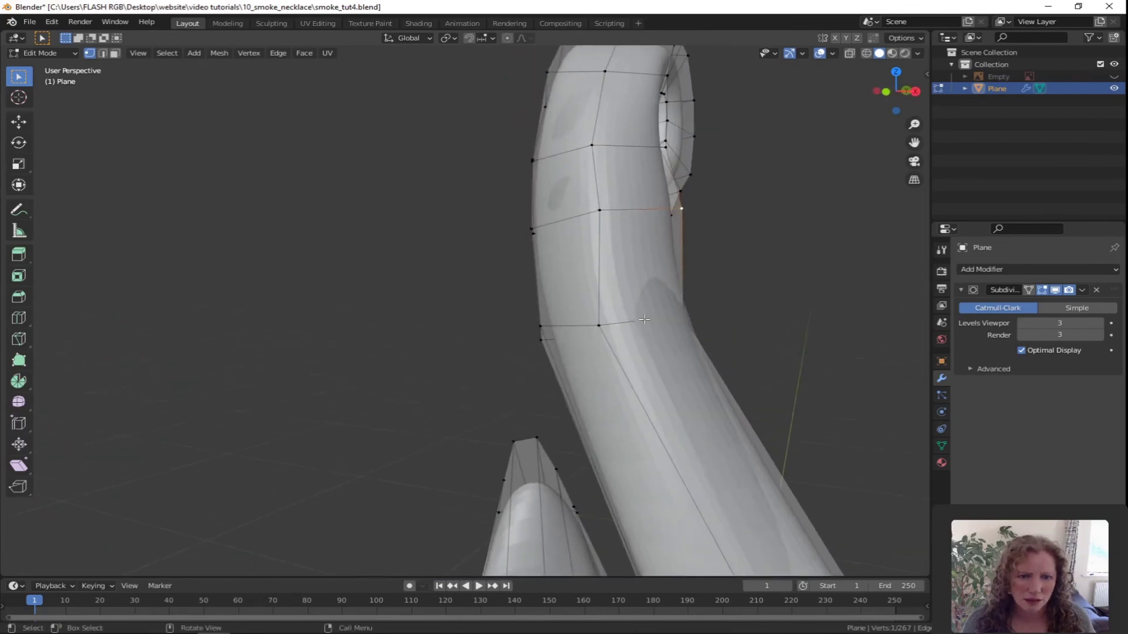
middle_click_drag(640, 321, 690, 339)
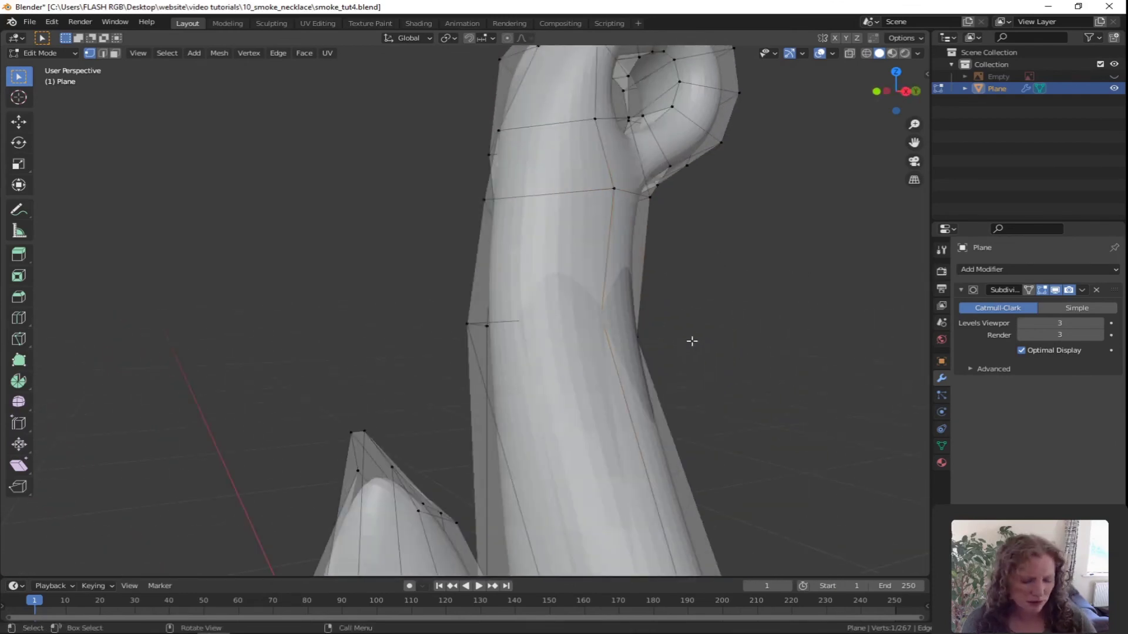
key("KP_1")
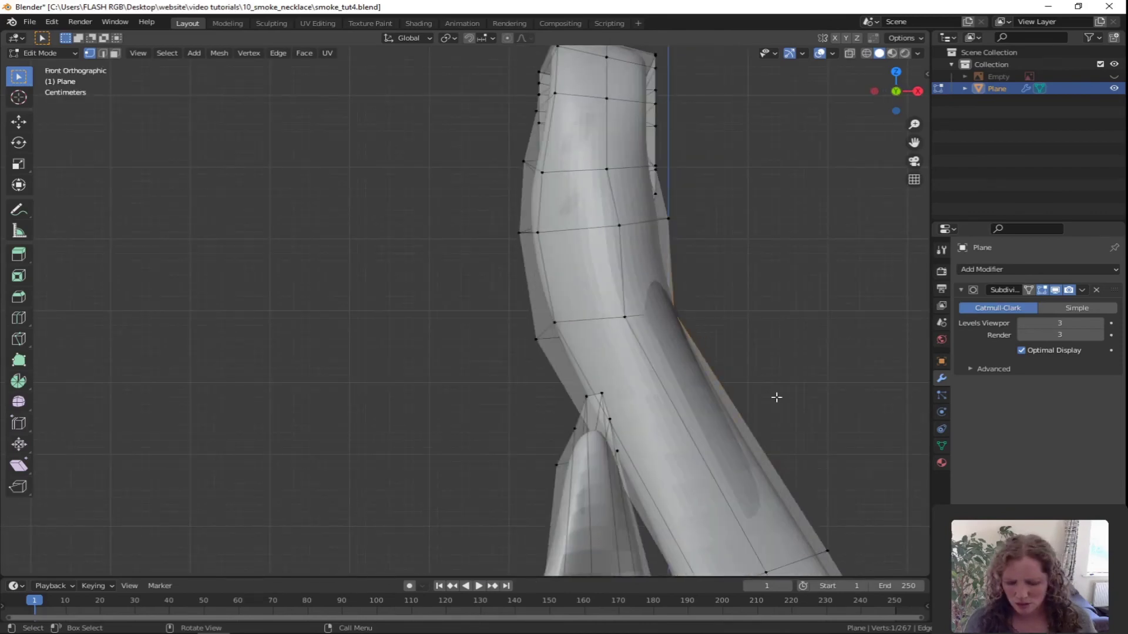
key("g")
key("x")
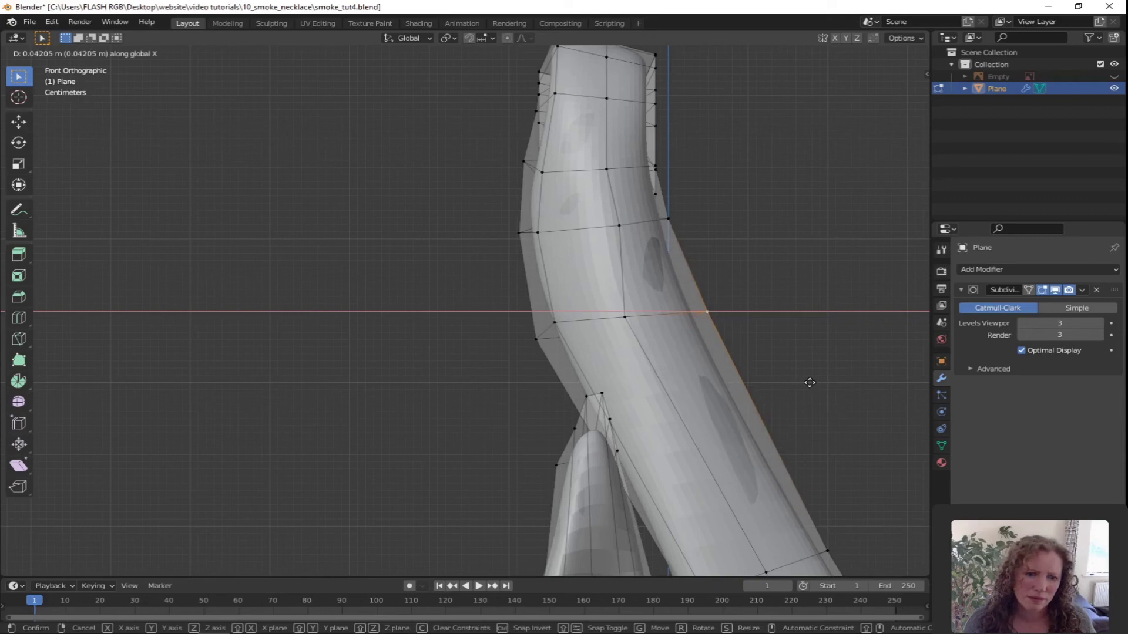
left_click(810, 382)
Step: Move the positive-X side vertex one row above the bend about 0.02 m inward along negative X
middle_click_drag(808, 378, 621, 323)
key("KP_1")
scroll(629, 385, "down", 2)
scroll(723, 499, "up", 3)
key("ctrl+z")
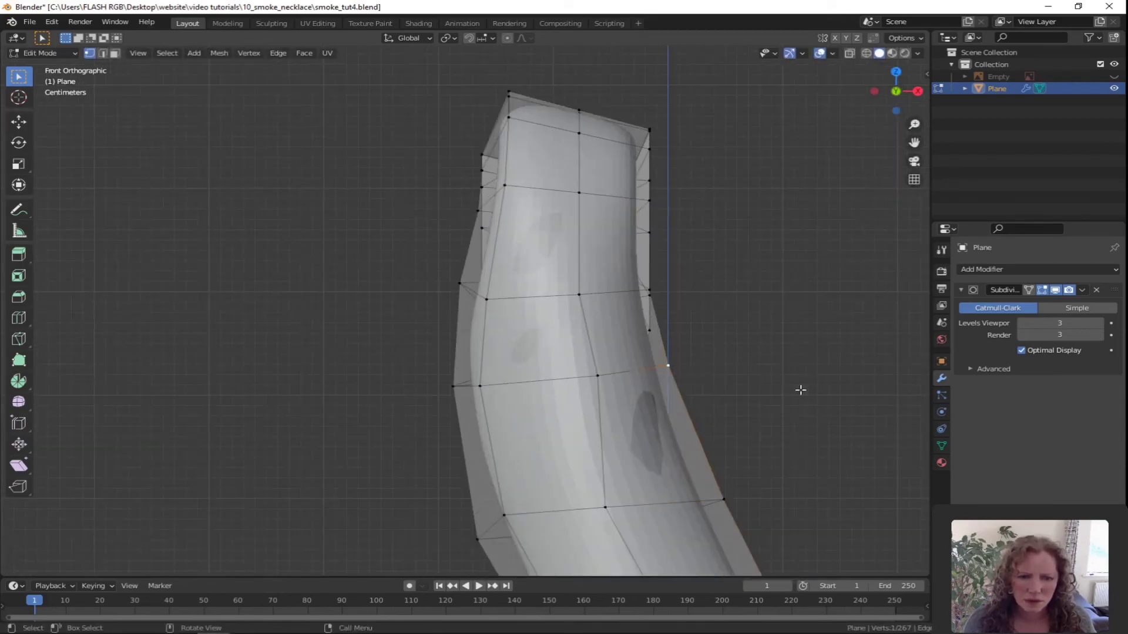
key("g")
key("x")
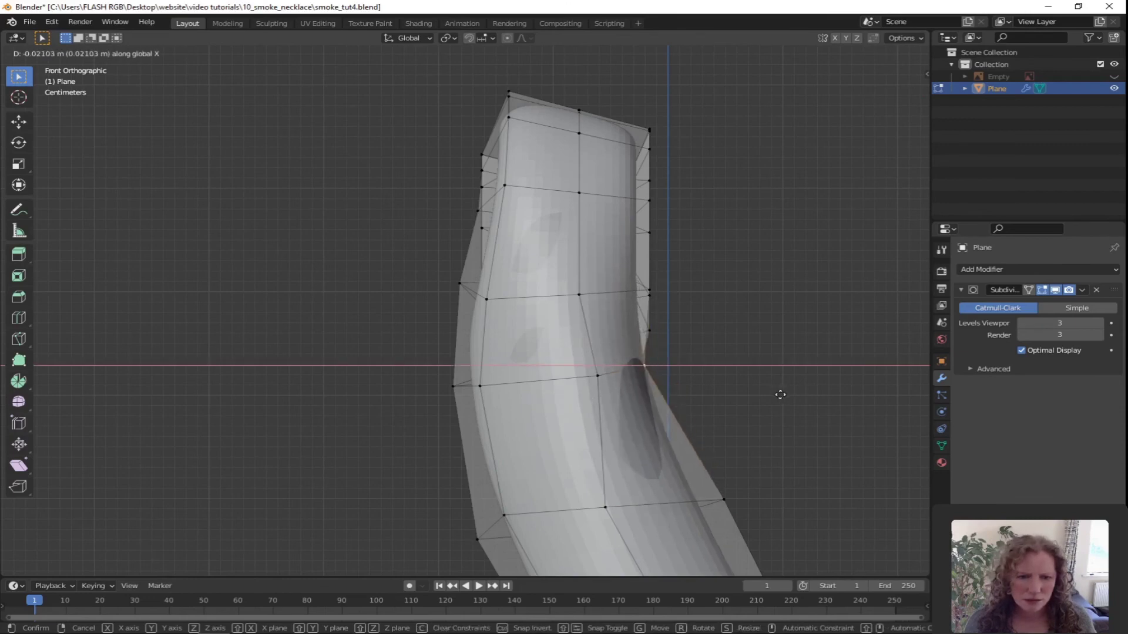
left_click(776, 395)
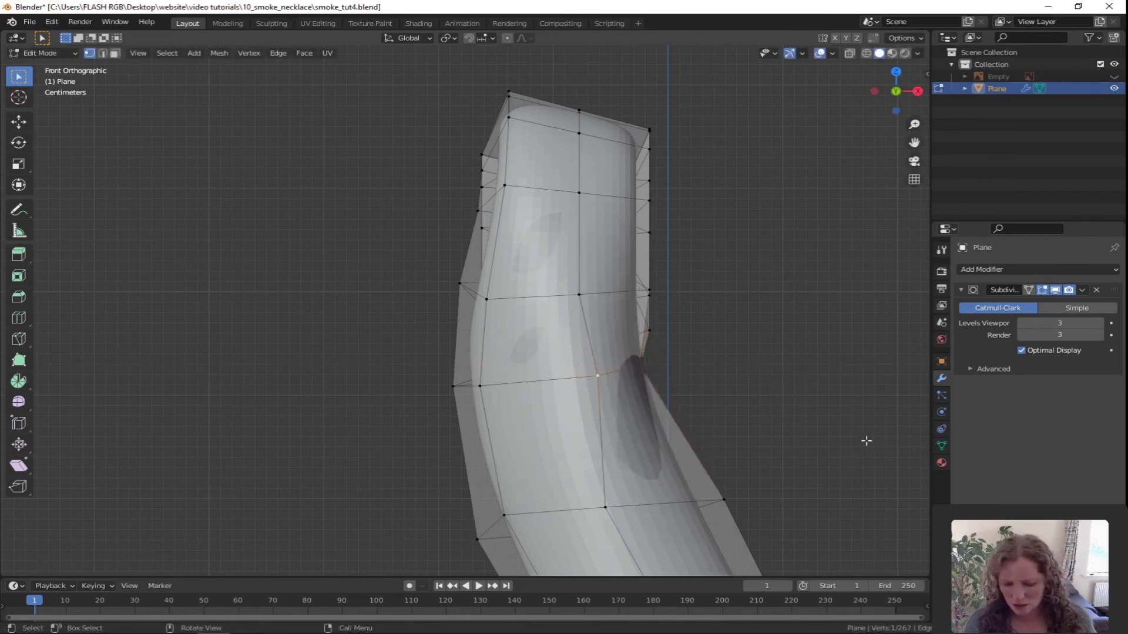
Step: Vertex-slide the centre vertex of the same row toward the negative-X side and check the smoothed strand in Object Mode
key("shift+v")
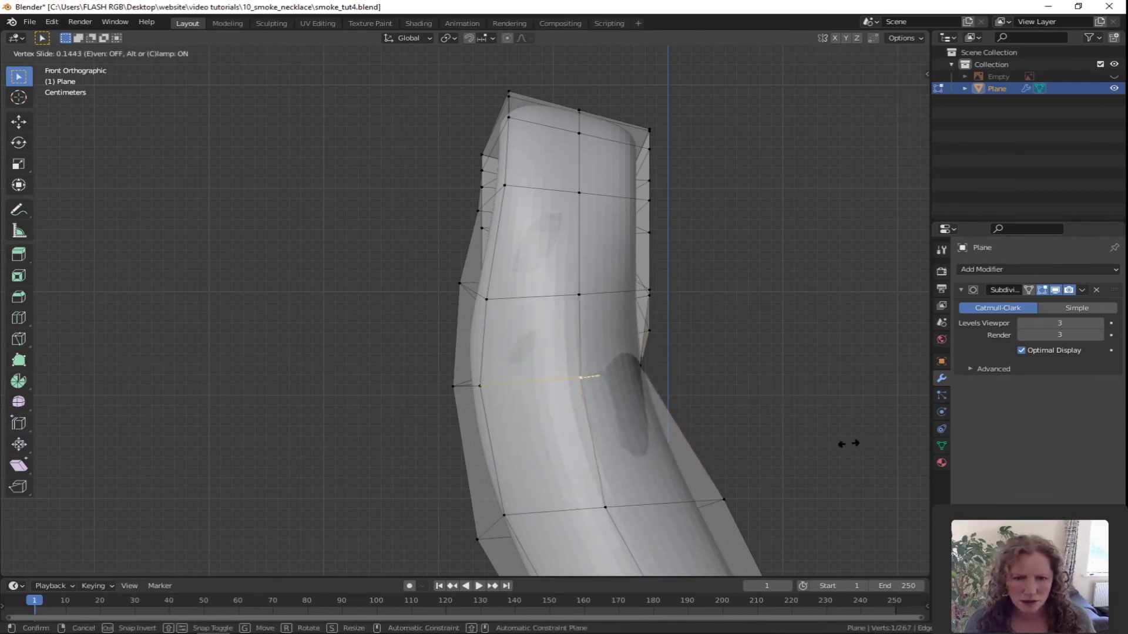
left_click(848, 443)
scroll(834, 429, "down", 5)
key("Tab")
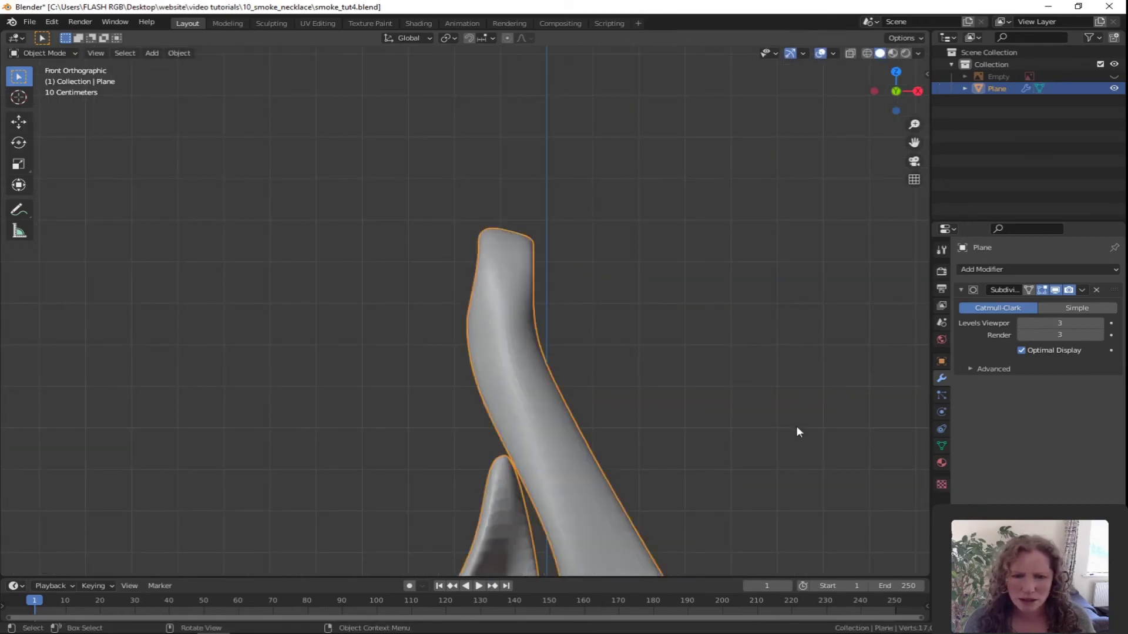
scroll(797, 429, "down", 3)
scroll(513, 365, "up", 5)
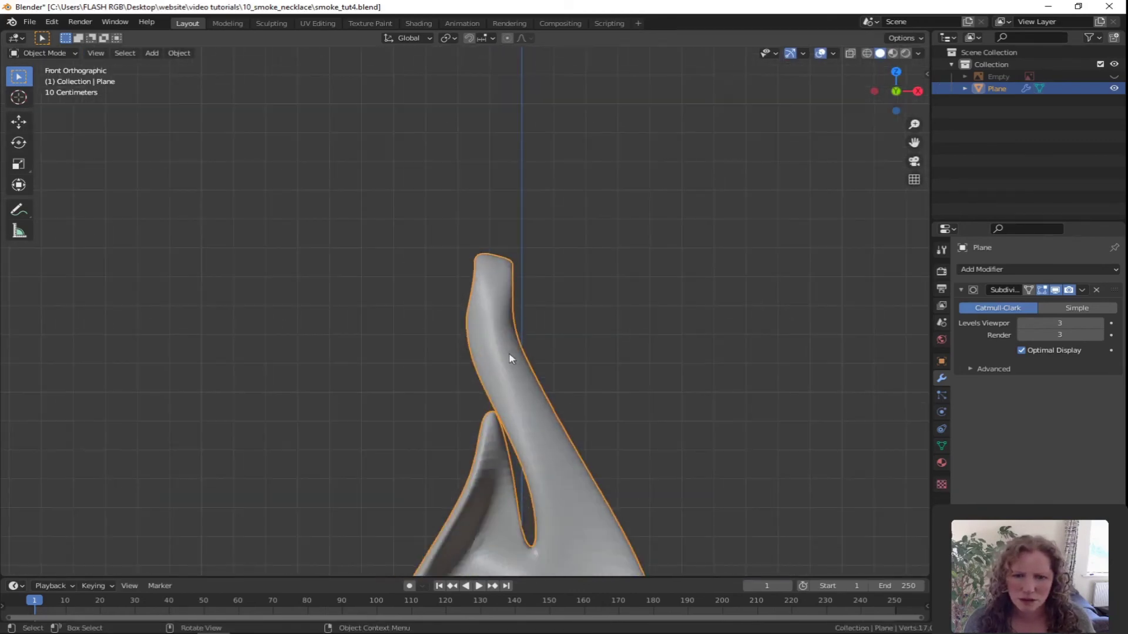
Step: Circle-select the ring of faces on the hanging loop's negative-X side, move them about 0.06 m along negative X, and check the shape in Object Mode
key("Tab")
middle_click_drag(503, 320, 631, 349)
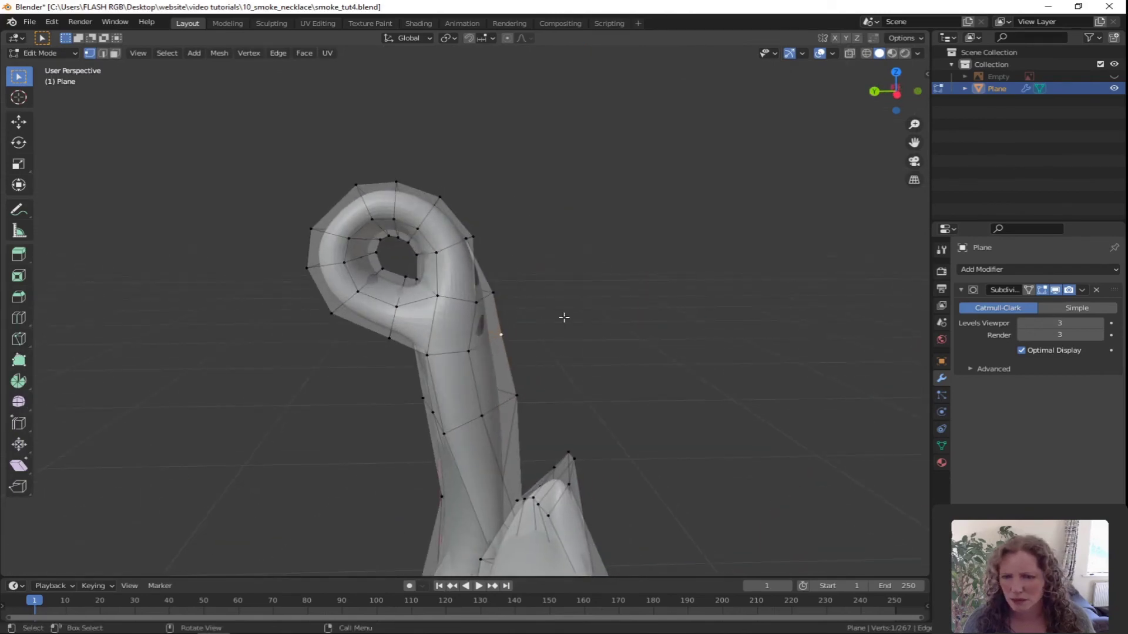
key("3")
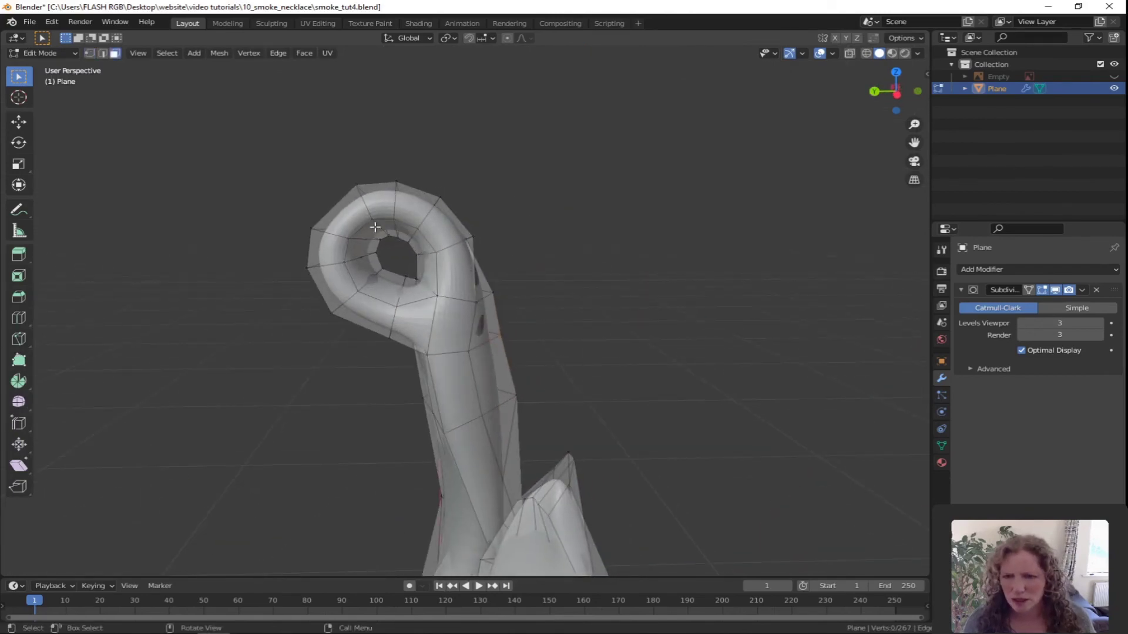
key("c")
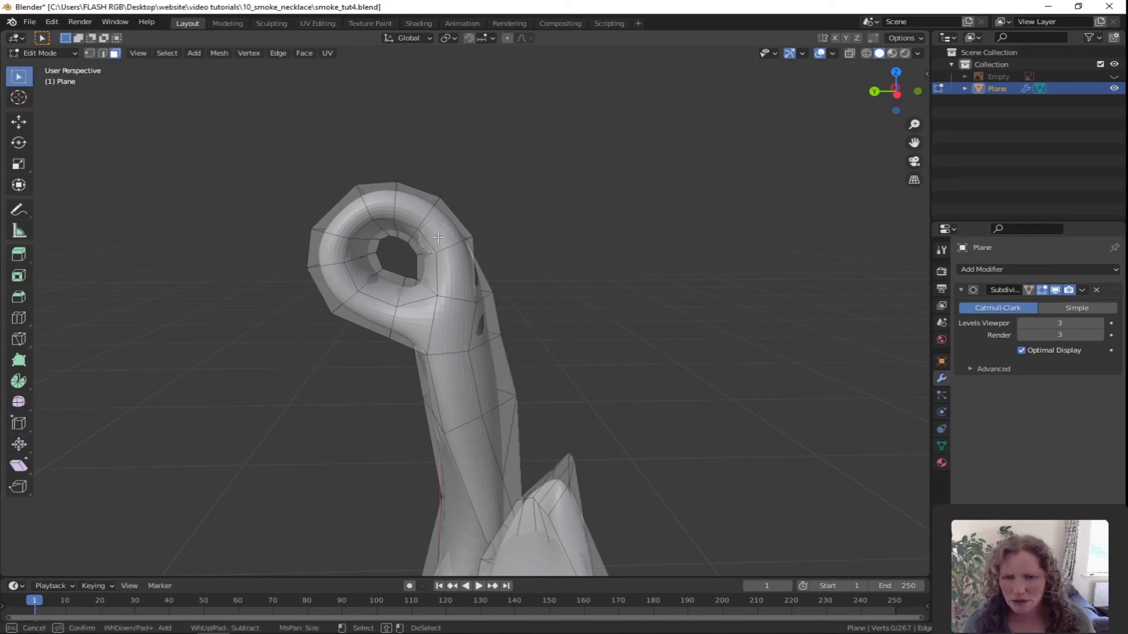
mouse_move(427, 229)
left_mouse_down()
mouse_move(360, 201)
mouse_move(340, 220)
mouse_move(330, 284)
mouse_move(398, 322)
left_mouse_up()
key("Escape")
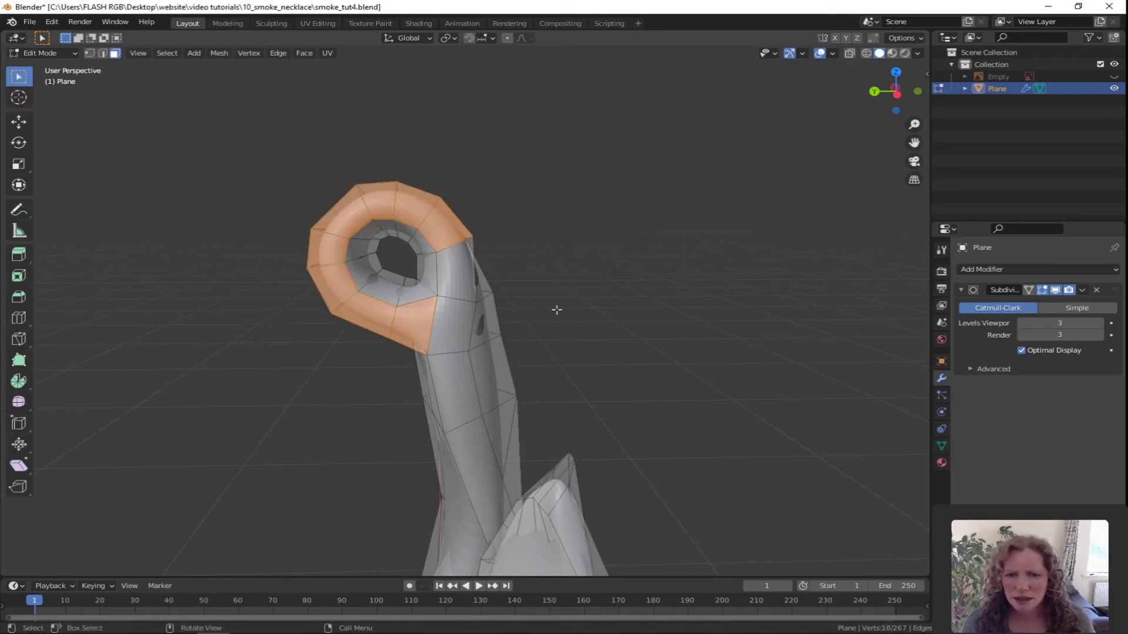
key("KP_1")
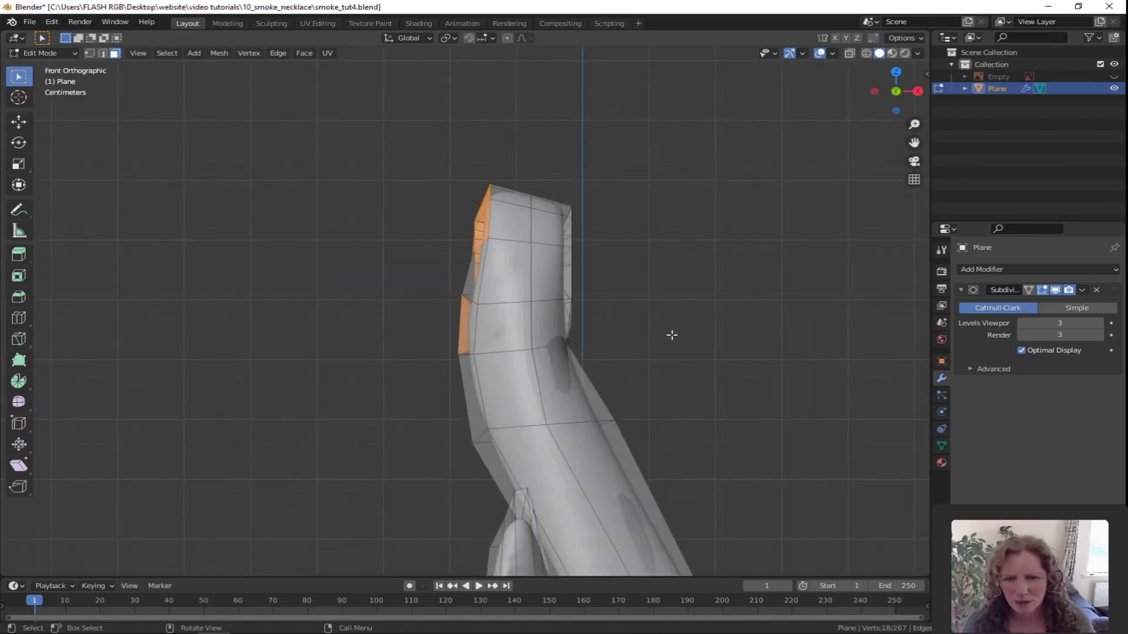
key("g")
key("x")
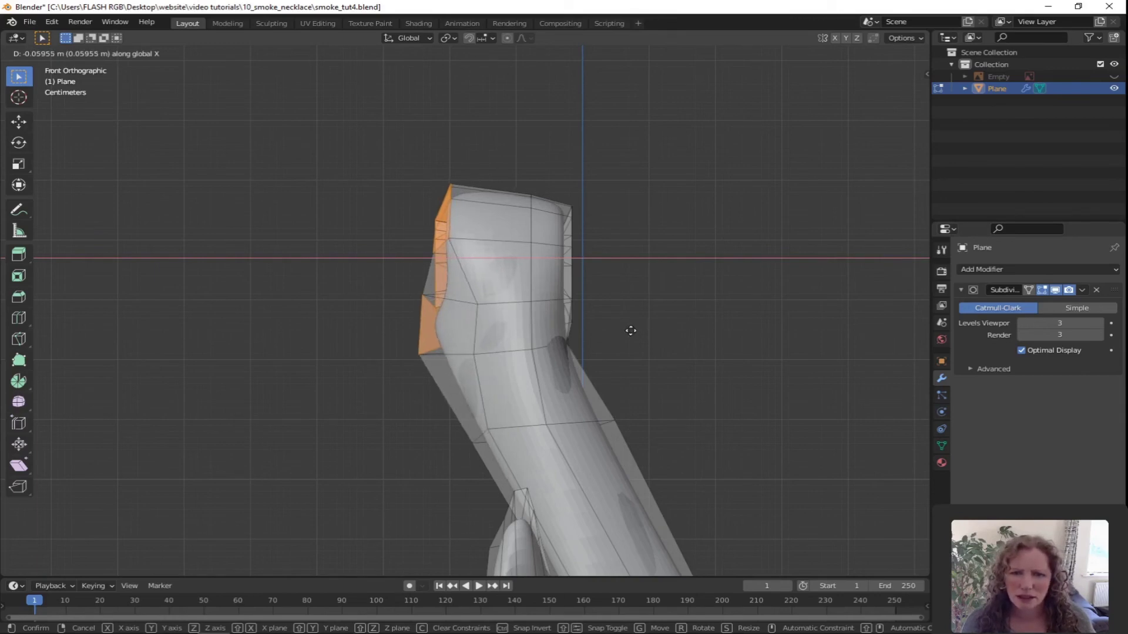
left_click(630, 330)
key("Tab")
scroll(664, 360, "down", 5)
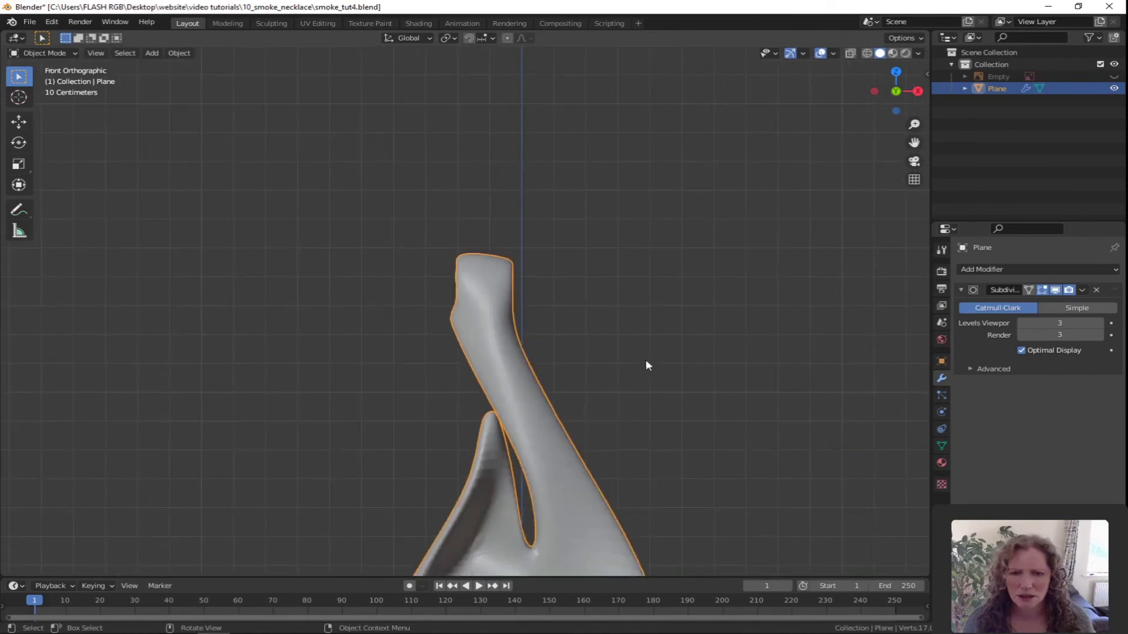
scroll(532, 347, "up", 8)
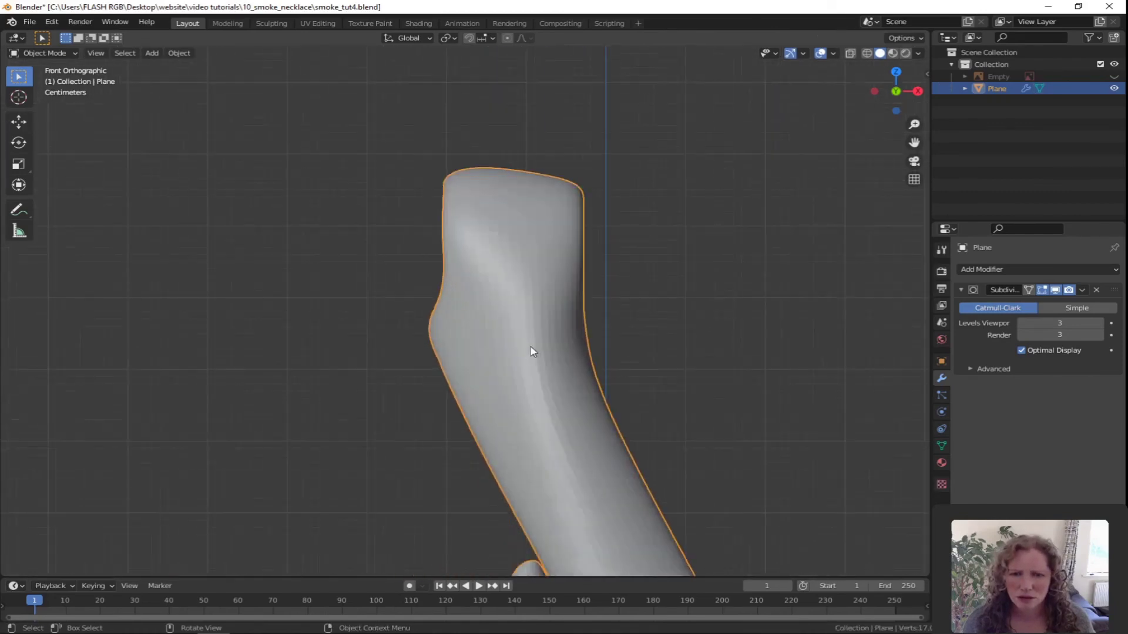
Step: Deselect the inner rim vertices on the hanging loop's negative-X side and move the remaining outer rim about 0.01 m along negative X
key("Tab")
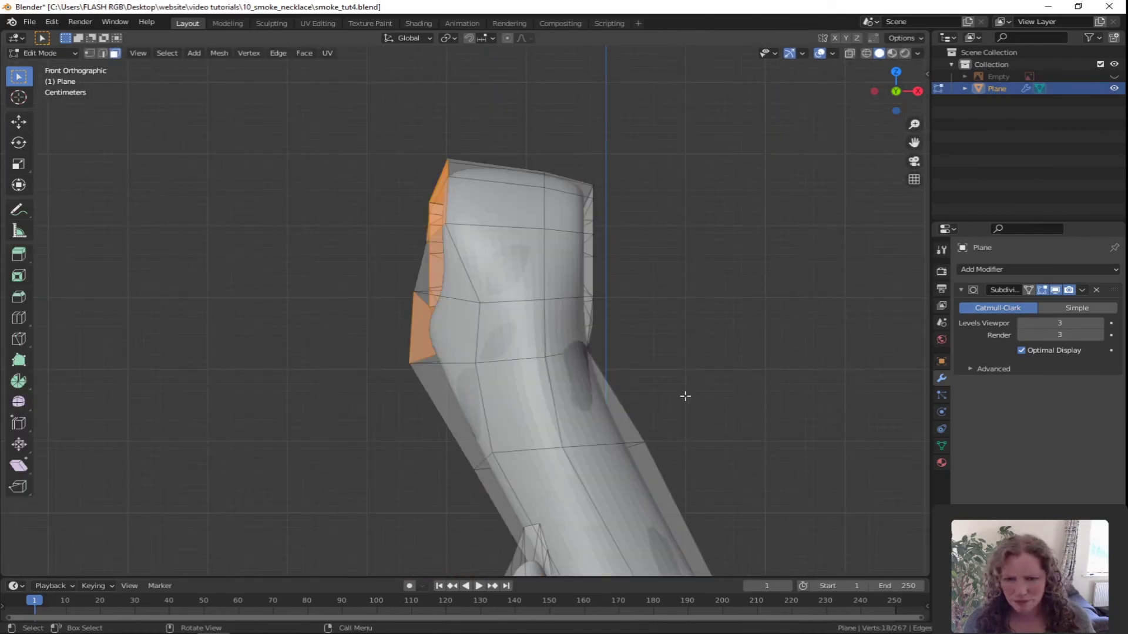
middle_click_drag(685, 396, 812, 435)
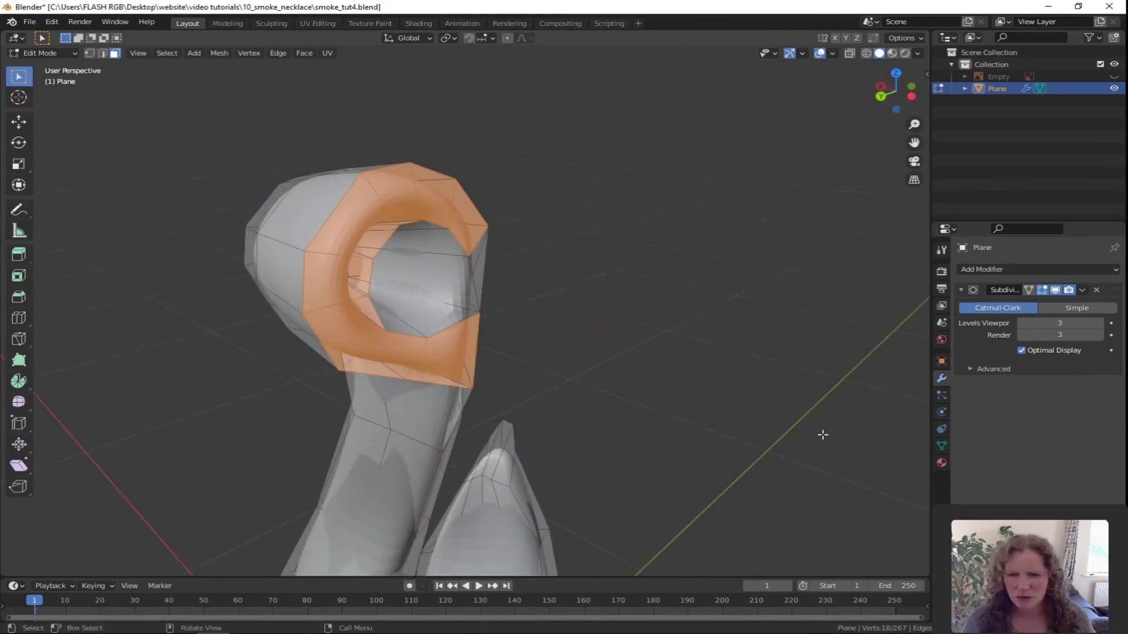
key("1")
scroll(429, 299, "down", 2)
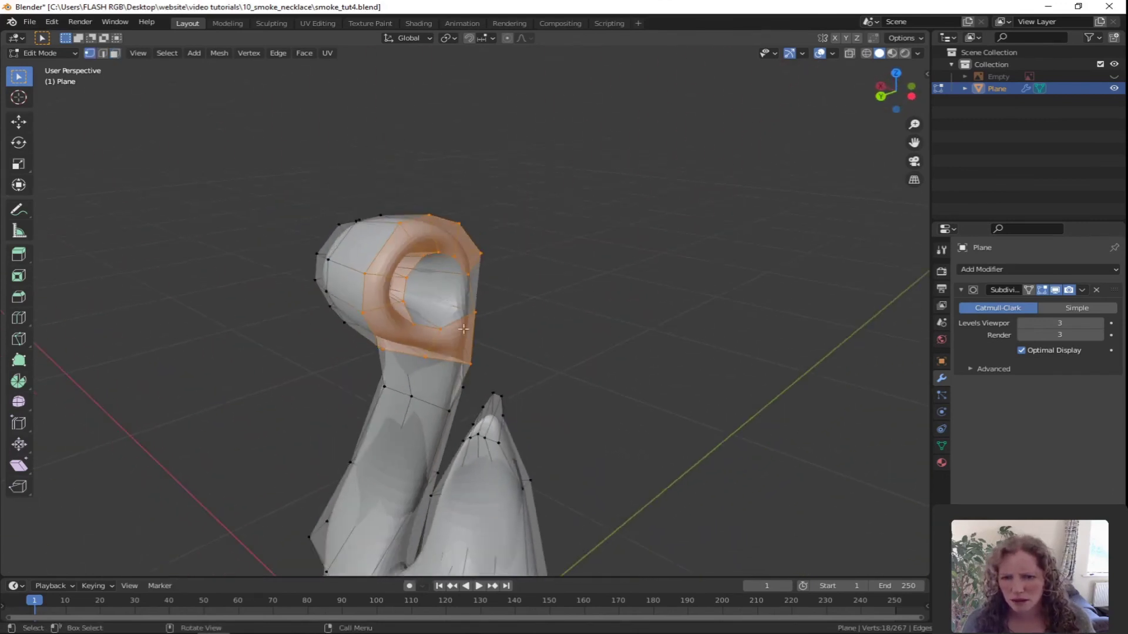
key("c")
left_click(473, 313, "shift")
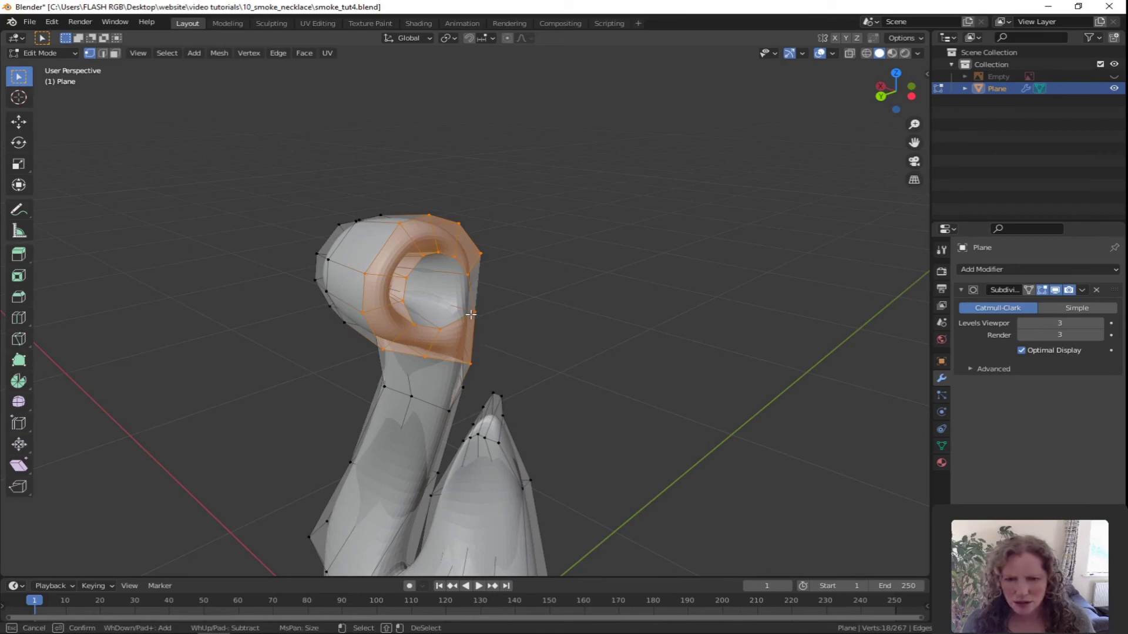
mouse_move(437, 327)
left_mouse_down("shift")
mouse_move(404, 325)
mouse_move(408, 283)
mouse_move(427, 256)
mouse_move(454, 249)
mouse_move(465, 263)
mouse_move(464, 278)
mouse_move(463, 261)
mouse_move(447, 257)
mouse_move(407, 276)
left_mouse_up("shift")
right_click(446, 324)
middle_click_drag(569, 350, 438, 364)
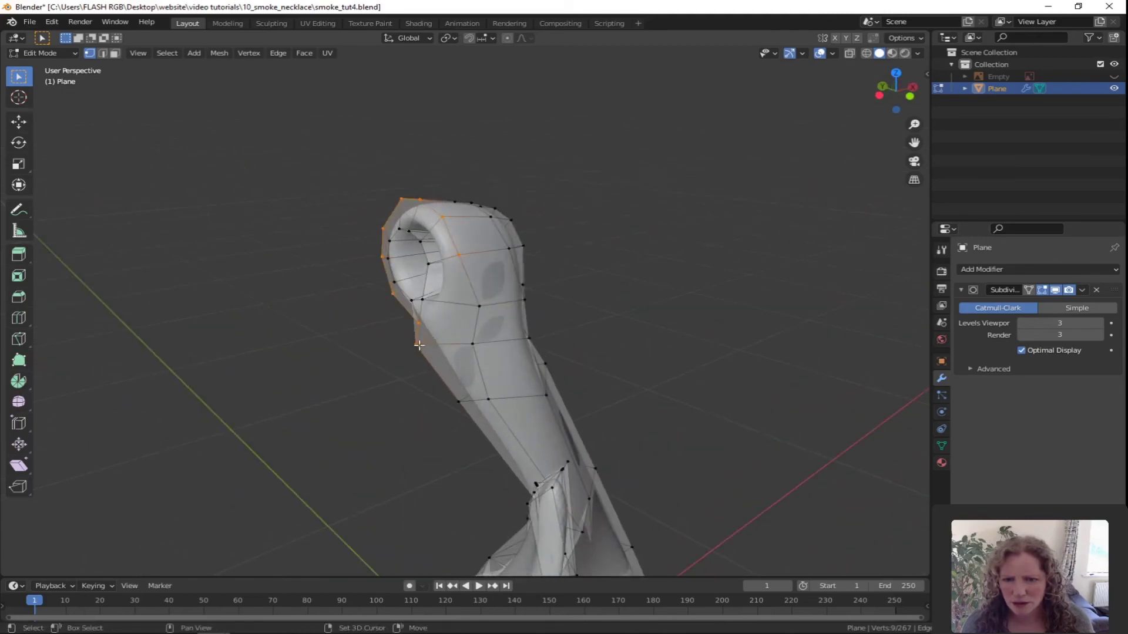
key("KP_1")
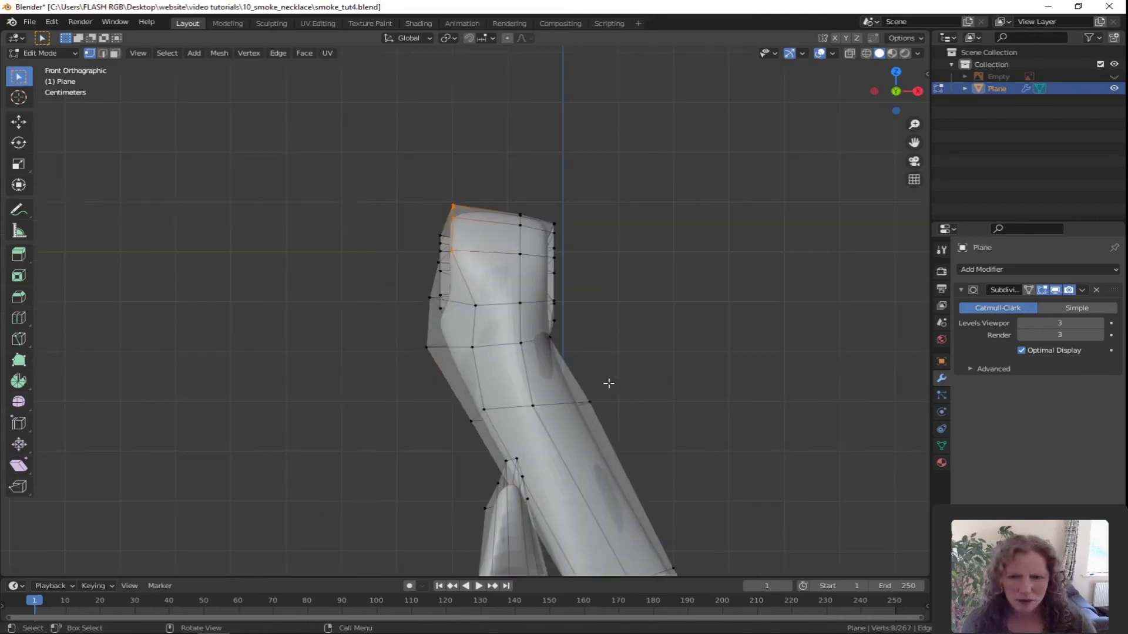
key("g")
key("x")
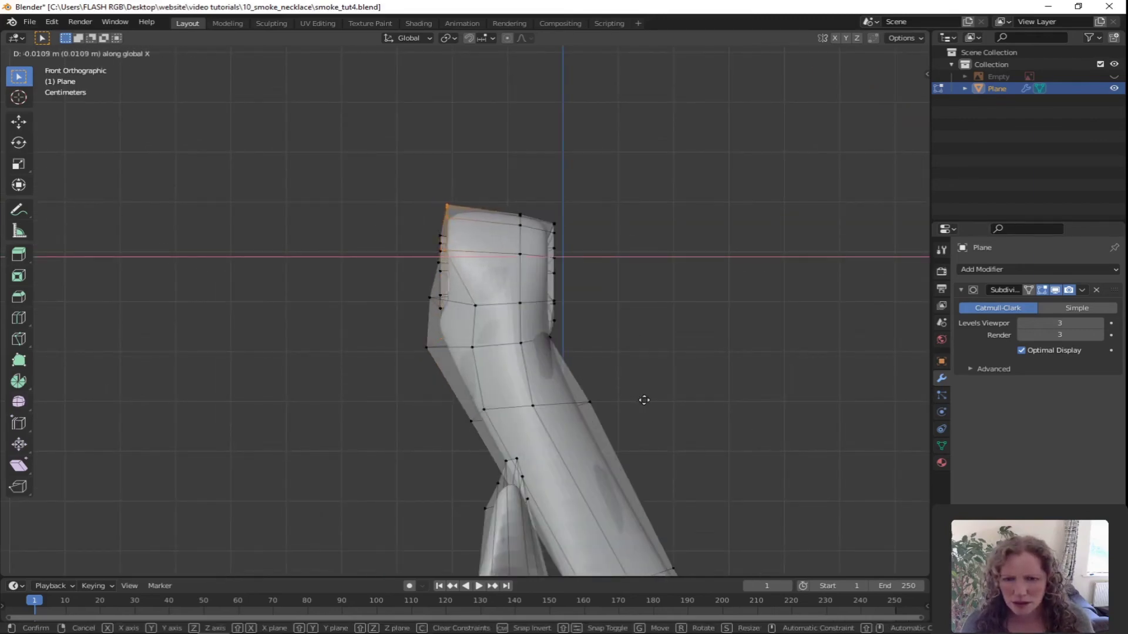
left_click(635, 400)
Step: Move the vertex just below the loop's opening about 0.008 m along negative X and check the smoothed shape in Object Mode
middle_click_drag(635, 400, 488, 359)
left_click(433, 306)
key("g")
key("x")
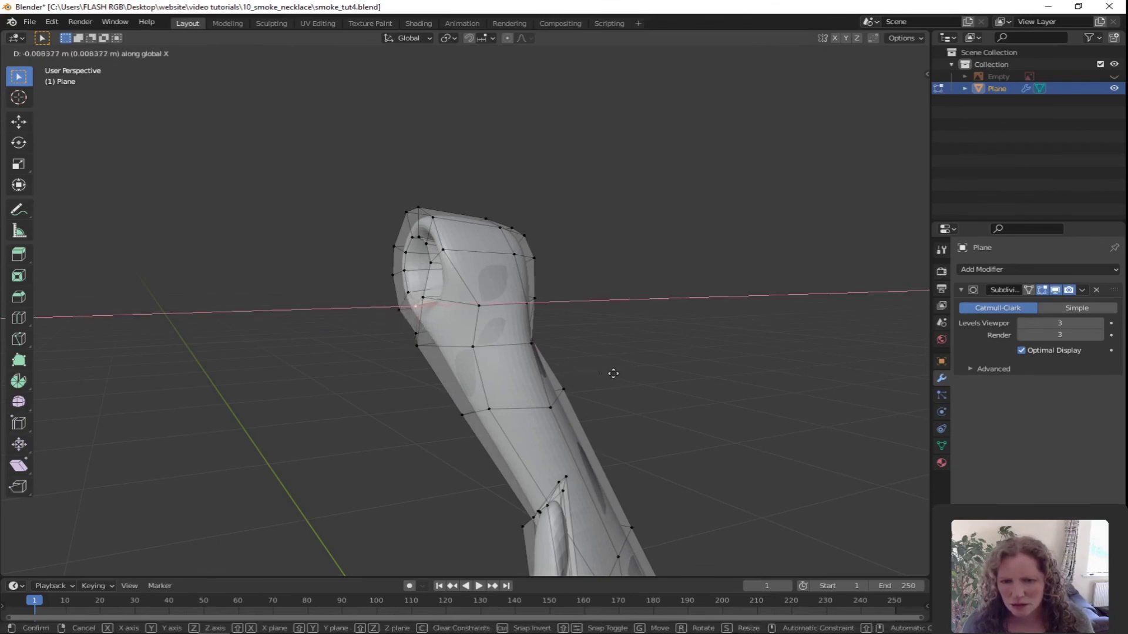
left_click(612, 373)
middle_click_drag(536, 380, 725, 380)
key("Tab")
middle_click_drag(650, 392, 453, 294)
scroll(424, 292, "up", 3)
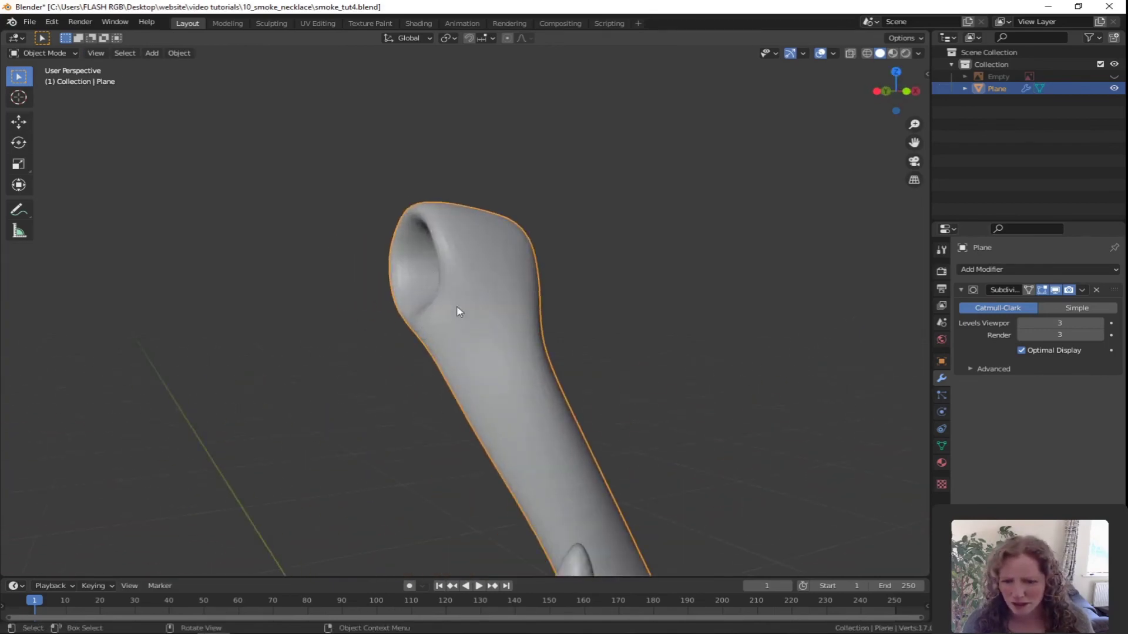
Step: Move the front-face vertex where the strand meets the loop along negative X, almost to the loop's edge, and view it from the front
key("Tab")
middle_click_drag(493, 342, 467, 342)
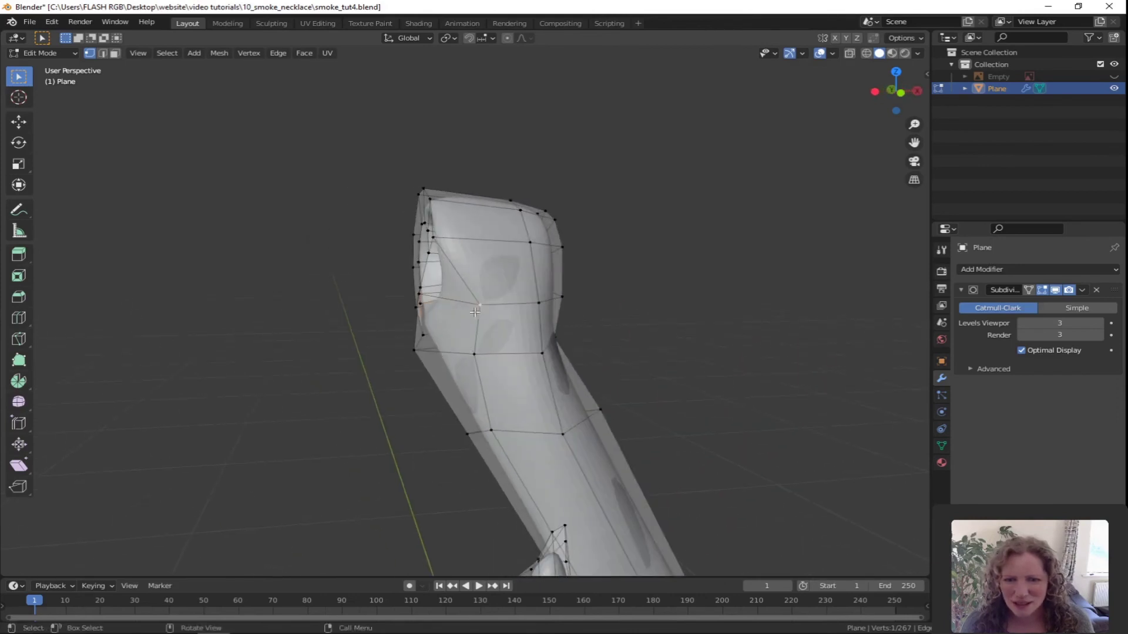
key("g")
key("x")
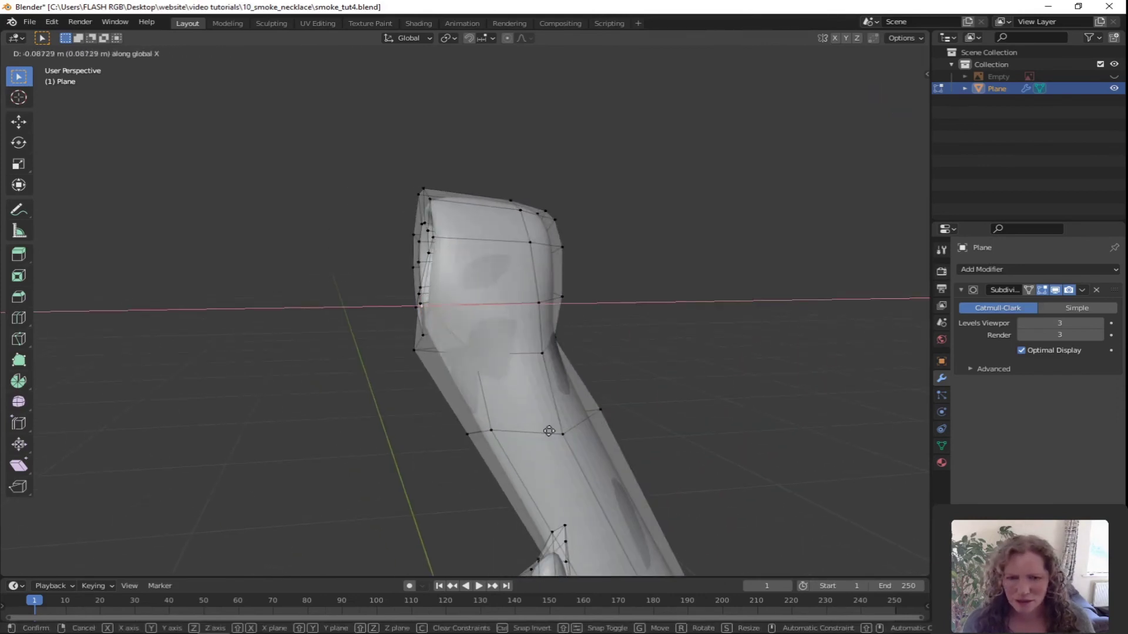
left_click(568, 429)
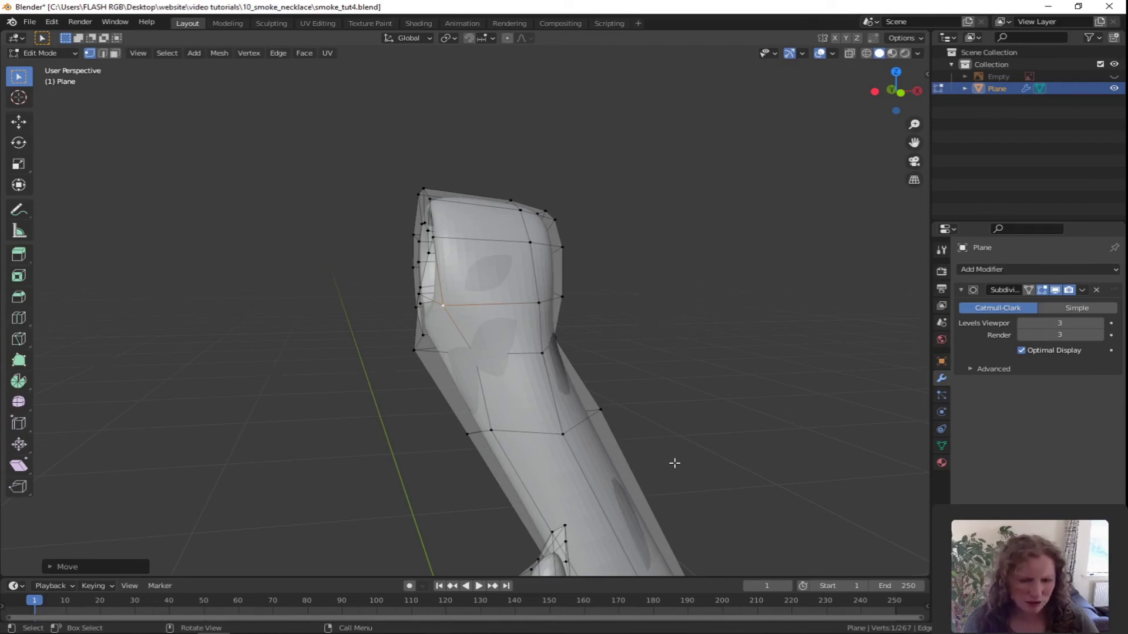
key("KP_1")
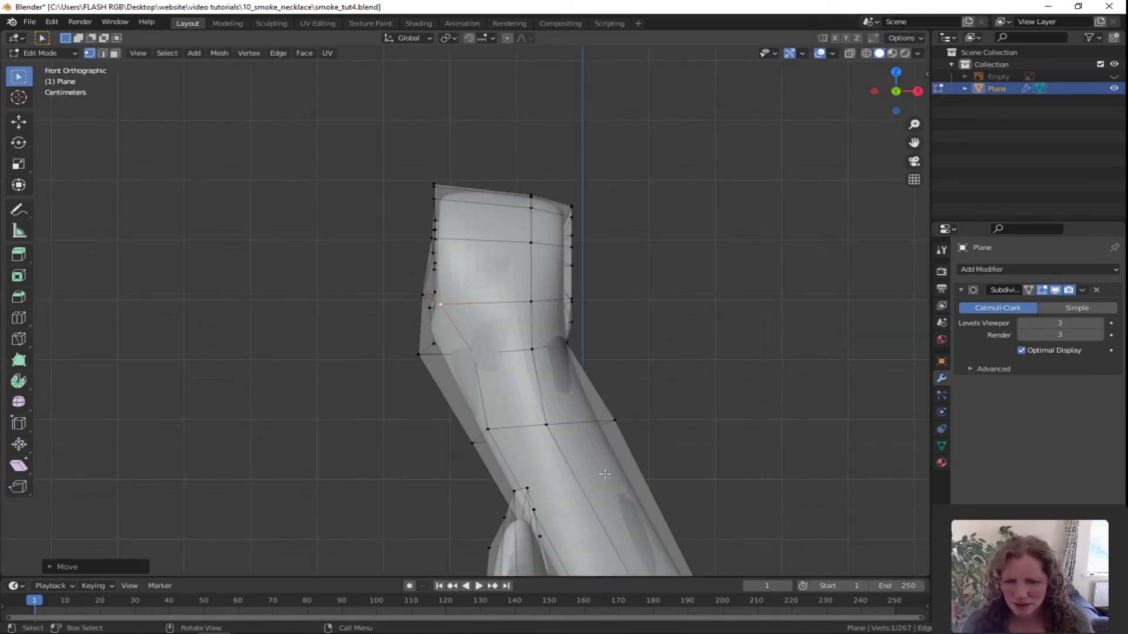
key("g")
key("x")
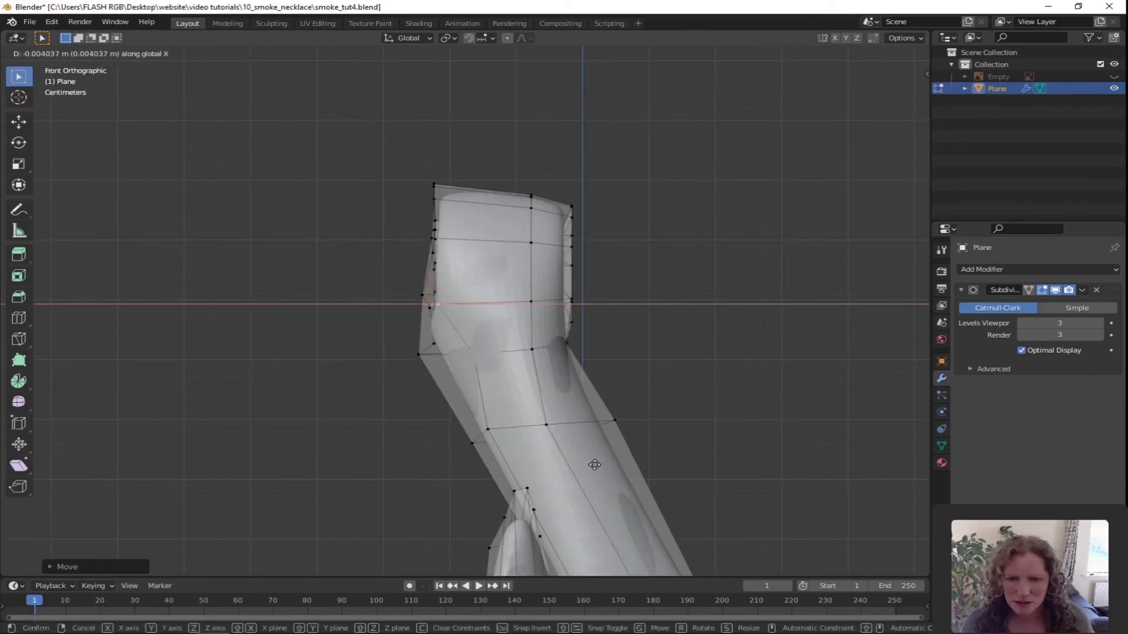
right_click(597, 464)
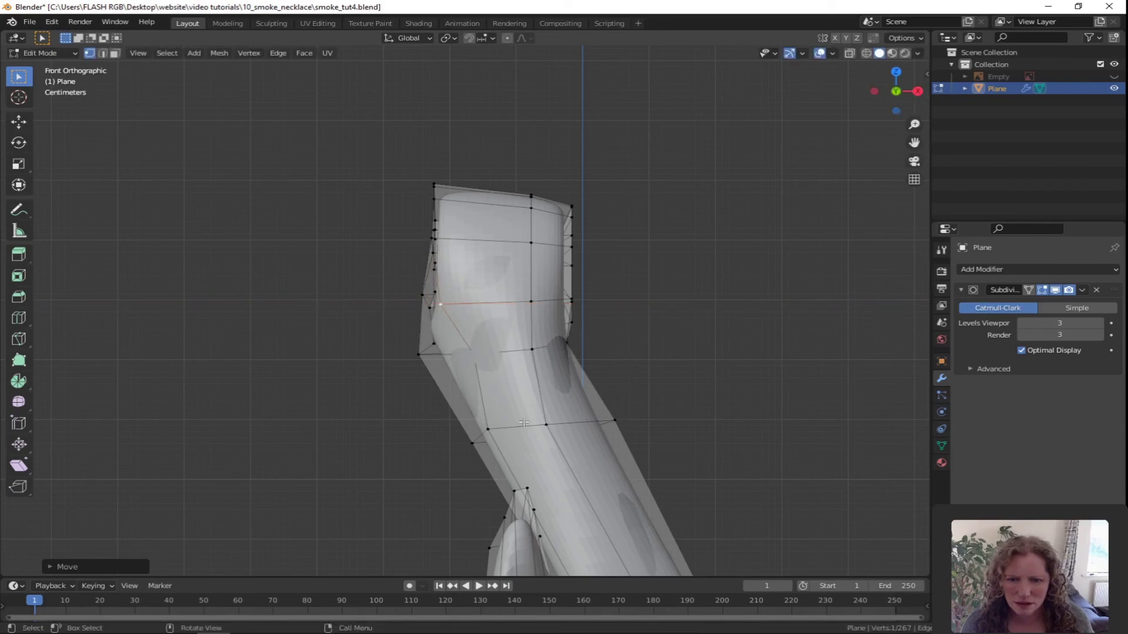
Step: Move the front-face vertex one row lower about 0.027 m along negative X and check the smoothed pendant in Object Mode
left_click(476, 352)
key("g")
key("x")
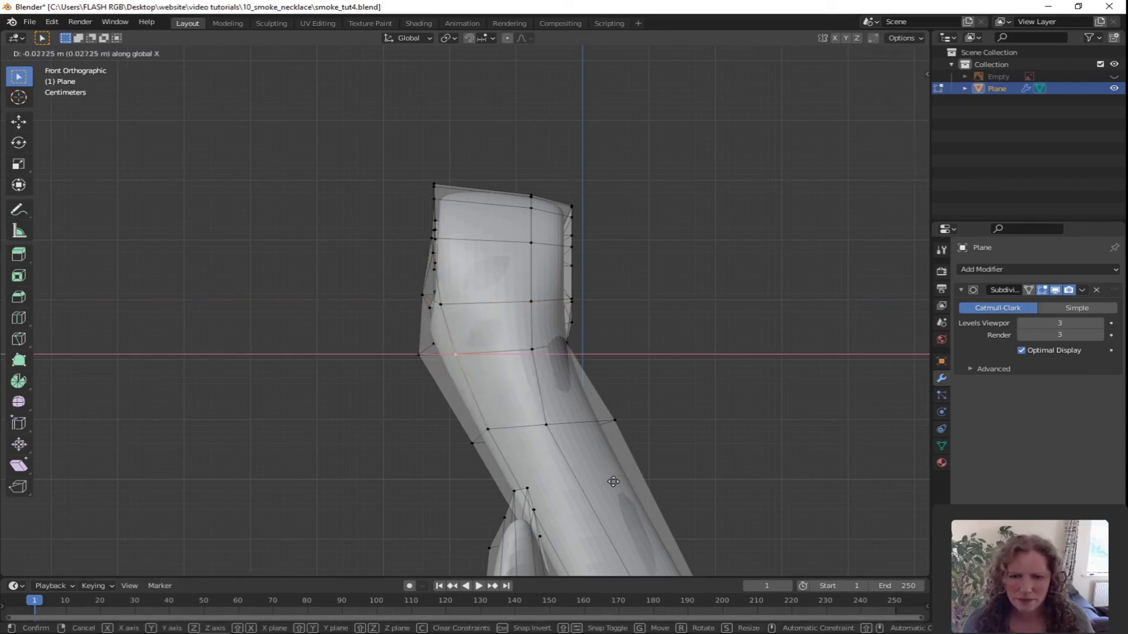
left_click(614, 482)
scroll(567, 504, "down", 5)
key("Tab")
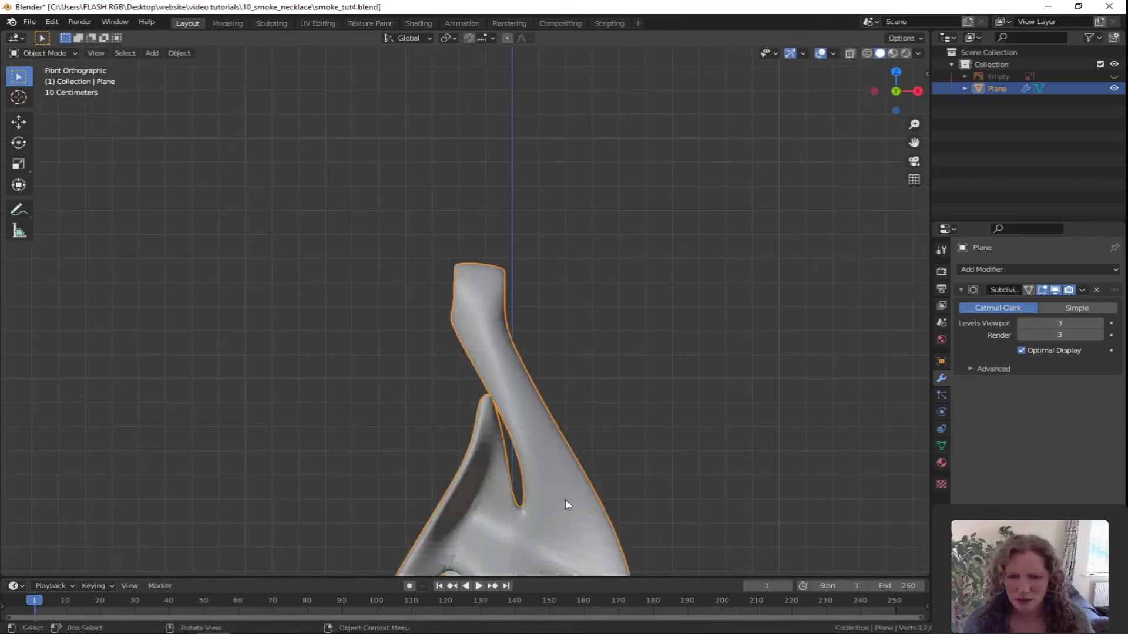
scroll(566, 504, "down", 4)
middle_click_drag(445, 443, 481, 455)
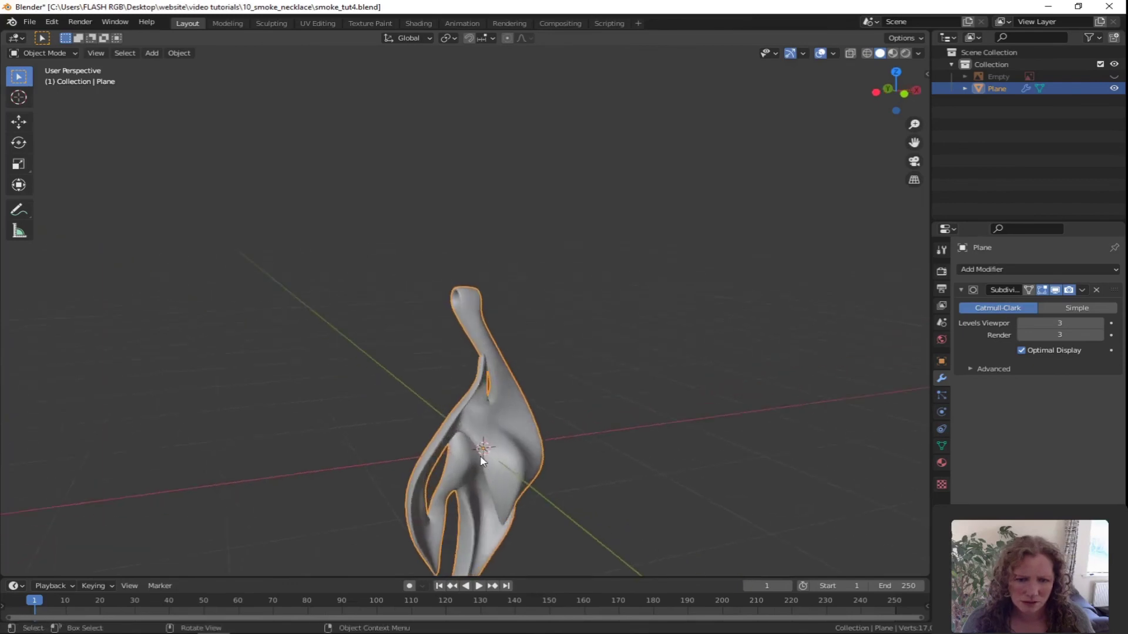
key("KP_1")
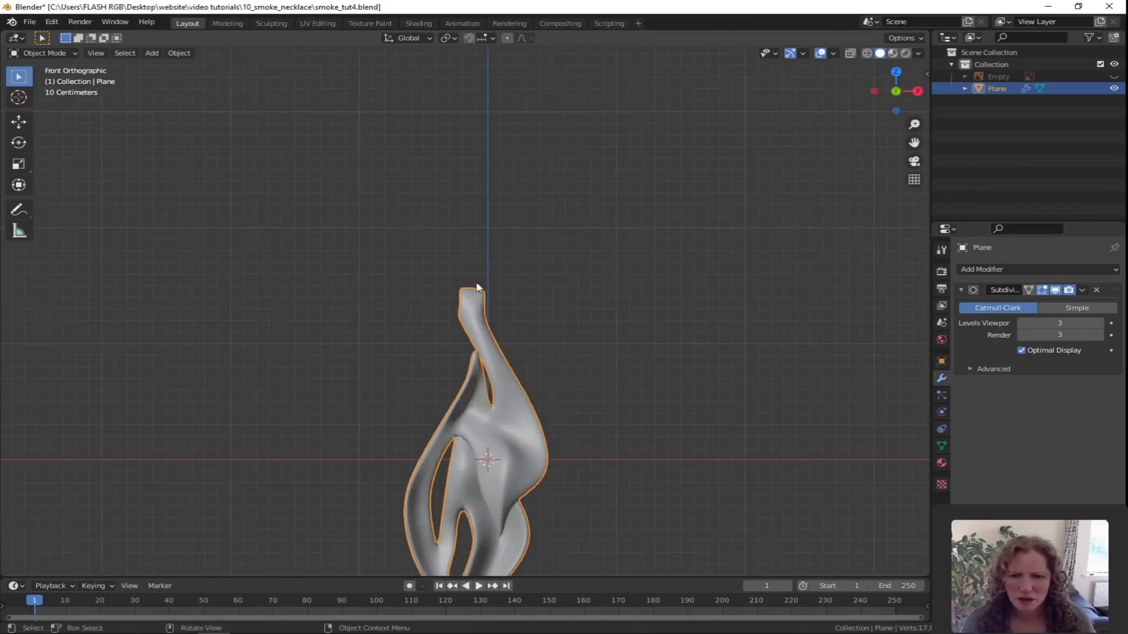
scroll(447, 298, "up", 5)
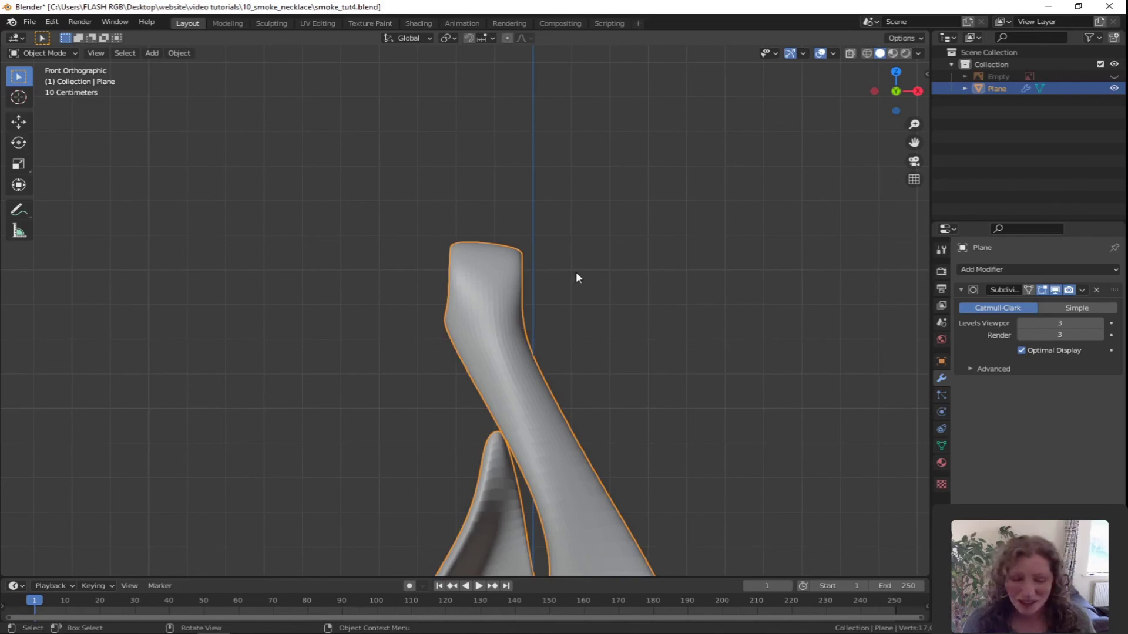
Step: Select the two faces across the top of the hanging loop, raise them slightly in front view, and rotate them about 6 degrees to level them
key("Tab")
middle_click_drag(570, 272, 563, 391)
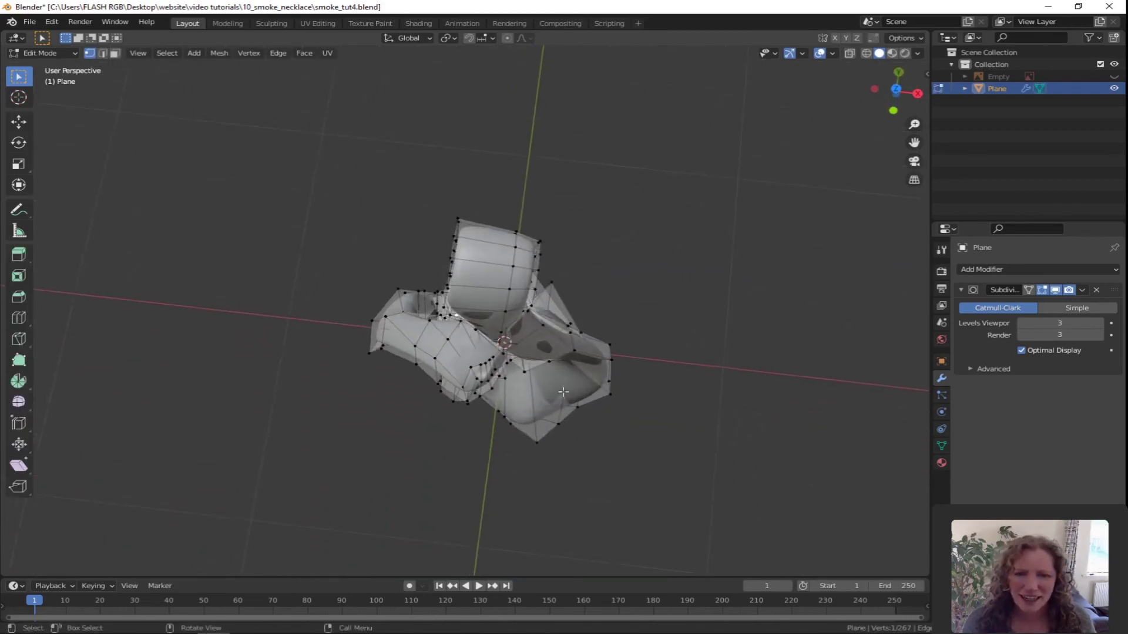
key("3")
left_click(497, 255)
left_click(524, 259, "alt")
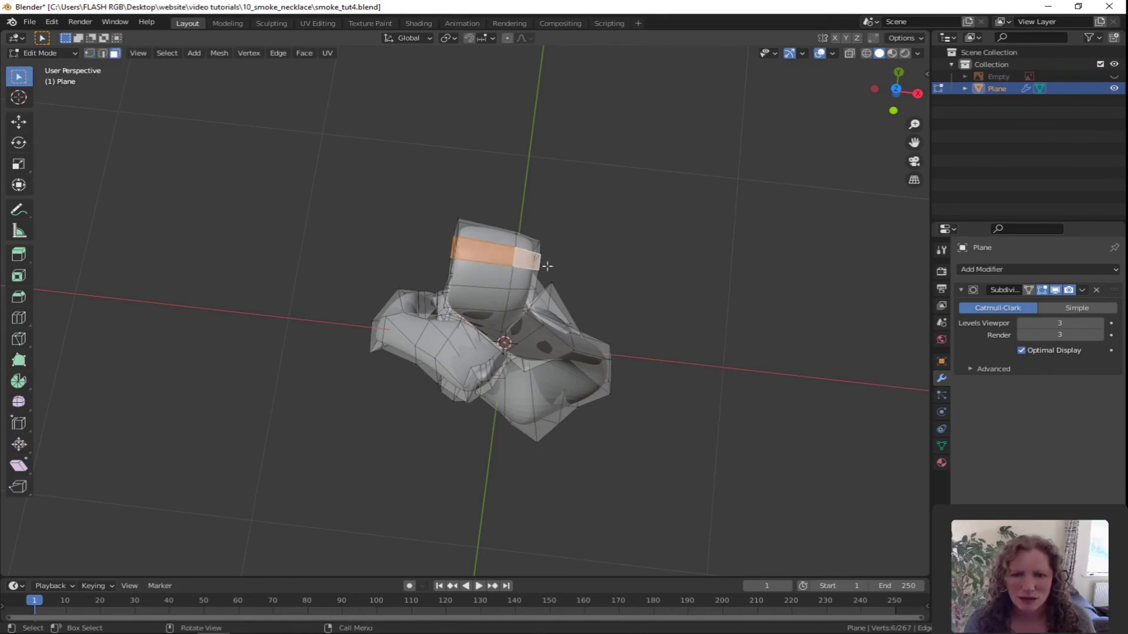
key("KP_1")
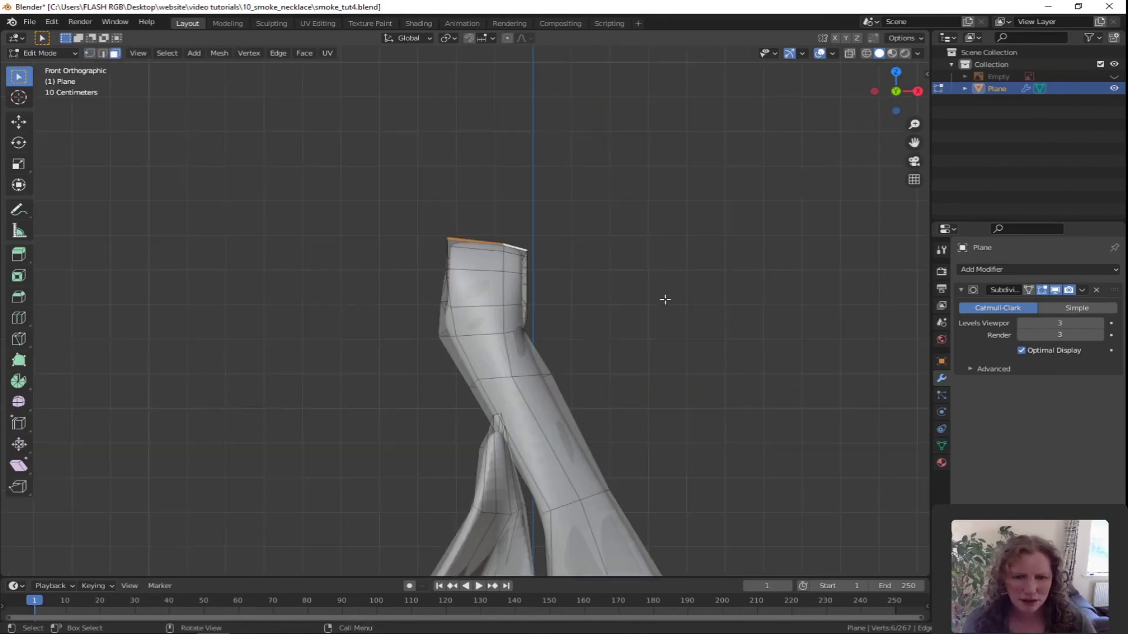
scroll(544, 284, "up", 3)
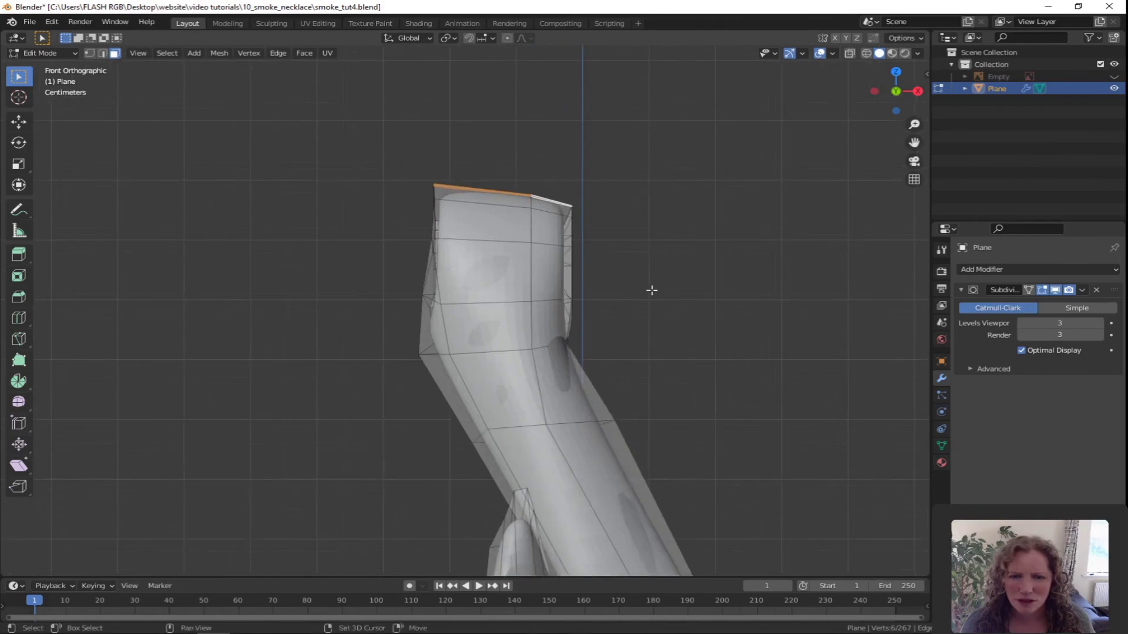
key("g")
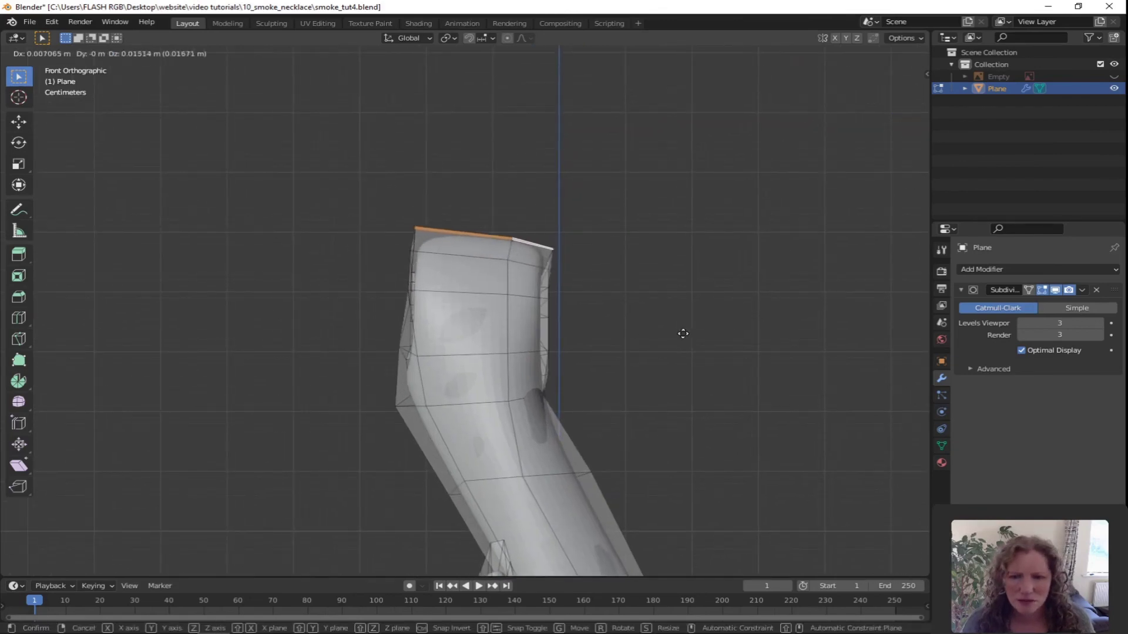
left_click(682, 330)
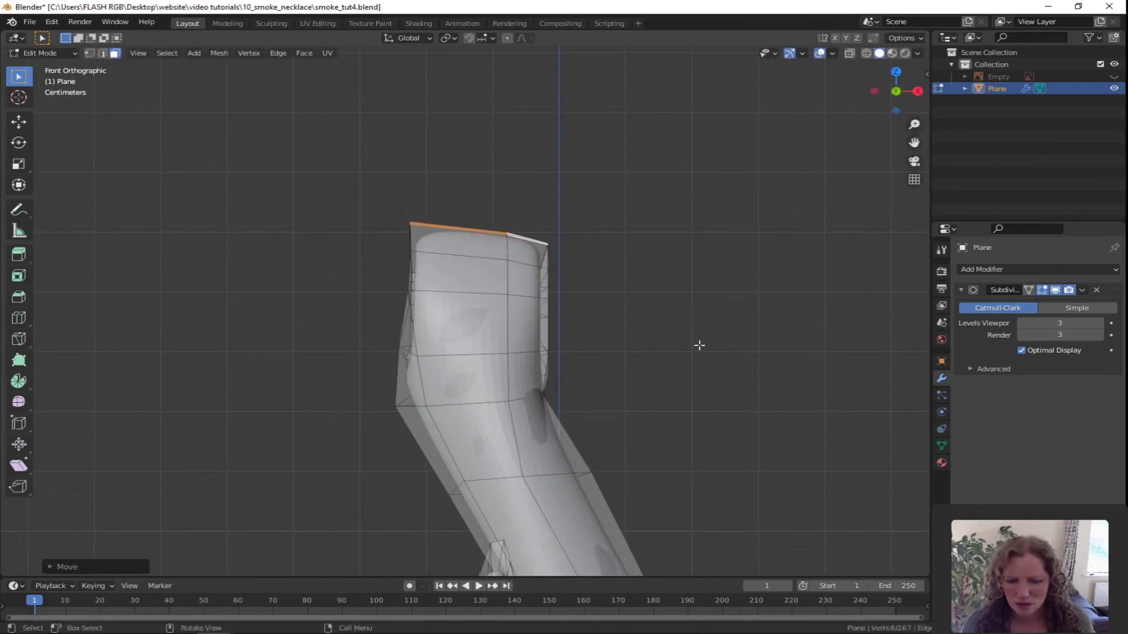
key("r")
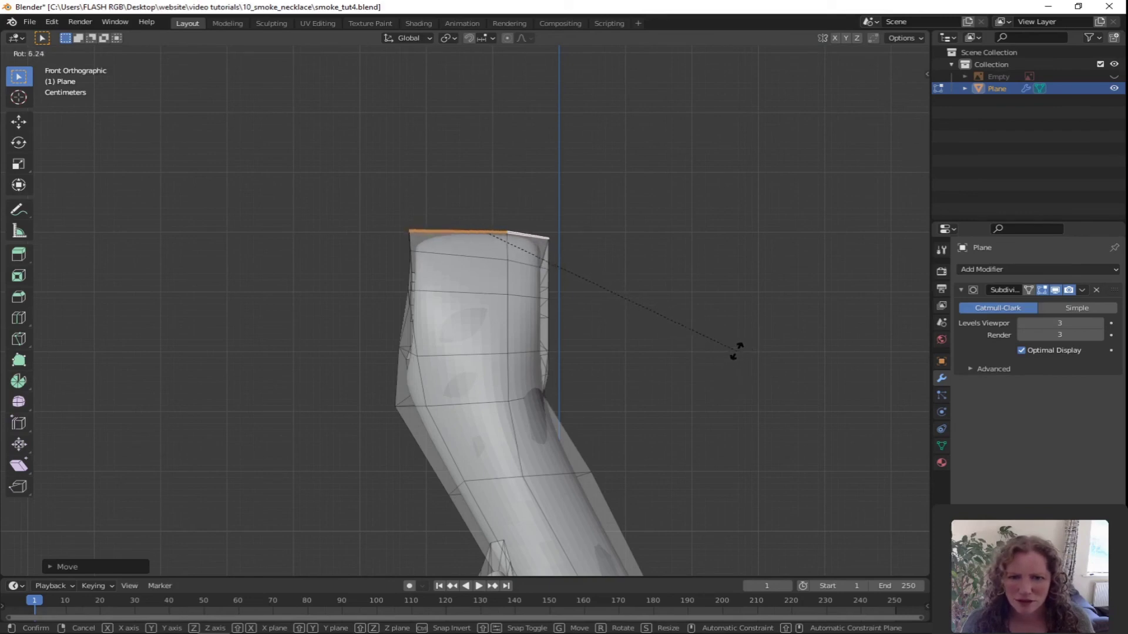
left_click(738, 352)
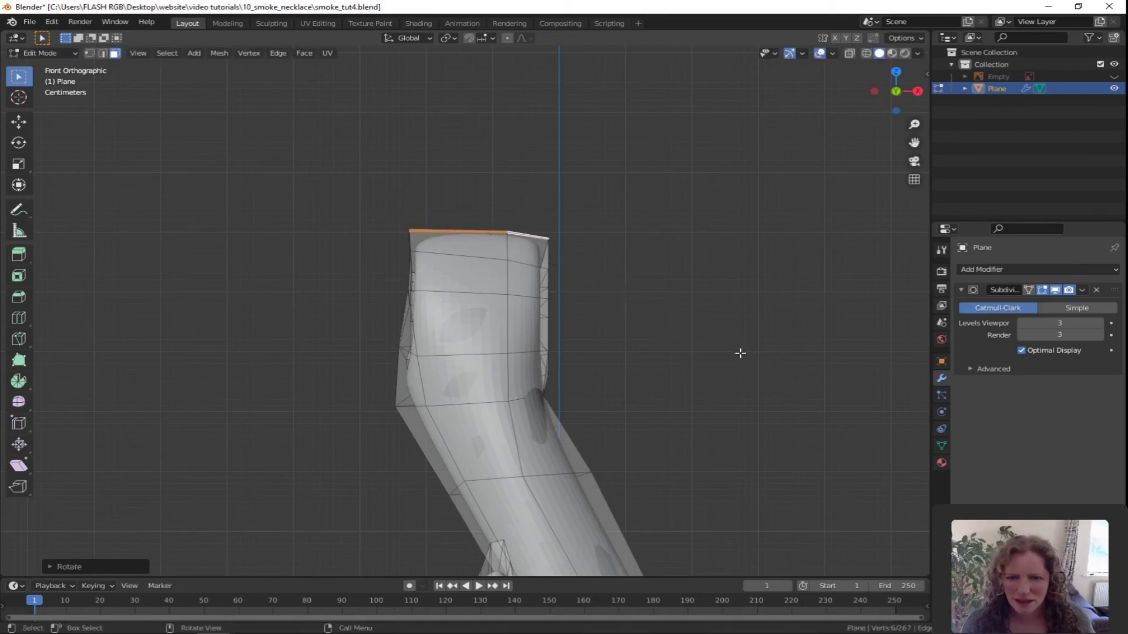
Step: Inspect the whole smoothed pendant and its hanging loop in Object Mode from the front, side and an angled view
key("Tab")
key("Tab")
scroll(651, 381, "down", 8)
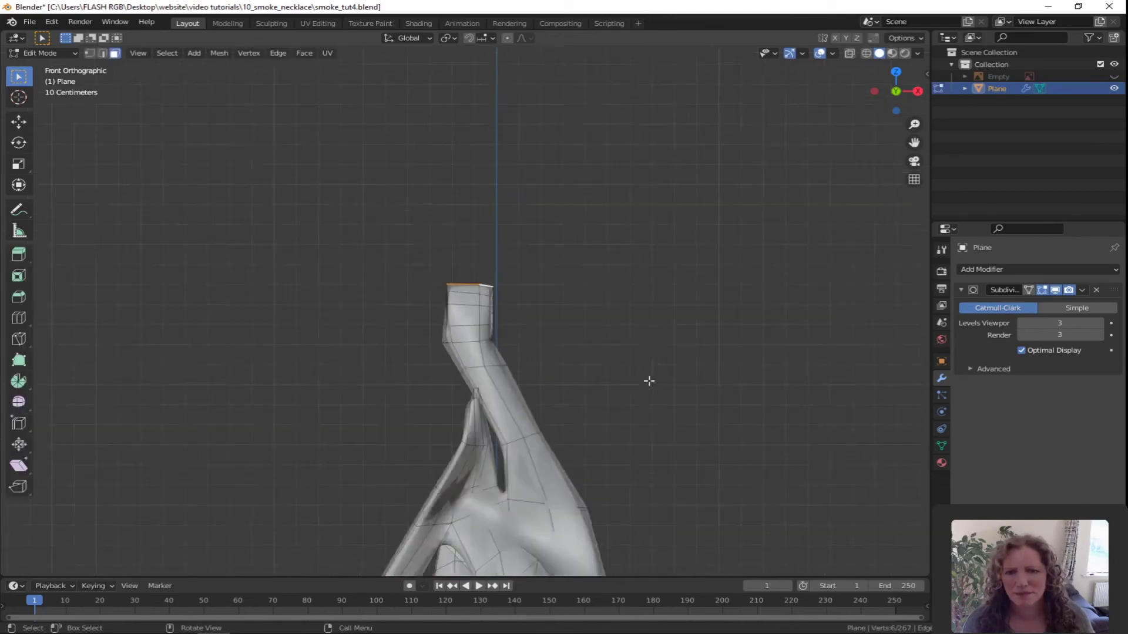
middle_click_drag(623, 391, 672, 340, "shift")
scroll(672, 340, "up", 2)
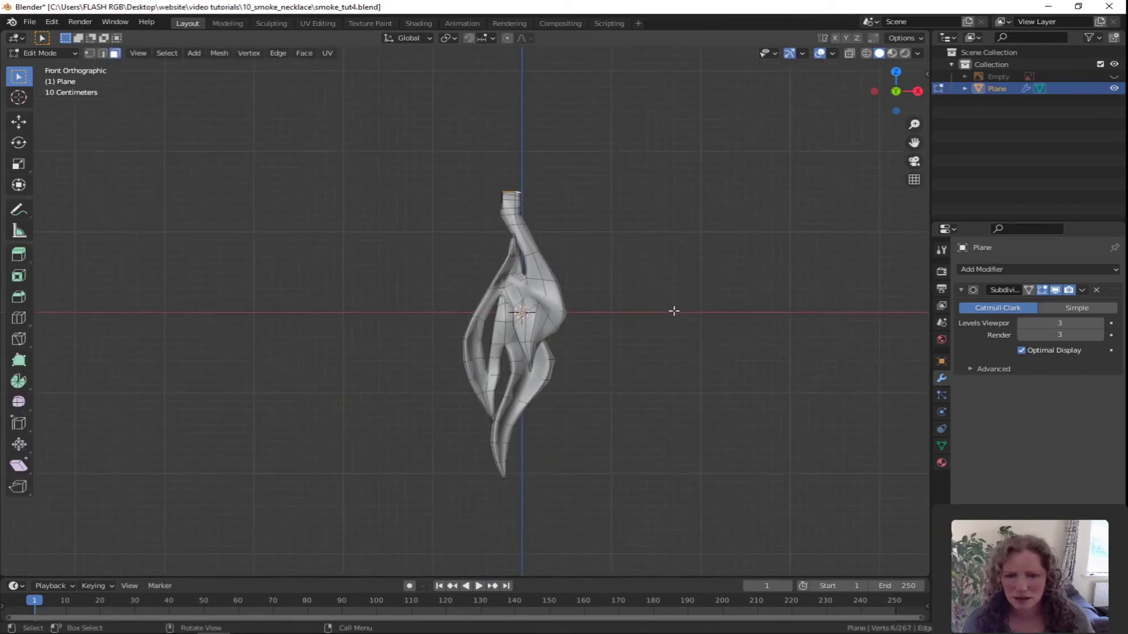
key("Tab")
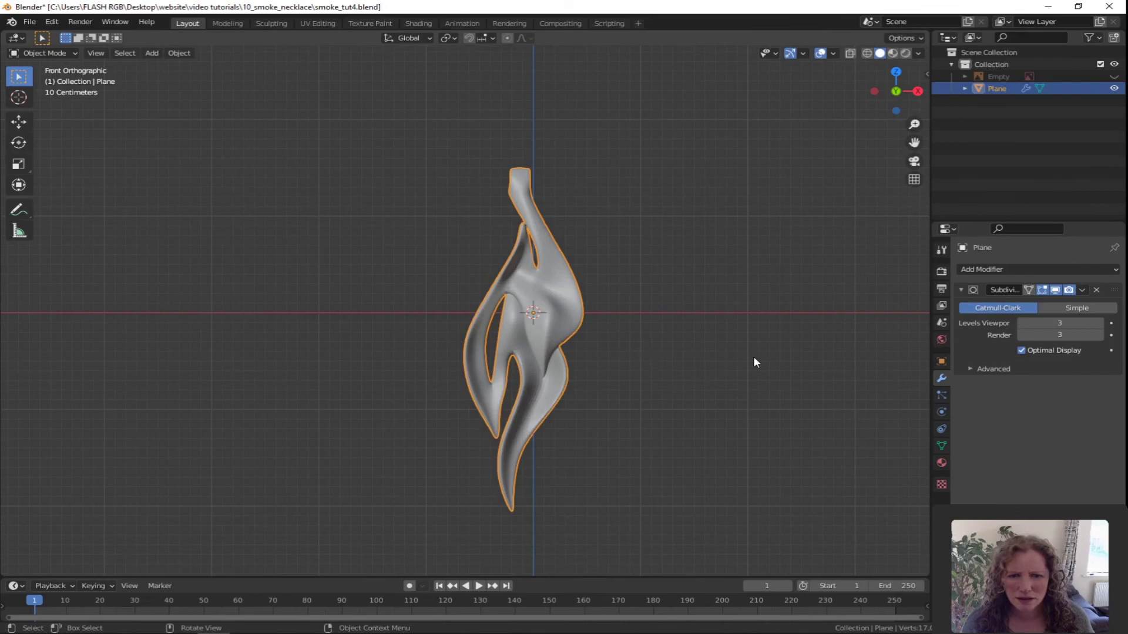
middle_click_drag(751, 327, 528, 369)
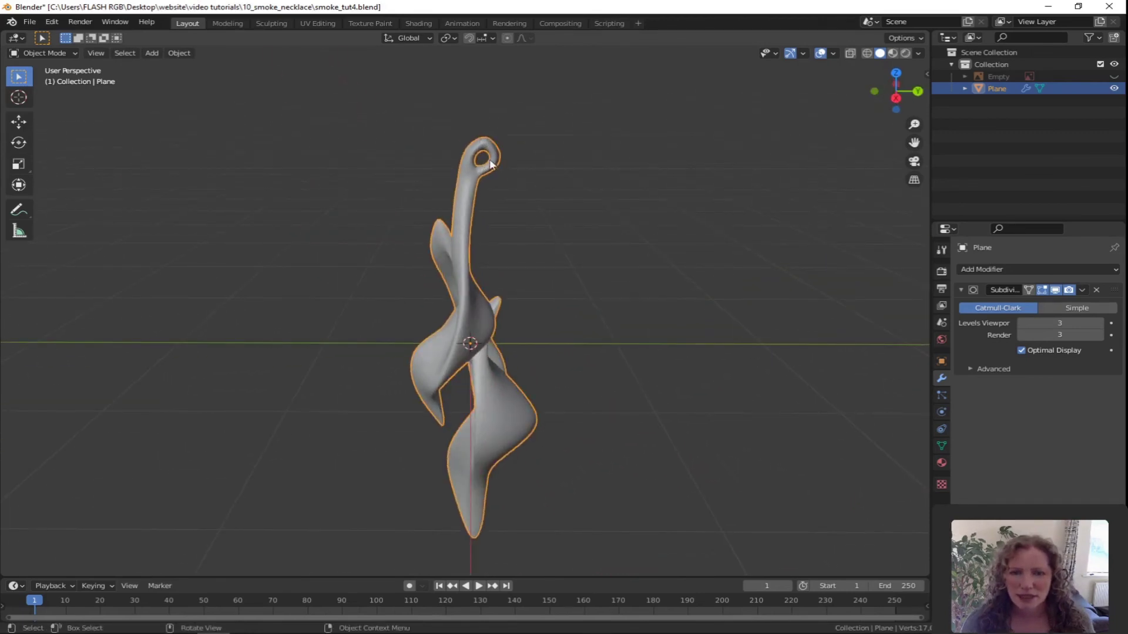
middle_click_drag(511, 397, 580, 396)
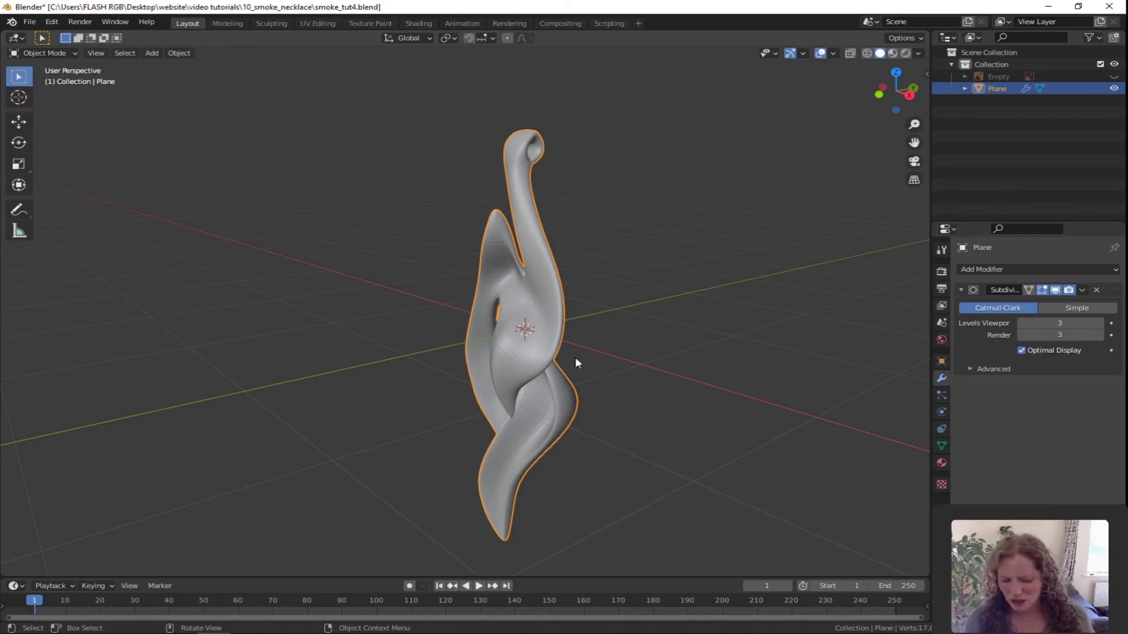
Step: Hide the pendant and add a mesh circle with a 2 mm radius at the scene origin
key("h")
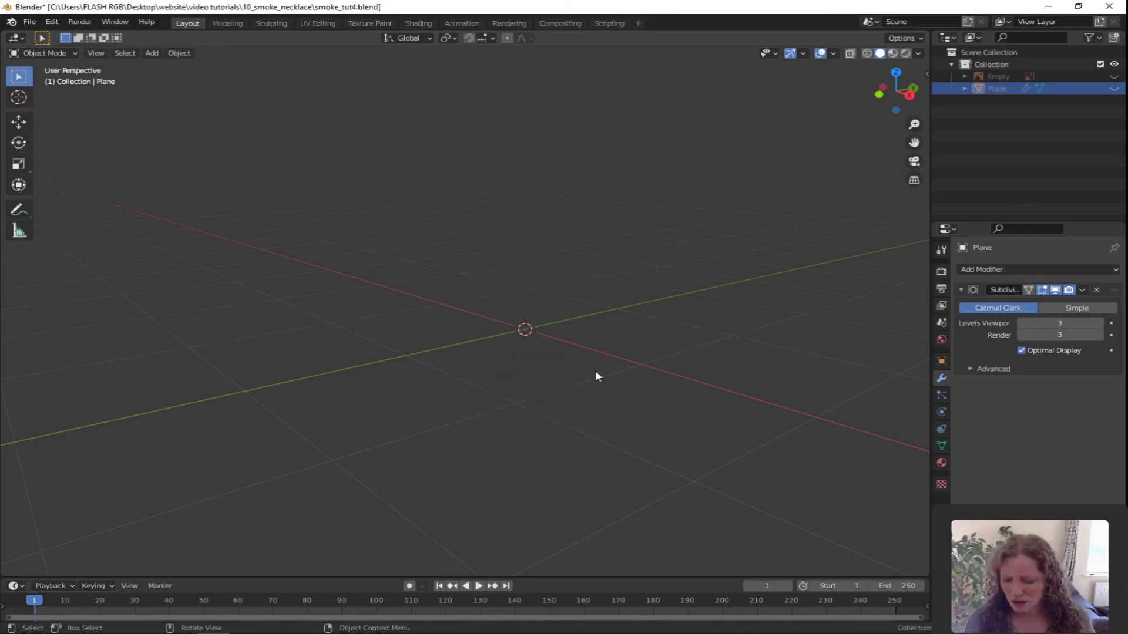
key("shift+a")
mouse_move(509, 151)
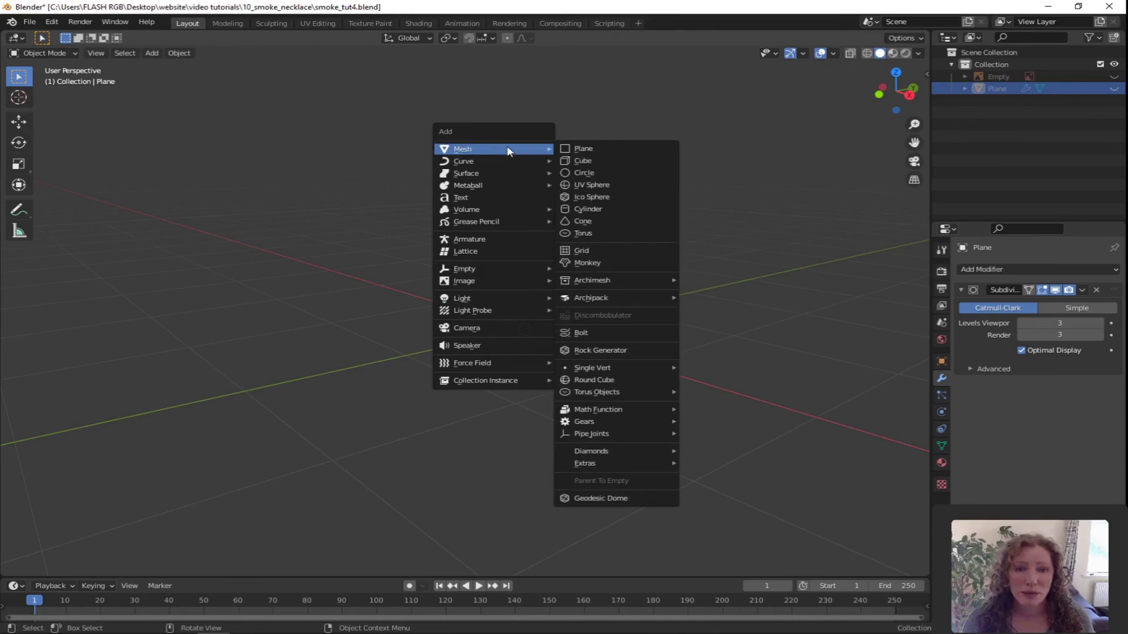
left_click(593, 172)
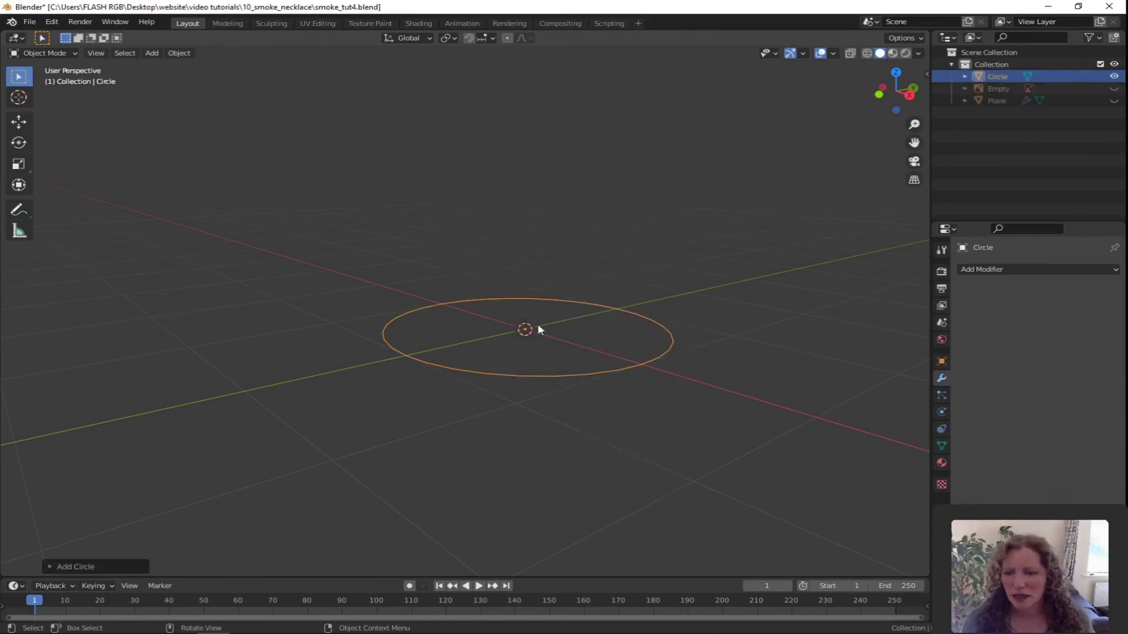
left_click(86, 566)
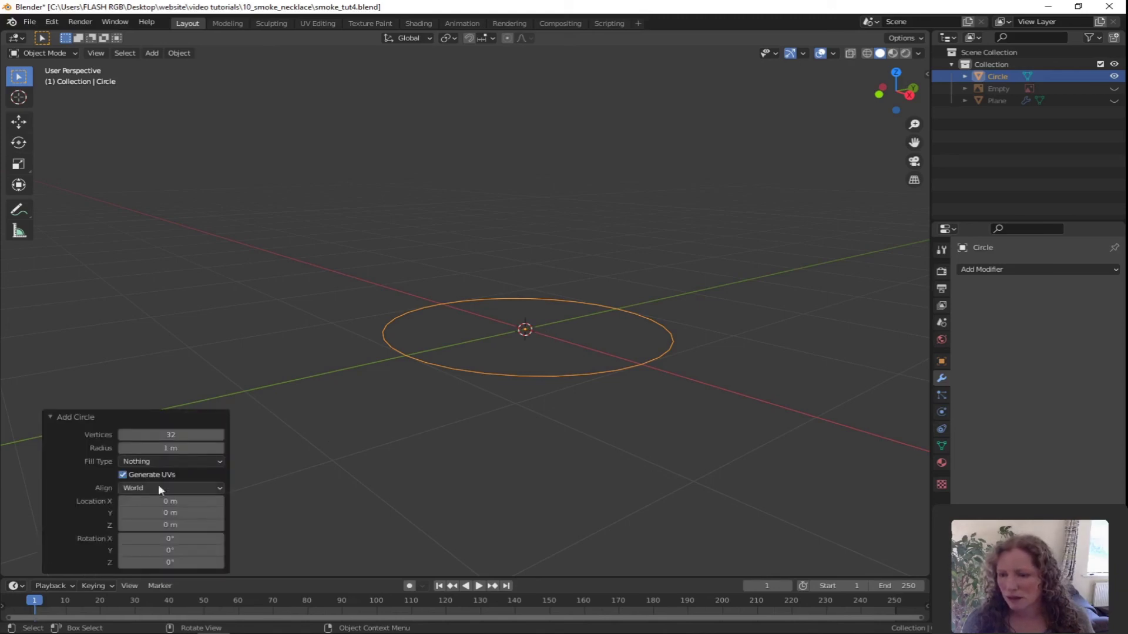
left_click(160, 449)
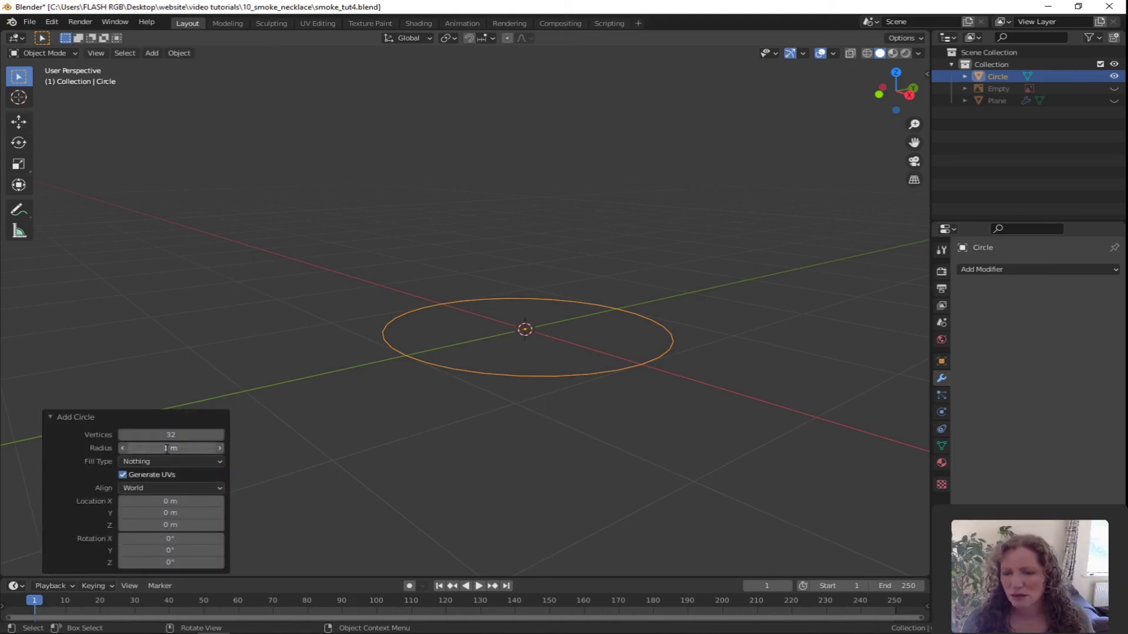
type("2mm")
key("Return")
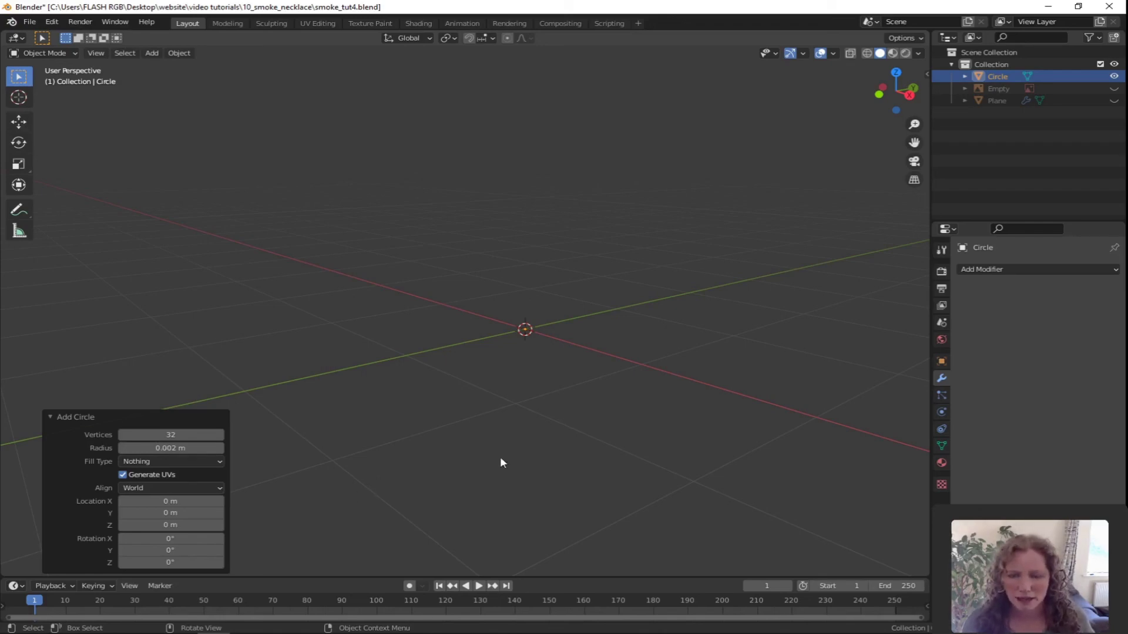
Step: Rotate the small circle 90 degrees about the global Y axis
key("r")
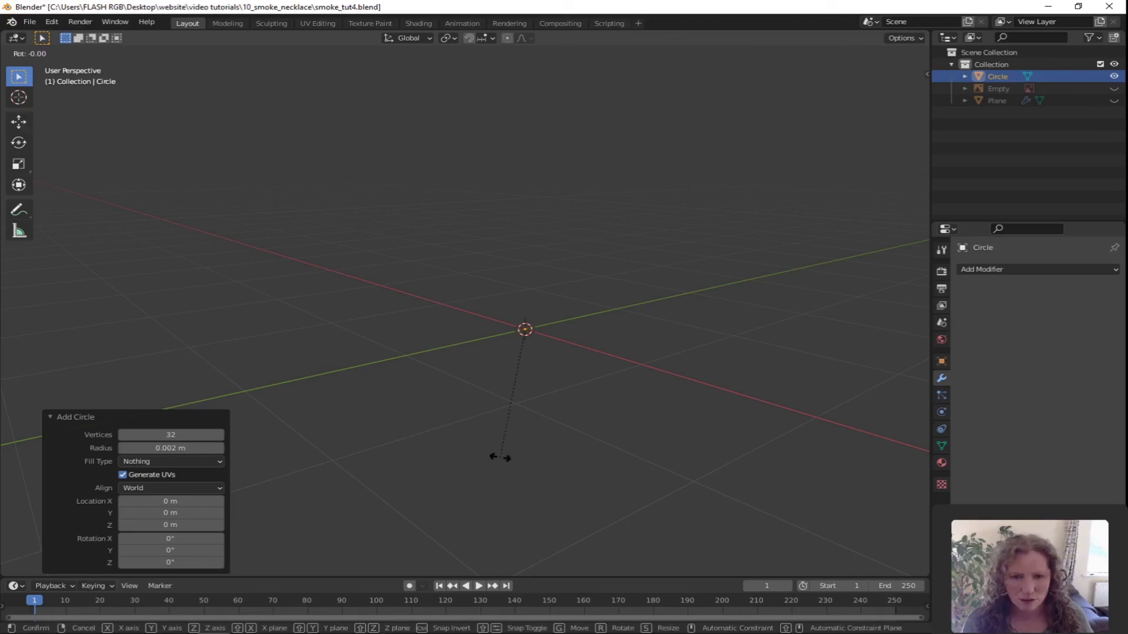
type("y")
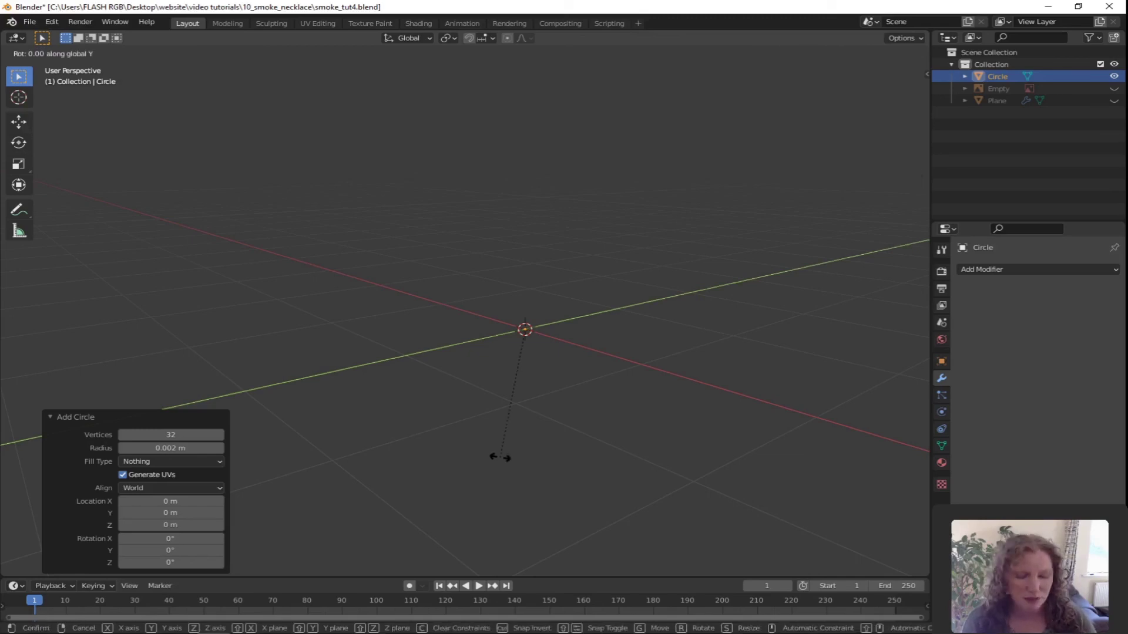
type("90")
key("Return")
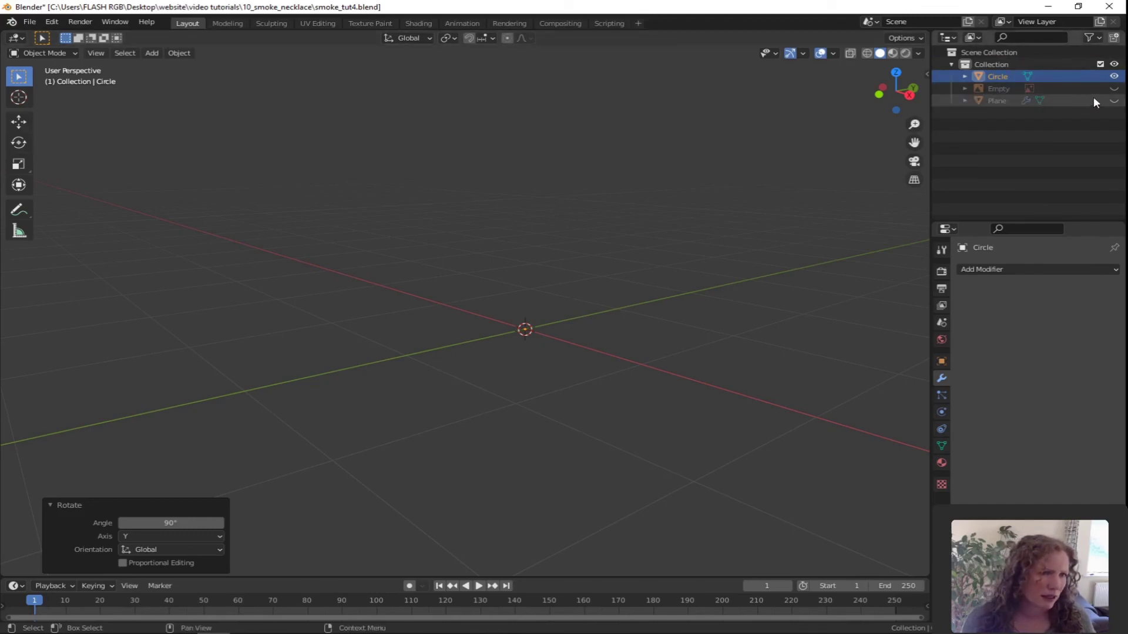
Step: Show the pendant again with X-ray on and scale it down uniformly by a factor of about 0.029
left_click(1114, 100)
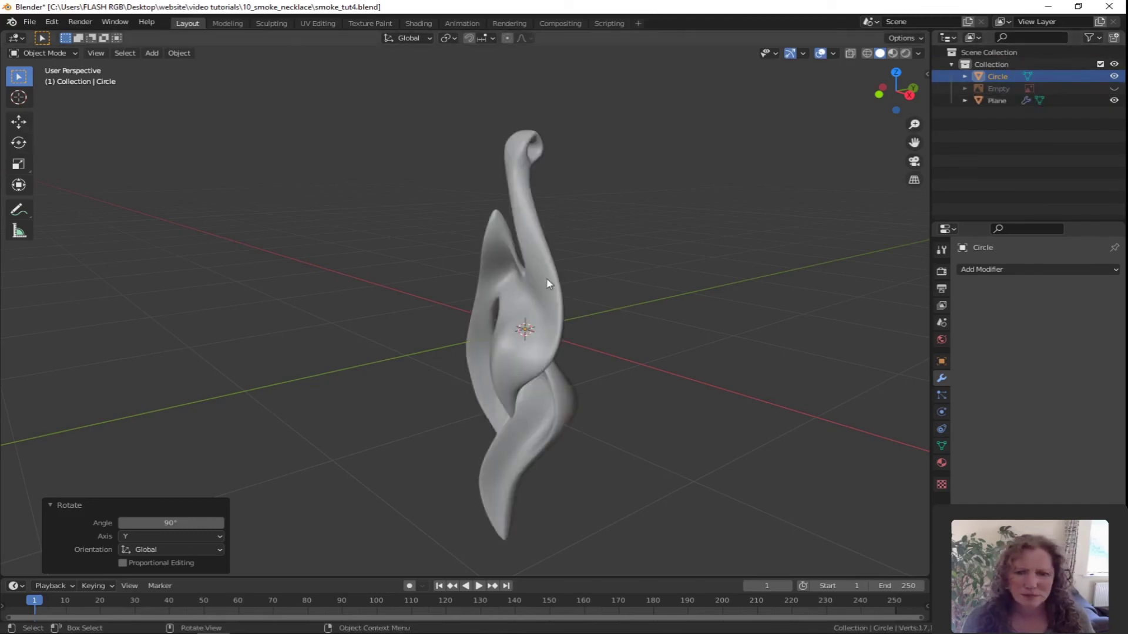
left_click(851, 51)
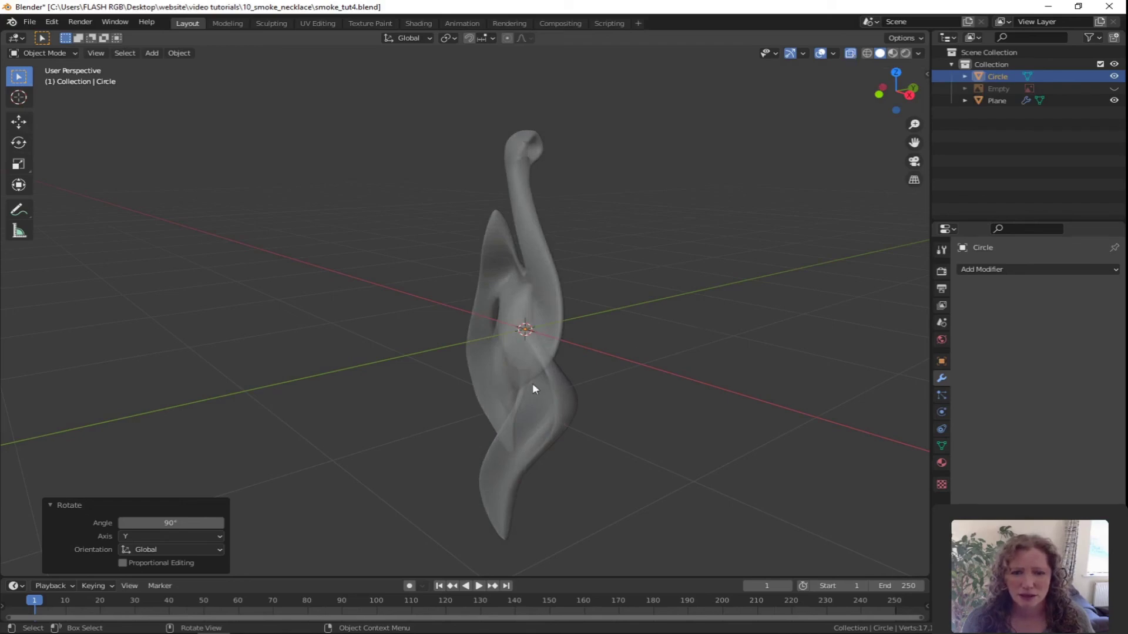
left_click(539, 366)
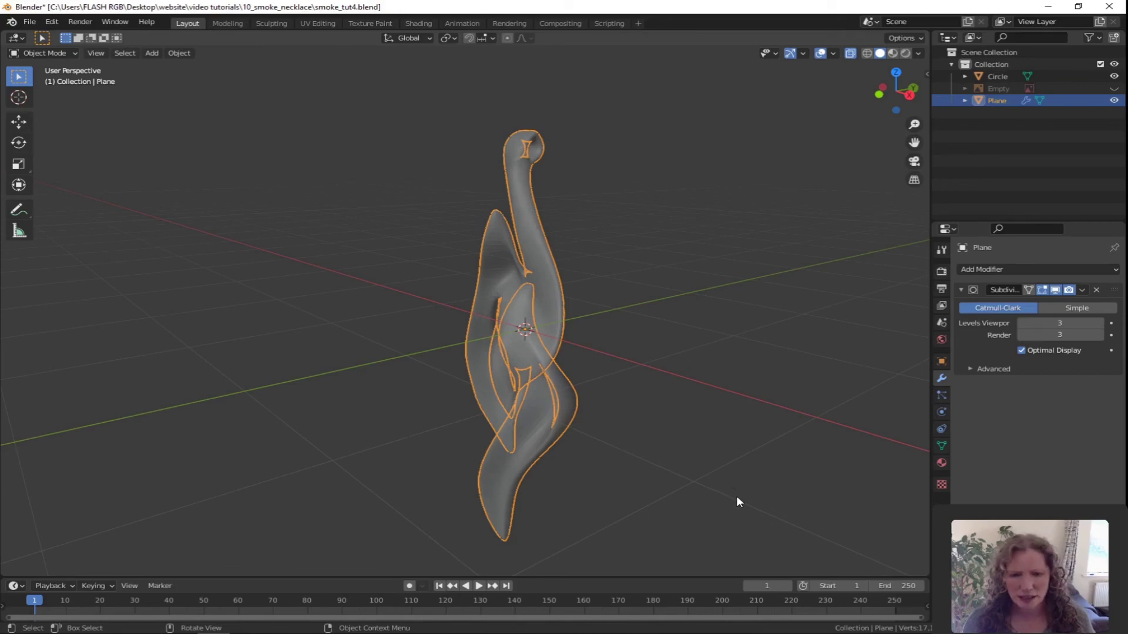
key("s")
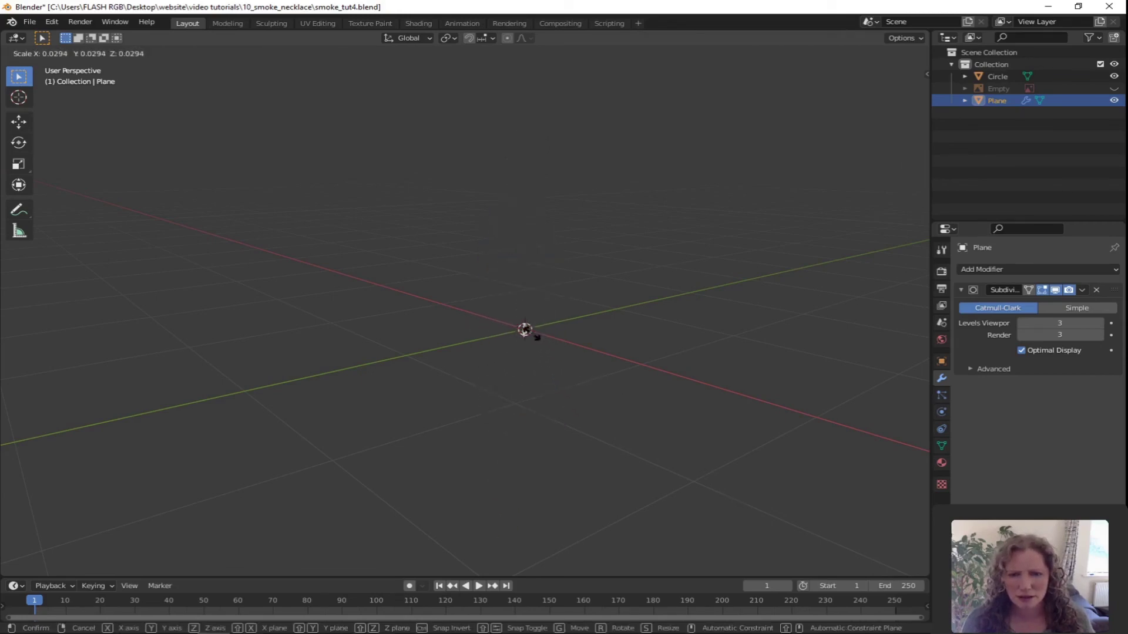
left_click(535, 337)
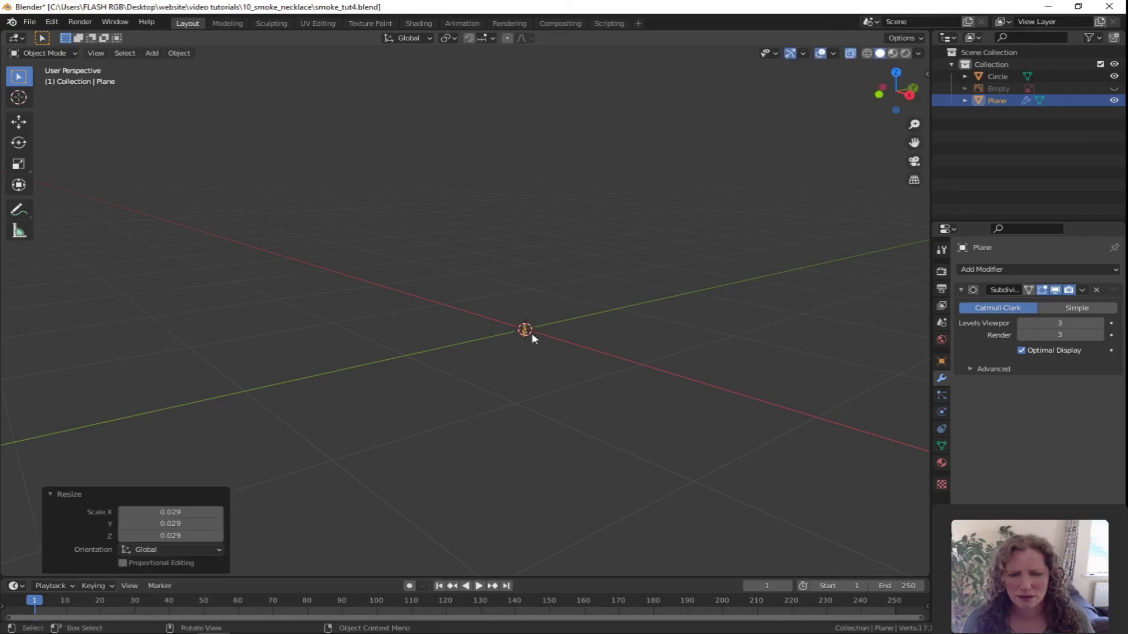
scroll(562, 354, "up", 5)
middle_click_drag(717, 423, 511, 375)
scroll(409, 341, "up", 3)
middle_click_drag(412, 348, 572, 344, "shift")
scroll(529, 329, "up", 3)
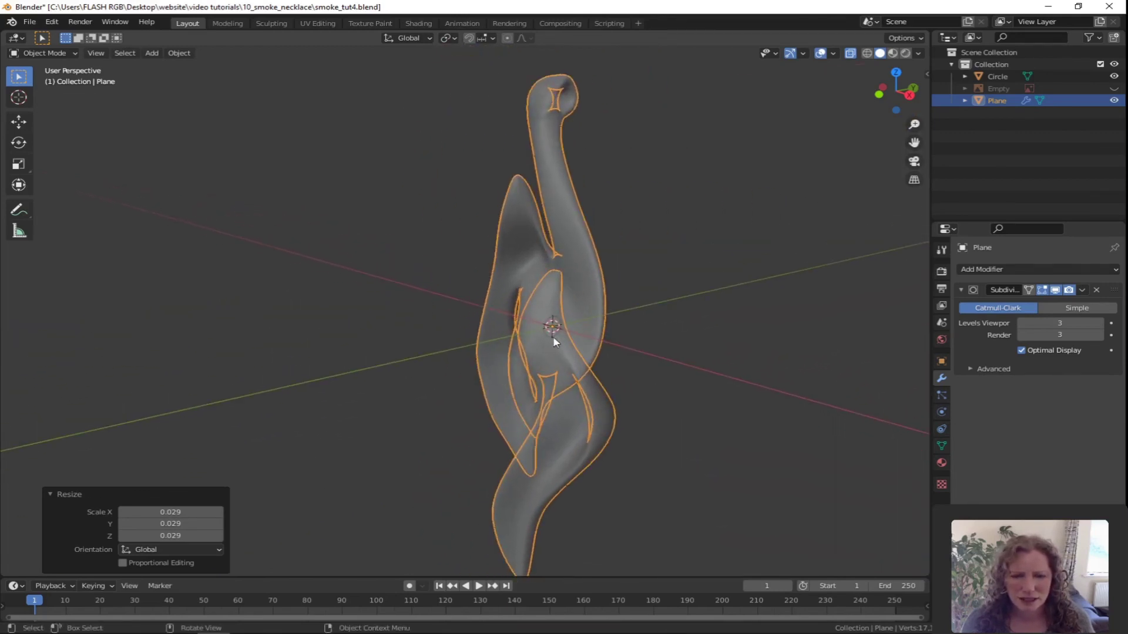
Step: In right side view, move the circle about 0.0017 m in Y and 0.0404 m in Z onto the pendant's hanging loop
left_click(551, 341)
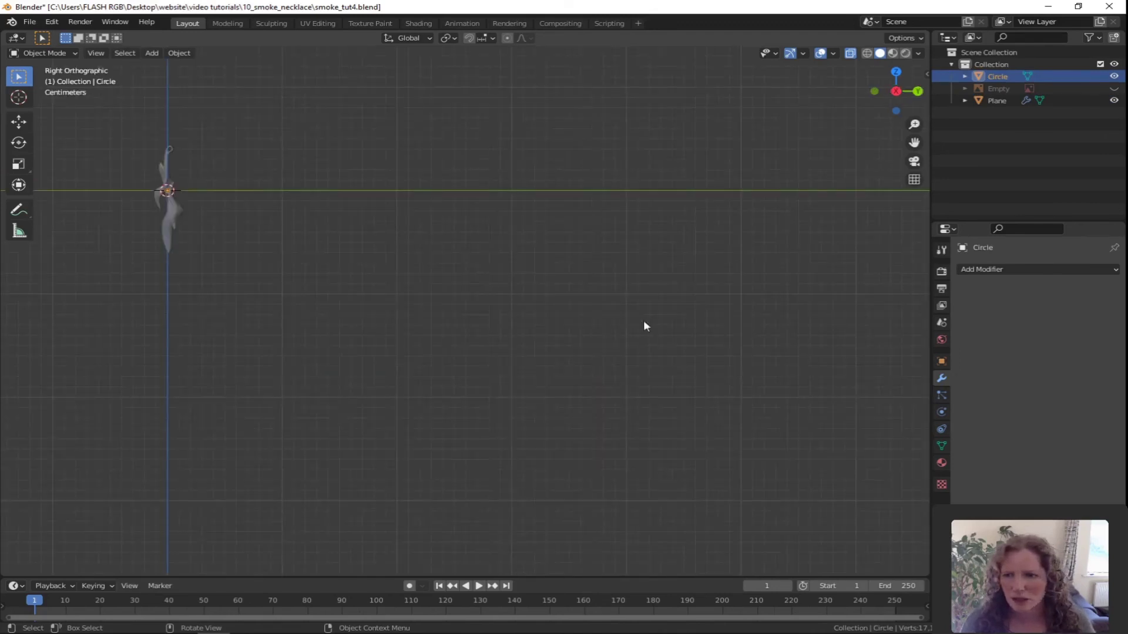
middle_click_drag(352, 214, 646, 308, "shift")
scroll(549, 296, "up", 4)
scroll(549, 290, "up", 4)
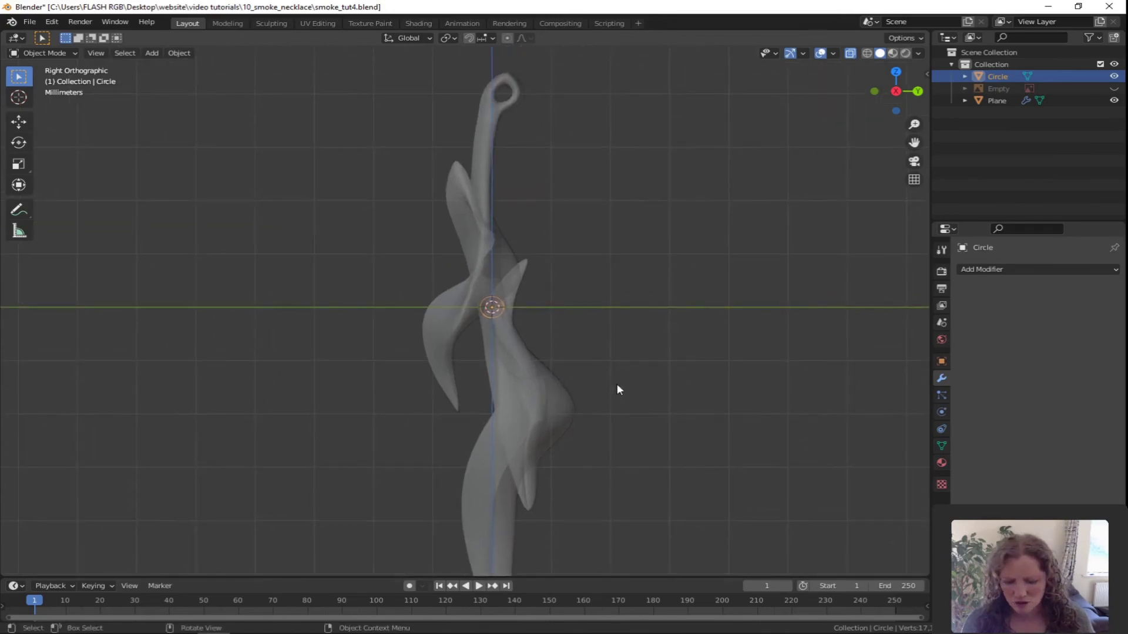
key("g")
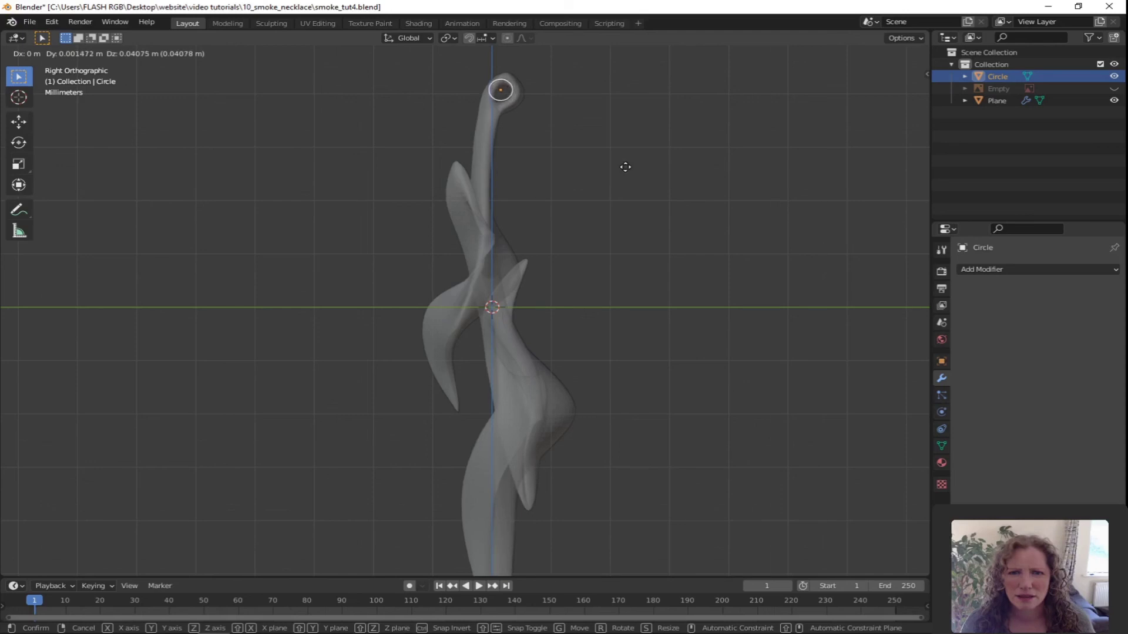
left_click(628, 172)
middle_click_drag(591, 223, 584, 319, "shift")
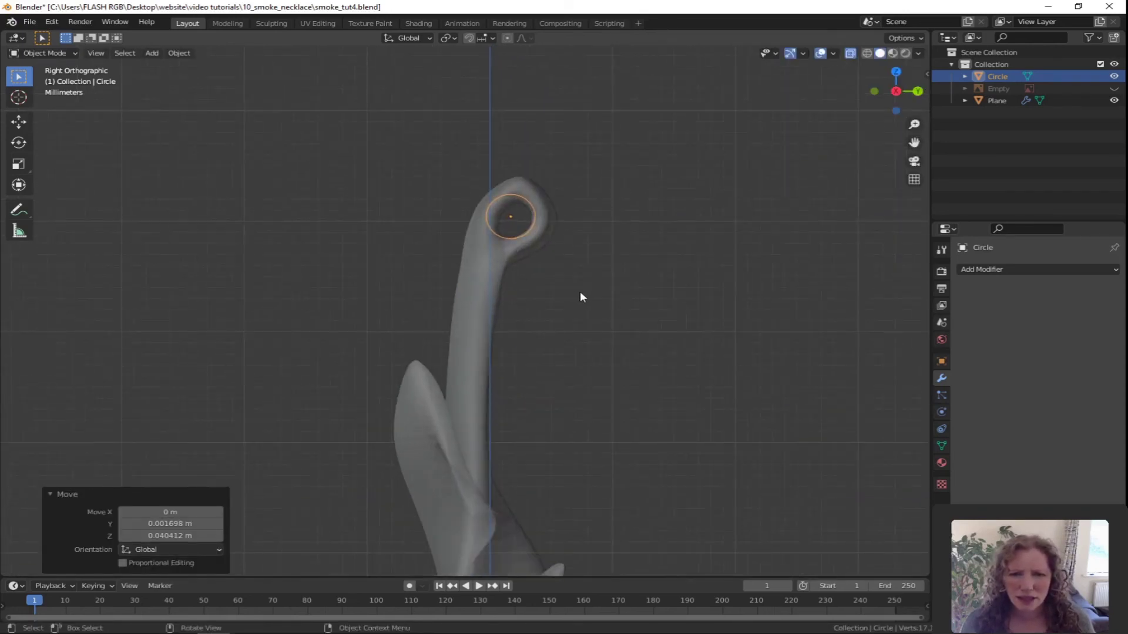
Step: Scale the pendant up uniformly until the hole in its hanging loop is about as large as the circle
left_click(476, 280)
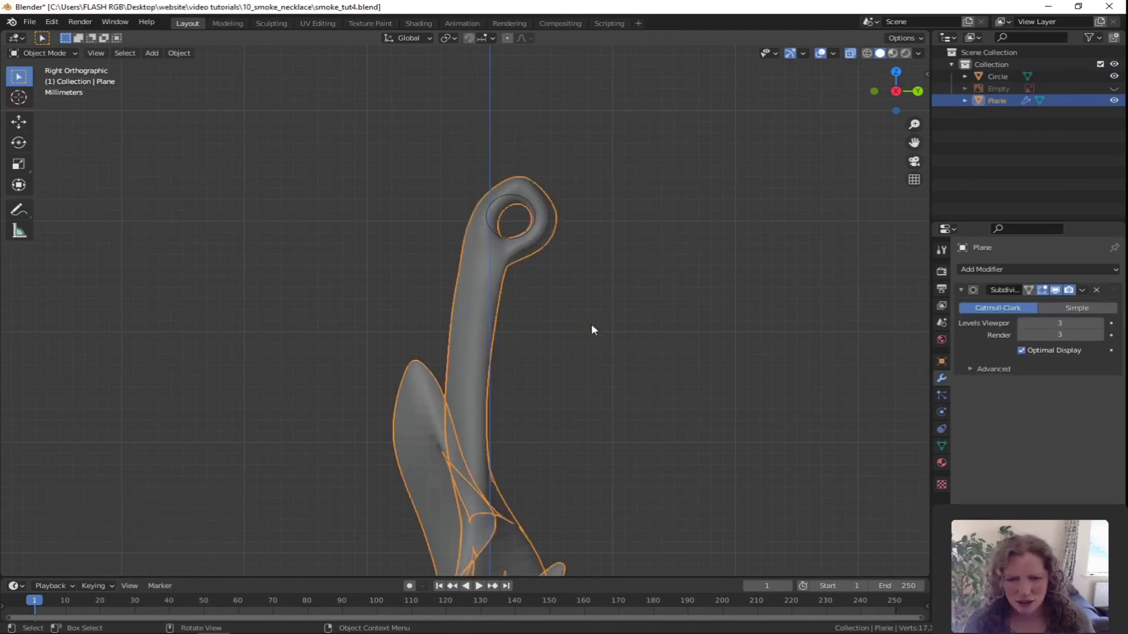
key("s")
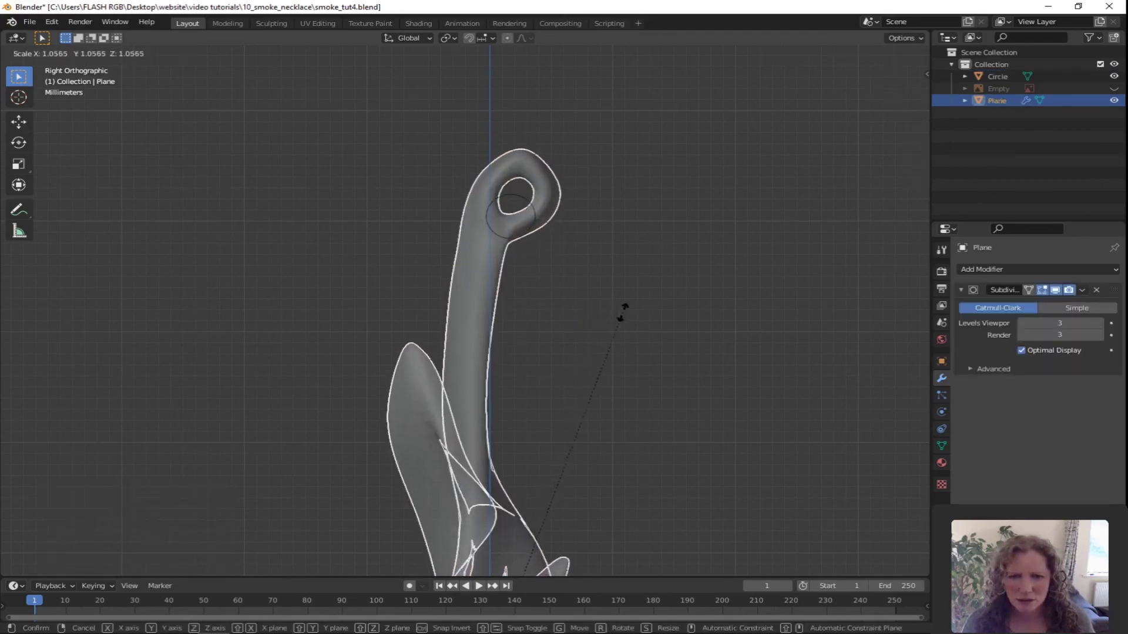
left_click(744, 268)
Step: Move the circle about 0.0008 m in Y and 0.0119 m in Z into the enlarged loop's hole to compare sizes
left_click(526, 235)
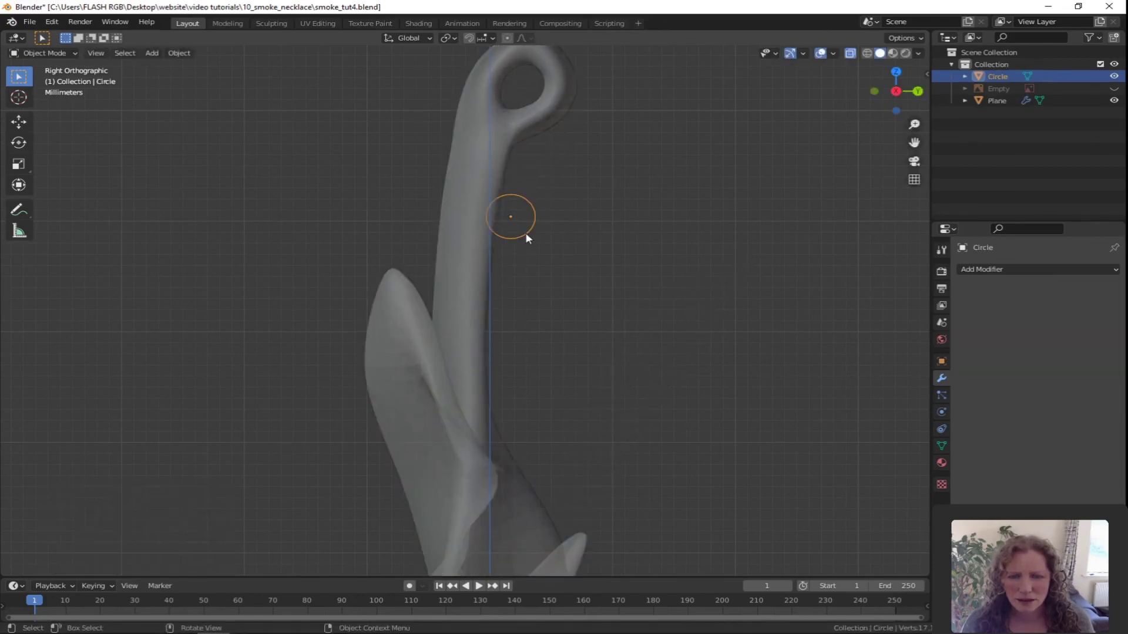
key("g")
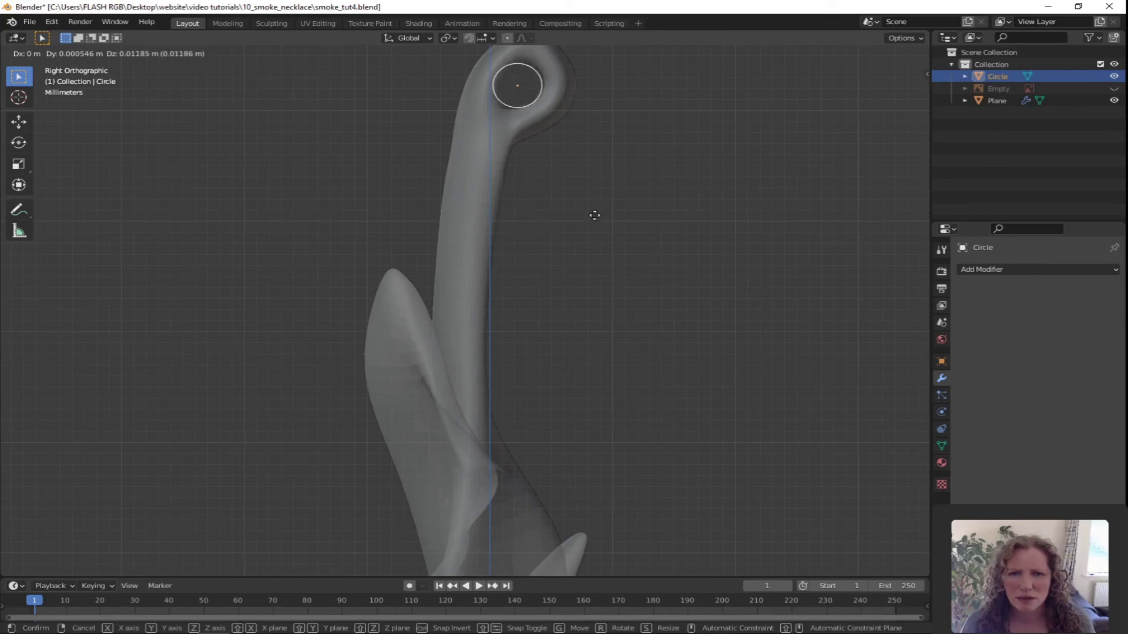
left_click(597, 216)
middle_click_drag(612, 216, 569, 301, "shift")
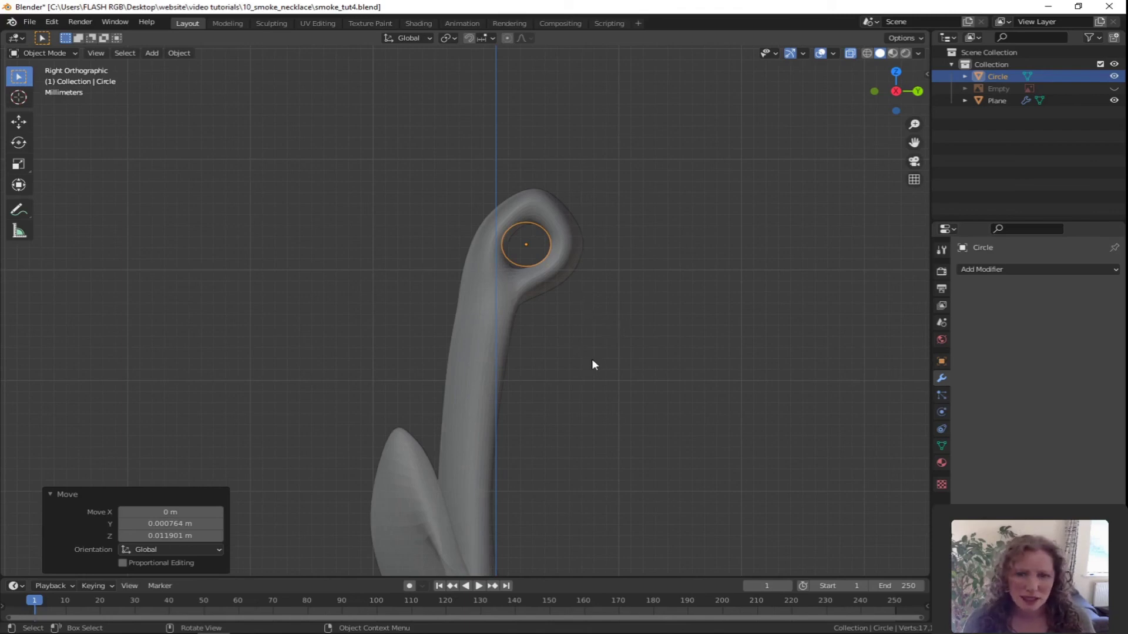
Step: Delete the reference circle, turn X-ray off, and select and frame the pendant in perspective view
key("x")
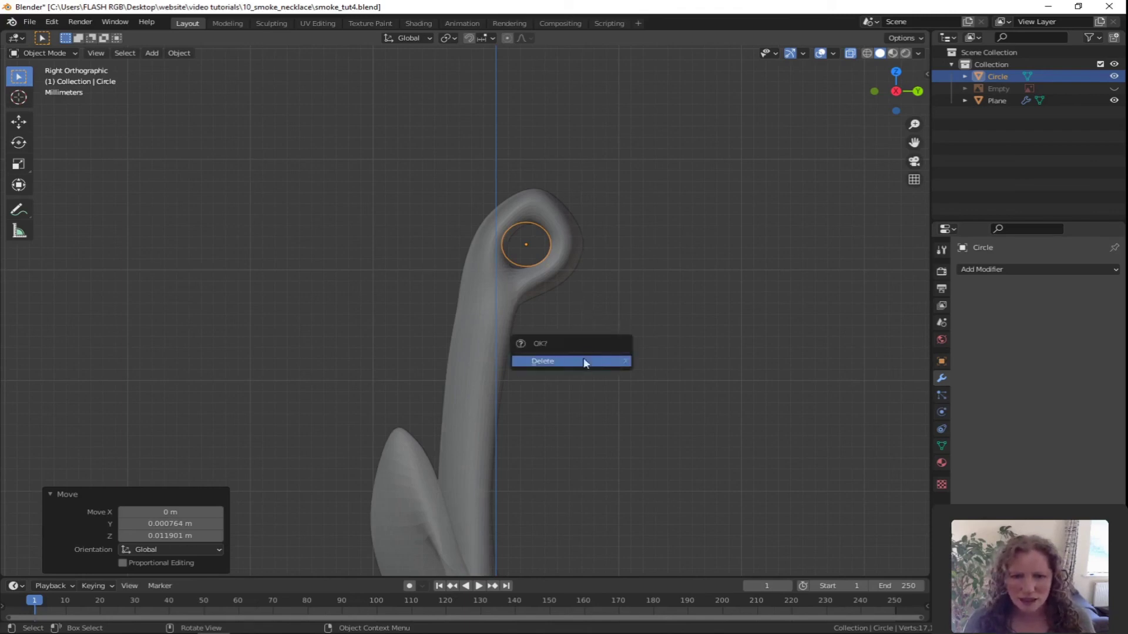
left_click(543, 361)
middle_click_drag(503, 370, 517, 399)
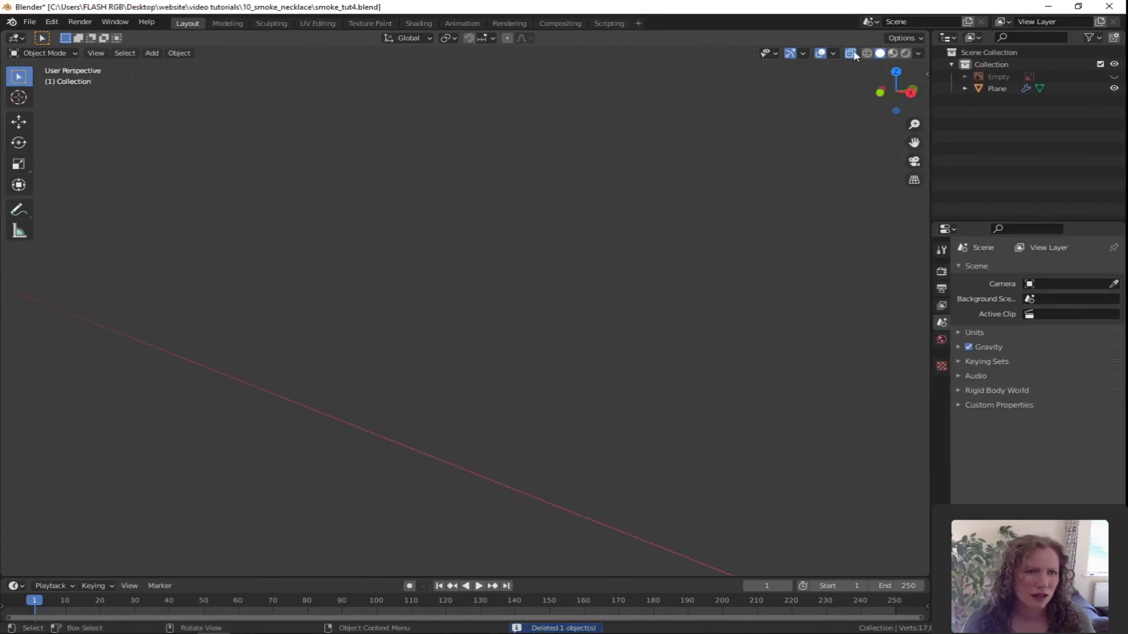
middle_click_drag(714, 252, 628, 418)
left_click(609, 364)
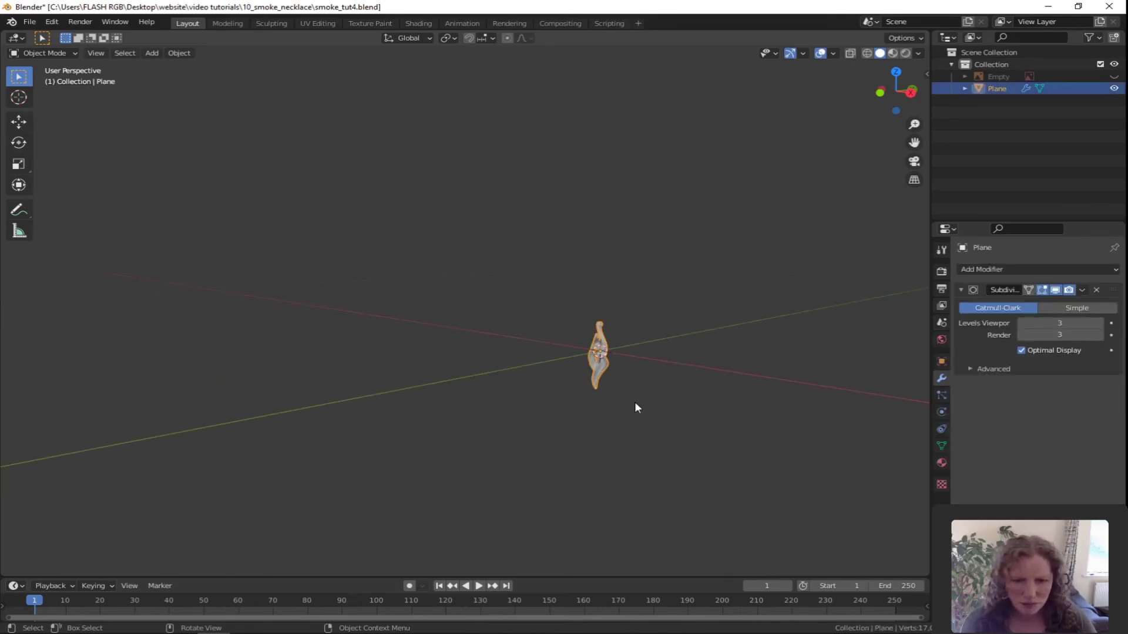
key("KP_Decimal")
mouse_move(550, 394)
middle_mouse_down()
mouse_move(504, 391)
mouse_move(603, 398)
mouse_move(433, 400)
mouse_move(454, 411)
mouse_move(547, 403)
middle_mouse_up()
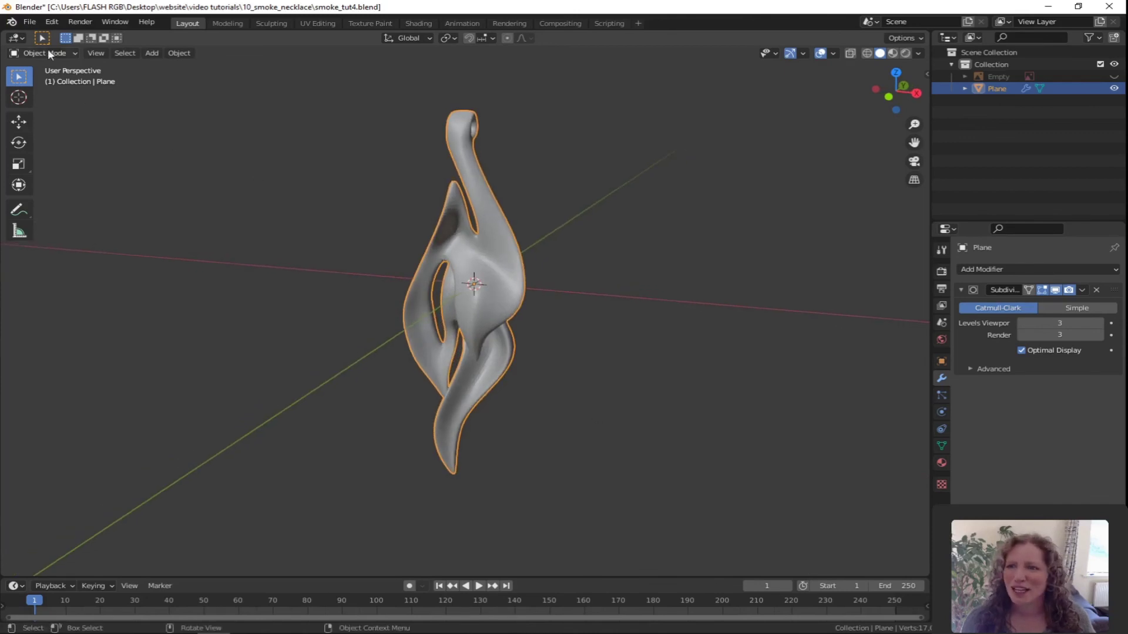
Step: Save the Blender file and export the pendant as smoke_tut4.stl with modifiers applied, then deselect it
left_click(30, 21)
left_click(44, 100)
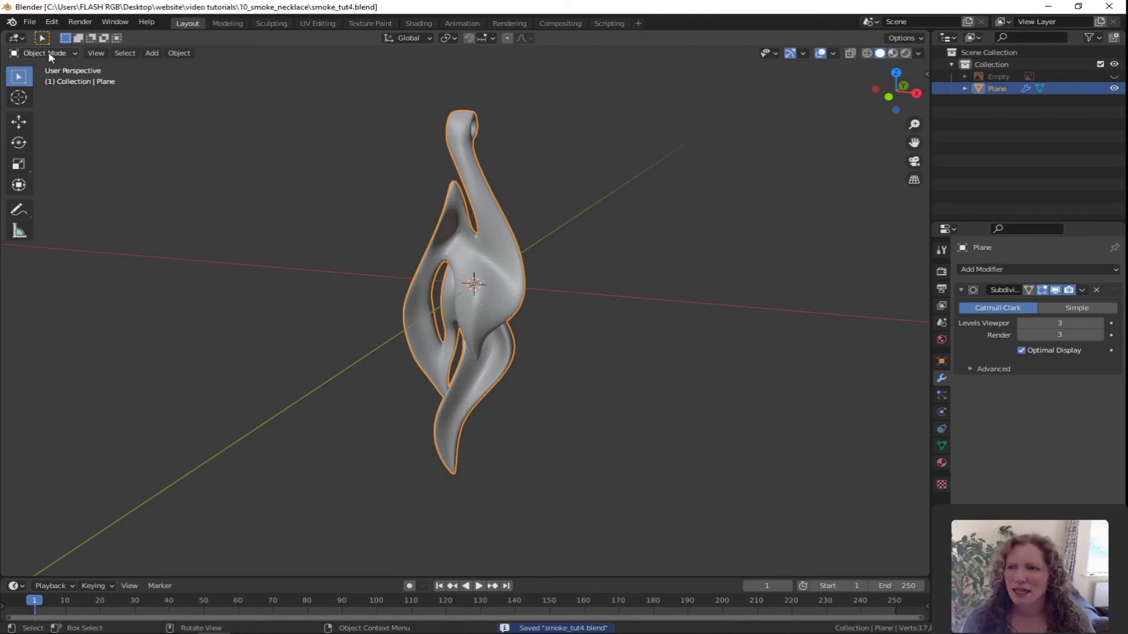
left_click(29, 21)
mouse_move(56, 196)
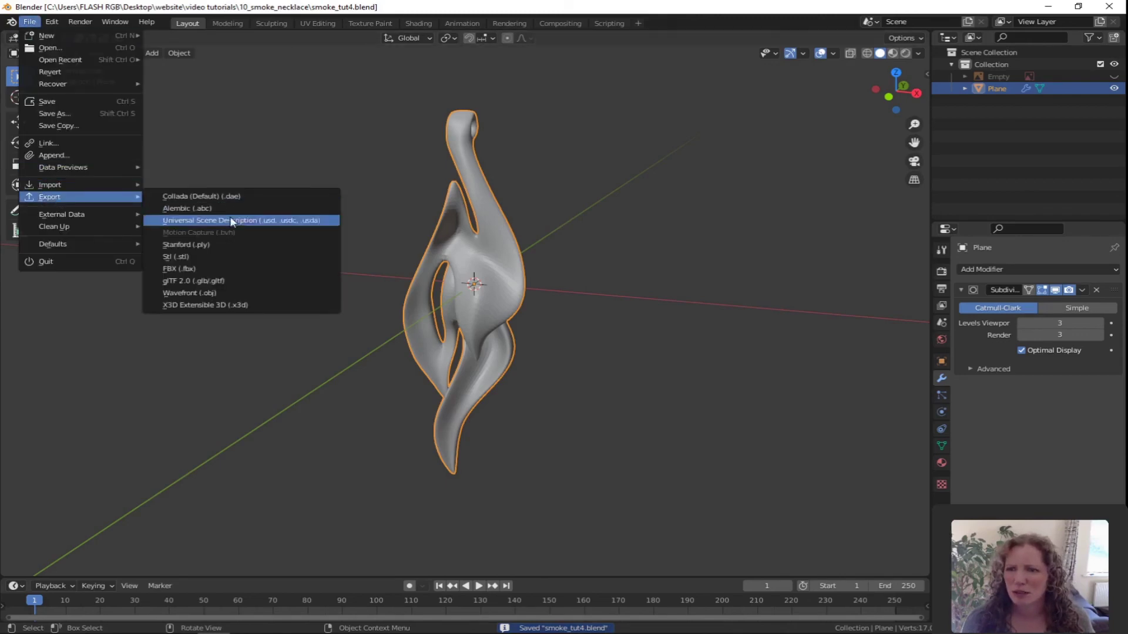
left_click(181, 257)
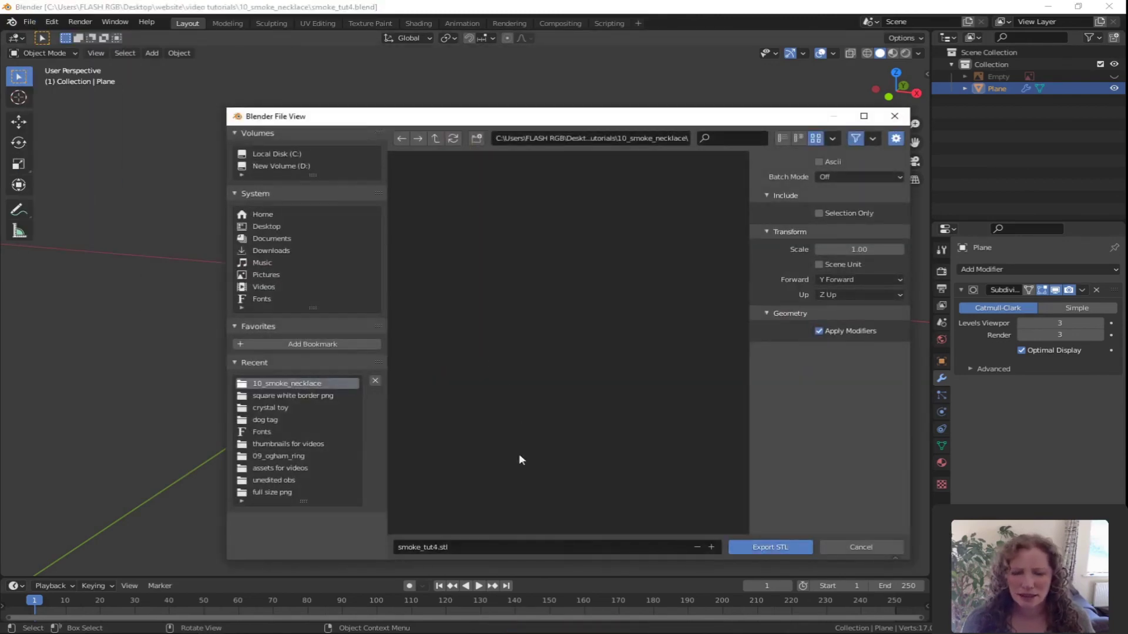
left_click(775, 547)
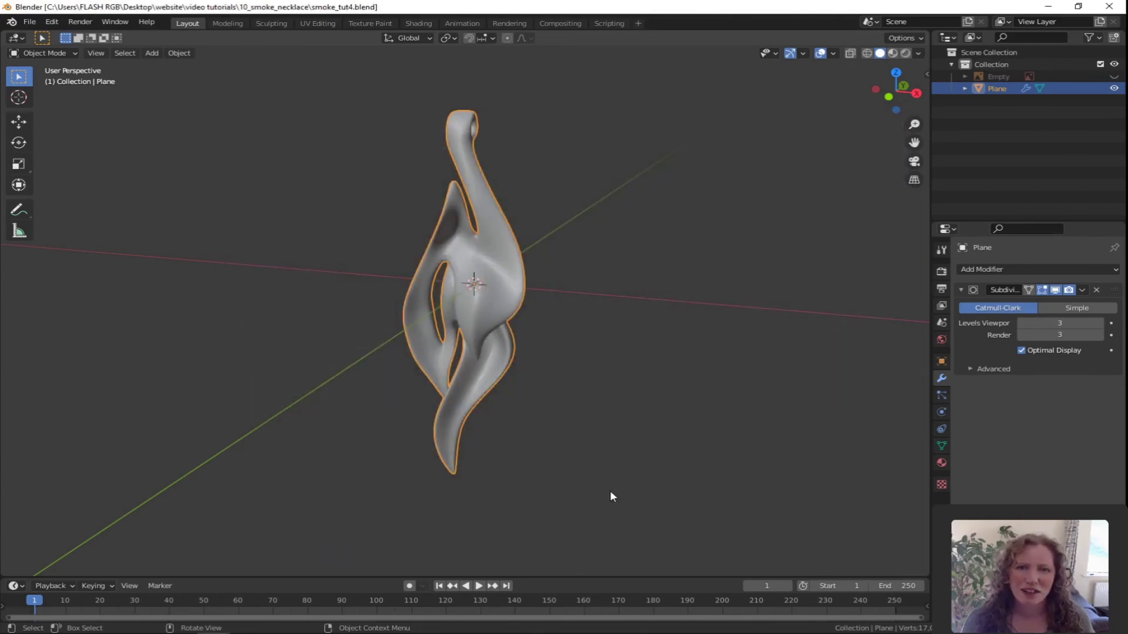
middle_click_drag(610, 493, 681, 476)
left_click(681, 475)
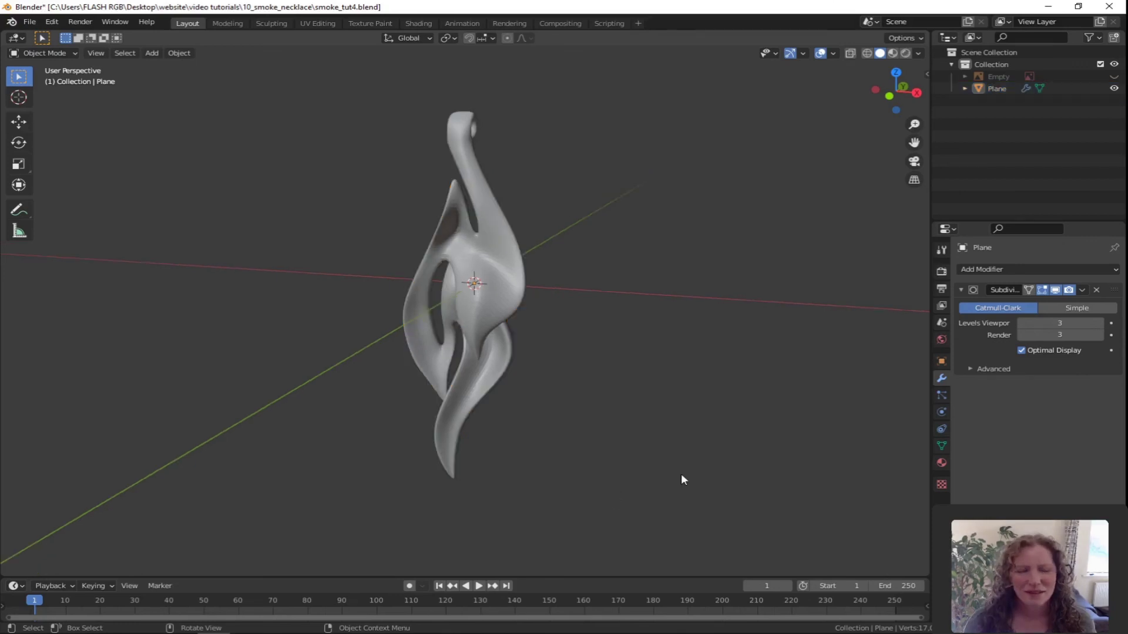